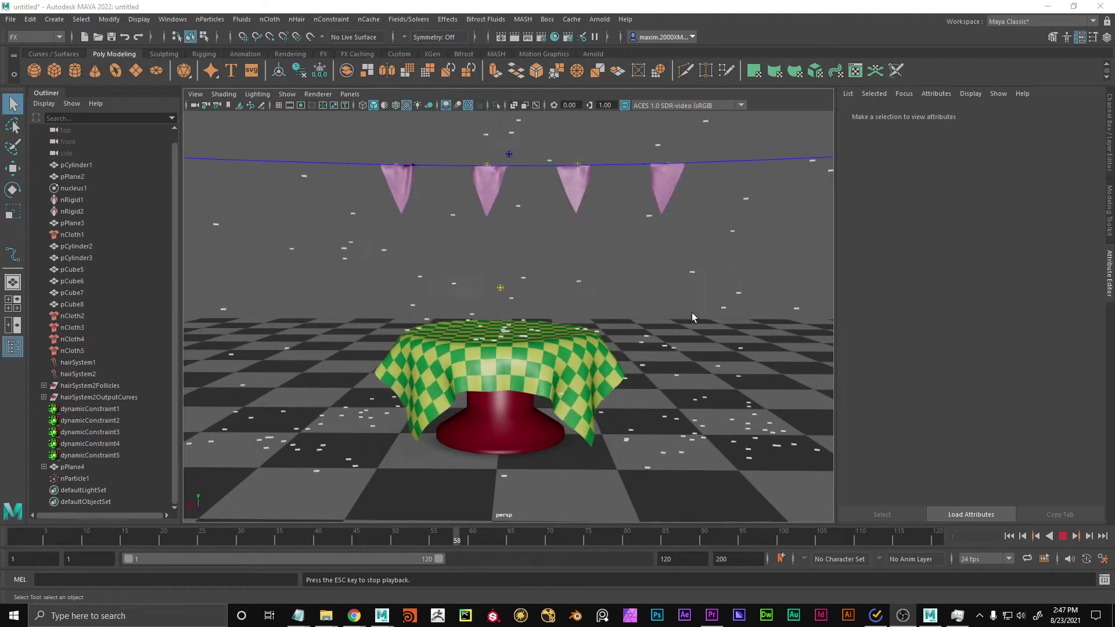
Examine the playing simulation of the tablecloth, pennants and falling particles from several viewing angles.
left_click_drag(605, 280, 636, 299, "alt")
right_click_drag(636, 298, 546, 301, "alt")
left_click_drag(652, 301, 617, 289, "alt")
right_click_drag(543, 297, 699, 304, "alt")
left_click_drag(699, 304, 660, 309, "alt")
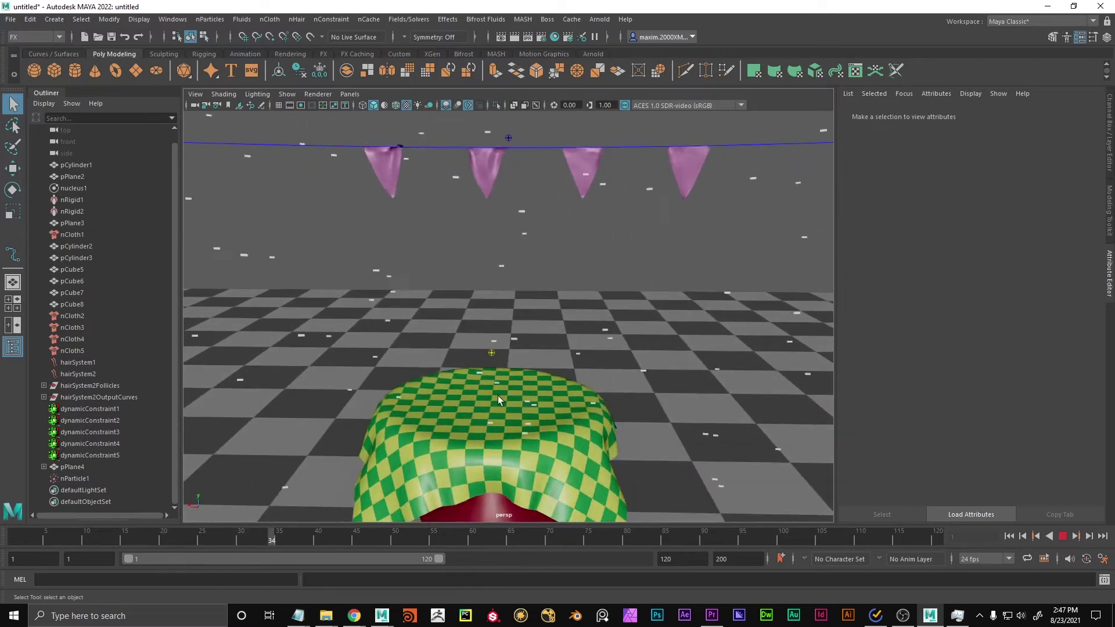
left_click(625, 221)
left_click_drag(618, 242, 611, 275, "alt")
right_click_drag(566, 335, 633, 335, "alt")
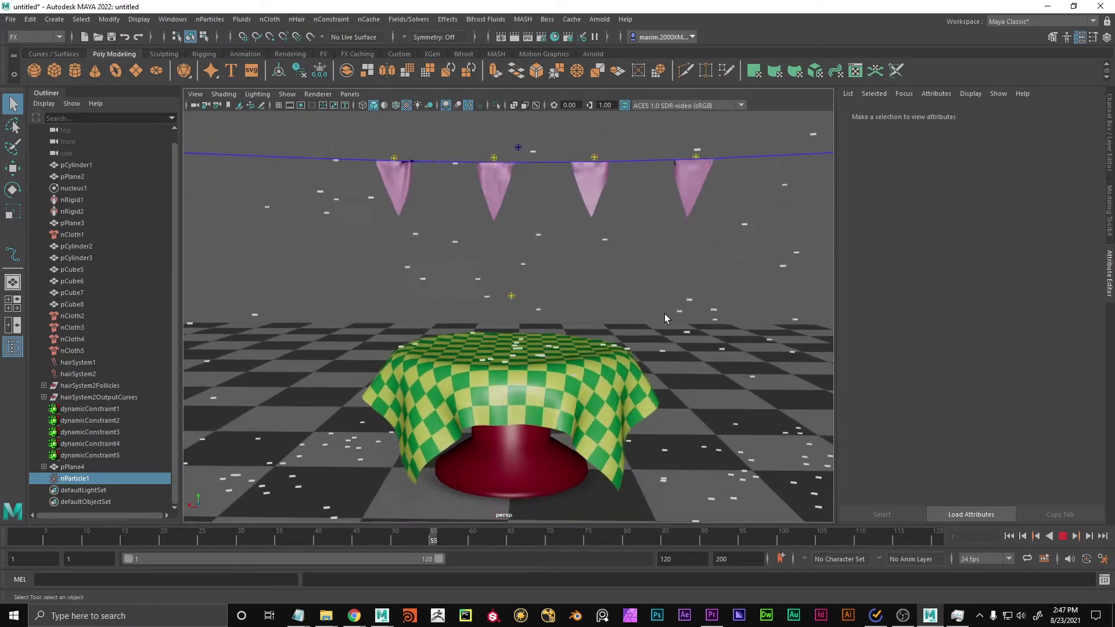
Select the checkered tablecloth, stop the simulation playback and inspect its draped shape up close.
left_click(573, 394)
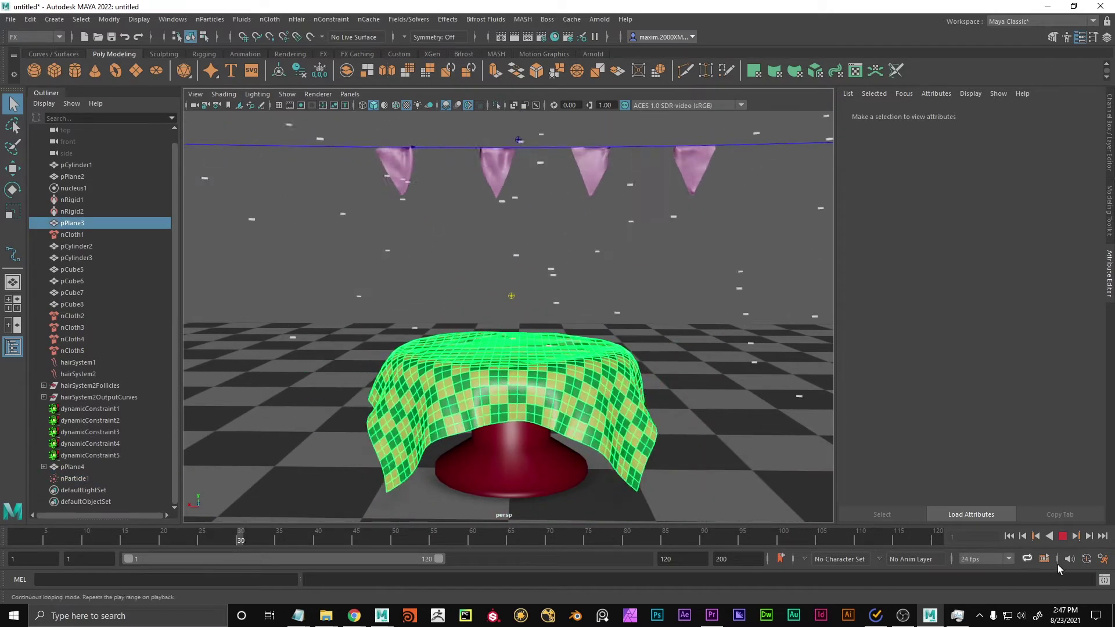
left_click(1062, 537)
middle_click_drag(587, 405, 588, 377, "alt")
left_click_drag(588, 377, 487, 452, "alt")
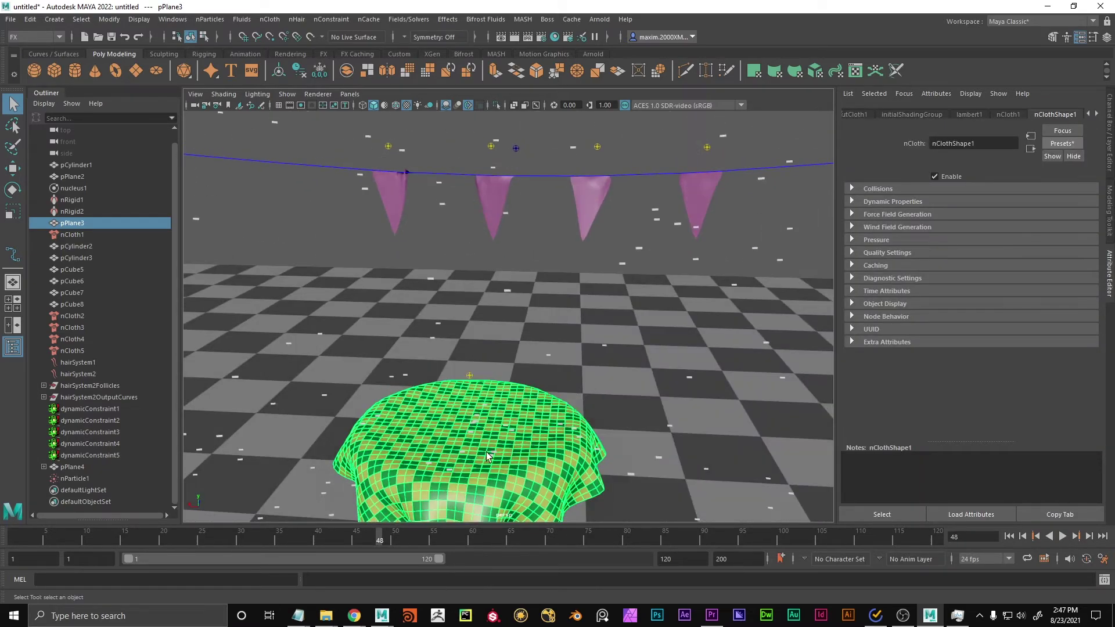
middle_click_drag(589, 461, 615, 343, "alt")
right_click_drag(616, 343, 613, 373, "alt")
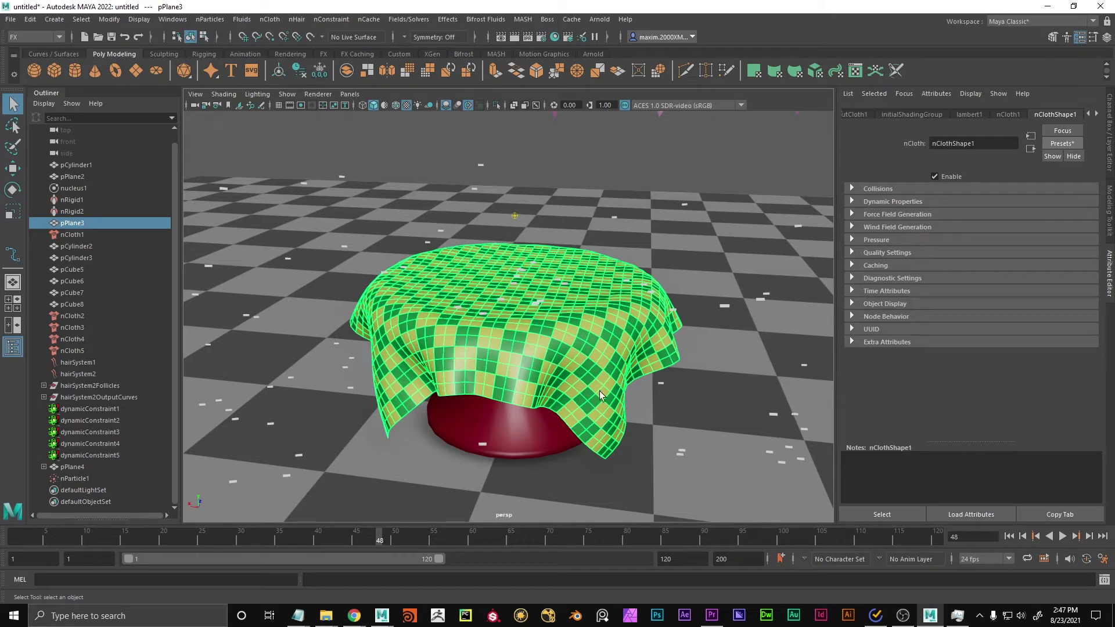
right_click_drag(598, 300, 560, 319, "alt")
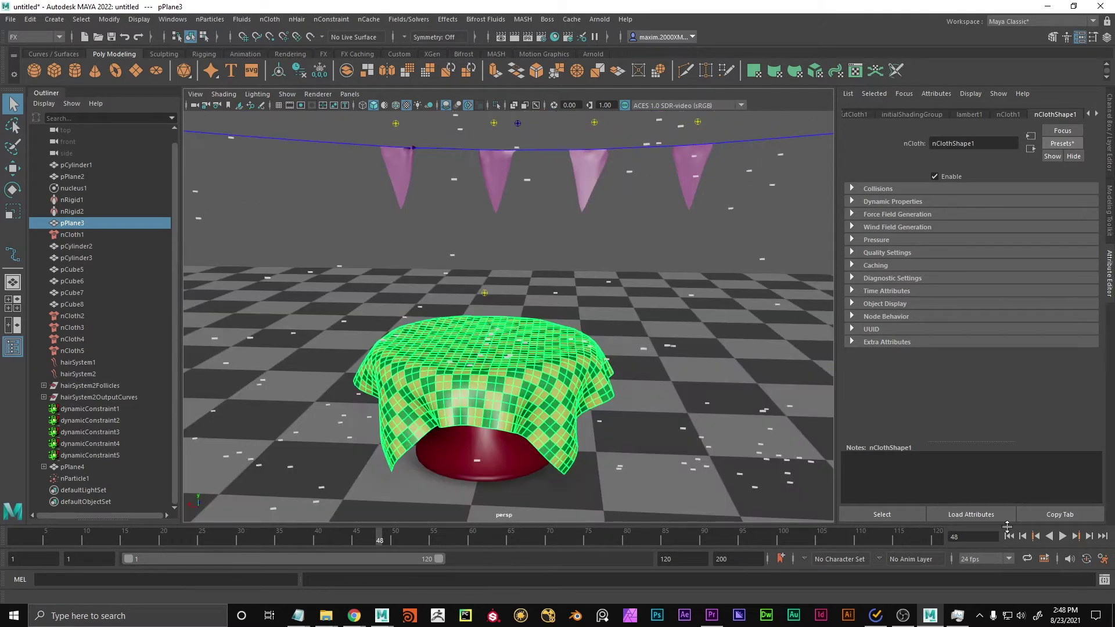
Inspect the hanging pennants, selecting the third pennant, and view the whole scene with the rope and emitter plane.
middle_click_drag(568, 256, 567, 274, "alt")
right_click_drag(567, 274, 519, 295, "alt")
left_click_drag(487, 325, 483, 306, "alt")
right_click_drag(482, 306, 650, 315, "alt")
right_click_drag(525, 311, 619, 350, "alt")
left_click_drag(670, 372, 599, 276, "alt")
left_click(558, 219)
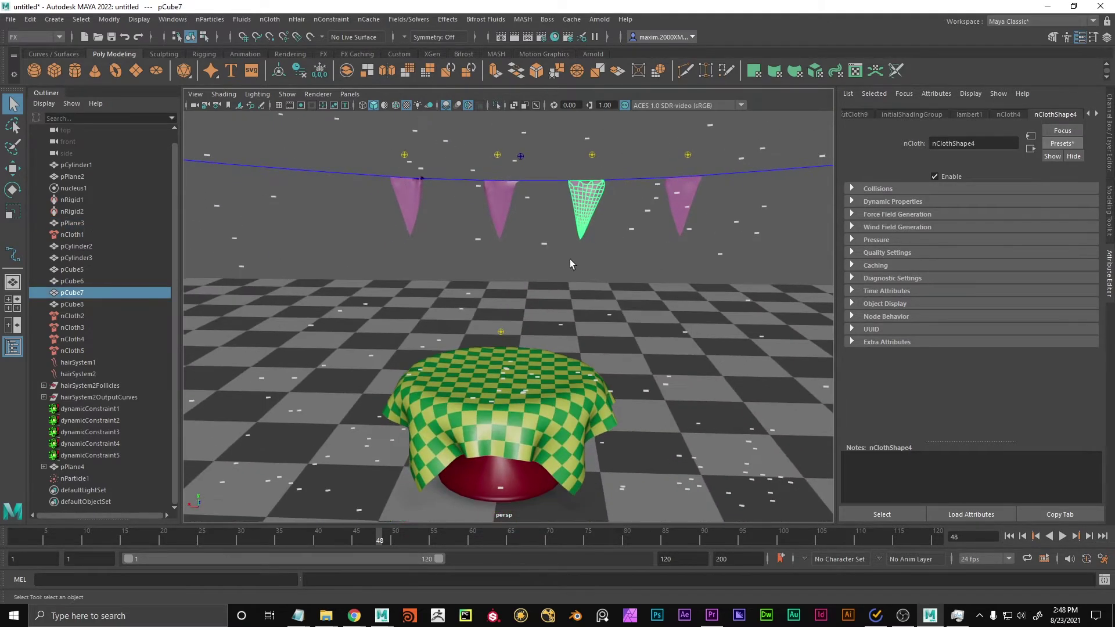
left_click(511, 215)
left_click(545, 181)
scroll(561, 231, "down", 5)
left_click_drag(556, 242, 573, 259, "alt")
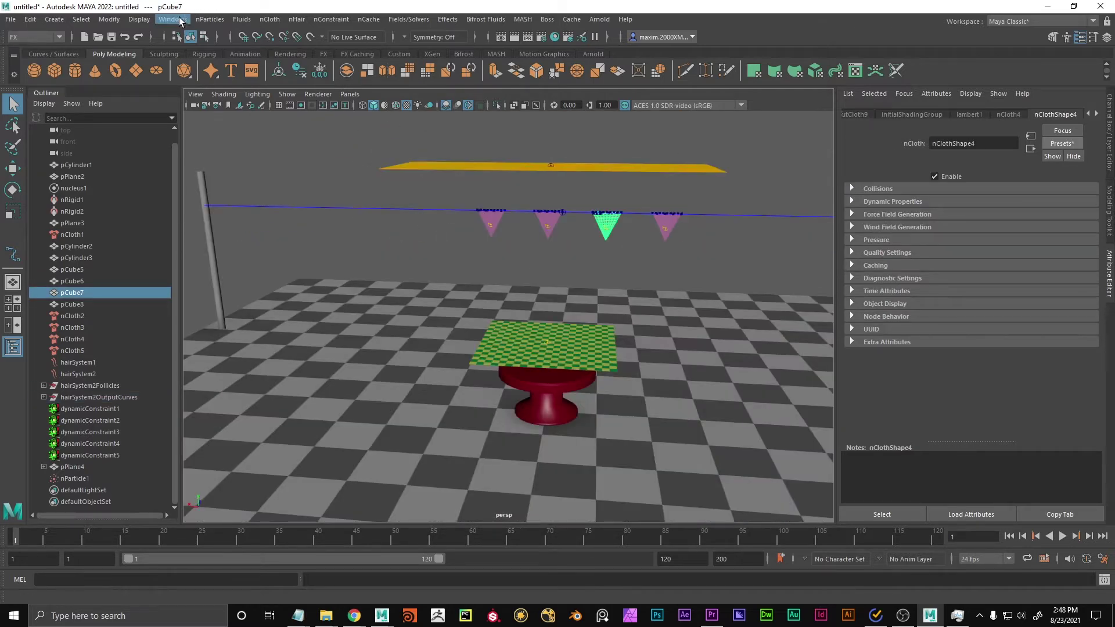
Open the Node Editor and graph the input and output connections of the third pennant, pCube7.
left_click(180, 21)
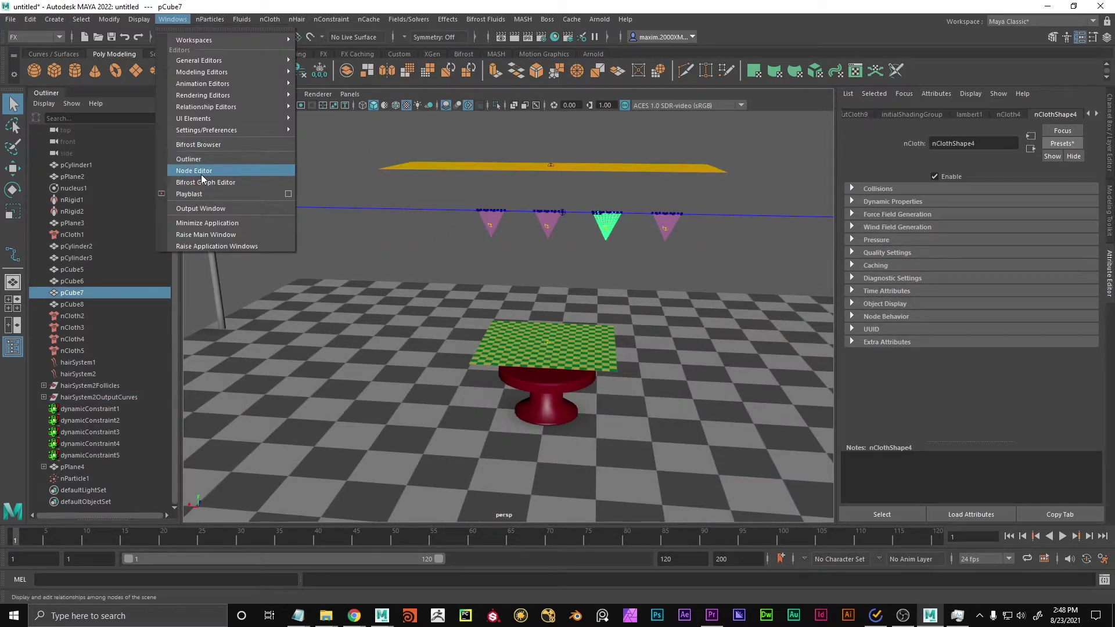
left_click(201, 171)
left_click_drag(648, 125, 596, 122)
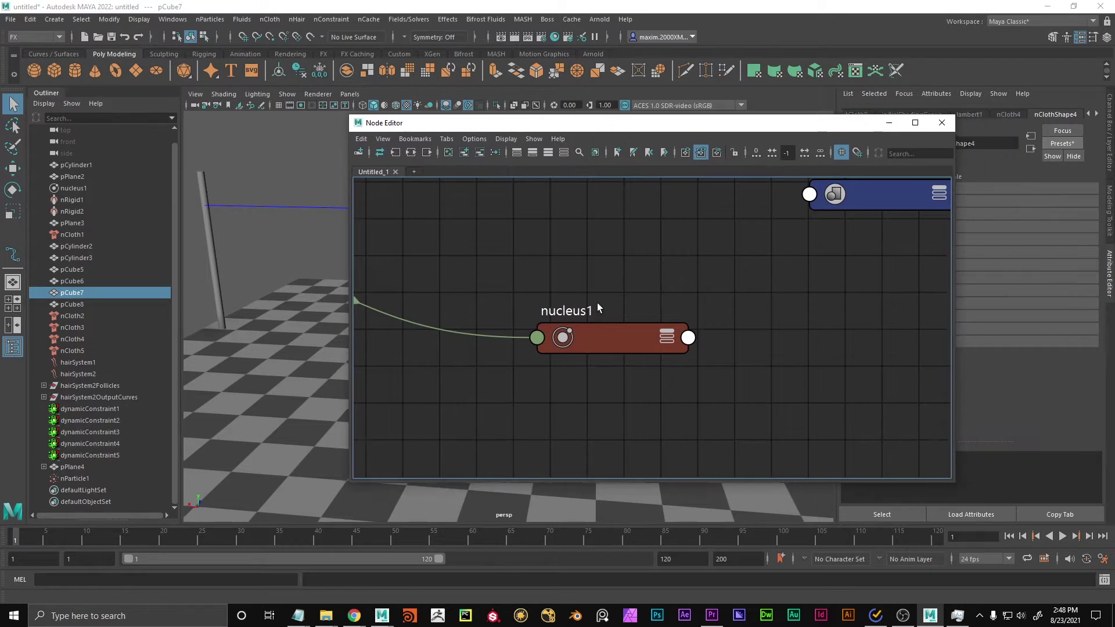
scroll(599, 333, "down", 8)
left_click(419, 151)
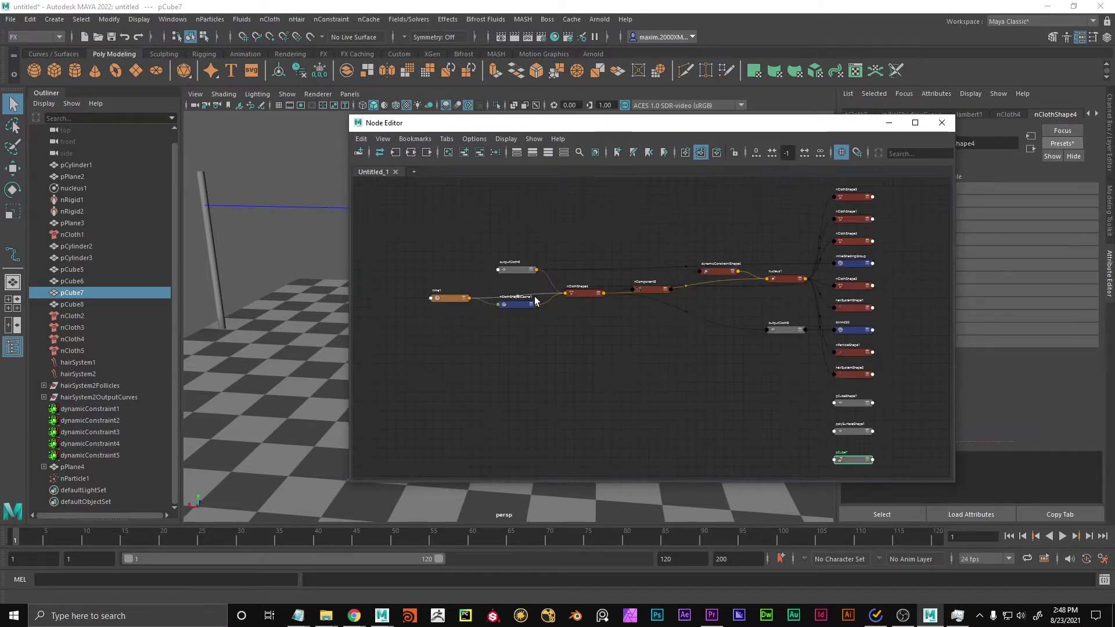
Graph the input and output connections of nucleus1 and place its node clear of the surrounding network.
scroll(664, 315, "up", 3)
left_click(716, 264)
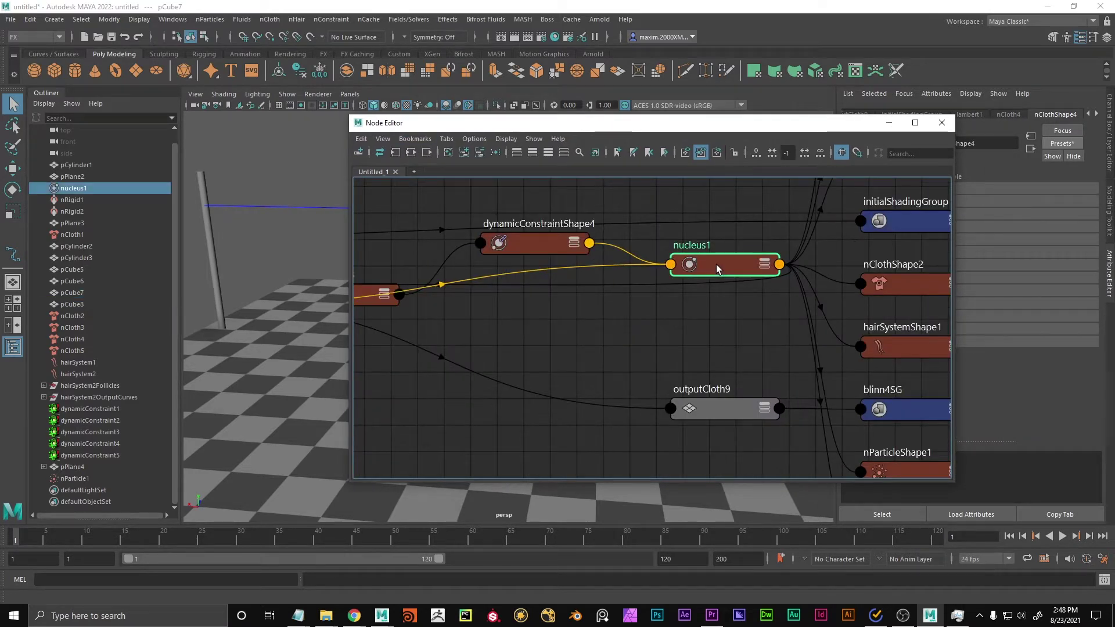
left_click(410, 152)
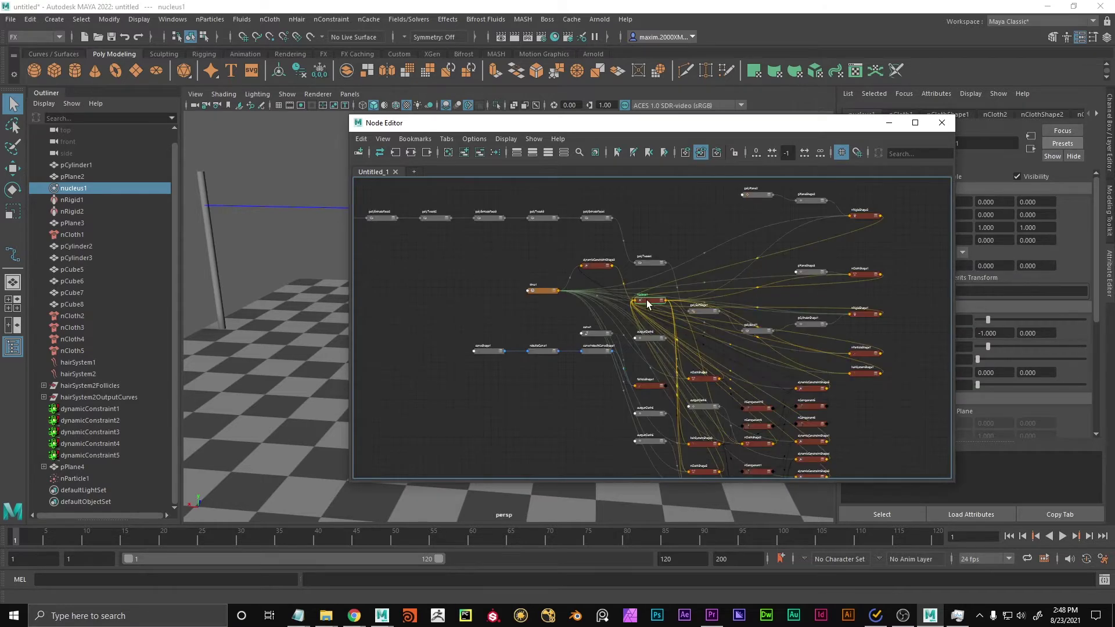
left_click_drag(843, 371, 912, 429)
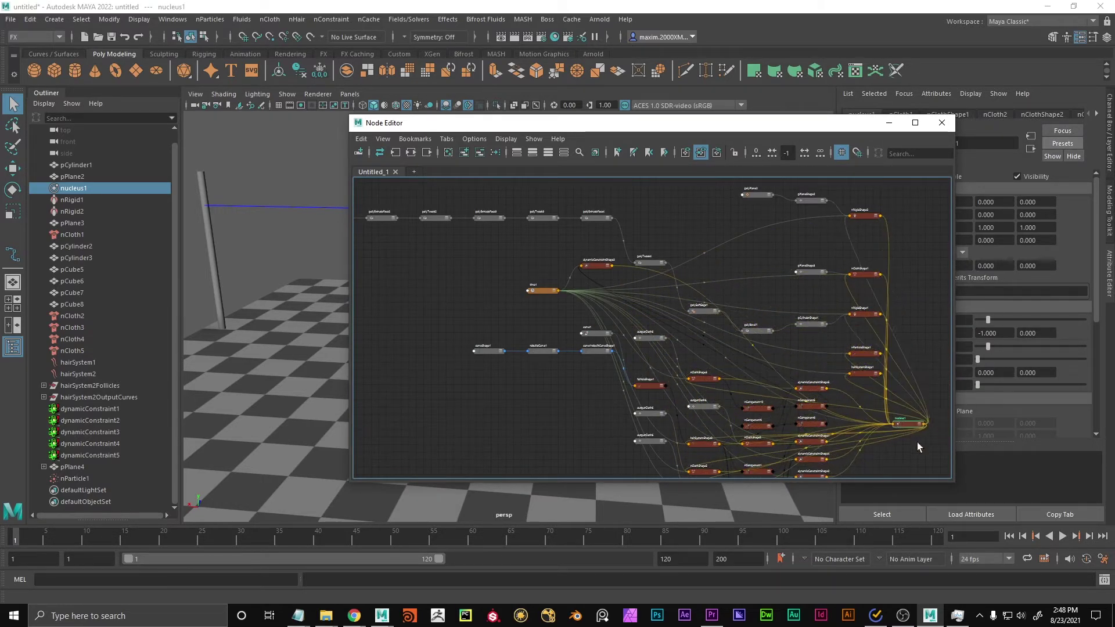
middle_click_drag(791, 465, 678, 370, "alt")
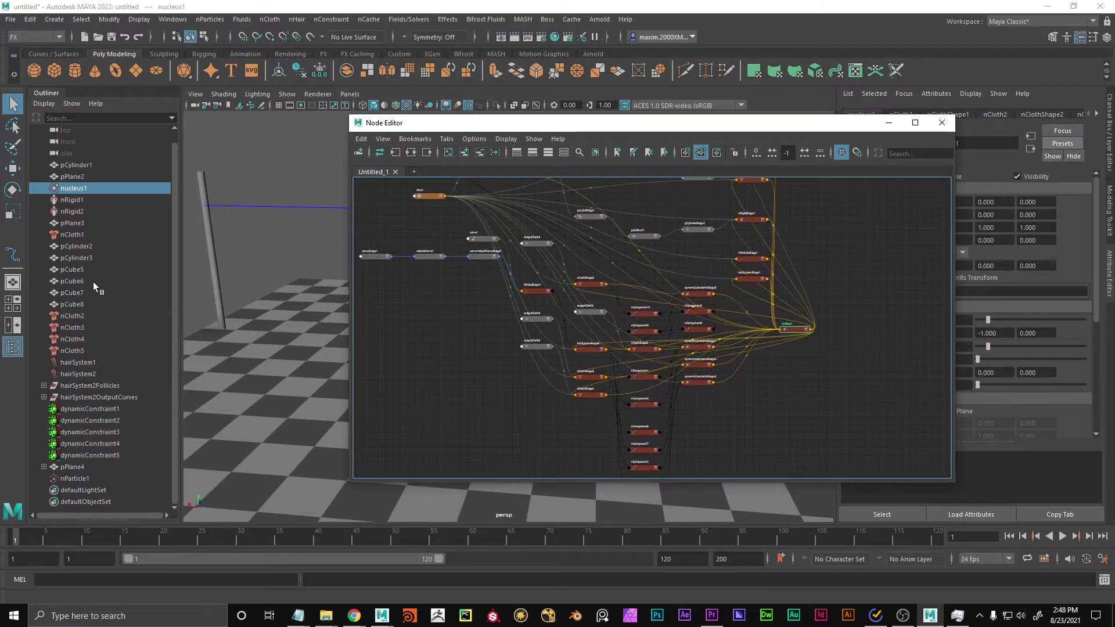
Examine how hairSystem1 and nParticle1 relate to the nucleus1 node in the connection network.
left_click(86, 362)
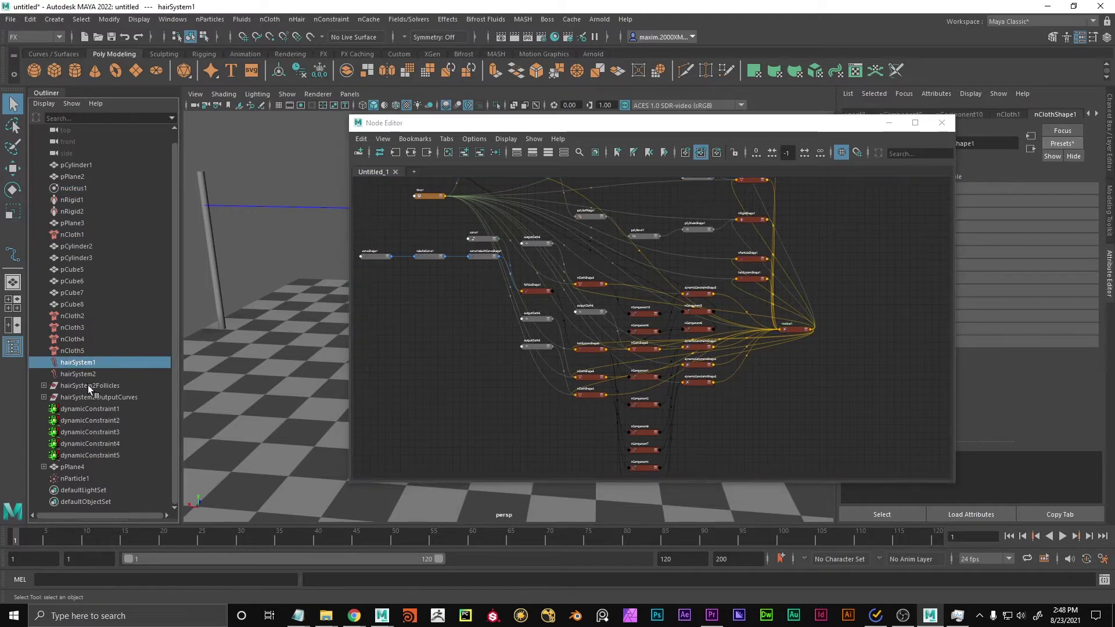
left_click(82, 478)
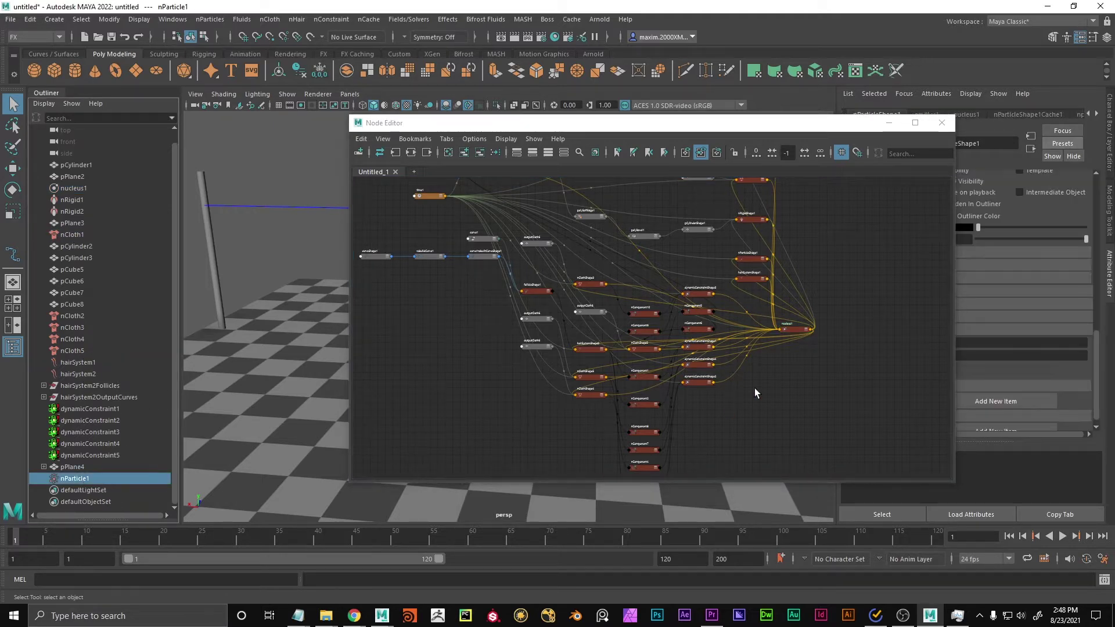
middle_click_drag(836, 349, 789, 353, "alt")
scroll(788, 354, "up", 5)
left_click_drag(672, 300, 656, 322)
scroll(598, 344, "down", 7)
scroll(669, 336, "up", 7)
scroll(664, 335, "up", 6)
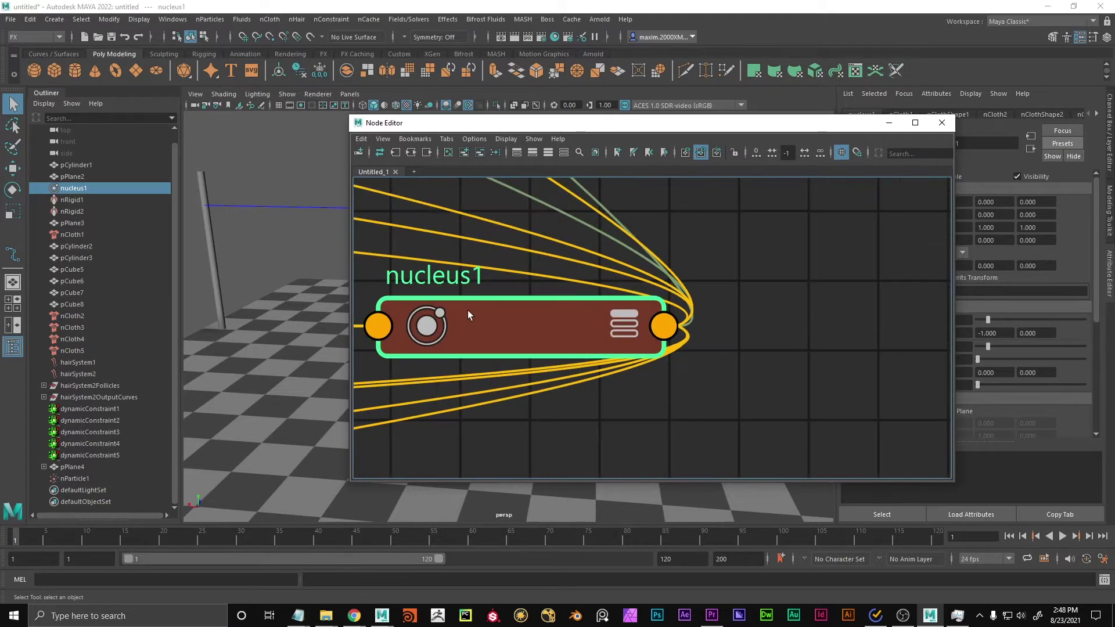
Inspect the nucleus1 node and its connections up close, and move the Node Editor window clear of the tablecloth.
right_click(613, 318)
left_click(601, 420)
middle_click_drag(624, 410, 765, 408, "alt")
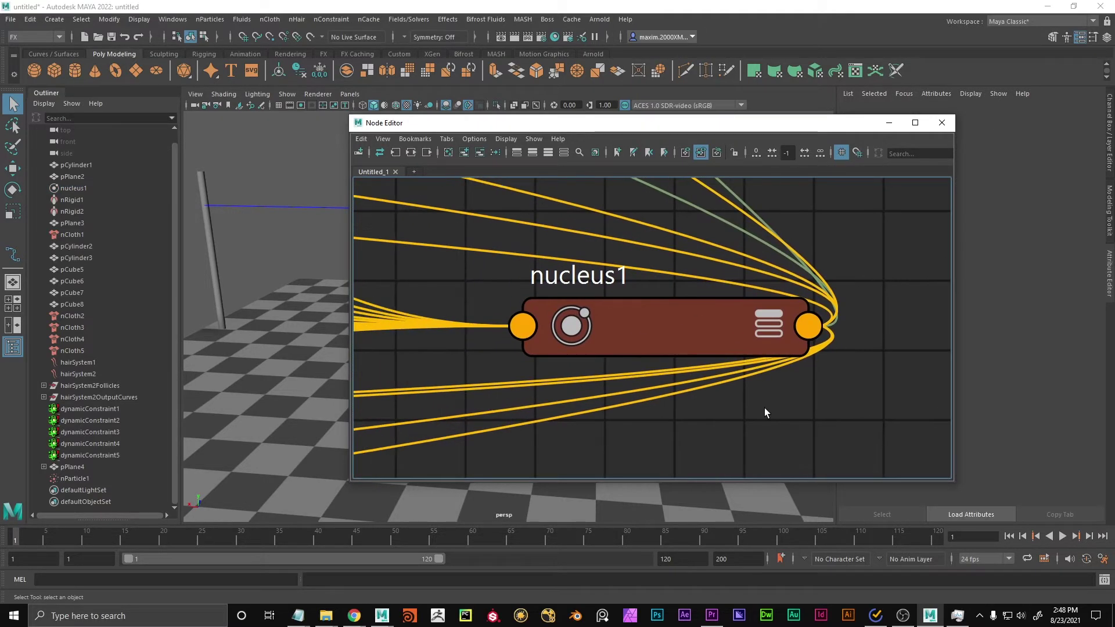
left_click(656, 318)
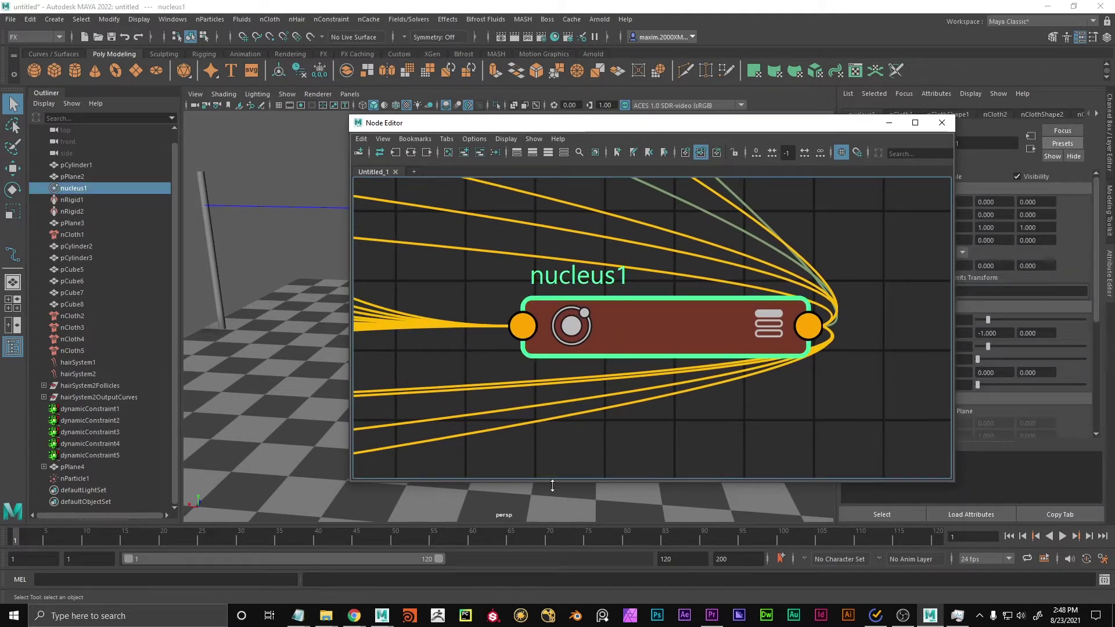
left_click(763, 323)
left_click(778, 324)
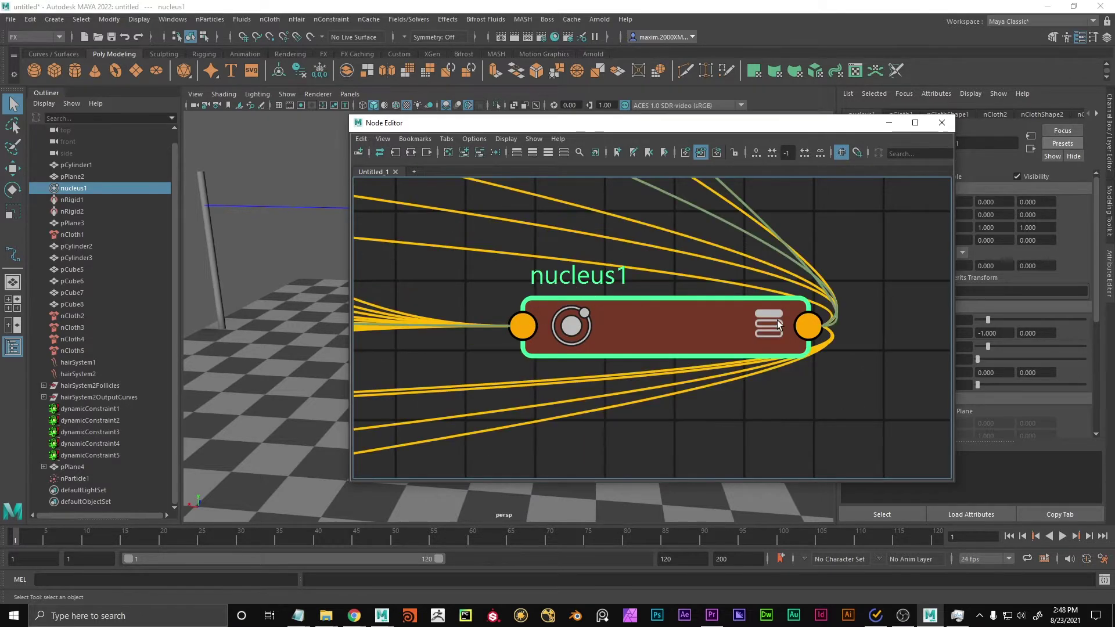
left_click_drag(494, 123, 798, 103)
Try lifting a single vertex of the tablecloth mesh pPlane3 twice, undoing each move.
left_click(507, 327)
scroll(575, 382, "up", 3)
scroll(575, 382, "up", 3)
right_click_drag(433, 264, 347, 288)
left_click(450, 371)
key("w")
middle_click_drag(476, 430, 490, 373)
key("ctrl+z")
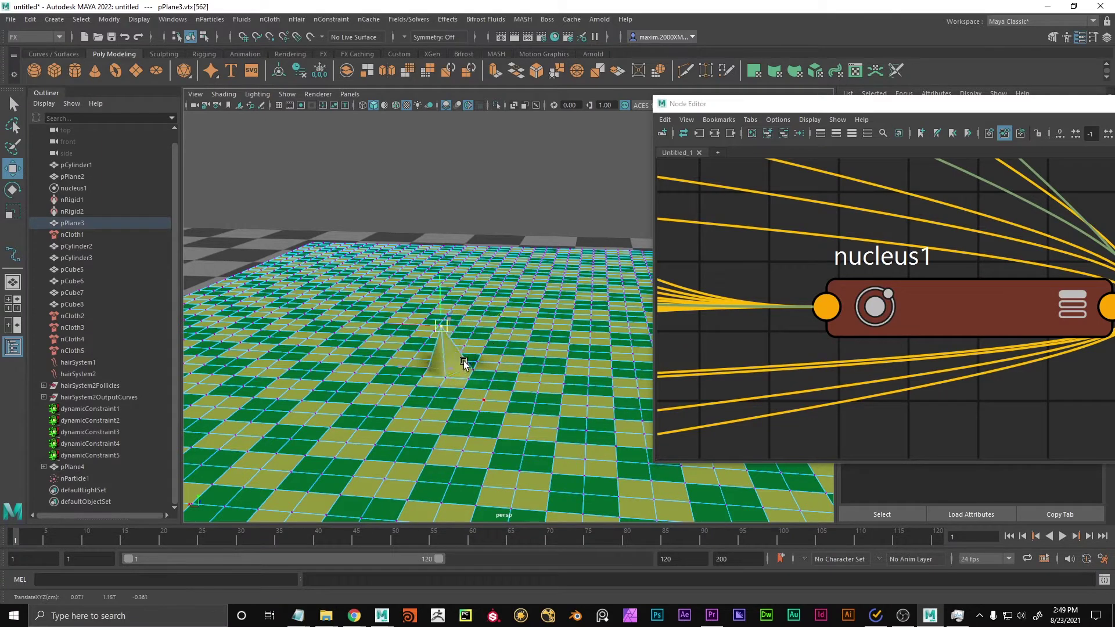
middle_click_drag(557, 421, 465, 370)
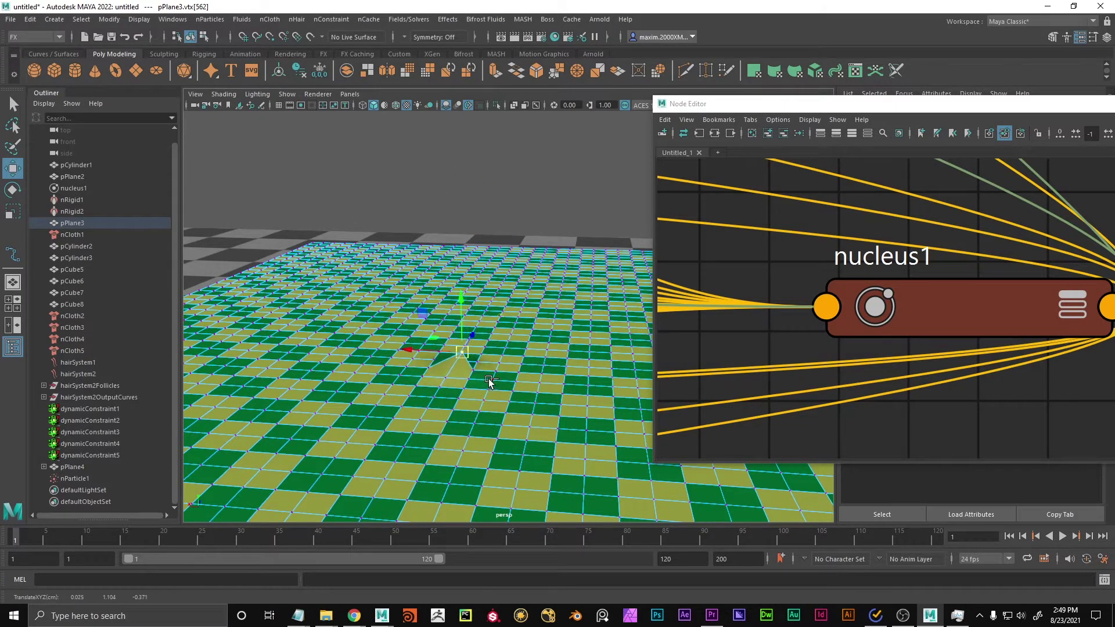
key("ctrl+z")
key("q")
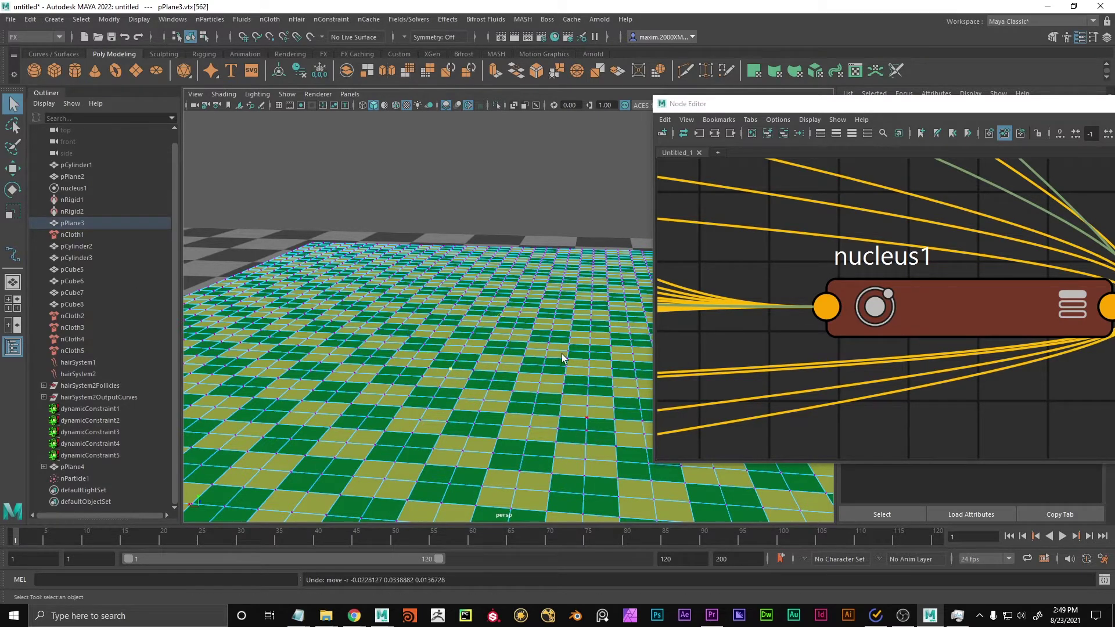
Try moving a single vertex on another mesh in the scene, undo the move and deselect it.
key("ctrl+h")
left_click(511, 205)
right_click_drag(514, 203, 445, 203)
scroll(481, 289, "up", 3)
left_click(468, 263)
key("w")
middle_click_drag(482, 326, 485, 274)
key("ctrl+z")
key("q")
left_click(549, 313)
right_click_drag(538, 339, 451, 334, "alt")
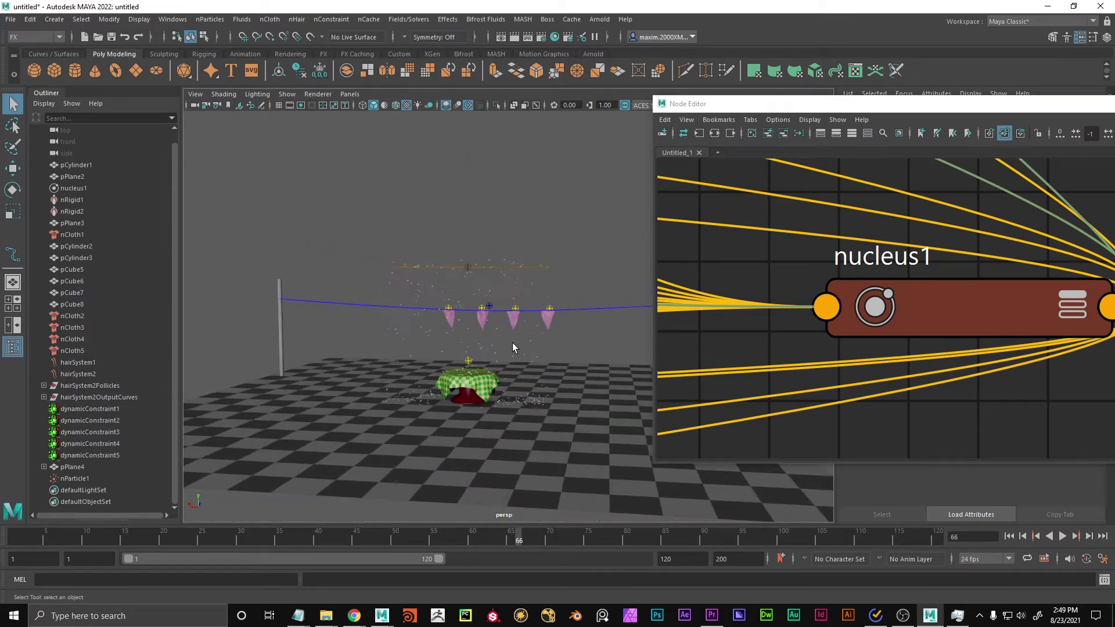
Review the nucleus1 node in the network, and select the tablecloth and the rope curve in the scene.
scroll(918, 295, "down", 6)
left_click(925, 297)
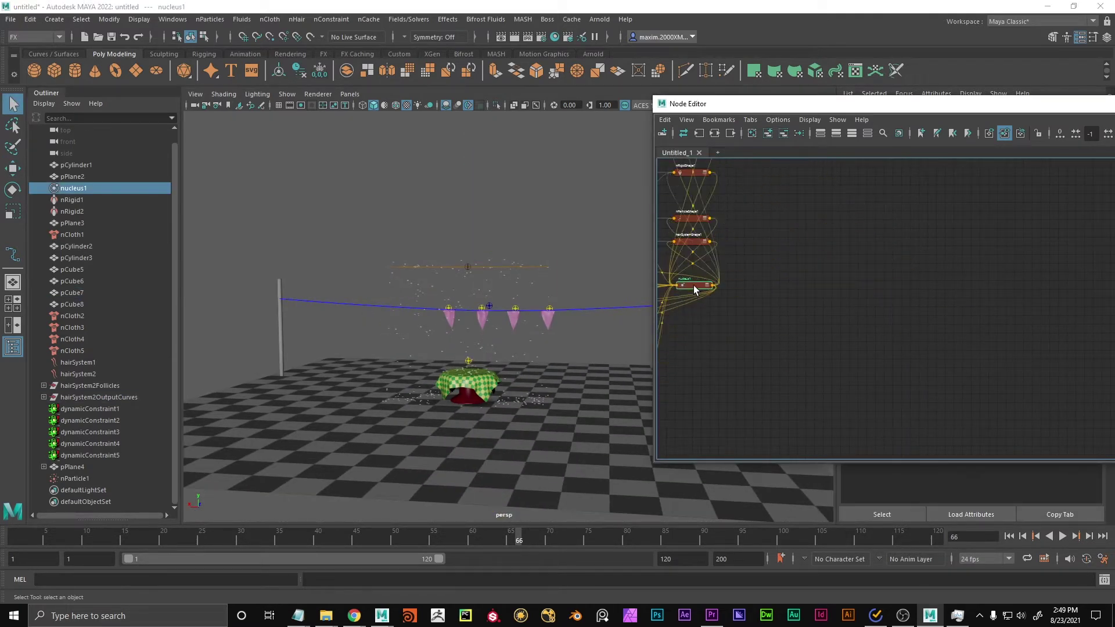
left_click_drag(942, 347, 842, 319)
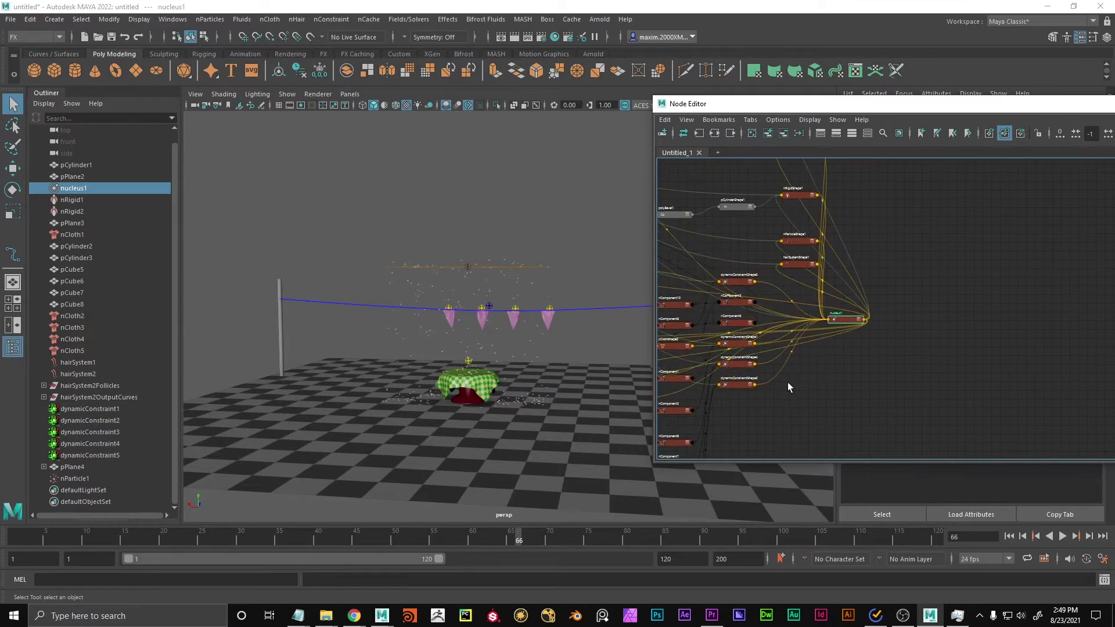
left_click_drag(527, 371, 542, 358, "alt")
left_click(539, 334)
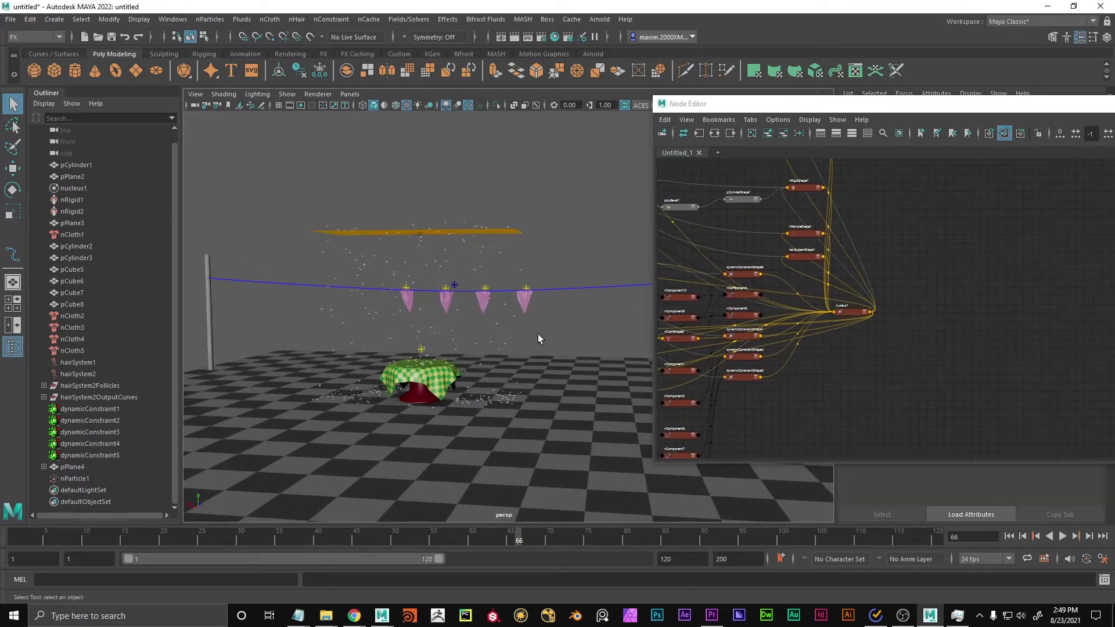
left_click(442, 378)
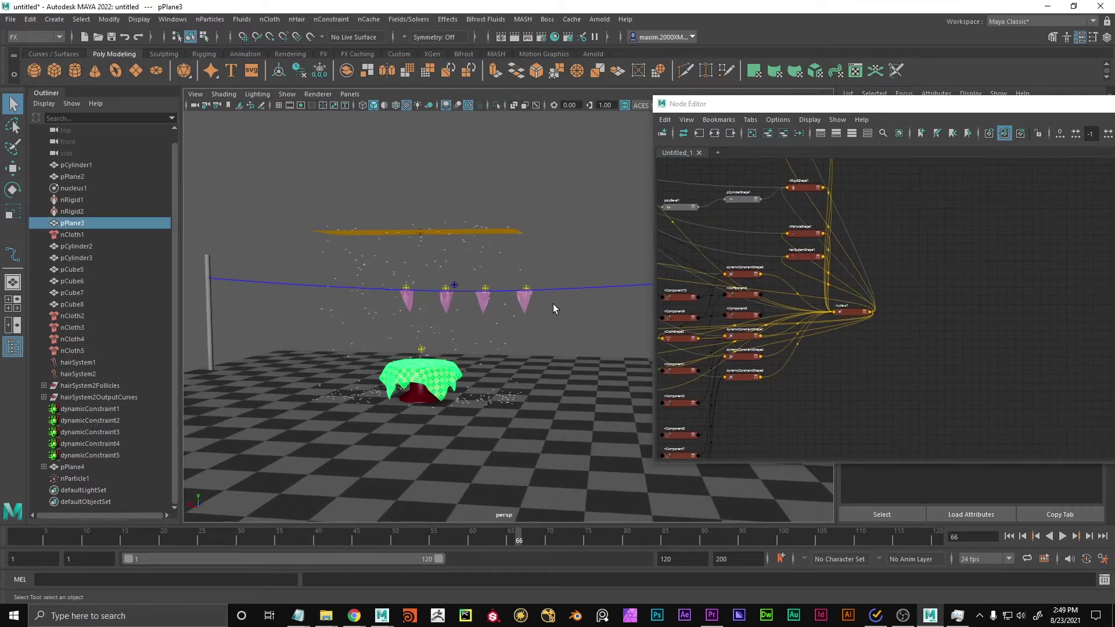
left_click(572, 288)
middle_click_drag(583, 319, 551, 333, "alt")
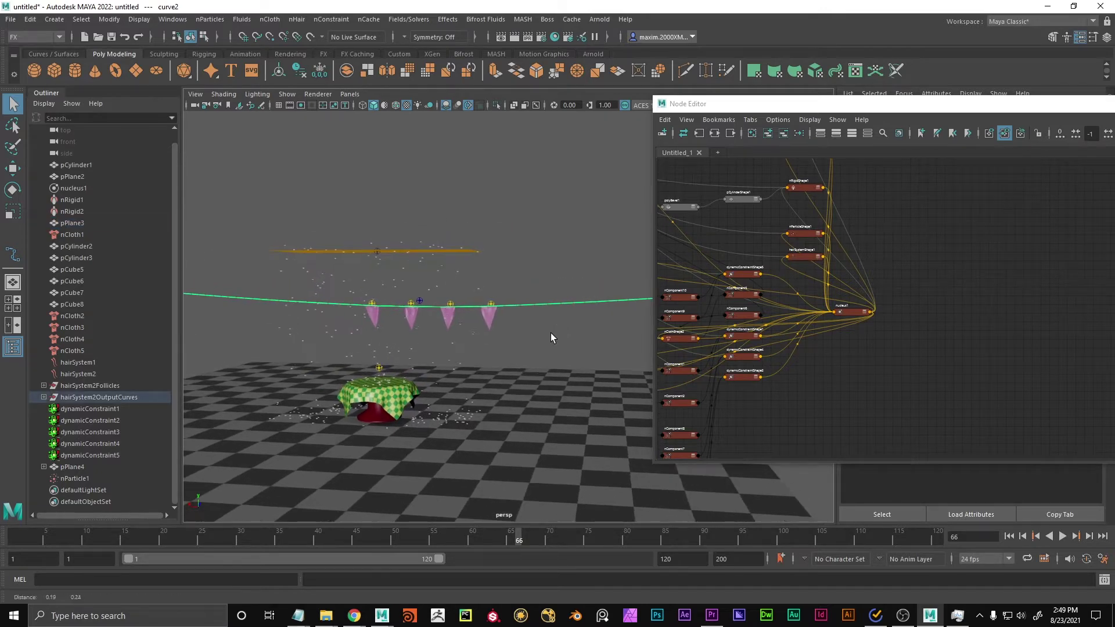
Inspect the rightmost pennant up close and select the rope curve that carries the pennants.
middle_click_drag(495, 357, 508, 331, "alt")
right_click_drag(508, 331, 617, 357, "alt")
left_click(549, 311)
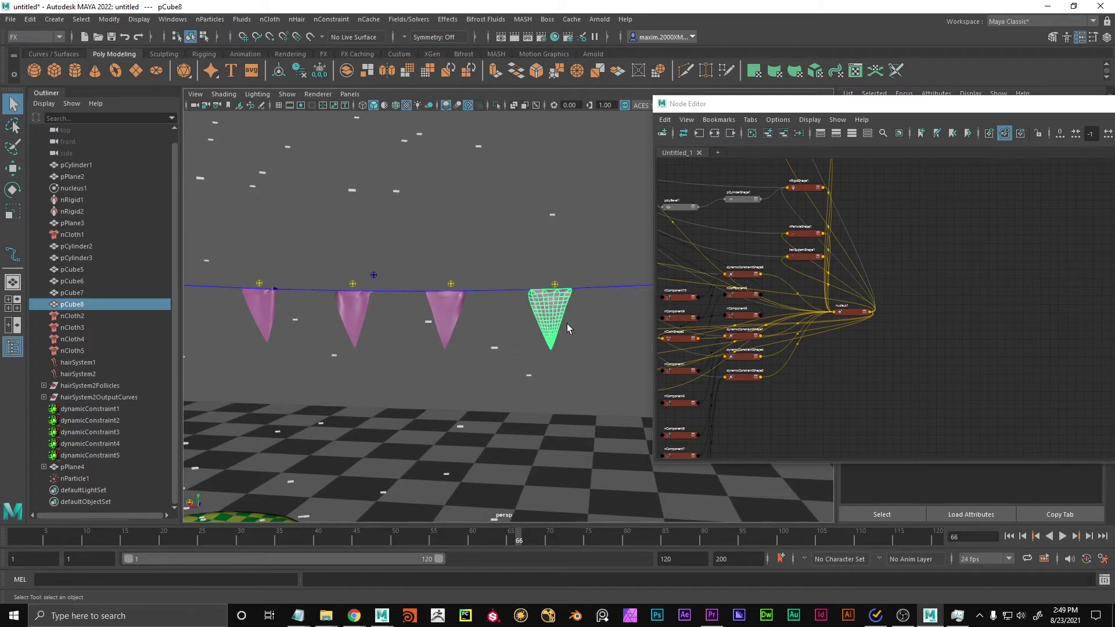
right_click_drag(556, 316, 622, 211)
left_click(593, 248)
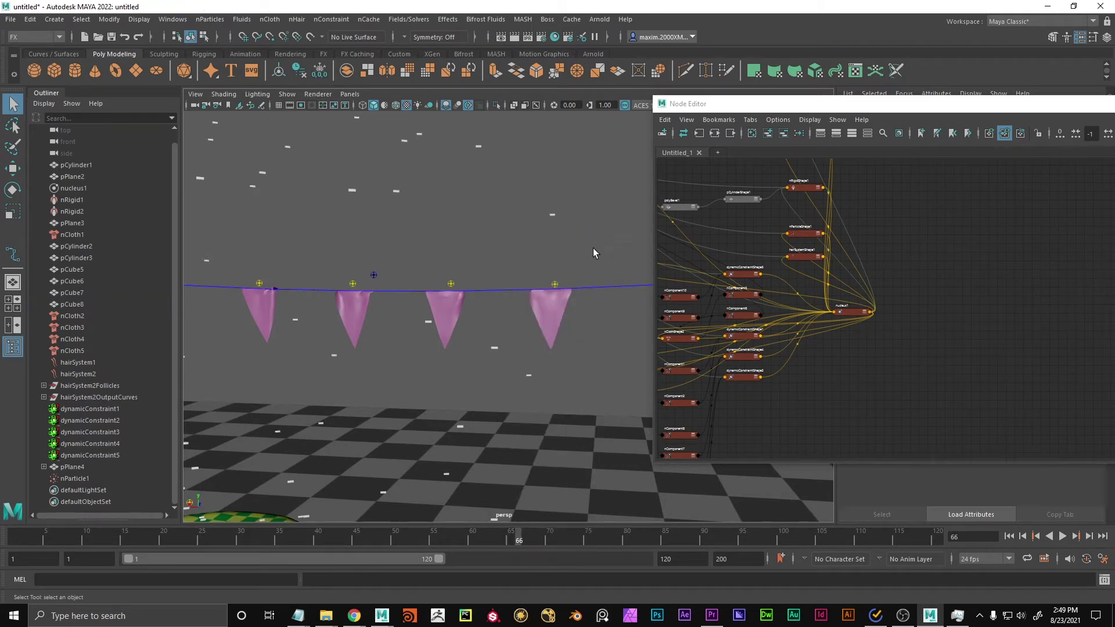
left_click(604, 288)
middle_click_drag(613, 297, 532, 302, "alt")
middle_click_drag(505, 398, 556, 371, "alt")
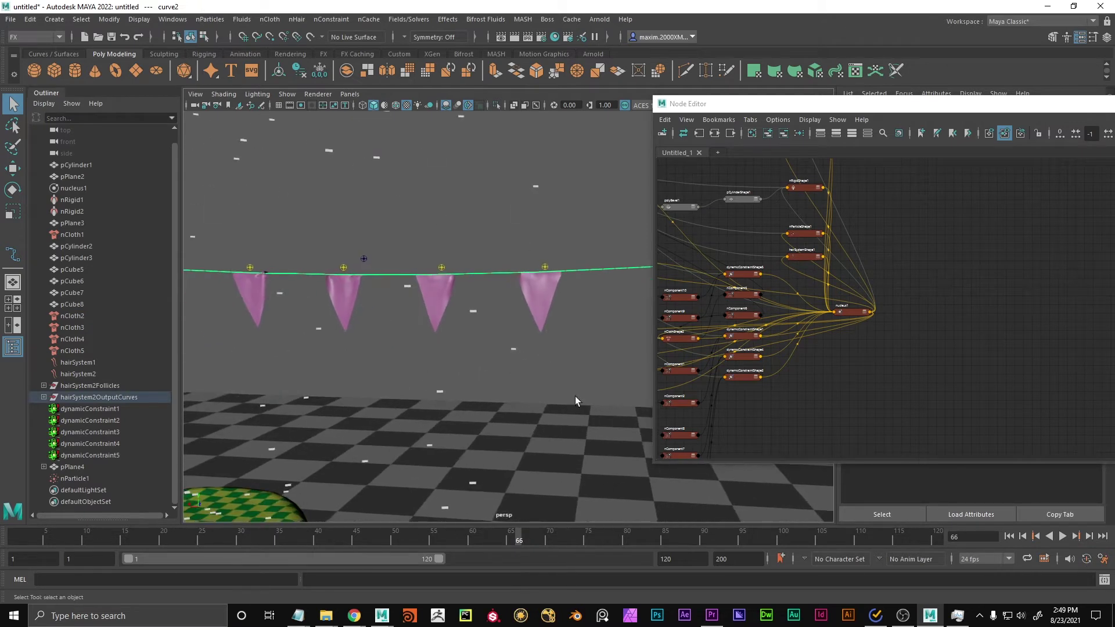
Play the simulation and examine the tablecloth, pennants and particles interacting at close range.
left_click(1022, 536)
left_click(1063, 536)
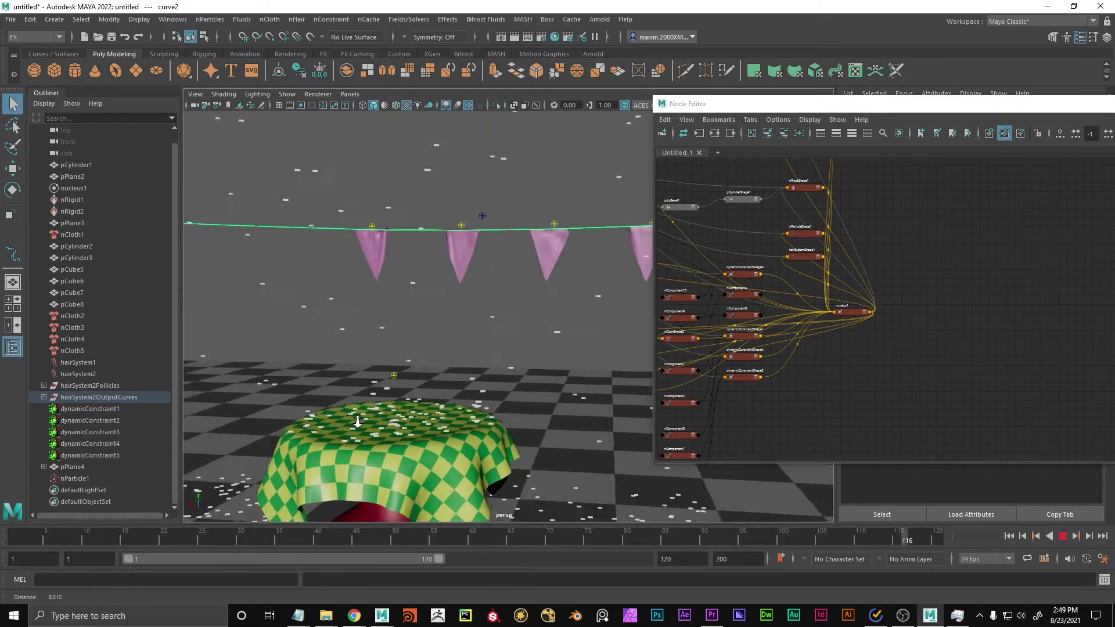
right_click_drag(353, 385, 503, 415, "alt")
left_click_drag(503, 415, 391, 449, "alt")
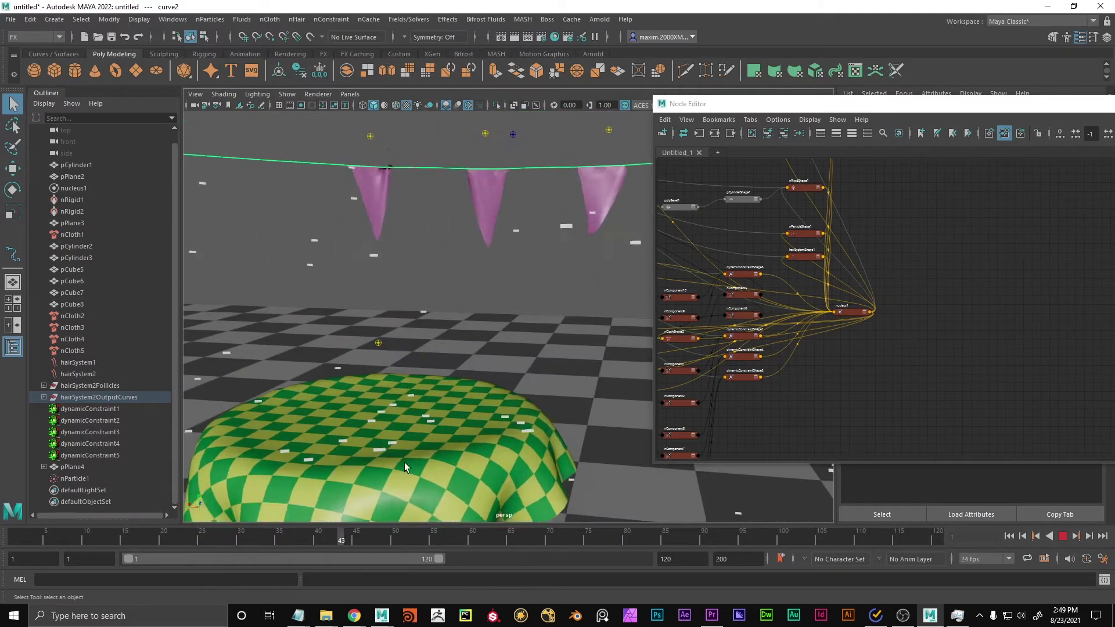
Follow the running simulation around the tablecloth and pennants, and view the whole scene from farther back.
middle_click_drag(351, 481, 461, 427, "alt")
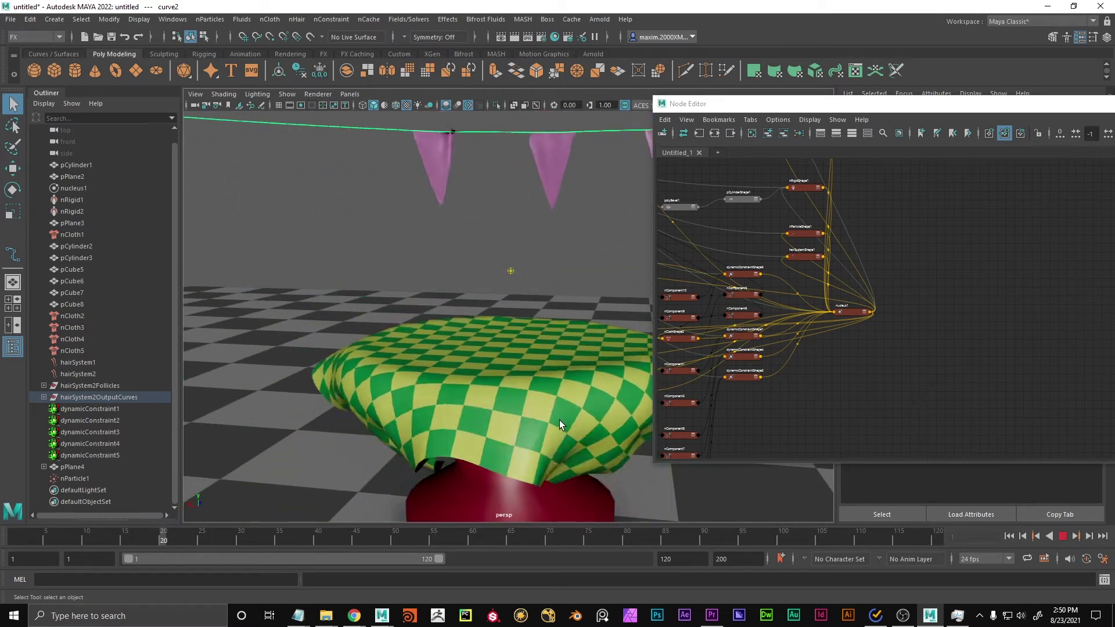
middle_click_drag(568, 416, 541, 416, "alt")
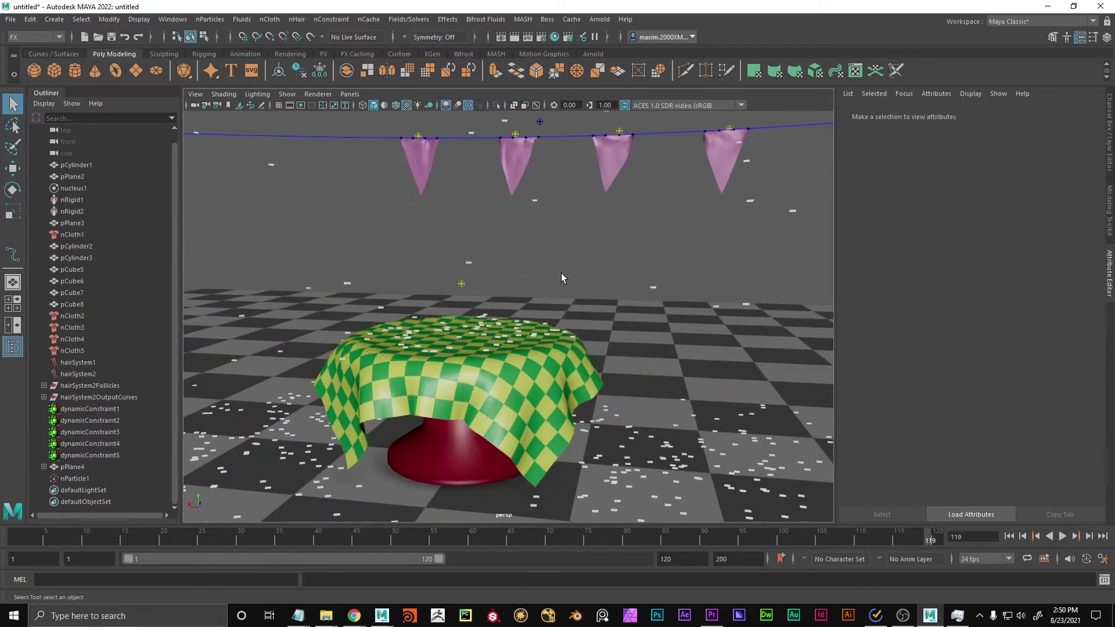
scroll(561, 273, "down", 5)
middle_click_drag(571, 276, 542, 312, "alt")
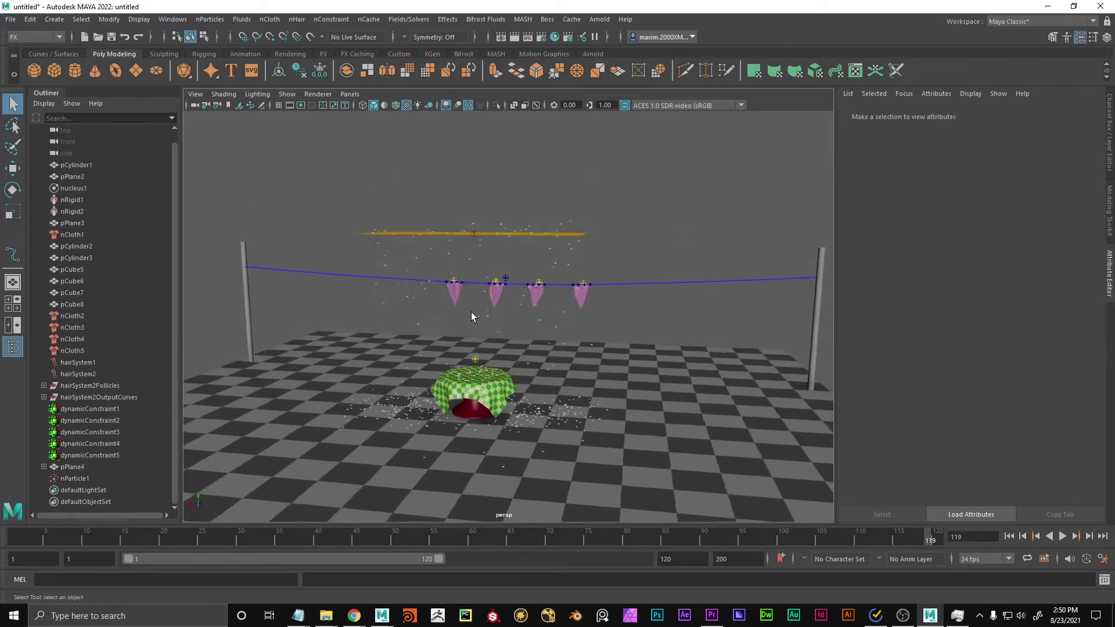
right_click_drag(542, 312, 618, 311, "alt")
middle_click_drag(673, 326, 650, 279, "alt")
Bring the Node Editor over the viewport and examine the connections running into the nucleus1 node.
left_click_drag(1114, 151, 464, 122)
scroll(498, 296, "up", 2)
middle_click_drag(492, 408, 685, 429, "alt")
scroll(664, 379, "down", 3)
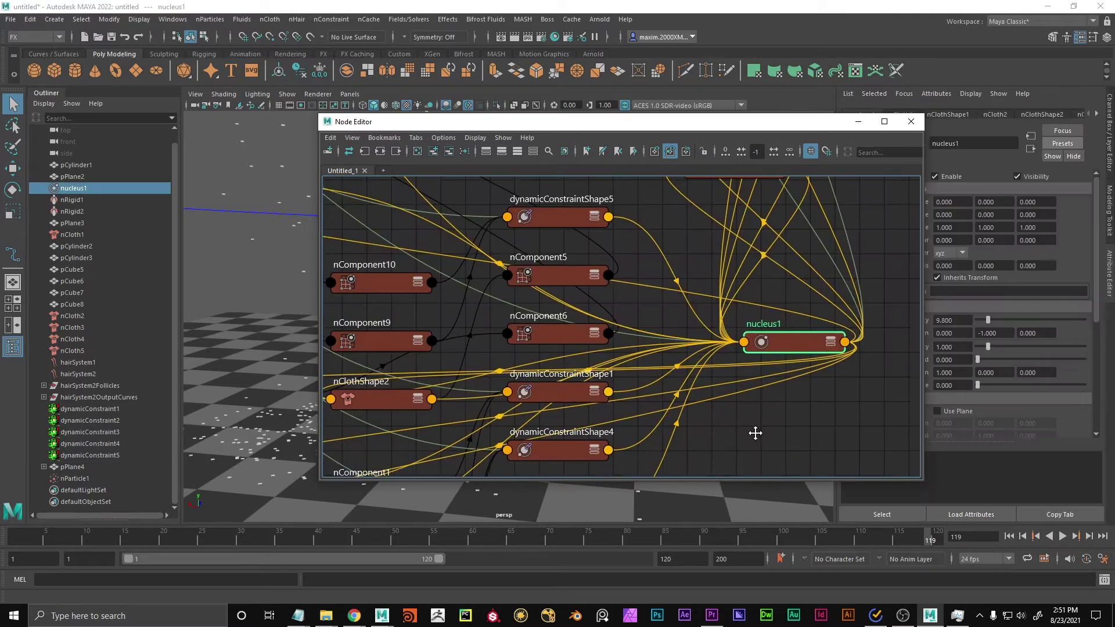
middle_click_drag(754, 434, 762, 407, "alt")
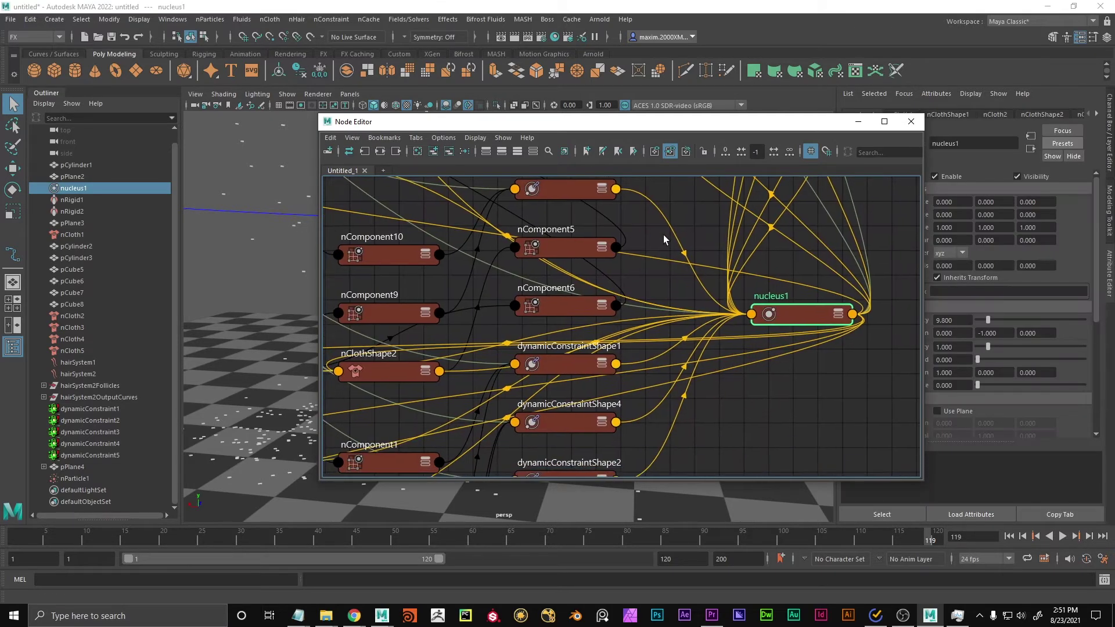
Expand the dynamicConstraintShape5 node to list its attributes and move it higher in the network.
middle_click_drag(661, 236, 666, 341, "alt")
double_click(607, 291)
left_click_drag(562, 296, 555, 212)
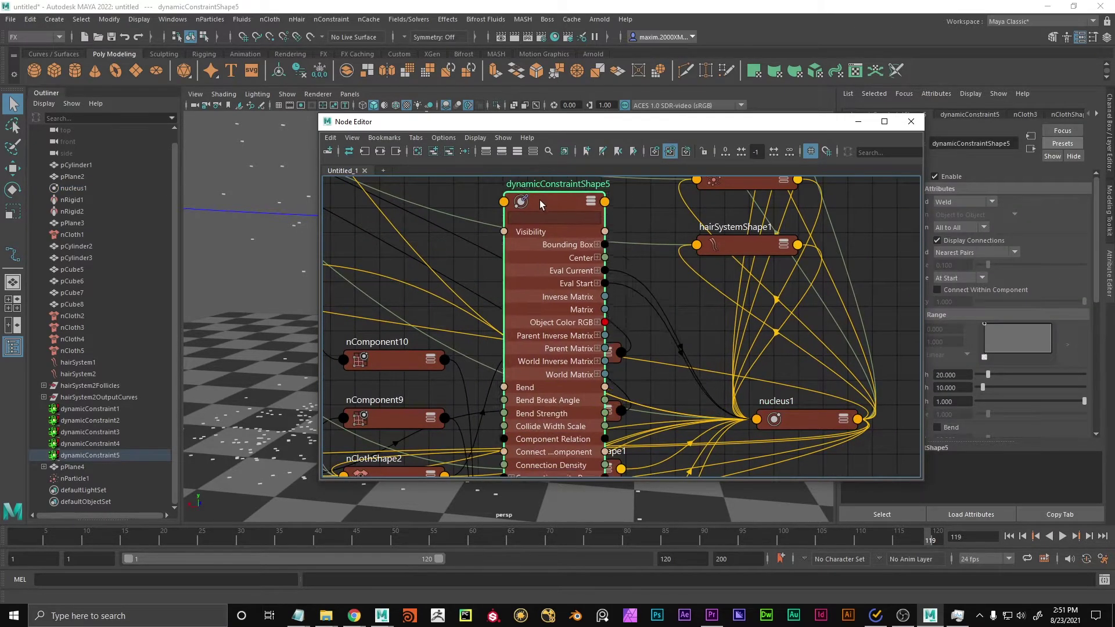
scroll(643, 316, "down", 5)
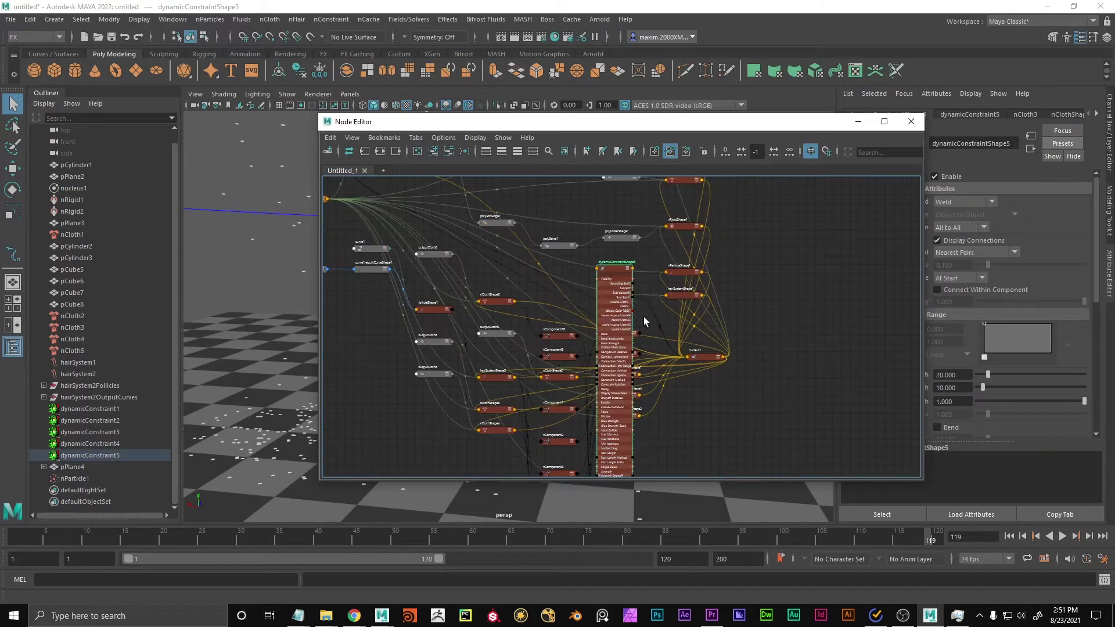
left_click(628, 270)
left_click(628, 270)
left_click(627, 271)
left_click(627, 270)
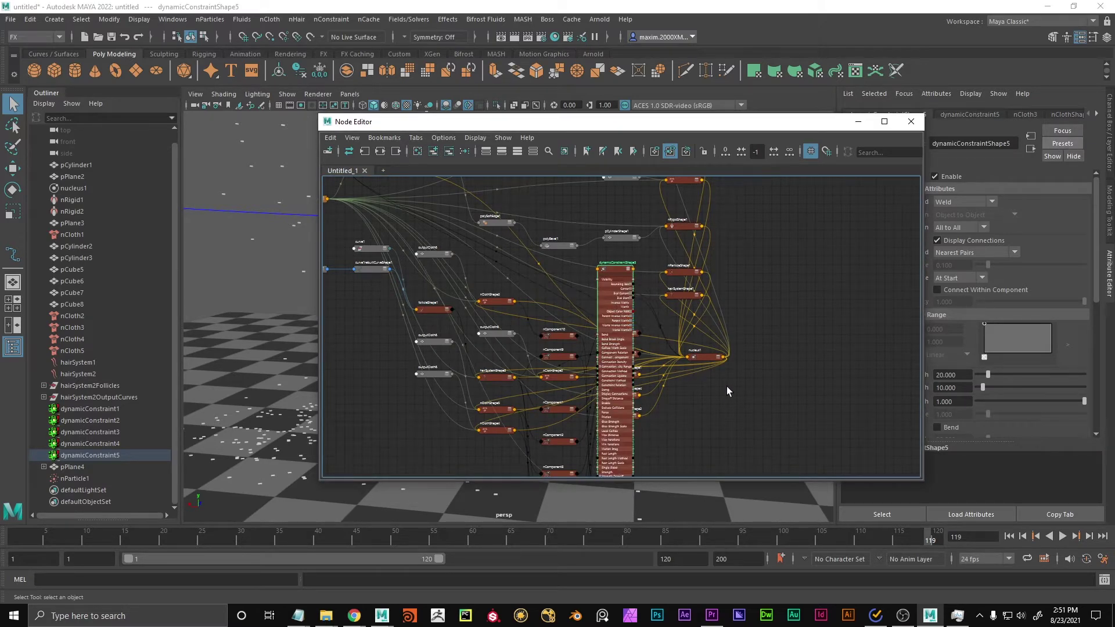
Move the nucleus1 node farther away from the other nodes and open its Substeps value for editing.
left_click_drag(708, 364, 743, 383)
left_click_drag(776, 125, 600, 125)
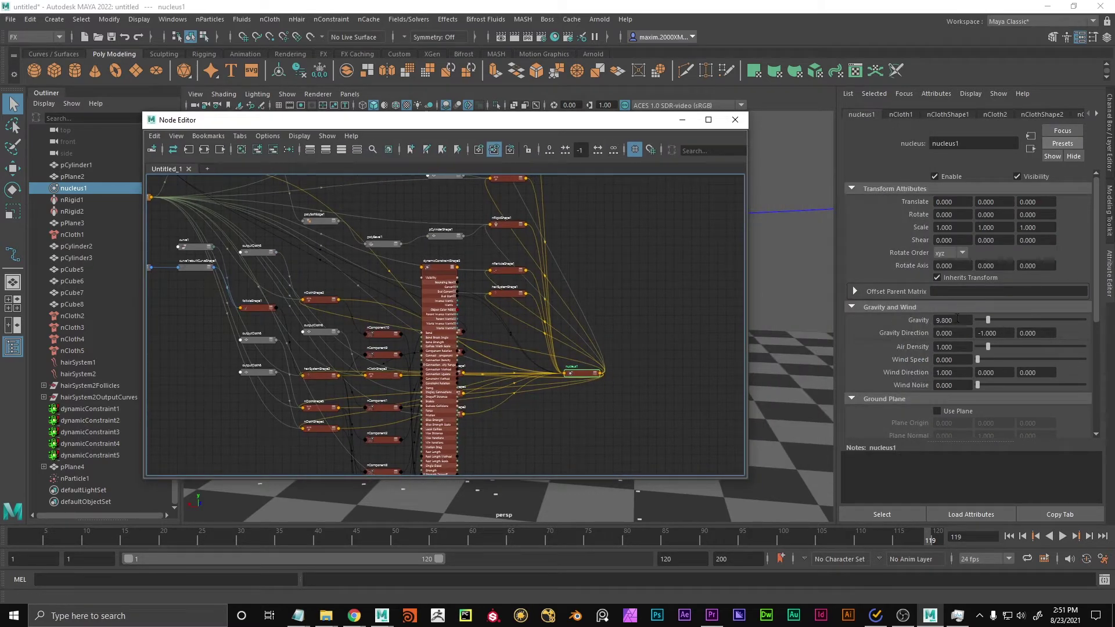
scroll(895, 383, "down", 5)
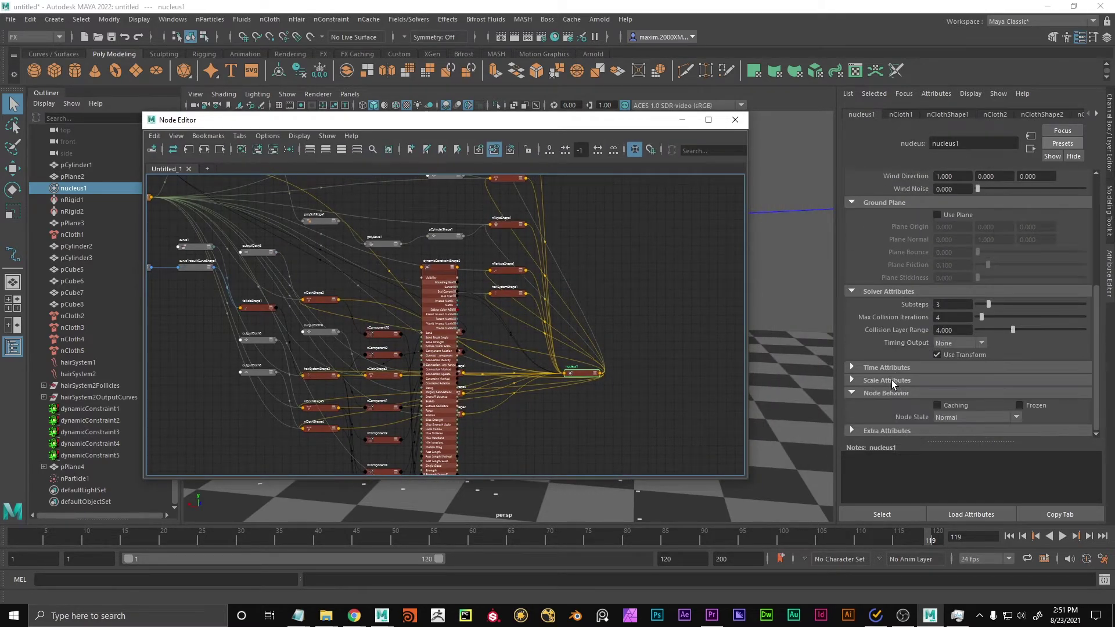
left_click(954, 305)
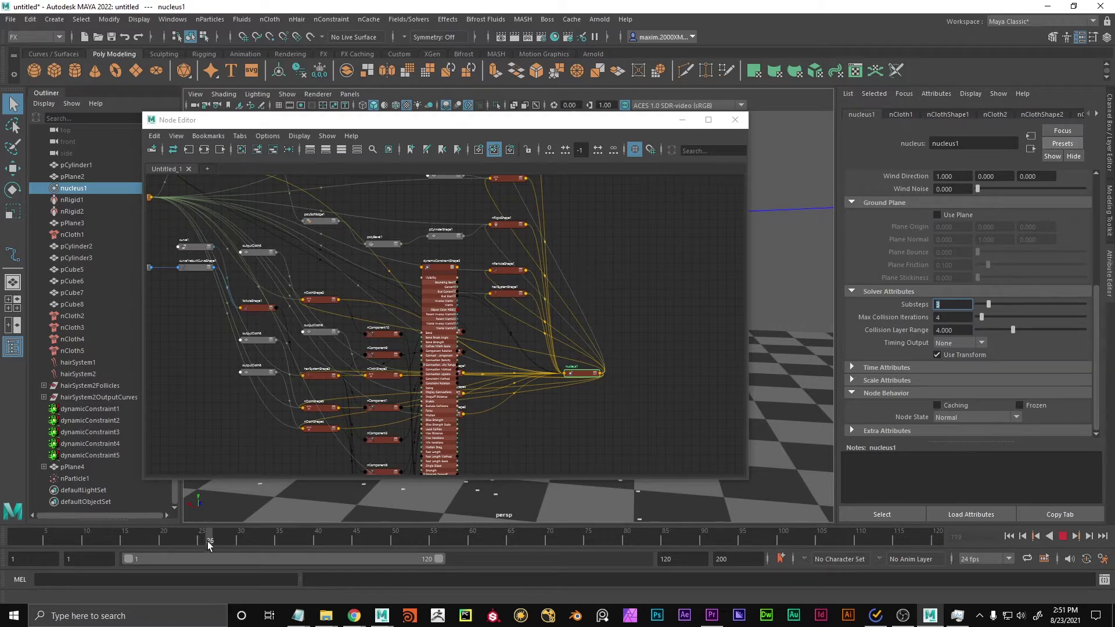
Clear the Node Editor away from the scene, scrub the simulation around frame 25 and stop playback there.
left_click_drag(262, 120, 740, 118)
left_click_drag(202, 543, 210, 541)
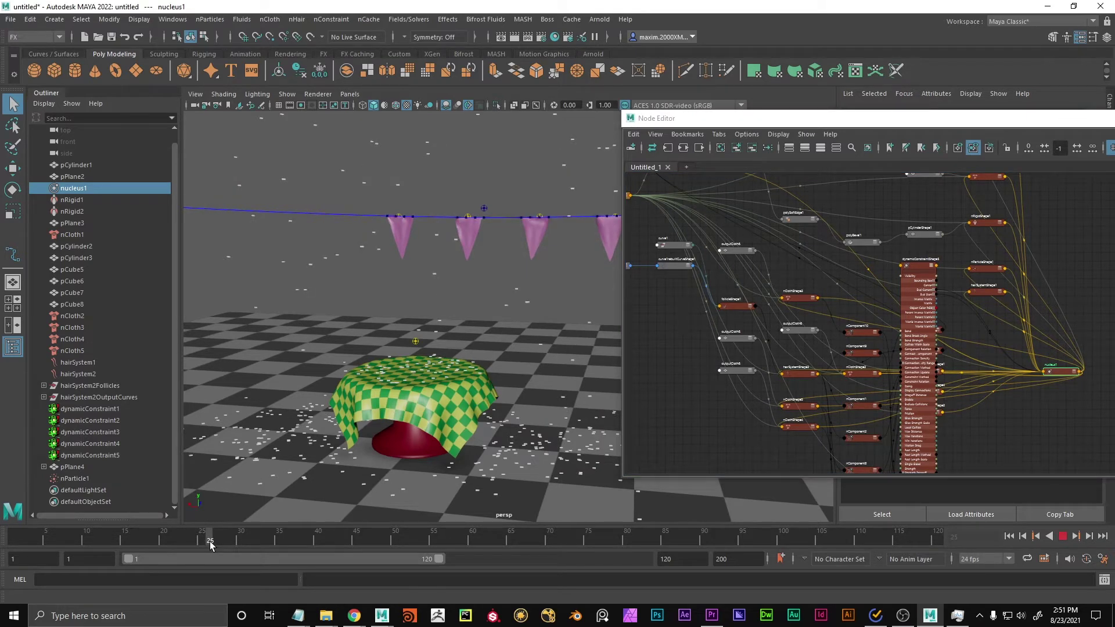
left_click(208, 542)
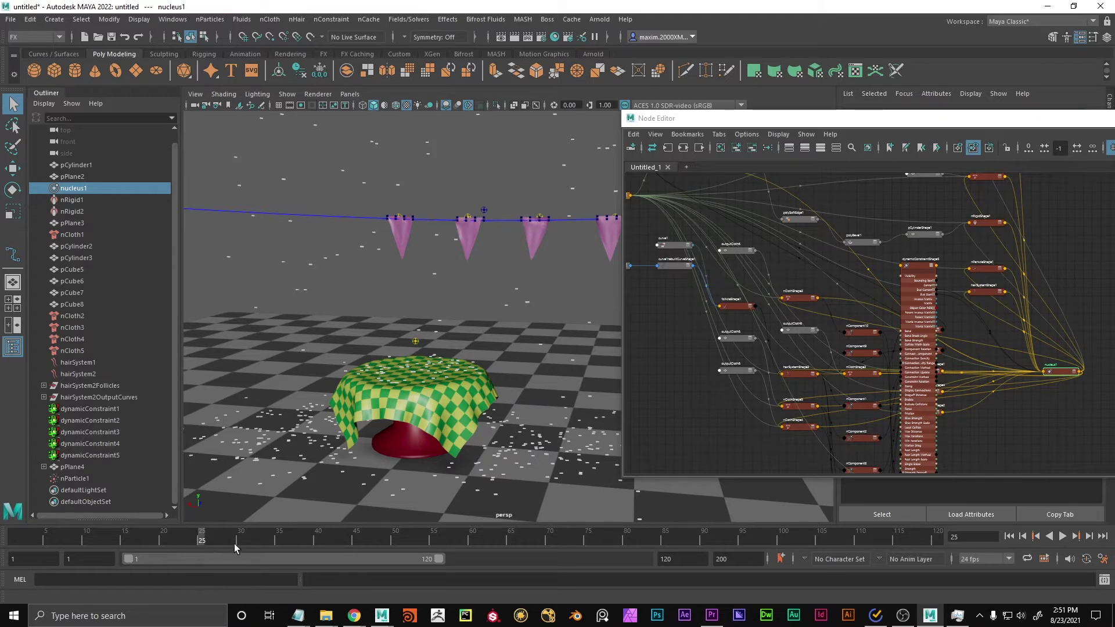
Try a Substeps value of 300 in the nucleus1 solver attributes and restore it to 3.
left_click_drag(744, 118, 224, 62)
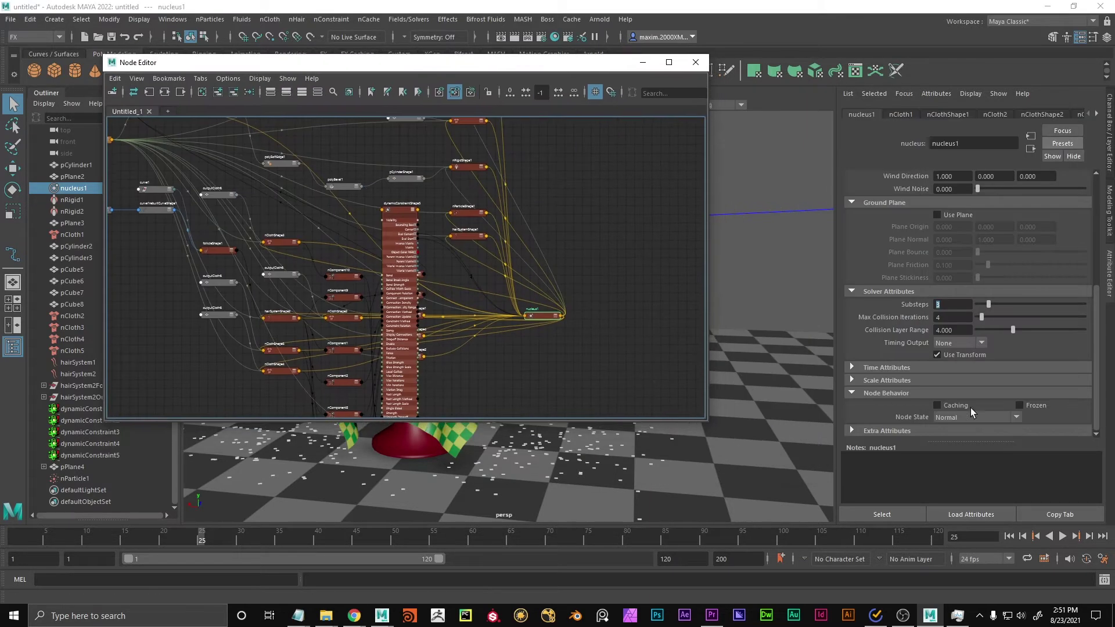
left_click(954, 303)
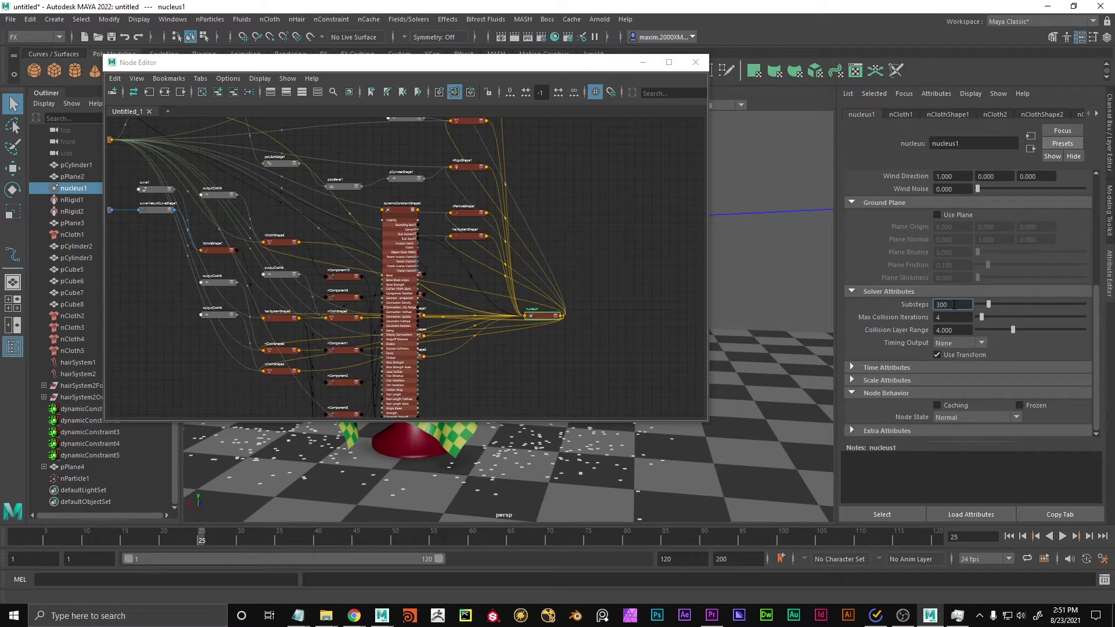
key("BackSpace")
key("BackSpace")
key("Return")
Set the time slider's playback speed to Real-time and deselect the nucleus1 node.
middle_click_drag(733, 329, 794, 319, "alt")
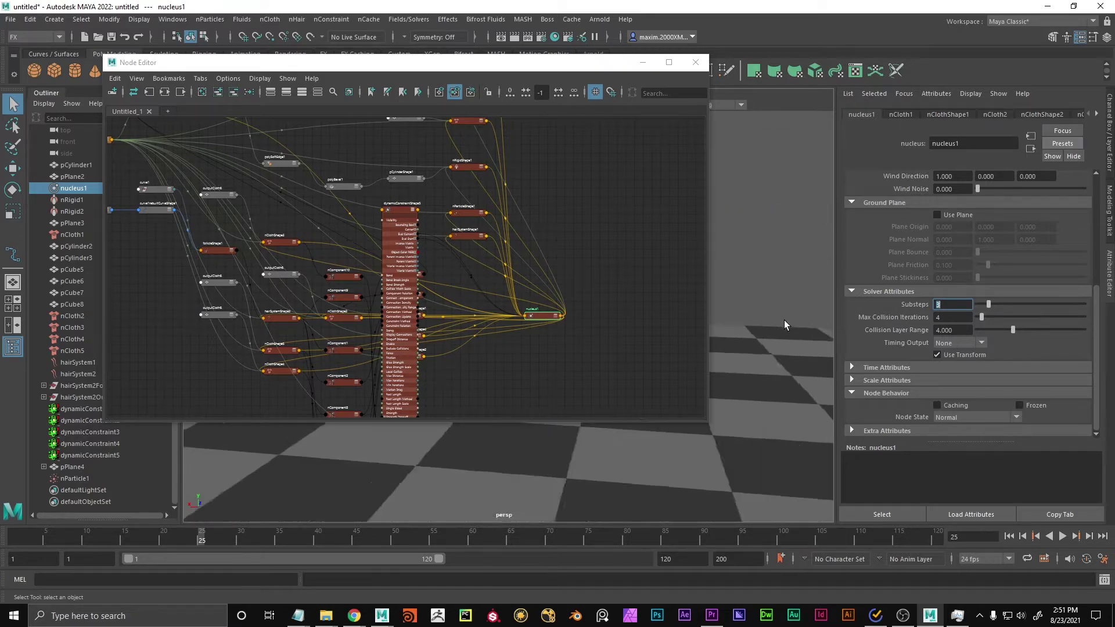
left_click_drag(687, 398, 674, 354, "alt")
right_click(668, 538)
mouse_move(726, 433)
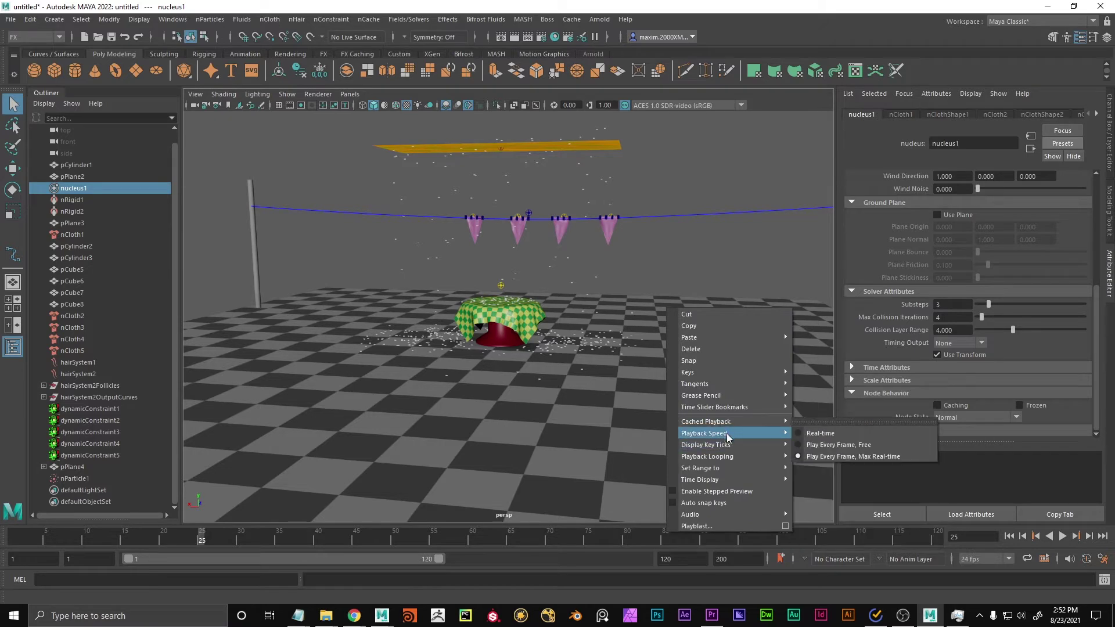
left_click(819, 433)
right_click(740, 538)
left_click(691, 273)
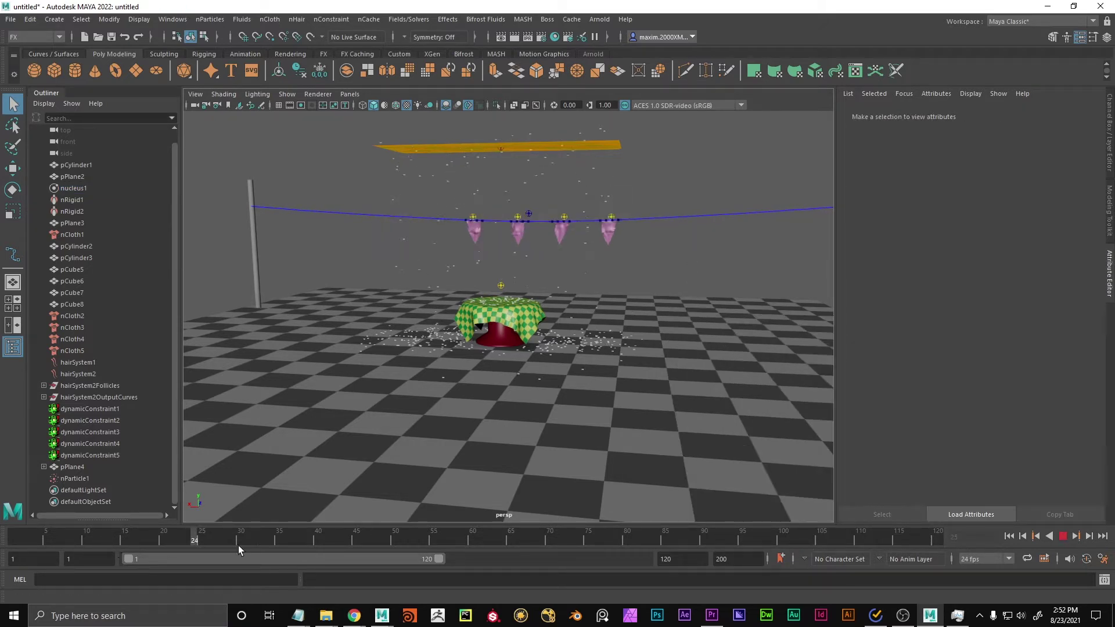
Jump ahead to frame 51, rewind to the start of the range and play the whole simulation through.
left_click(405, 542)
left_click(1022, 536)
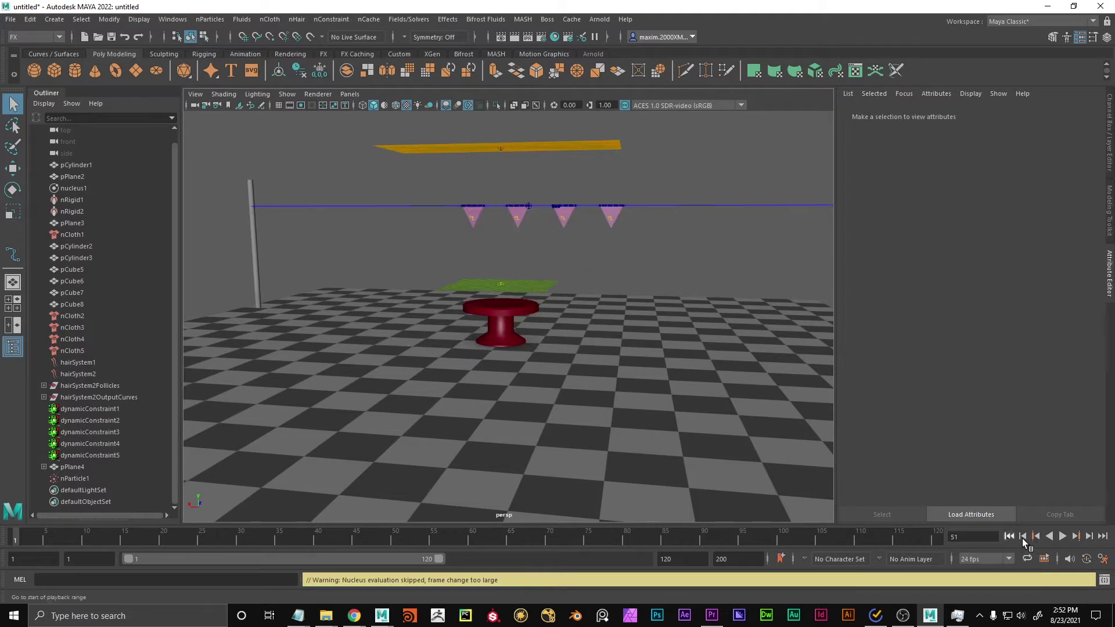
left_click(1062, 536)
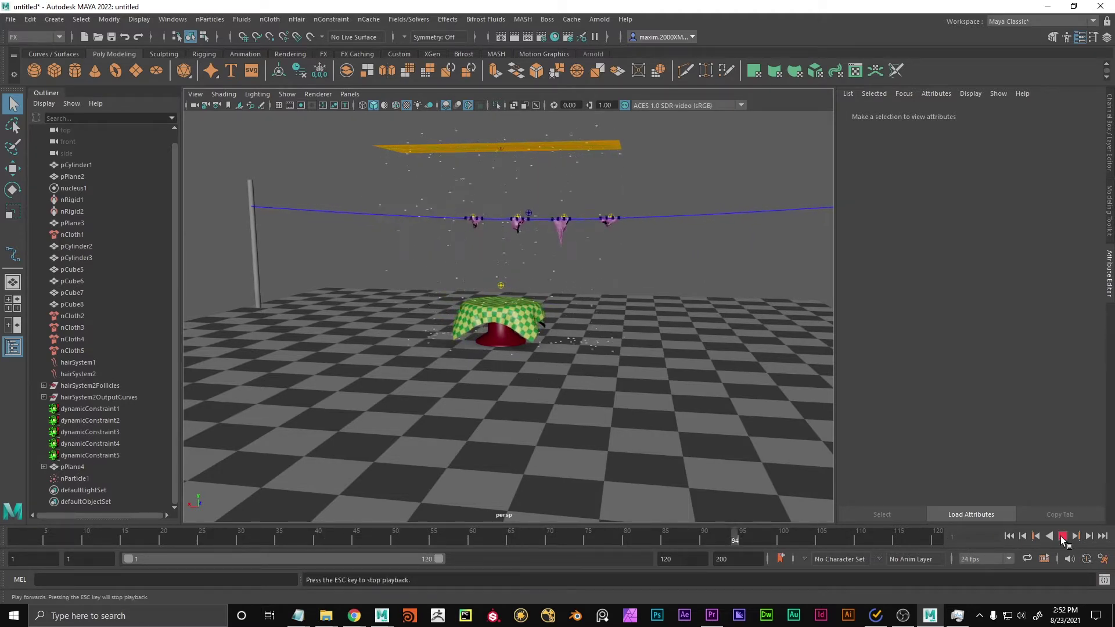
left_click(1062, 537)
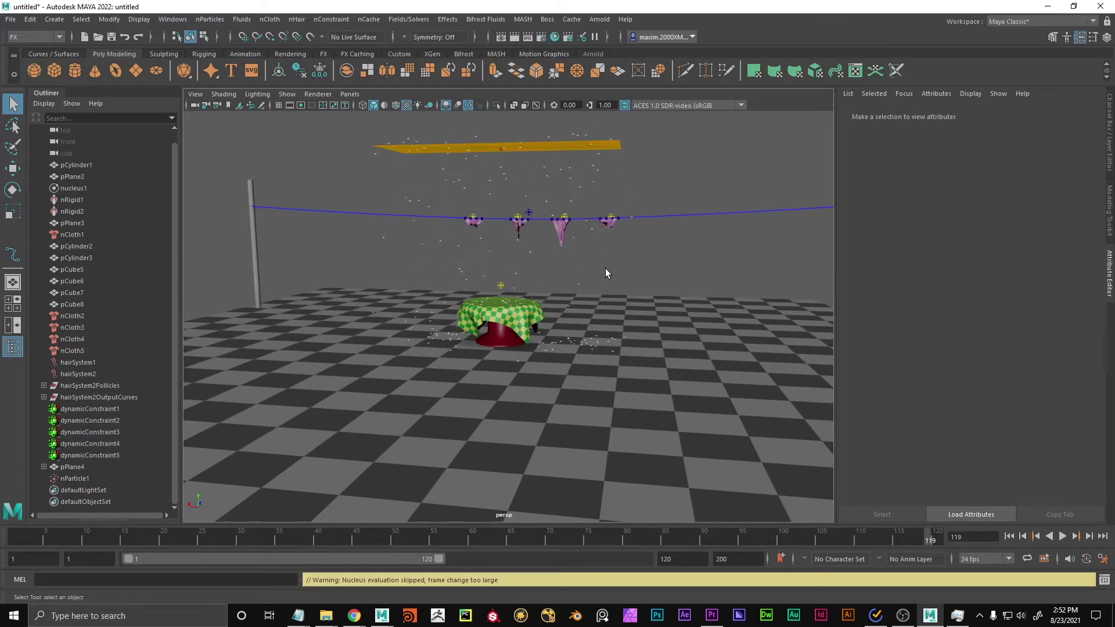
Select the rightmost pennant and inspect its mesh and the neighbouring pennants up close.
left_click(611, 222)
scroll(658, 285, "up", 5)
left_click_drag(692, 304, 628, 323, "alt")
right_click_drag(413, 330, 573, 326, "alt")
left_click_drag(574, 325, 641, 336, "alt")
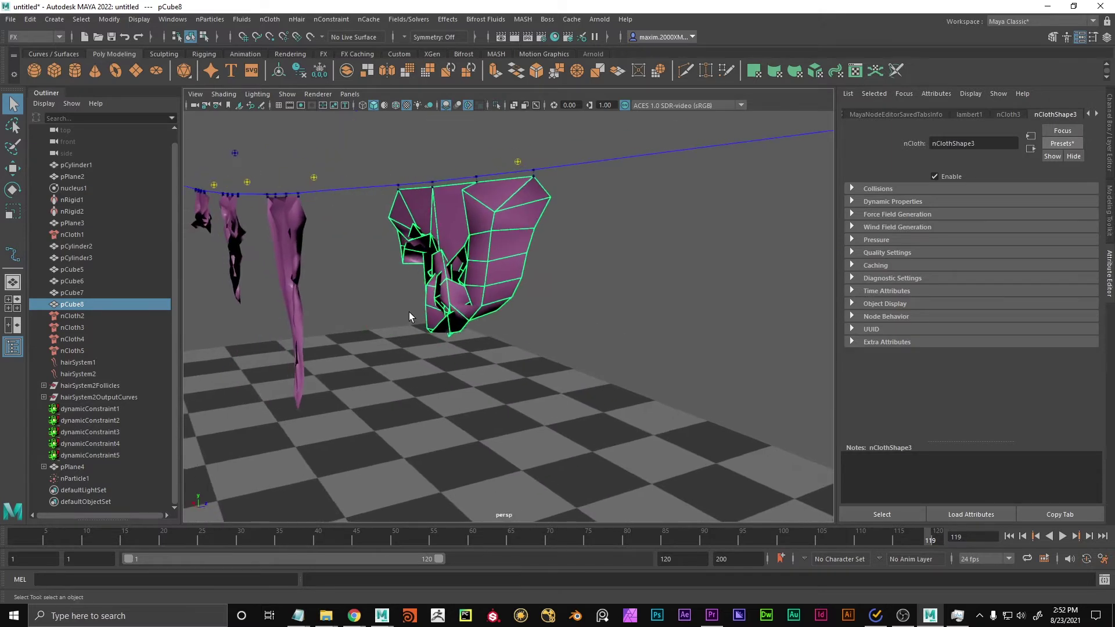
scroll(482, 319, "down", 4)
middle_click_drag(492, 331, 580, 298, "alt")
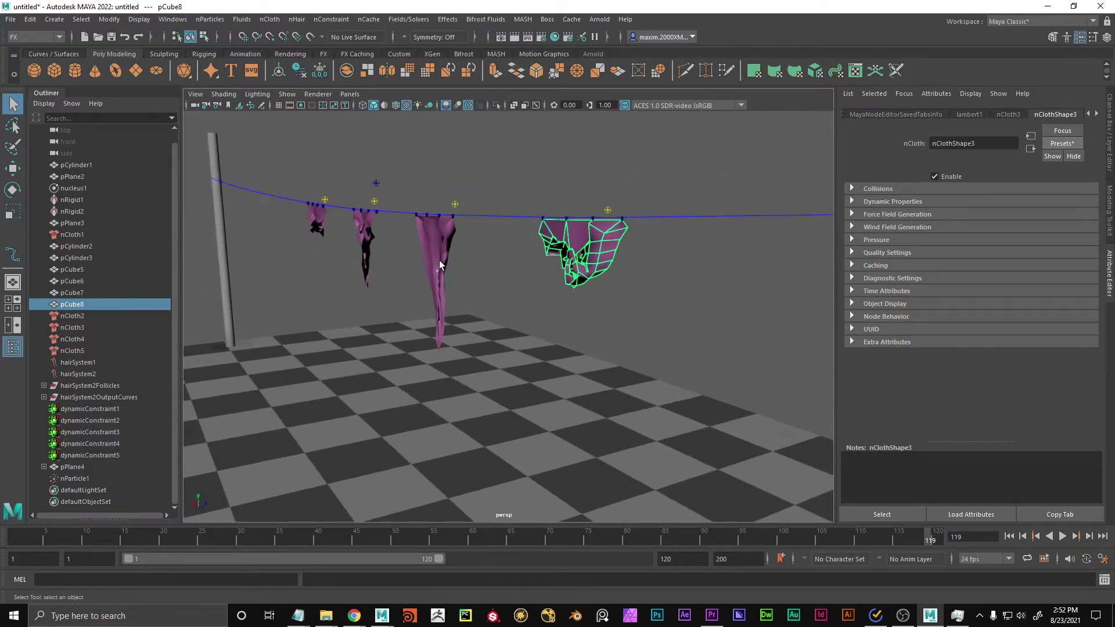
Replay the simulation from the start, check the time slider's playback options and deselect the pennant.
left_click(1011, 536)
left_click(1062, 536)
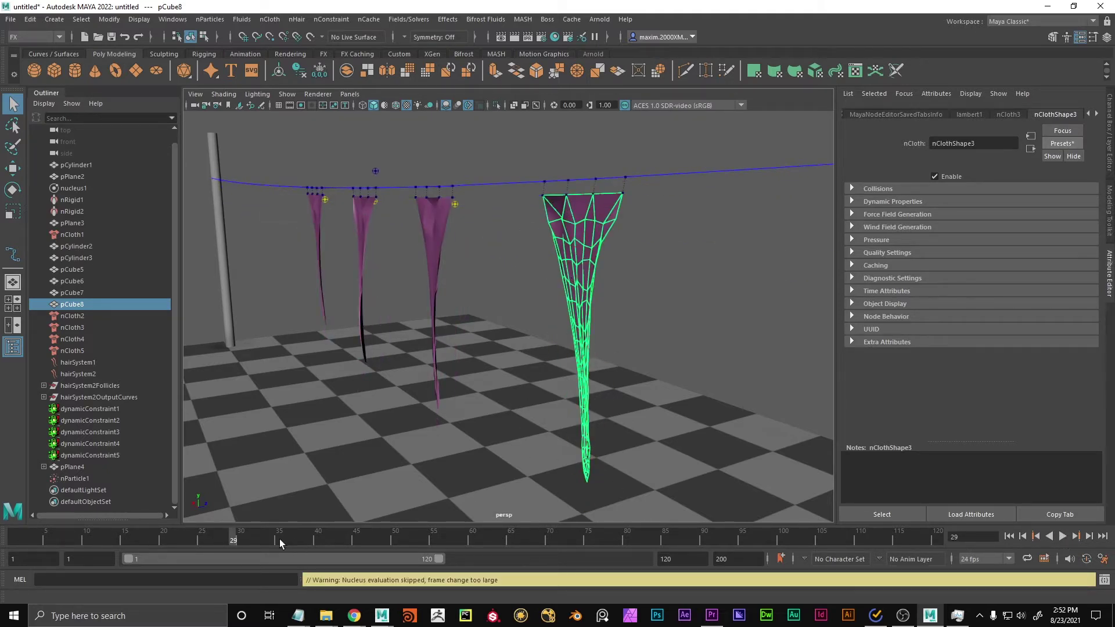
right_click(813, 542)
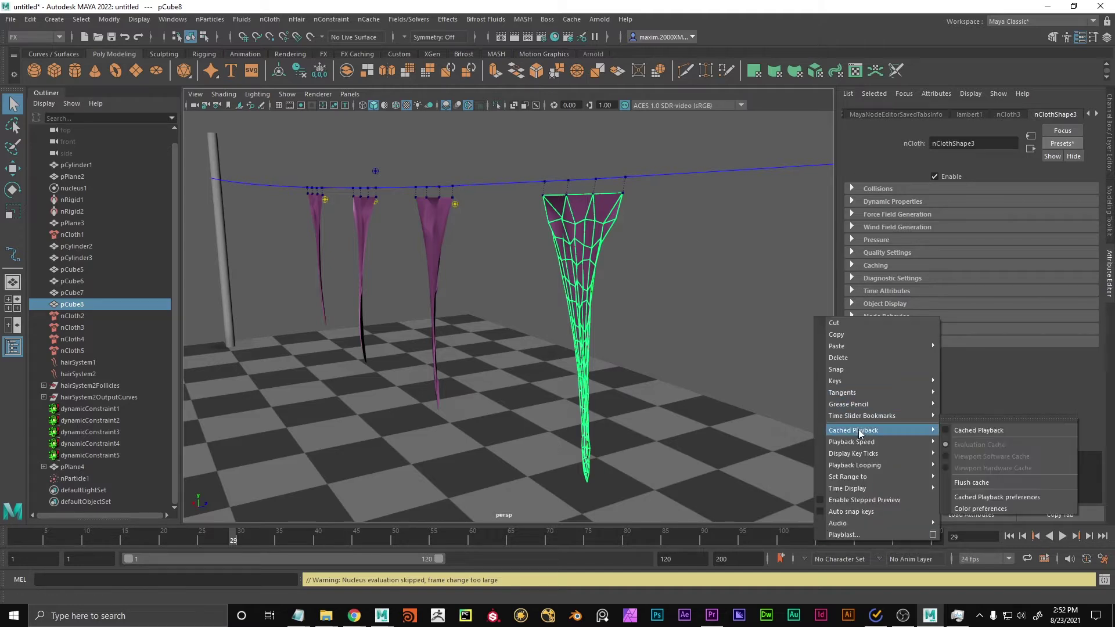
mouse_move(871, 444)
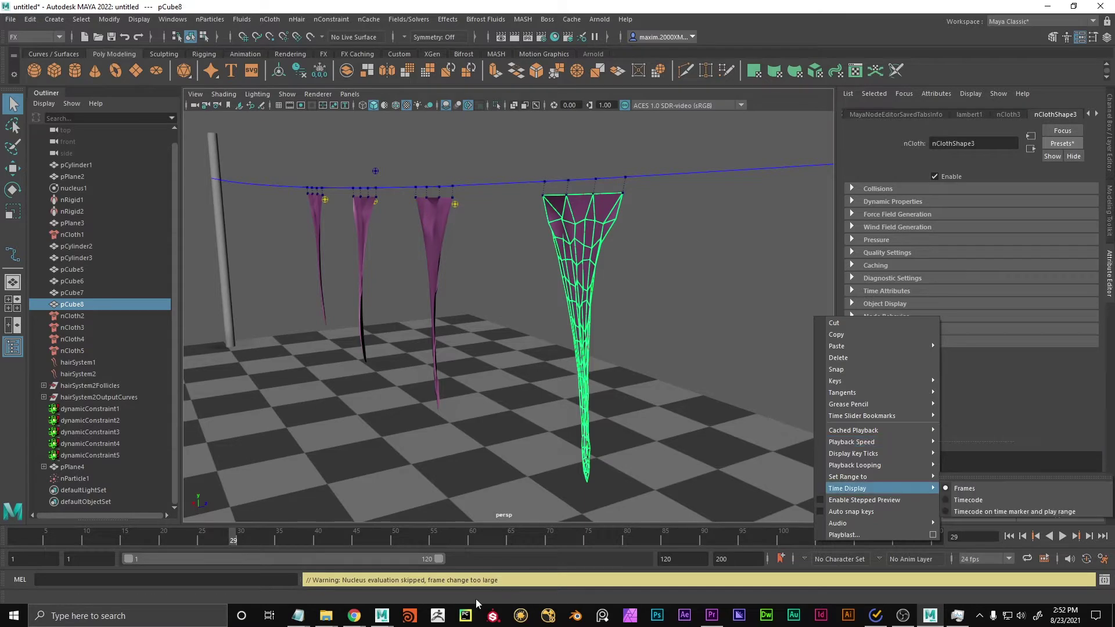
left_click(715, 281)
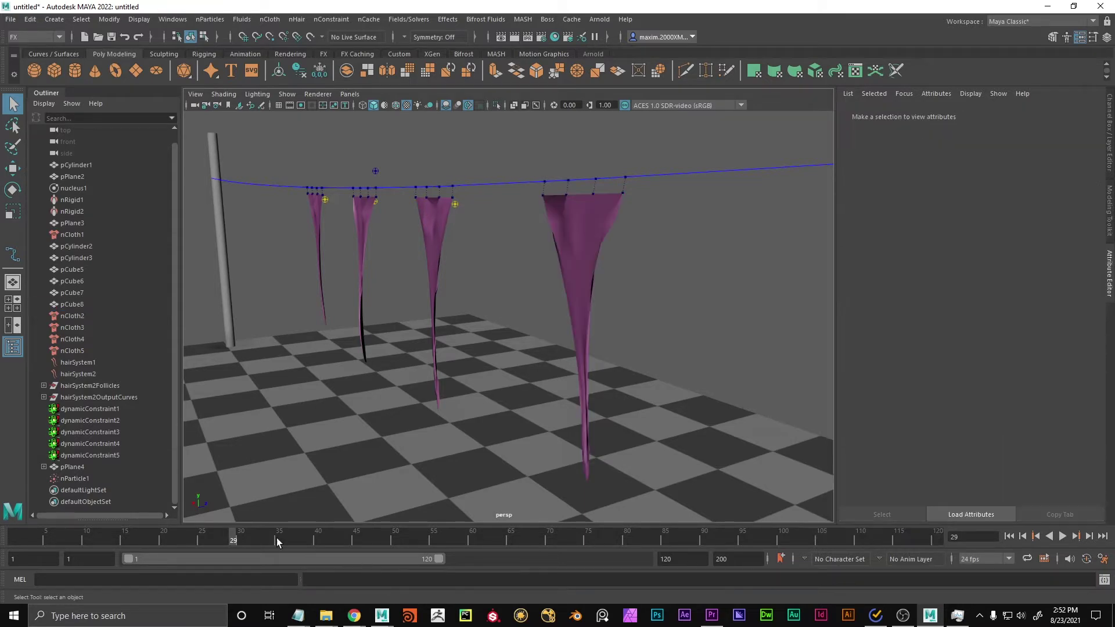
Scrub the timeline back and forth, ending at frame 104, to test how the pennants react to skipped frames.
mouse_move(233, 541)
left_mouse_down()
mouse_move(650, 543)
mouse_move(186, 549)
left_mouse_up()
left_click_drag(367, 546, 814, 536)
left_click_drag(382, 545, 814, 537)
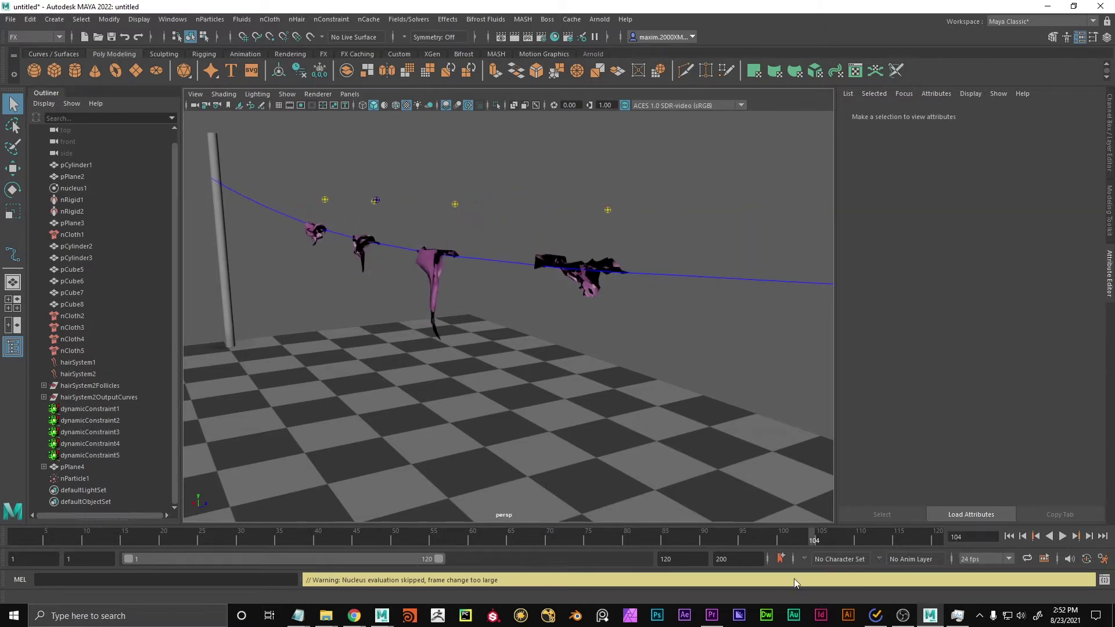
Set the time slider's playback speed to Play Every Frame, Max Real-time.
right_click(887, 534)
mouse_move(939, 438)
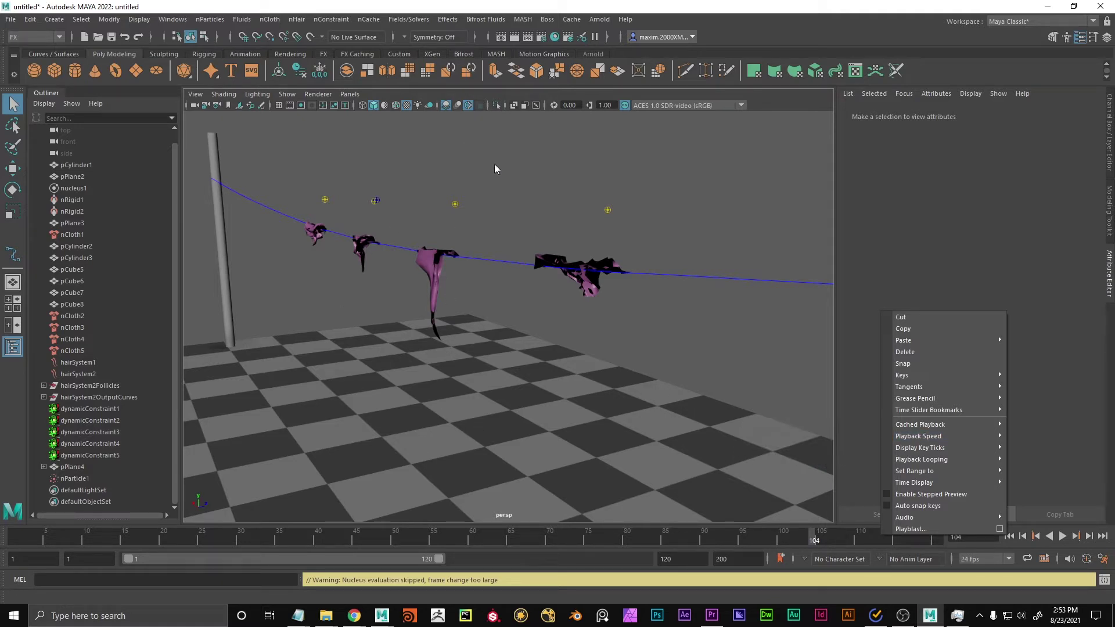
right_click(700, 541)
mouse_move(731, 435)
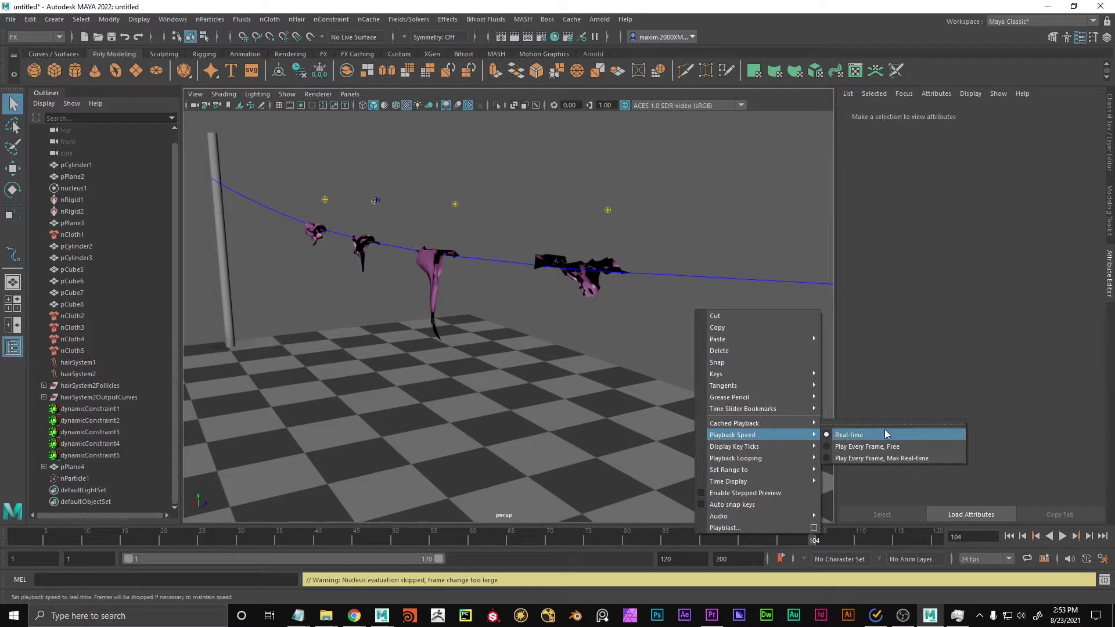
left_click(859, 458)
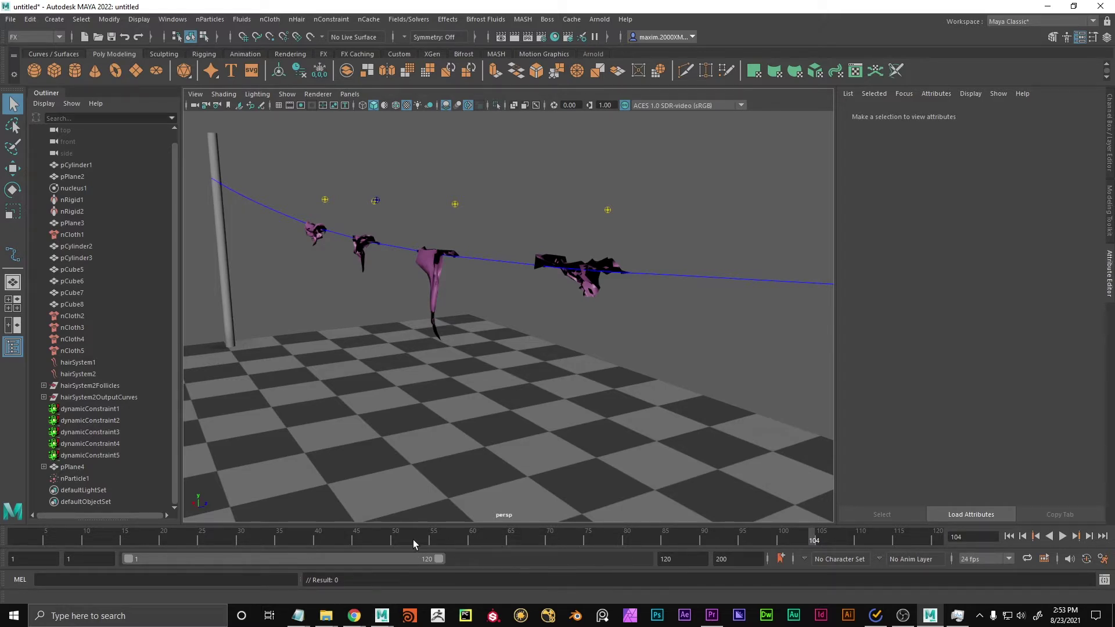
Play the simulation with the tablecloth, pennants and emitter in view, and stop it at frame 81.
left_click_drag(816, 482, 488, 326, "alt")
right_click_drag(487, 326, 524, 323, "alt")
left_click_drag(524, 323, 551, 342, "alt")
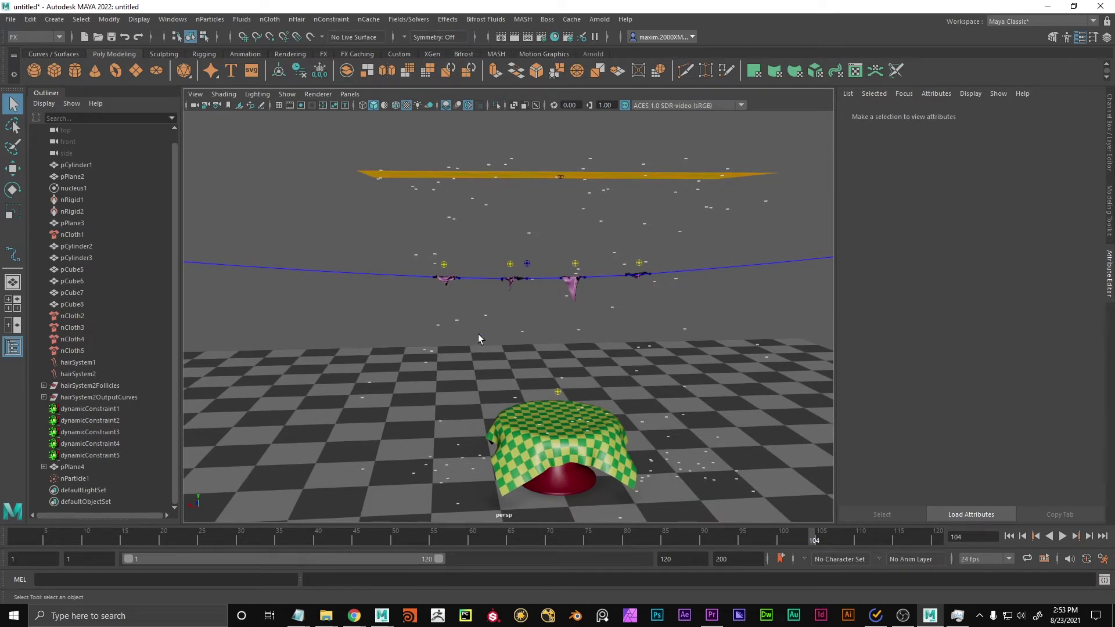
key("alt+v")
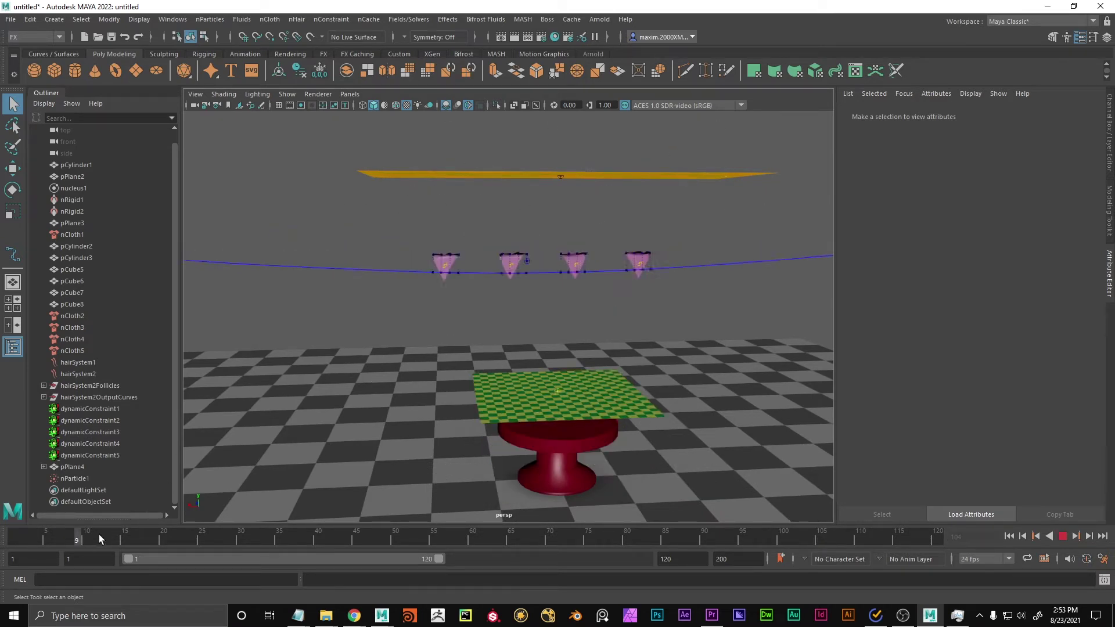
key("alt+v")
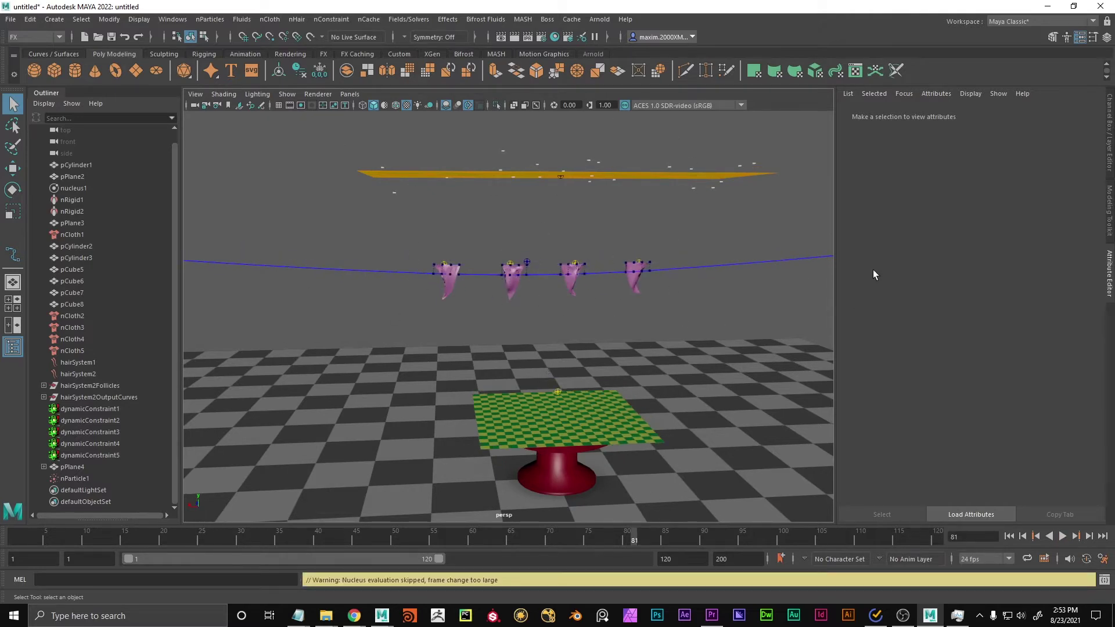
left_click_drag(565, 337, 539, 330, "alt")
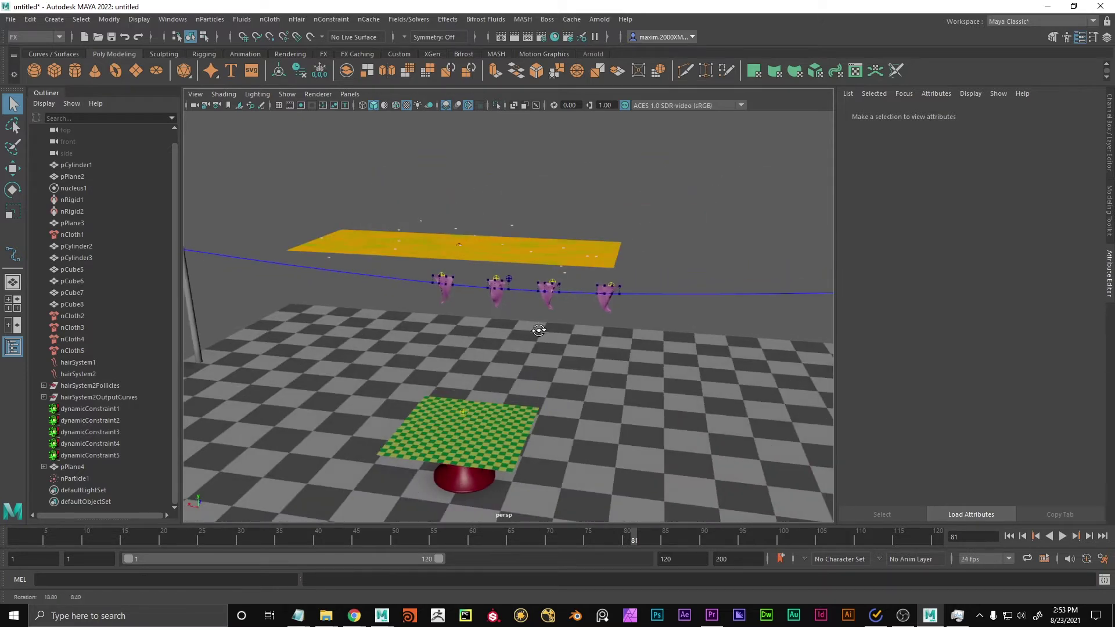
Check the time slider's playback speed options and replay the simulation from the start.
right_click(817, 538)
mouse_move(901, 436)
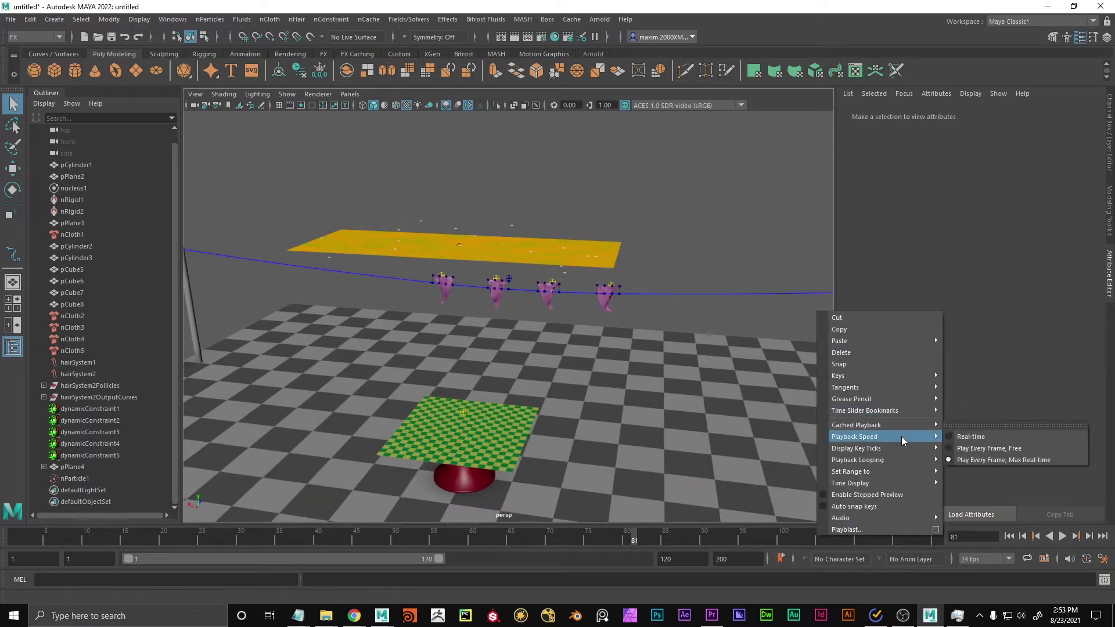
left_click(977, 449)
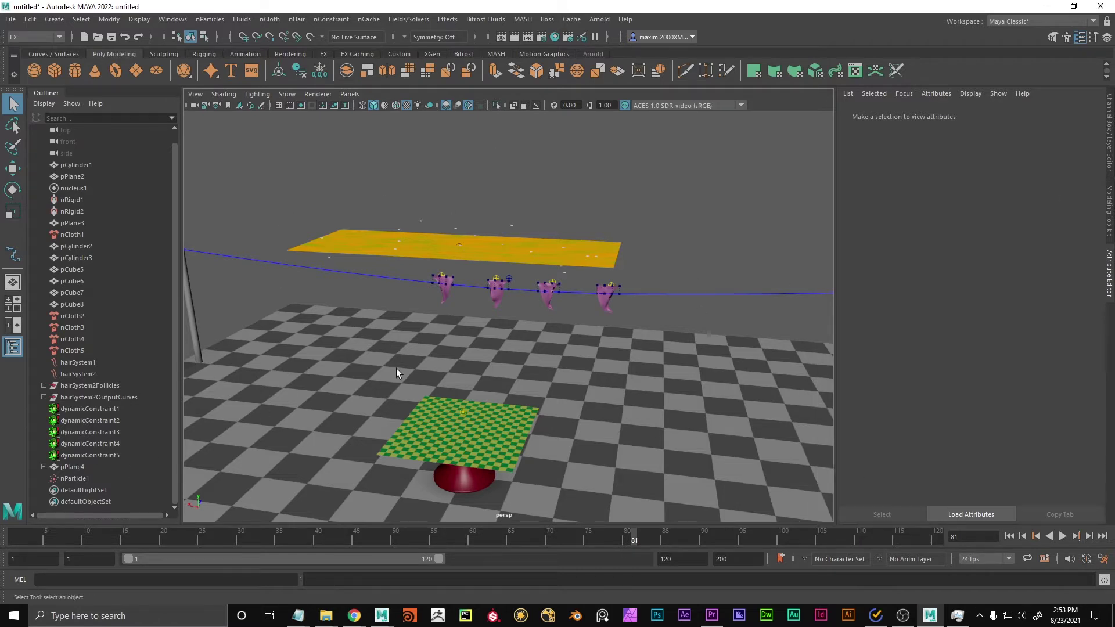
key("alt+v")
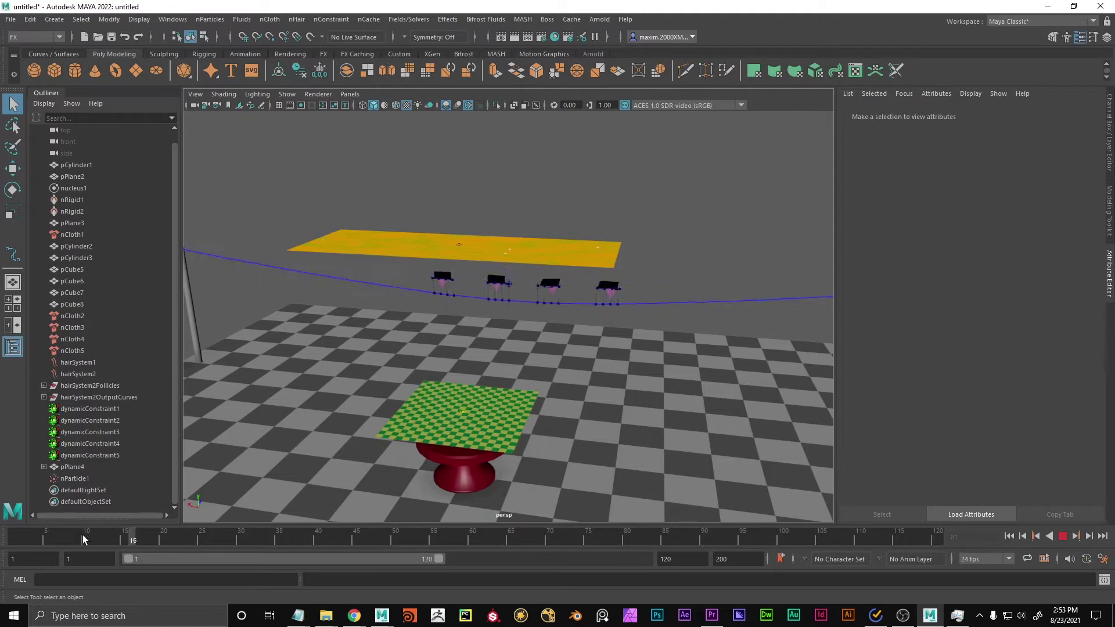
key("alt+shift+v")
key("alt+v")
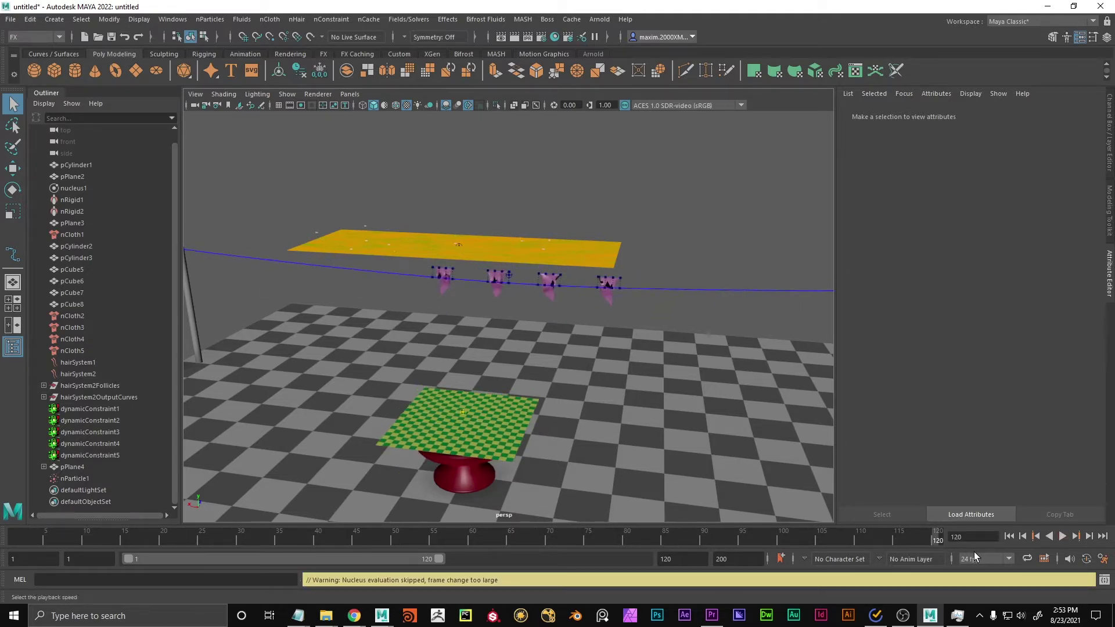
Return to frame 1 and set the time slider's playback speed to Play Every Frame, Max Real-time.
left_click(1009, 536)
right_click(884, 540)
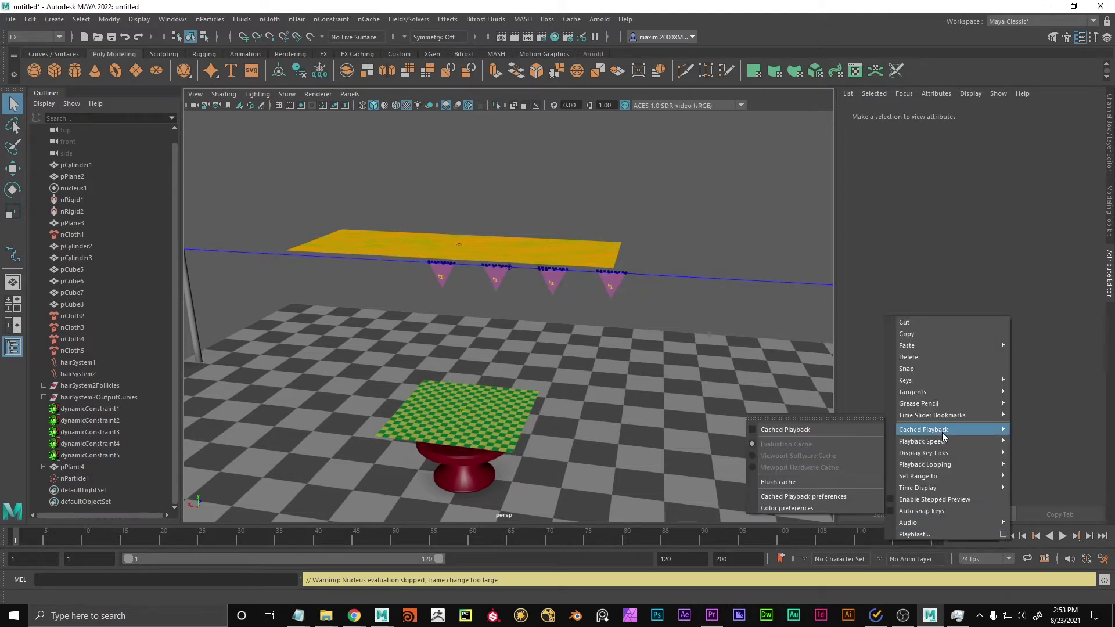
mouse_move(957, 440)
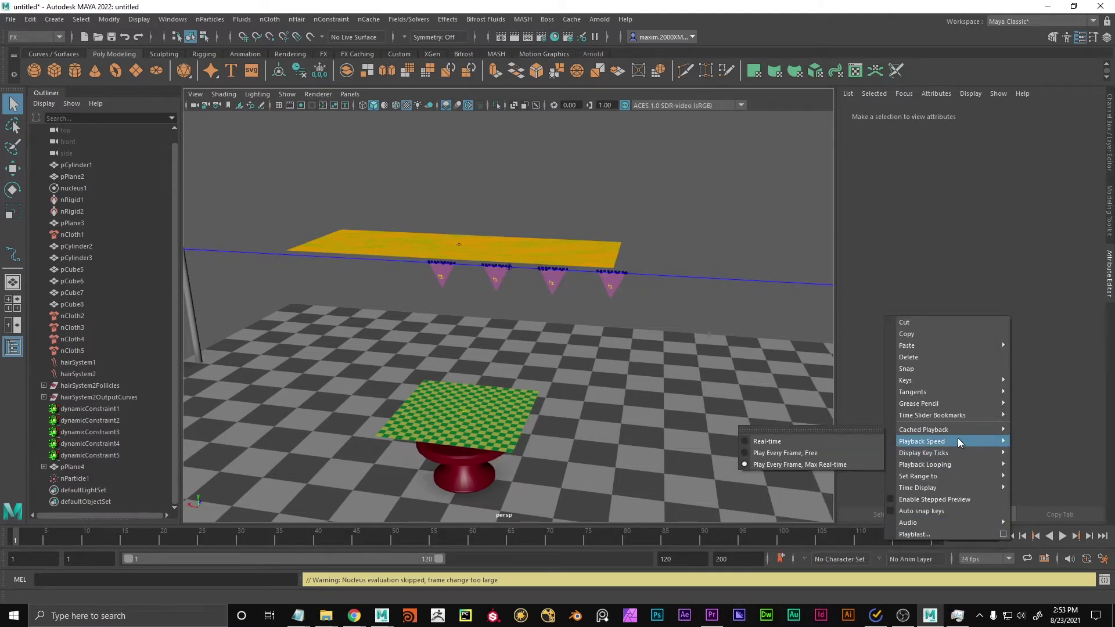
left_click(829, 465)
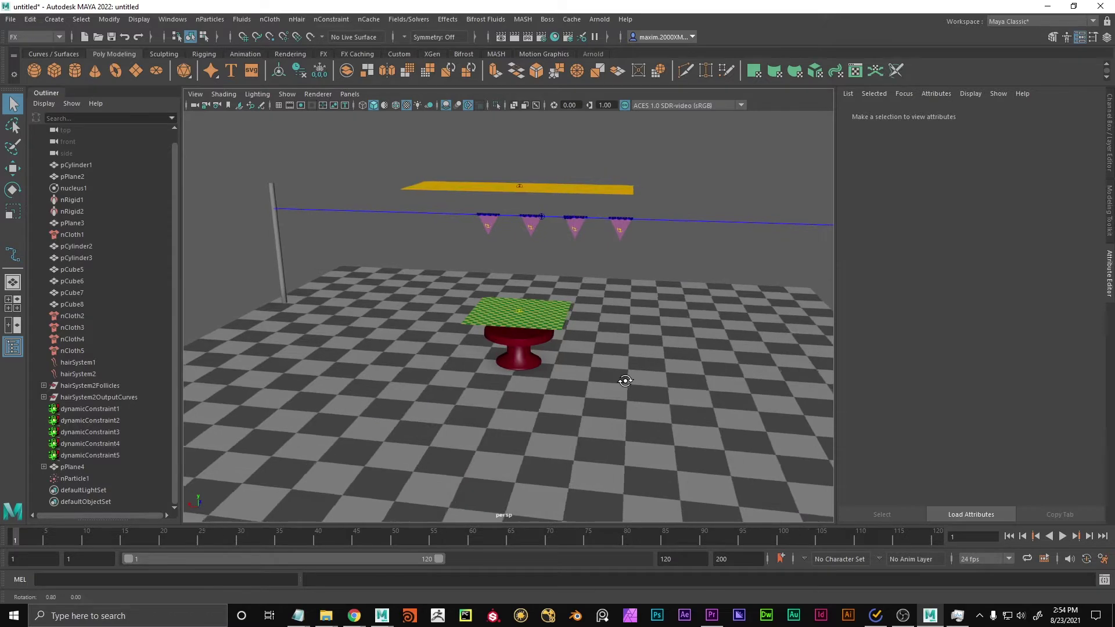
Delete the nucleus1 solver together with the nRigid1 and nRigid2 collider nodes.
right_click_drag(628, 378, 654, 381, "alt")
left_click_drag(654, 382, 666, 353, "alt")
right_click_drag(666, 353, 648, 368, "alt")
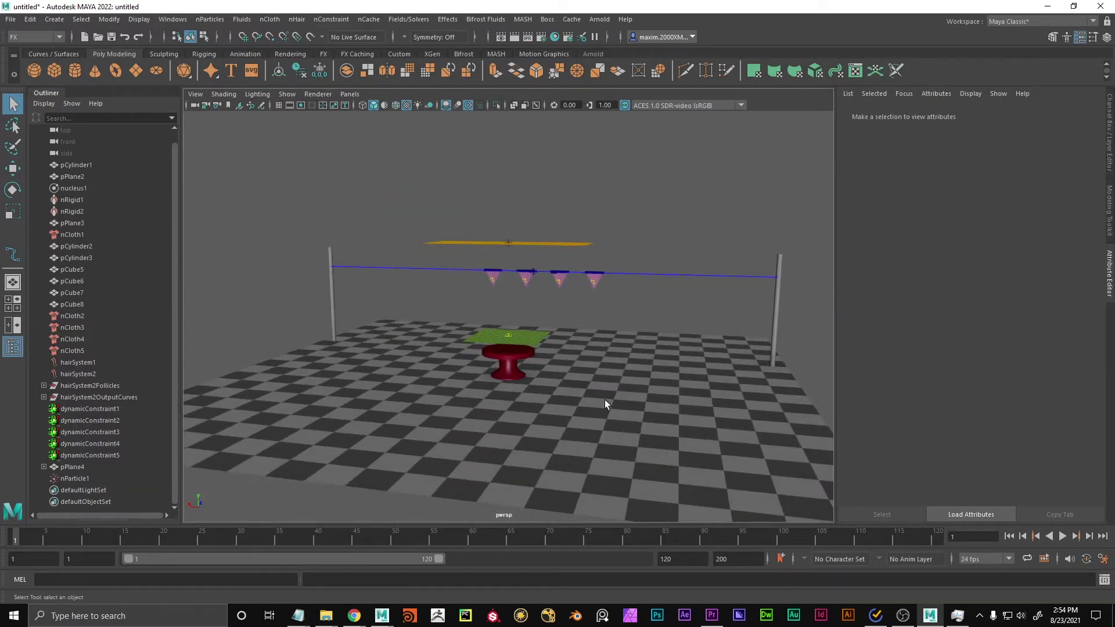
left_click(74, 203)
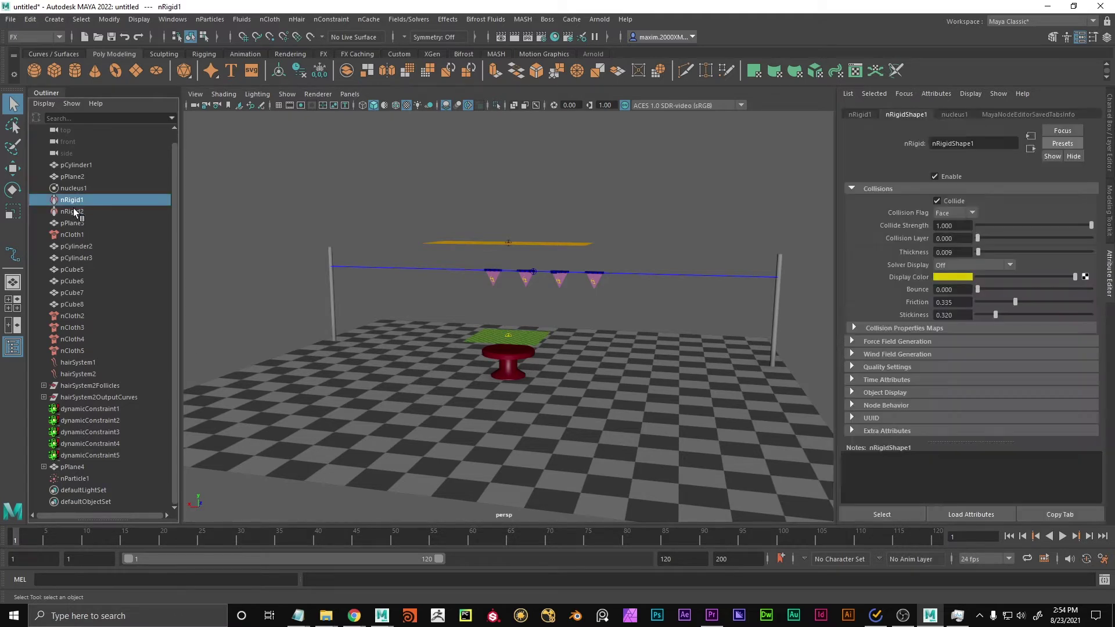
left_click(83, 187)
left_click(78, 208, "shift")
key("Delete")
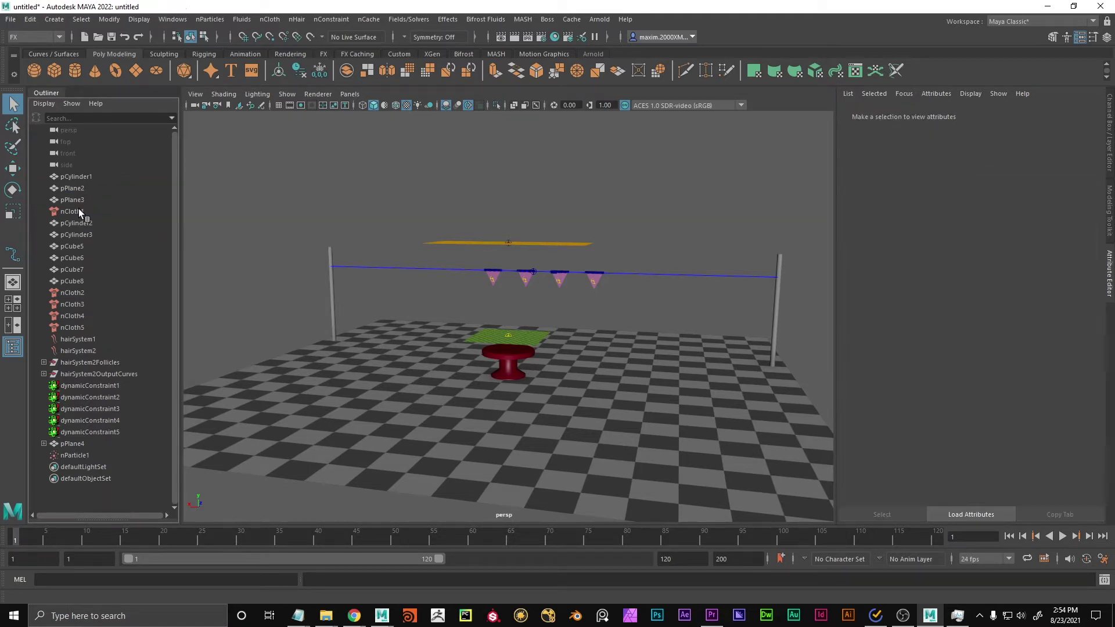
Delete the nCloth1 to nCloth5 nodes along with hairSystem1 and hairSystem2.
left_click(78, 211)
left_click(82, 293, "ctrl")
left_click(86, 351, "shift")
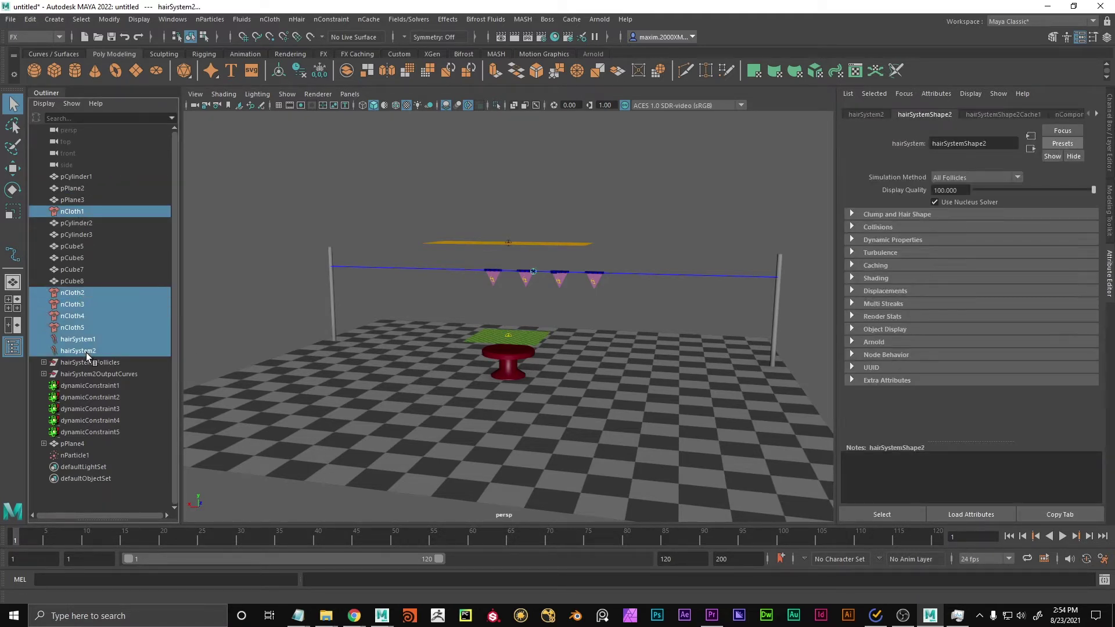
key("Delete")
Delete the hairSystem2 follicle and output curve groups and the nParticle1 object.
left_click(82, 284)
left_click(85, 293, "shift")
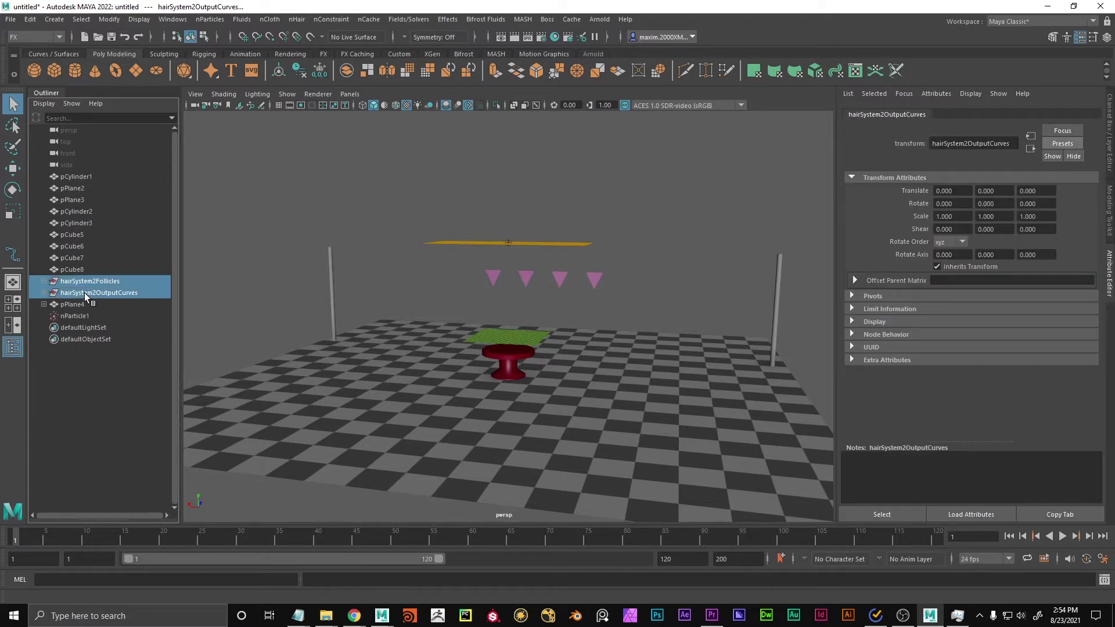
key("Delete")
left_click(85, 293)
key("Delete")
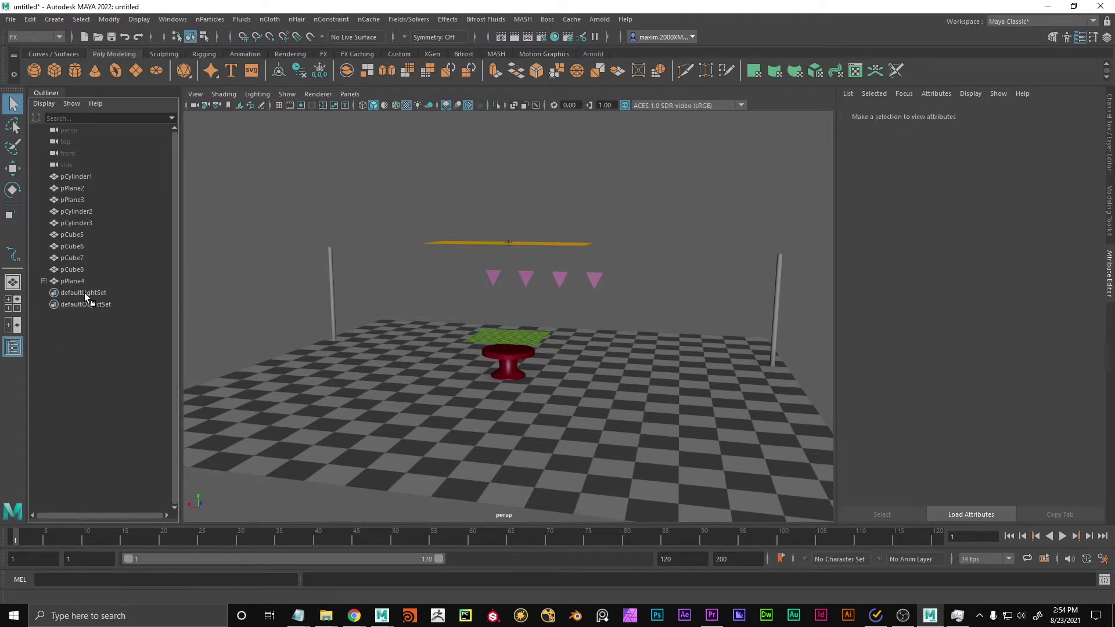
Delete emitter1 from under pPlane4.
left_click(42, 281)
left_click(79, 292)
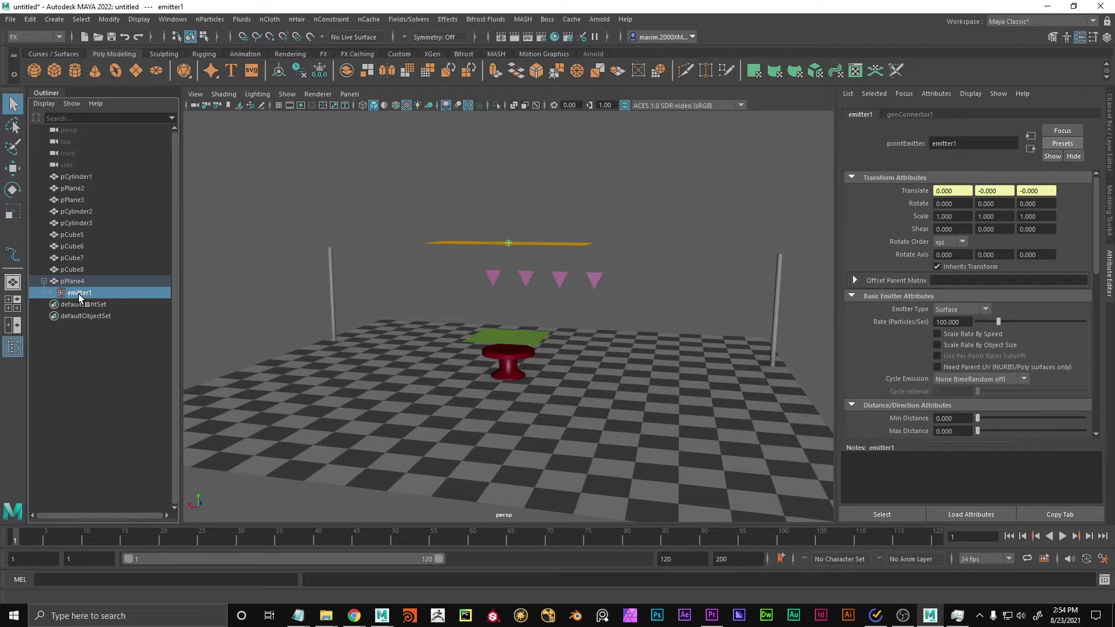
key("Delete")
mouse_move(493, 266)
left_mouse_down("alt")
mouse_move(511, 269)
mouse_move(494, 266)
left_mouse_up("alt")
right_click_drag(494, 266, 551, 302, "alt")
left_click_drag(551, 302, 553, 319, "alt")
right_click_drag(669, 326, 514, 367, "alt")
middle_click_drag(643, 387, 612, 350, "alt")
left_click_drag(612, 349, 627, 347, "alt")
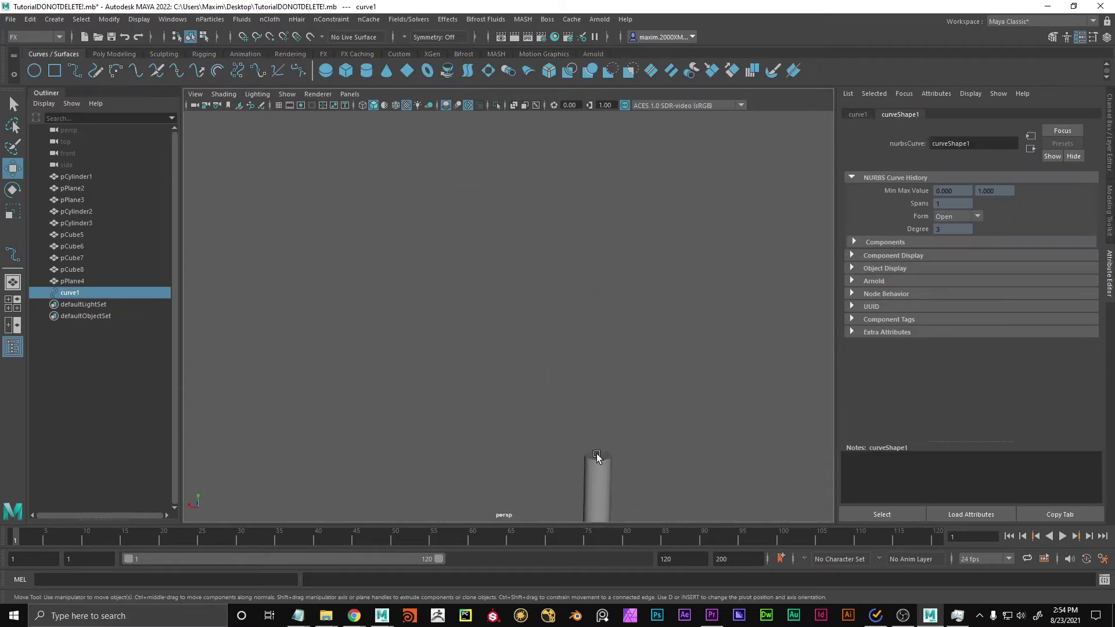
left_click_drag(597, 454, 489, 401, "alt")
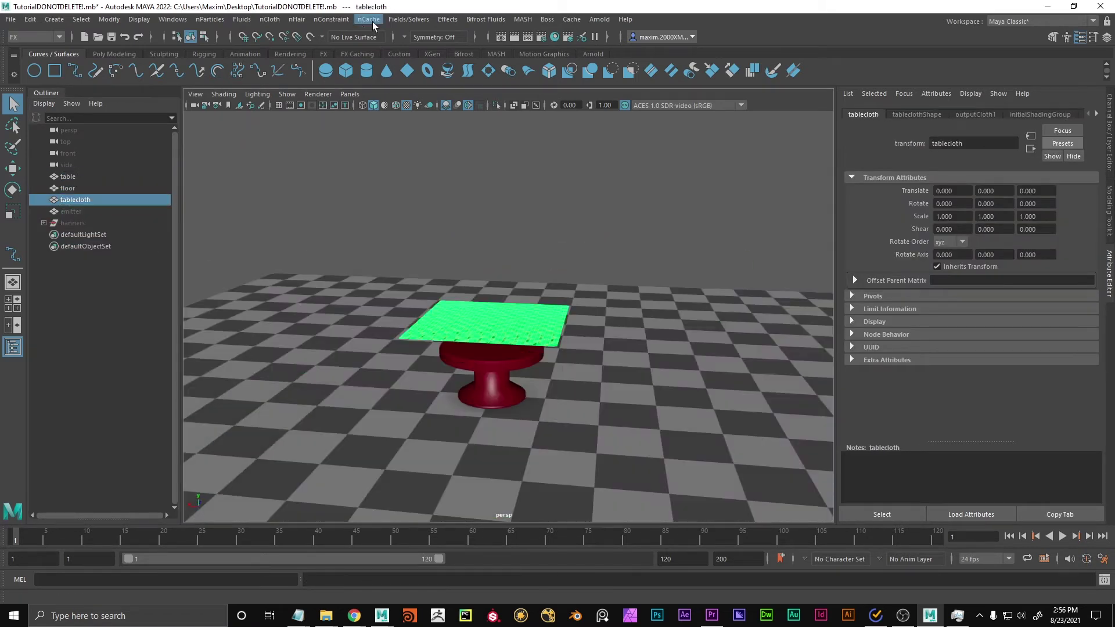
Convert the selected tablecloth mesh into an nCloth object.
left_click(331, 19)
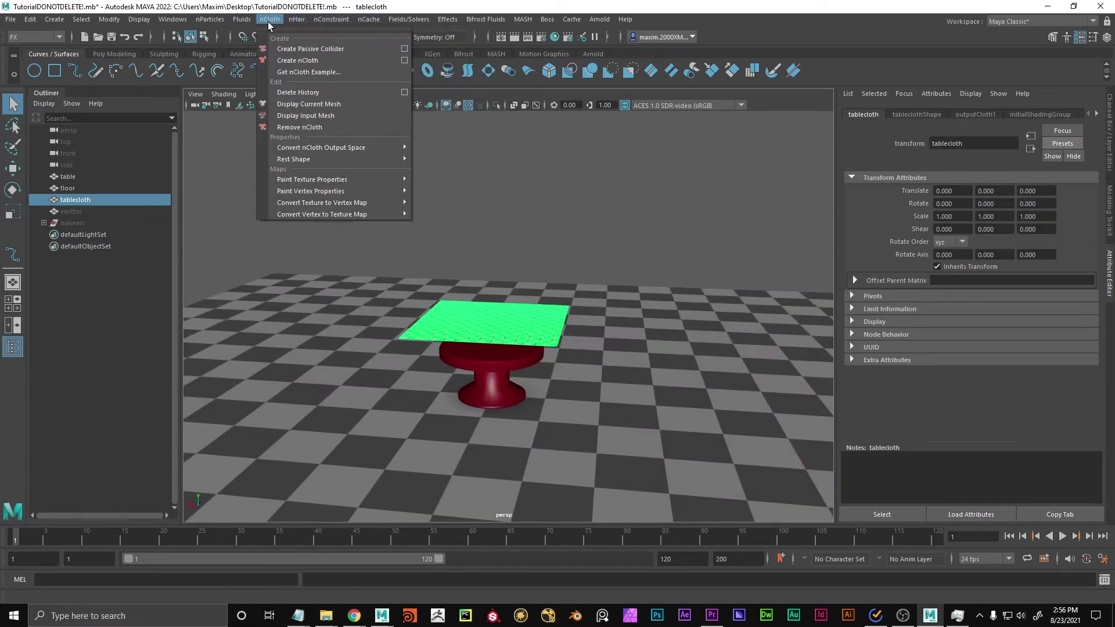
left_click(312, 60)
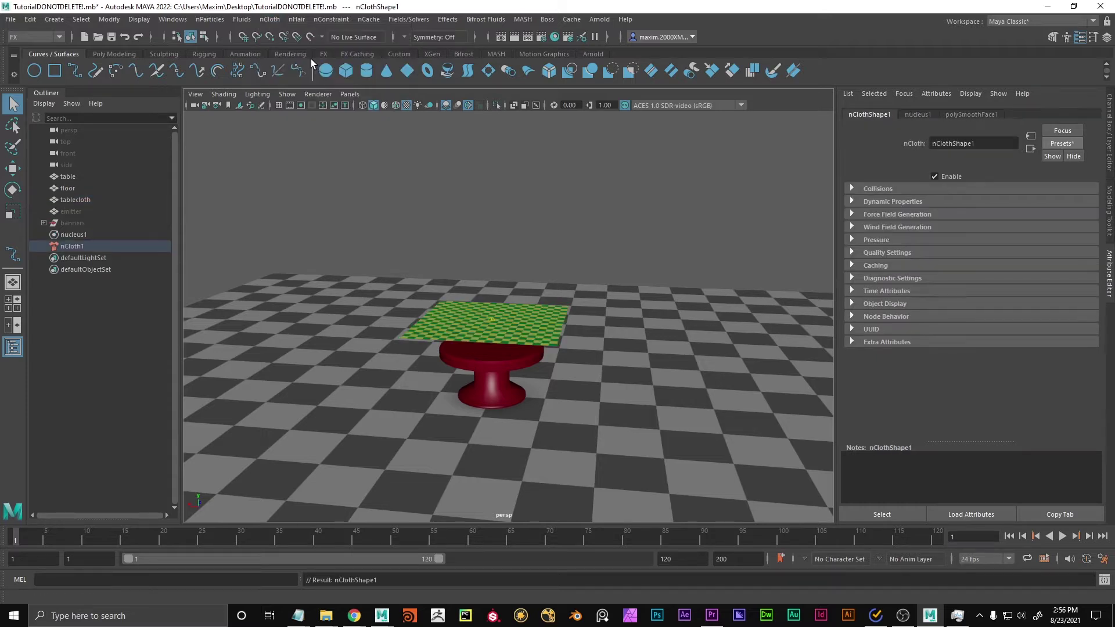
Switch the menu set to Modeling and back to FX.
left_click(33, 37)
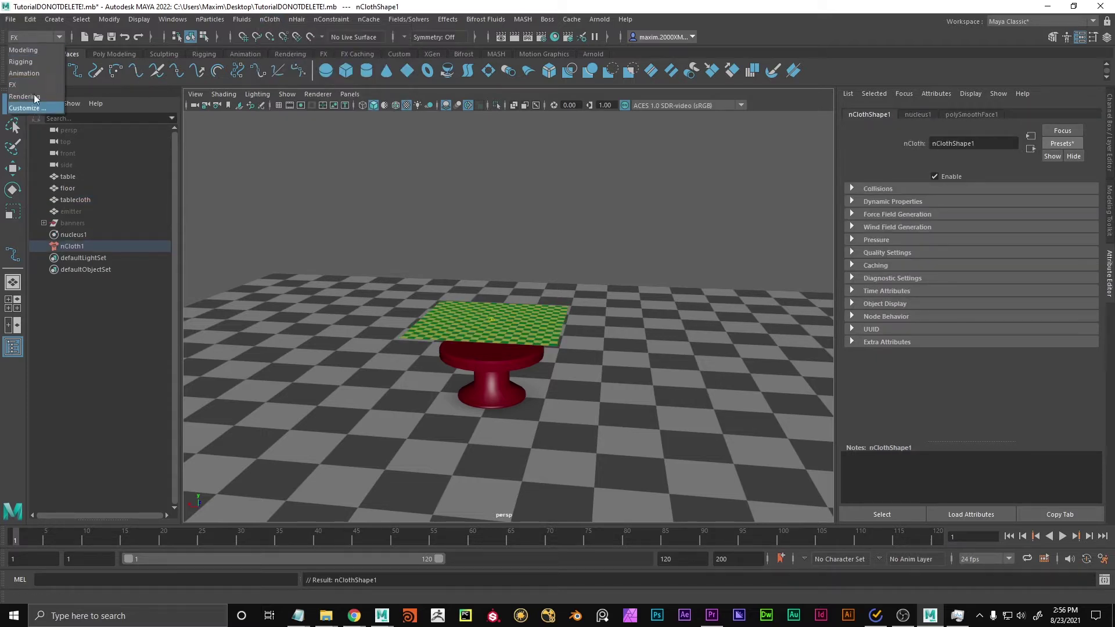
left_click(34, 51)
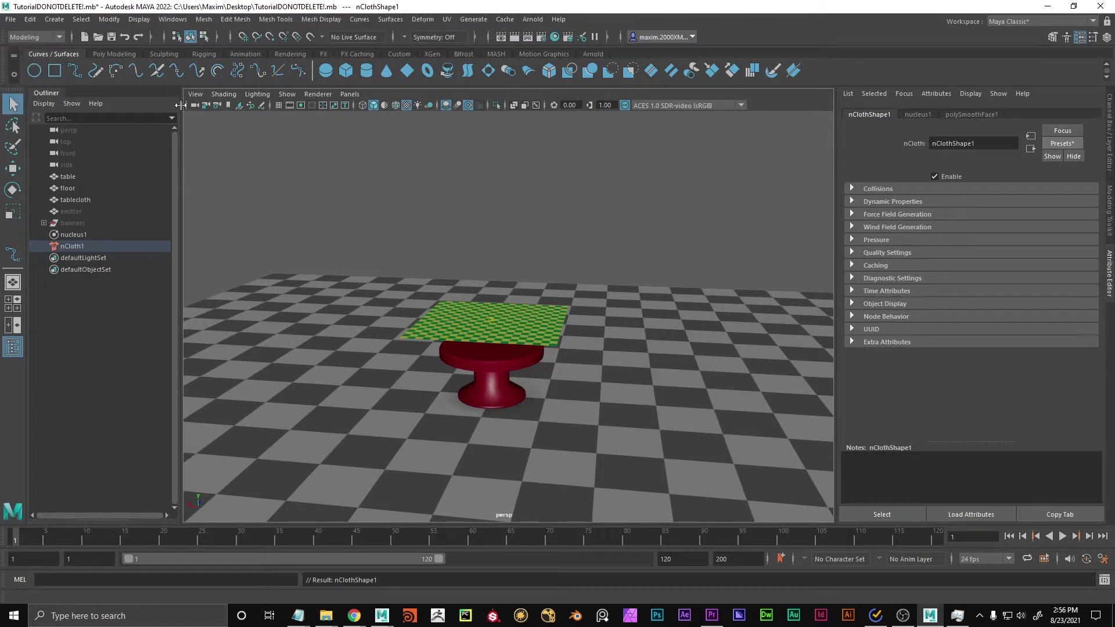
left_click(36, 36)
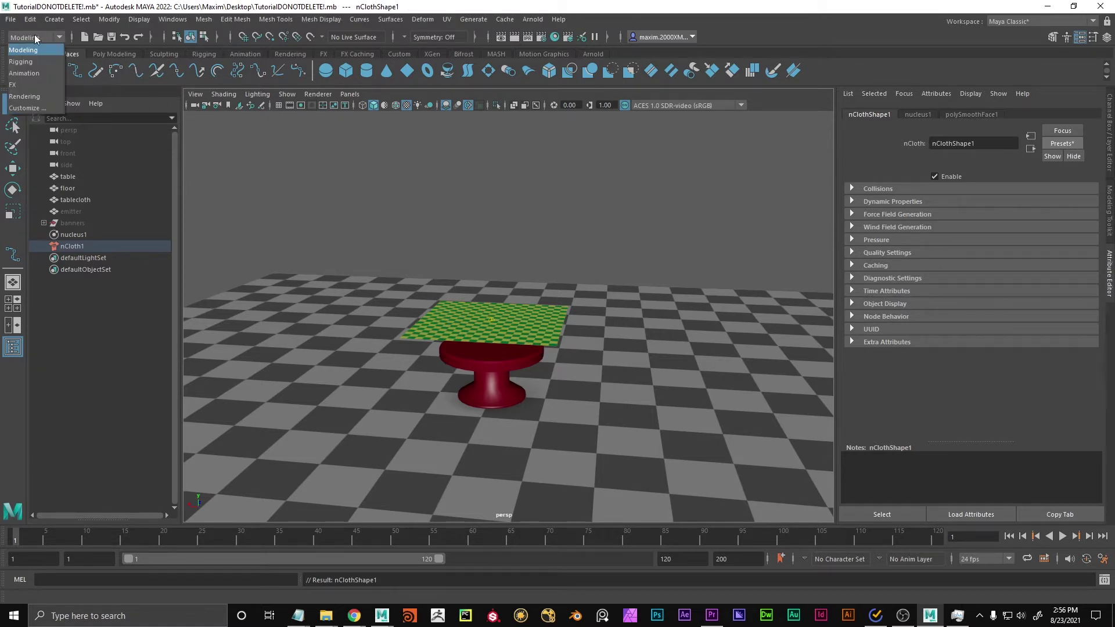
left_click(28, 87)
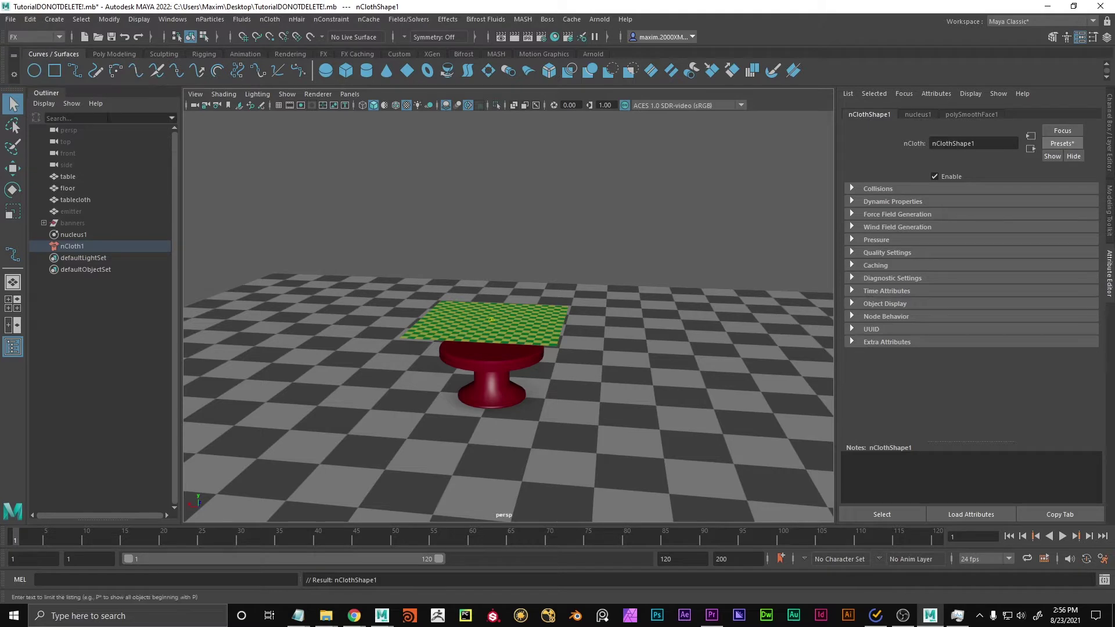
Review the nCloth creation commands, then inspect the tablecloth's nCloth node and the nucleus1 solver.
left_click(265, 19)
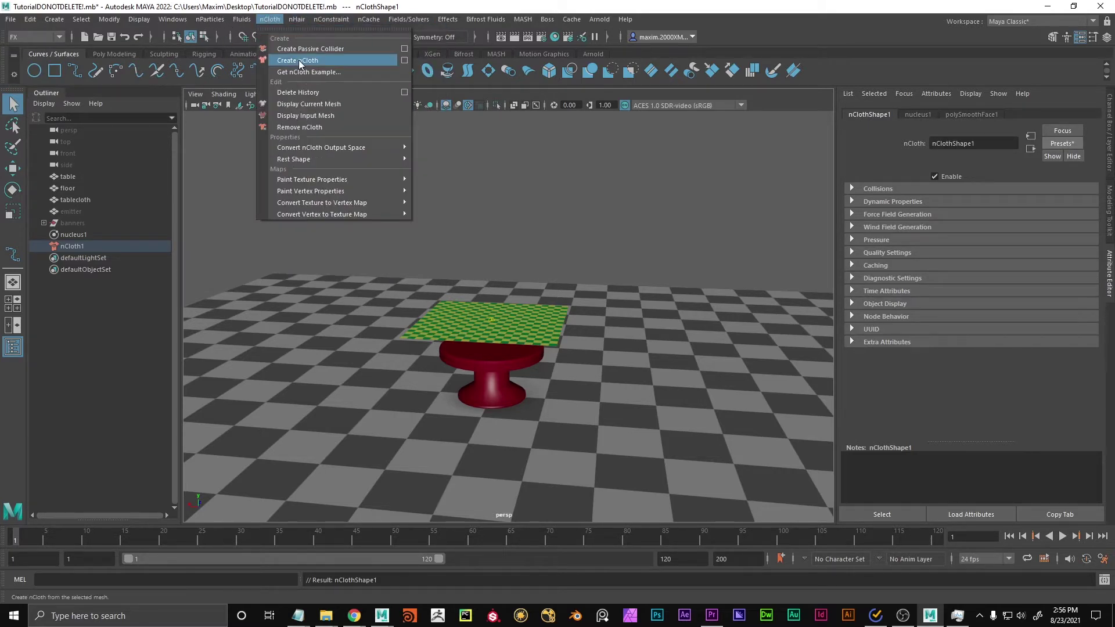
left_click(423, 337)
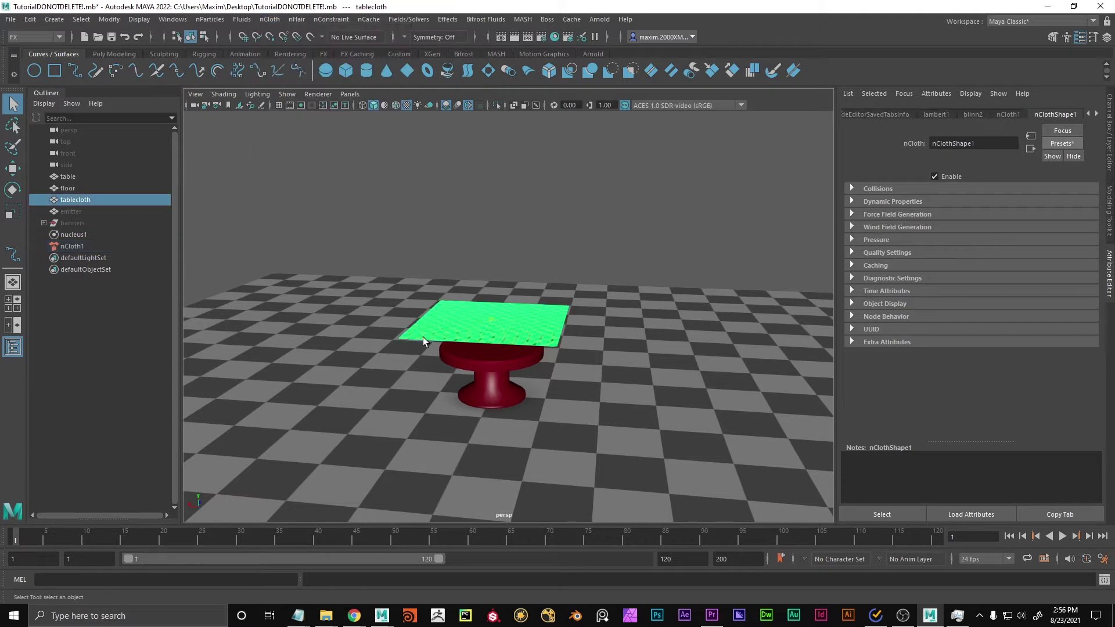
left_click(78, 246)
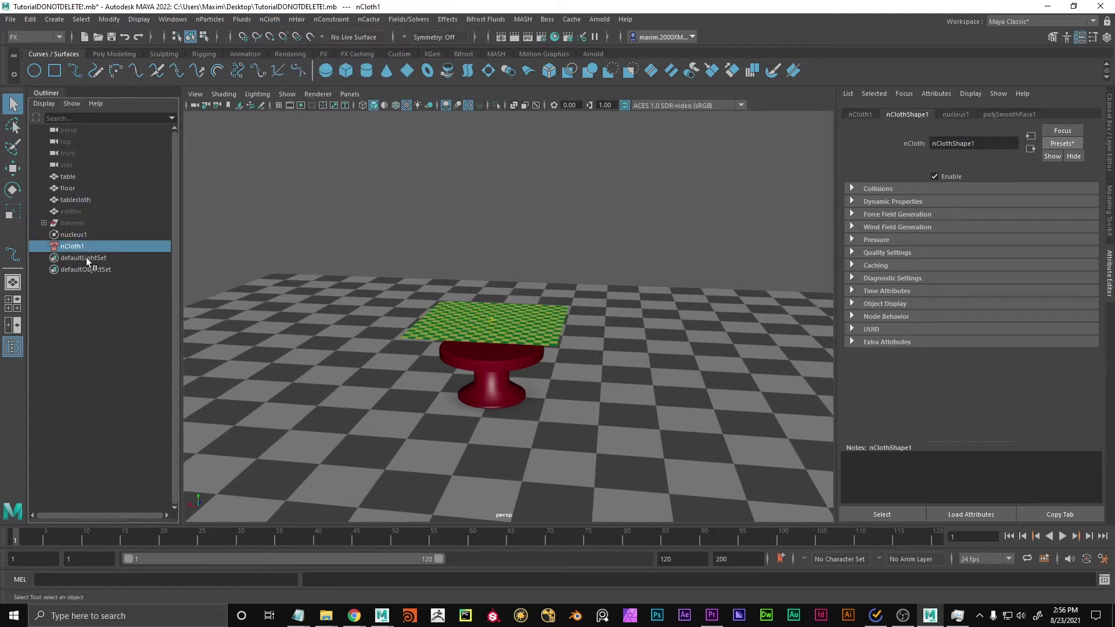
left_click(75, 236)
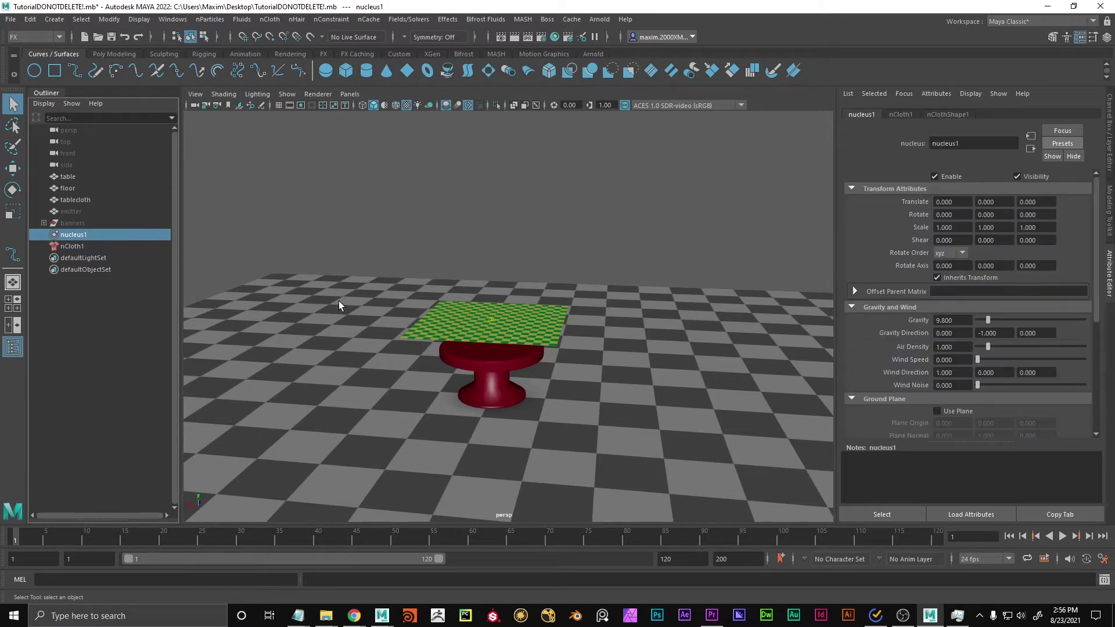
Convert the floor mesh into an nCloth object with the default options.
left_click(260, 303)
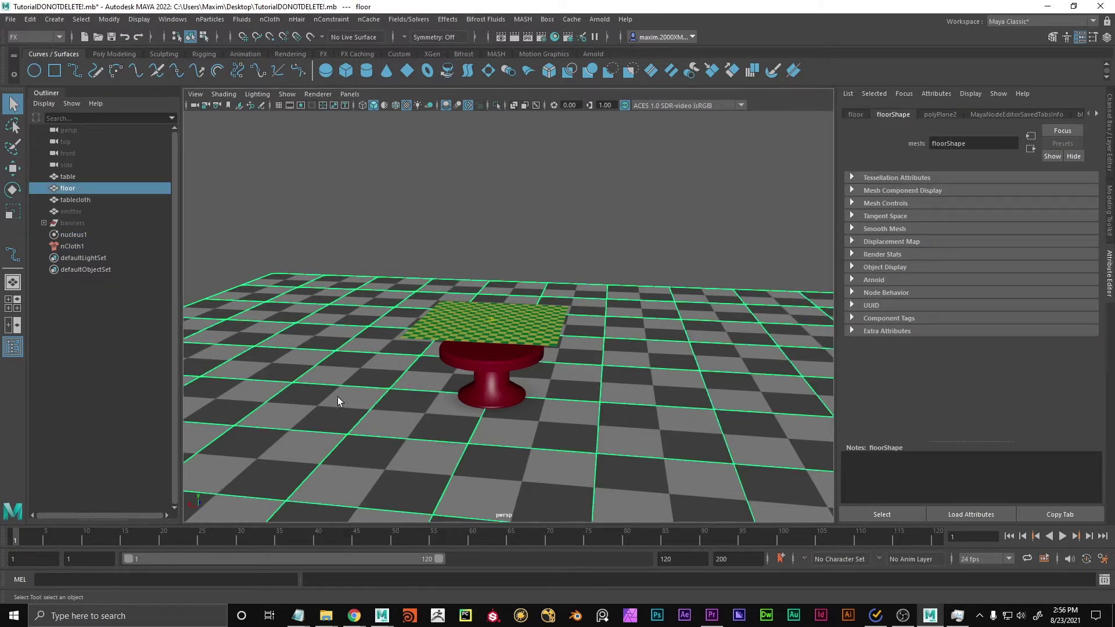
left_click(269, 19)
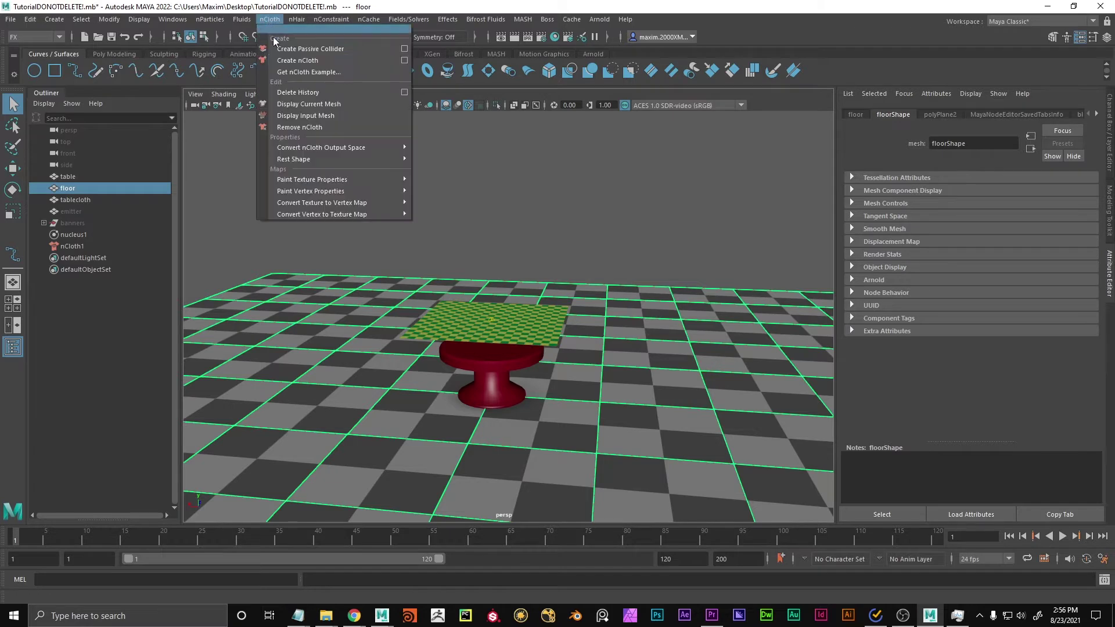
left_click(296, 63)
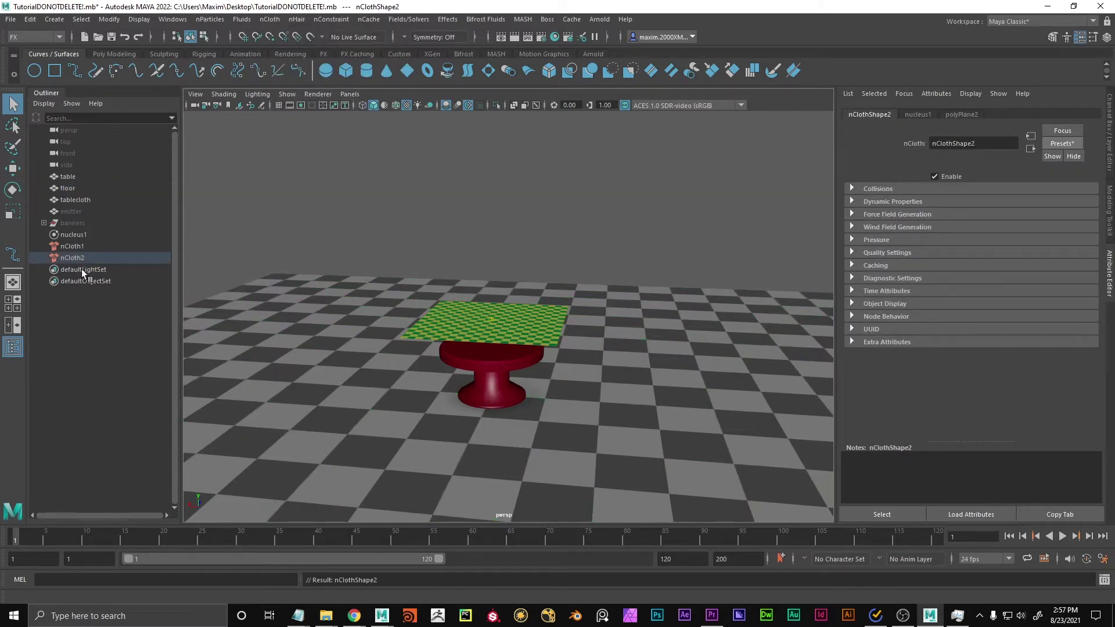
Inspect the floor's nCloth node and the nucleus1 solver attributes.
left_click(173, 19)
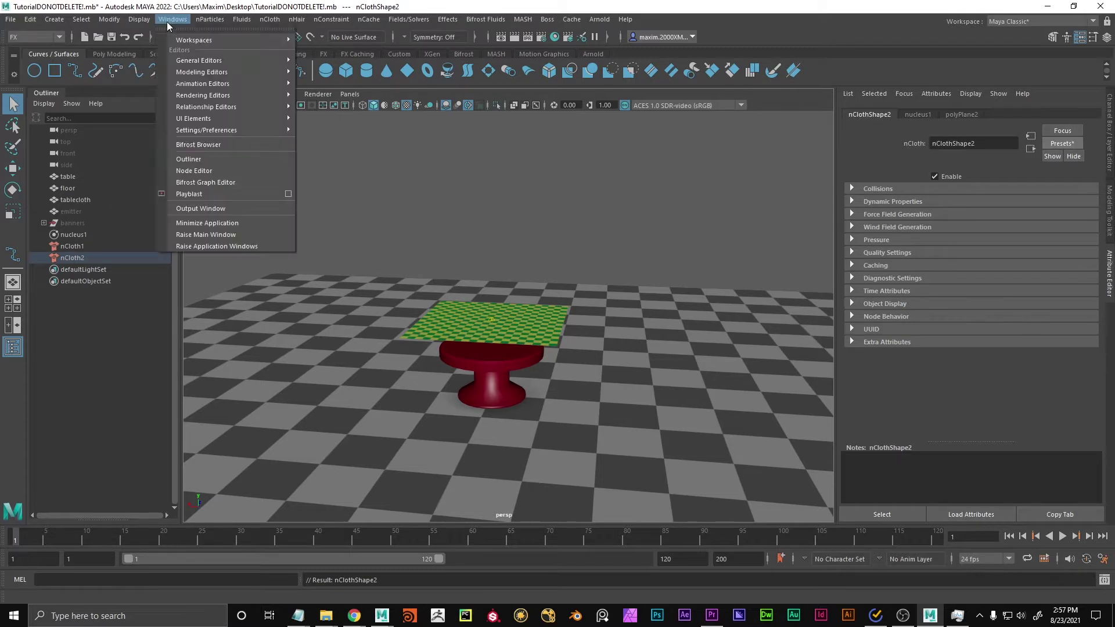
left_click(97, 258)
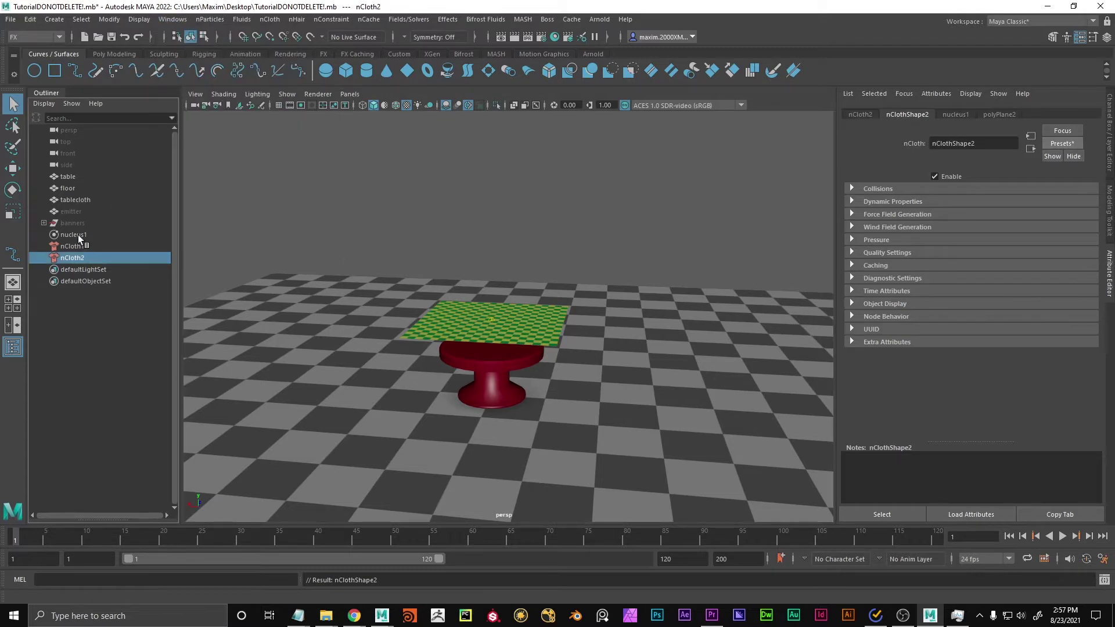
left_click(69, 235)
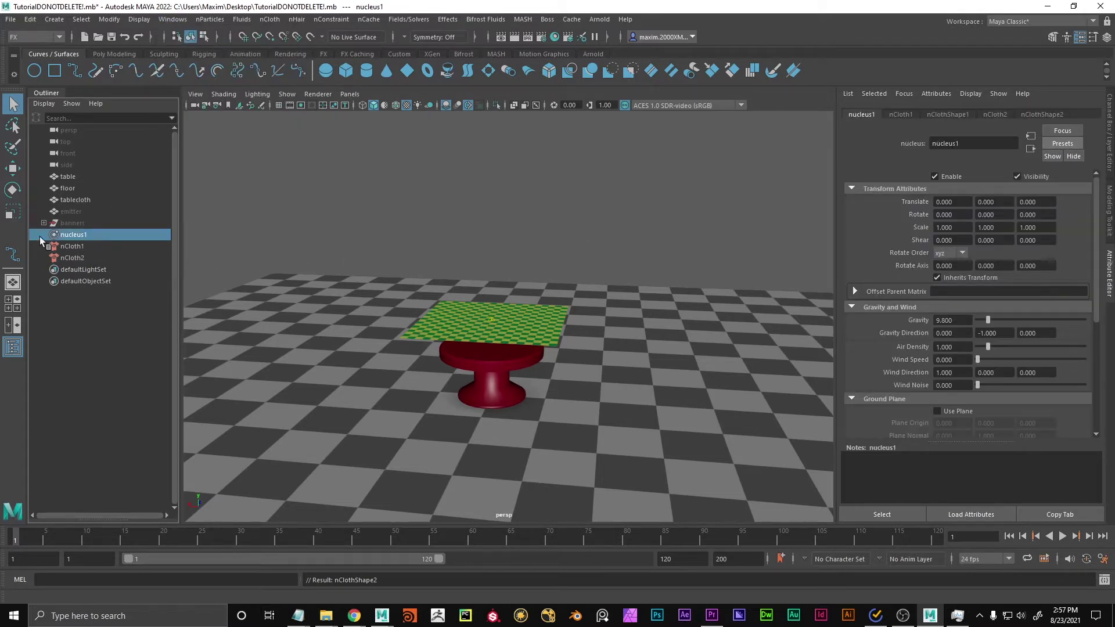
left_click(97, 256)
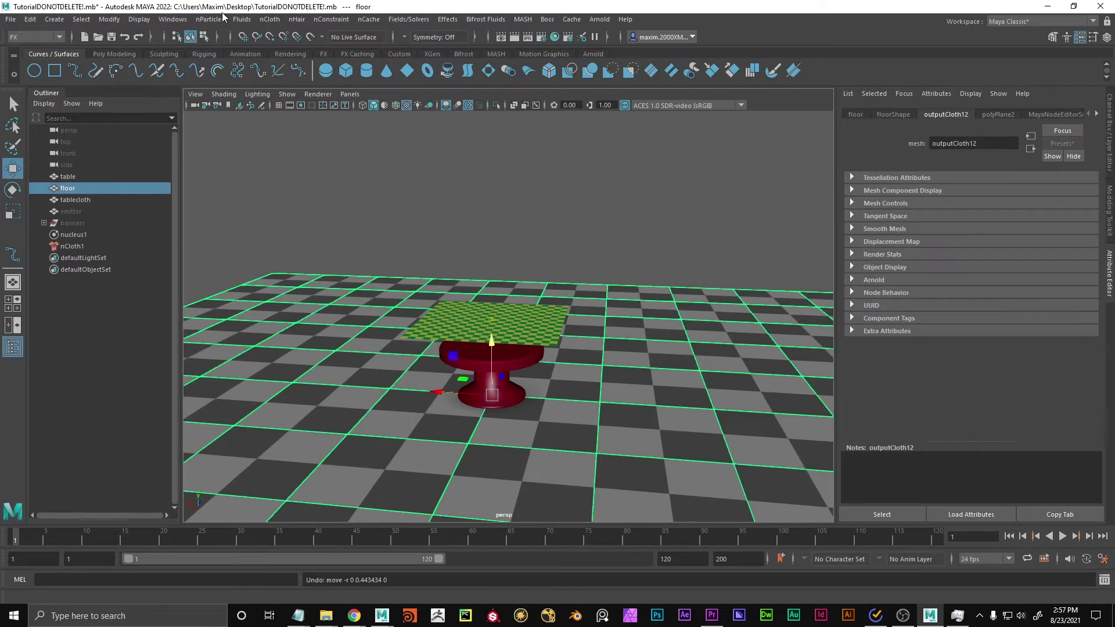
Review the solver choices in the nCloth creation options, close them without creating a cloth and deselect the floor.
left_click(269, 21)
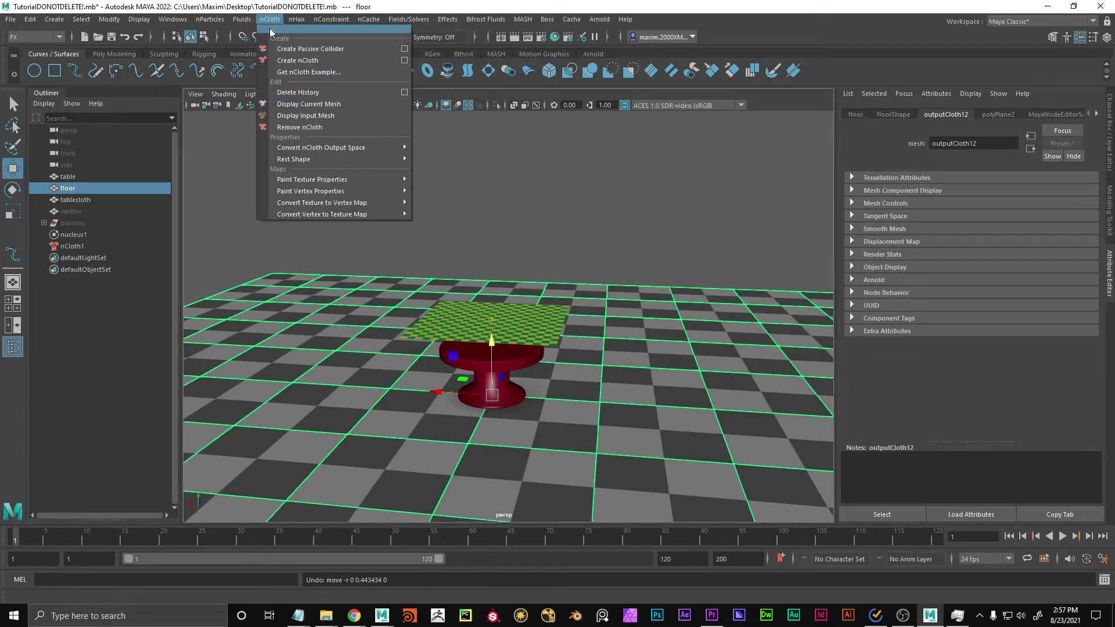
left_click(405, 61)
left_click(675, 195)
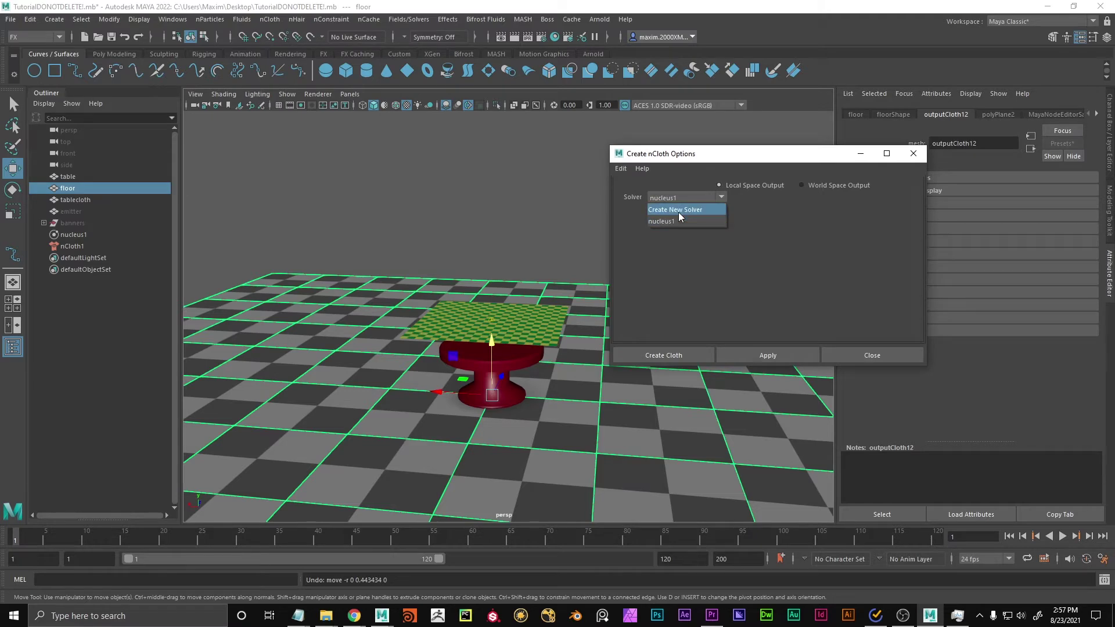
left_click(887, 360)
left_click(525, 229)
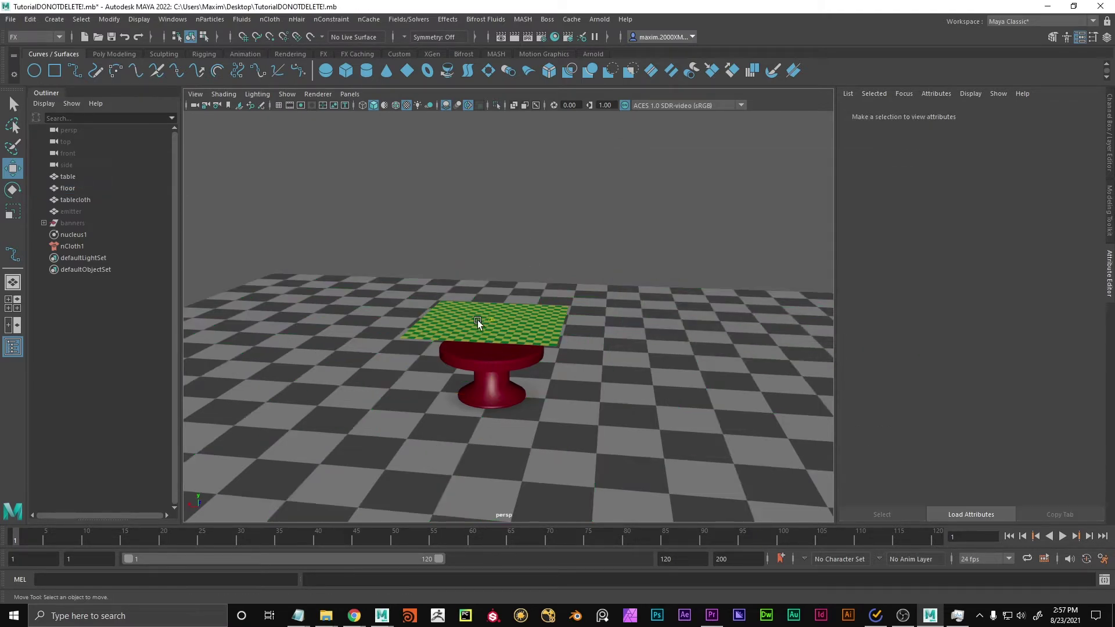
Switch the tablecloth to vertex mode and select a single vertex near the middle of its mesh.
left_click(482, 326)
middle_click_drag(268, 250, 323, 219, "alt")
scroll(326, 221, "down", 3)
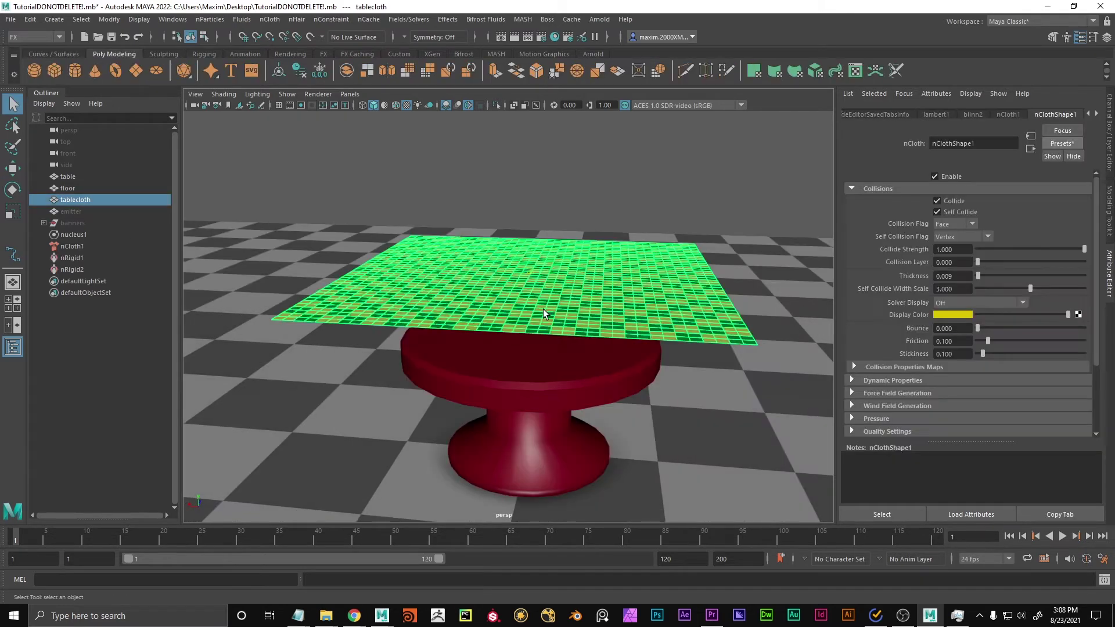
scroll(543, 309, "up", 5)
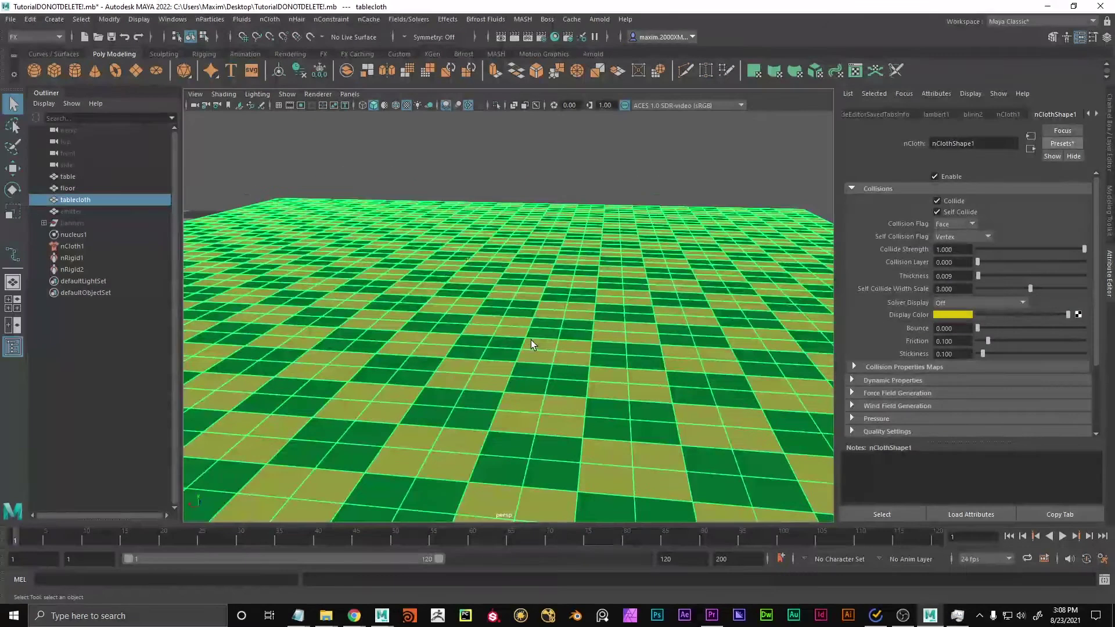
right_click_drag(581, 304, 512, 261)
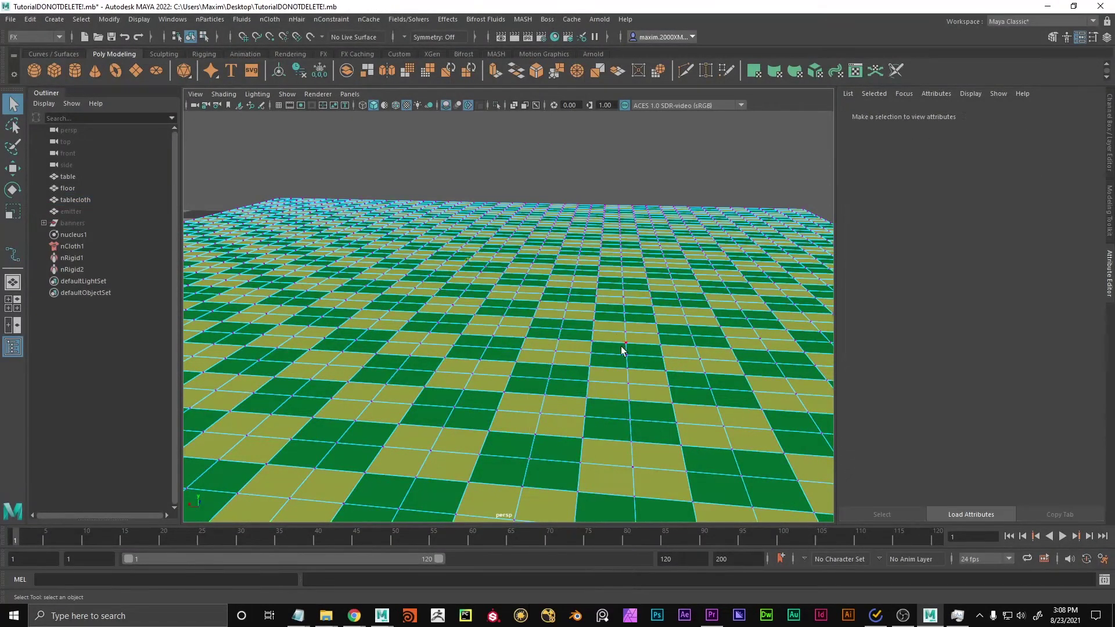
right_click_drag(609, 354, 588, 356, "alt")
left_click_drag(587, 356, 565, 361, "alt")
middle_click_drag(565, 361, 587, 343, "alt")
right_click_drag(587, 344, 562, 330, "alt")
left_click(564, 349)
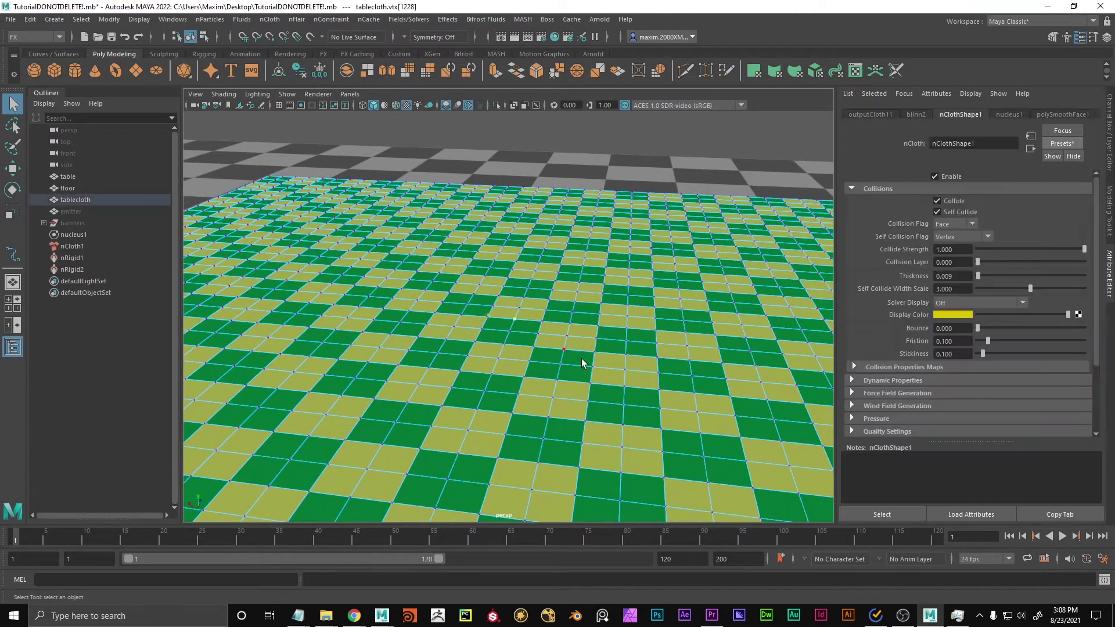
Try moving the selected tablecloth vertex freehand, then undo the move and leave the Move tool.
scroll(576, 338, "down", 2)
middle_click_drag(577, 339, 580, 314, "alt")
right_click_drag(633, 334, 592, 317, "alt")
key("w")
middle_click_drag(552, 261, 557, 235)
key("ctrl+z")
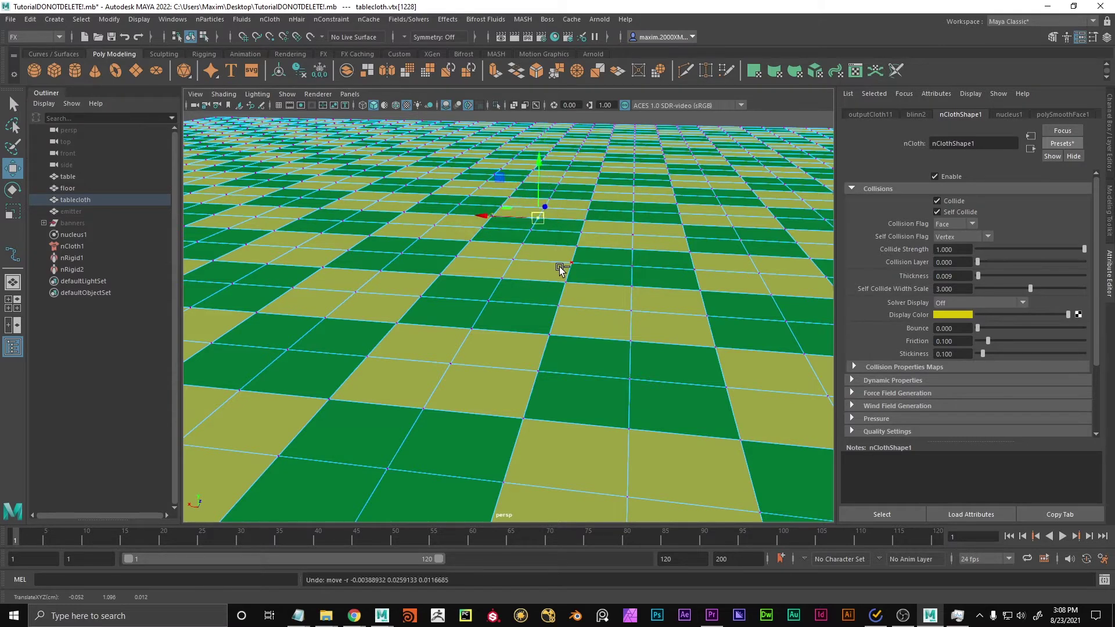
key("q")
Return the tablecloth to object mode and clear the selection.
right_click_drag(677, 274, 588, 282, "alt")
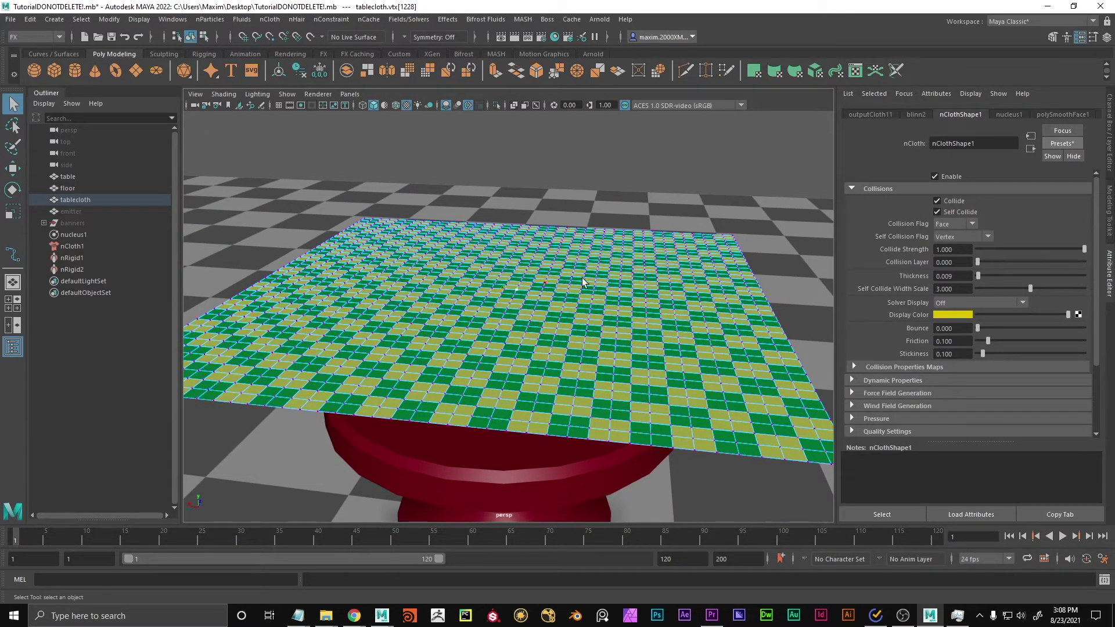
right_click_drag(438, 288, 439, 259)
right_click_drag(572, 302, 660, 141)
left_click(605, 154)
right_click_drag(597, 154, 465, 266, "alt")
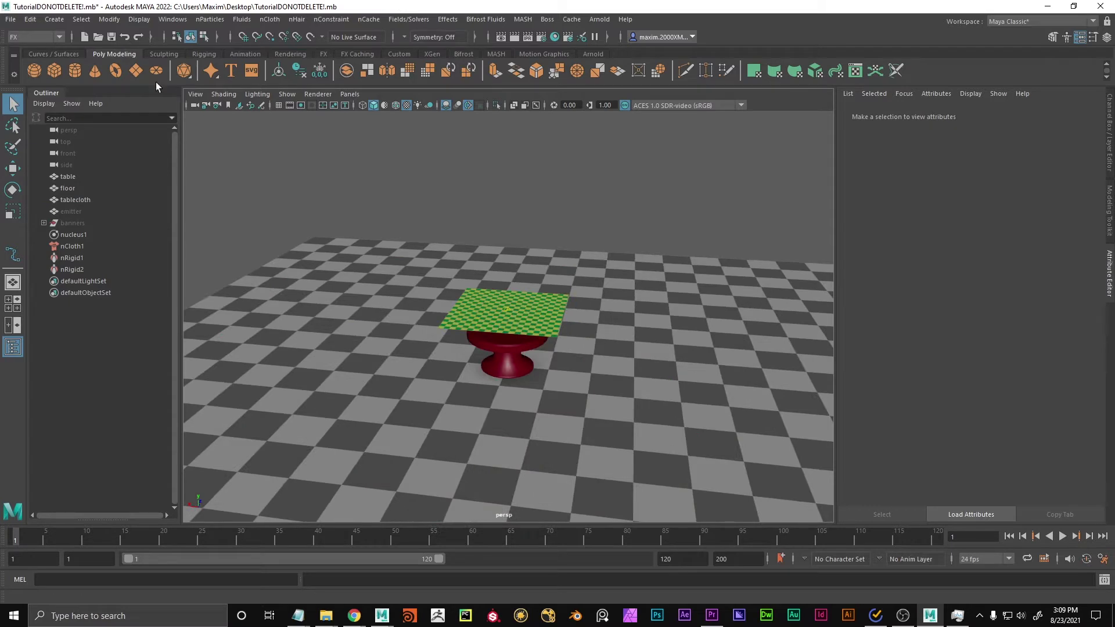
Create a polygon plane, raise it above the tablecloth and scale it somewhat larger than the cloth.
left_click(133, 70)
key("w")
left_click_drag(507, 318, 767, 426)
key("r")
key("q")
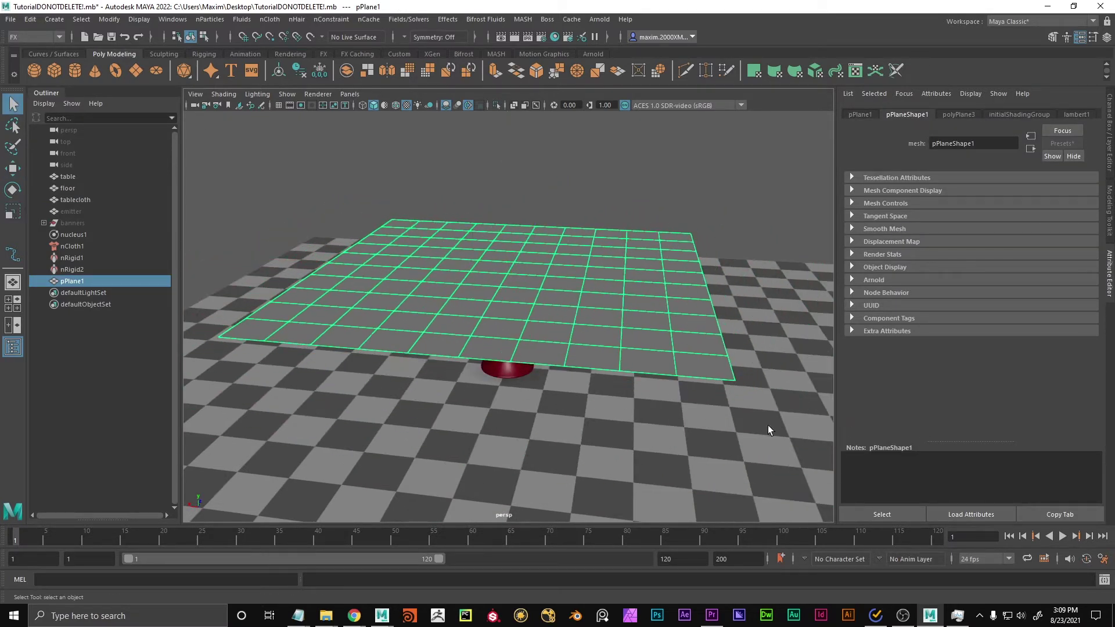
scroll(768, 430, "down", 3)
key("r")
middle_click_drag(717, 391, 670, 390)
key("q")
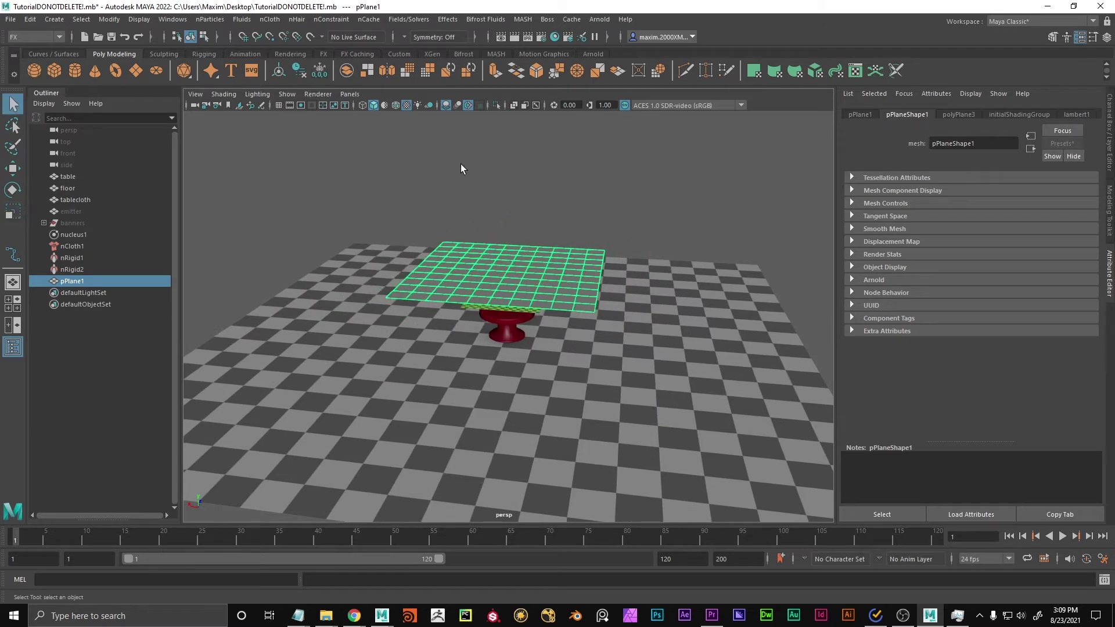
Set the plane's width and height subdivisions to 2 and convert it to an nCloth object.
left_click(959, 115)
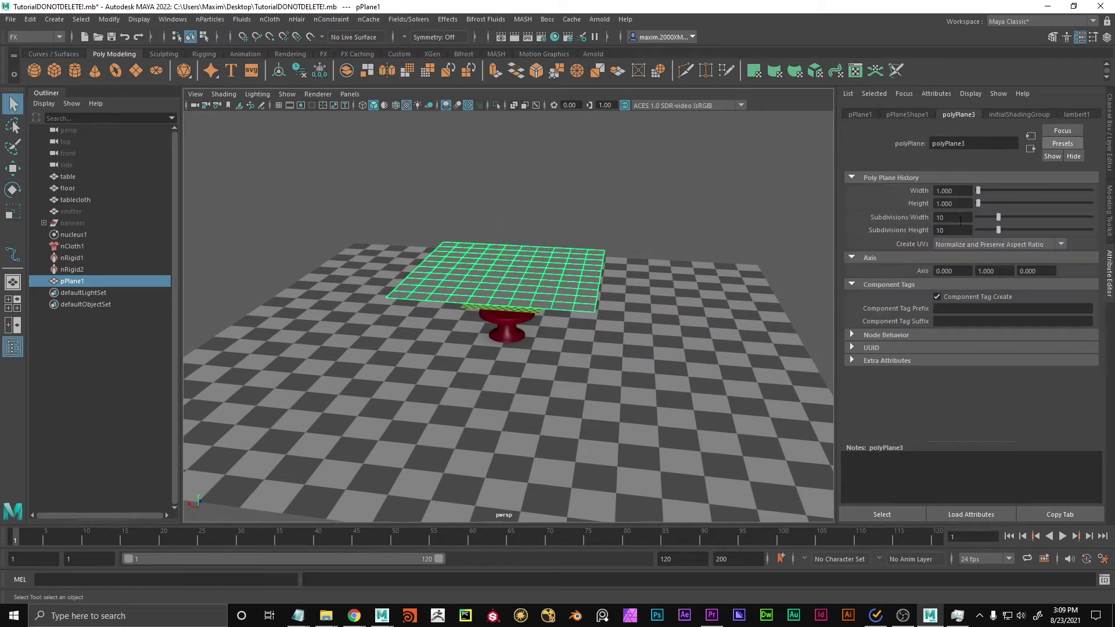
type("2")
key("Tab")
type("2")
key("Return")
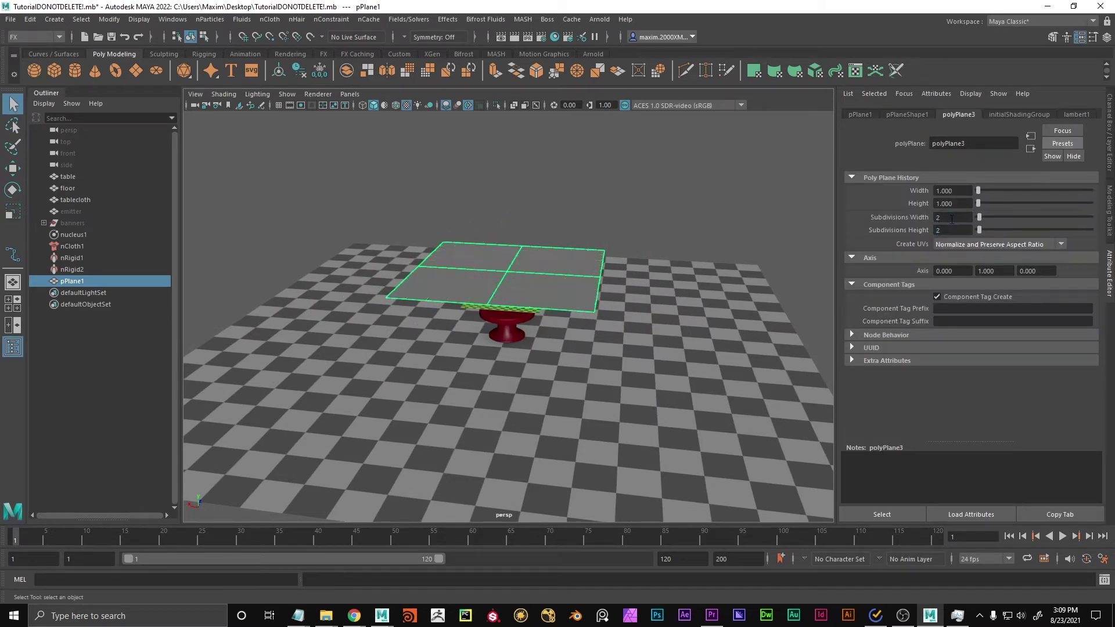
left_click(276, 21)
left_click(285, 58)
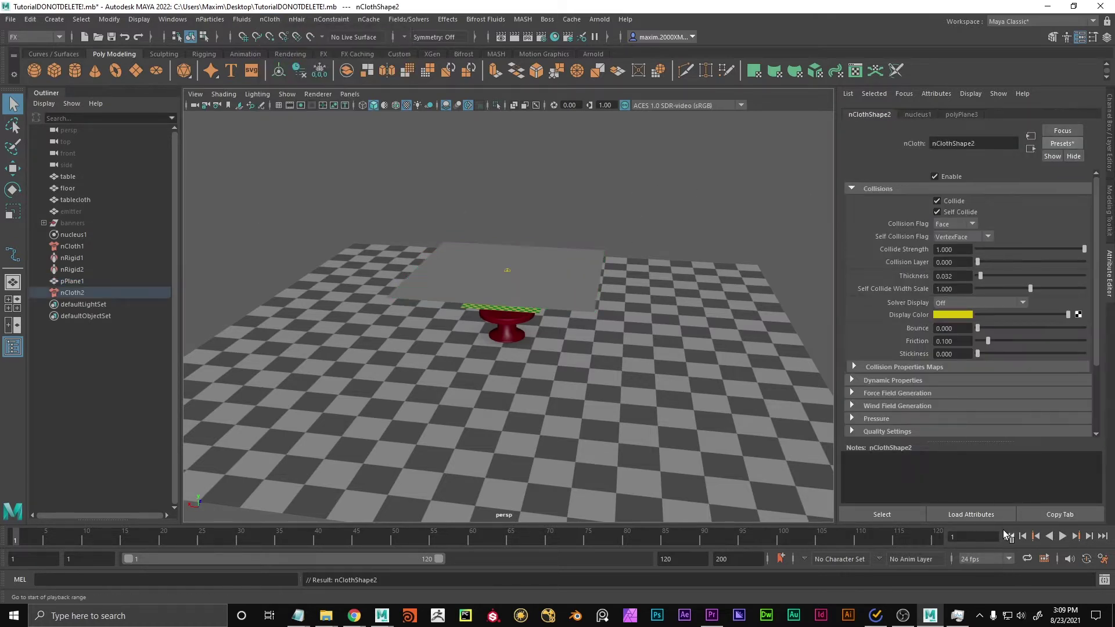
Play the simulation and examine how the low-resolution plane drapes over the table.
left_click(1062, 536)
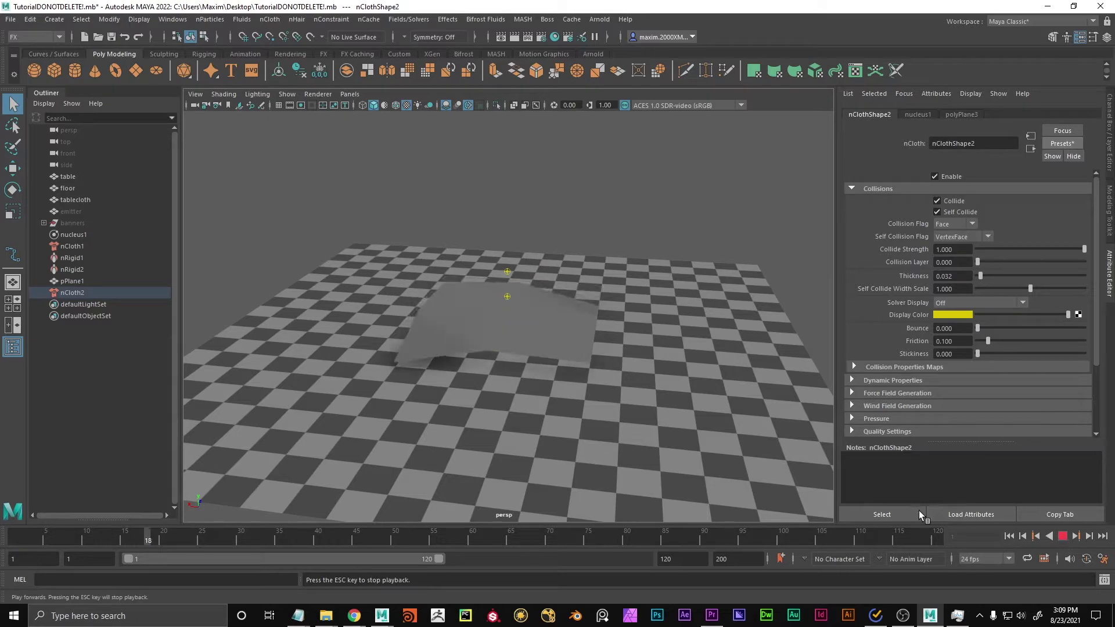
middle_click_drag(568, 383, 605, 372, "alt")
right_click_drag(605, 372, 656, 396, "alt")
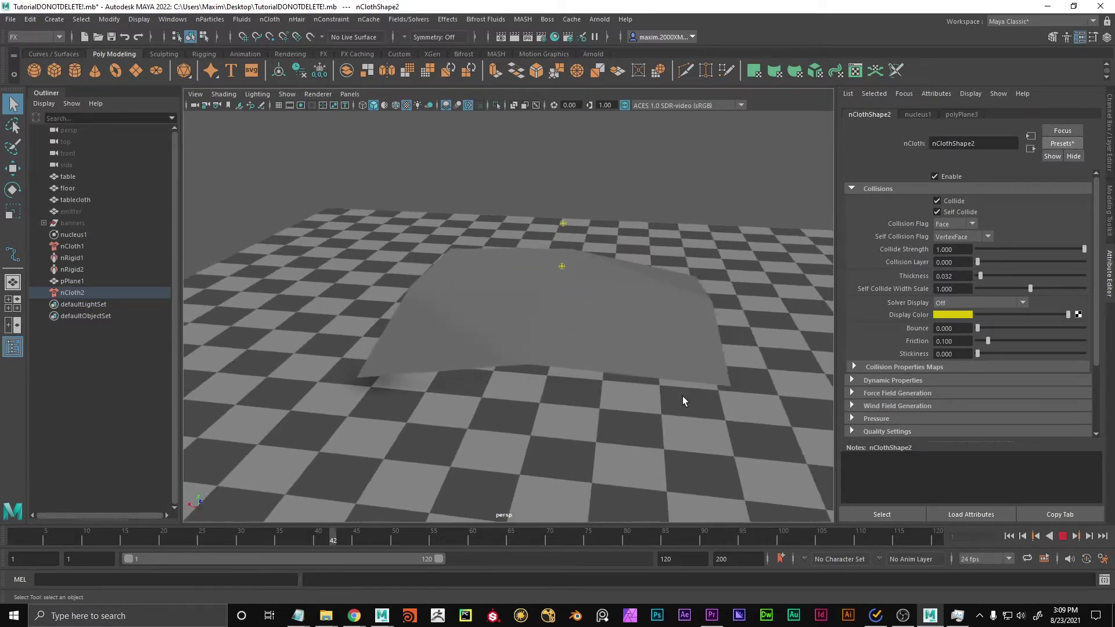
left_click_drag(671, 393, 573, 329, "alt")
left_click(573, 330)
Select the low-resolution cloth plane, stop playback and delete the plane.
left_click(483, 285)
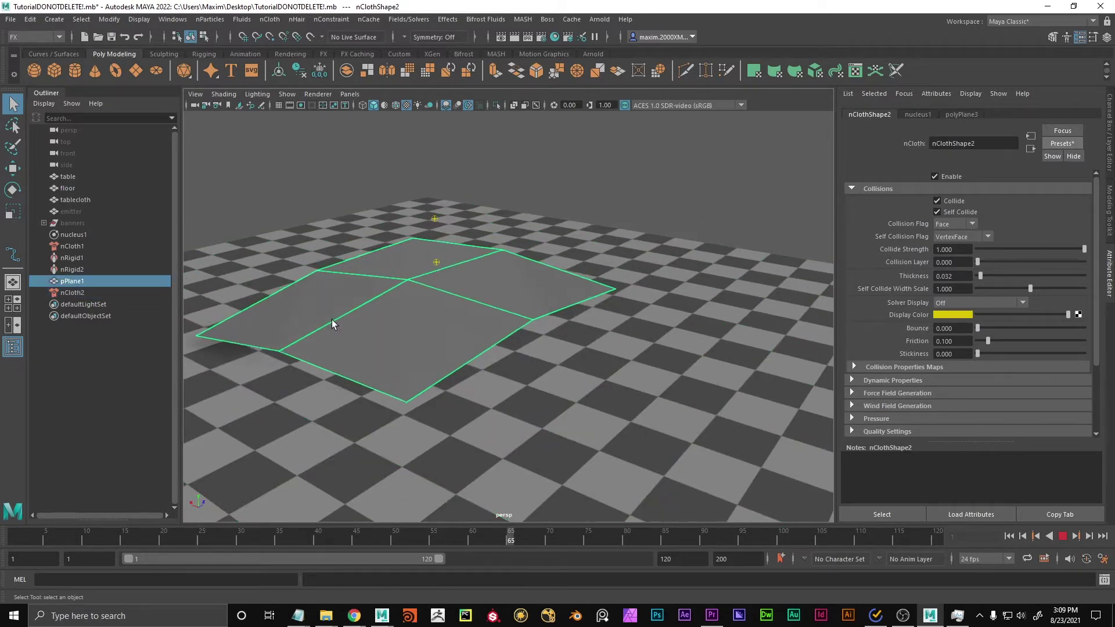
left_click(1063, 535)
key("Delete")
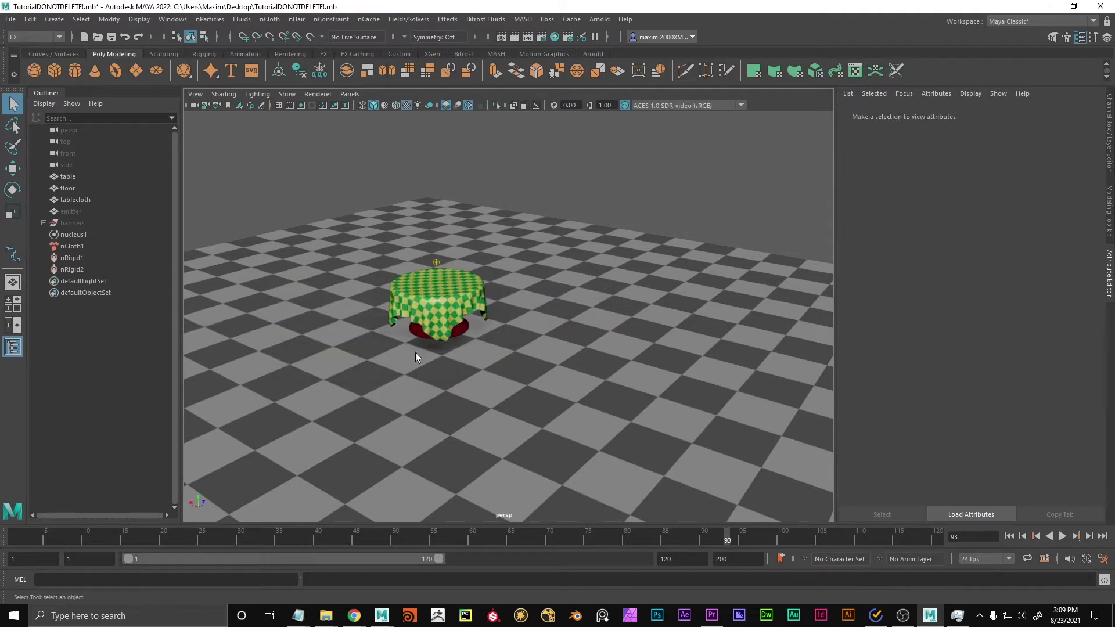
Examine the folds of the draped tablecloth up close, then return the timeline to the first frame.
middle_click_drag(403, 352, 509, 375, "alt")
left_click_drag(375, 323, 645, 361, "alt")
scroll(645, 361, "up", 5)
middle_click_drag(645, 361, 605, 379, "alt")
scroll(605, 378, "up", 4)
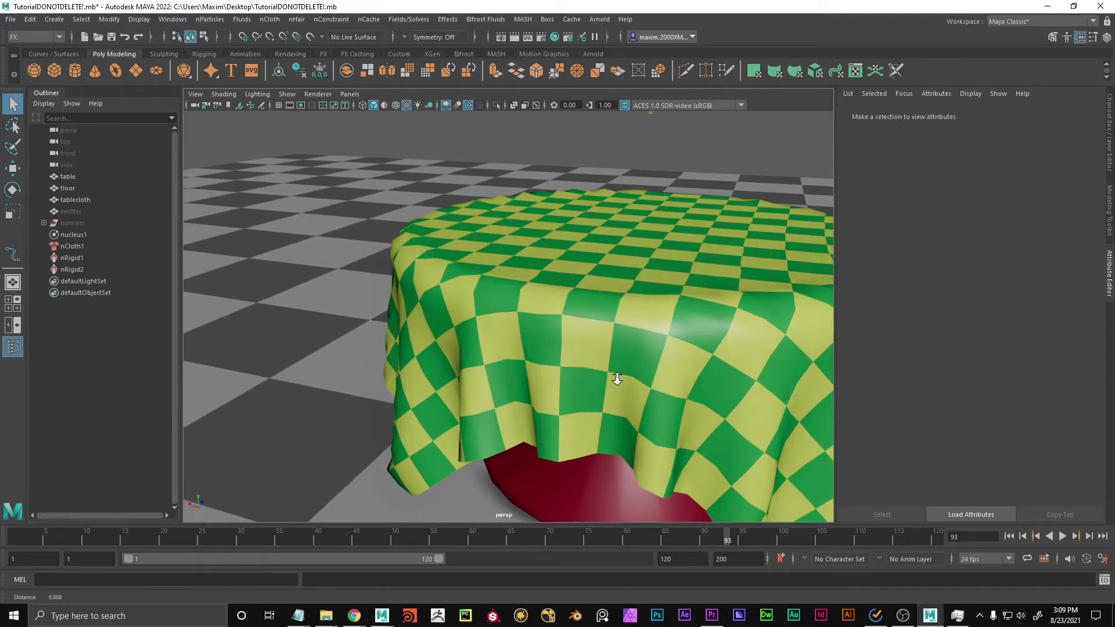
left_click(612, 311)
scroll(612, 310, "down", 3)
left_click(1009, 536)
right_click_drag(348, 221, 457, 309, "alt")
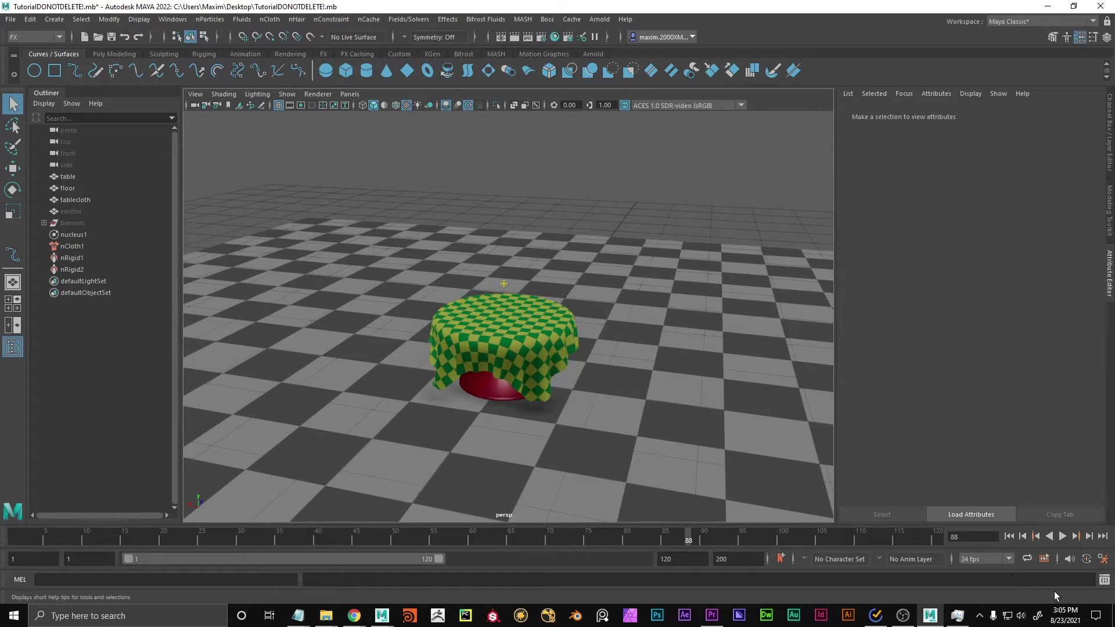
Turn on cached playback and let the simulation cache fill across the timeline.
left_click(1047, 560)
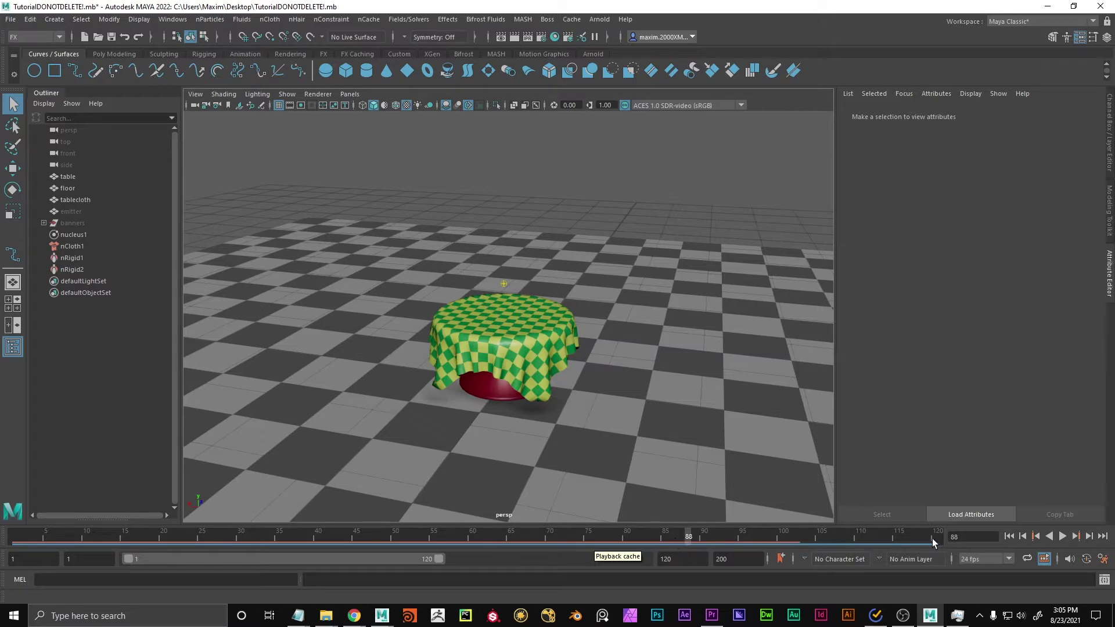
middle_click_drag(689, 329, 588, 298, "alt")
right_click_drag(588, 298, 543, 311, "alt")
middle_click_drag(543, 312, 633, 317, "alt")
Play the cached tablecloth simulation, watch it up close, stop it and rewind to the first frame.
left_click(1062, 536)
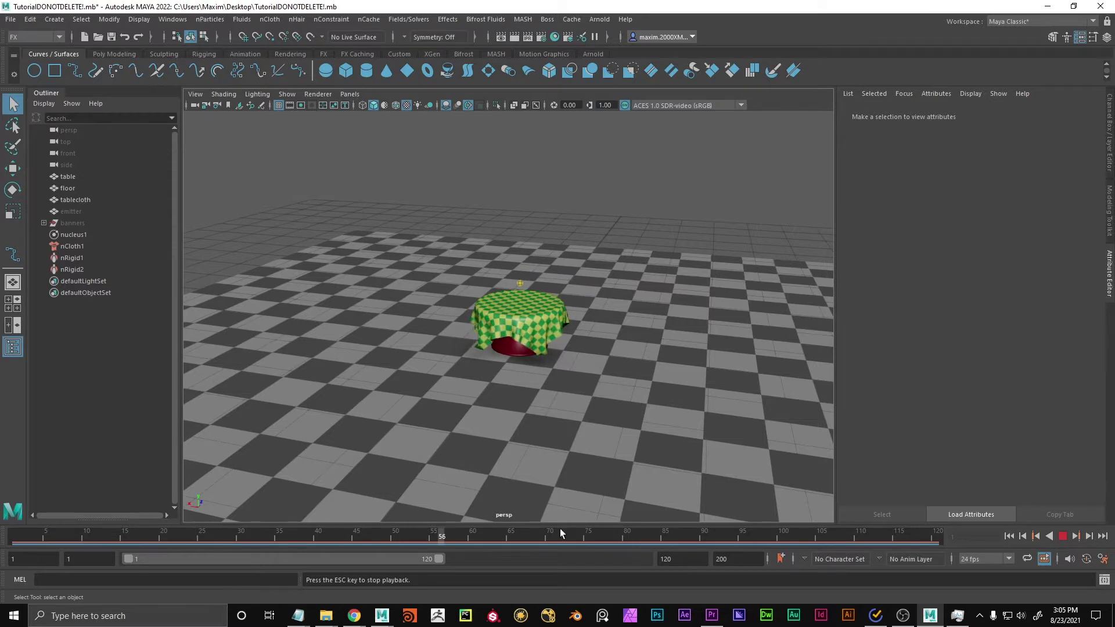
right_click_drag(772, 510, 730, 458, "alt")
middle_click_drag(730, 455, 626, 388, "alt")
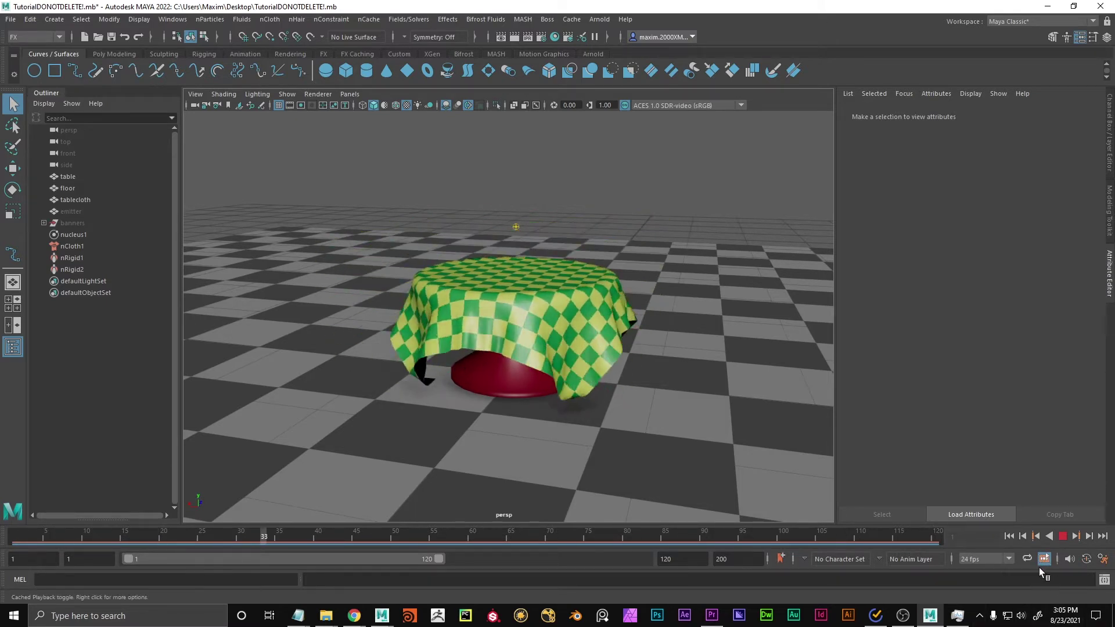
left_click(1063, 536)
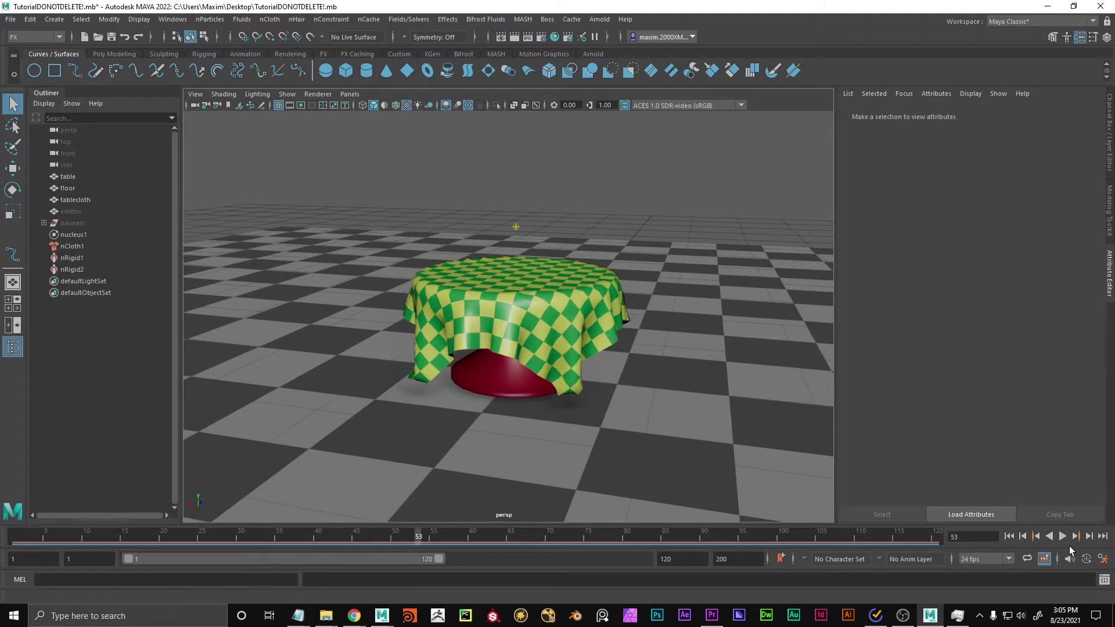
left_click(1008, 537)
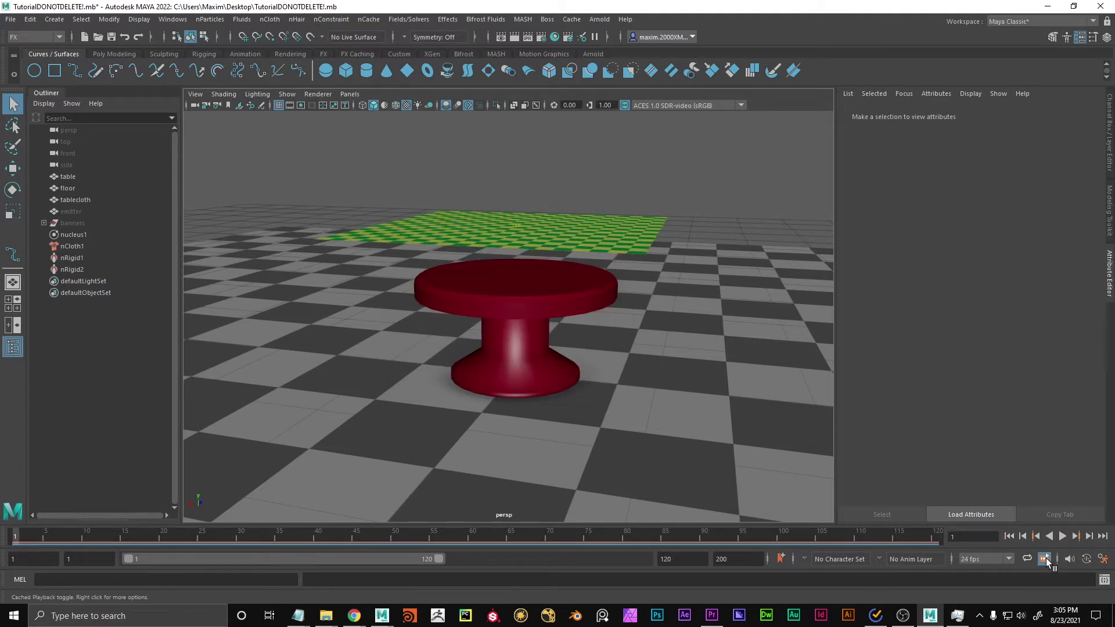
middle_click_drag(745, 381, 709, 378, "alt")
right_click_drag(709, 378, 396, 300, "alt")
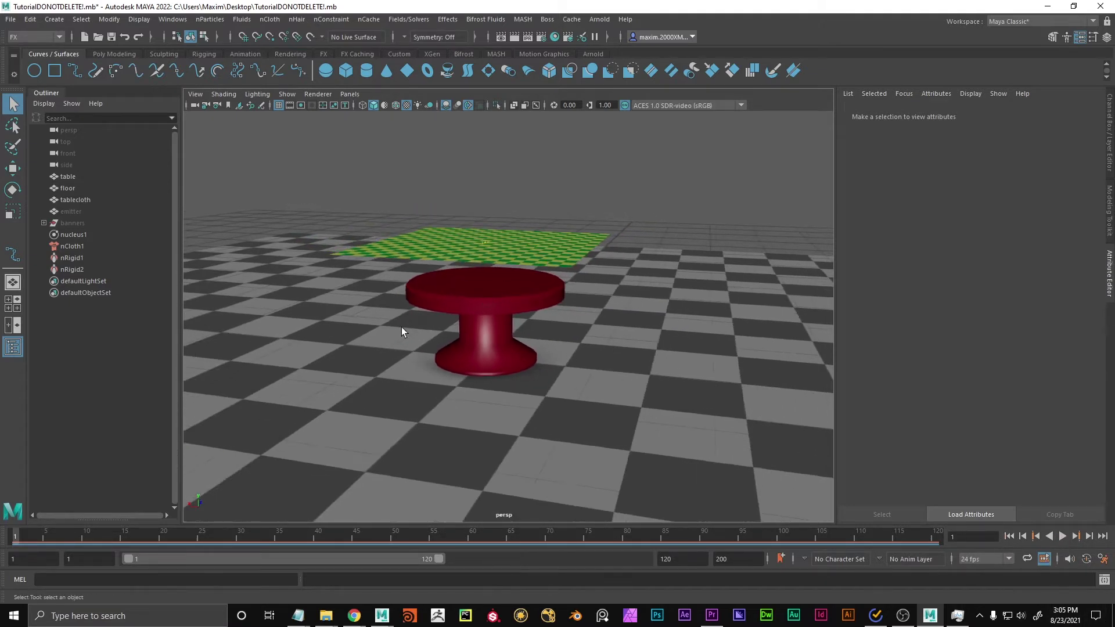
middle_click_drag(562, 344, 597, 401, "alt")
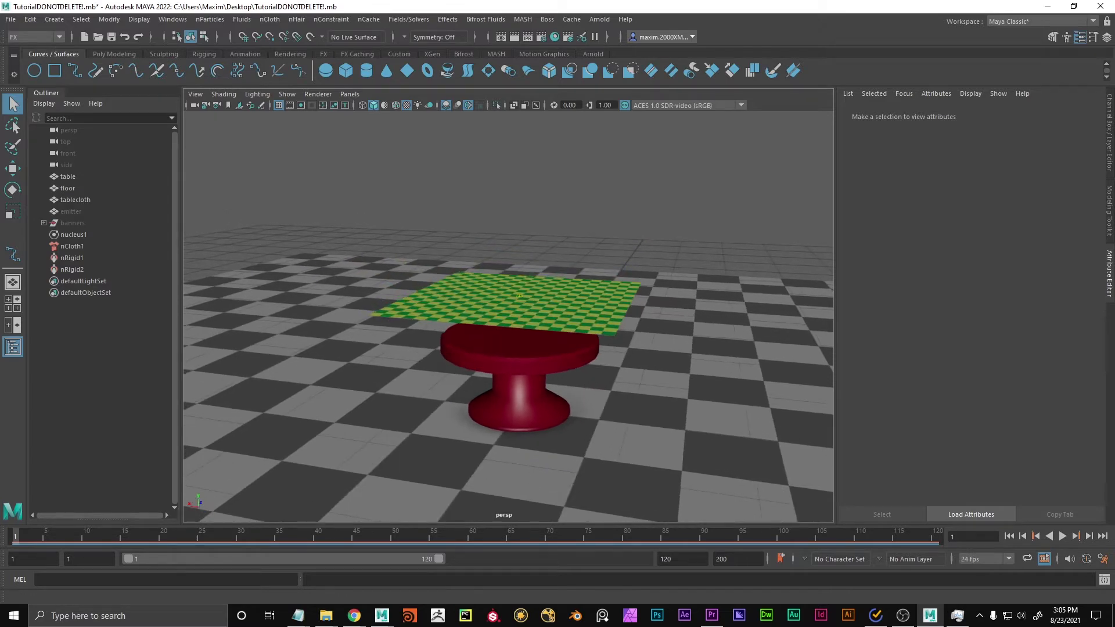
Turn off cached playback for the scene.
left_click(1043, 559)
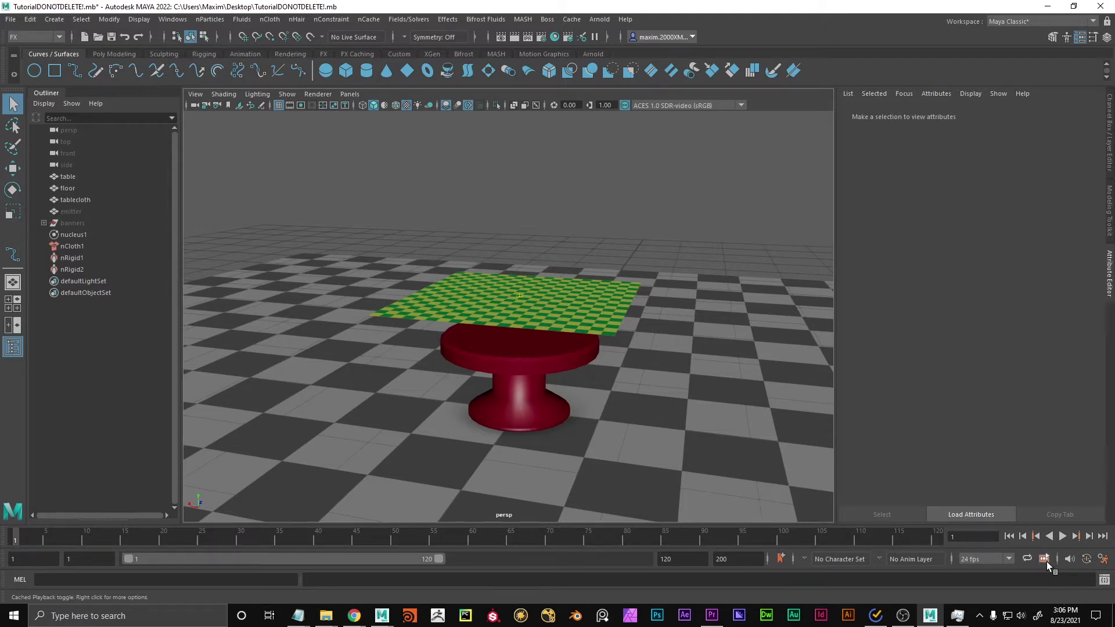
middle_click_drag(646, 323, 645, 325, "alt")
left_click_drag(646, 325, 447, 193, "alt")
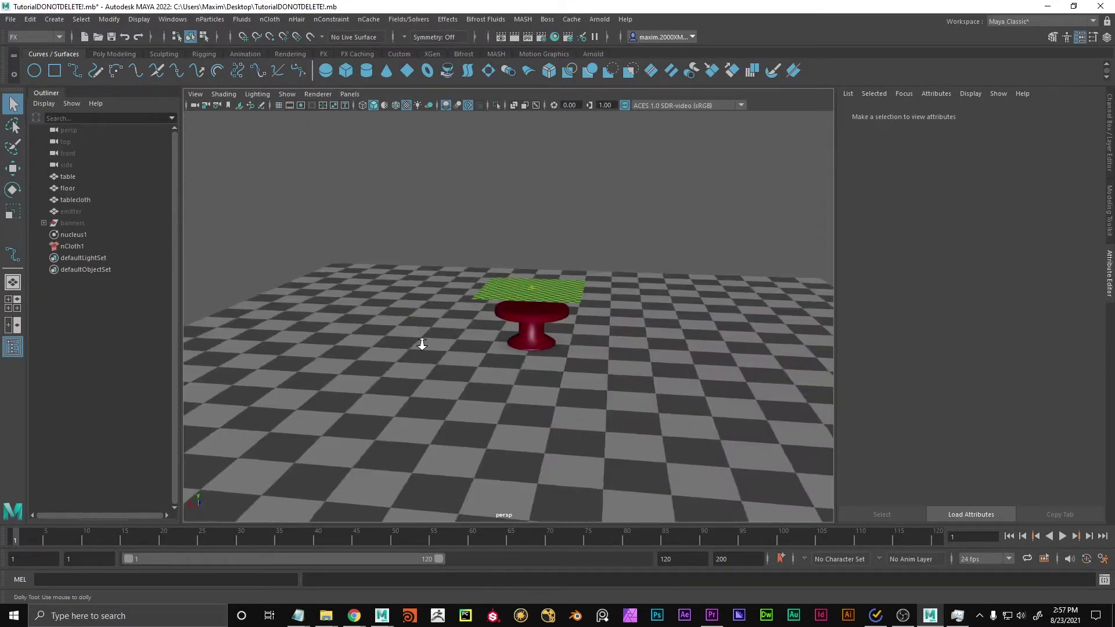
Choose the playback speed option for the timeline.
right_click_drag(423, 341, 590, 353, "alt")
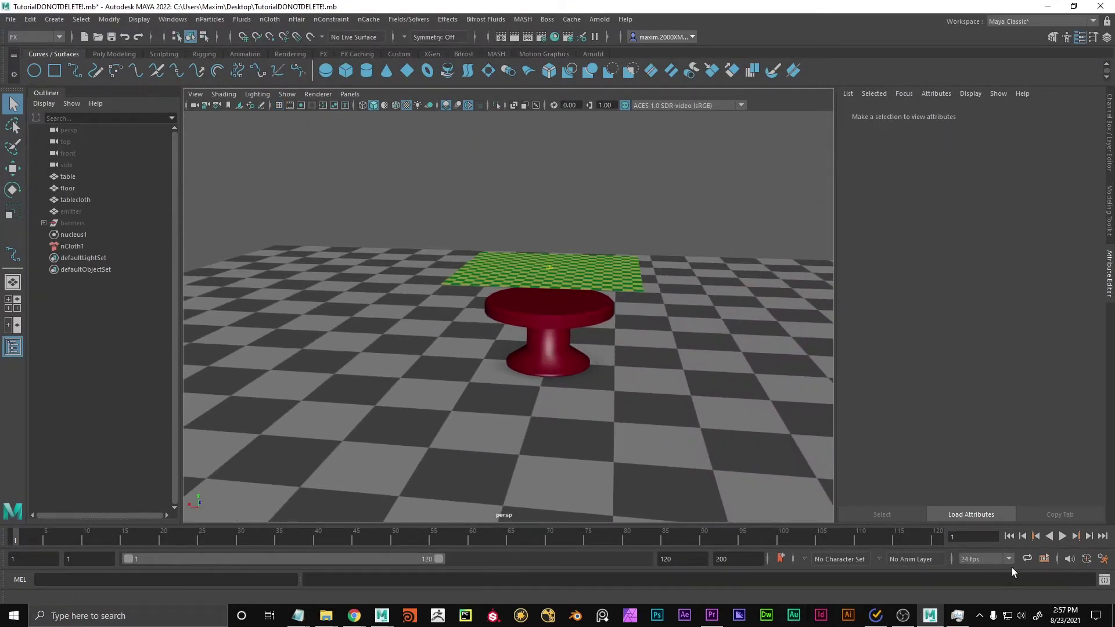
right_click(849, 540)
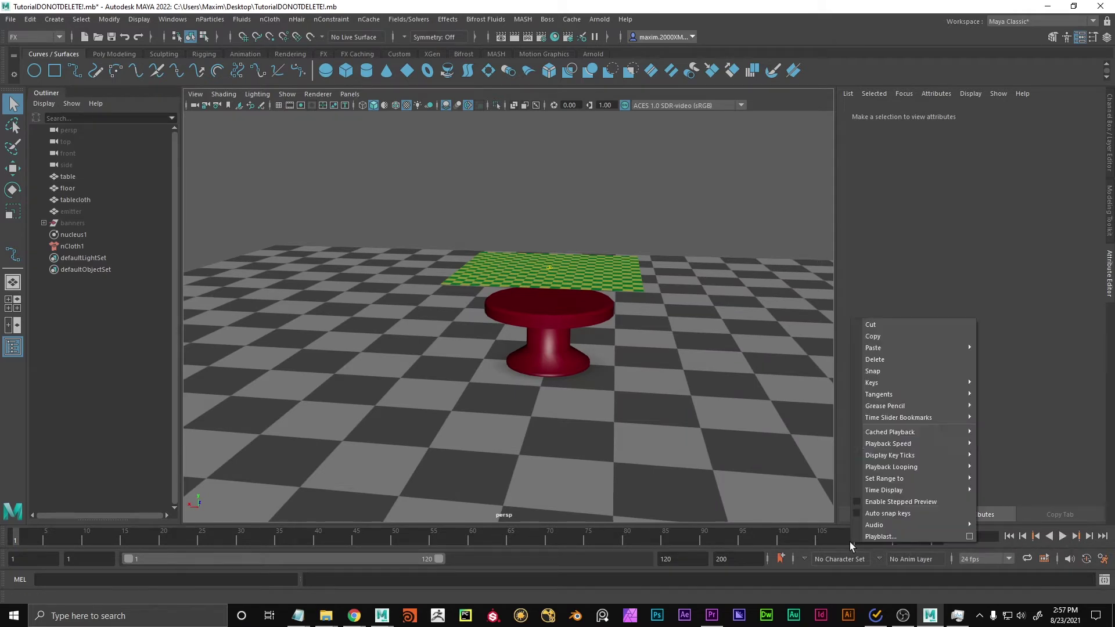
mouse_move(906, 478)
left_click(1047, 433)
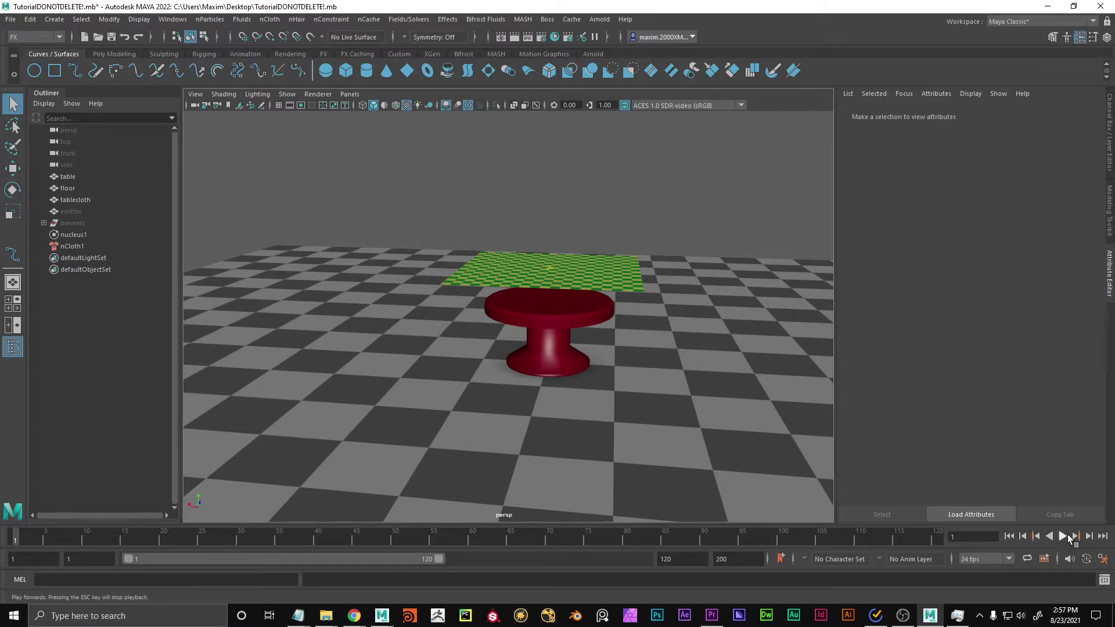
Play the tablecloth simulation, stop it and return to the first frame.
left_click(1062, 536)
left_click_drag(607, 448, 608, 355, "alt")
right_click_drag(607, 357, 599, 194, "alt")
left_click(1062, 536)
left_click(1009, 536)
Inspect the tablecloth's nCloth attributes and the gravity and wind attributes of the nucleus1 solver.
left_click_drag(711, 319, 571, 322, "alt")
left_click(566, 302)
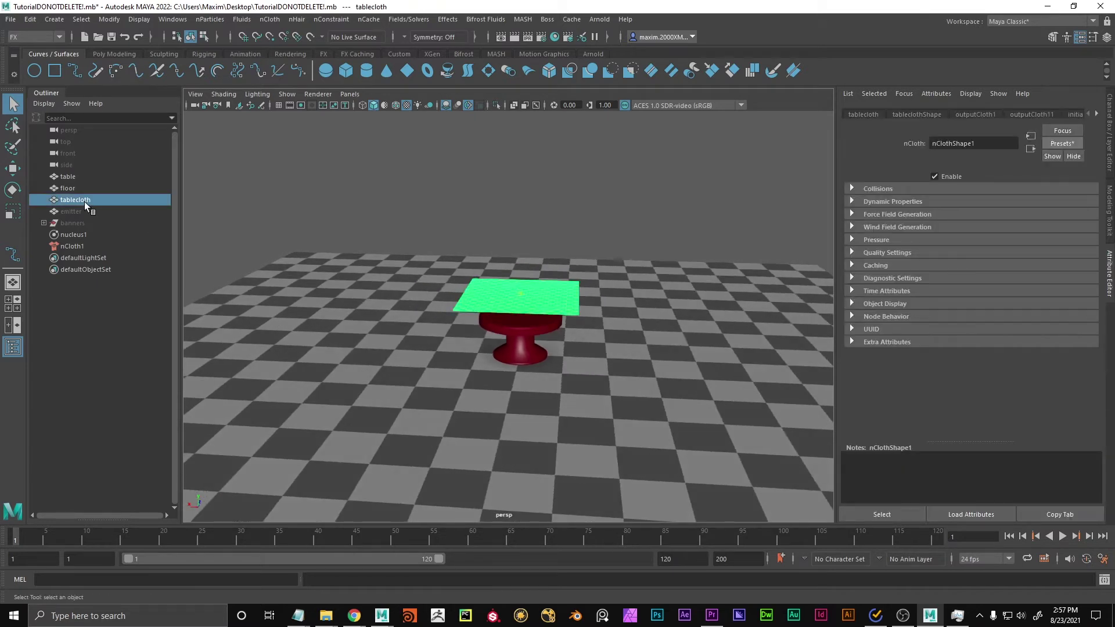
left_click(75, 235)
left_click_drag(402, 372, 575, 242, "alt")
middle_click_drag(511, 396, 475, 406, "alt")
mouse_move(475, 406)
left_mouse_down("alt")
mouse_move(475, 381)
mouse_move(475, 401)
left_mouse_up("alt")
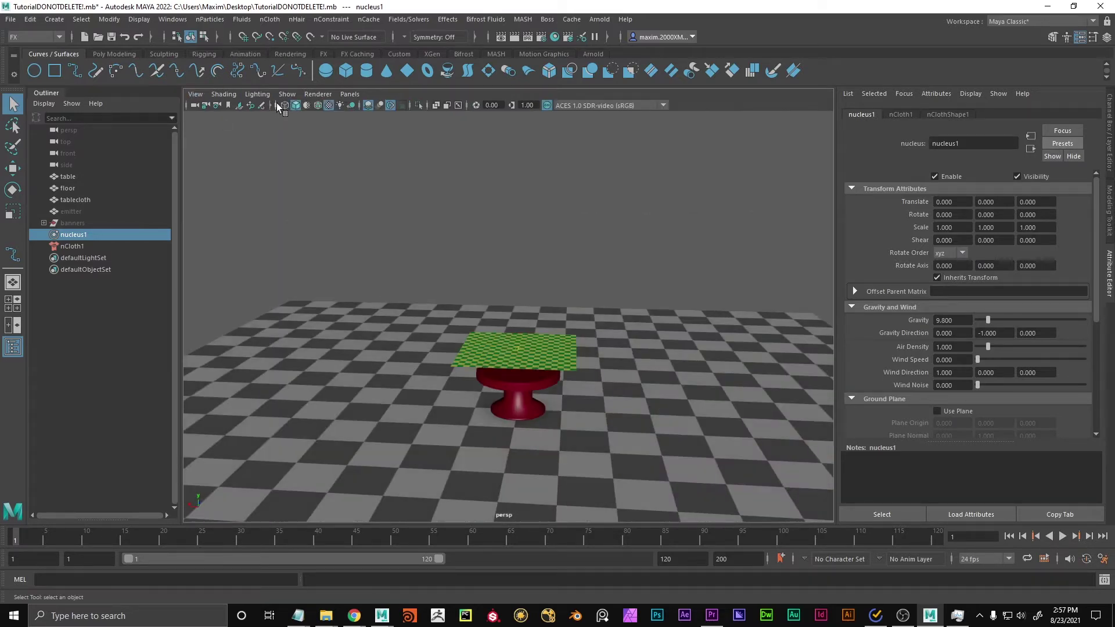
Show the viewport grid, clear the nucleus1 selection and view the table and tablecloth from a slightly raised angle.
left_click(279, 105)
middle_click_drag(441, 312, 414, 262, "alt")
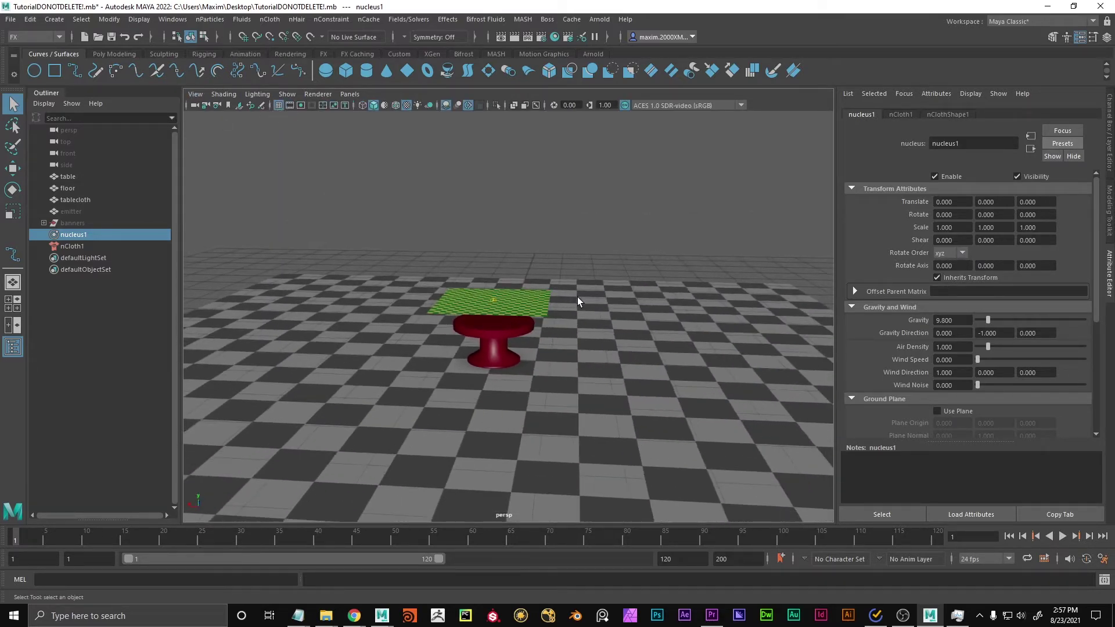
left_click_drag(549, 232, 560, 274, "alt")
scroll(505, 200, "up", 3)
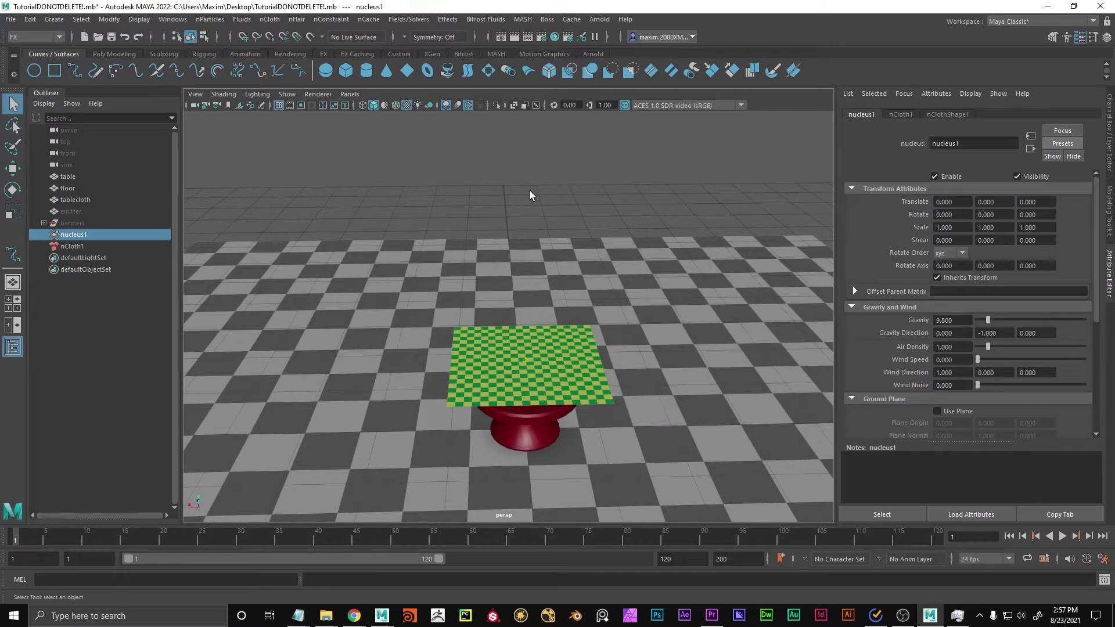
left_click(544, 231)
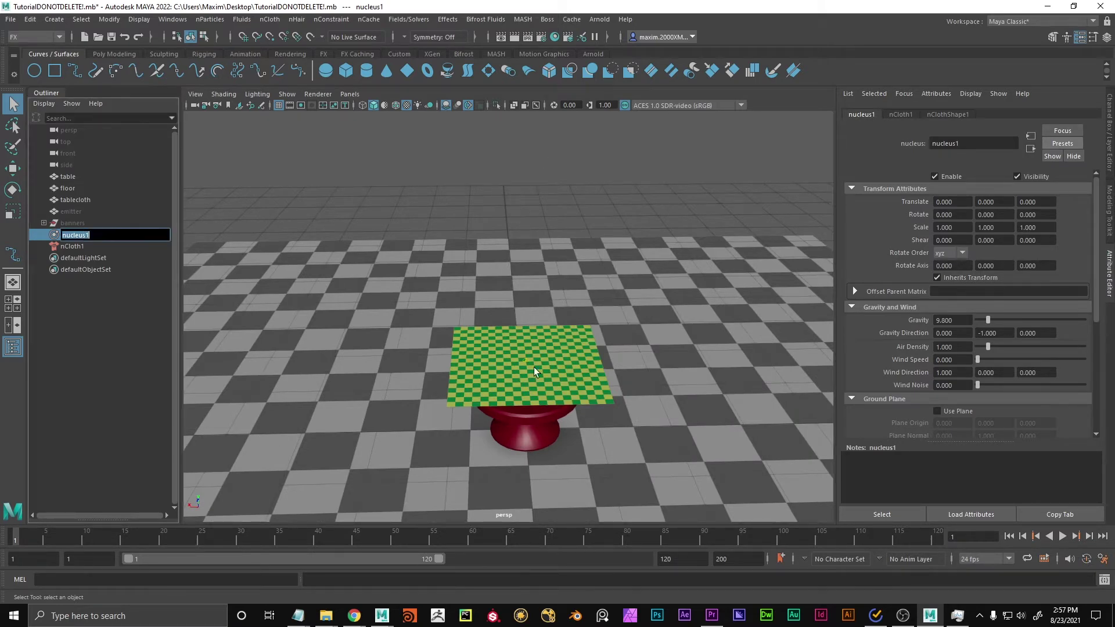
middle_click_drag(672, 388, 661, 330, "alt")
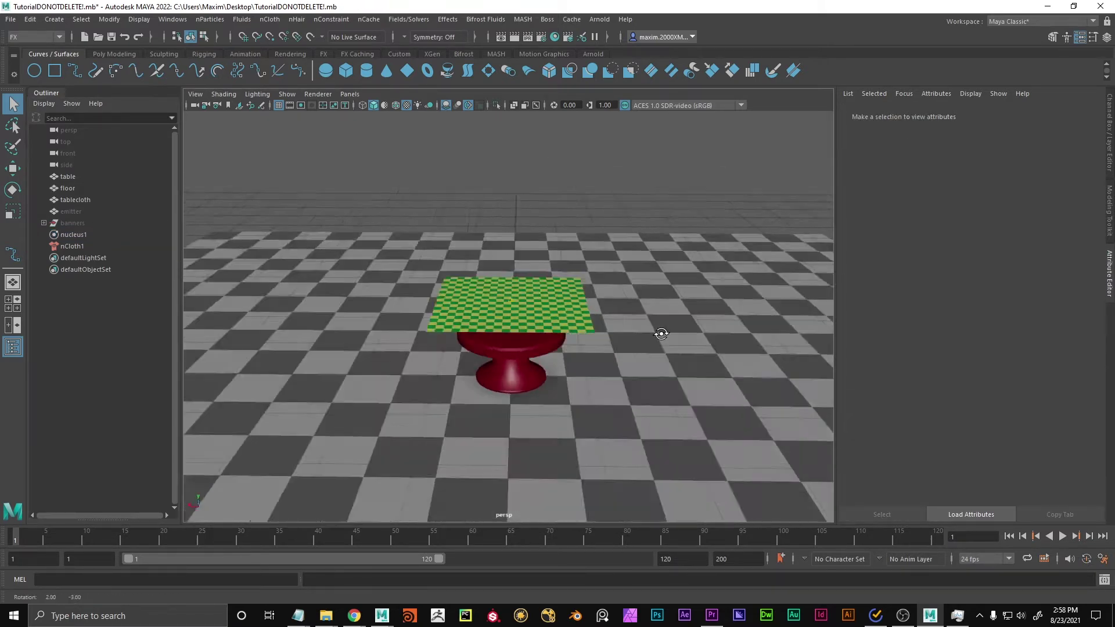
left_click_drag(661, 330, 605, 327, "alt")
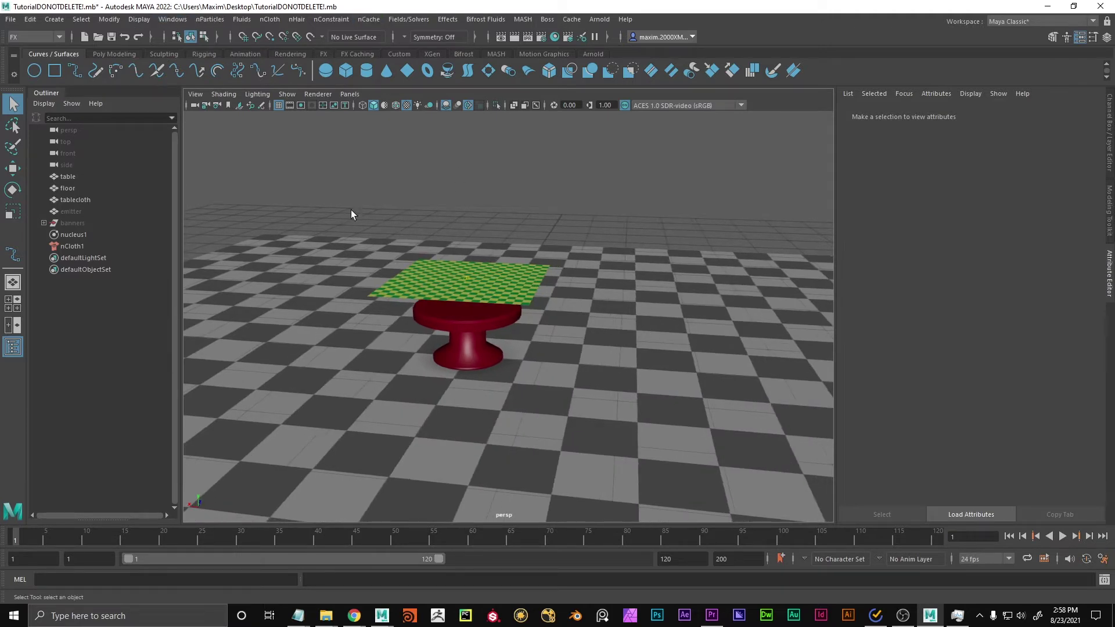
Import the HumanBody.ma base mesh from the Content Browser's Bipeds examples into the scene and close the browser.
left_click(173, 19)
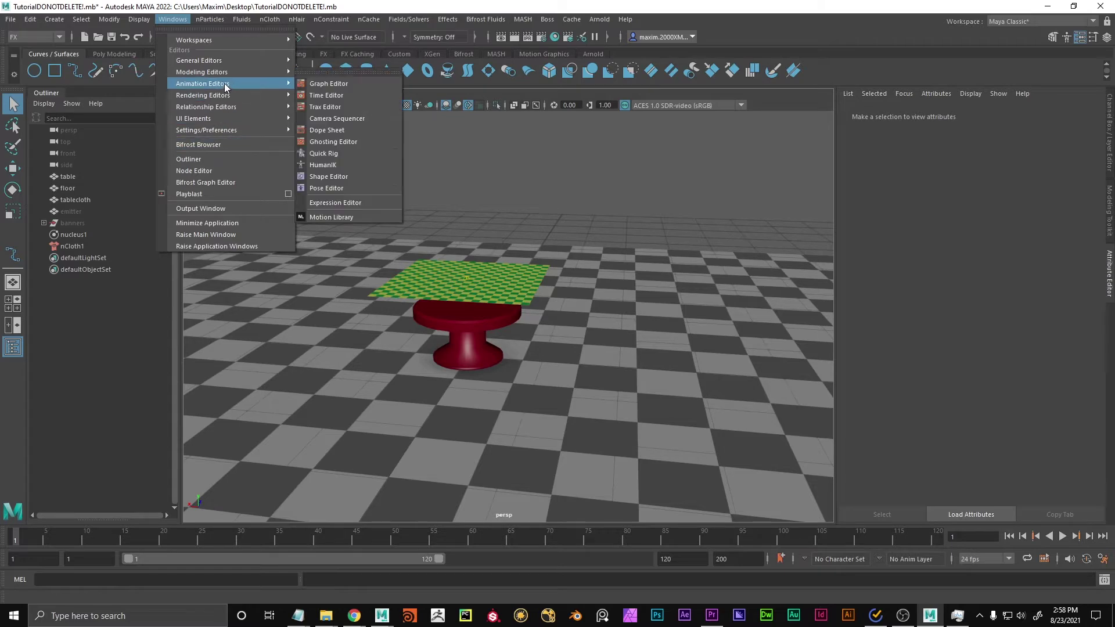
mouse_move(221, 60)
left_click(350, 94)
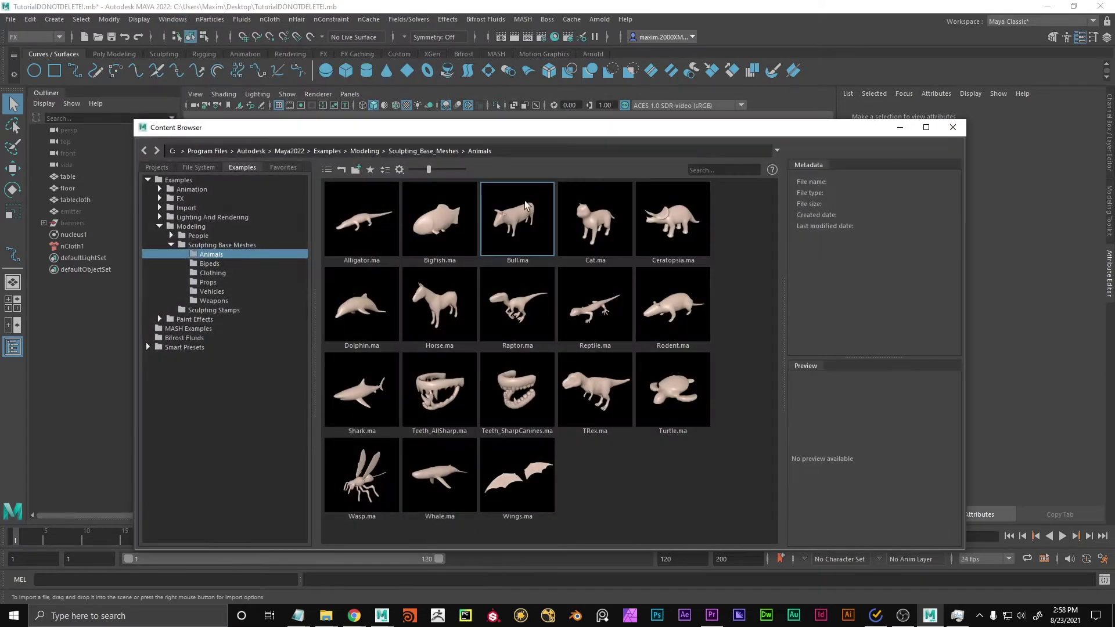
left_click(212, 267)
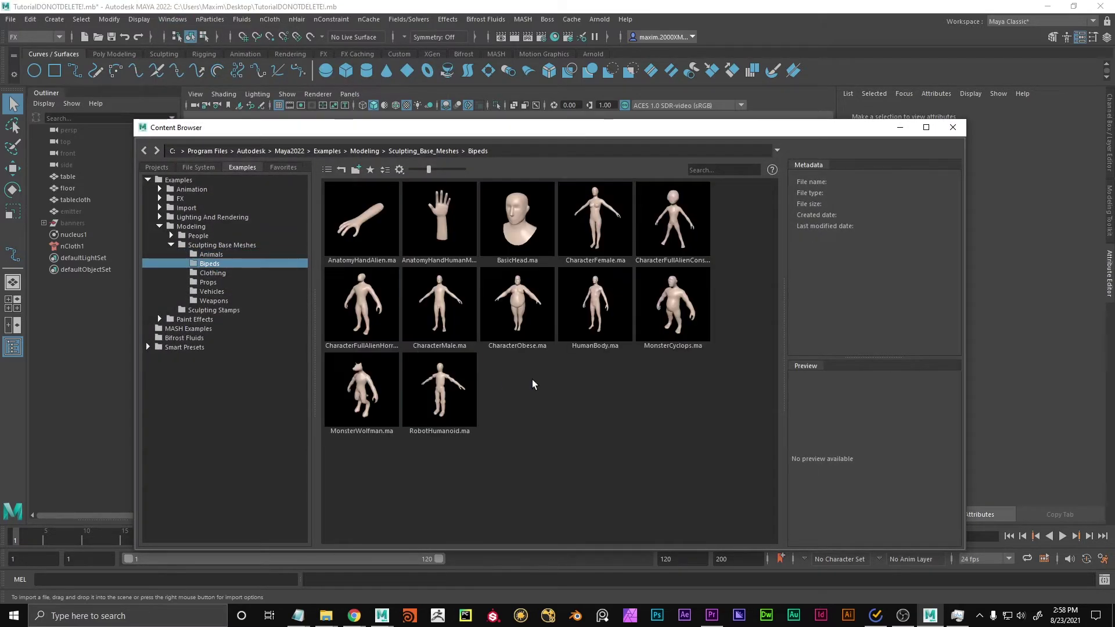
double_click(589, 299)
left_click(955, 127)
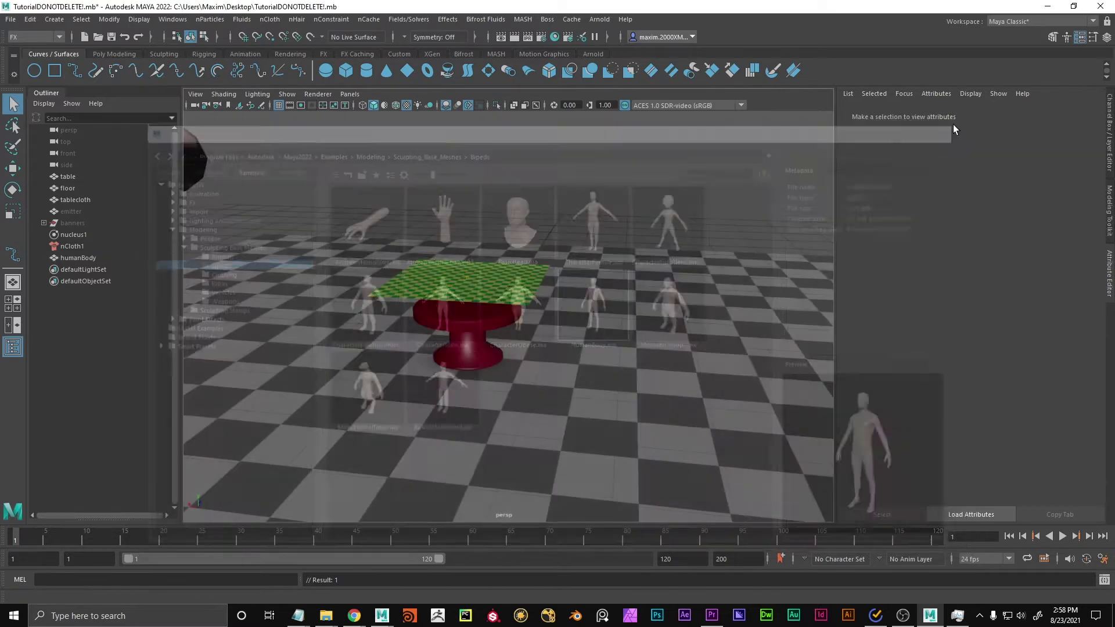
Compare the size of the imported human body with the table and tablecloth from far and near.
scroll(530, 259, "down", 12)
scroll(482, 256, "down", 4)
right_click_drag(563, 266, 733, 395, "alt")
right_click_drag(279, 331, 469, 256, "alt")
scroll(654, 315, "down", 10)
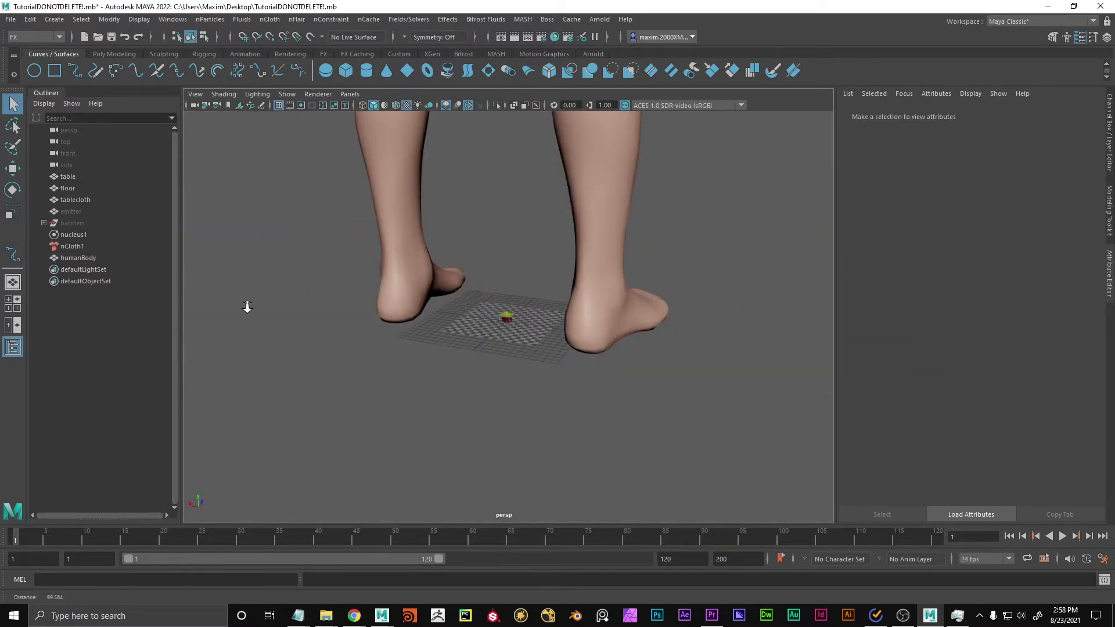
left_click(386, 169)
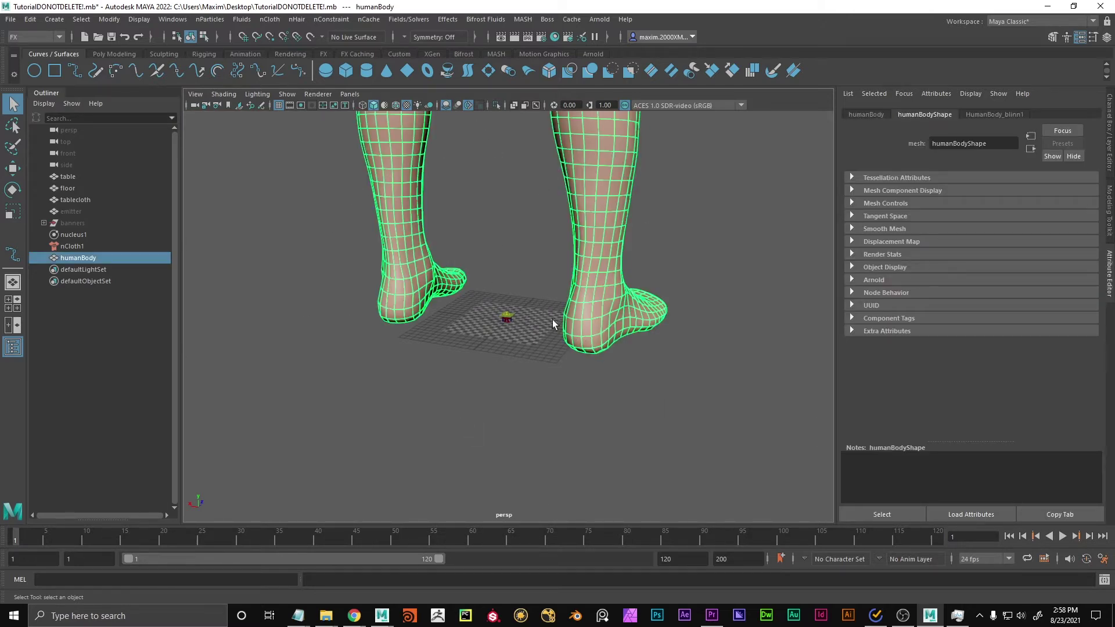
right_click_drag(557, 322, 491, 255, "alt")
middle_click_drag(548, 297, 548, 323, "alt")
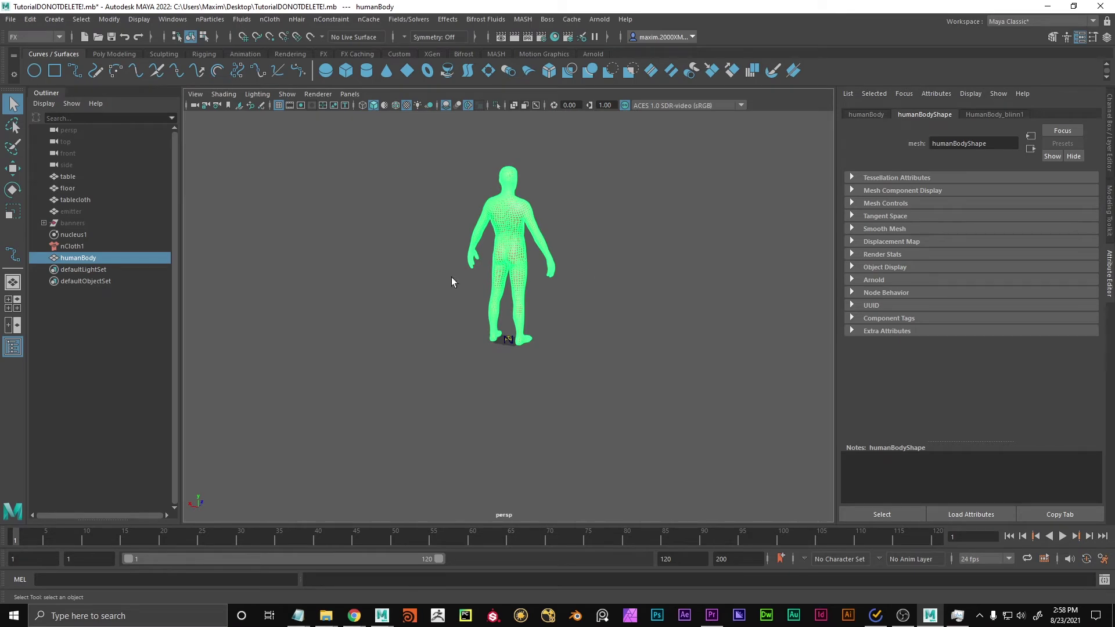
right_click_drag(474, 286, 646, 415, "alt")
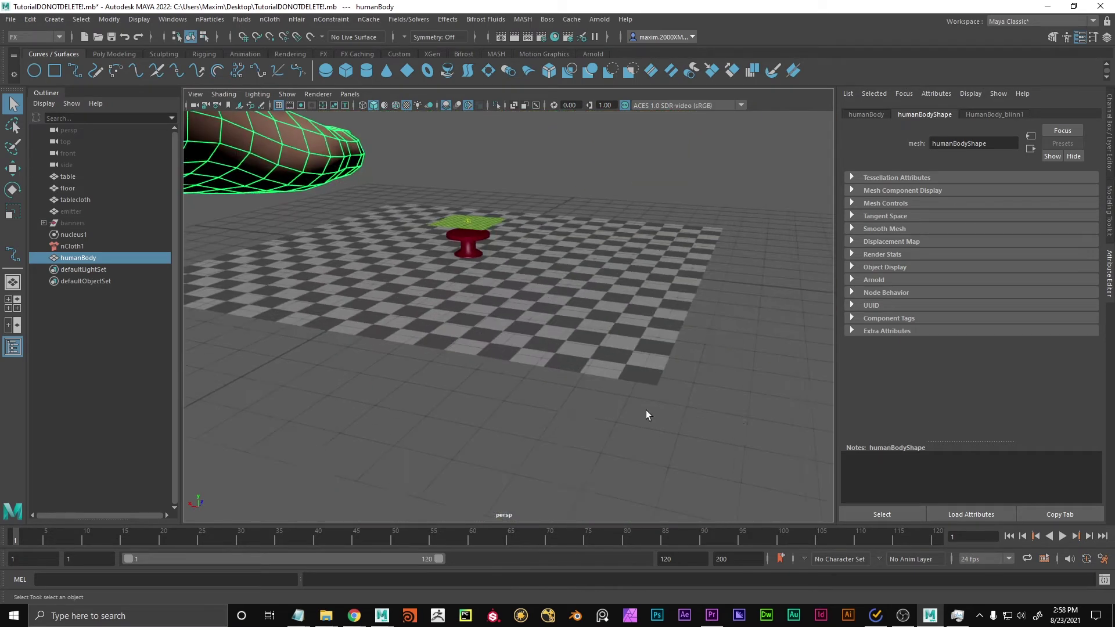
right_click_drag(465, 317, 522, 358, "alt")
middle_click_drag(523, 358, 539, 365, "alt")
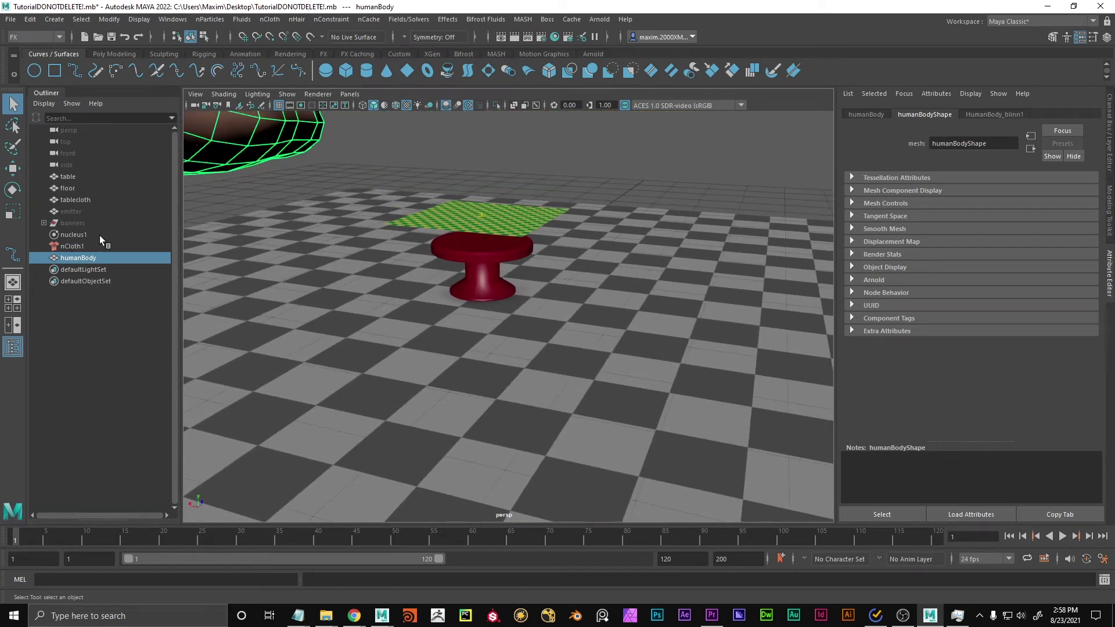
Reveal the Scale Attributes of the nucleus1 solver.
left_click(82, 234)
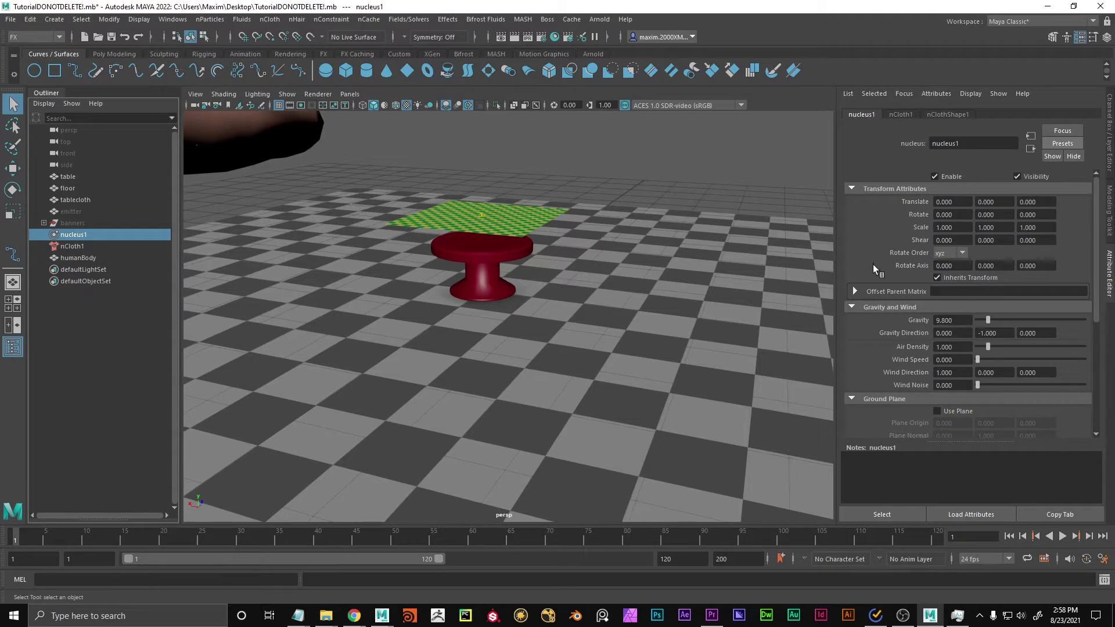
scroll(873, 264, "down", 6)
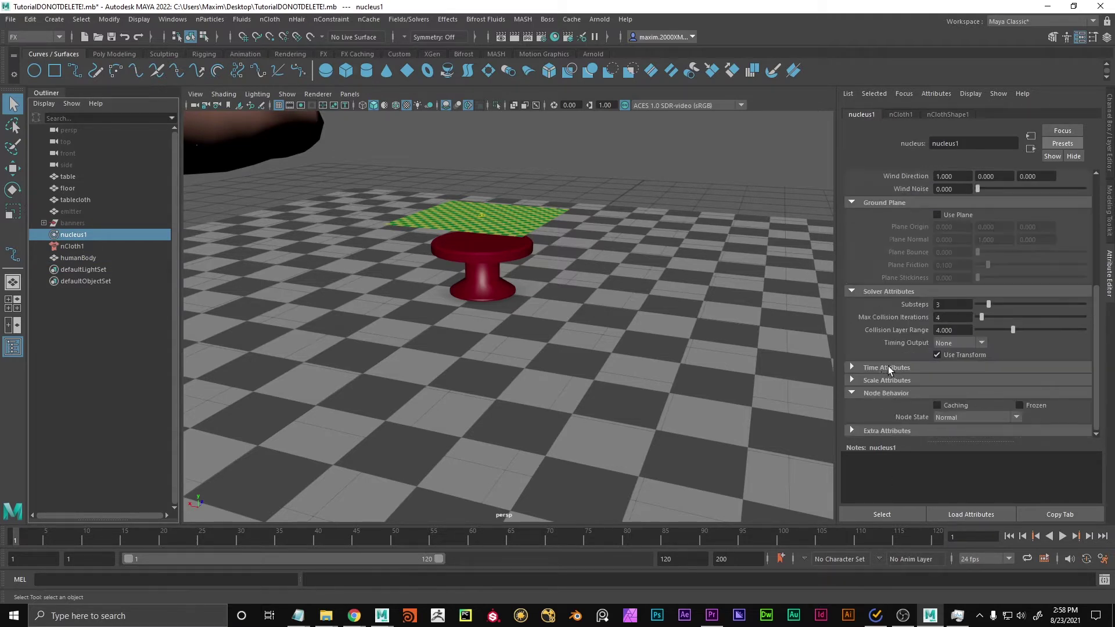
left_click(852, 381)
scroll(929, 395, "down", 1)
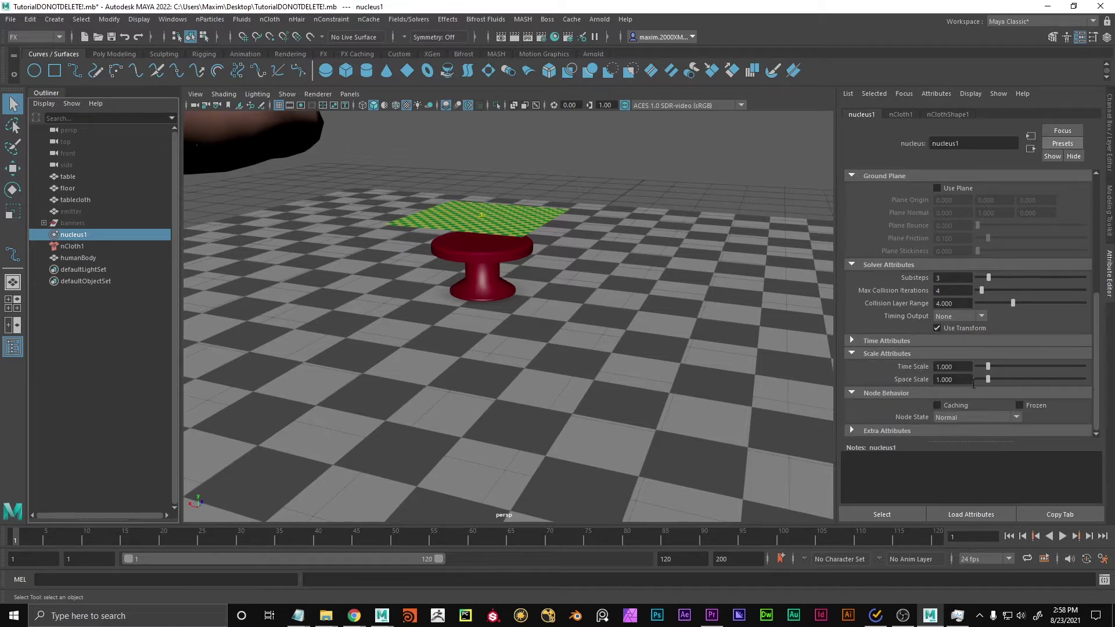
Try editing the Space Scale value of the nucleus1 solver and reselect the solver to review its scale attributes.
left_click(963, 379)
key("BackSpace")
key("Return")
left_click(961, 381)
left_click(949, 379)
left_click_drag(935, 379, 950, 379)
left_click(966, 379)
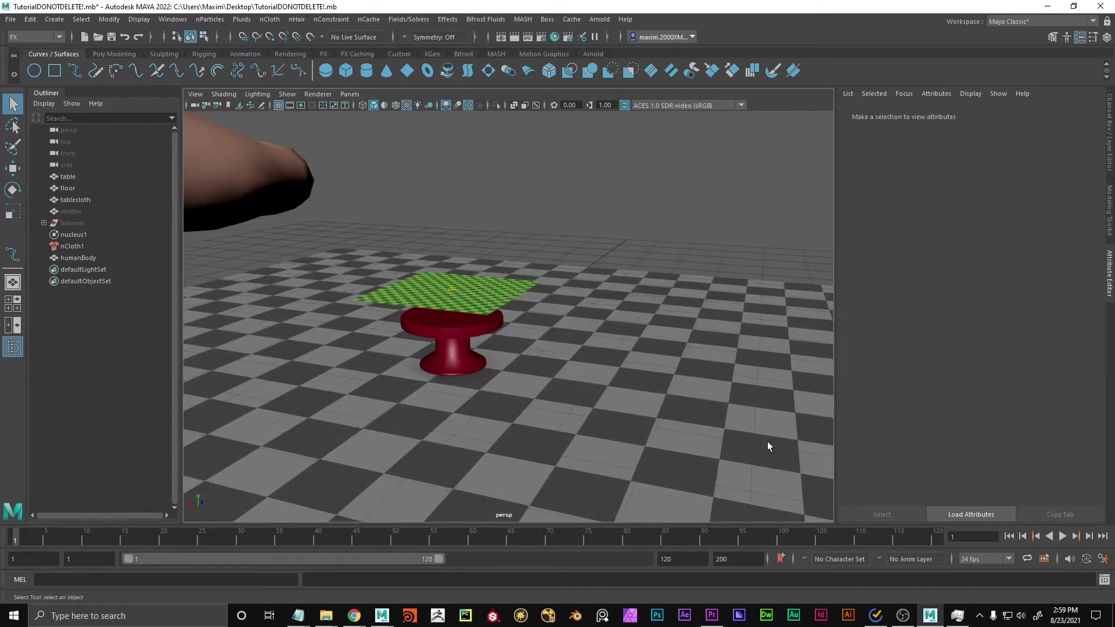
left_click(70, 234)
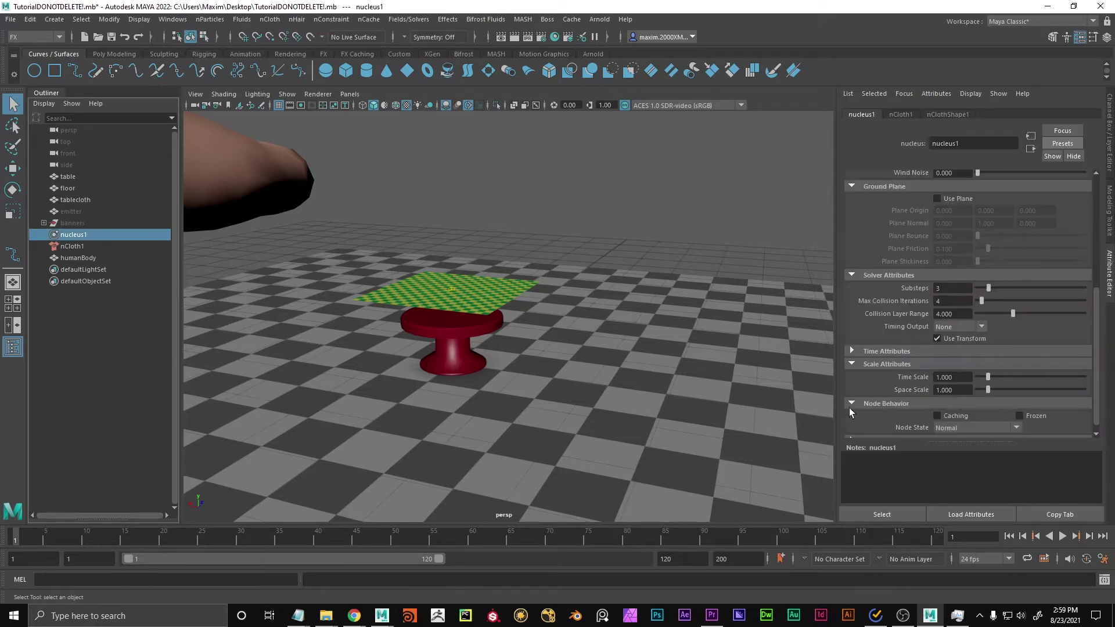
Delete the human body mesh from the scene and bring the table and tablecloth back into close view.
scroll(611, 297, "down", 5)
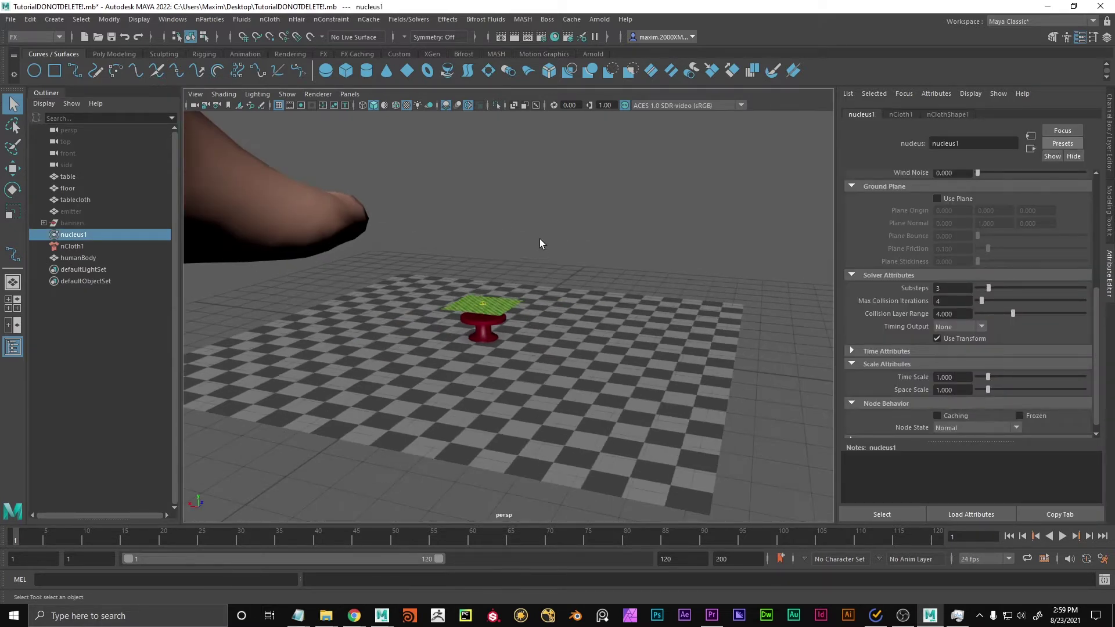
left_click(270, 218)
key("Delete")
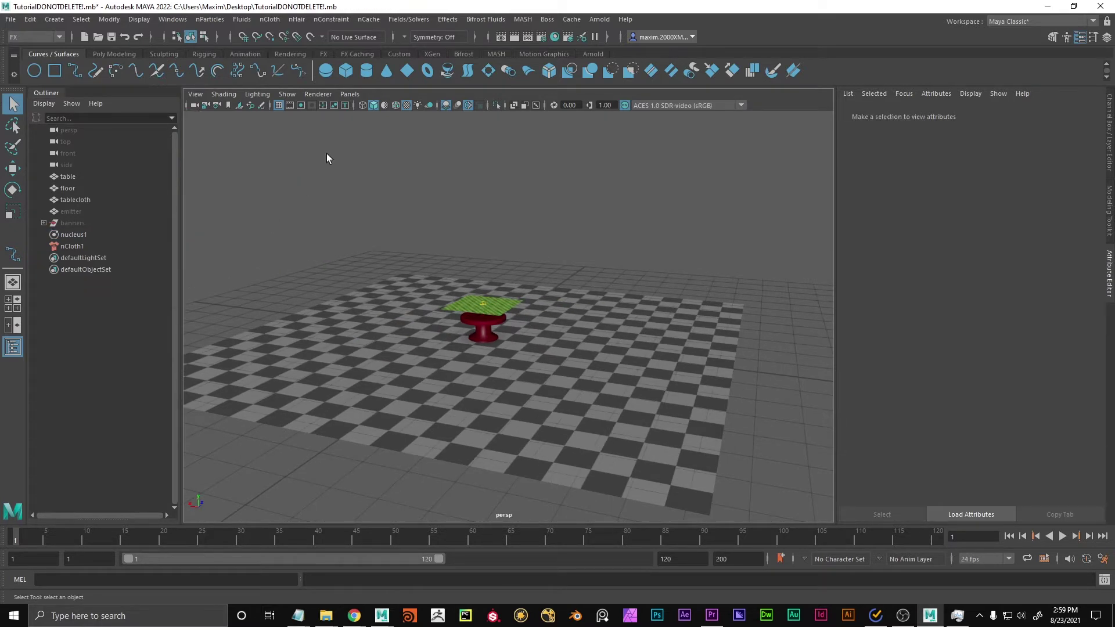
scroll(465, 284, "down", 12)
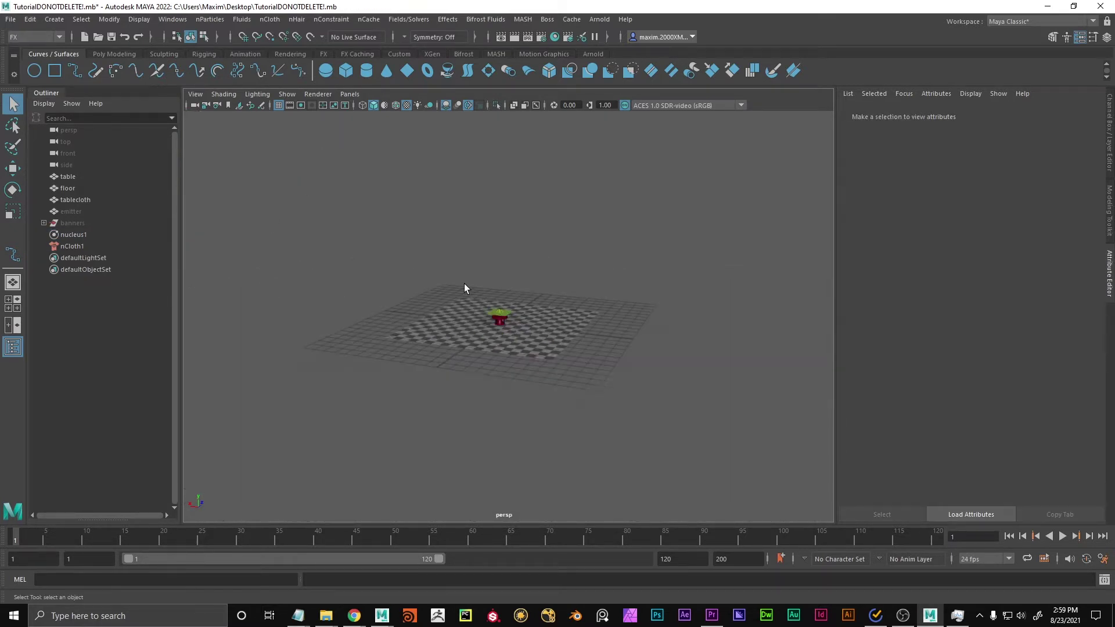
scroll(302, 354, "up", 12)
right_click_drag(280, 384, 388, 428, "alt")
middle_click_drag(388, 428, 468, 435, "alt")
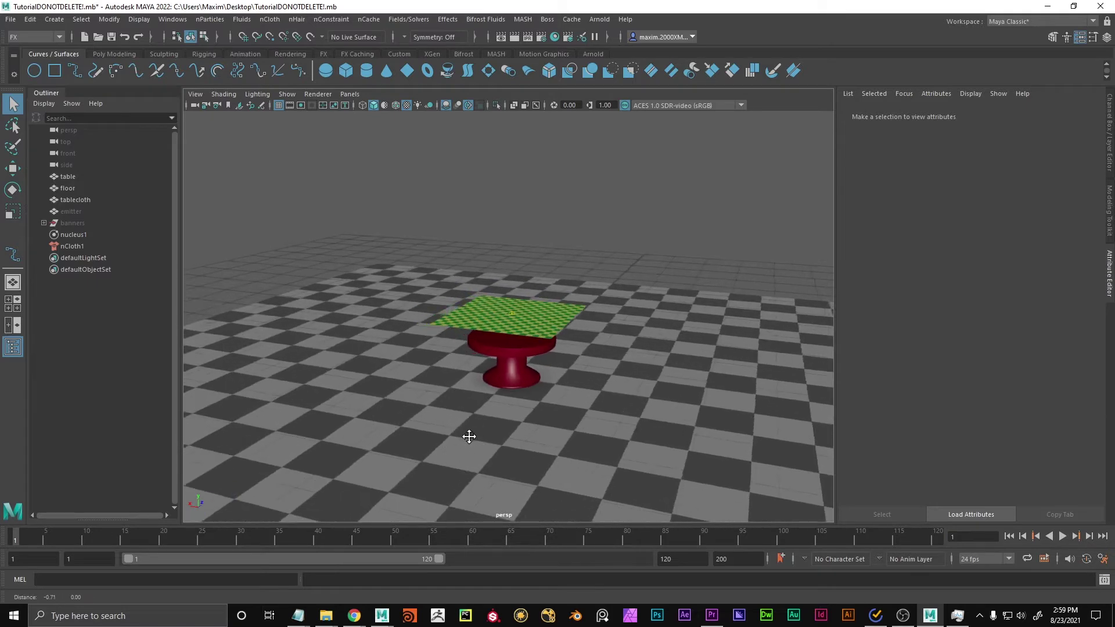
right_click_drag(468, 436, 559, 454, "alt")
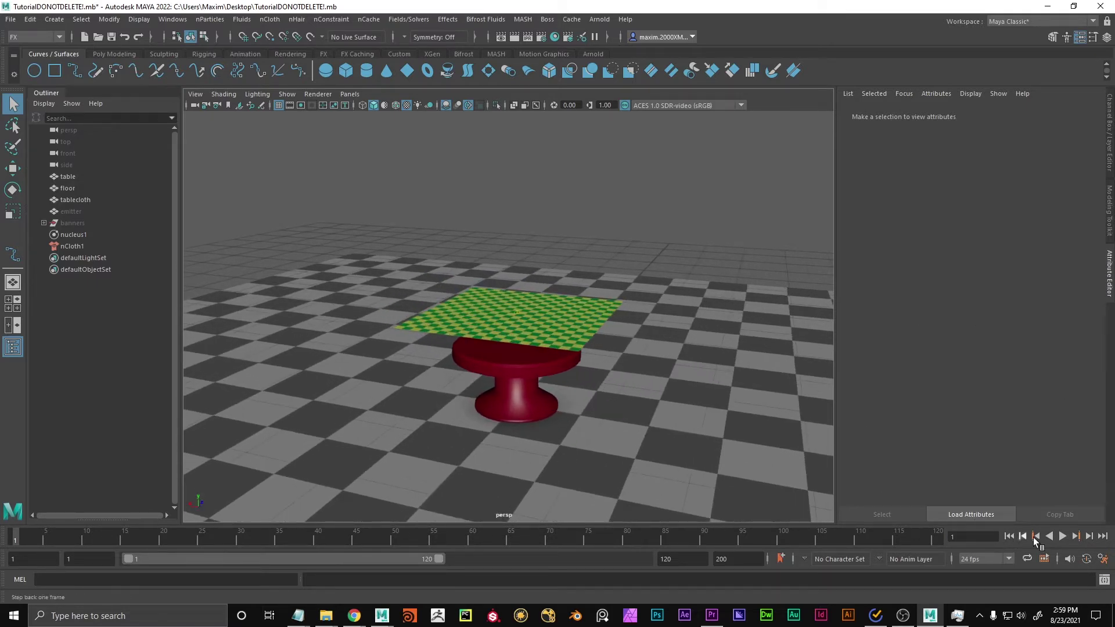
Play the simulation while following the falling tablecloth, stop it and return to the first frame.
left_click(1062, 537)
middle_click_drag(573, 401, 554, 294, "alt")
right_click_drag(555, 294, 117, 355, "alt")
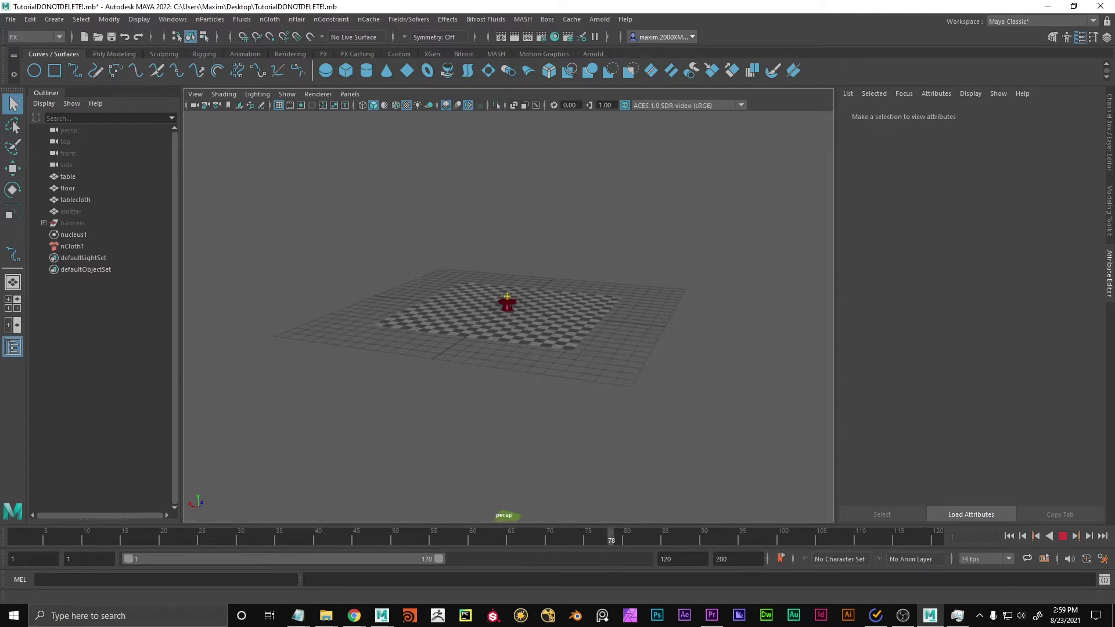
left_click(1063, 536)
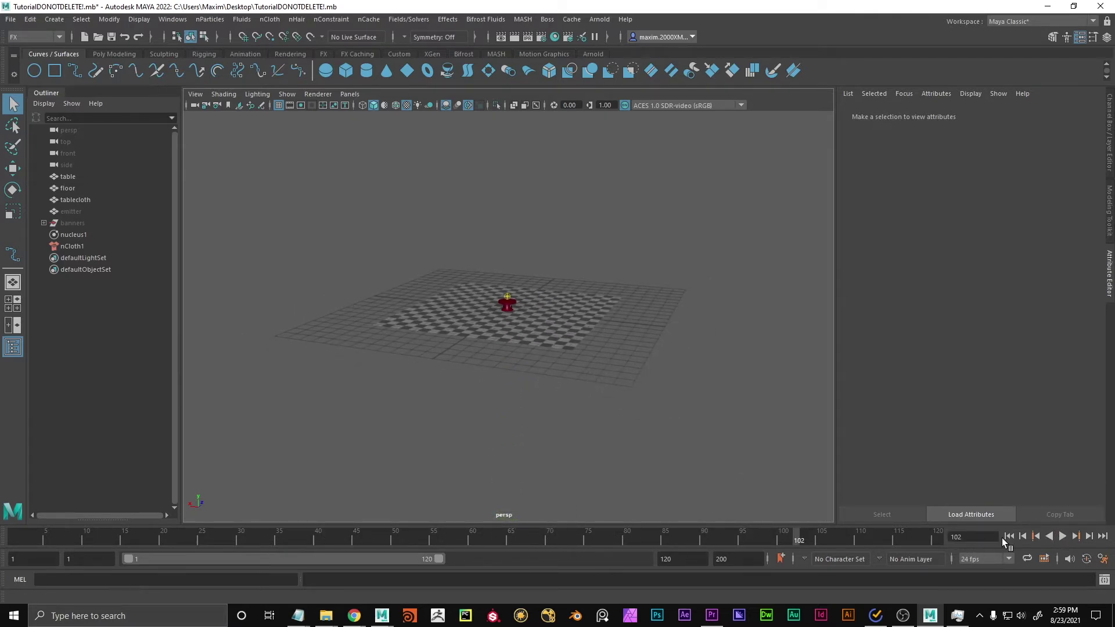
left_click(1009, 536)
Select the table and the floor together.
scroll(775, 409, "up", 8)
scroll(473, 369, "up", 5)
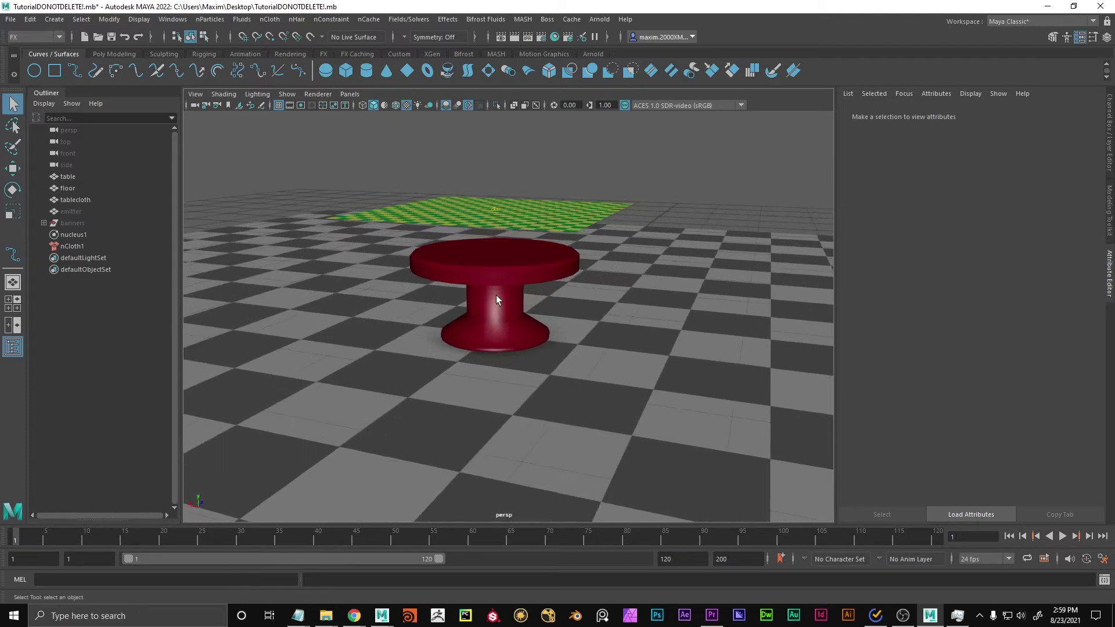
left_click(500, 271)
left_click(595, 328, "shift")
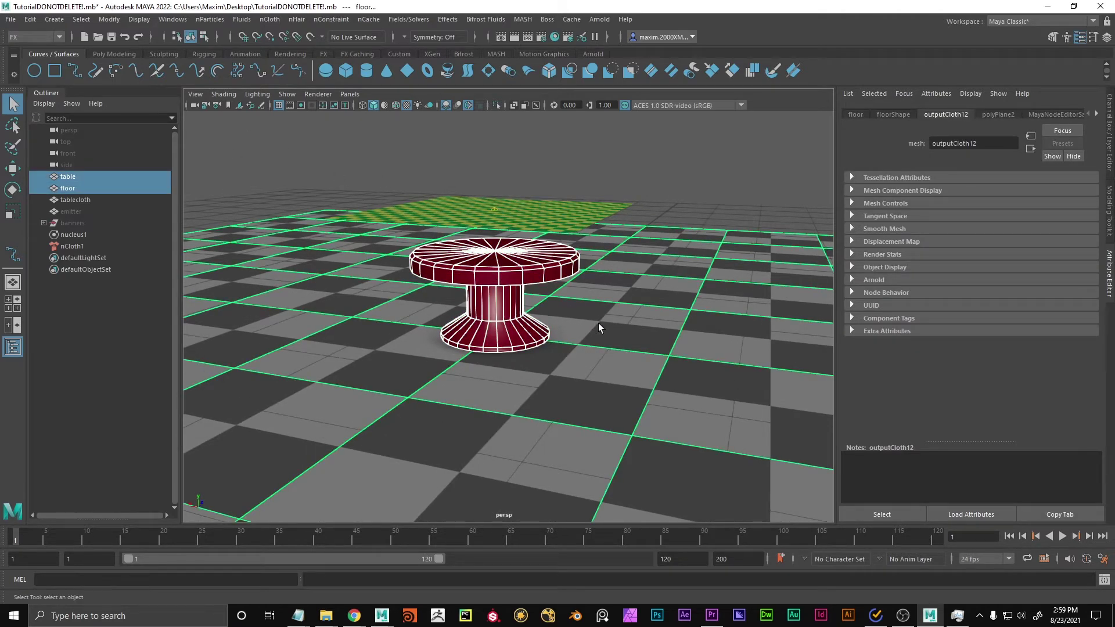
Detach the nCloth command list into a floating window so that Create Passive Collider stays at hand.
left_click(270, 19)
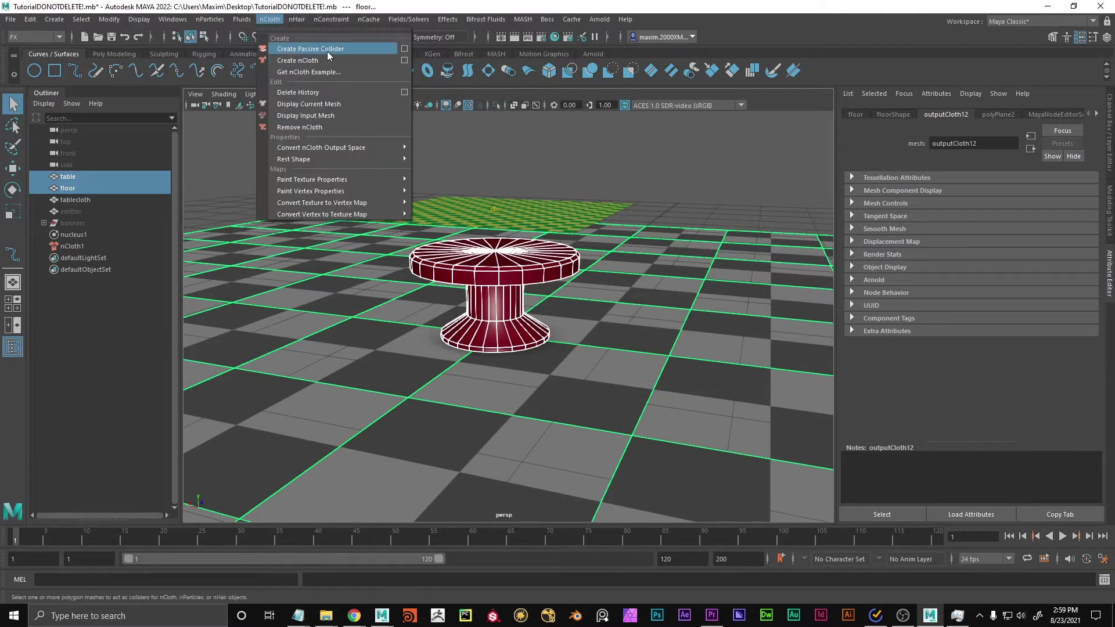
left_click(273, 20)
left_click(272, 19)
mouse_move(314, 19)
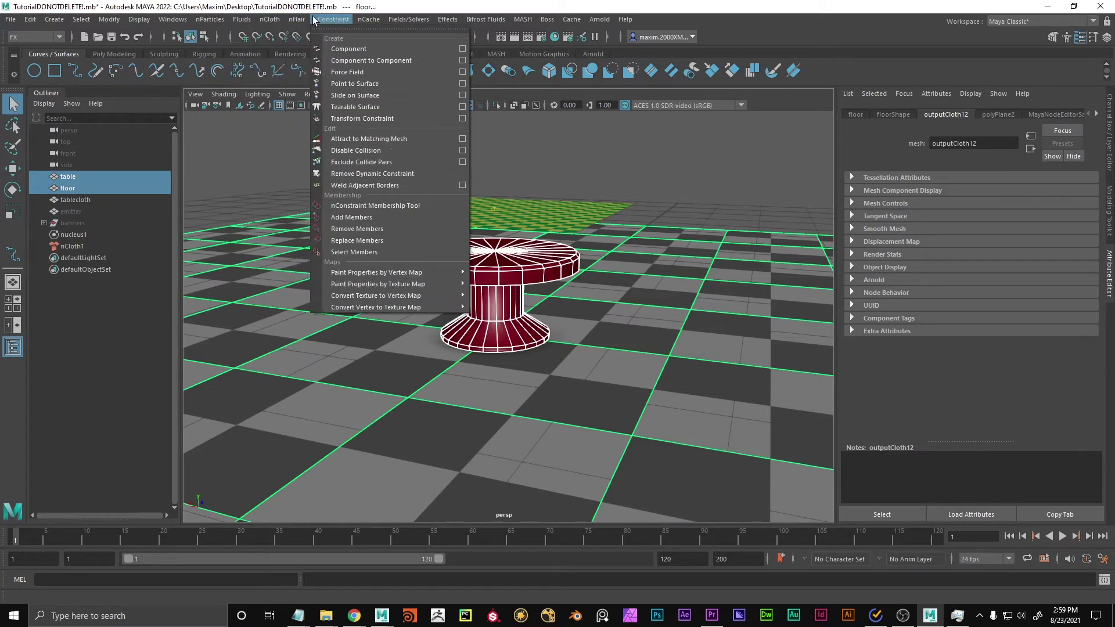
mouse_move(221, 22)
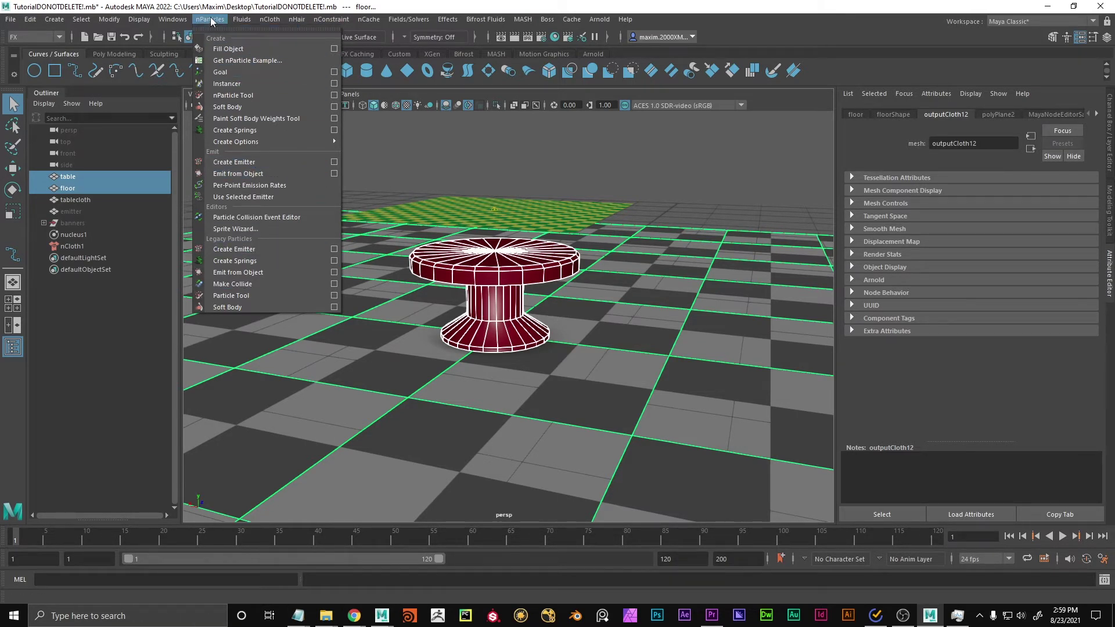
mouse_move(269, 19)
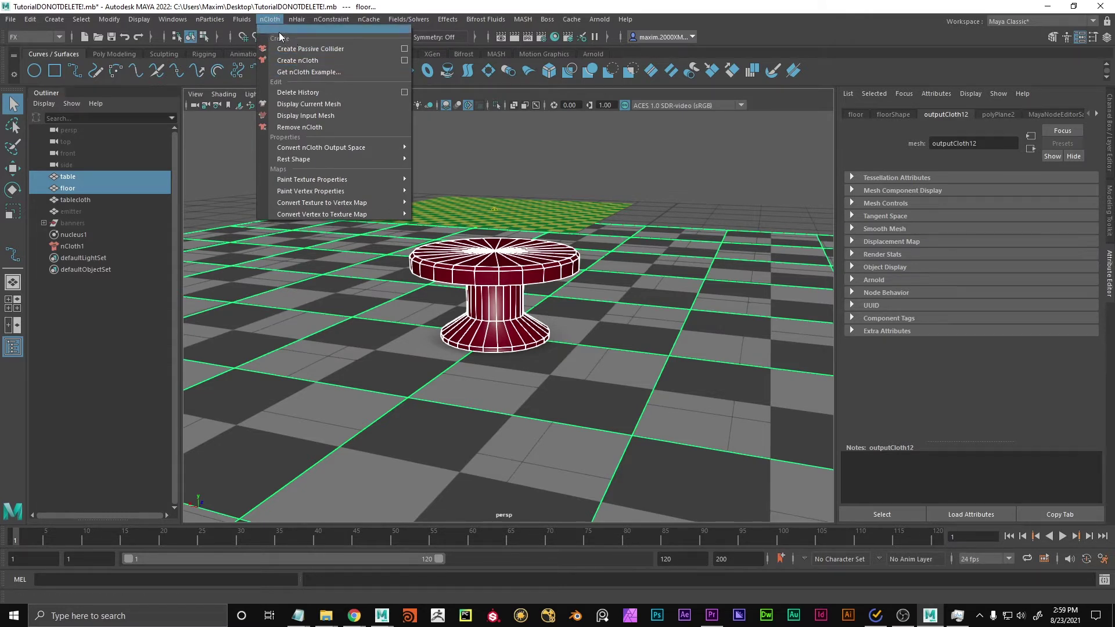
left_click(304, 26)
left_click_drag(304, 25, 235, 104)
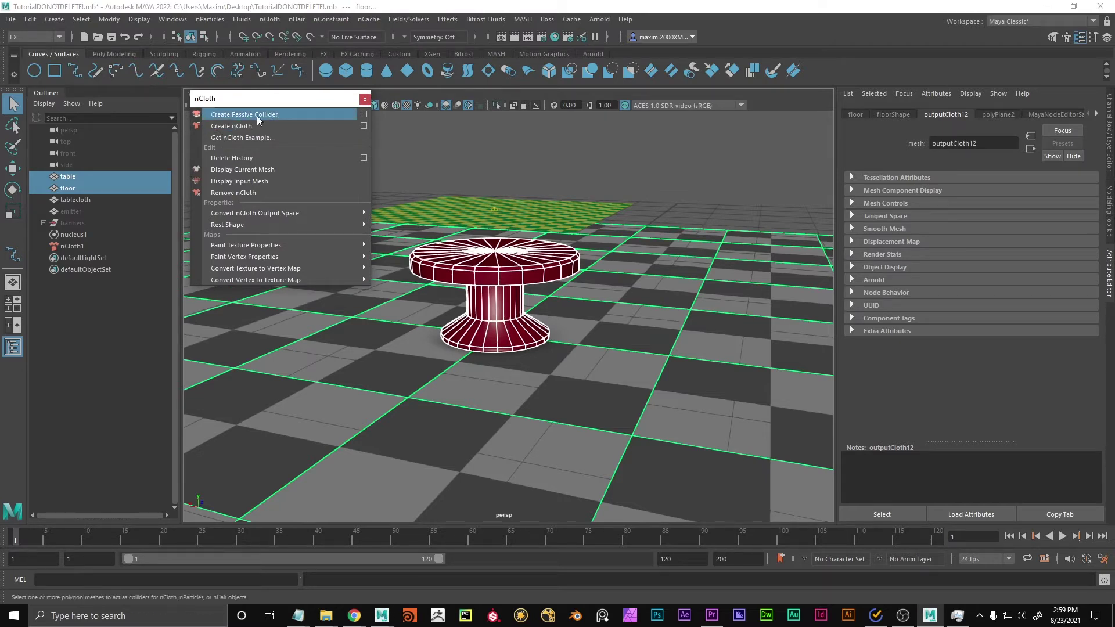
Select the table and the floor again, make both passive colliders and close the floating nCloth command list.
left_click(532, 235)
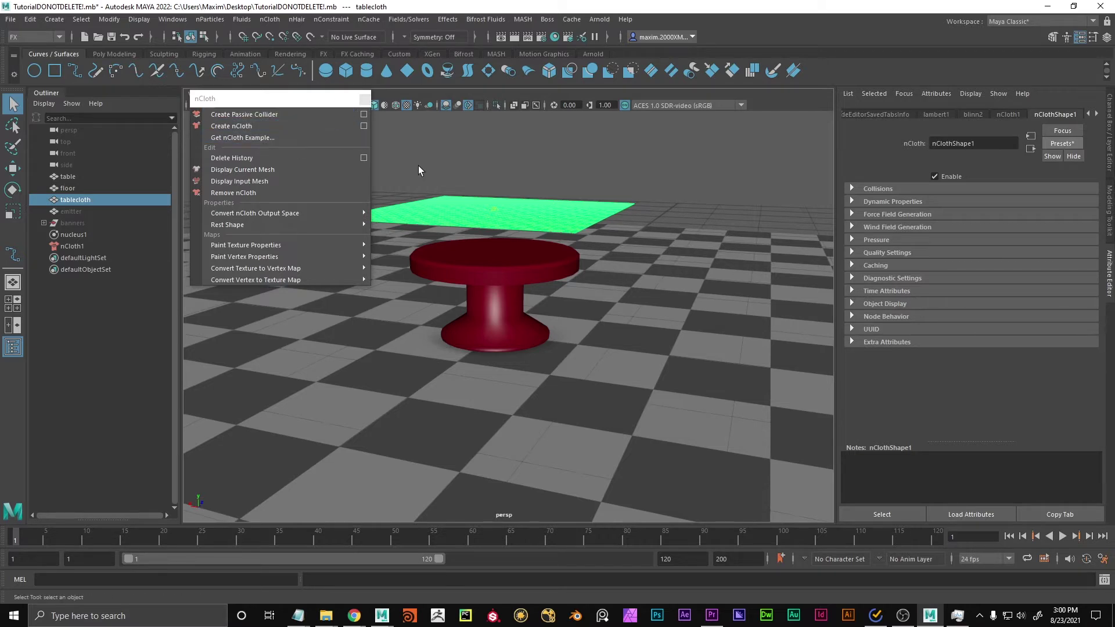
left_click(511, 165)
left_click_drag(653, 288, 525, 279)
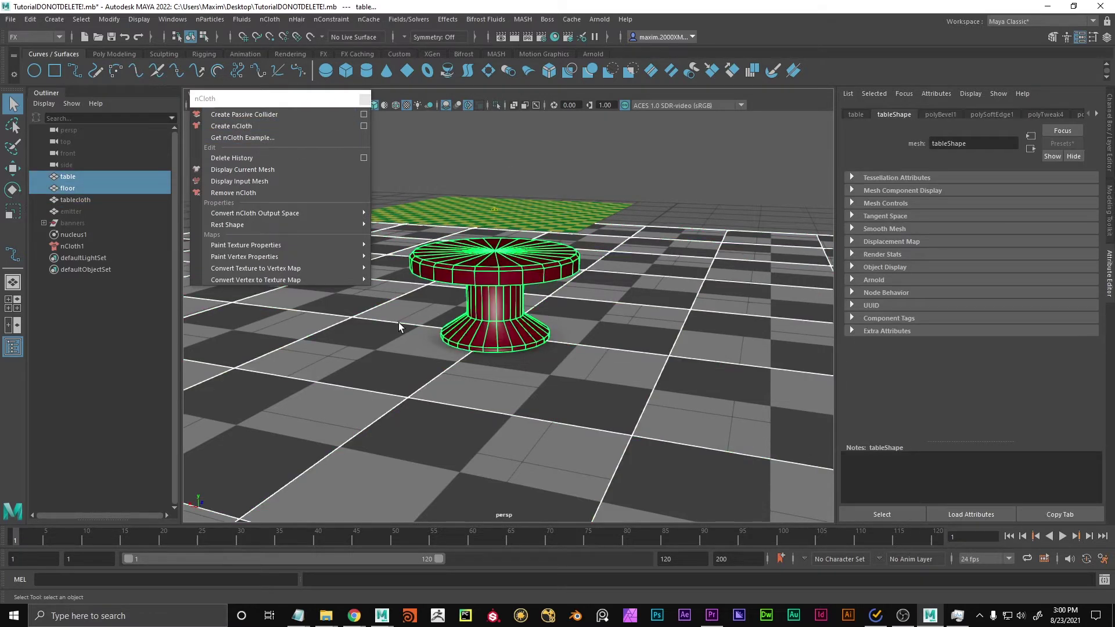
left_click(250, 116)
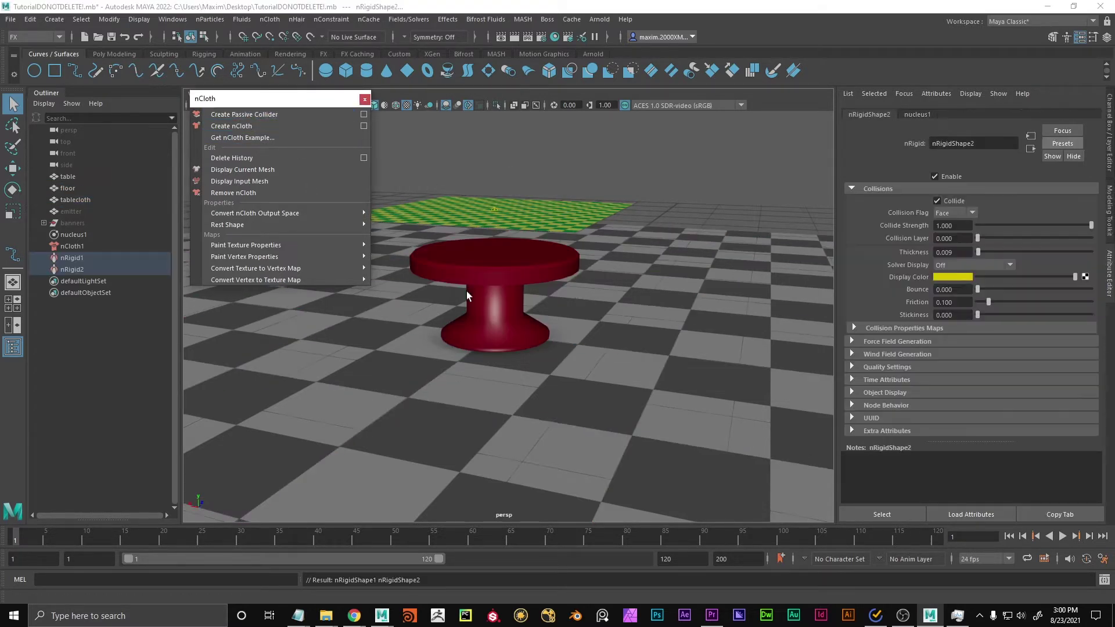
left_click(365, 99)
left_click(496, 152)
Play the simulation to watch the tablecloth collide with the table and floor, stop it and return to the first frame.
scroll(567, 266, "down", 4)
left_click_drag(567, 266, 529, 330, "alt")
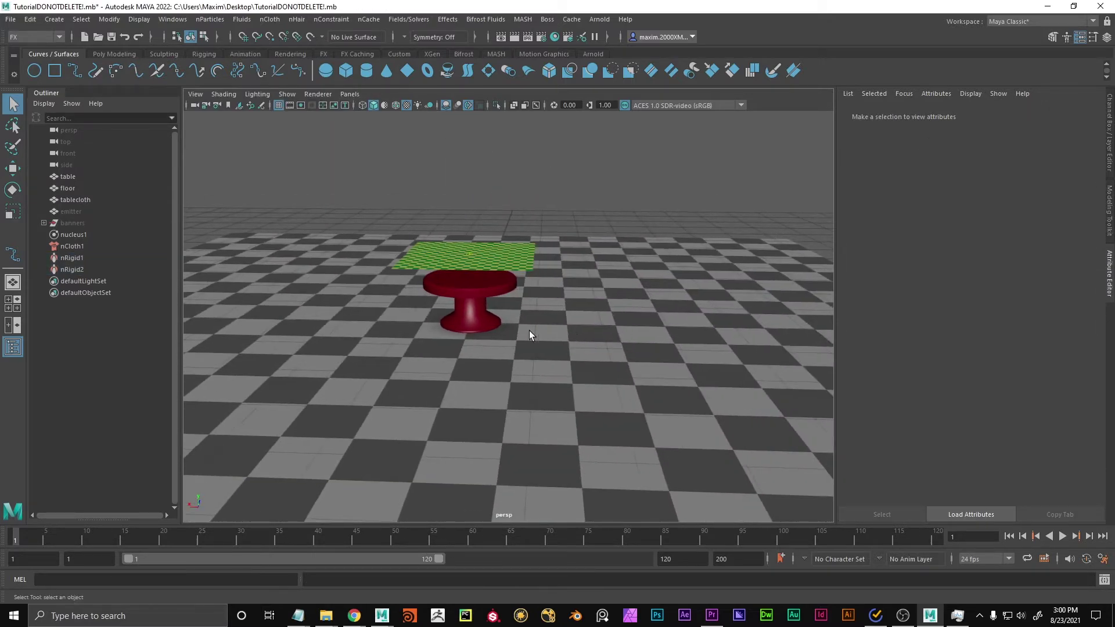
left_click(489, 252)
left_click(557, 314)
left_click(1063, 536)
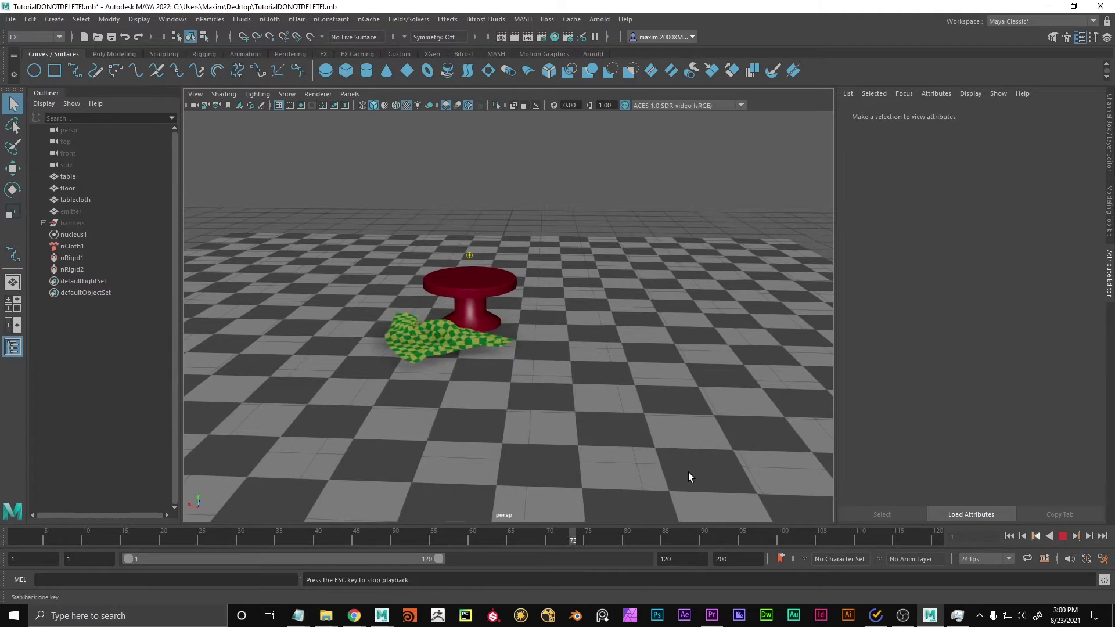
left_click(1062, 536)
left_click(1005, 536)
Bring the table into close view and select it to examine its nRigidShape2 collision attributes.
scroll(680, 368, "up", 5)
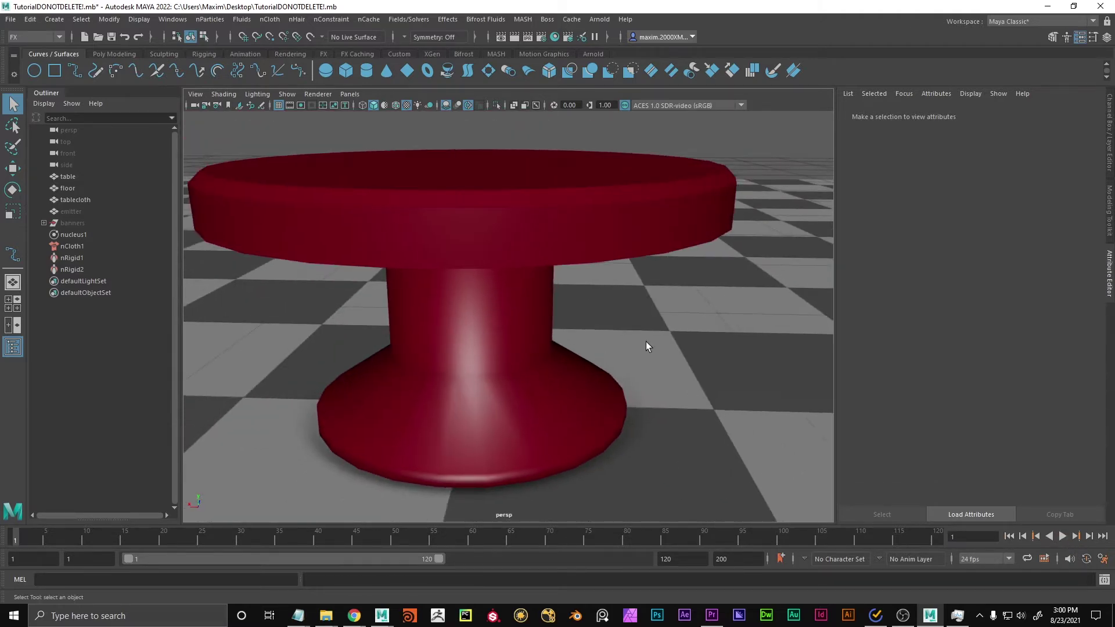
left_click(646, 342)
key("f")
left_click_drag(604, 281, 442, 211, "alt")
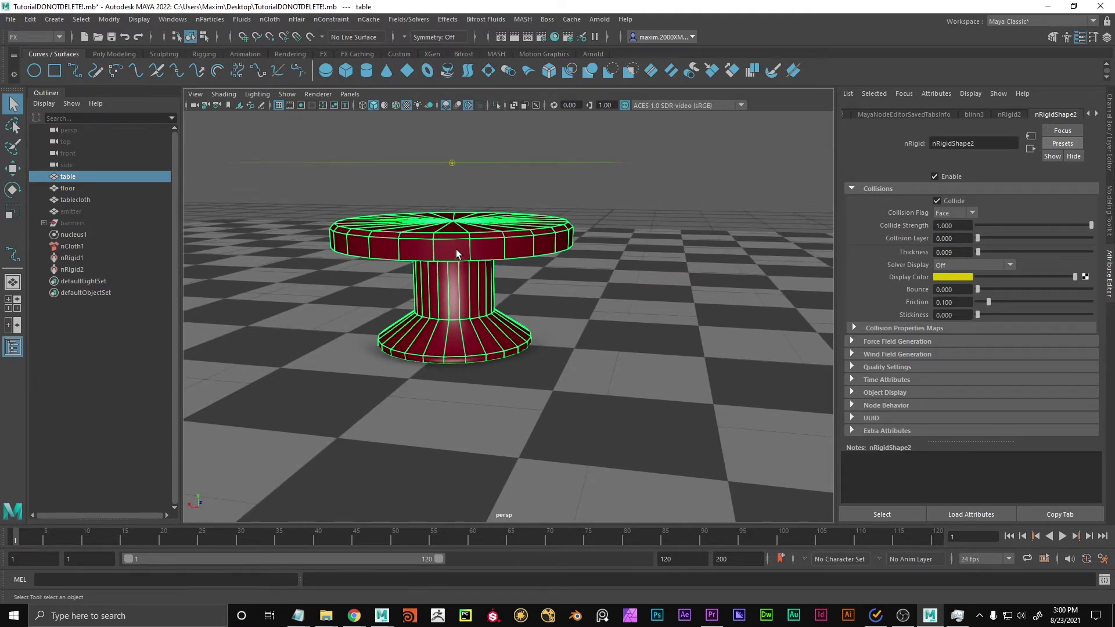
left_click_drag(456, 250, 532, 221)
left_click(543, 218)
left_click(527, 221)
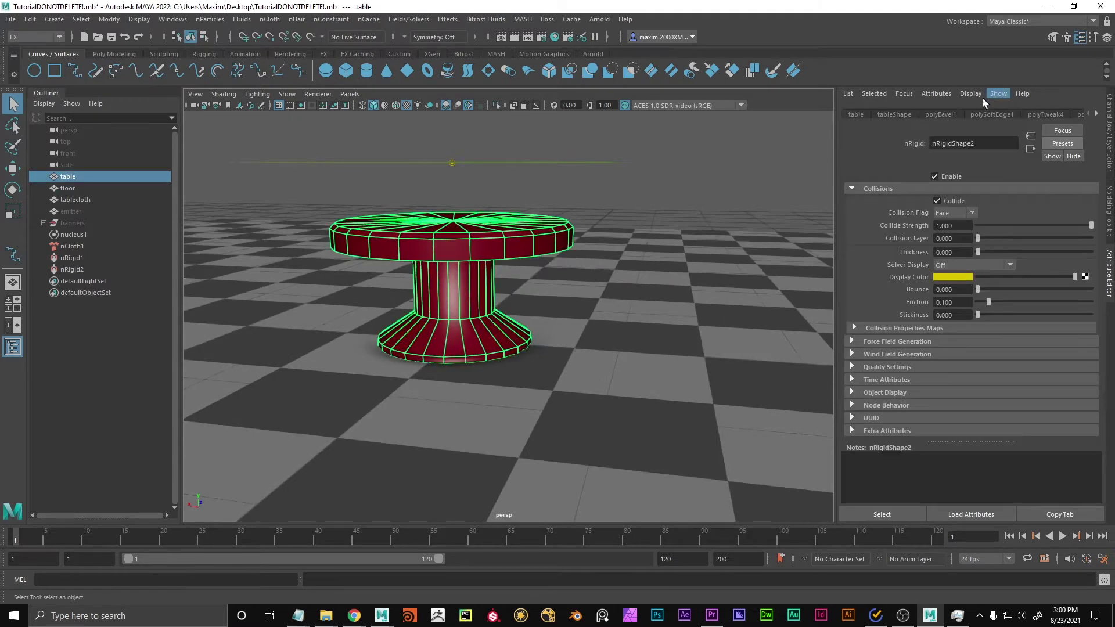
Review the nucleus1 solver attributes linked to the table and identify which nRigid node belongs to the table.
scroll(998, 117, "down", 1)
scroll(897, 202, "up", 2)
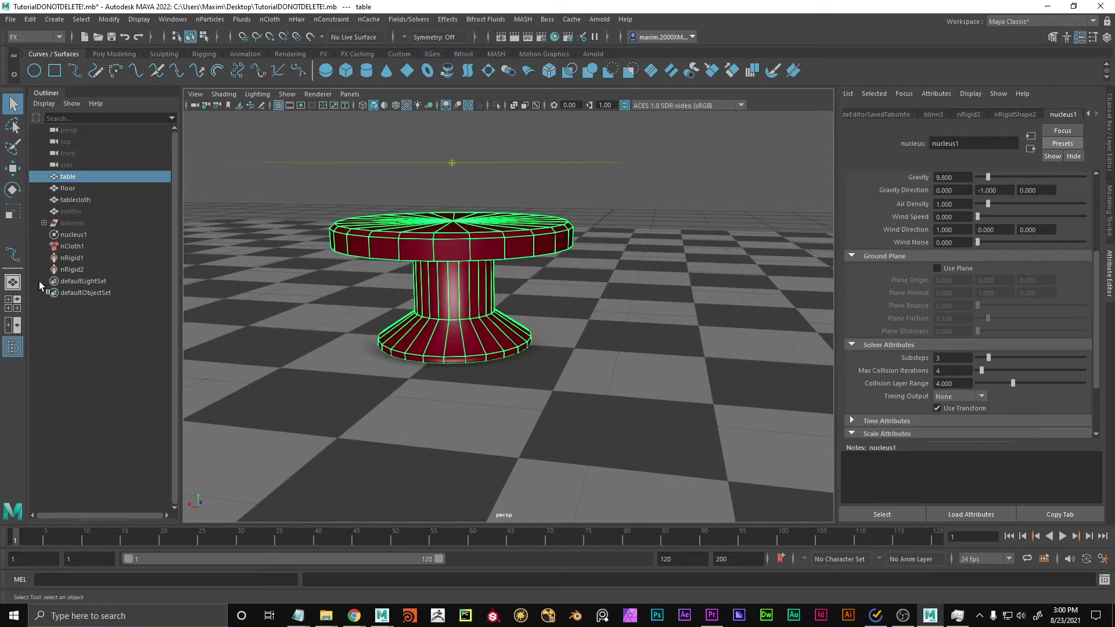
left_click(444, 210)
left_click(448, 224)
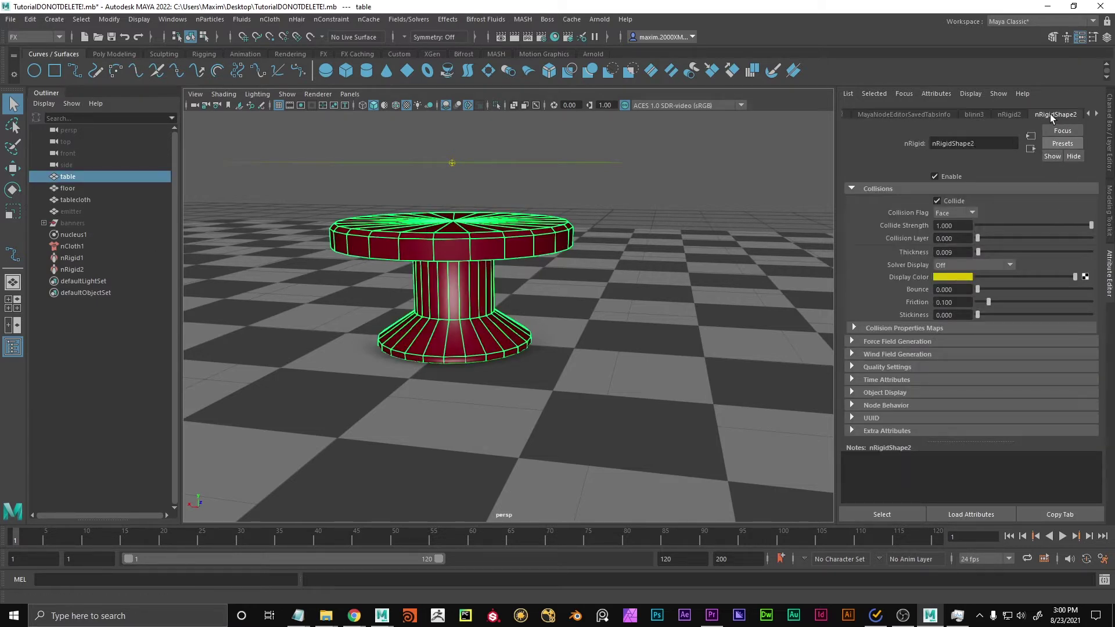
left_click(85, 255)
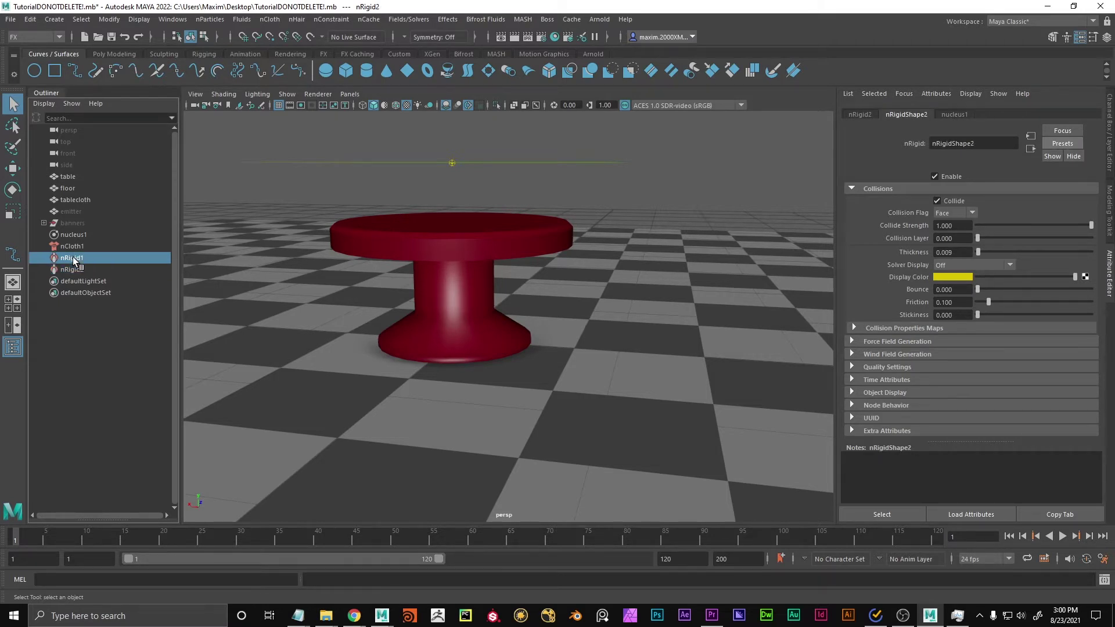
left_click(476, 241)
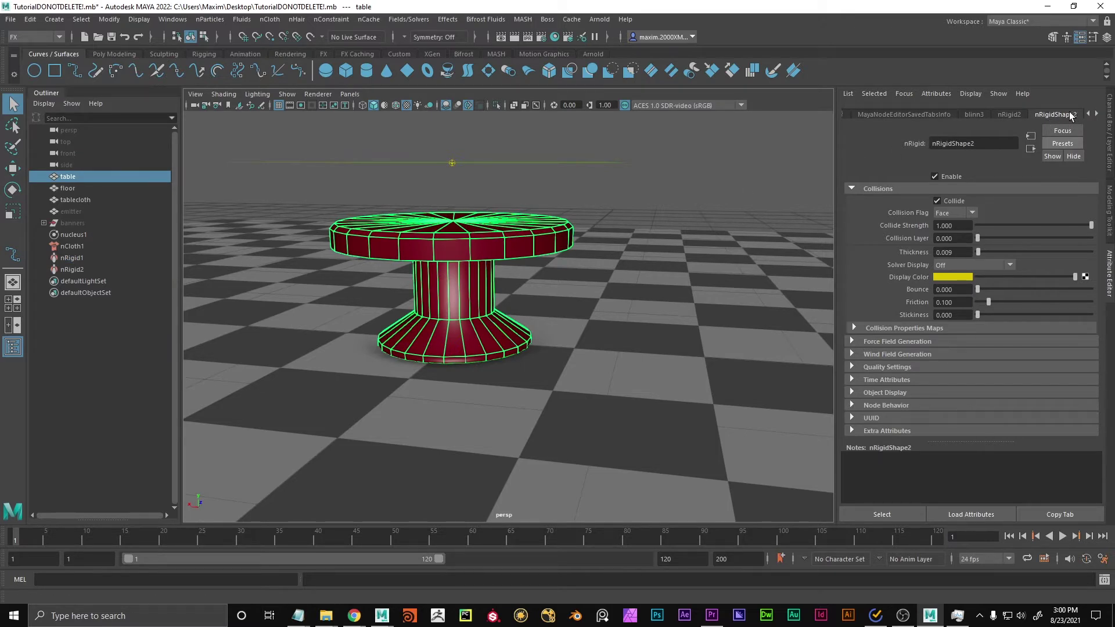
Set nRigid2's Solver Display to Collision Thickness, raise its Thickness to 0.278 and play the simulation.
left_click(79, 268)
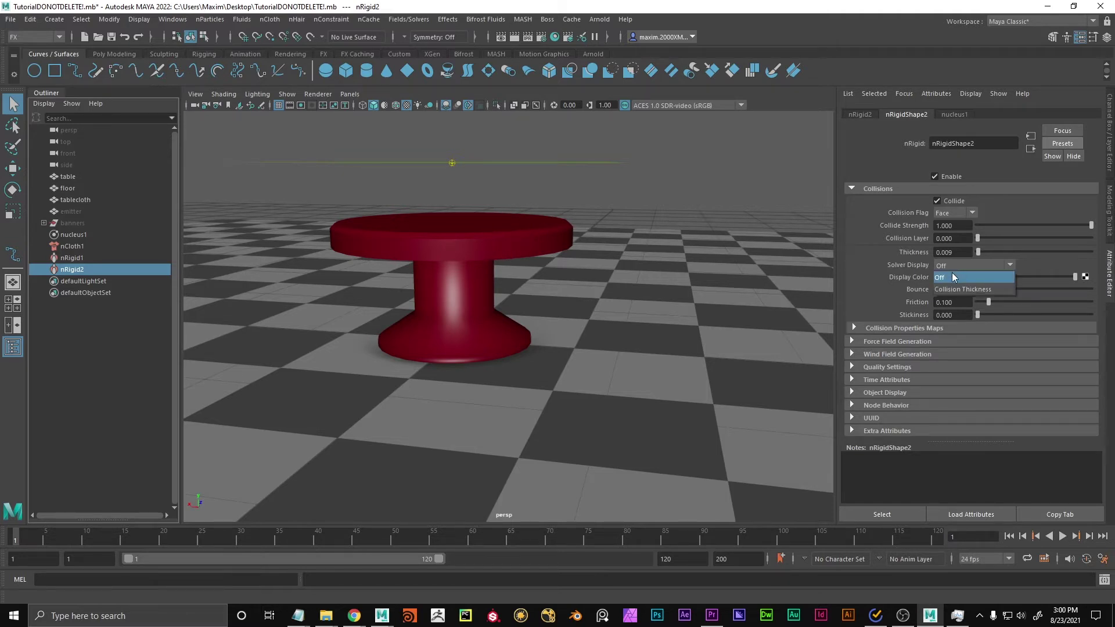
left_click(964, 287)
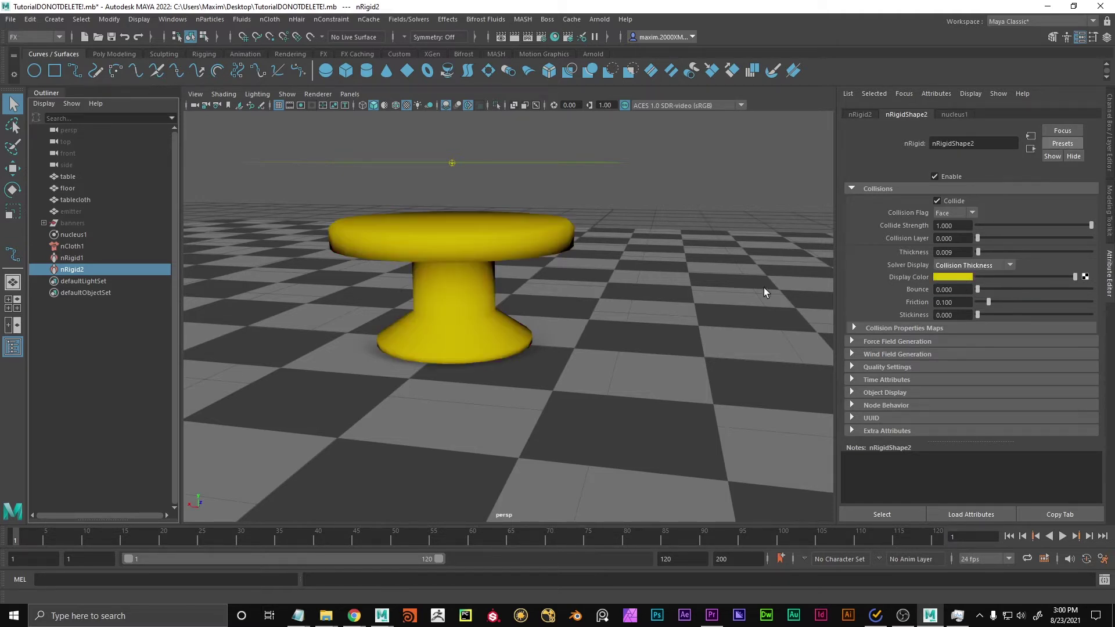
left_click_drag(494, 267, 569, 267, "alt")
left_click_drag(978, 252, 1009, 251)
left_click(1062, 536)
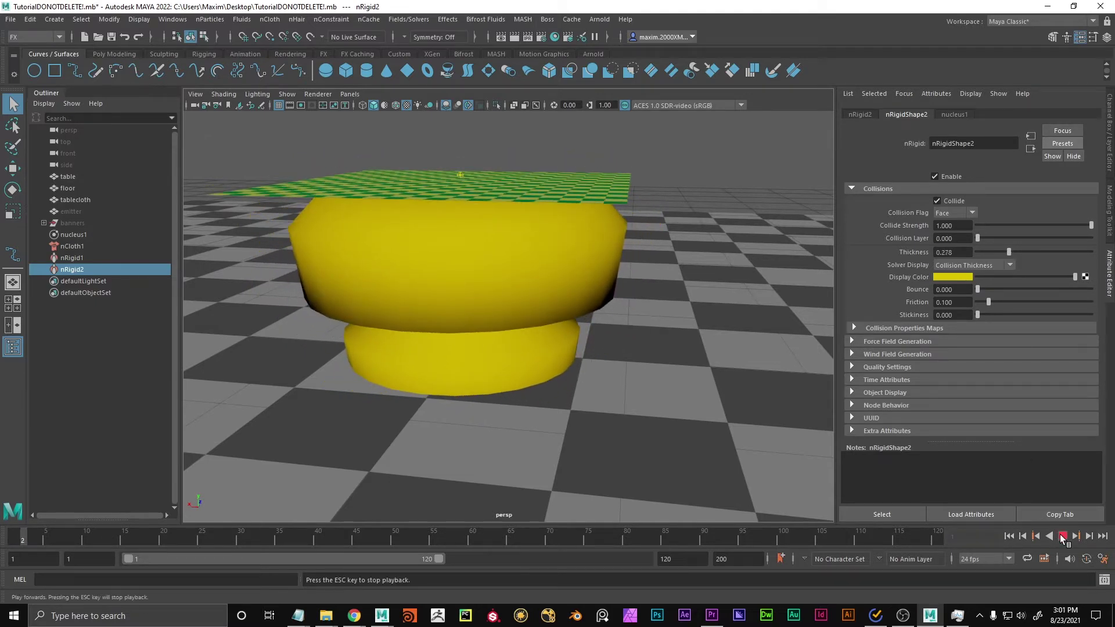
Set nRigid2's Solver Display to Off and replay the tablecloth simulation from the first frame.
left_click(973, 264)
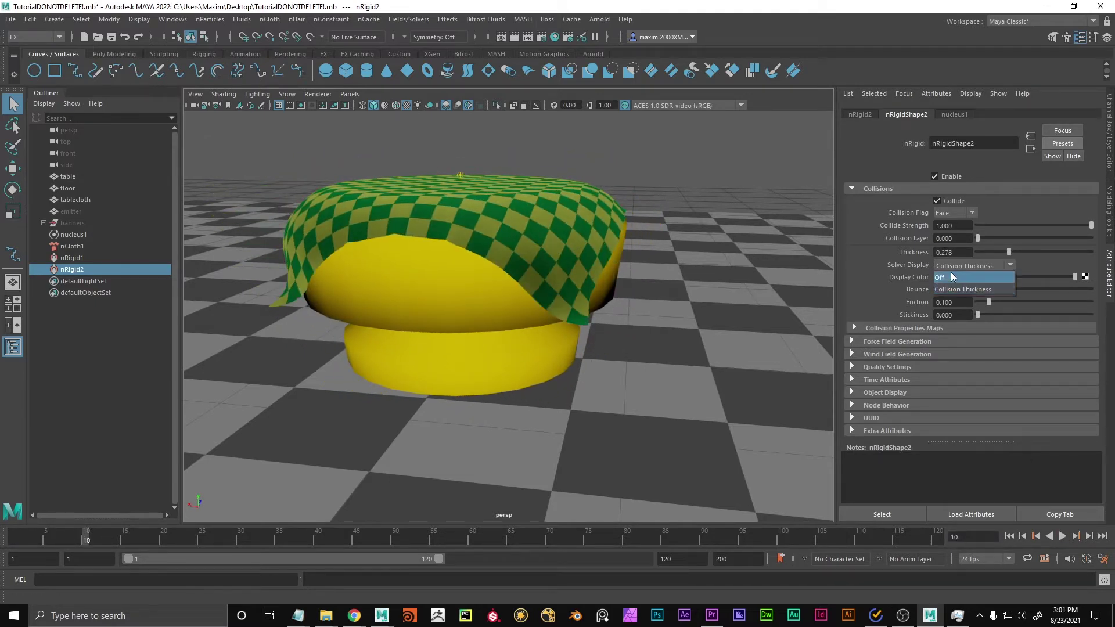
left_click(955, 277)
left_click(1062, 536)
left_click(1010, 536)
left_click(1063, 536)
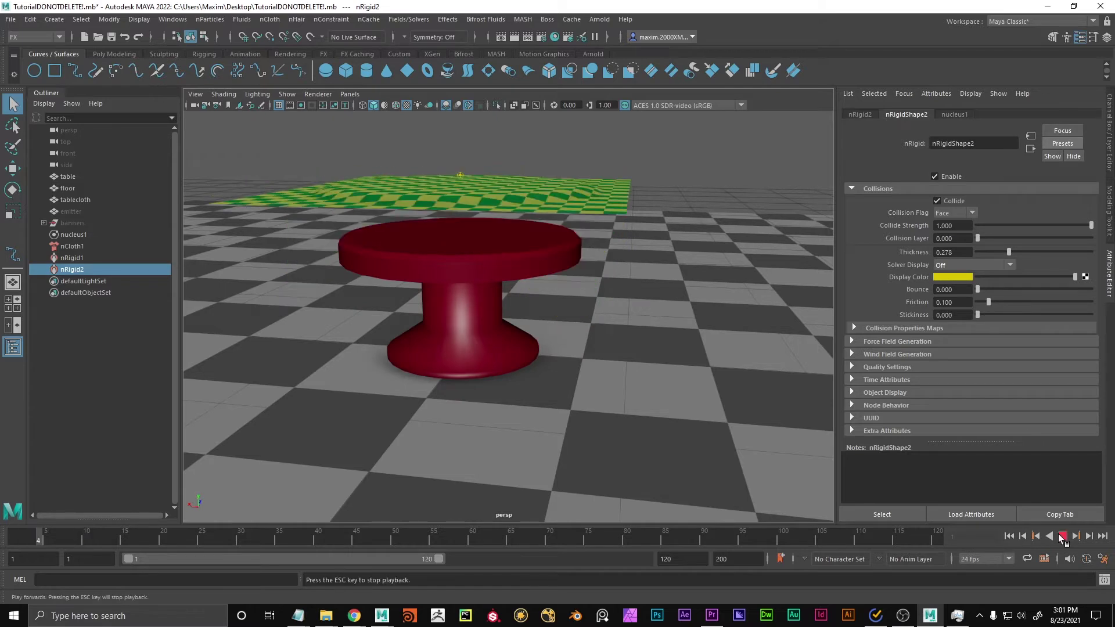
left_click(1062, 537)
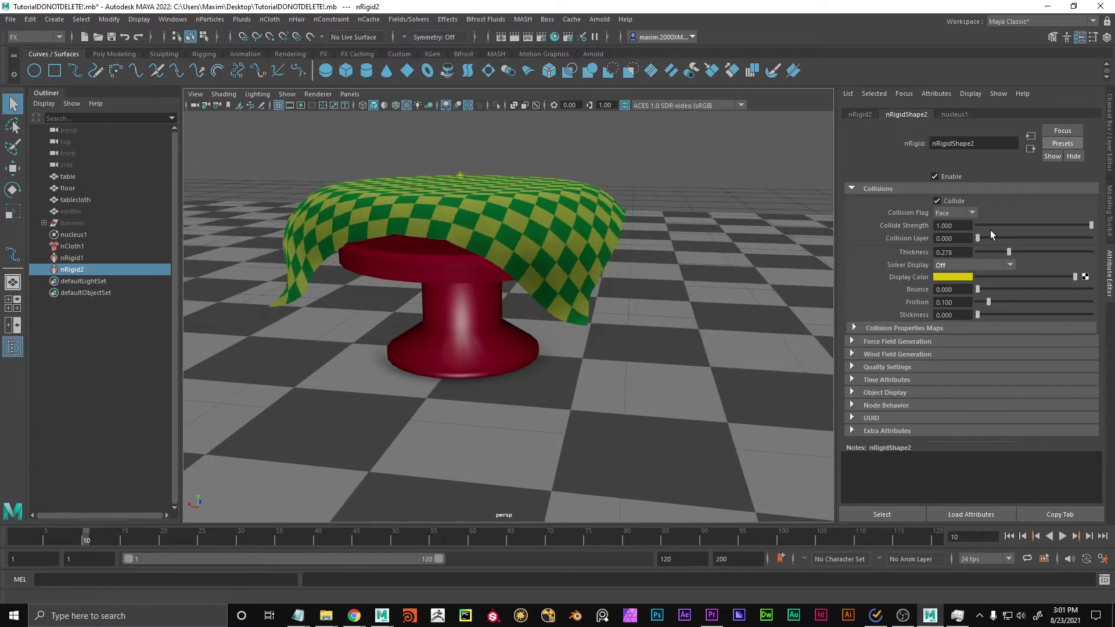
Try a Thickness of -1 on nRigid2, change it to 0.001 and replay the simulation from the first frame.
double_click(955, 253)
type("-1")
key("Return")
left_click(1009, 536)
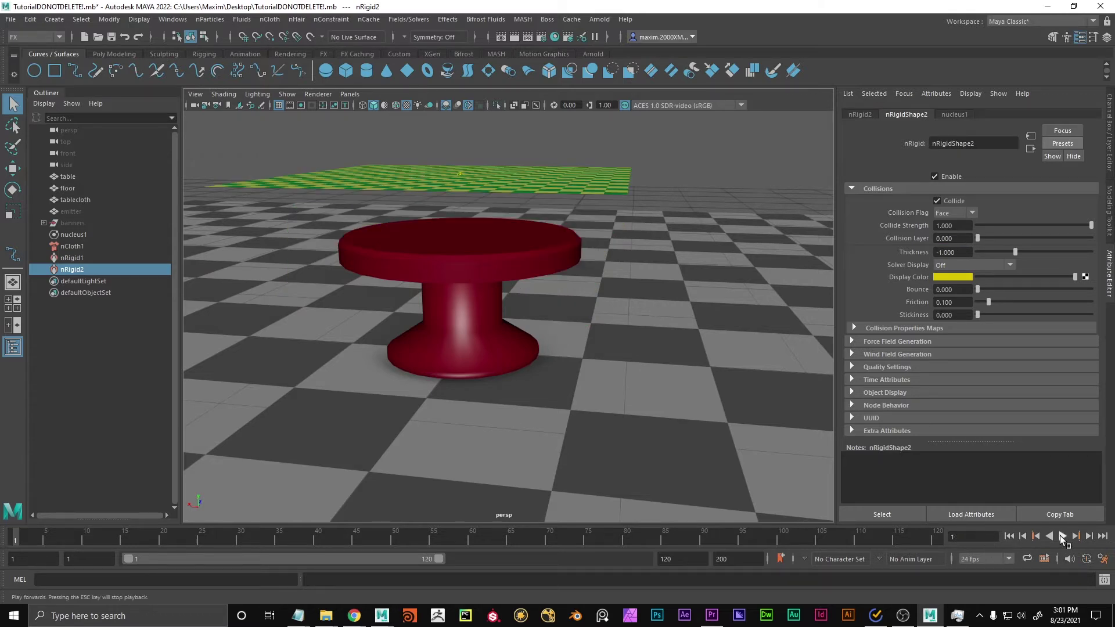
left_click(1063, 536)
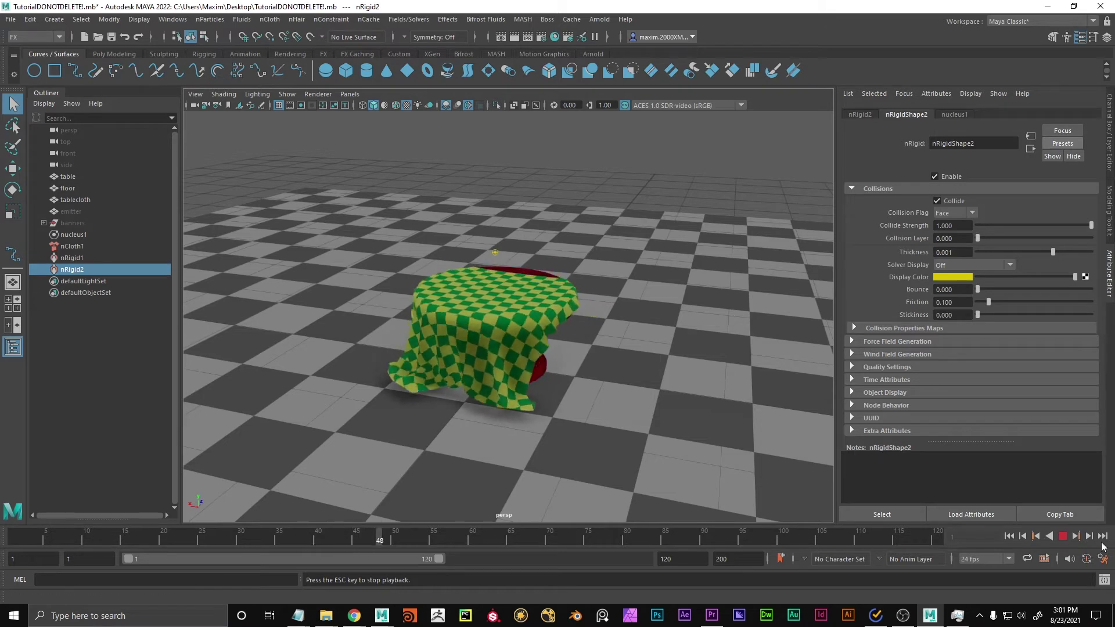
Switch nRigid2's Solver Display to Collision Thickness for a check during playback, and set it back to Off.
left_click(981, 266)
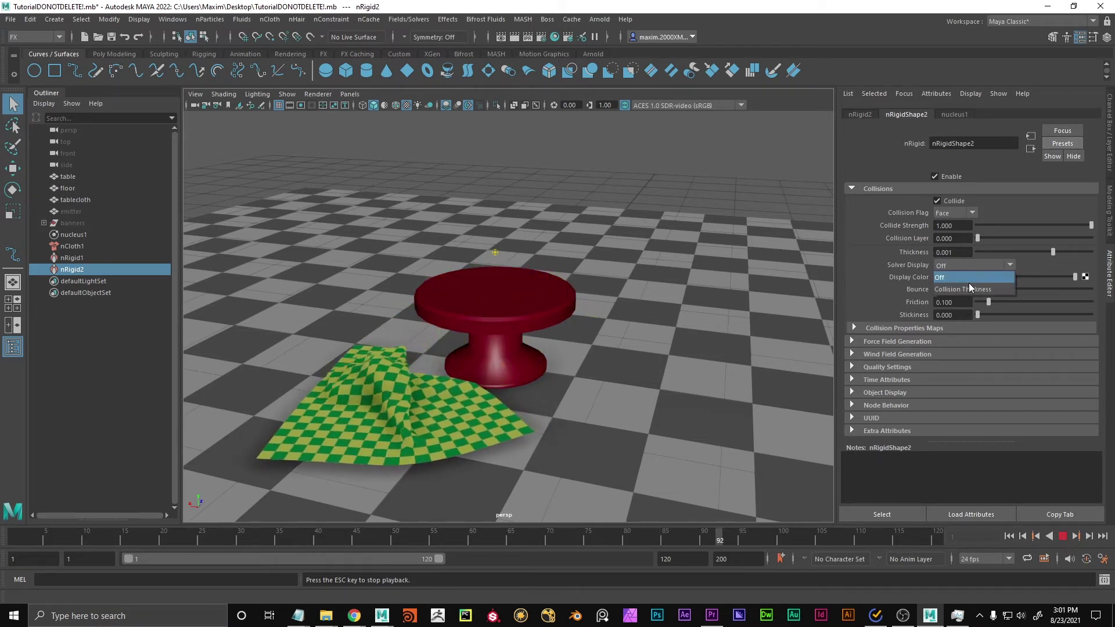
left_click(969, 284)
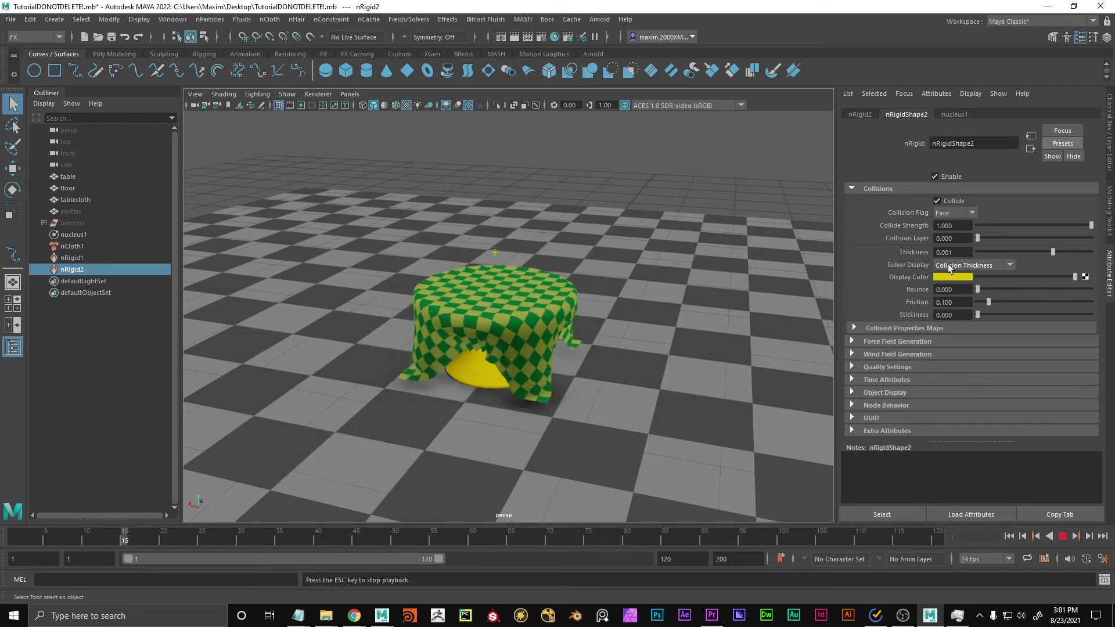
left_click(974, 264)
left_click(953, 278)
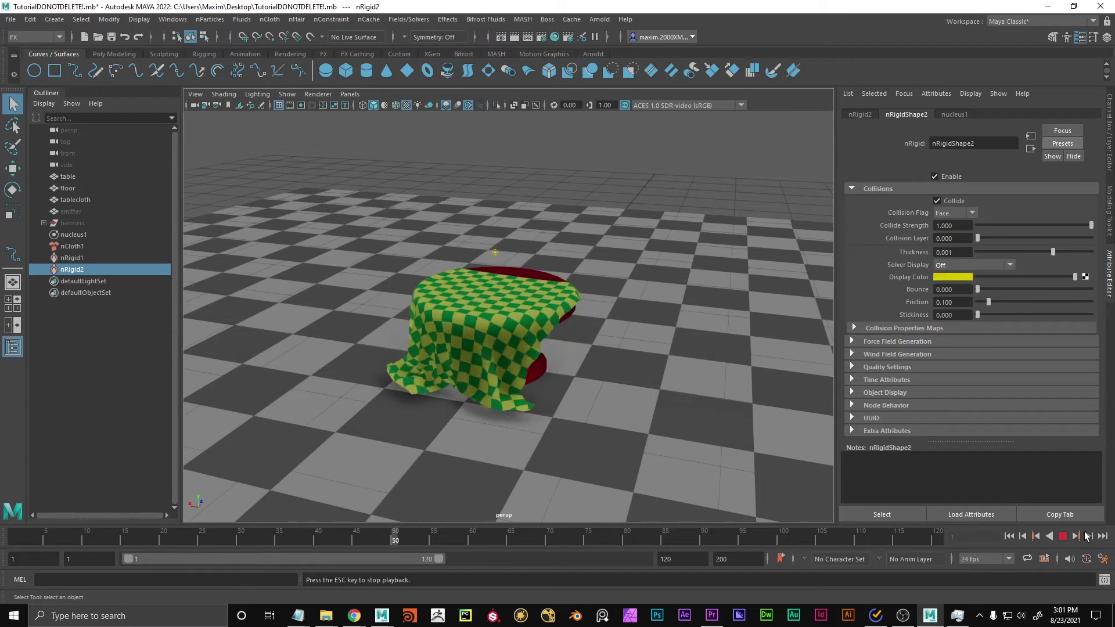
Replay the simulation, stop it to inspect the floor and tablecloth nodes, and return to the first frame.
left_click(1009, 536)
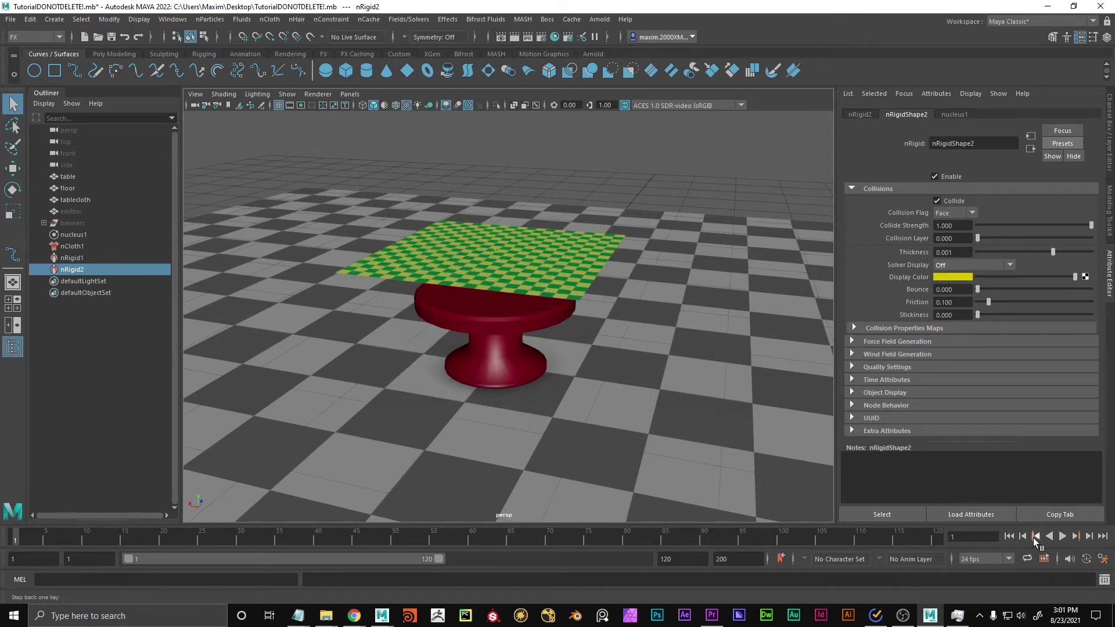
left_click(1062, 536)
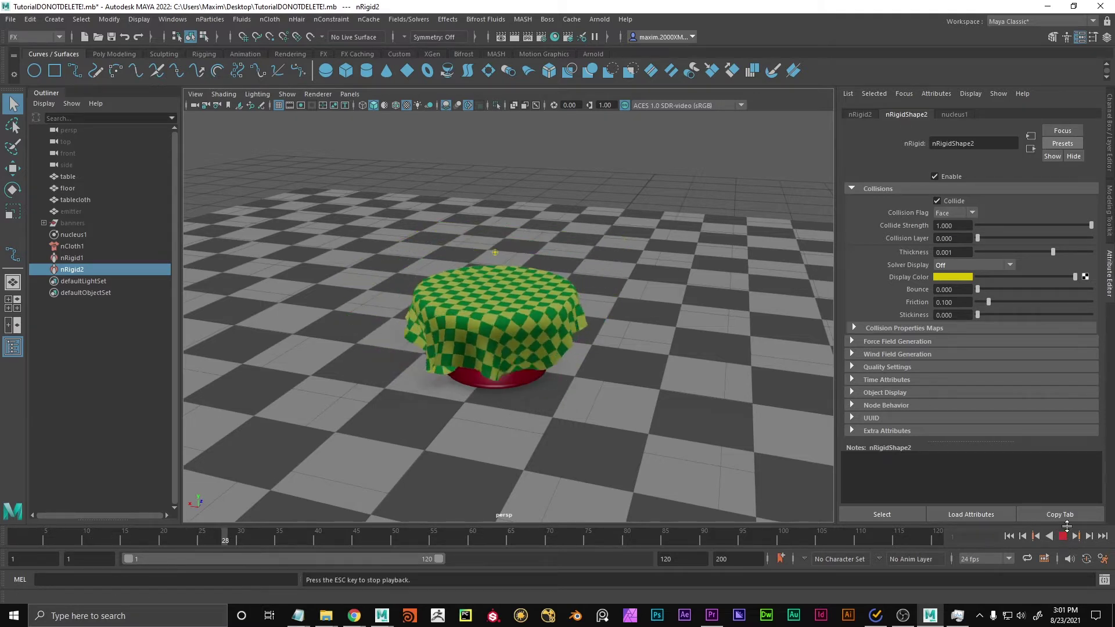
left_click(1062, 536)
left_click(550, 368)
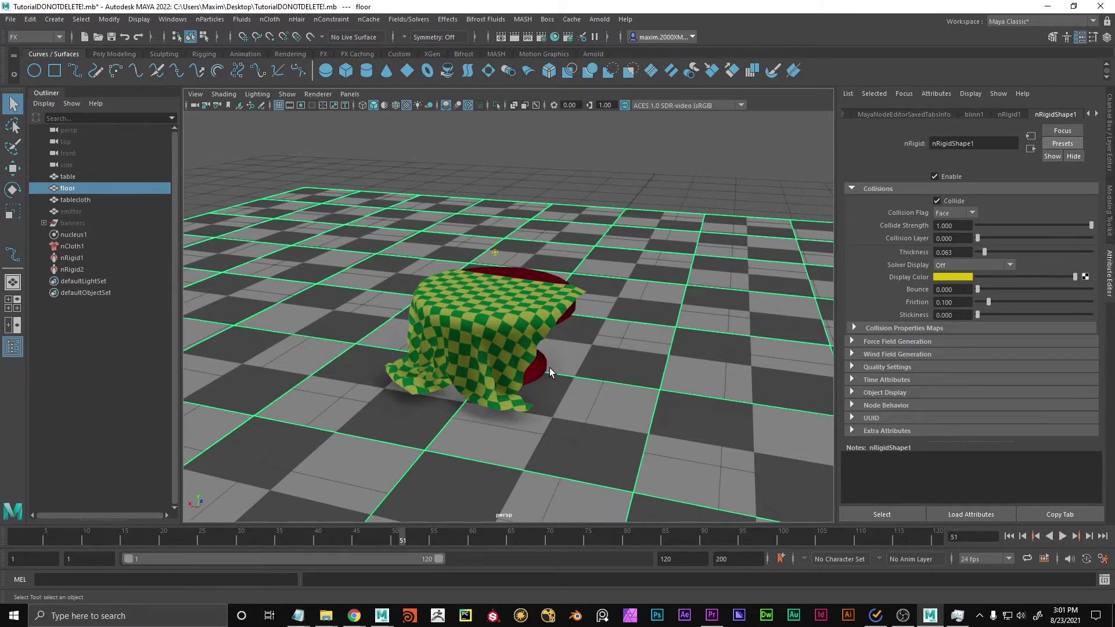
left_click(468, 305)
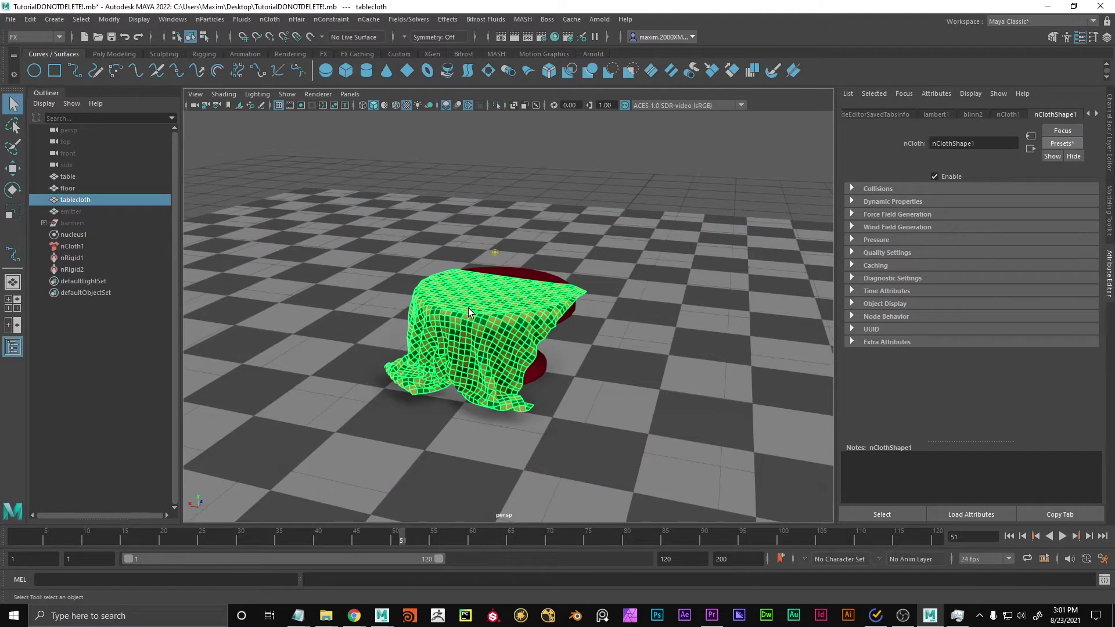
left_click(532, 268)
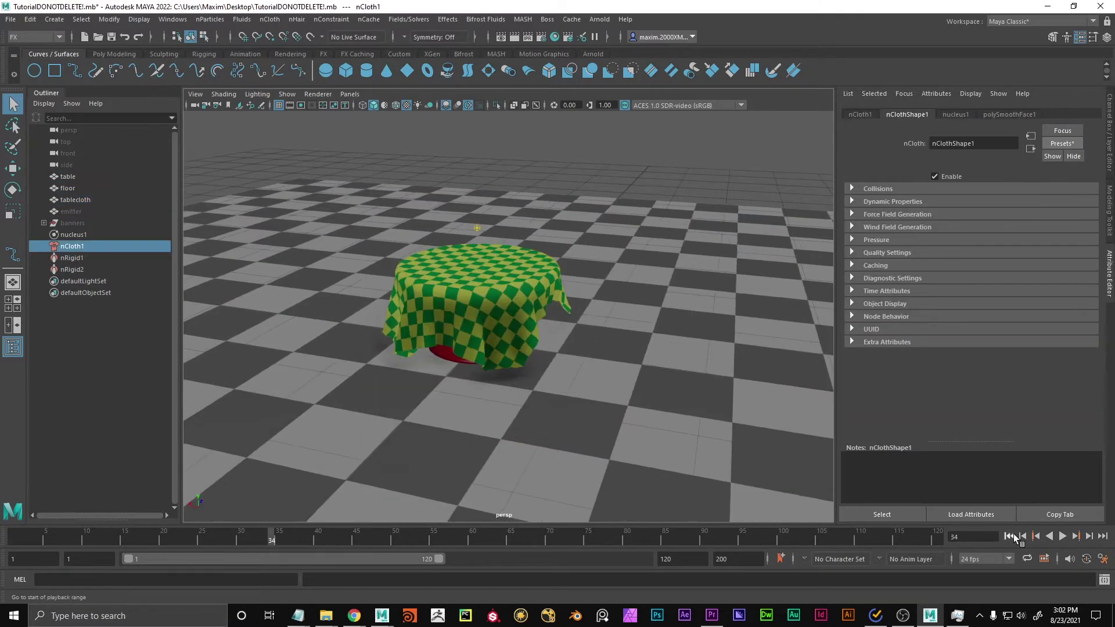
left_click(1010, 536)
Select nCloth1 and expand its Collisions attributes to review settings such as Thickness, Friction and Stickiness.
left_click(93, 246)
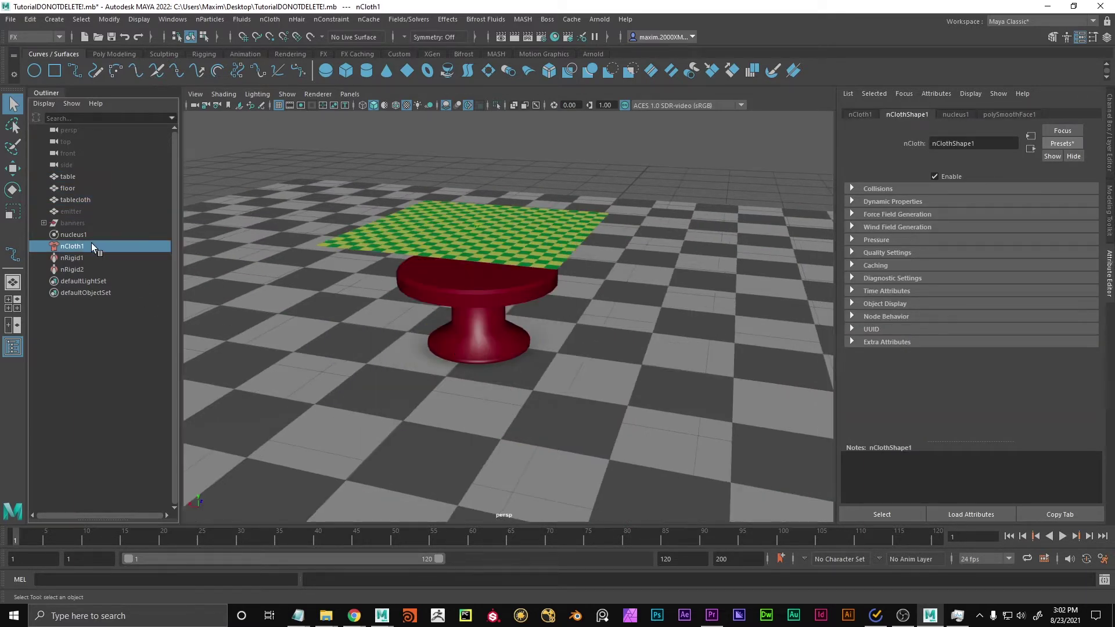
left_click(869, 189)
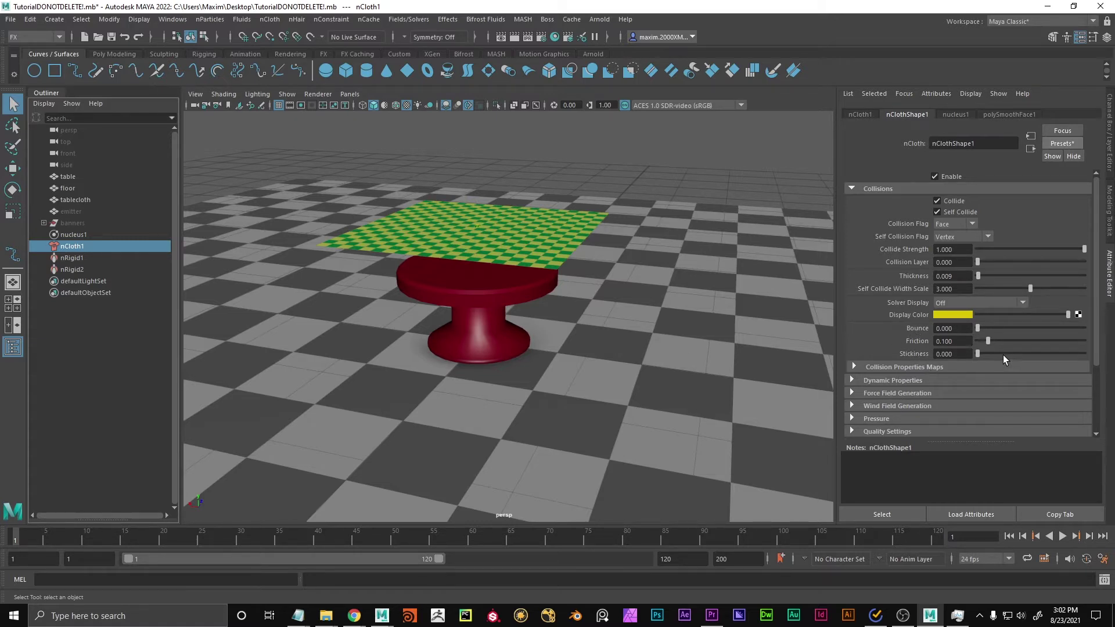
left_click(964, 341)
left_click(76, 248)
Compare the collision attributes of the table's nRigidShape2 with the tablecloth's nClothShape1 by selecting each object in turn.
left_click(471, 285)
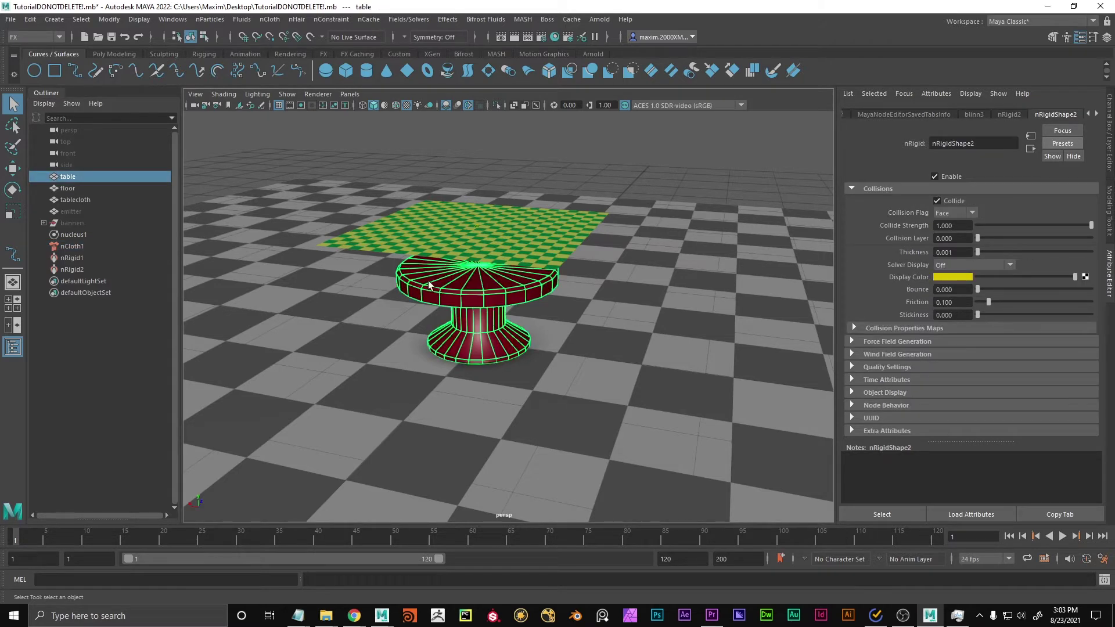
left_click(78, 268)
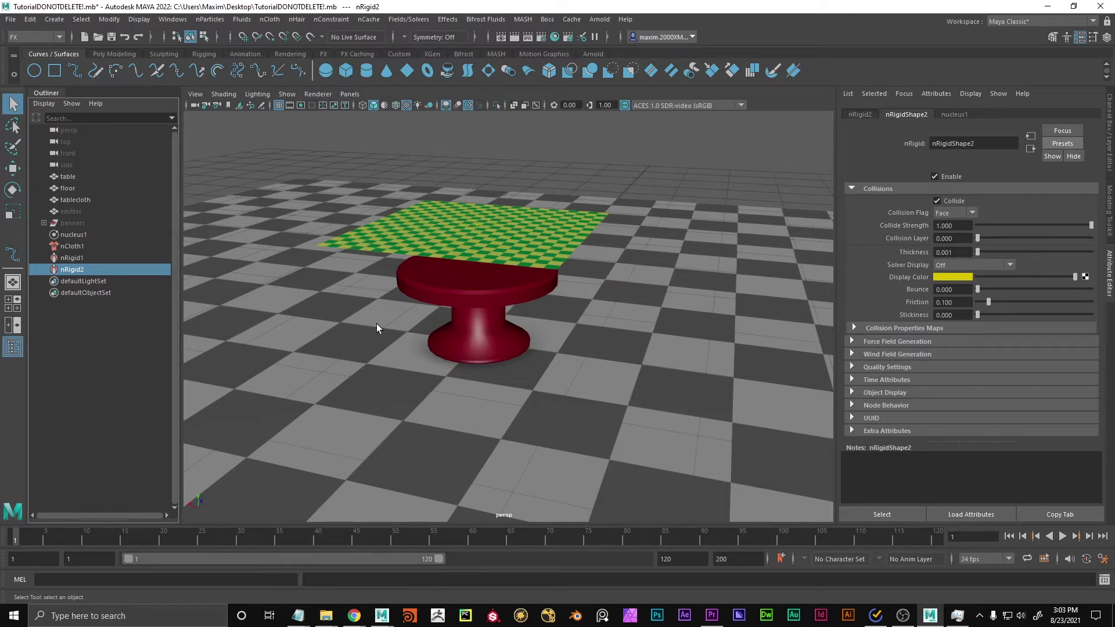
left_click(421, 217)
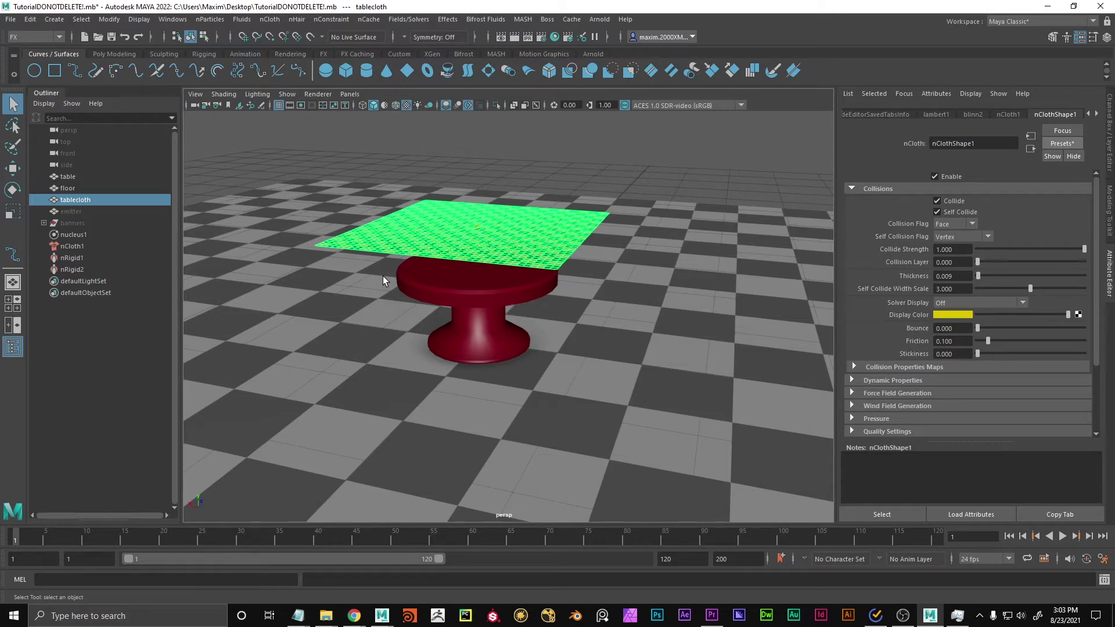
middle_click_drag(386, 278, 463, 307, "alt")
left_click(537, 328)
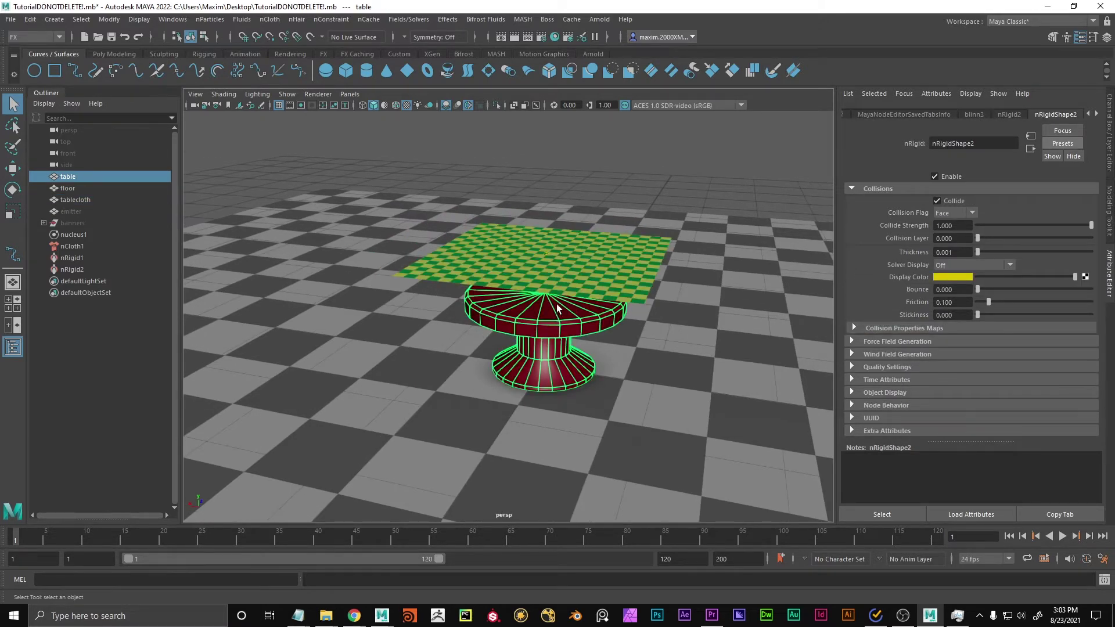
middle_click_drag(557, 304, 587, 301, "alt")
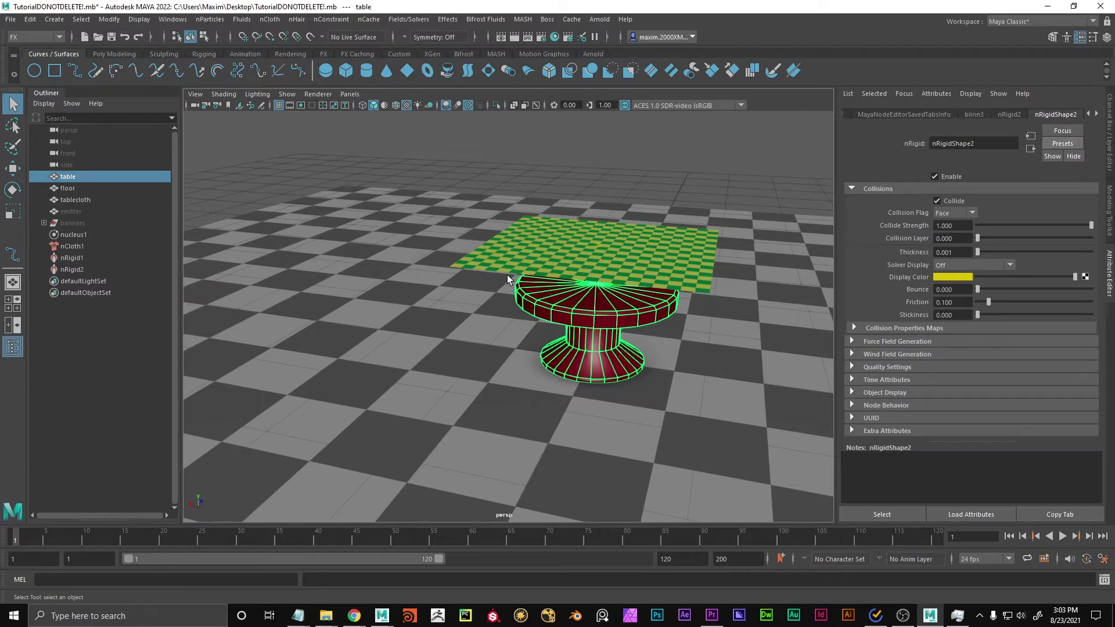
Set the Friction of the table's nRigid2 collider to 0.6 in its Collisions attributes.
left_click(85, 269)
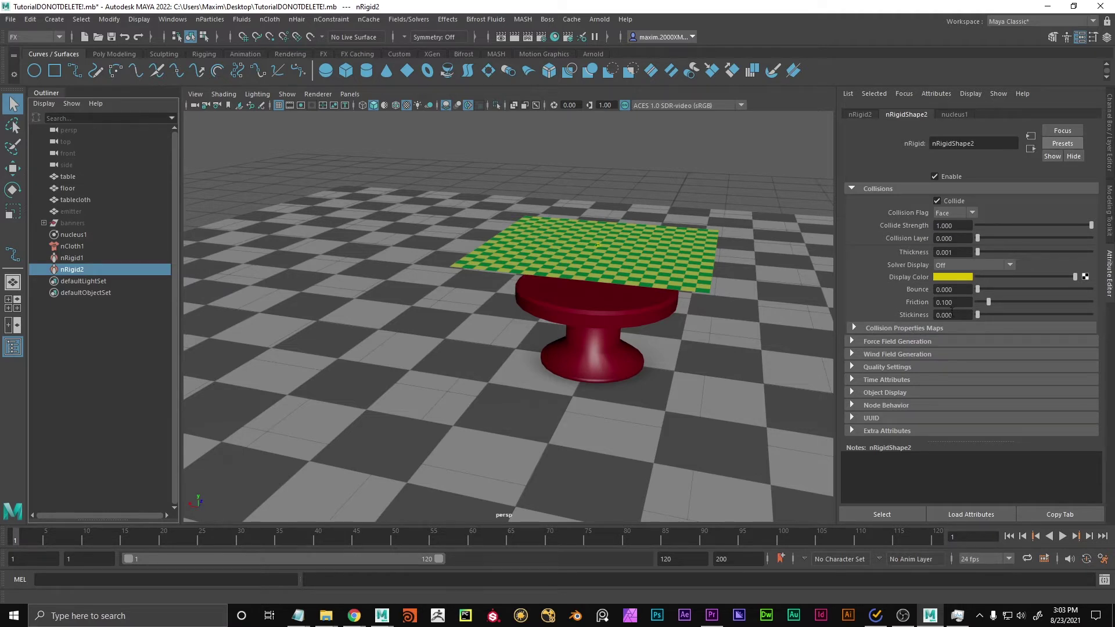
left_click(852, 188)
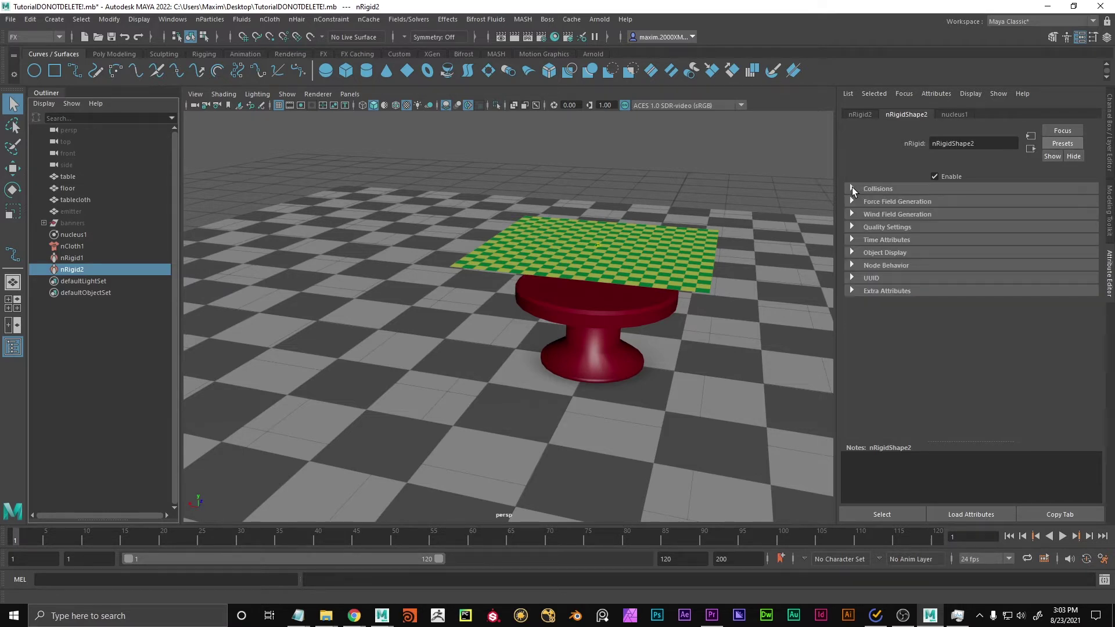
left_click(852, 187)
left_click(958, 302)
key("BackSpace")
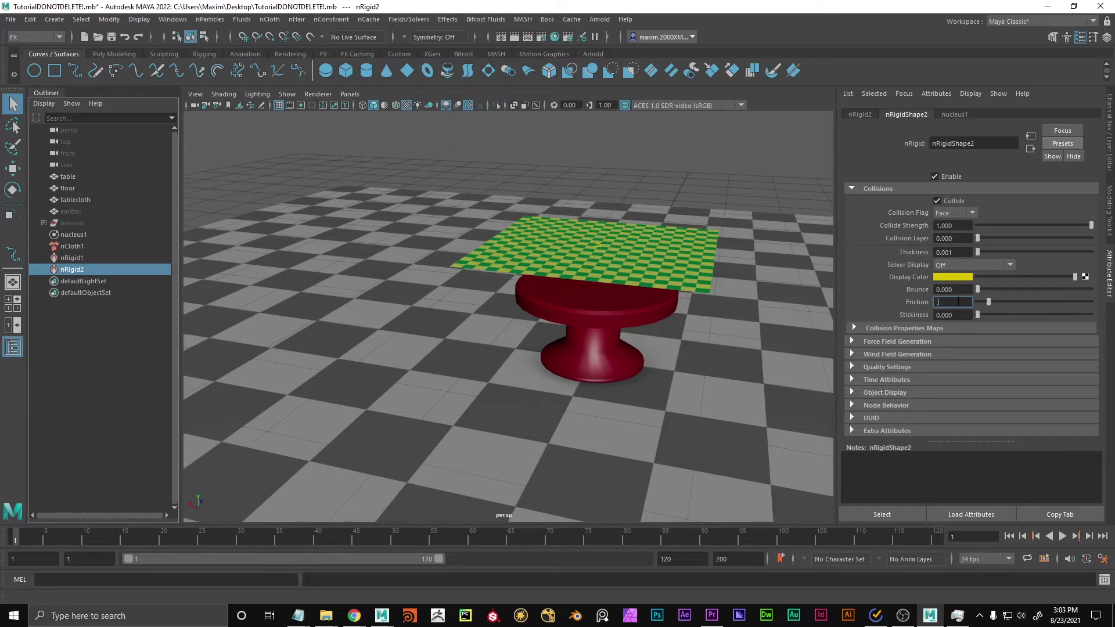
type(".6")
key("Return")
Play the simulation to check the cloth against the new table friction, stop it and return to the first frame.
left_click(1062, 536)
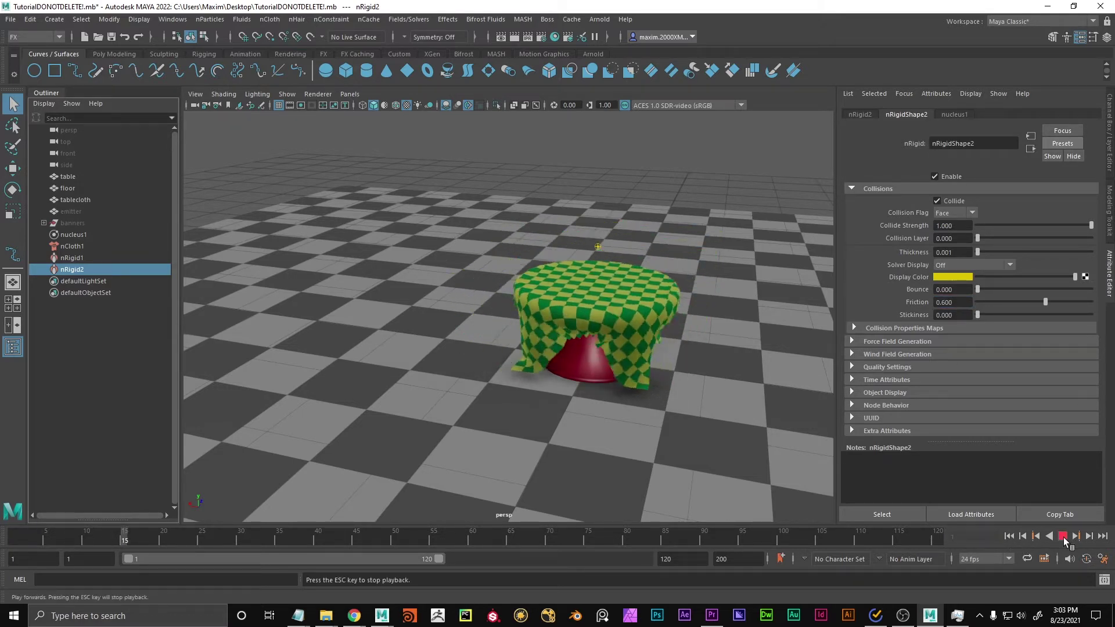
left_click_drag(681, 420, 650, 378, "alt")
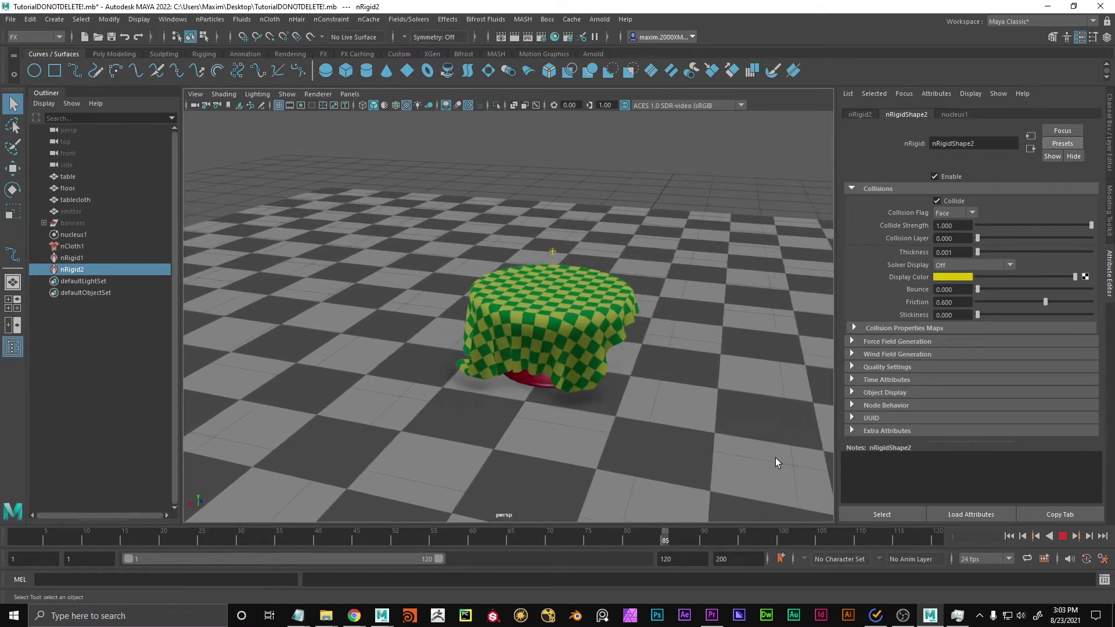
left_click(1063, 536)
left_click(1009, 536)
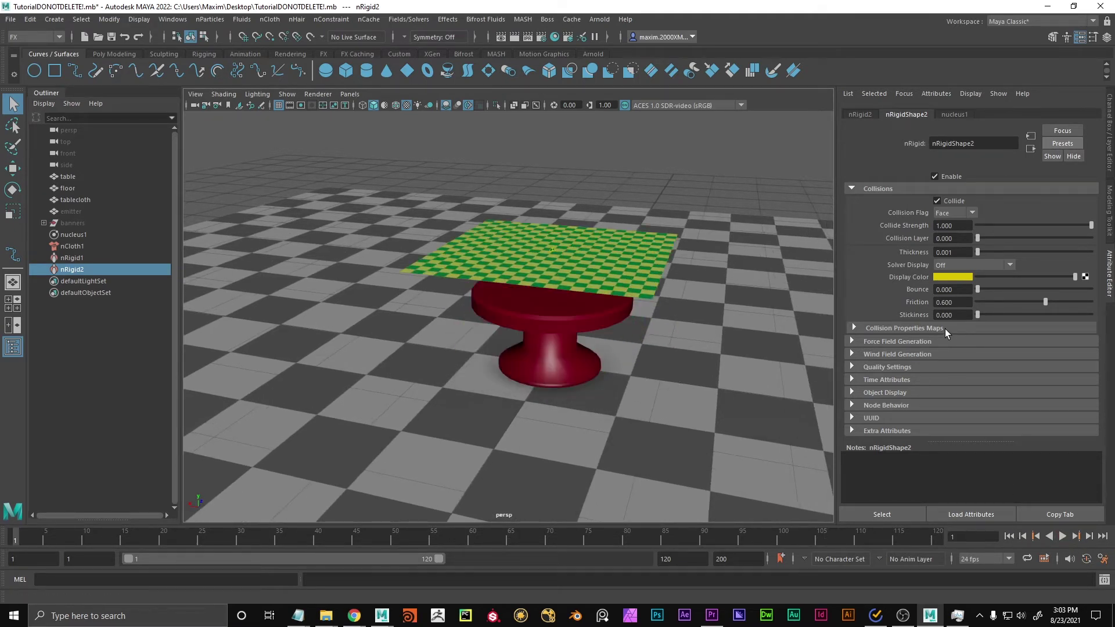
Select the table, display its polygon face normals and inspect them up close between the tabletop and the tablecloth.
left_click(961, 314)
double_click(962, 314)
middle_click_drag(596, 329, 585, 436, "alt")
right_click_drag(584, 435, 640, 434, "alt")
left_click_drag(640, 433, 643, 421, "alt")
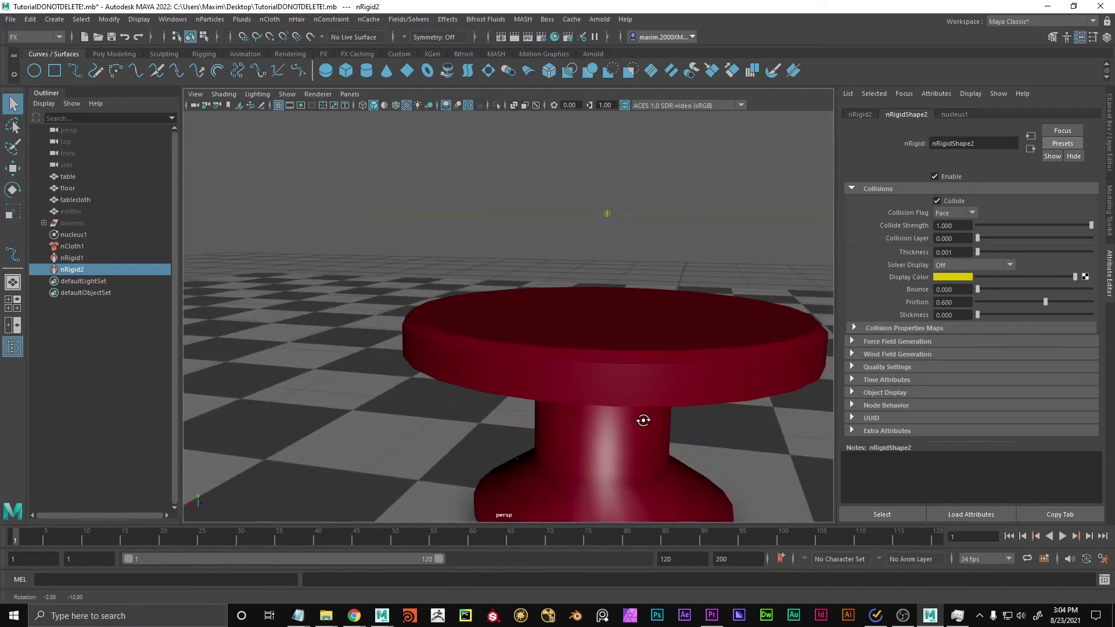
right_click_drag(642, 420, 591, 274, "alt")
left_click(521, 300)
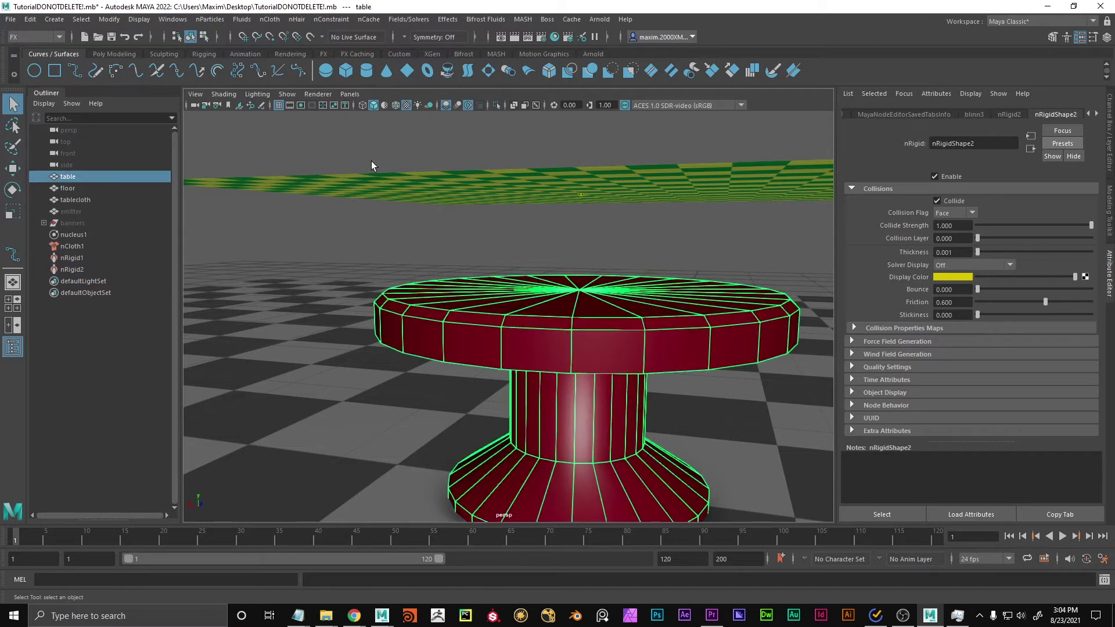
left_click(135, 18)
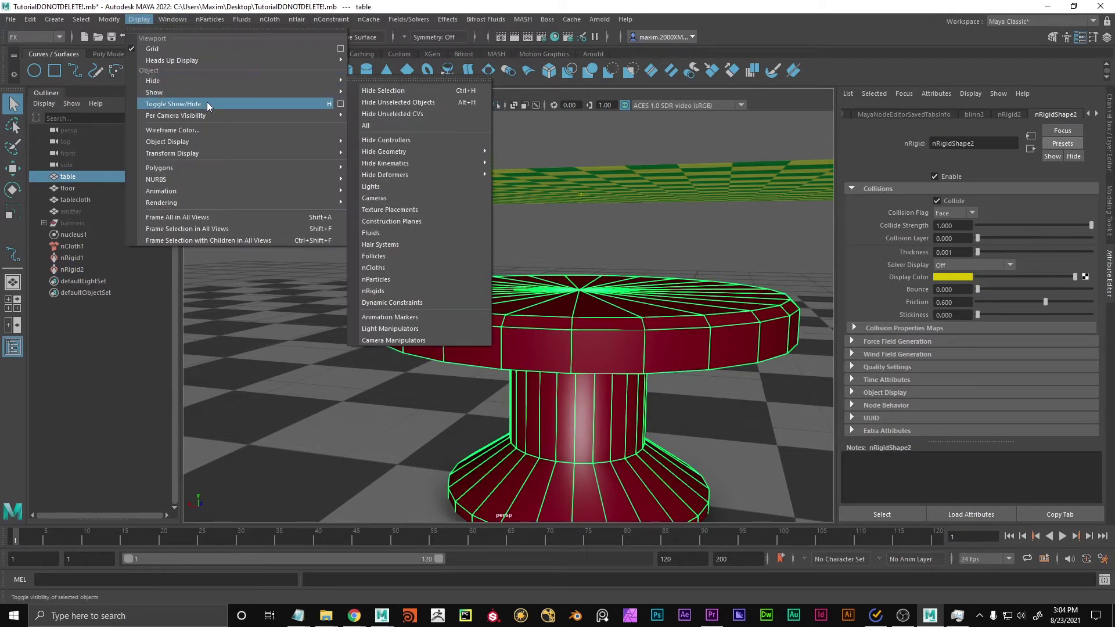
mouse_move(207, 181)
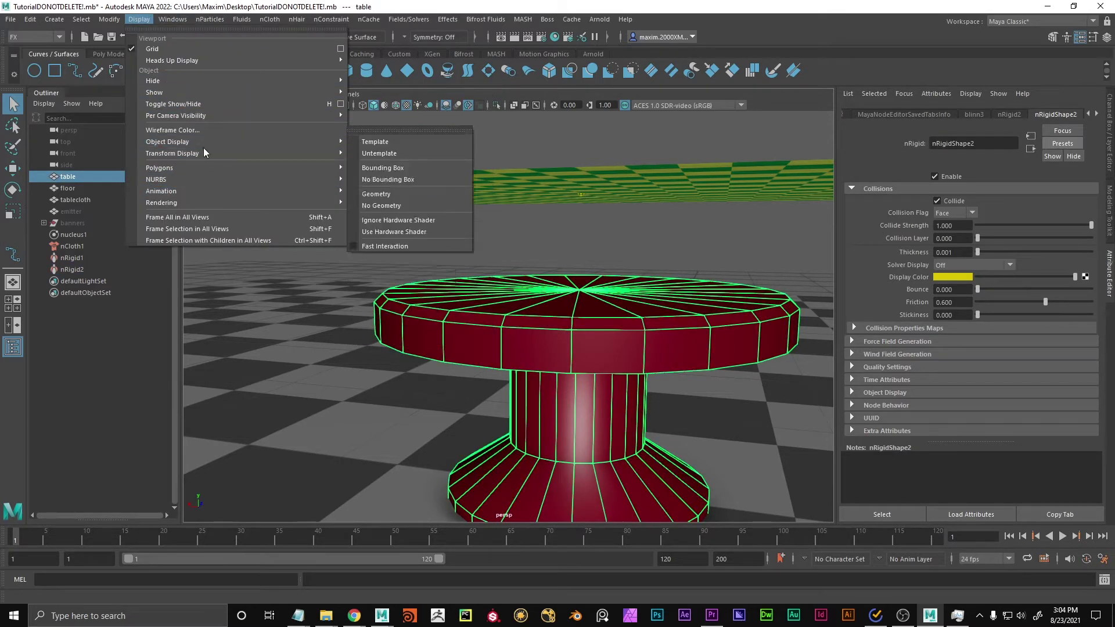
mouse_move(232, 167)
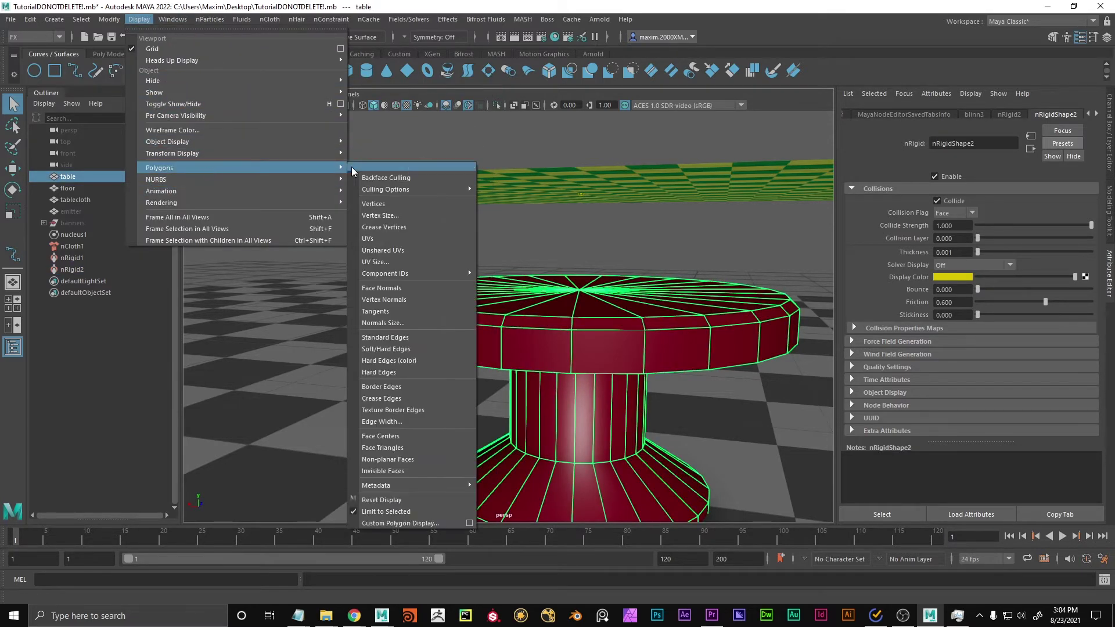
left_click(398, 288)
left_click_drag(553, 334, 576, 303, "alt")
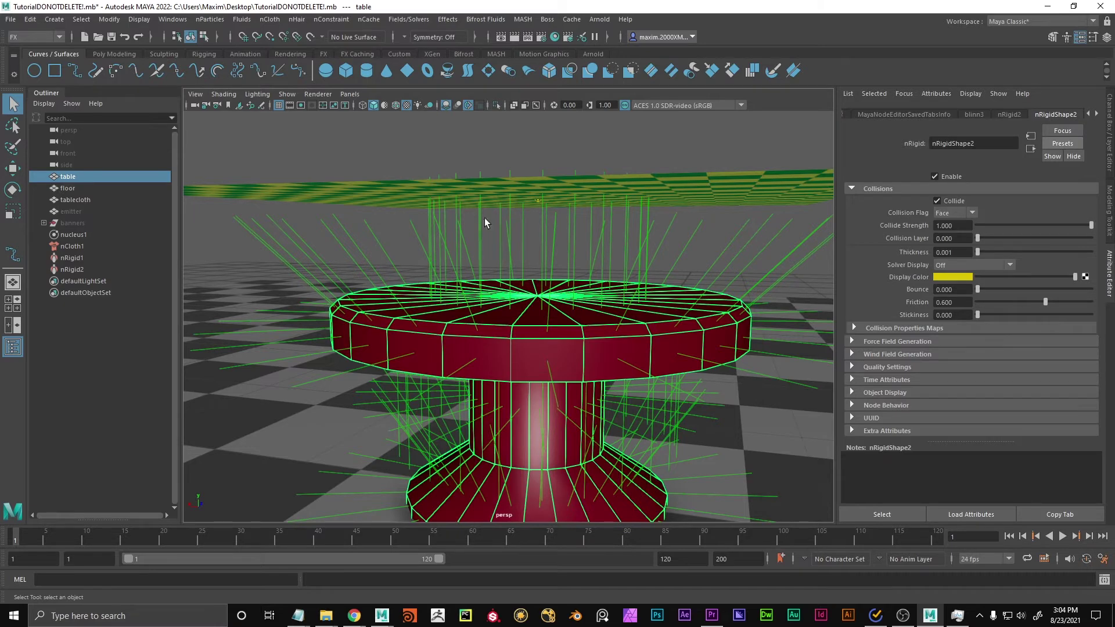
middle_click_drag(485, 219, 500, 254, "alt")
right_click_drag(500, 253, 517, 273, "alt")
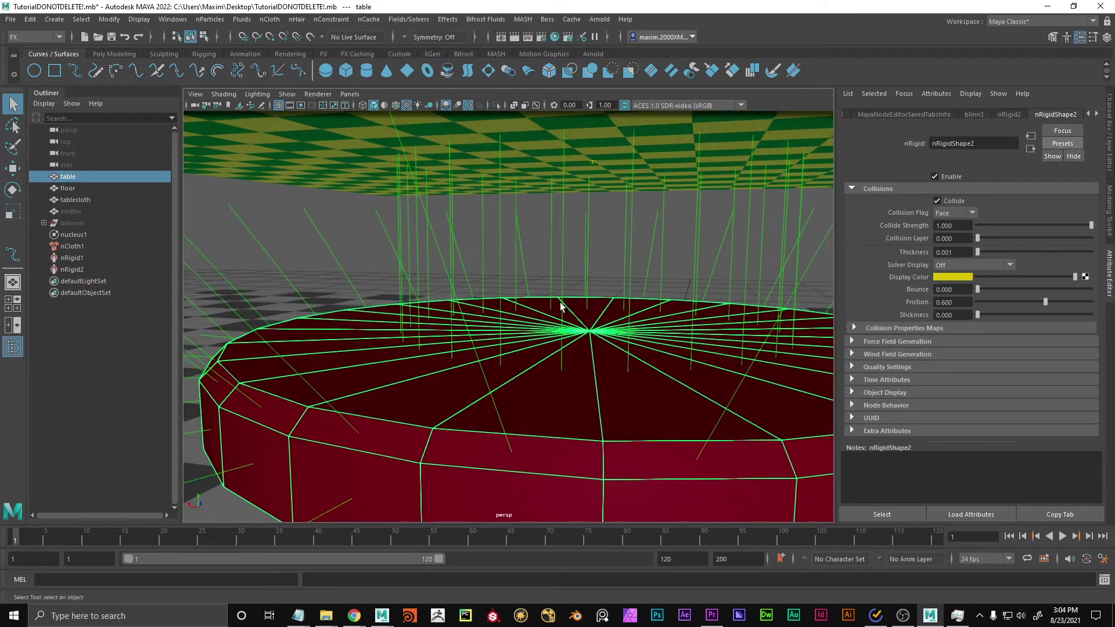
Set the Stickiness of the tablecloth's nClothShape1 to 0.1.
left_click(324, 155)
scroll(581, 313, "down", 5)
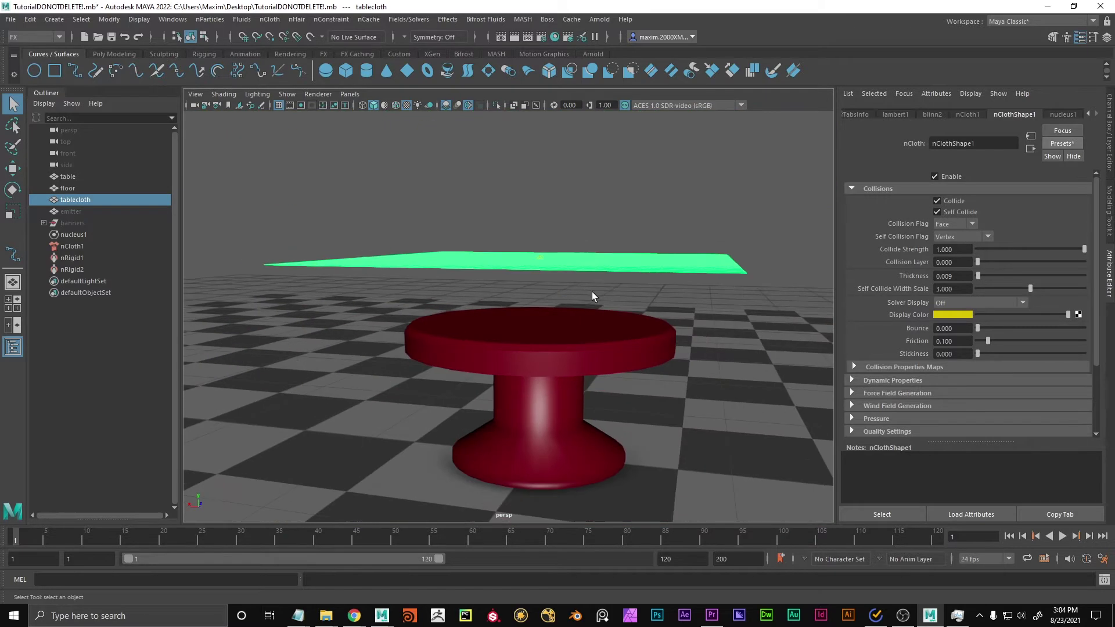
left_click(958, 354)
type("0.1")
key("Return")
Play the simulation with the sticky tablecloth and stop it at about frame 57 once the cloth has draped.
left_click_drag(698, 310, 550, 259, "alt")
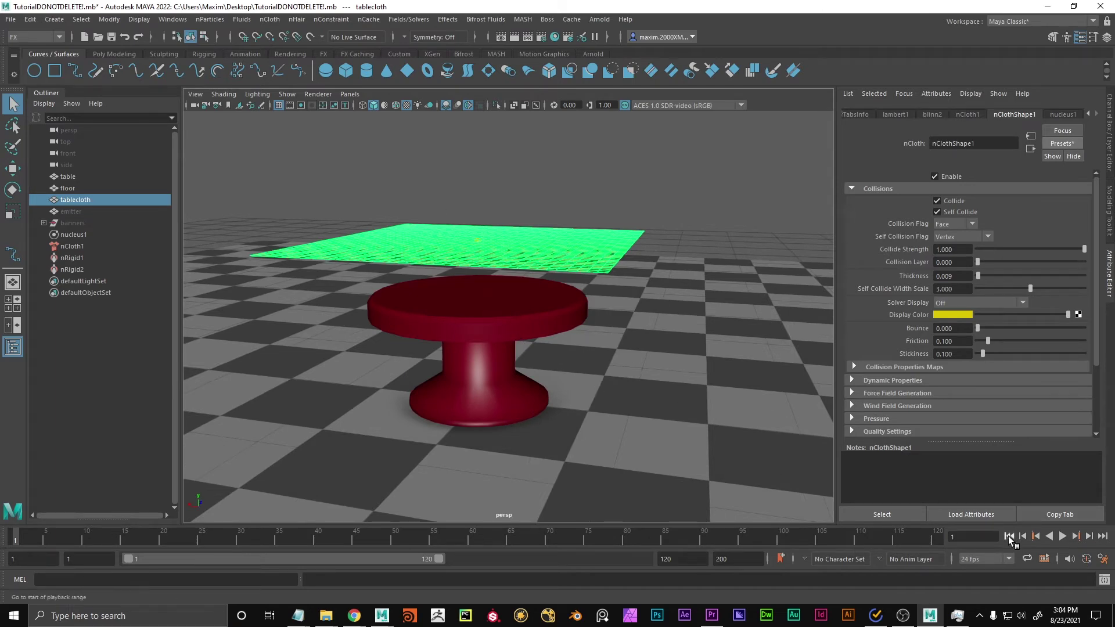
left_click(1062, 536)
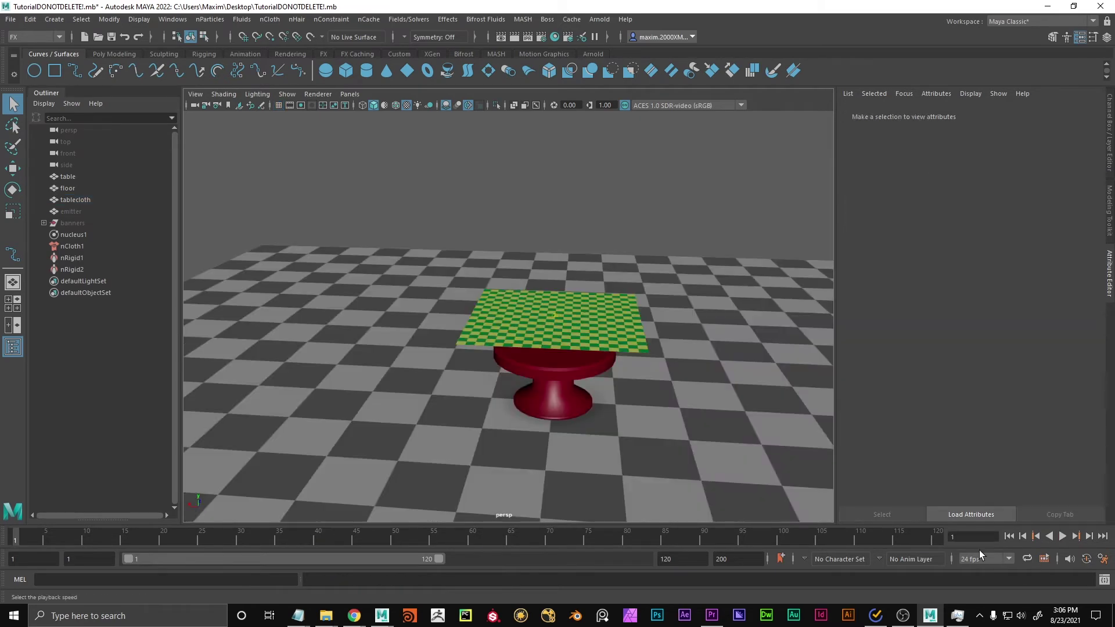
left_click(1063, 536)
middle_click_drag(456, 390, 414, 356, "alt")
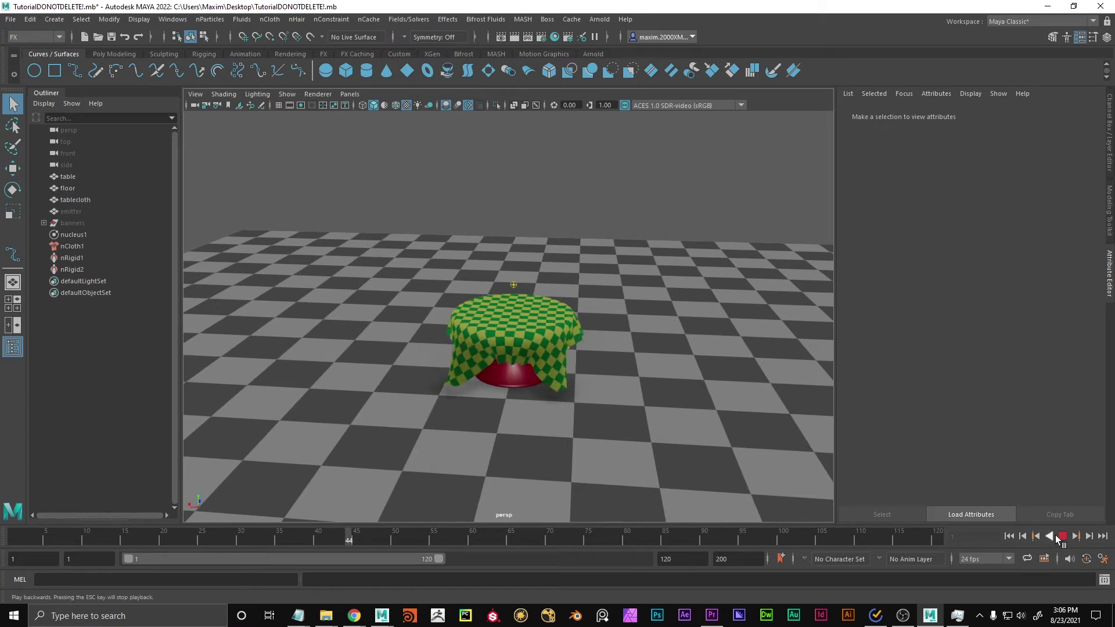
key("Escape")
Duplicate the draped tablecloth and move the copy sideways along the X axis, clear of the table.
left_click(479, 325)
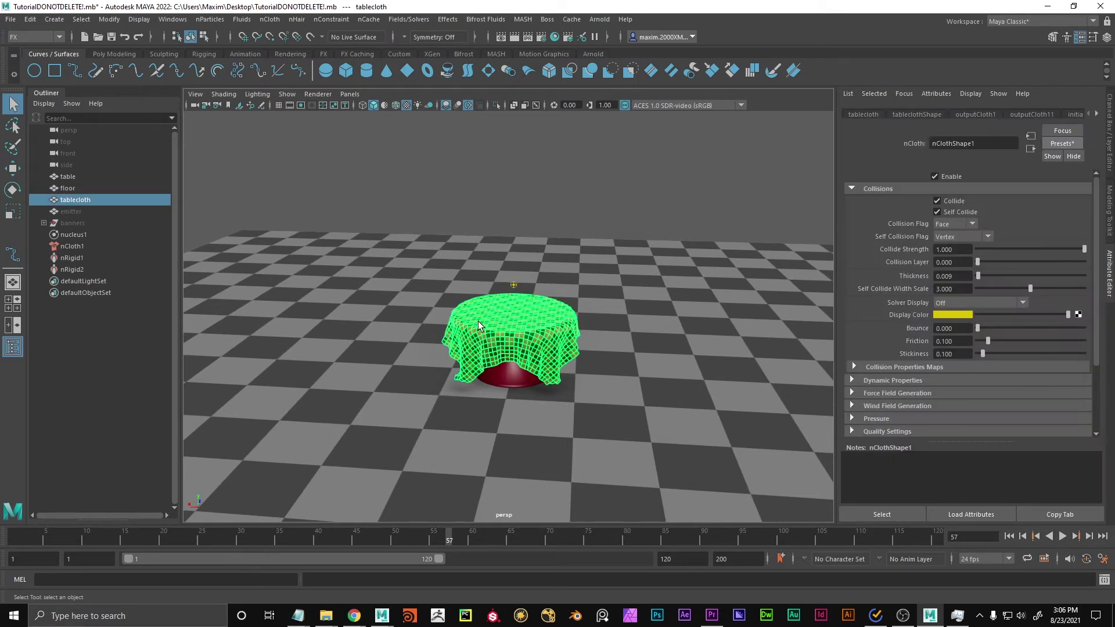
right_click_drag(599, 267, 714, 371, "alt")
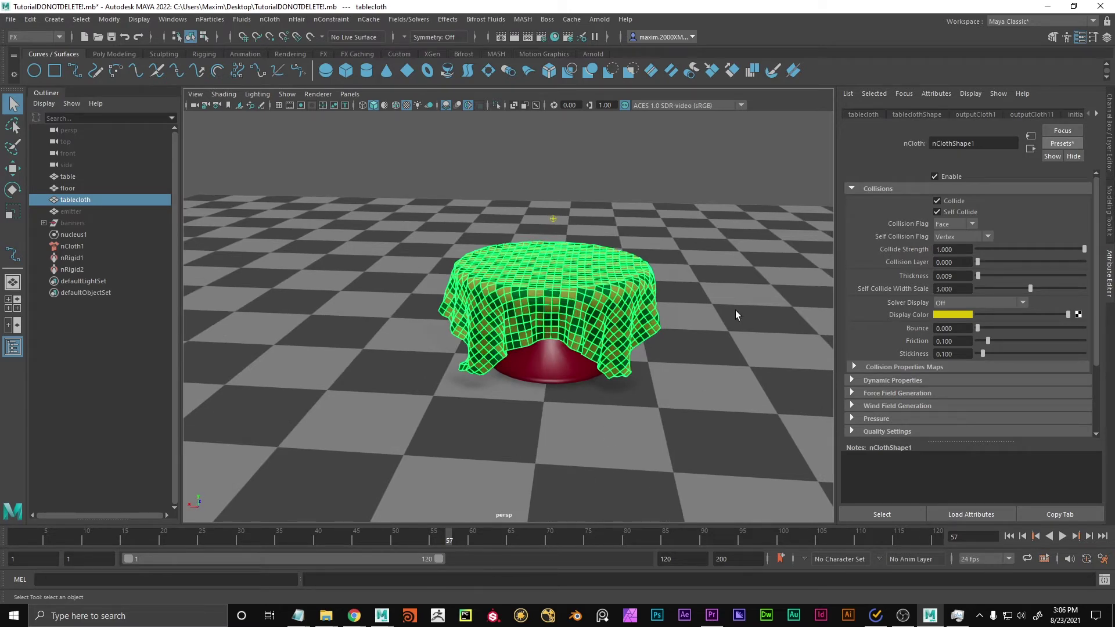
right_click_drag(611, 367, 577, 339, "alt")
left_click(123, 55)
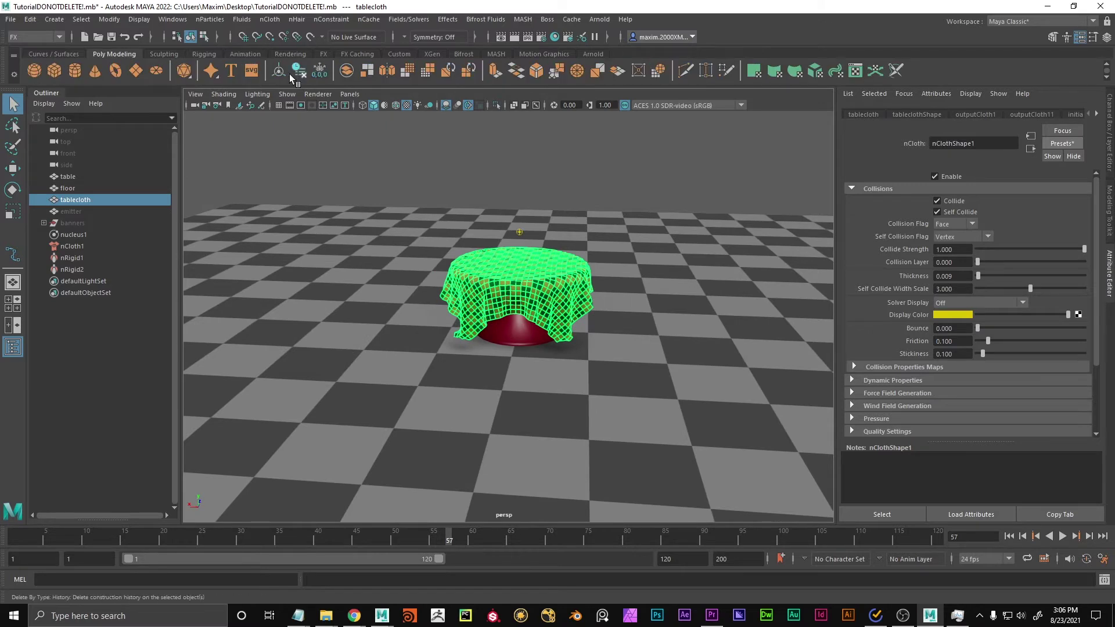
key("ctrl+d")
key("w")
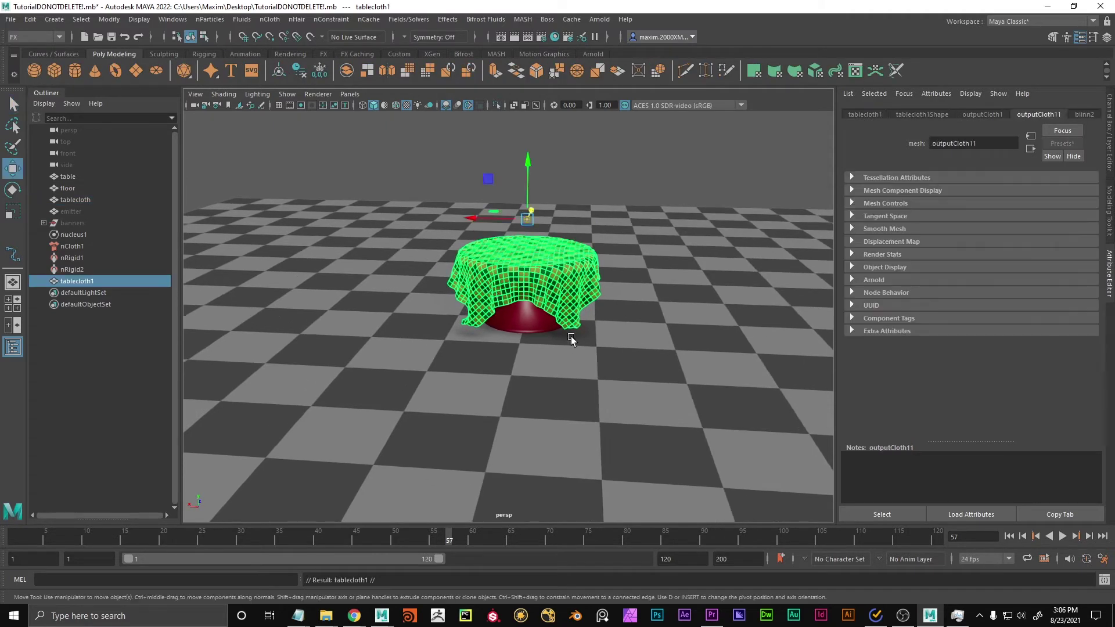
left_click_drag(482, 217, 300, 216)
left_click(490, 173)
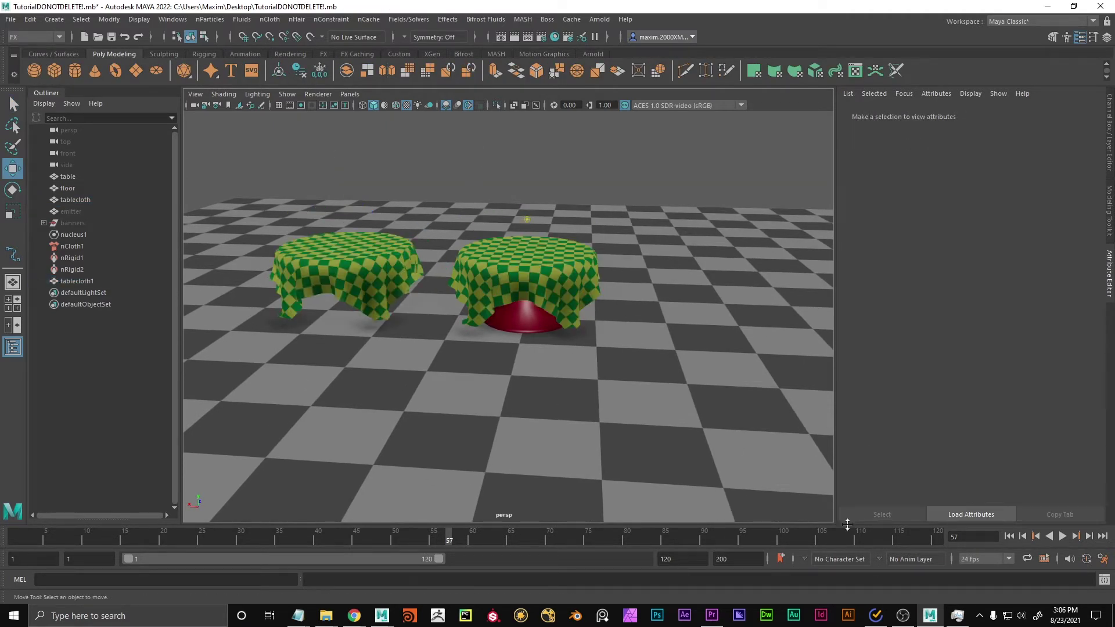
Replay the simulation from the first frame, compare the draping with the static copy, and stop at about frame 70.
left_click(1009, 536)
left_click(1063, 536)
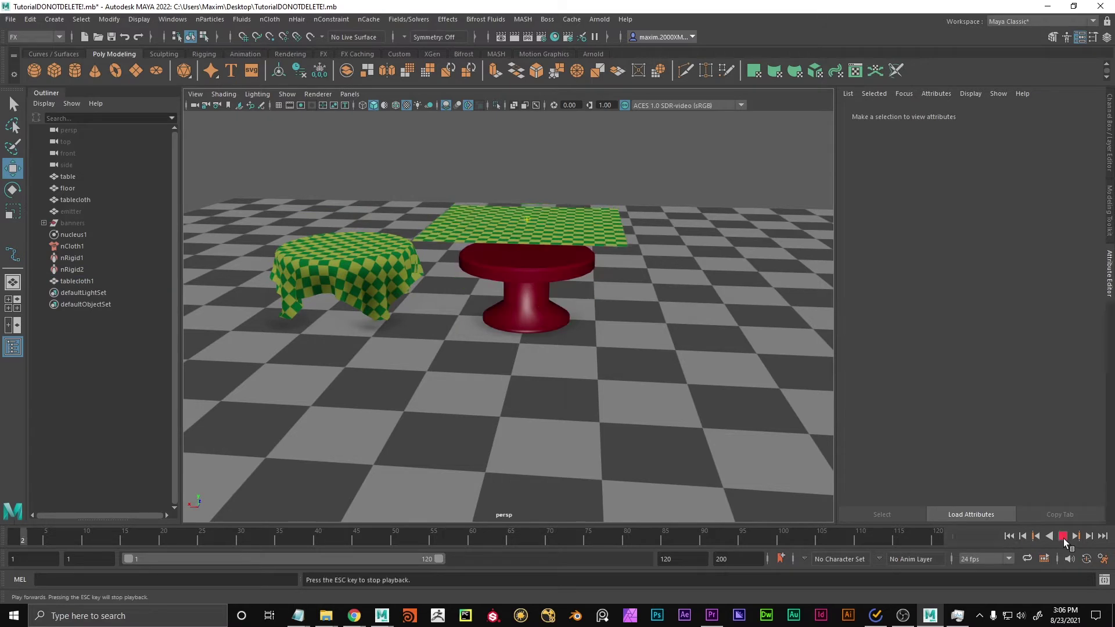
key("q")
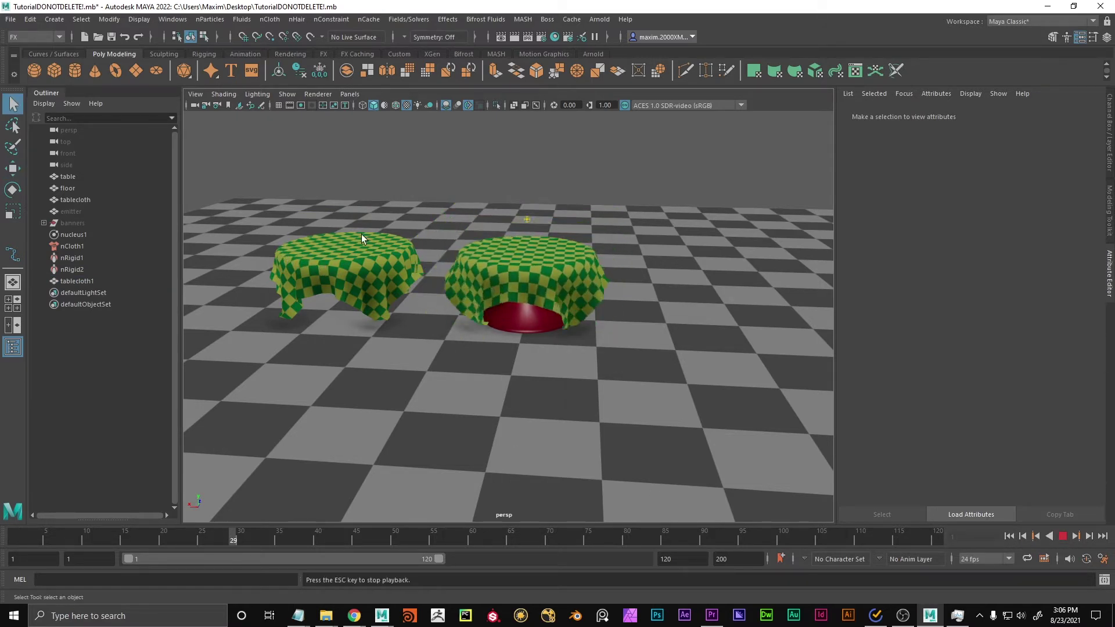
middle_click_drag(398, 311, 529, 318, "alt")
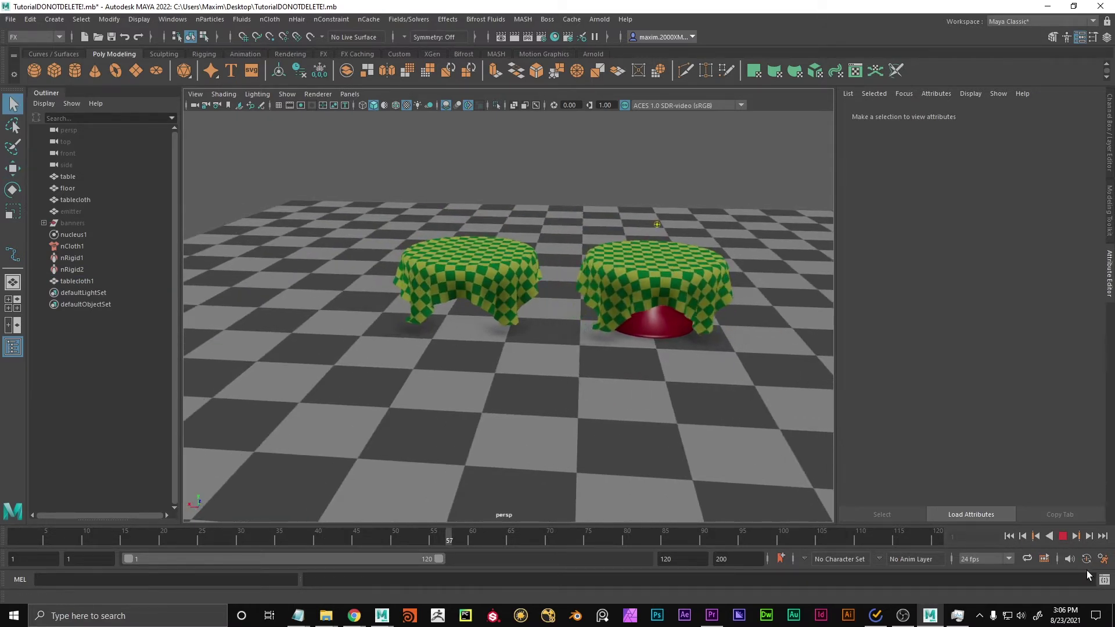
left_click(1063, 537)
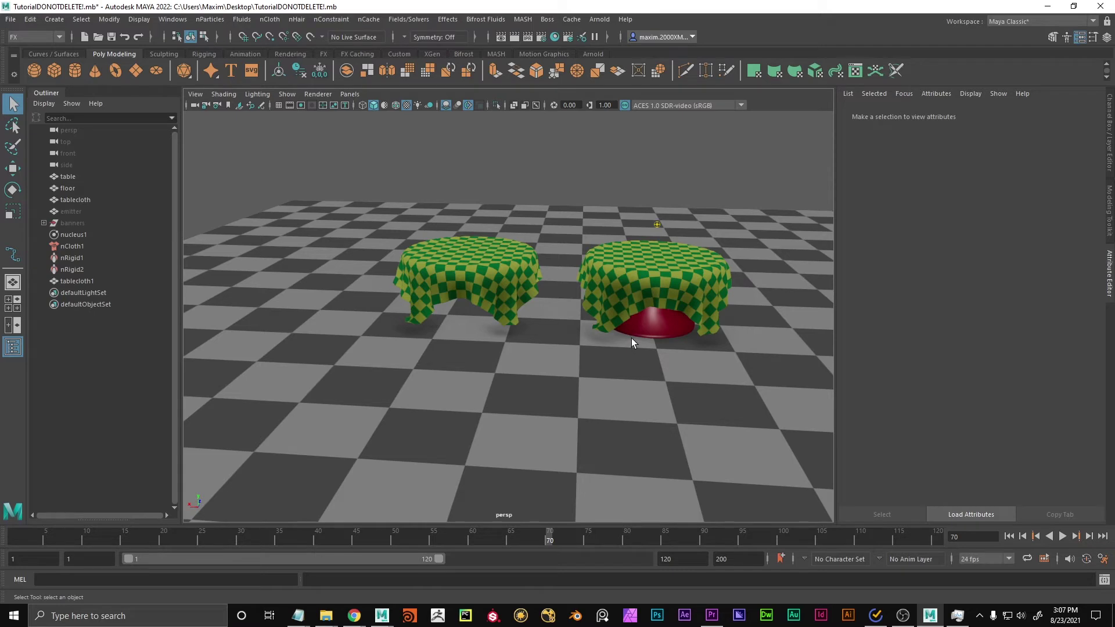
Frame the duplicated tablecloth and examine its folds and surface from several angles.
left_click(507, 254)
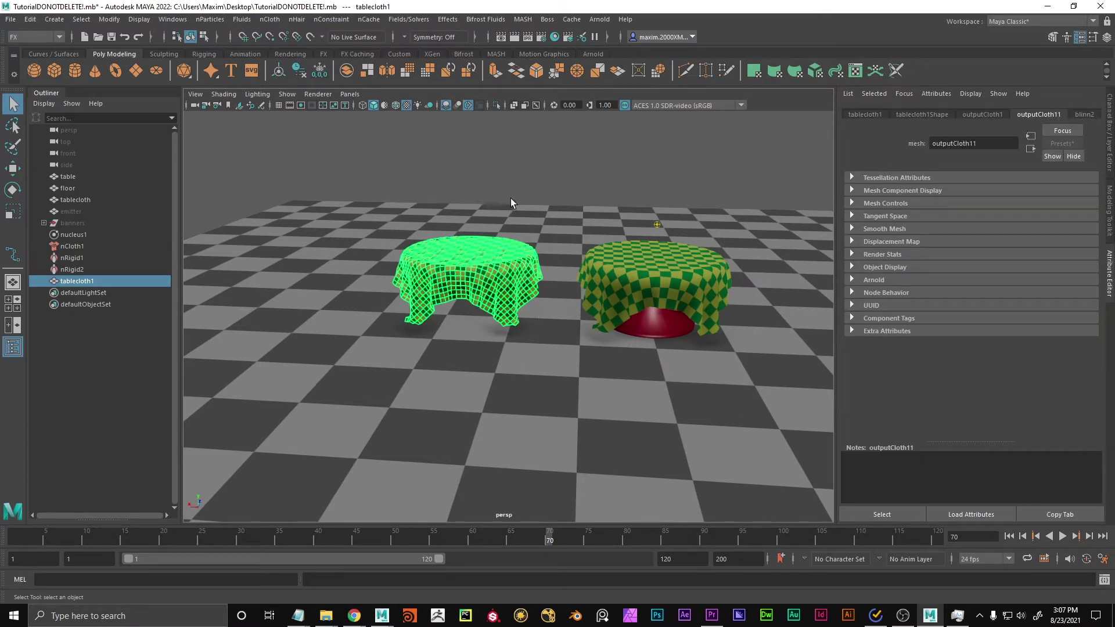
key("f")
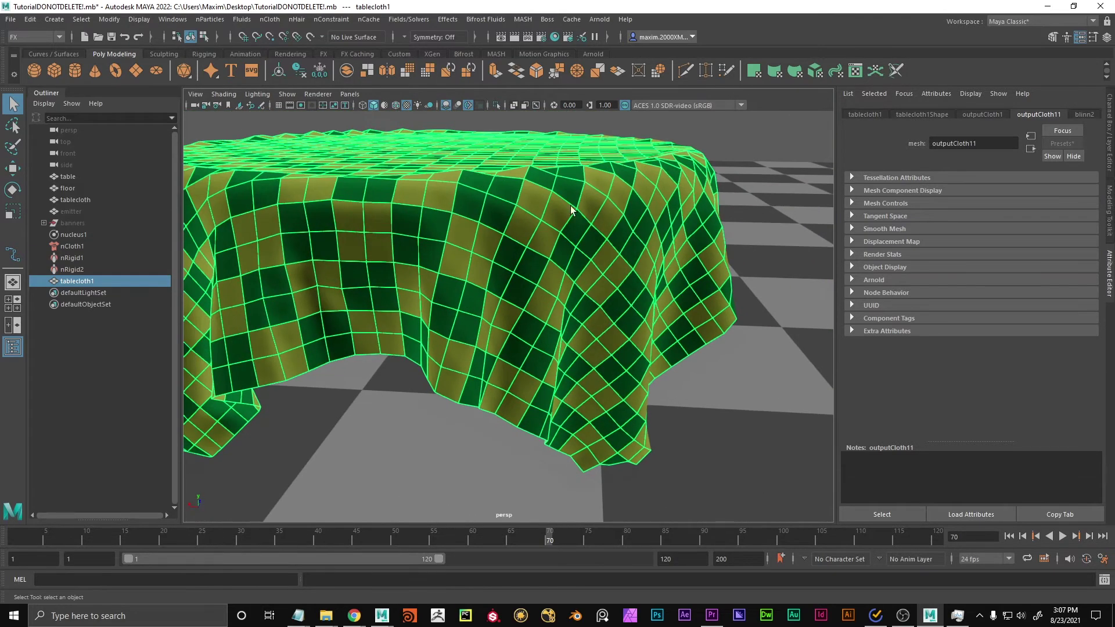
left_click(678, 123)
left_click_drag(671, 240, 688, 240, "alt")
middle_click_drag(688, 239, 648, 299, "alt")
middle_click_drag(732, 249, 653, 254, "alt")
left_click_drag(605, 302, 639, 369, "alt")
scroll(664, 322, "down", 5)
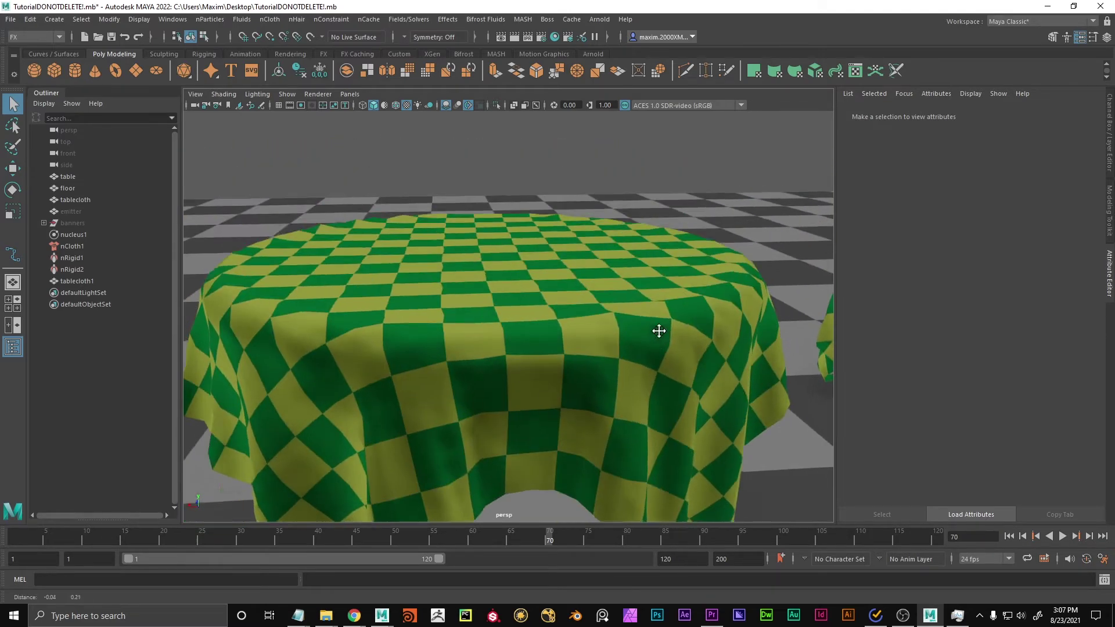
Delete the duplicated tablecloth and return to the first frame.
left_click(527, 312)
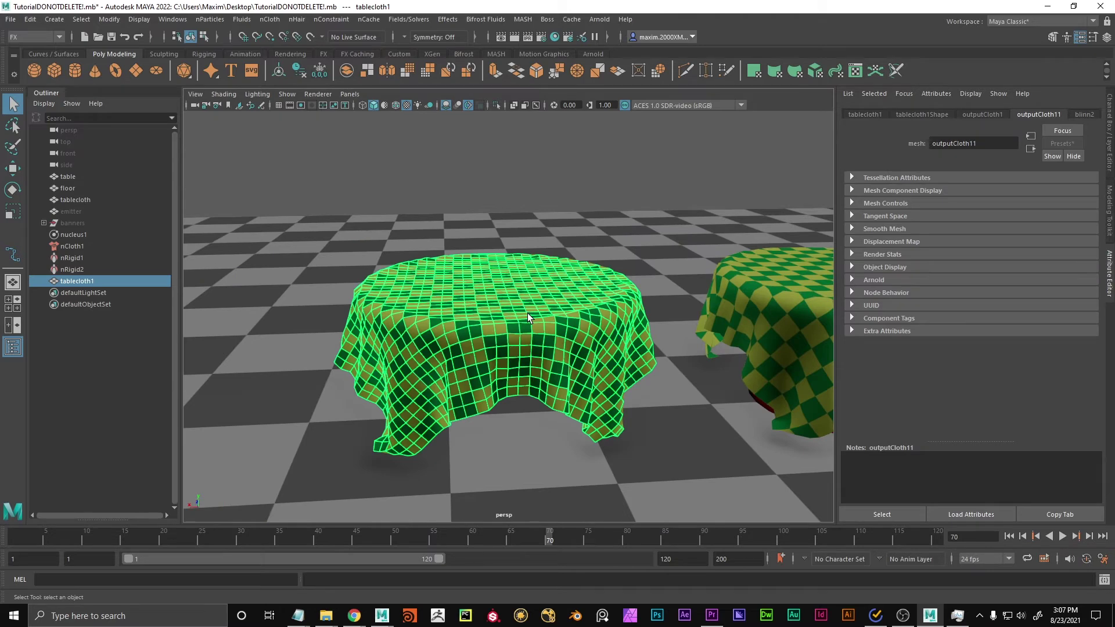
key("Delete")
right_click_drag(730, 265, 615, 240, "alt")
middle_click_drag(615, 240, 597, 251, "alt")
left_click_drag(598, 251, 580, 255, "alt")
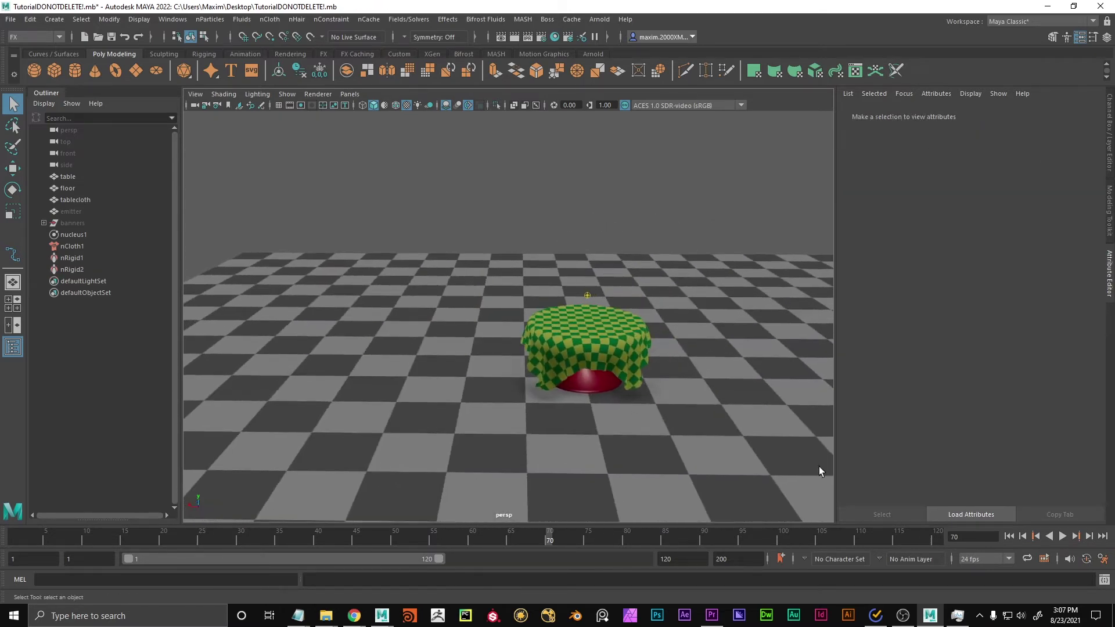
left_click(1008, 537)
Unhide the banners group and bring the whole string of flags and its poles into view.
scroll(493, 302, "up", 6)
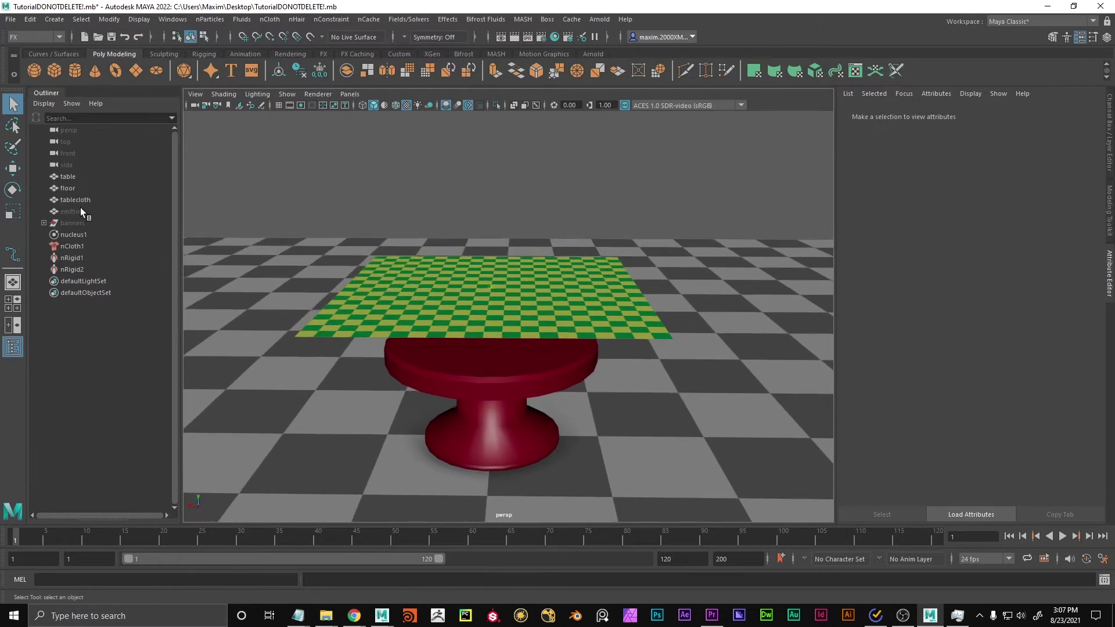
left_click(83, 220)
key("shift+h")
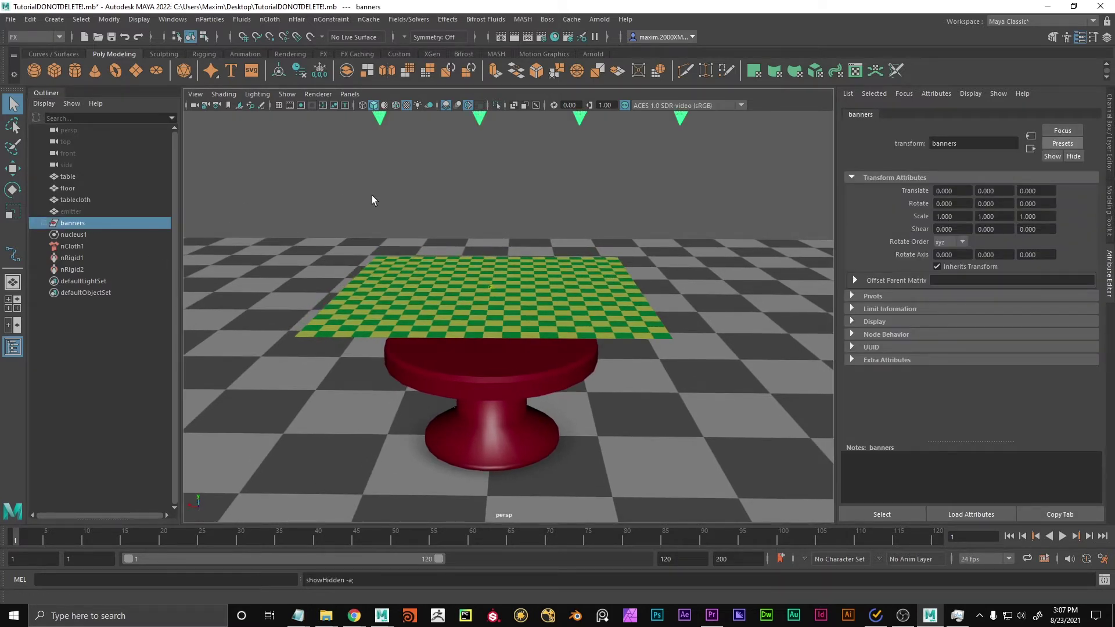
right_click_drag(439, 177, 398, 253, "alt")
left_click(615, 280)
scroll(610, 288, "down", 3)
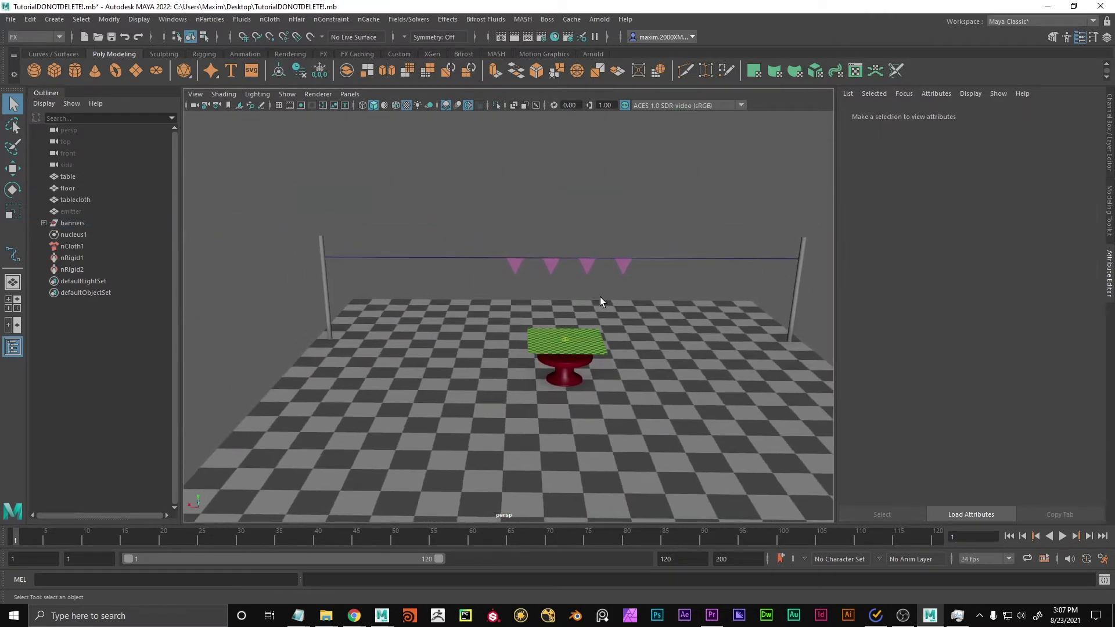
Examine one flag's triangular mesh up close on the string, and deselect it.
left_click(515, 267)
key("f")
scroll(599, 340, "down", 3)
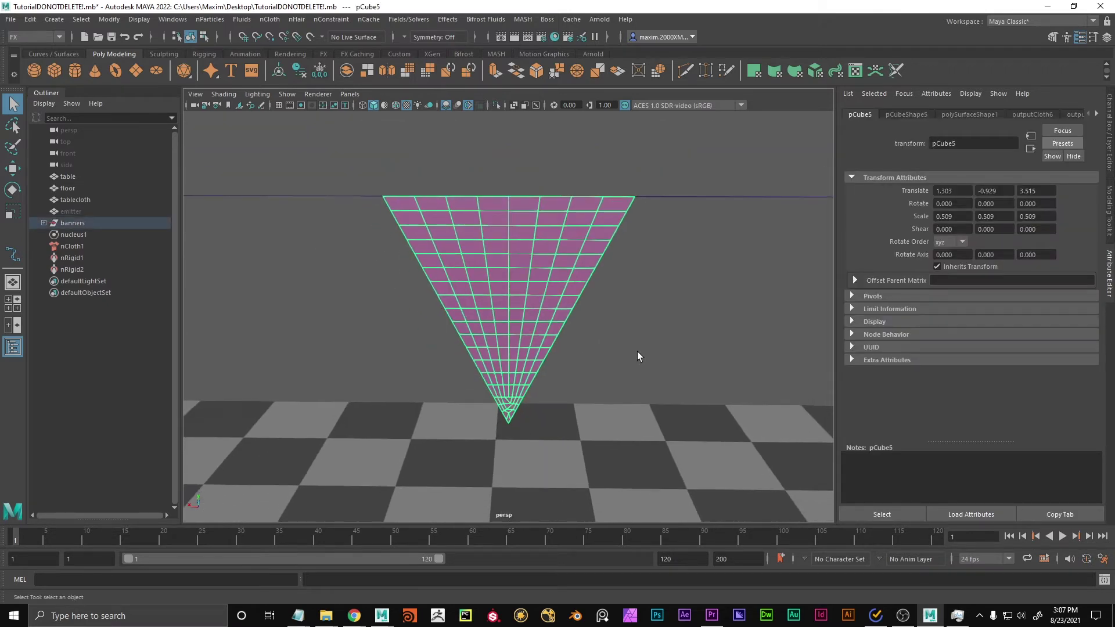
left_click(637, 350)
left_click(520, 333)
scroll(642, 341, "down", 5)
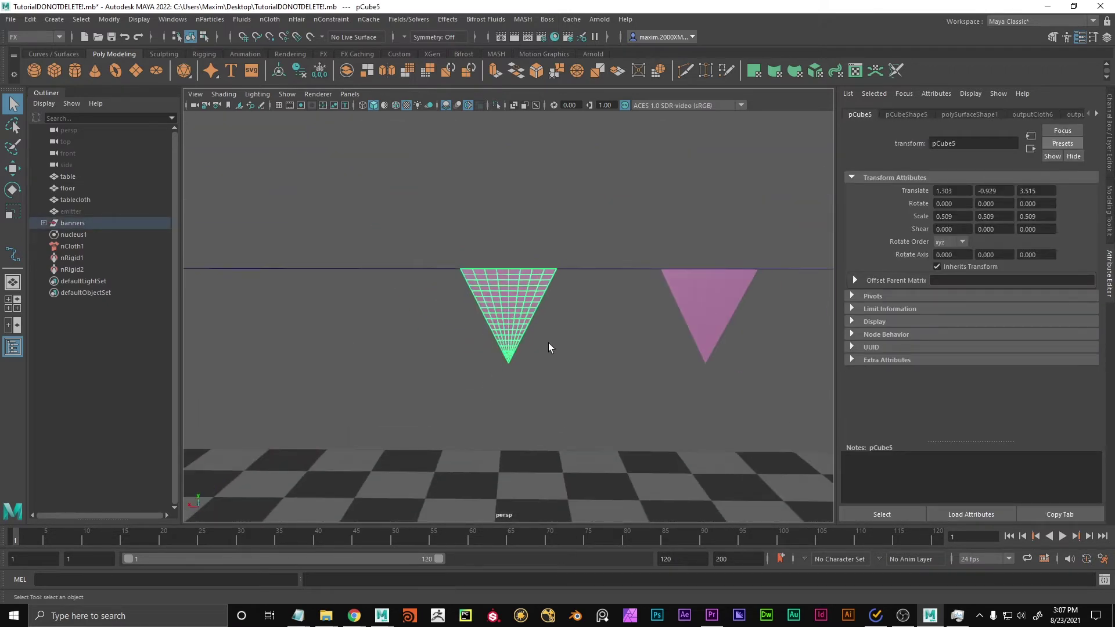
left_click(650, 357)
scroll(663, 355, "down", 6)
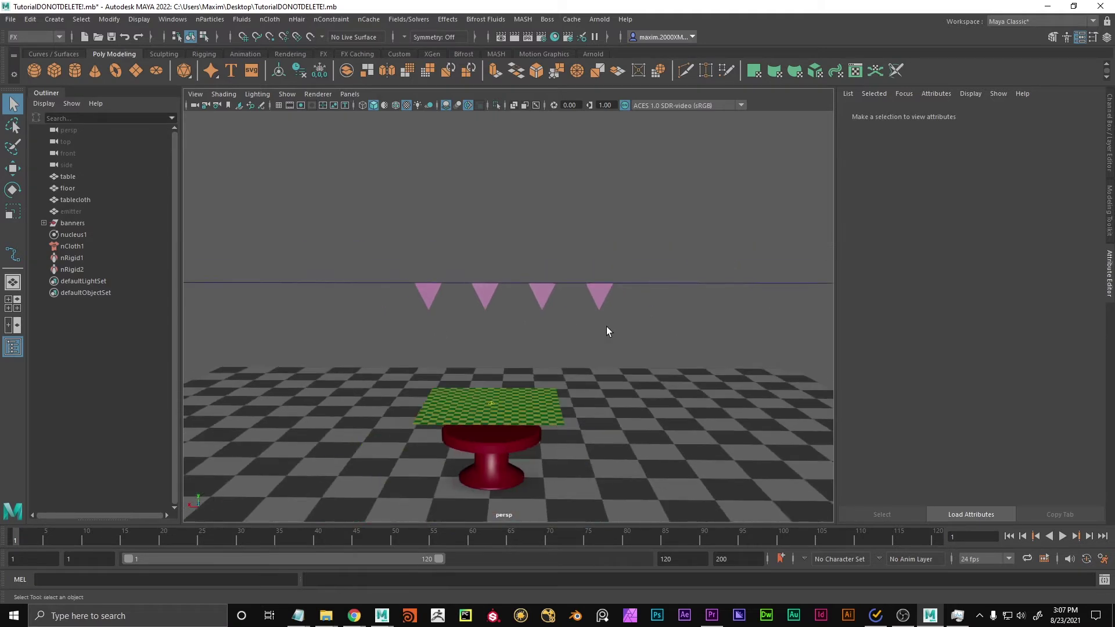
Hide both banner poles and show them again, leaving nothing selected.
left_click_drag(662, 341, 813, 311, "alt")
left_click(500, 308)
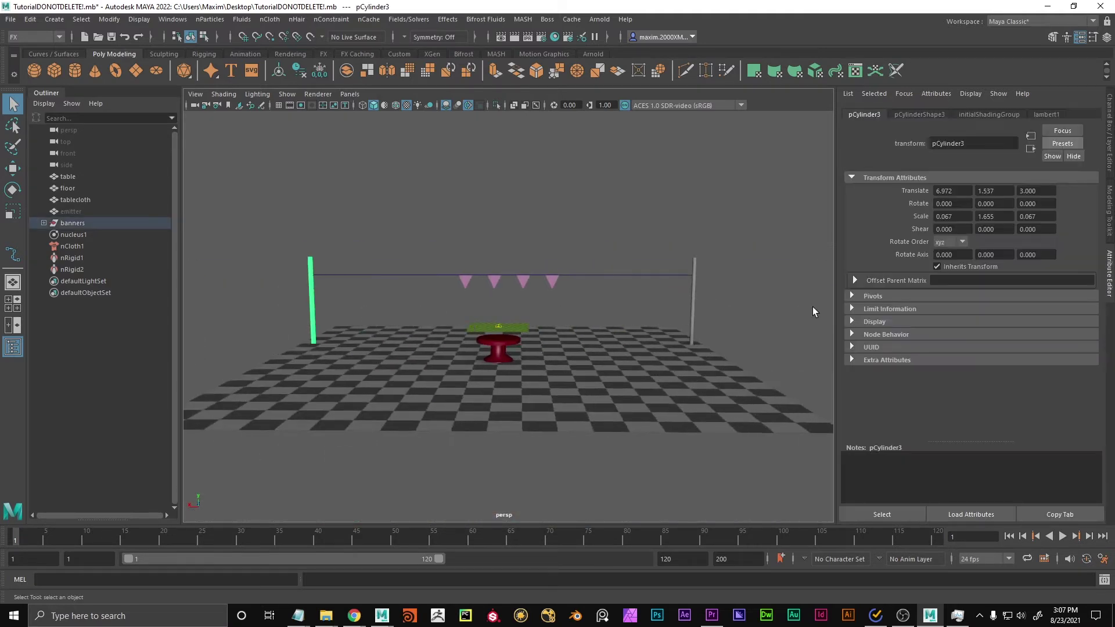
left_click_drag(720, 307, 606, 315)
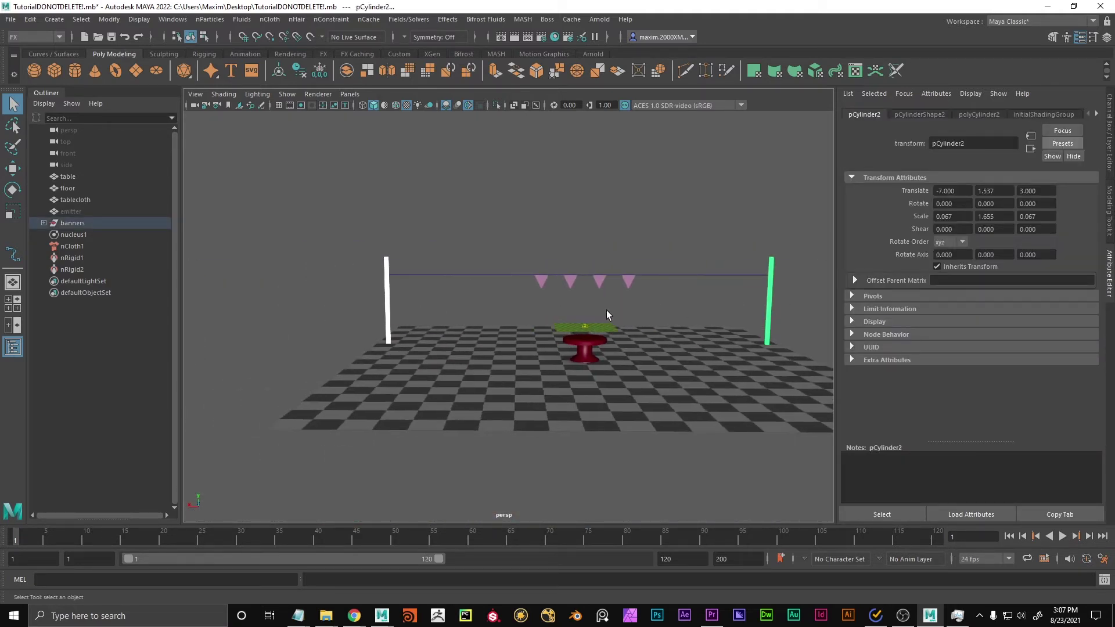
left_click_drag(736, 302, 690, 301, "alt")
key("h")
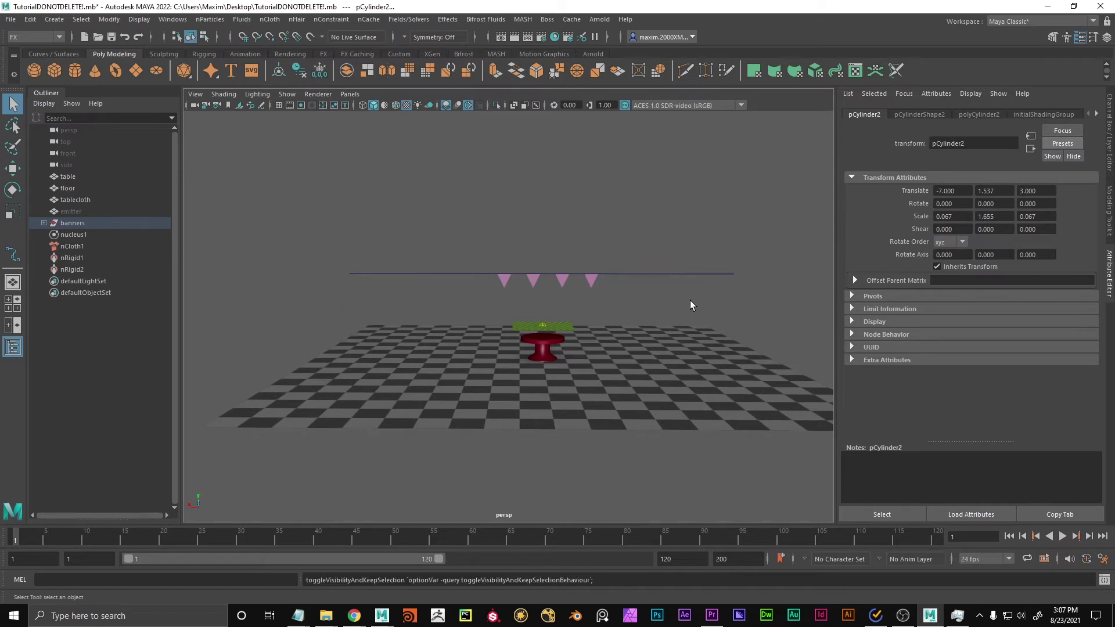
key("h")
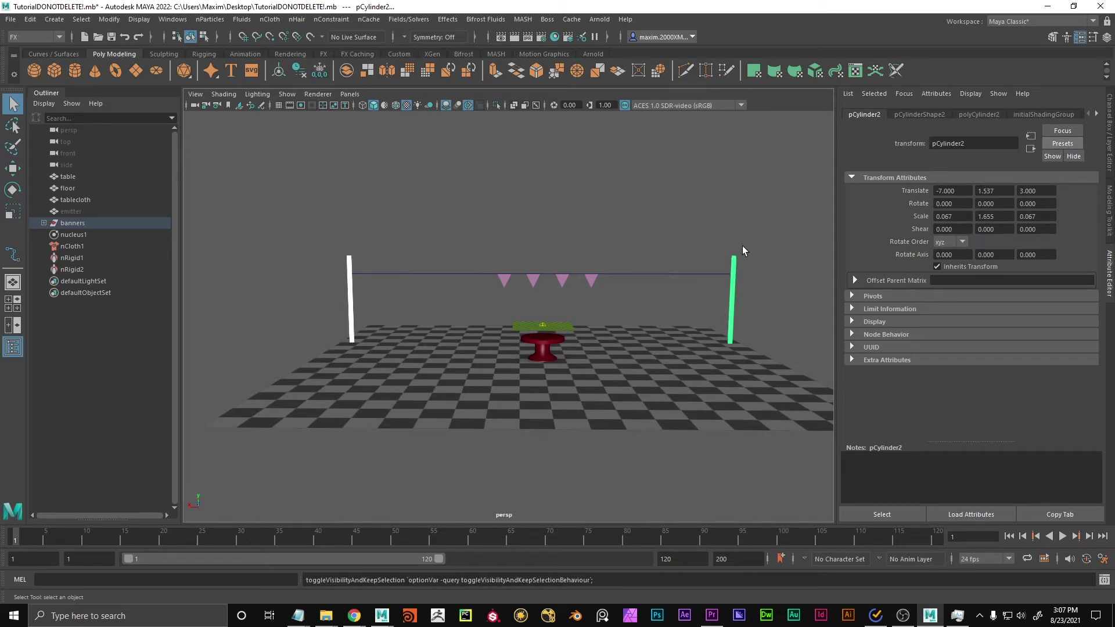
left_click(687, 207)
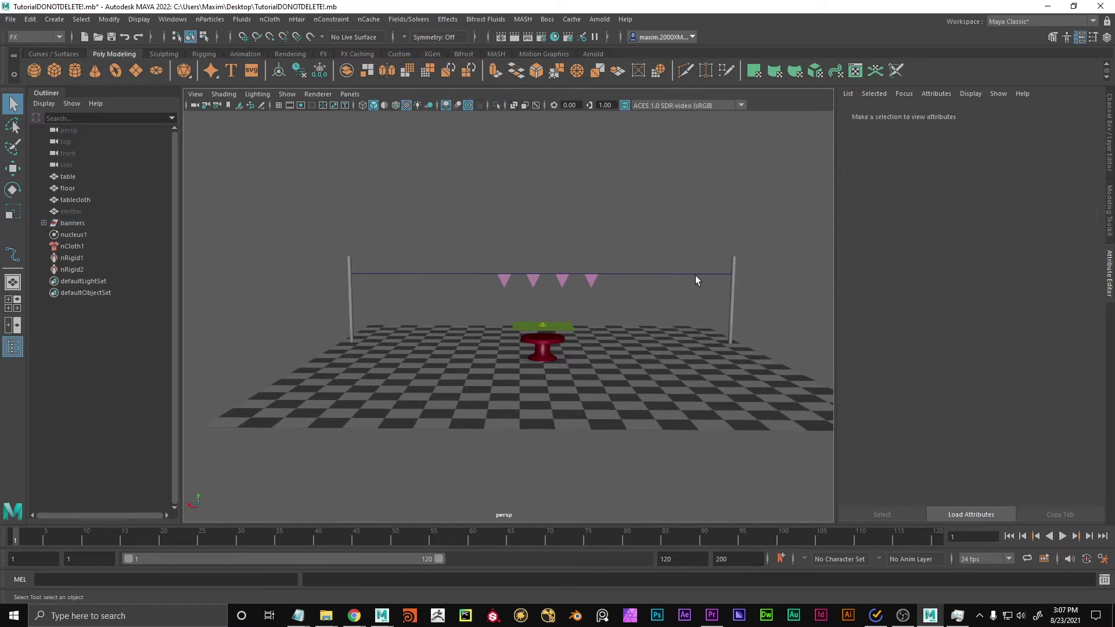
View the string curve in isolation and return to the full scene.
left_click_drag(657, 300, 654, 300)
key("ctrl+1")
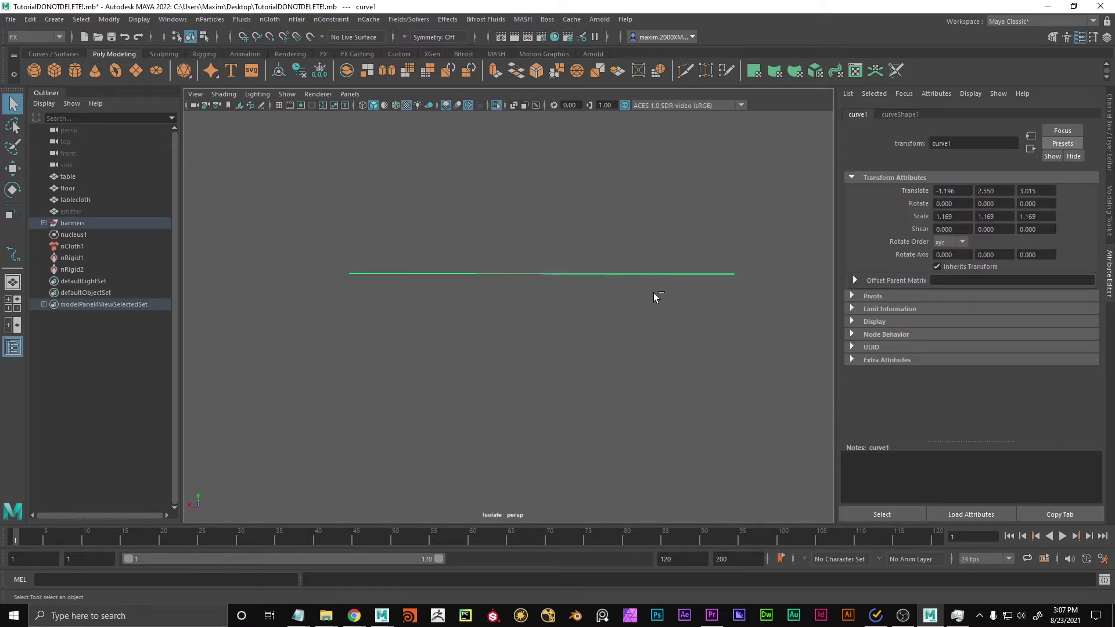
key("ctrl+1")
left_click_drag(615, 300, 383, 311, "alt")
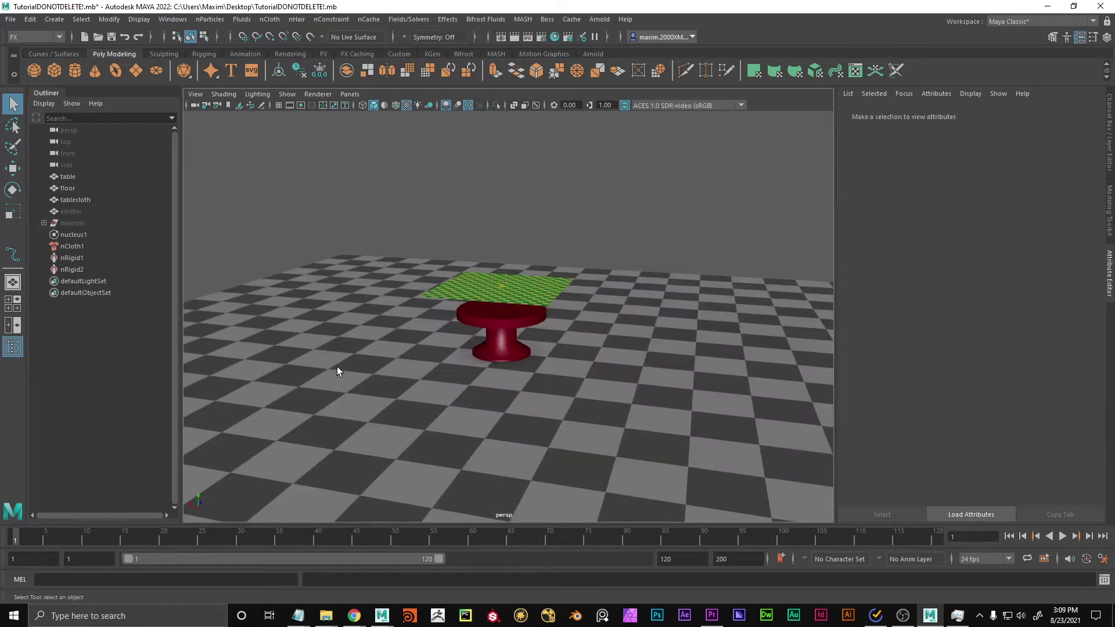
Unhide the banners group and bring the string of flags back into view.
right_click_drag(337, 367, 494, 368, "alt")
left_click(522, 264)
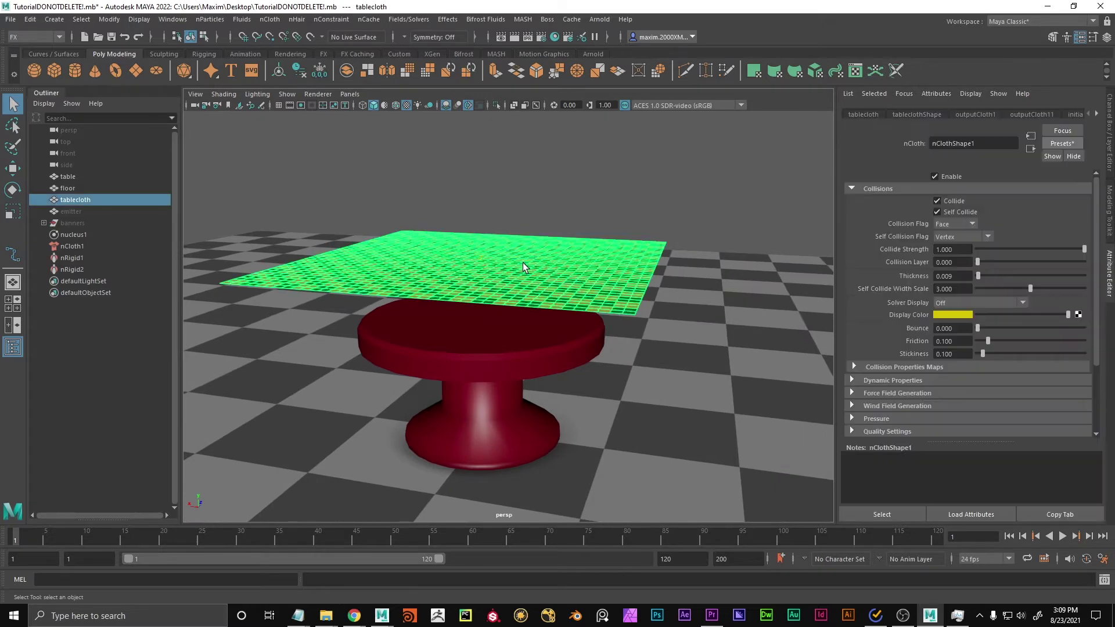
right_click_drag(411, 295, 510, 323, "alt")
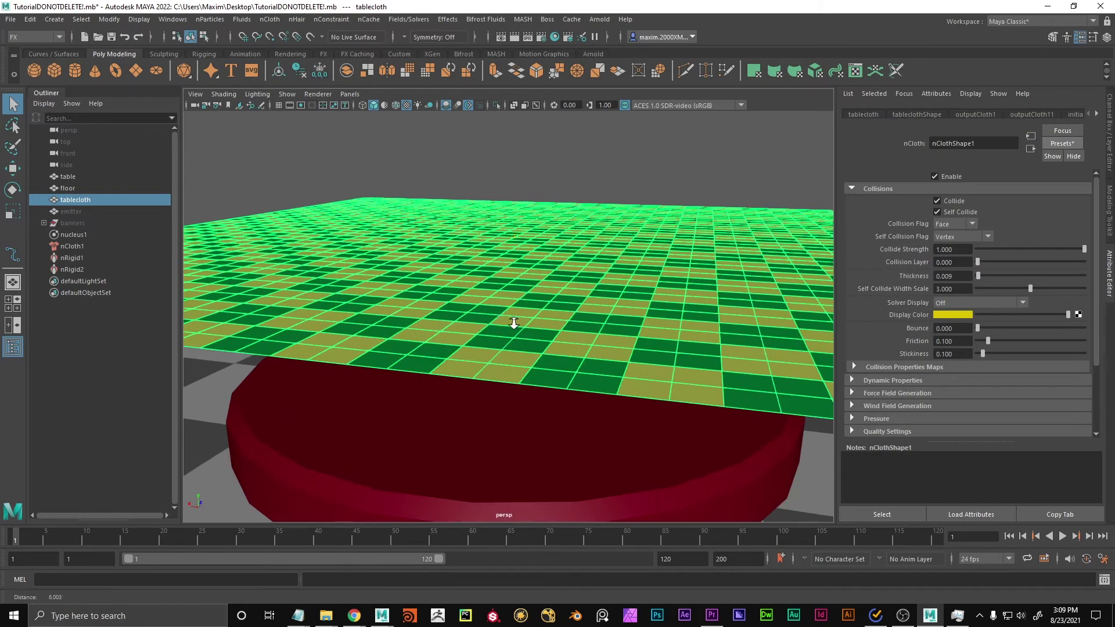
left_click(83, 221)
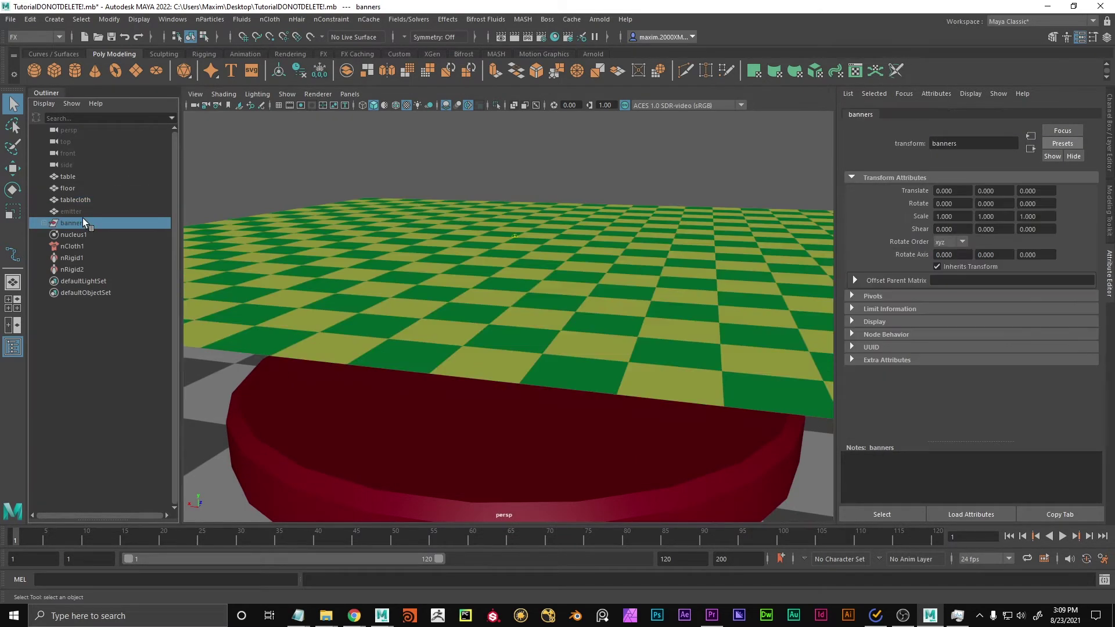
key("shift+h")
left_click(603, 199)
right_click_drag(602, 199, 427, 238, "alt")
Isolate the banner string curve, inspect all its control vertices, and return to object selection.
left_click_drag(428, 239, 512, 211)
right_click(512, 211)
key("ctrl+1")
mouse_move(526, 234)
right_mouse_down()
mouse_move(416, 242)
mouse_move(570, 268)
mouse_move(538, 247)
right_mouse_up()
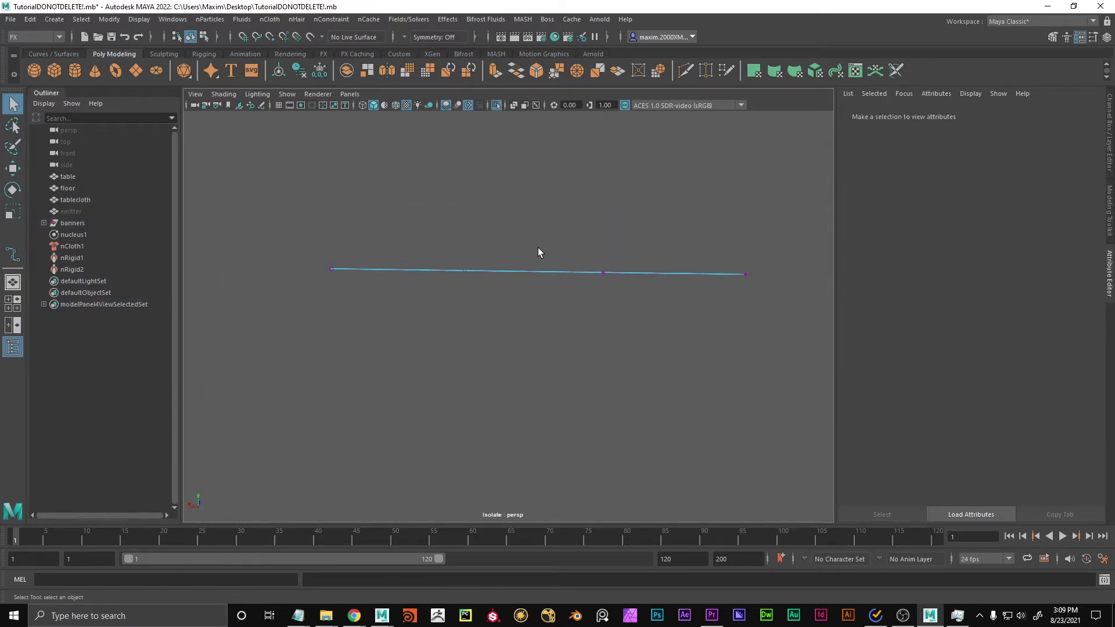
left_click_drag(273, 232, 767, 311)
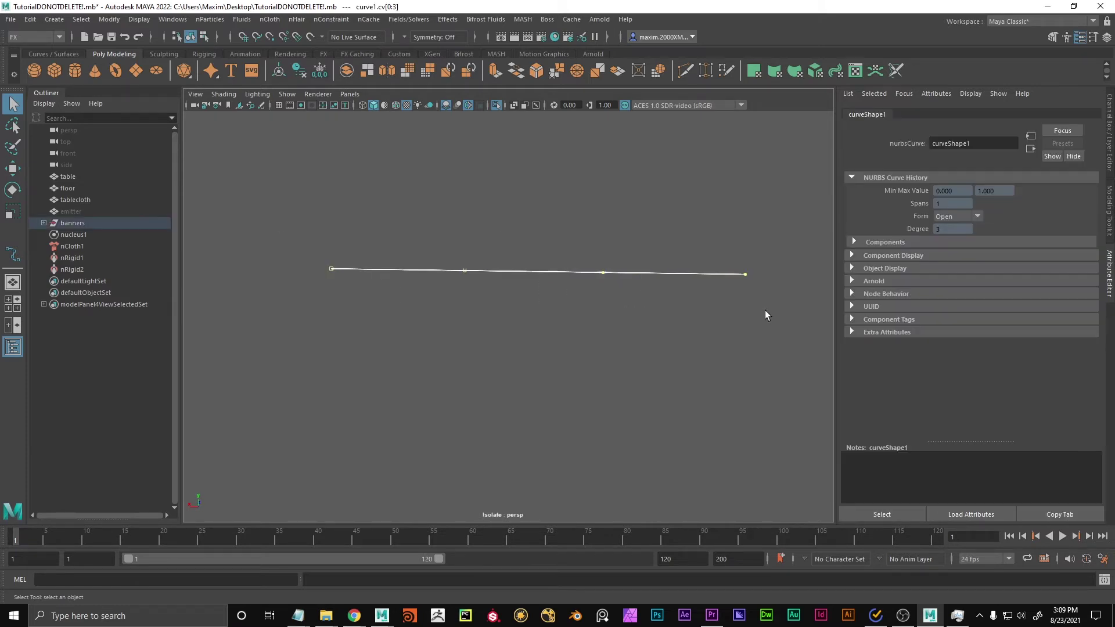
key("F8")
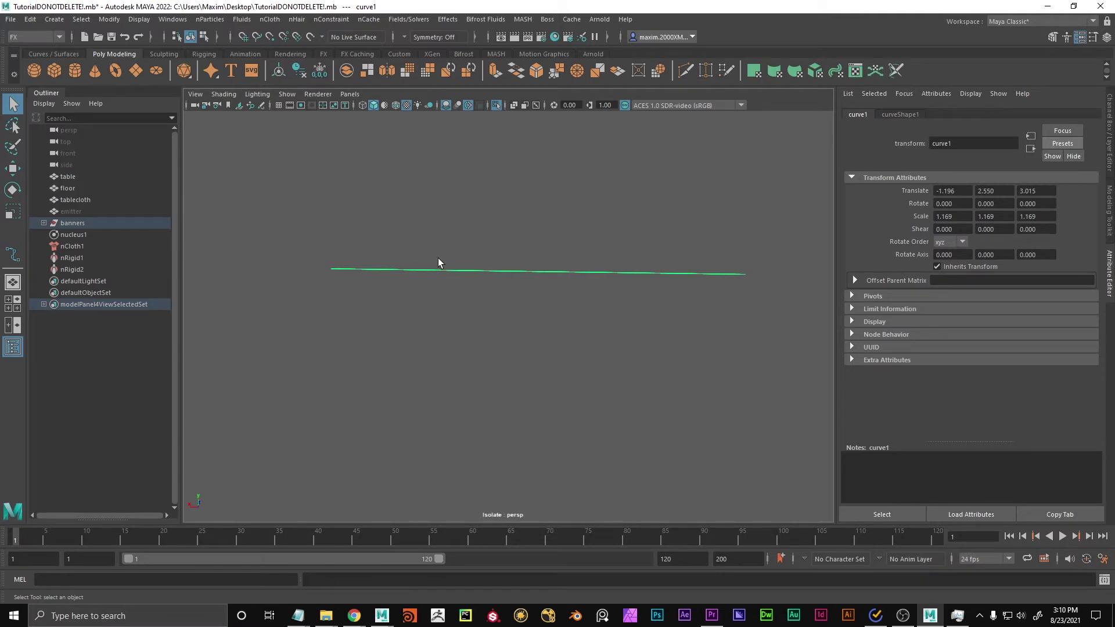
right_click_drag(438, 258, 572, 326)
Open the Rebuild Curve options for the string and set the number of spans to 100.
key("space")
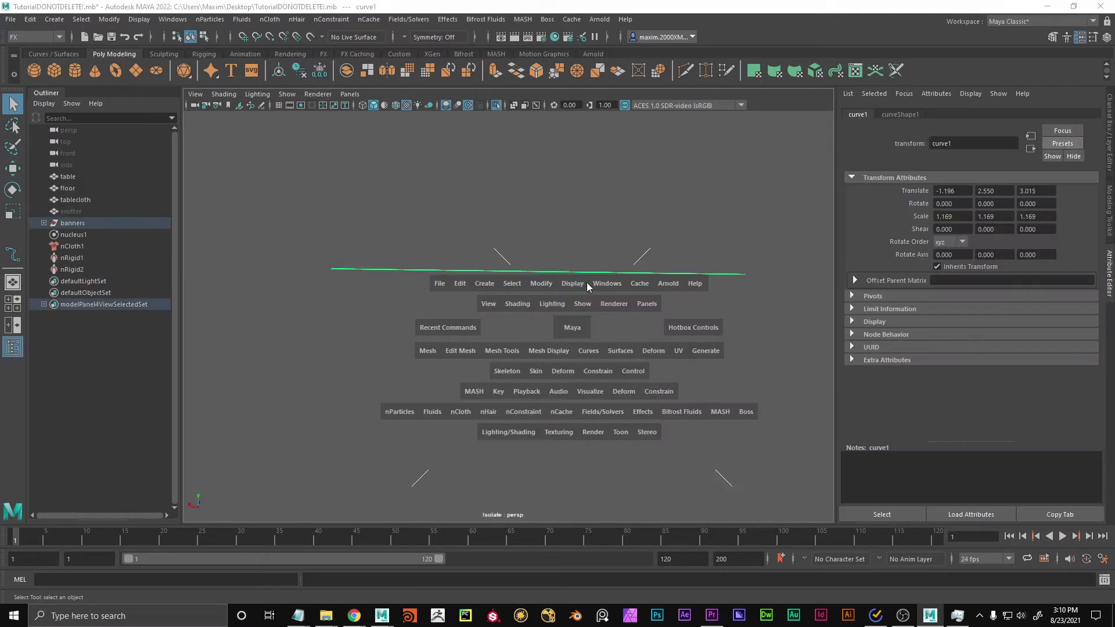
left_click(588, 350)
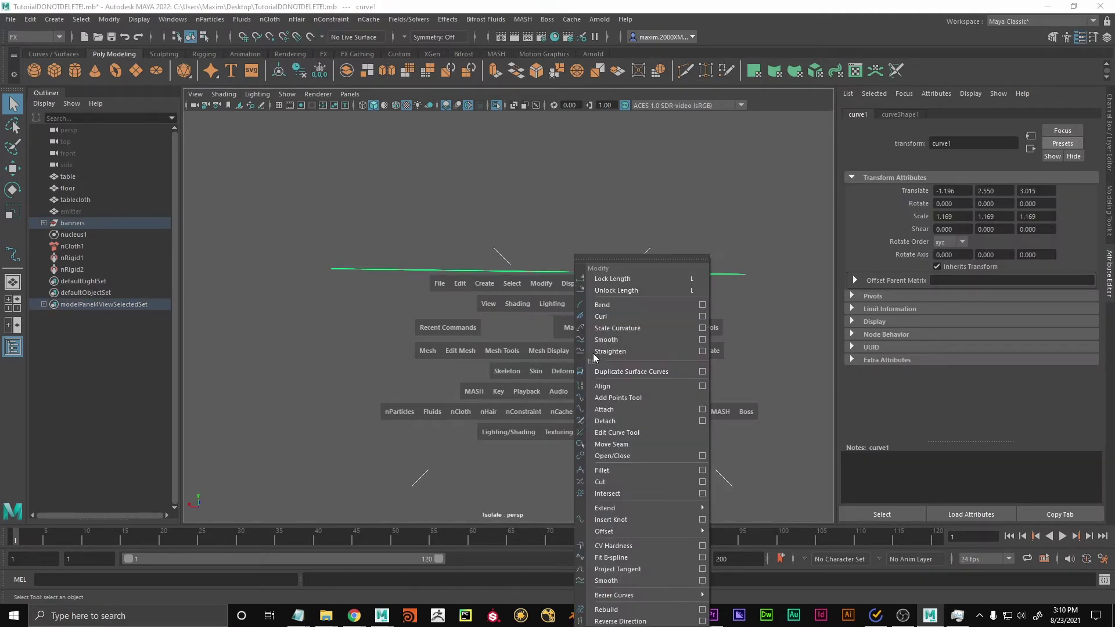
left_click(703, 610)
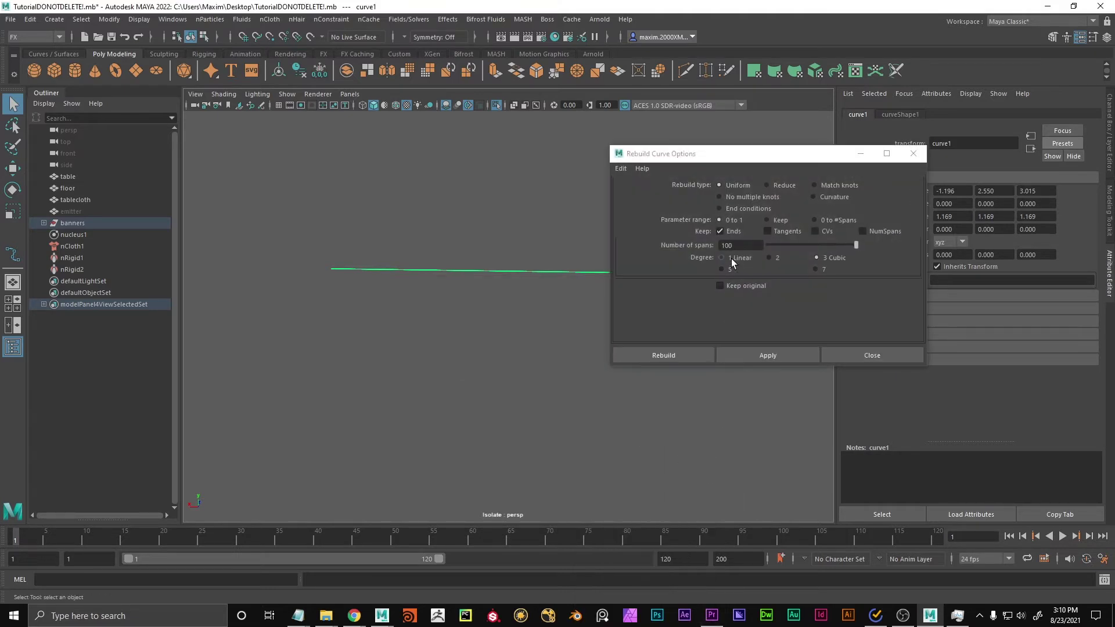
type("100")
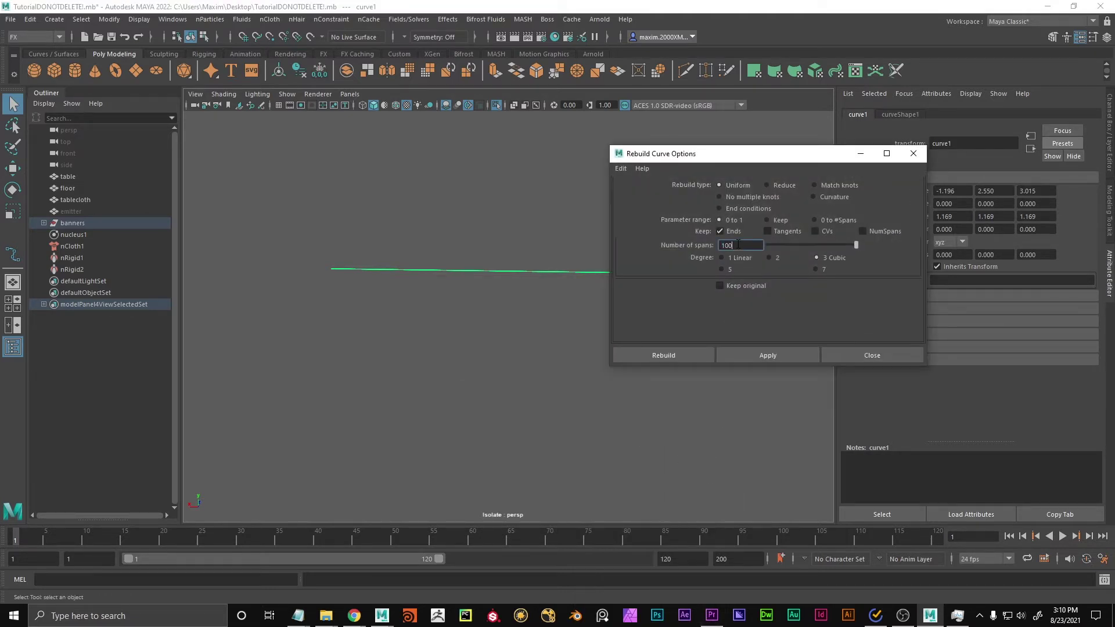
key("Return")
left_click_drag(726, 153, 871, 122)
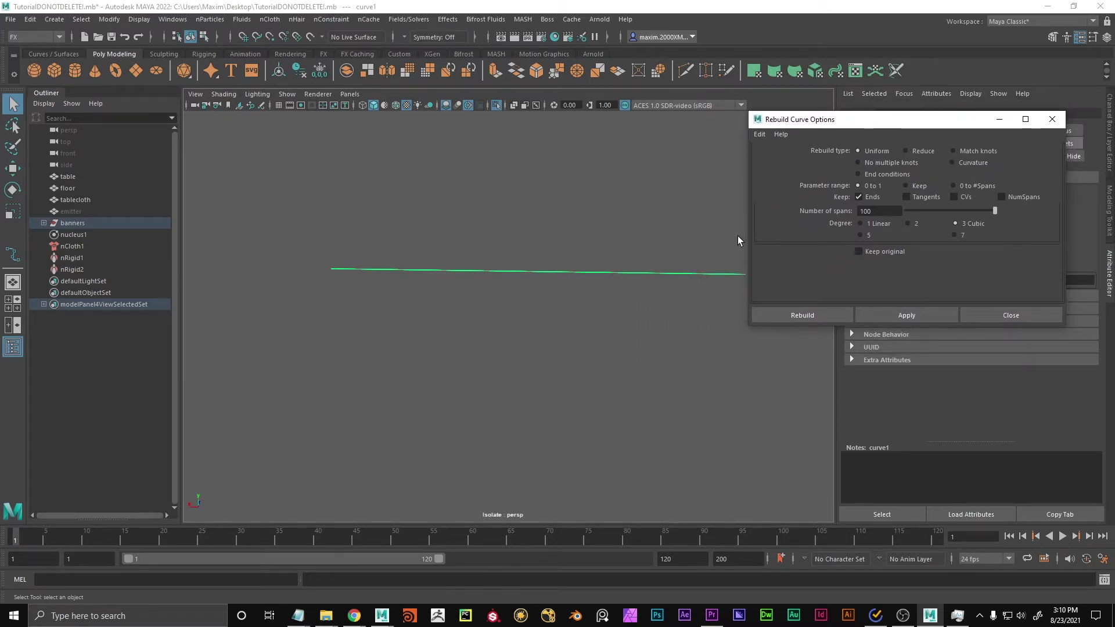
Apply the uniform, 3 Cubic curve rebuild to the string with 100 spans.
middle_click_drag(662, 276, 630, 282, "alt")
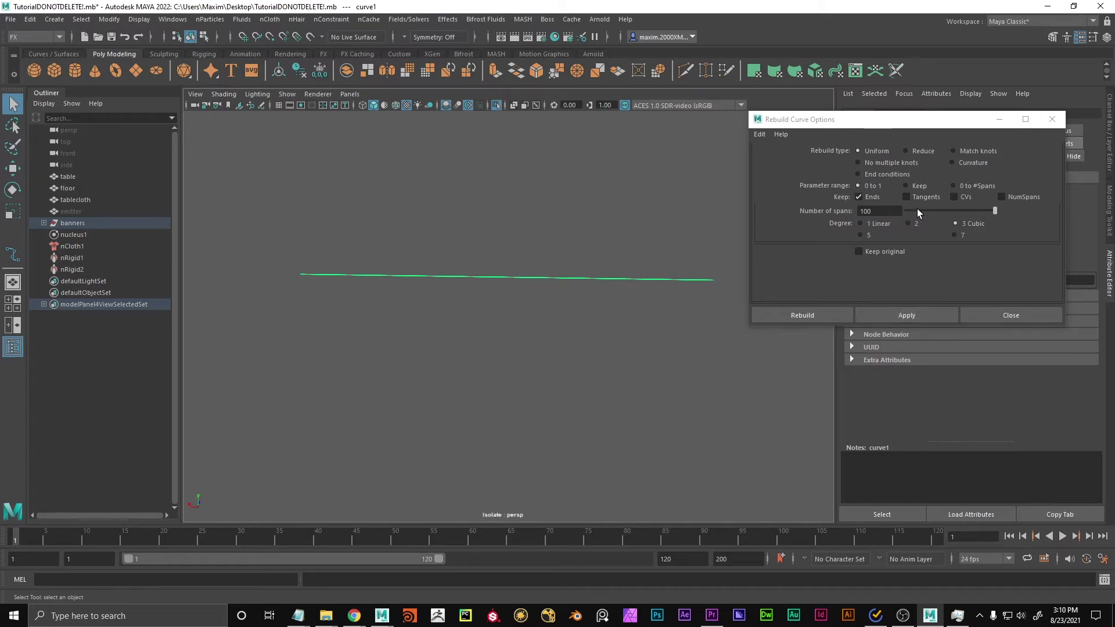
double_click(883, 210)
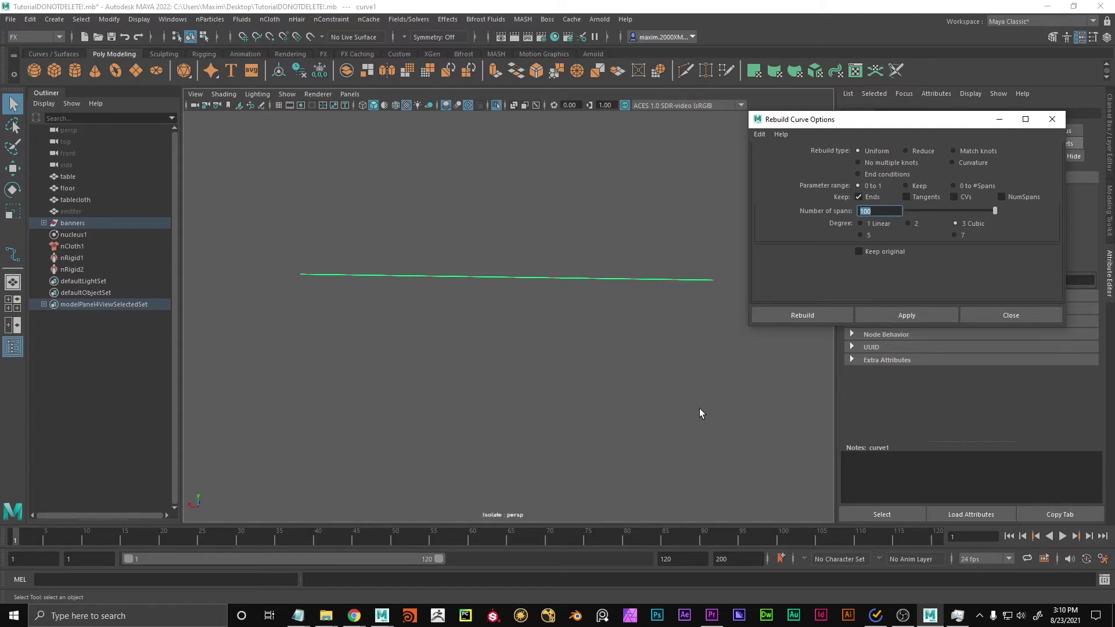
middle_click_drag(612, 284, 591, 292, "alt")
left_click(881, 213)
key("BackSpace")
key("BackSpace")
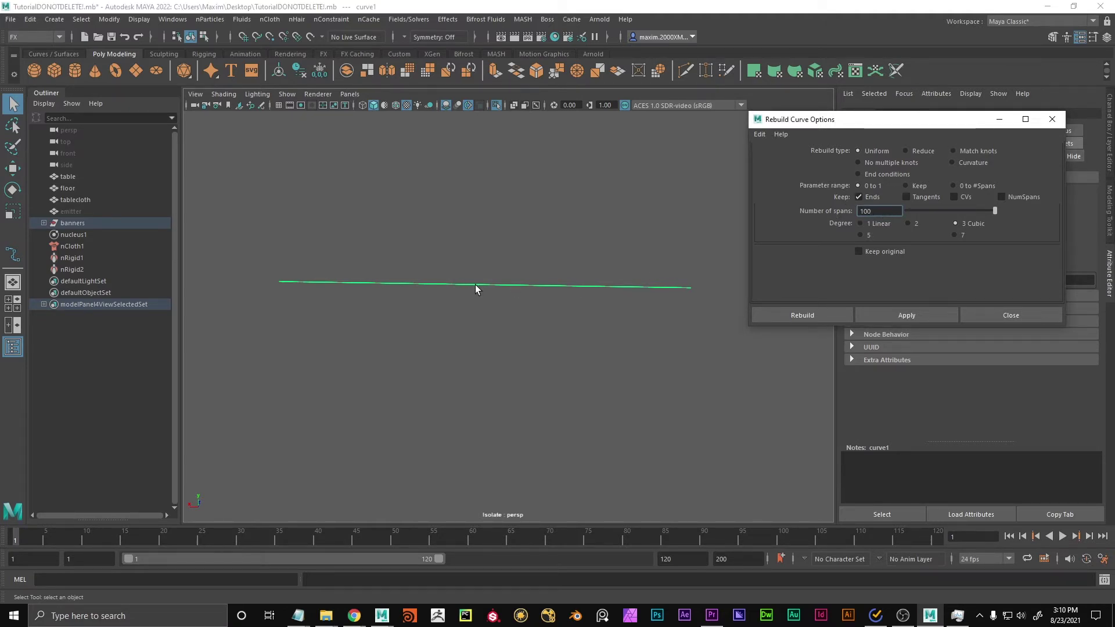
left_click(929, 317)
Inspect the rebuilt string's control vertices up close, and end isolation to show the full scene.
right_click_drag(577, 251, 497, 251)
middle_click_drag(335, 292, 406, 293, "alt")
right_click_drag(476, 315, 770, 318, "alt")
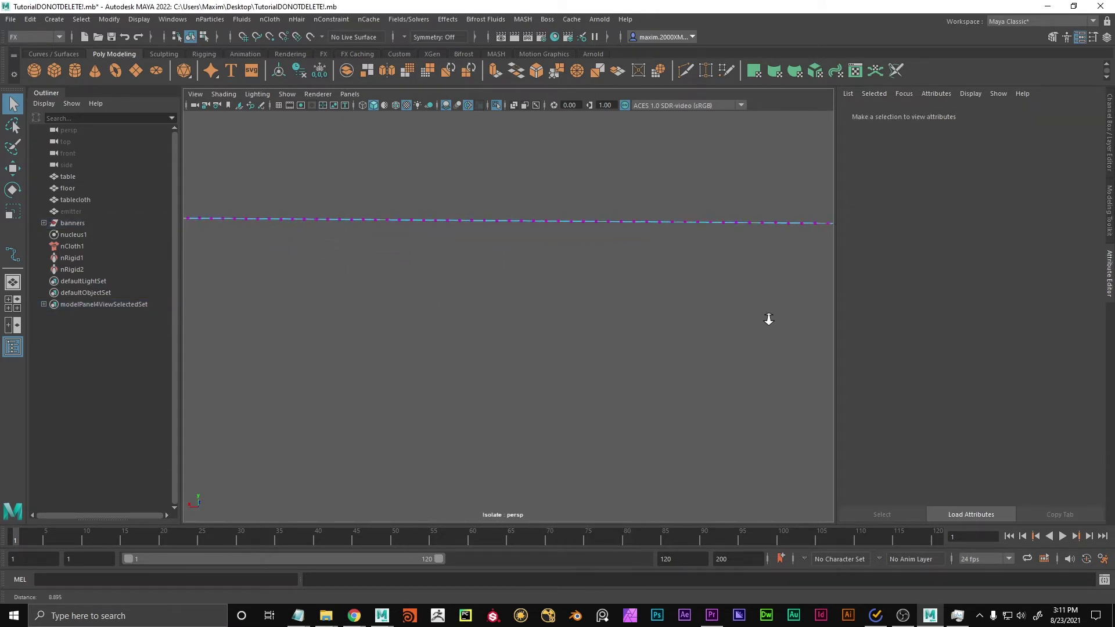
middle_click_drag(482, 259, 511, 311, "alt")
right_click_drag(477, 305, 626, 298, "alt")
left_click_drag(482, 197, 567, 267)
right_click_drag(685, 266, 441, 231, "alt")
left_click(589, 222)
key("ctrl+1")
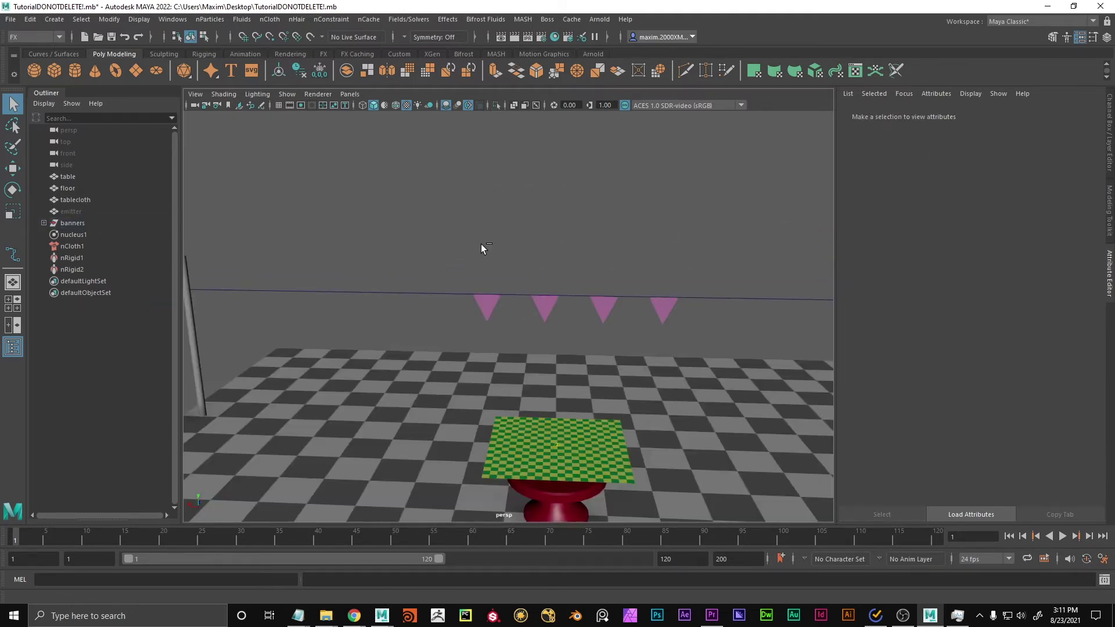
Select the banner flags and examine where their upper edges meet the string.
right_click_drag(598, 255, 519, 273, "alt")
left_click(614, 311)
scroll(659, 325, "up", 4)
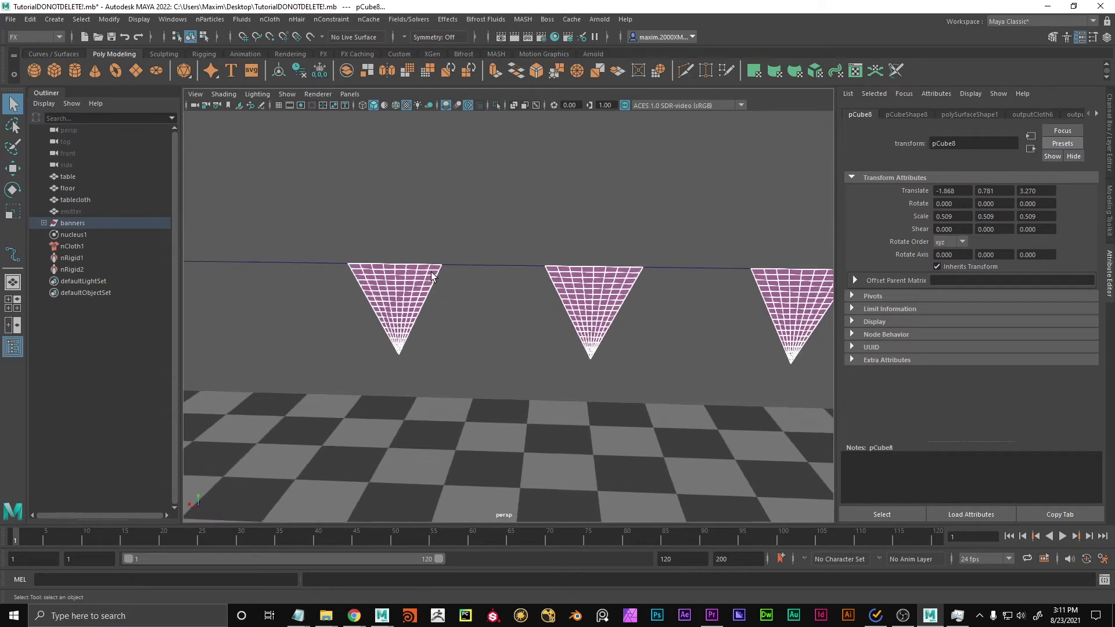
middle_click_drag(488, 292, 590, 328, "alt")
mouse_move(590, 328)
right_mouse_down("alt")
mouse_move(551, 322)
mouse_move(630, 350)
mouse_move(580, 342)
right_mouse_up("alt")
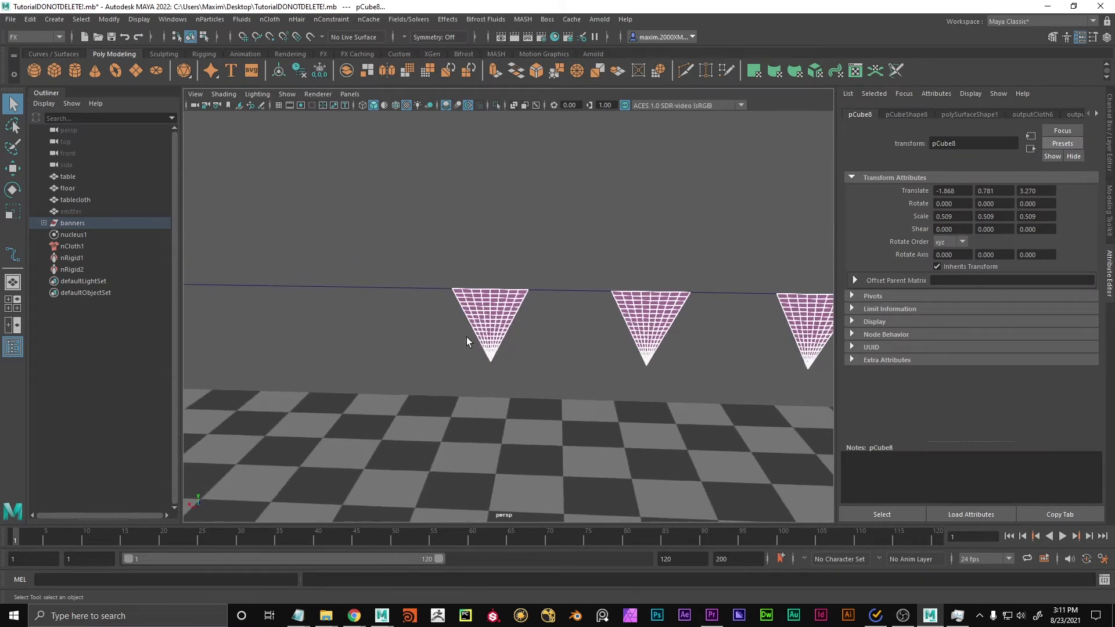
Select the string curve and detach the nHair commands into a floating window beside the scene.
left_click(559, 291)
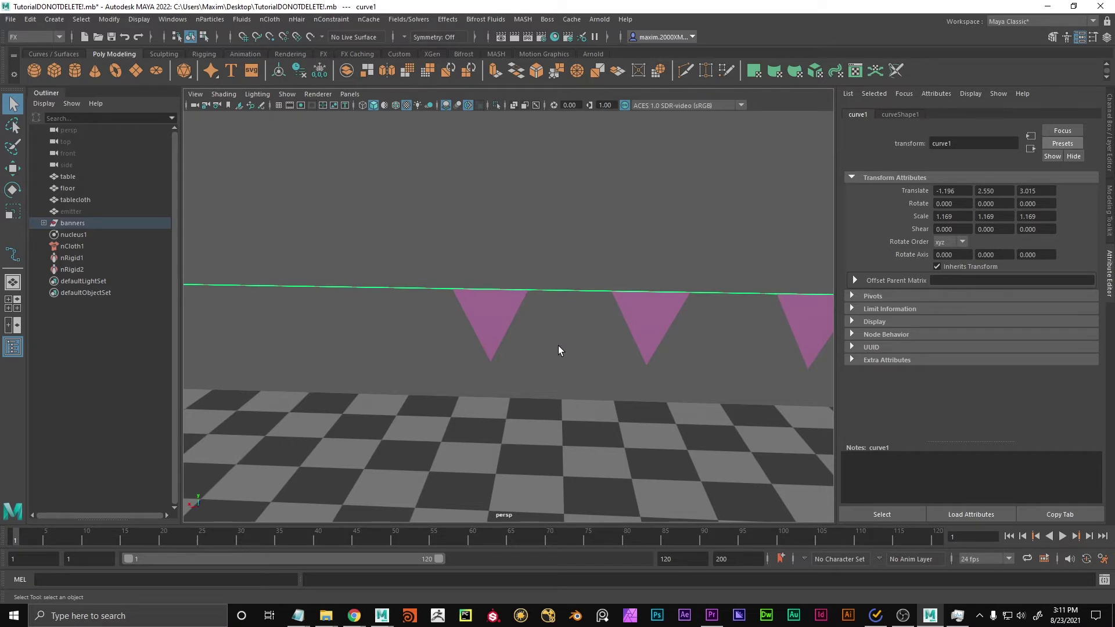
scroll(558, 350, "down", 5)
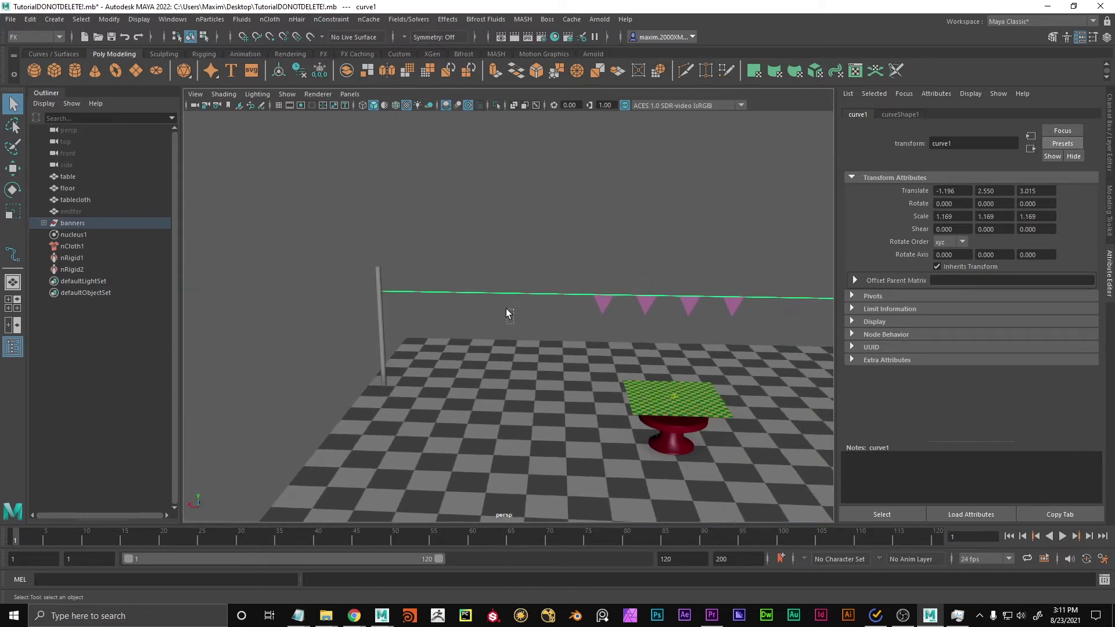
middle_click_drag(486, 210, 431, 162, "alt")
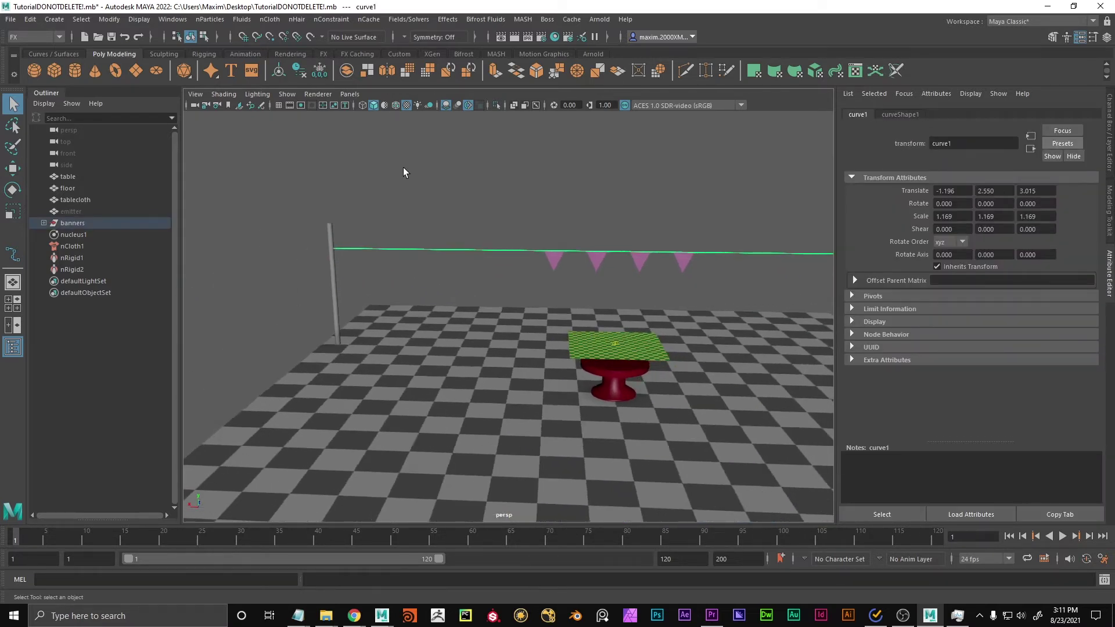
left_click(294, 20)
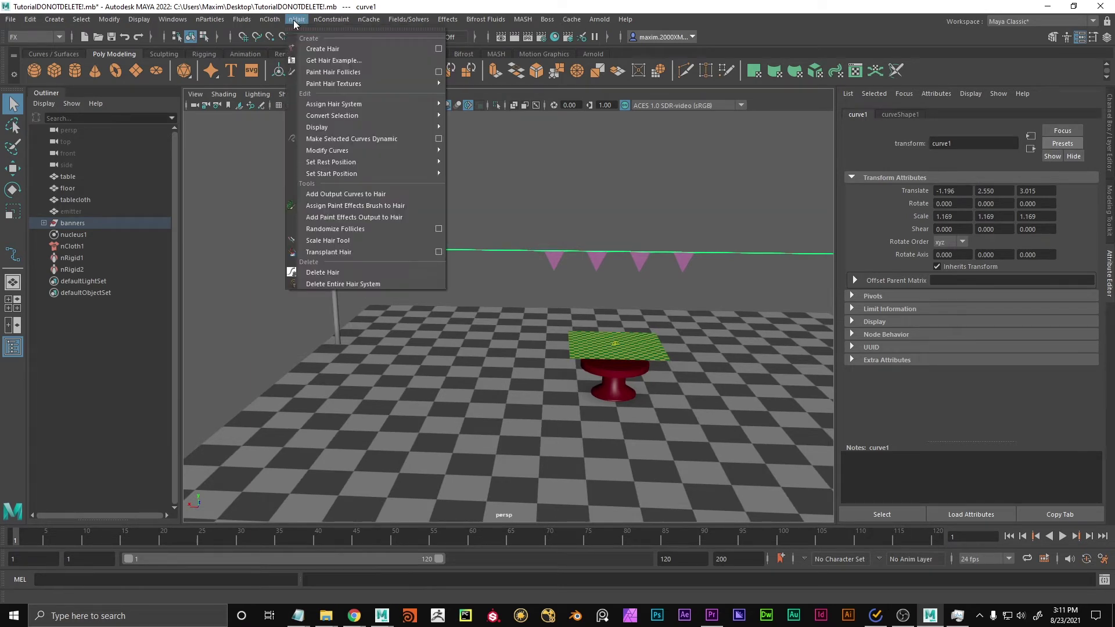
left_click(324, 25)
left_click_drag(324, 21, 855, 66)
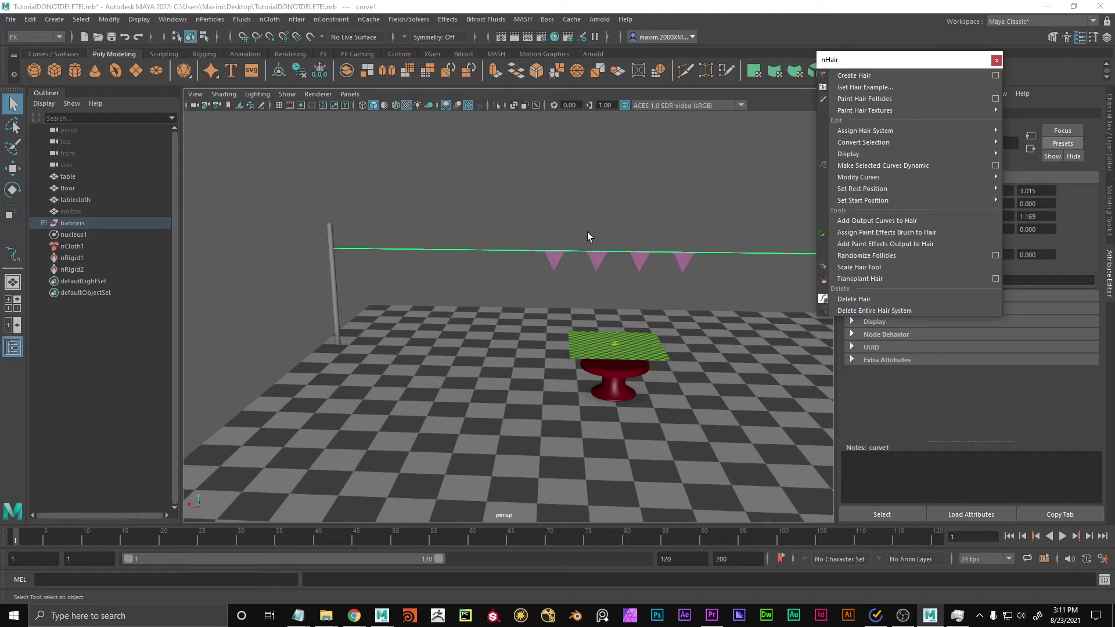
left_click(437, 249)
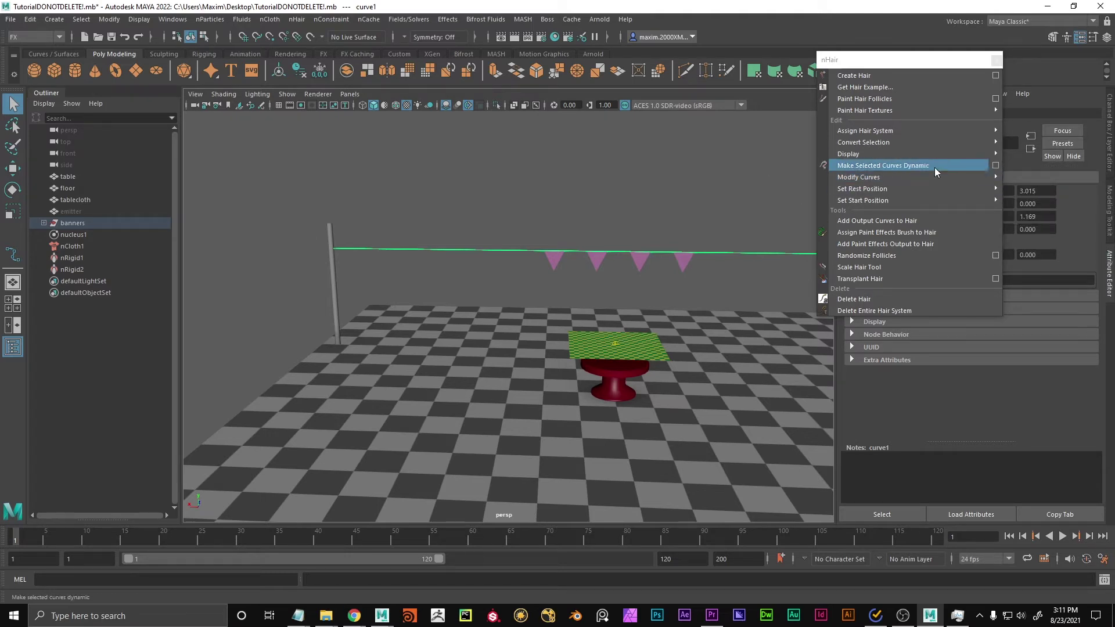
middle_click_drag(661, 209, 563, 204, "alt")
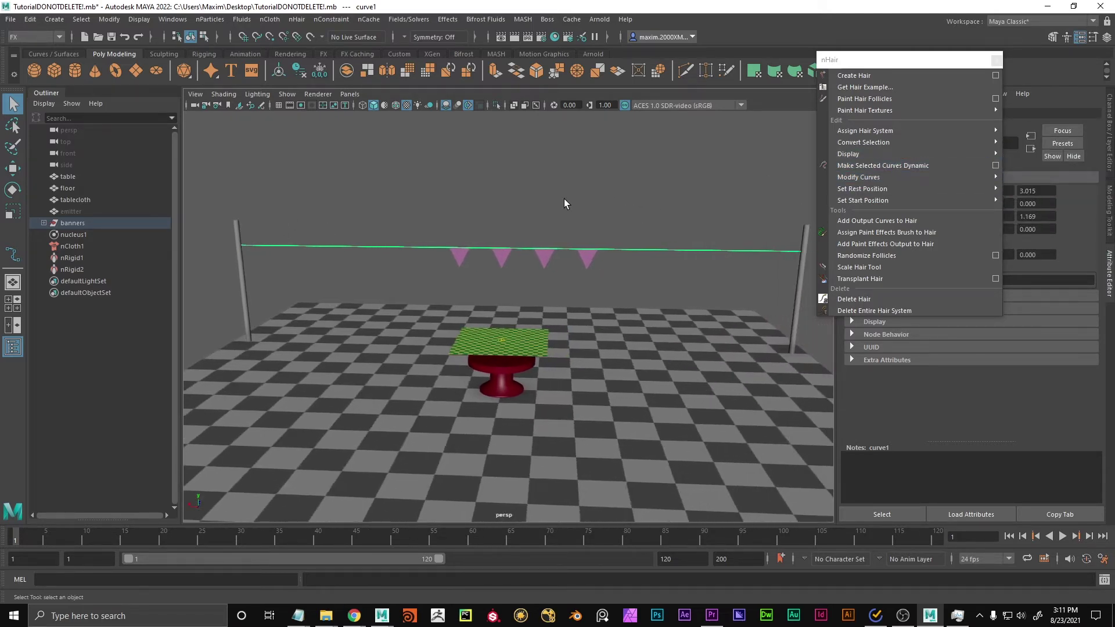
Make the selected string curve dynamic with nHair and play the simulation to test how it hangs.
left_click(886, 167)
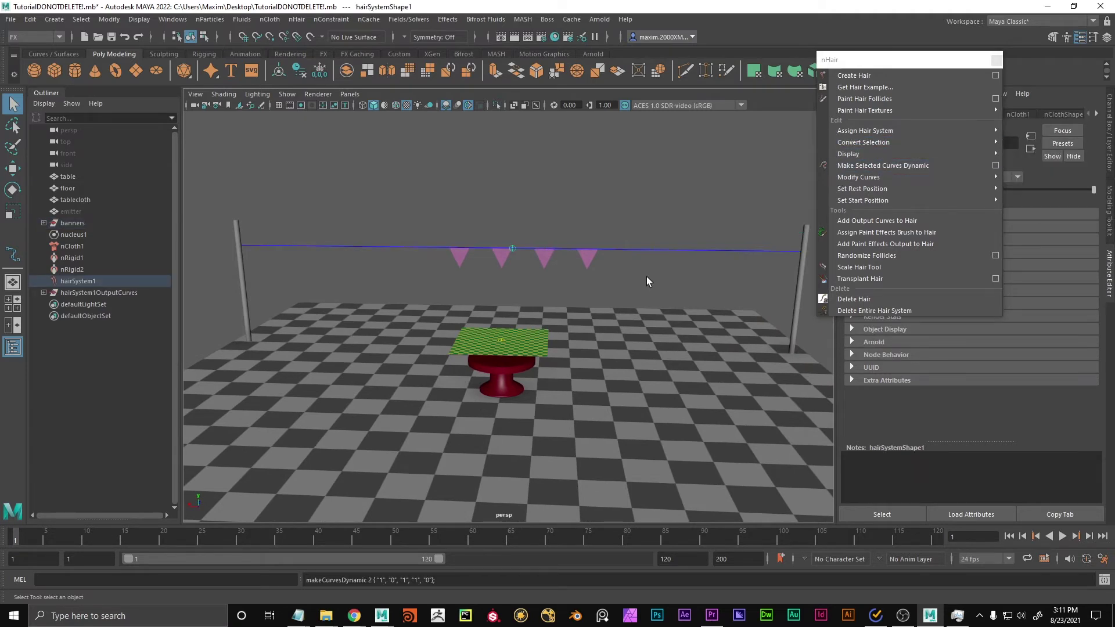
middle_click_drag(647, 280, 651, 257, "alt")
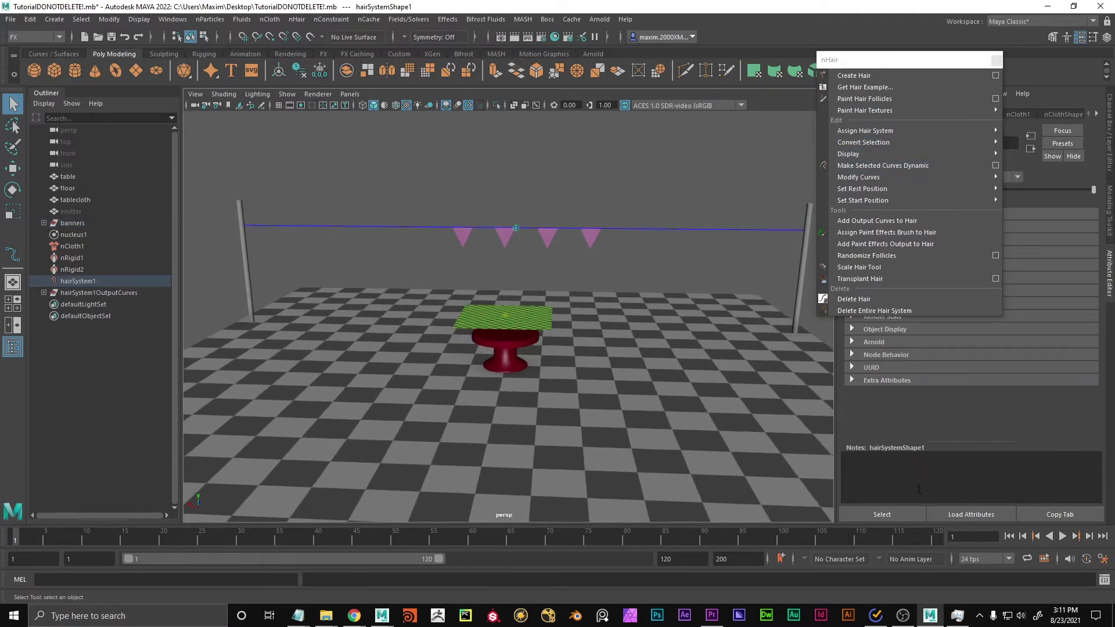
left_click(1062, 537)
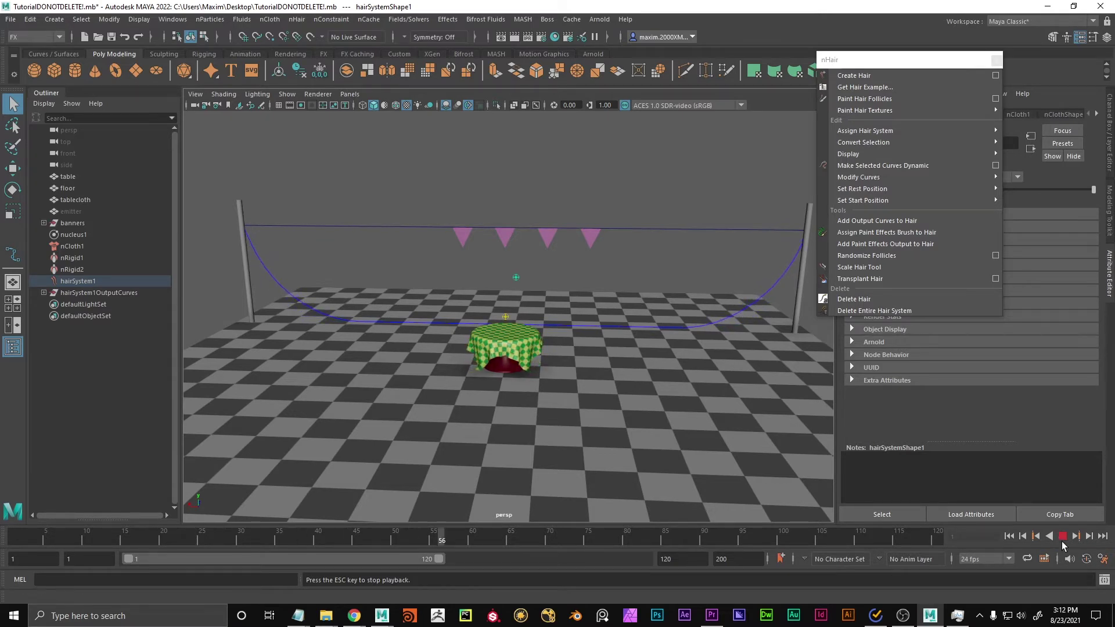
key("Escape")
Hide the two poles at either end of the string.
left_click(248, 267)
middle_click_drag(697, 281, 607, 273, "alt")
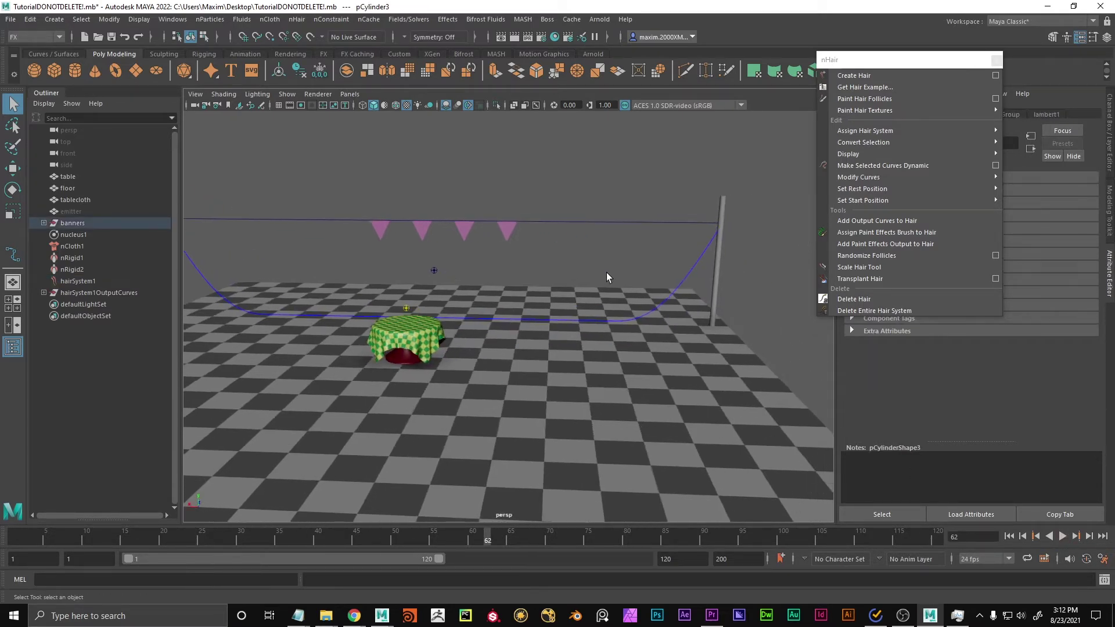
left_click(723, 270)
key("ctrl+h")
right_click_drag(758, 304, 574, 299, "alt")
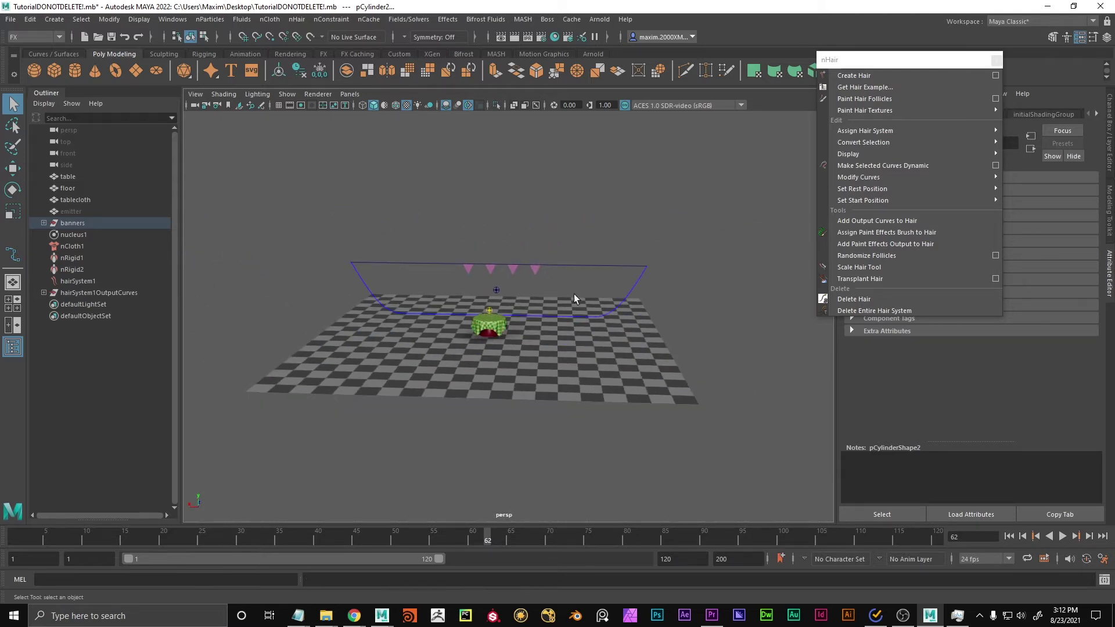
Select the string's simulated curve, return to the first frame, and close the floating nHair window.
left_click(377, 295)
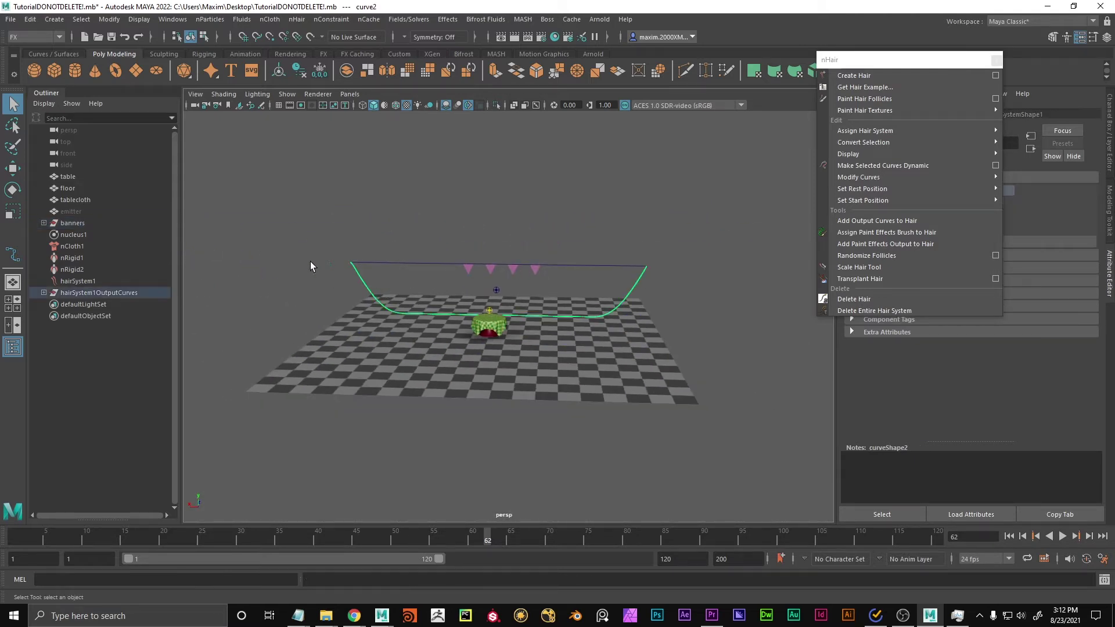
left_click(1063, 536)
left_click(1009, 536)
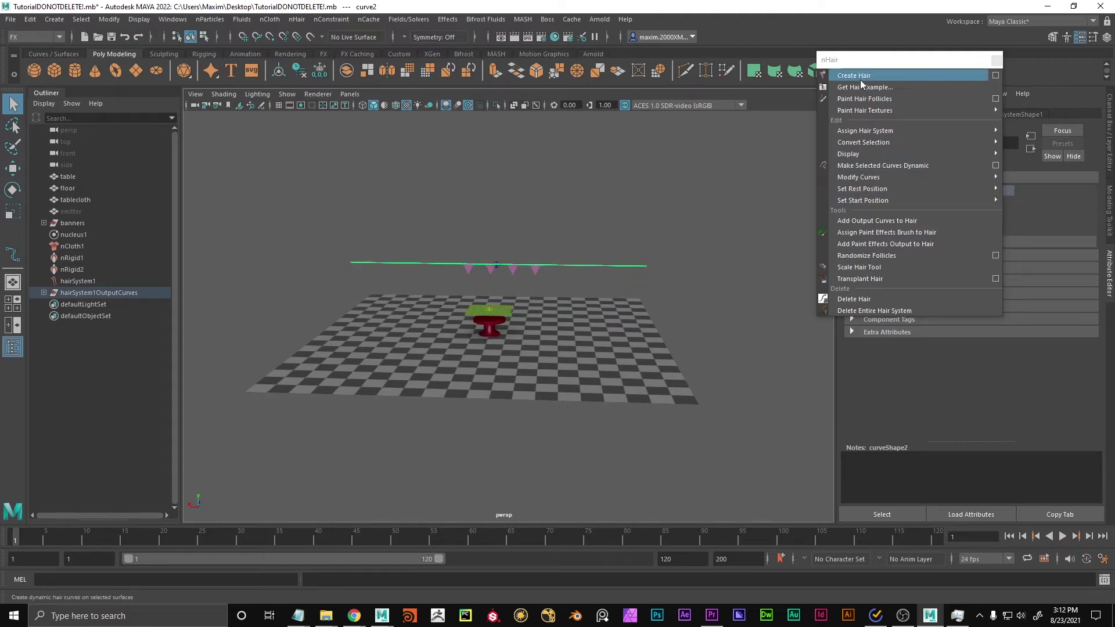
left_click_drag(868, 62, 778, 81)
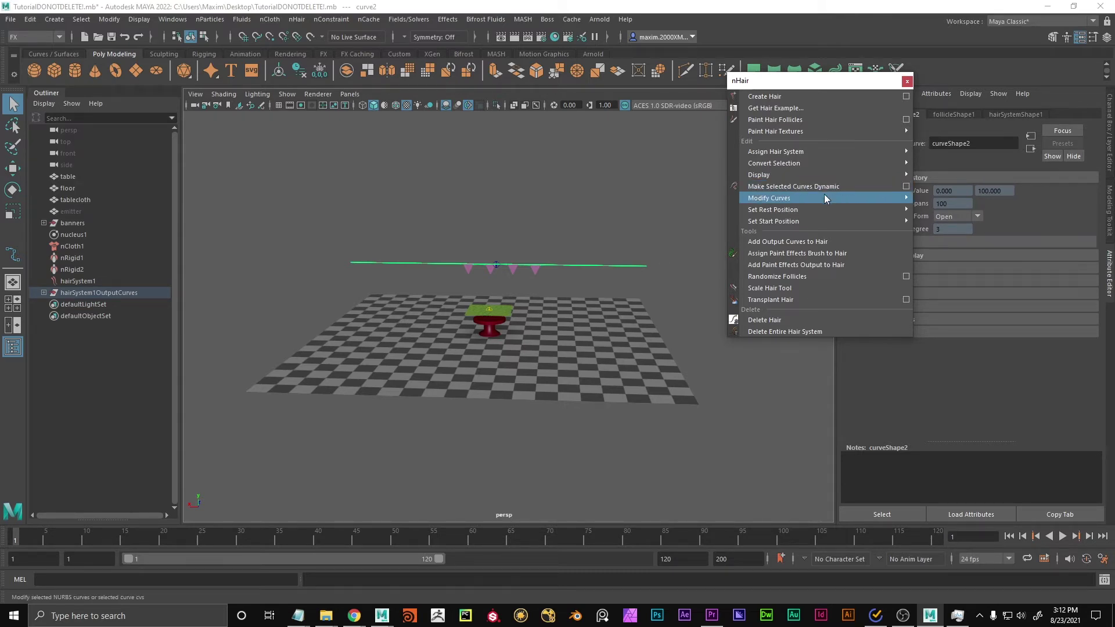
left_click(906, 81)
Set hairSystem1's Stretch Resistance to 100 and Compression Resistance to 20.
left_click(1062, 536)
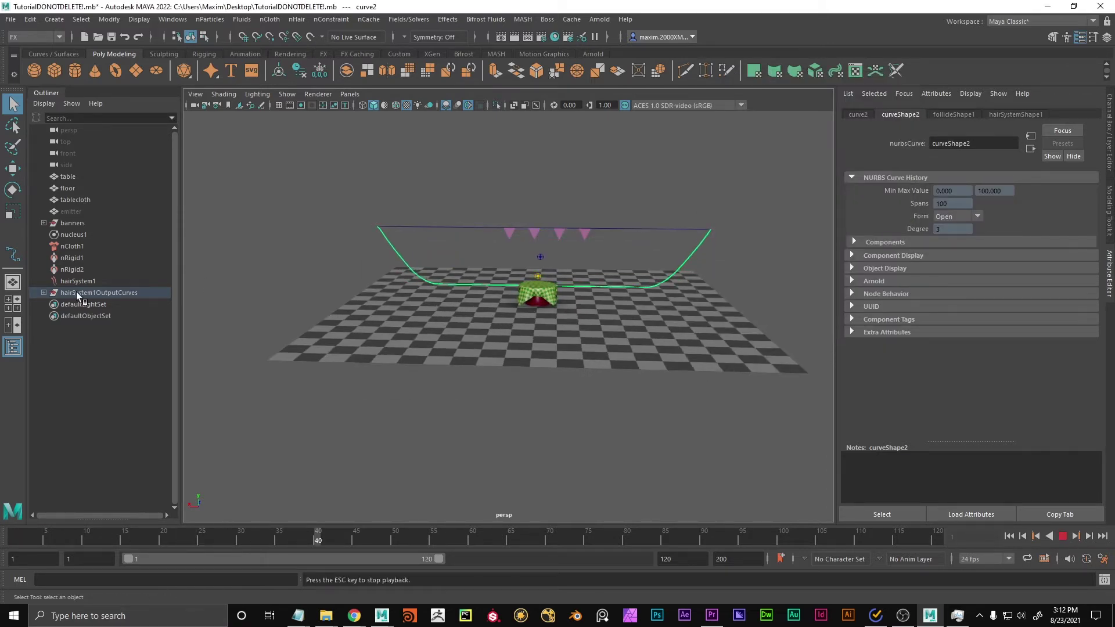
left_click(86, 281)
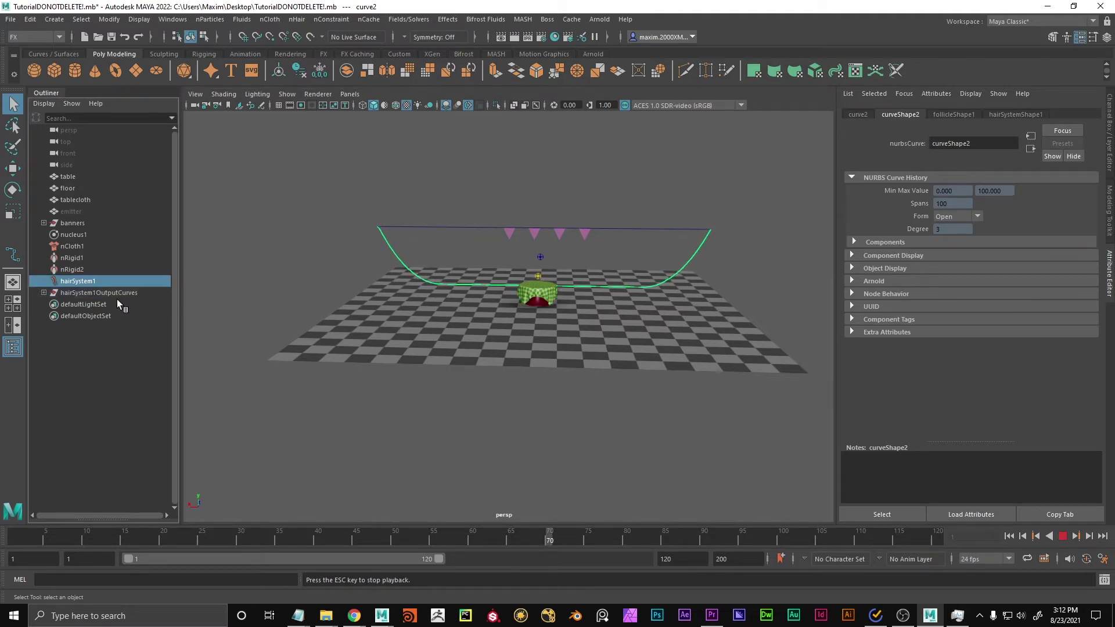
key("Escape")
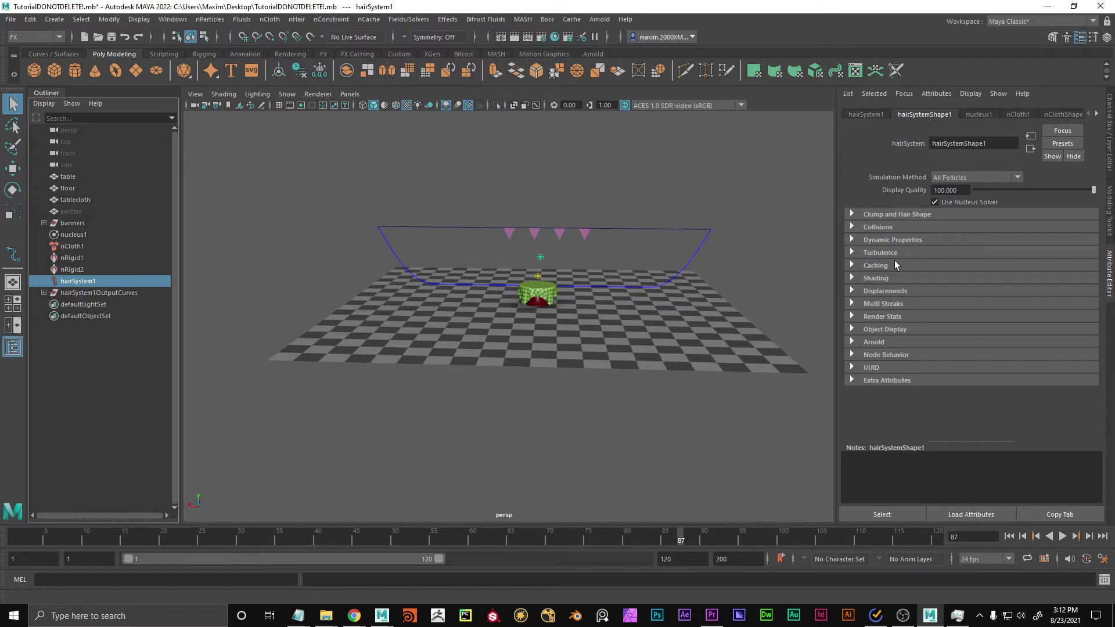
left_click(852, 239)
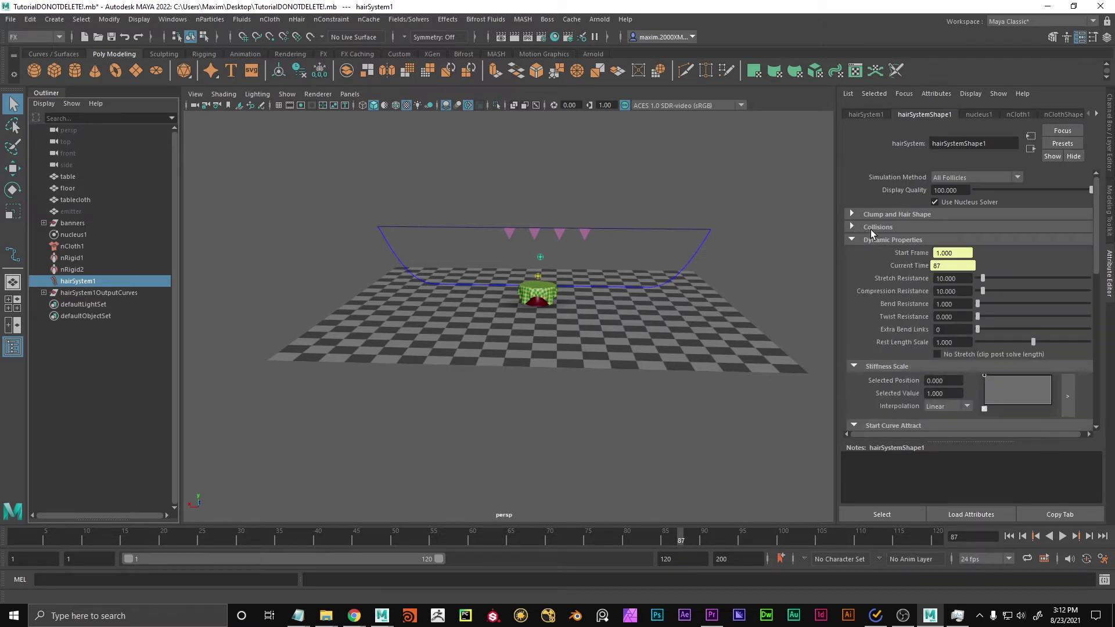
left_click(960, 273)
type("10")
key("Tab")
type("20")
key("Return")
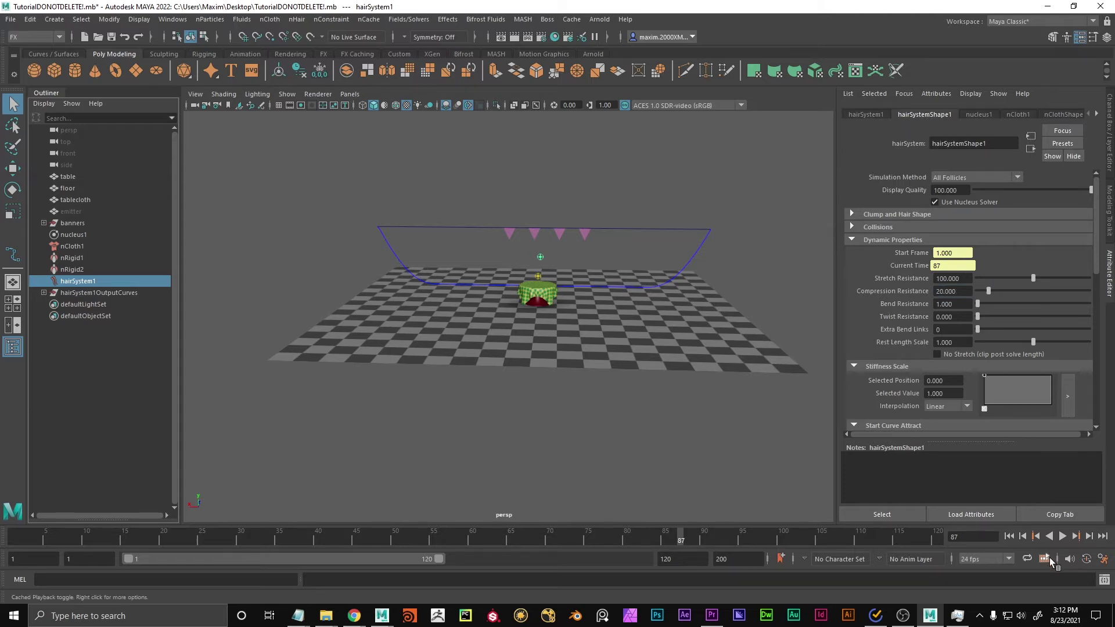
Replay the simulation from the first frame and check how far the string sags.
left_click(1009, 536)
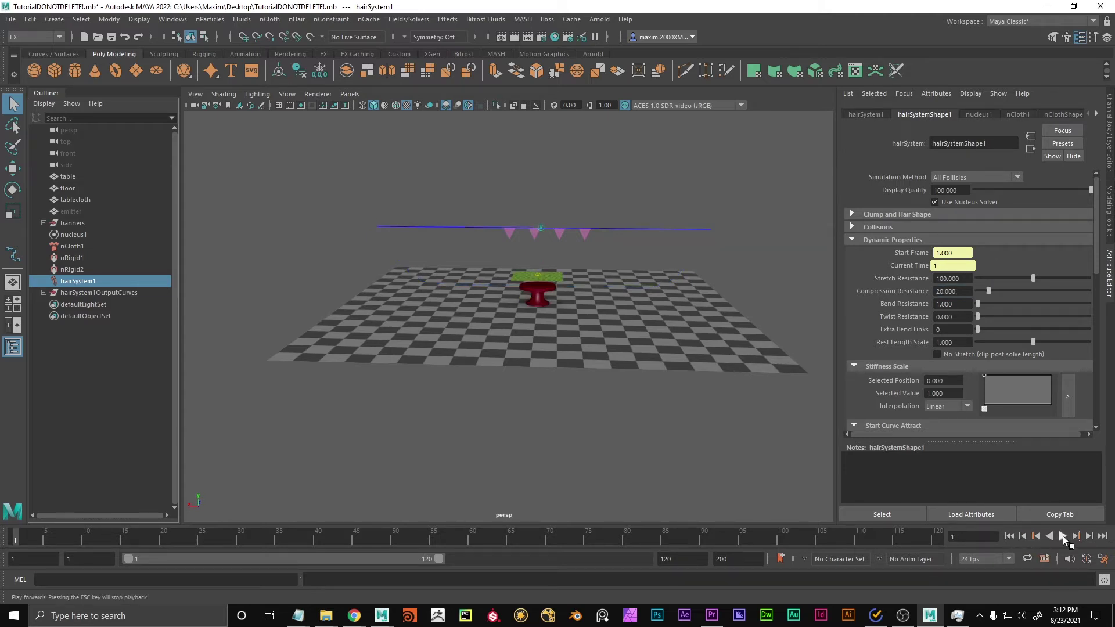
left_click(1063, 535)
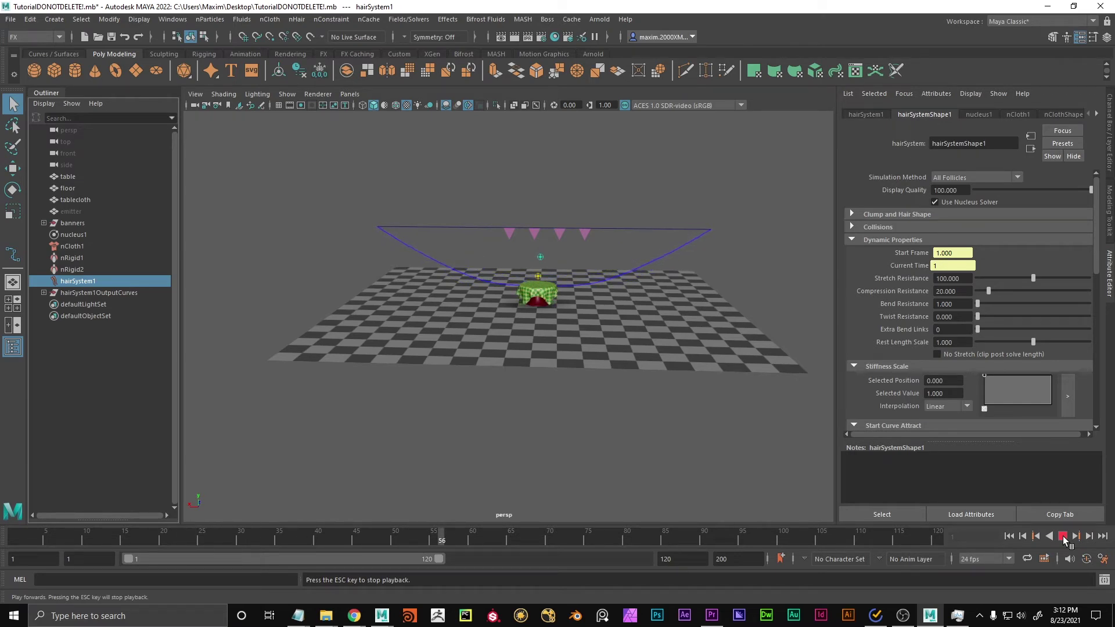
left_click(1063, 536)
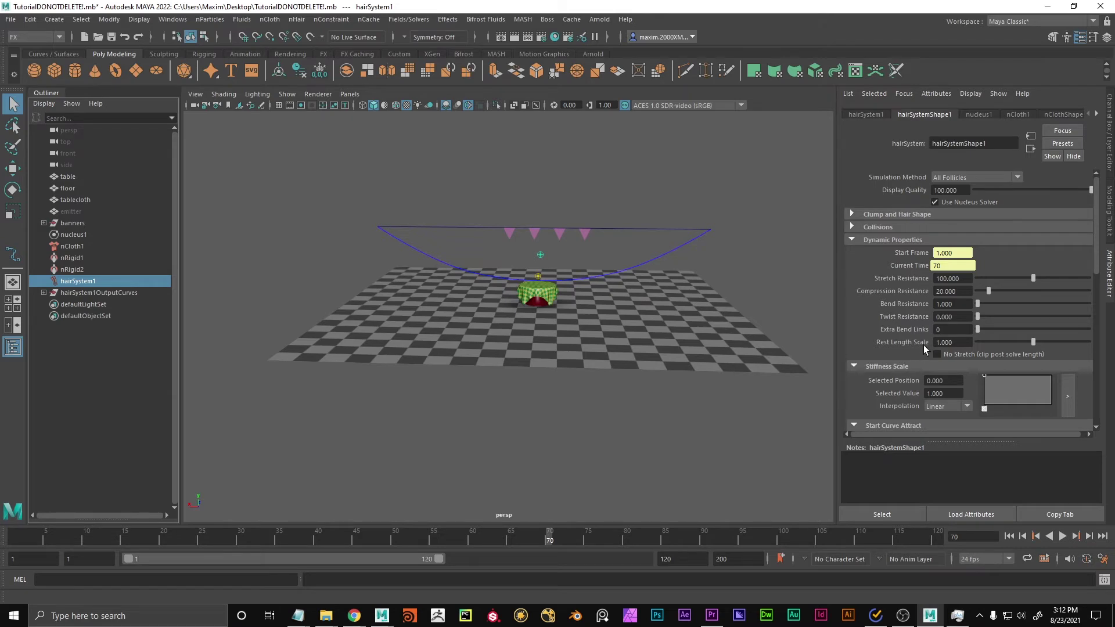
left_click(956, 342)
scroll(684, 314, "up", 5)
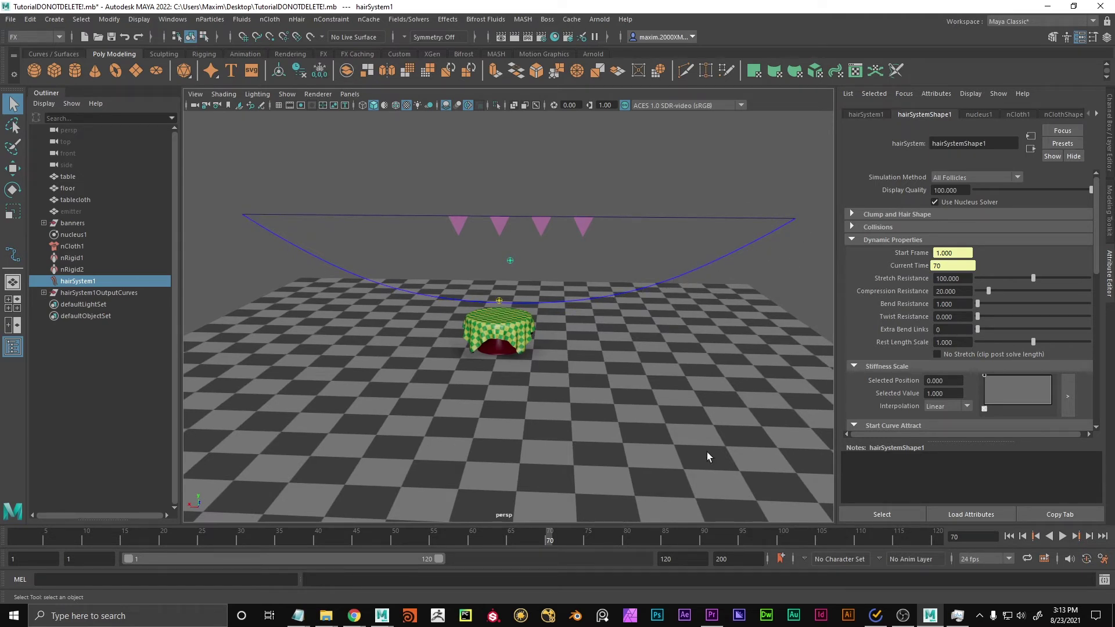
Try a Rest Length Scale of 0.2 on the hair system and replay from the first frame.
left_click(955, 342)
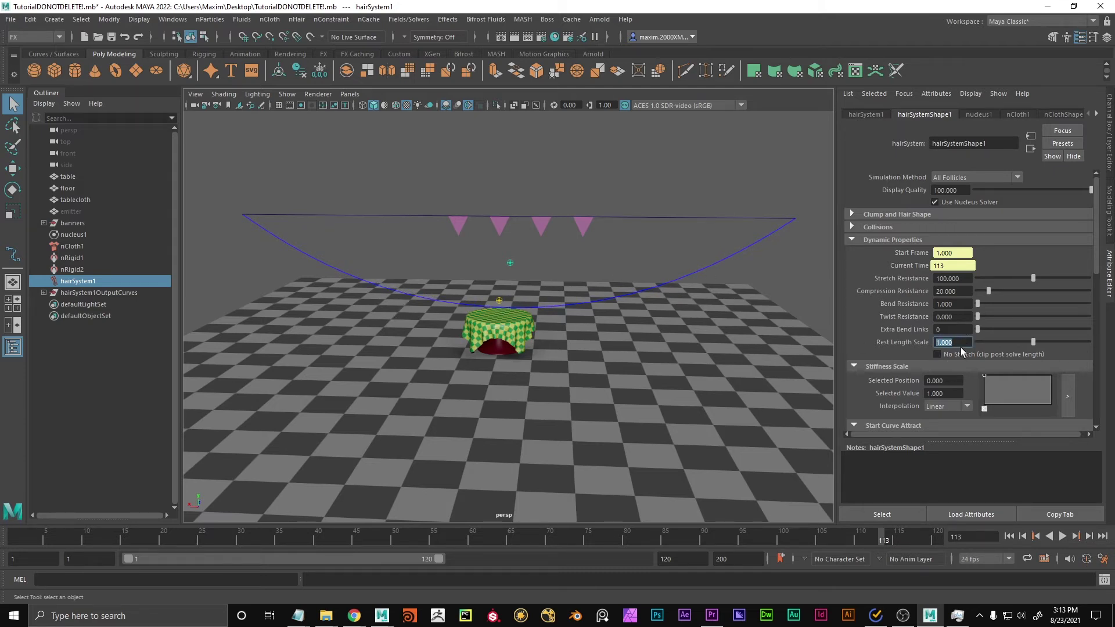
type("0.2")
key("Return")
left_click(1009, 536)
left_click(1063, 536)
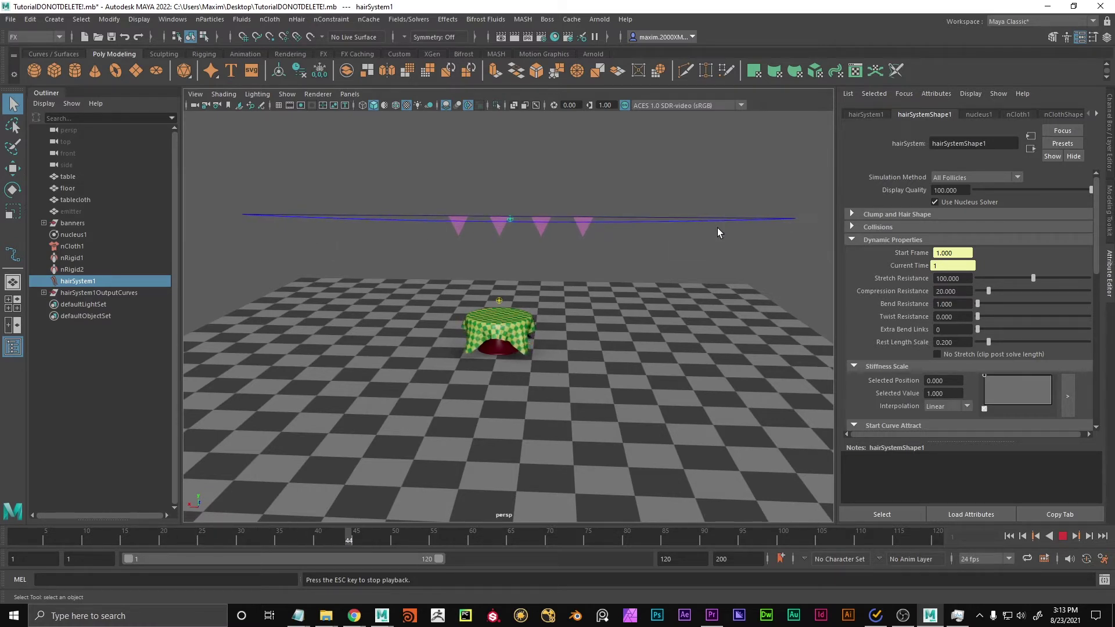
Set the hair system's Rest Length Scale to 0.04 and replay the string simulation from the first frame.
left_click(955, 342)
type(".04")
key("Return")
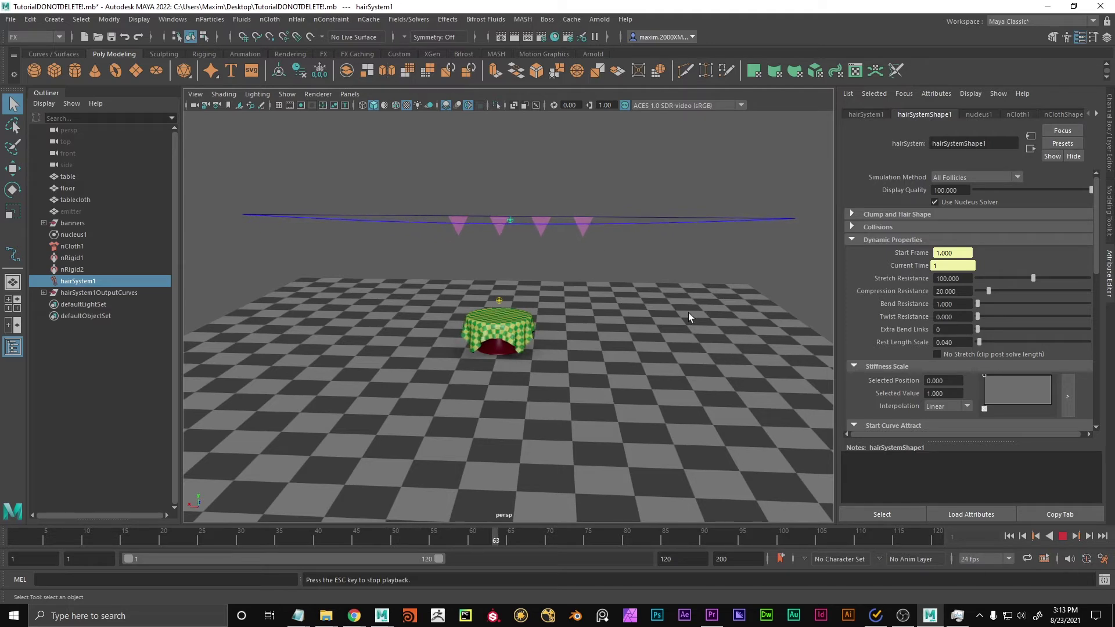
left_click(1063, 536)
left_click(1009, 536)
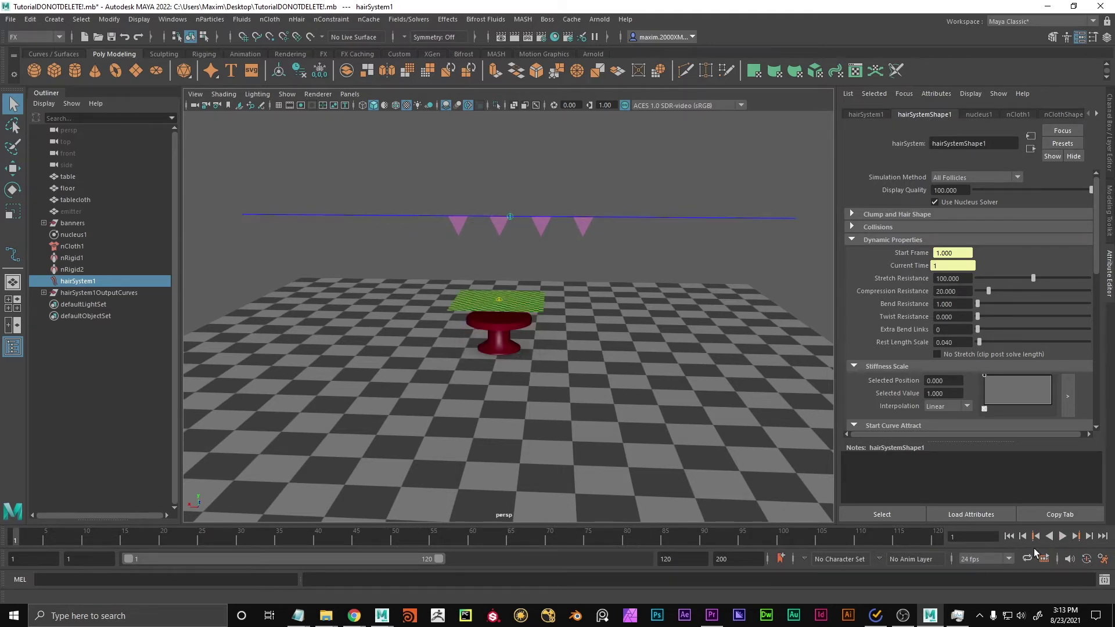
scroll(530, 311, "up", 5)
left_click(1062, 536)
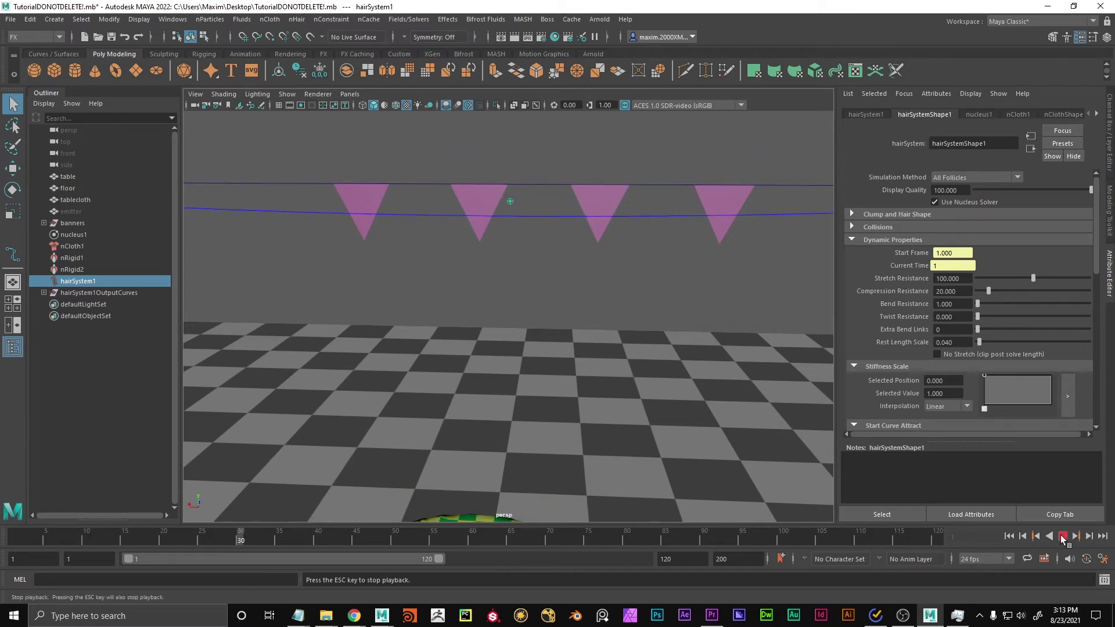
key("Escape")
Hide the original straight string curve and locate it under follicle1 in the banners group.
left_click_drag(531, 194, 529, 194)
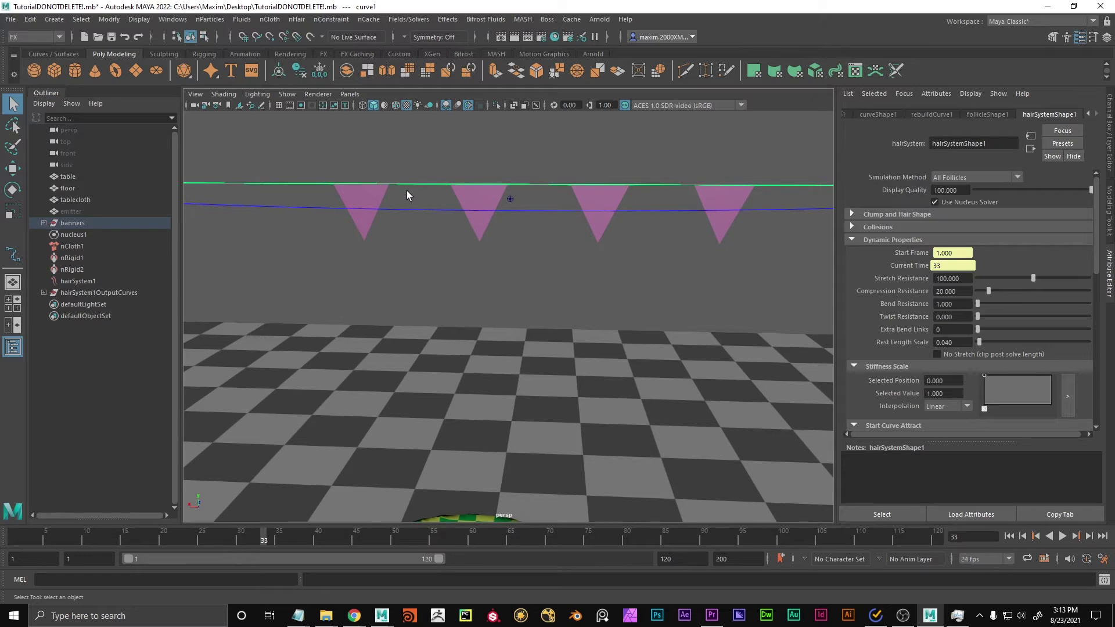
key("h")
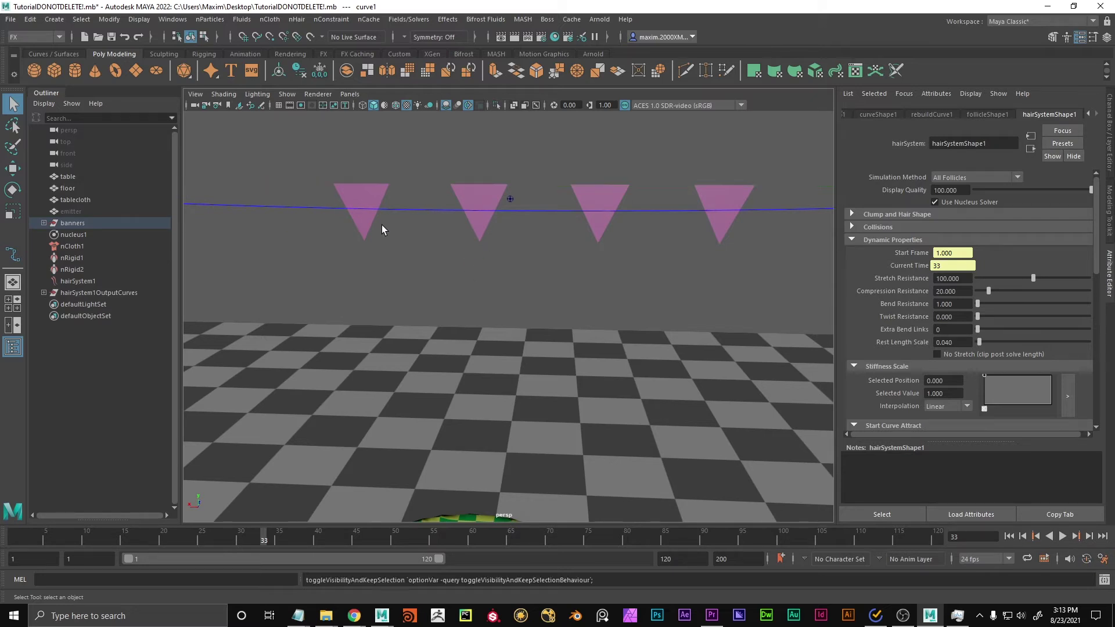
left_click(41, 222)
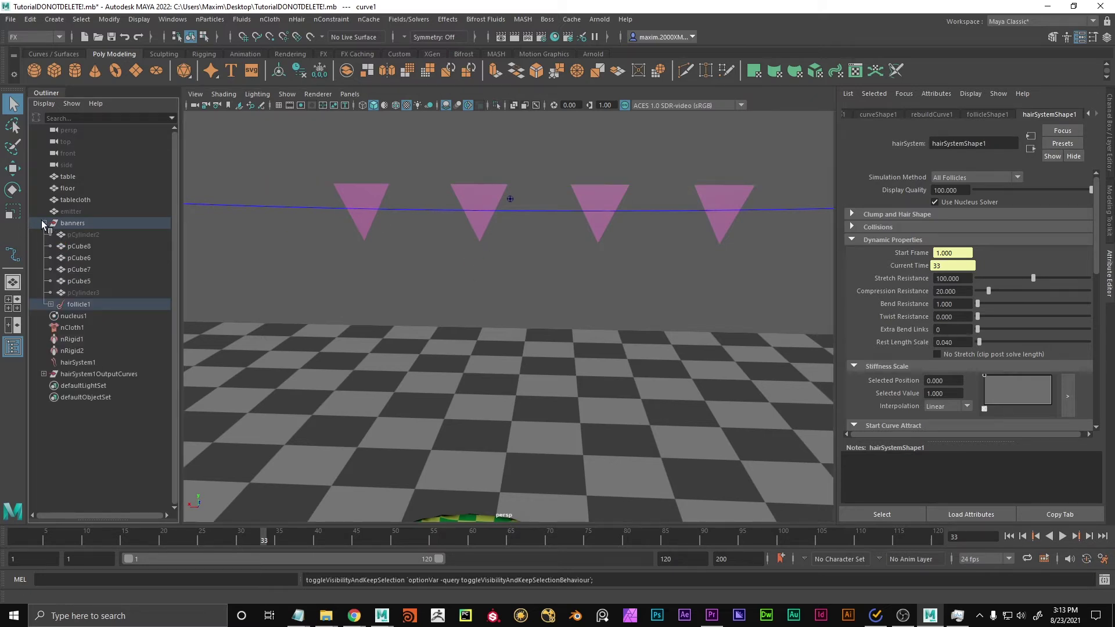
left_click(50, 304)
left_click(87, 305)
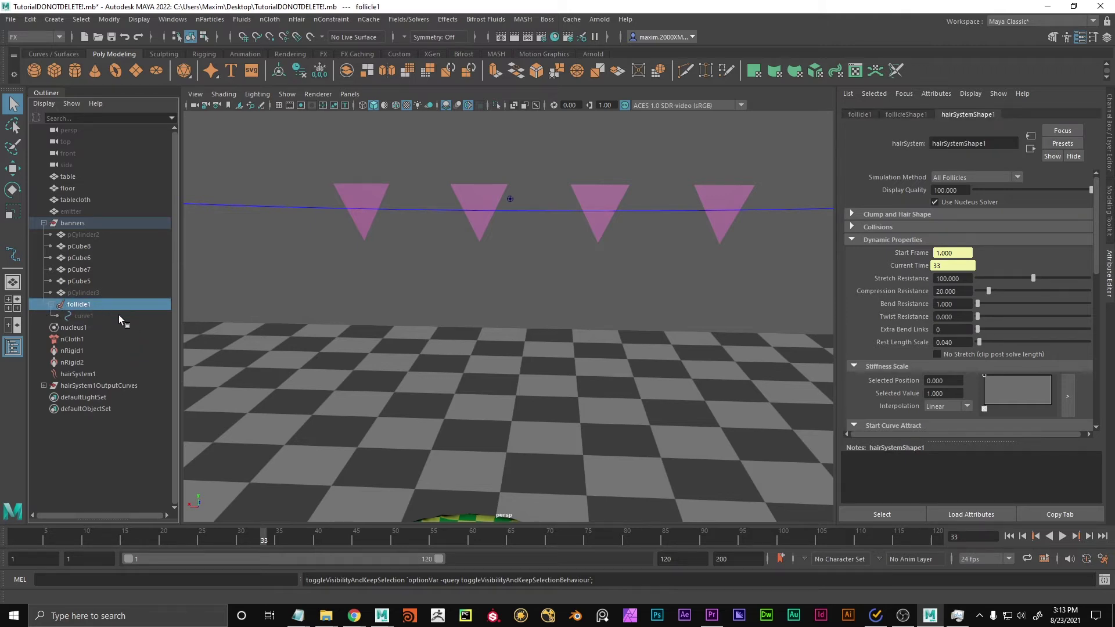
left_click(50, 317)
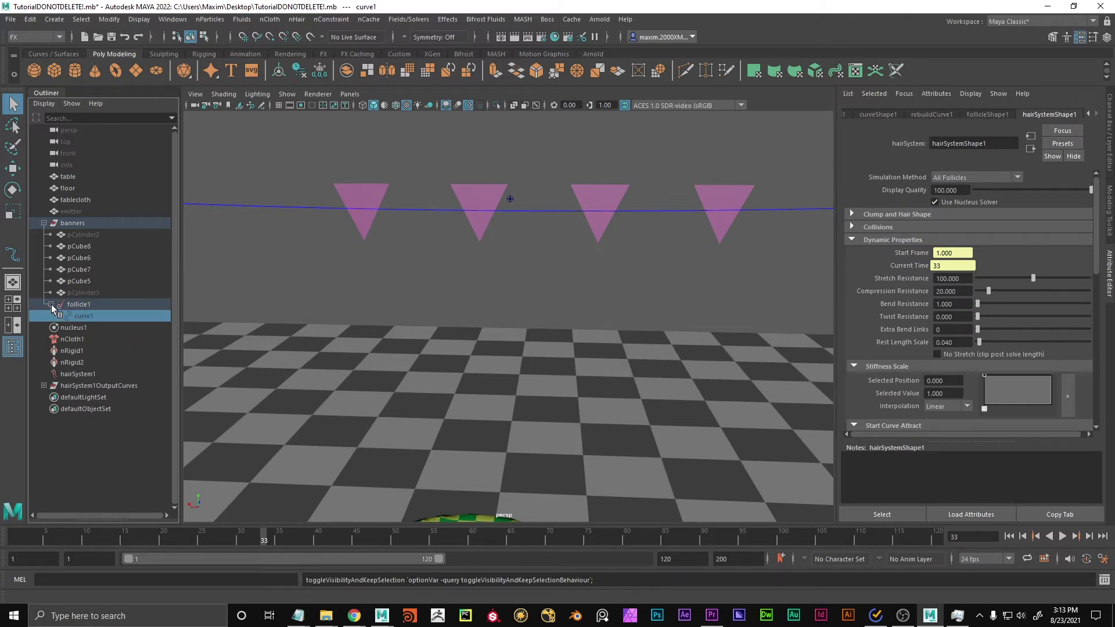
left_click(51, 304)
left_click(44, 223)
Select the simulated string curve and locate it within the hairSystem1OutputCurves group.
left_click(315, 257)
left_click_drag(300, 180, 302, 218)
right_click_drag(482, 273, 348, 316, "alt")
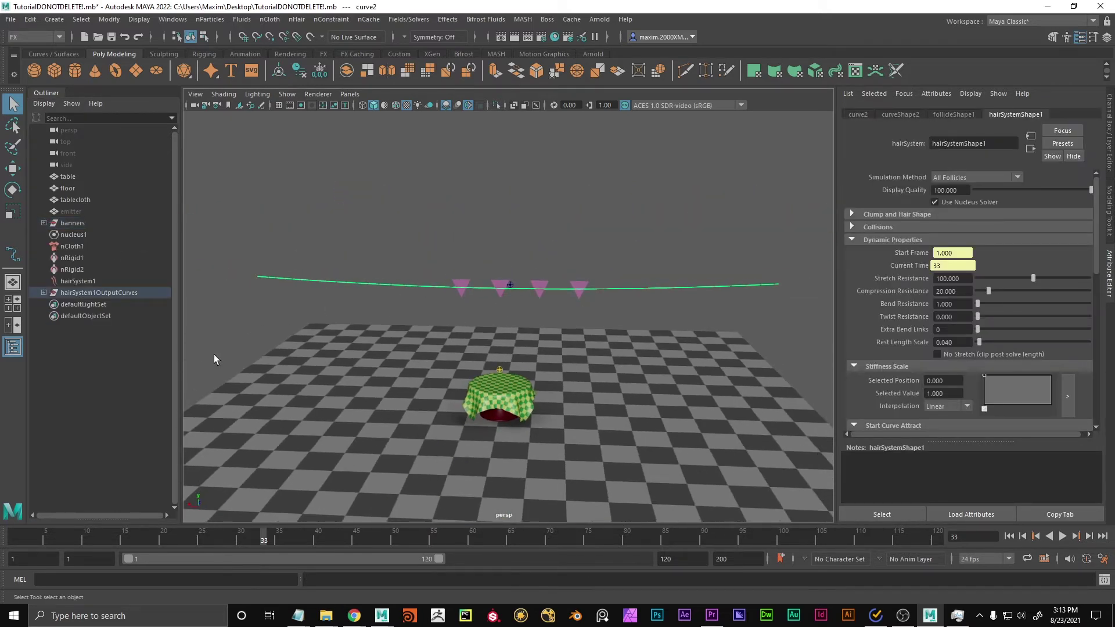
left_click(44, 293)
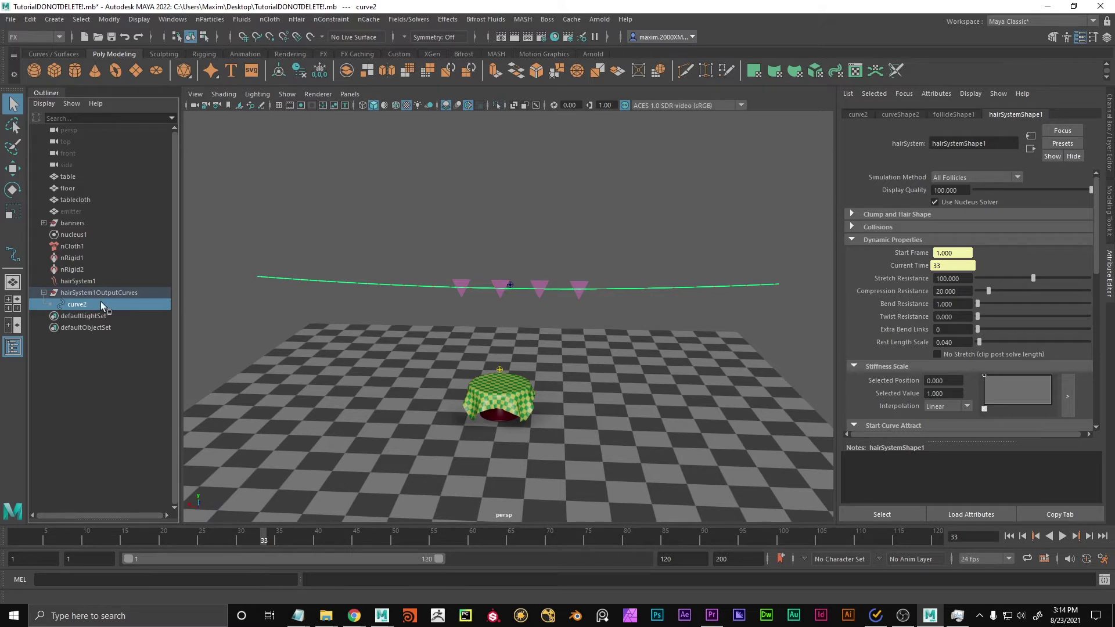
left_click(43, 292)
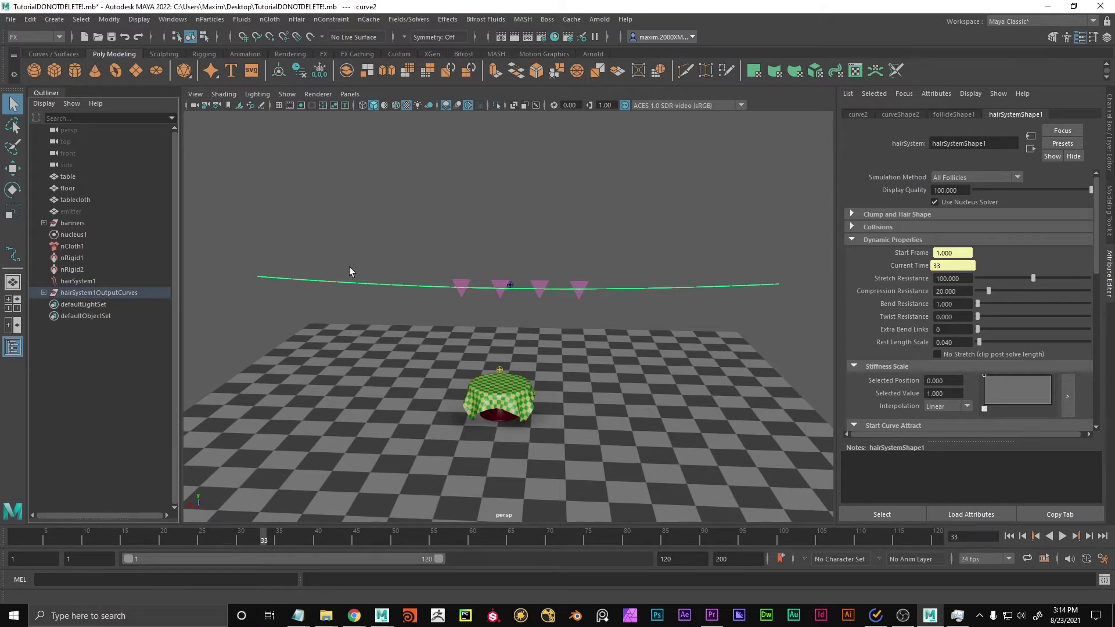
Return to the first frame and turn the four banner flags into nCloth objects.
left_click(740, 448)
scroll(430, 323, "up", 5)
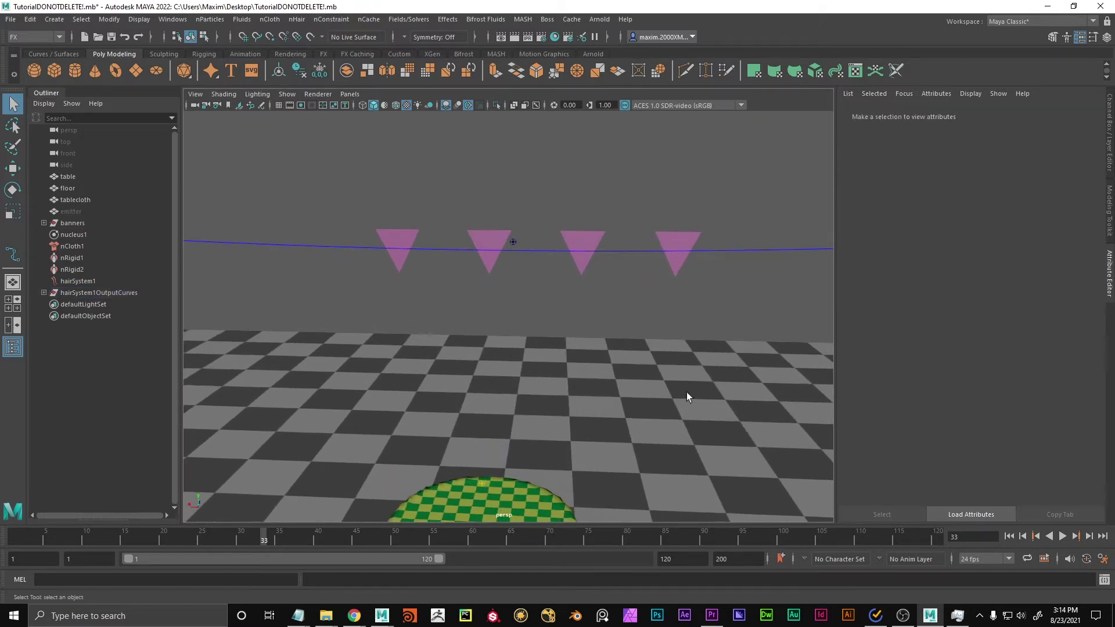
left_click(1009, 536)
scroll(461, 315, "down", 5)
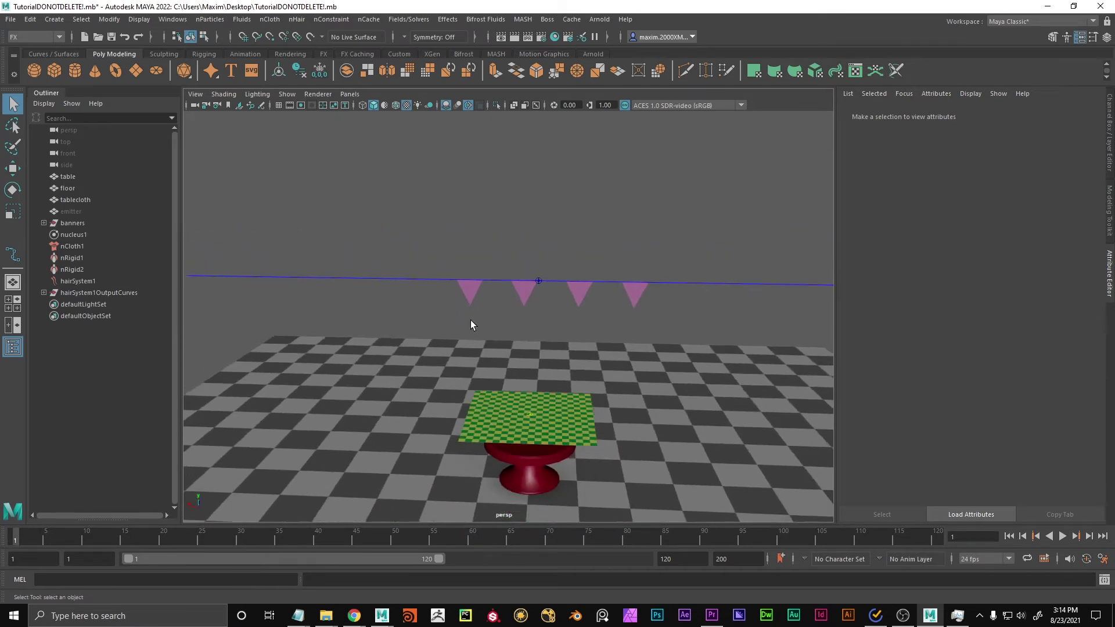
left_click(467, 291)
left_click_drag(439, 298, 437, 295)
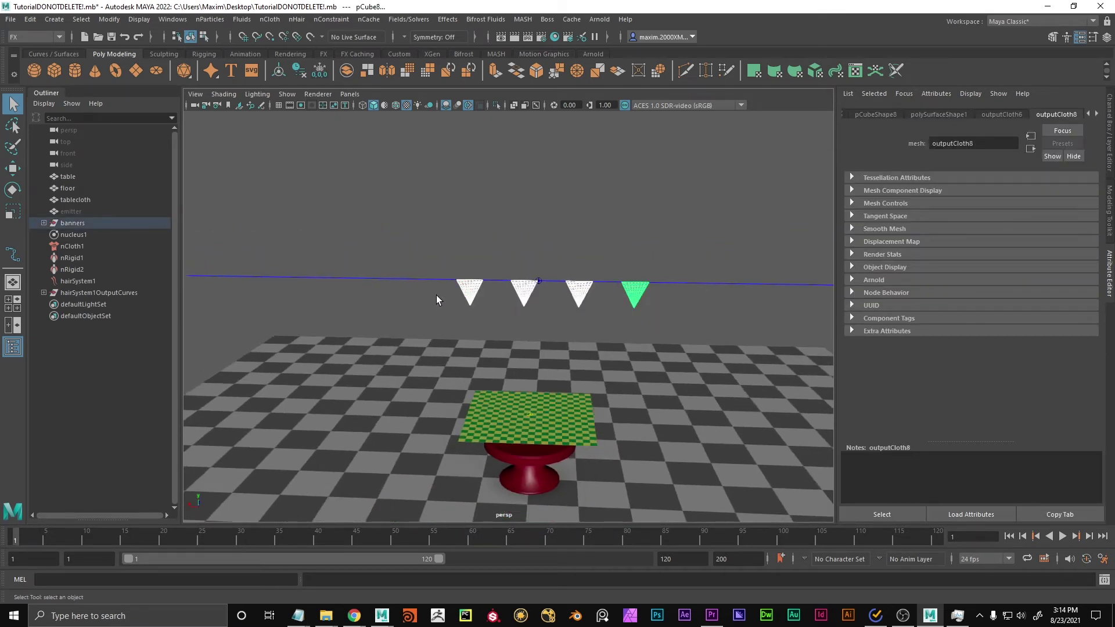
middle_click_drag(500, 320, 512, 323, "alt")
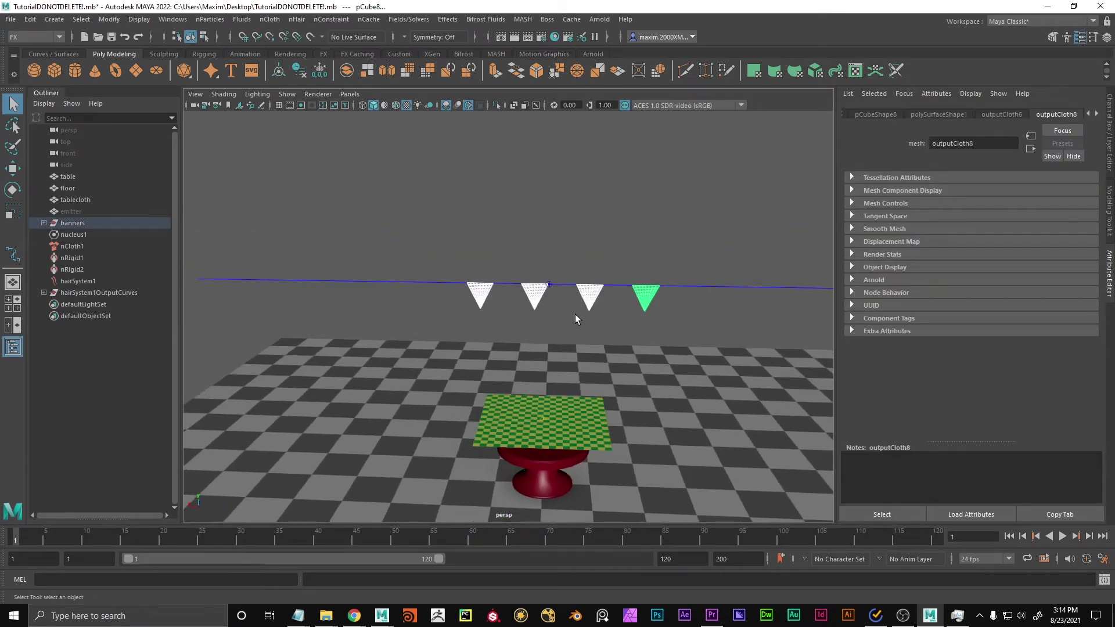
scroll(639, 358, "up", 3)
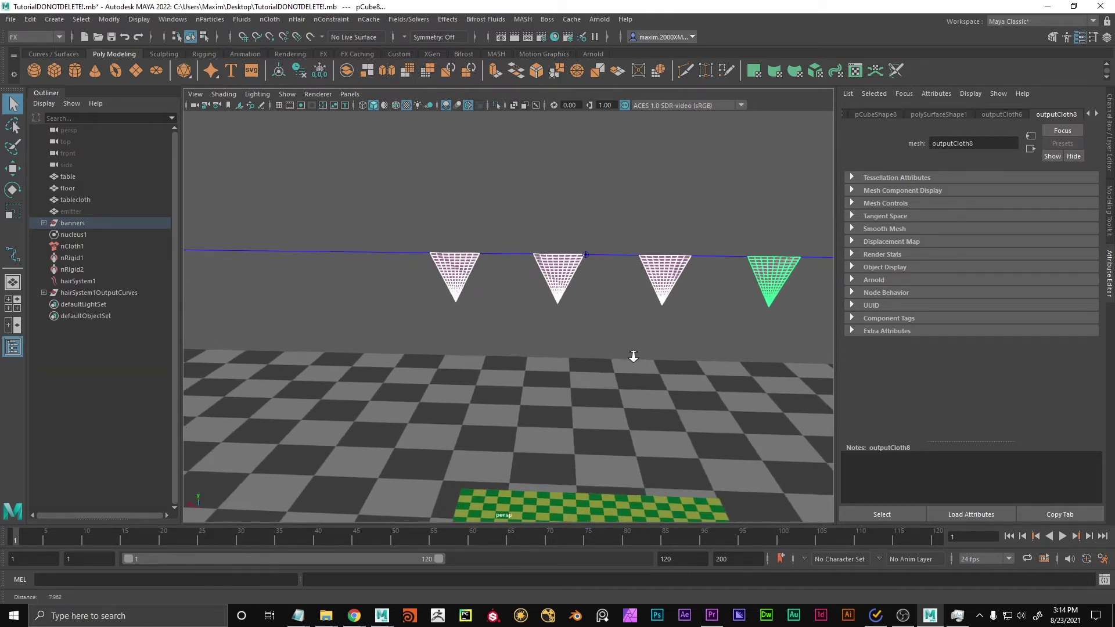
middle_click_drag(457, 333, 451, 345, "alt")
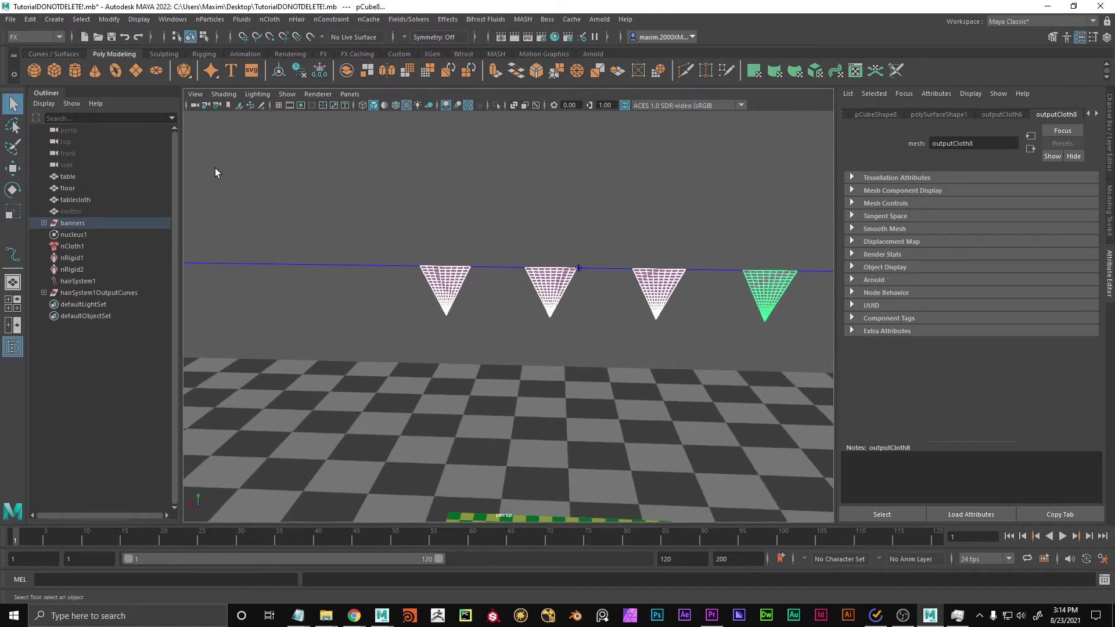
left_click(269, 19)
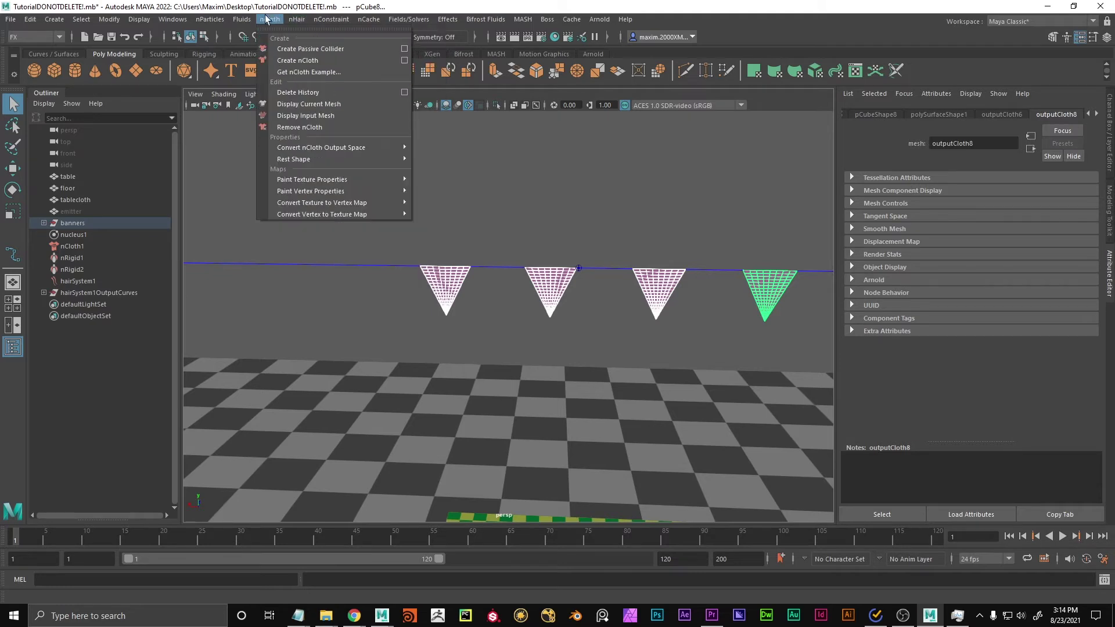
left_click(296, 60)
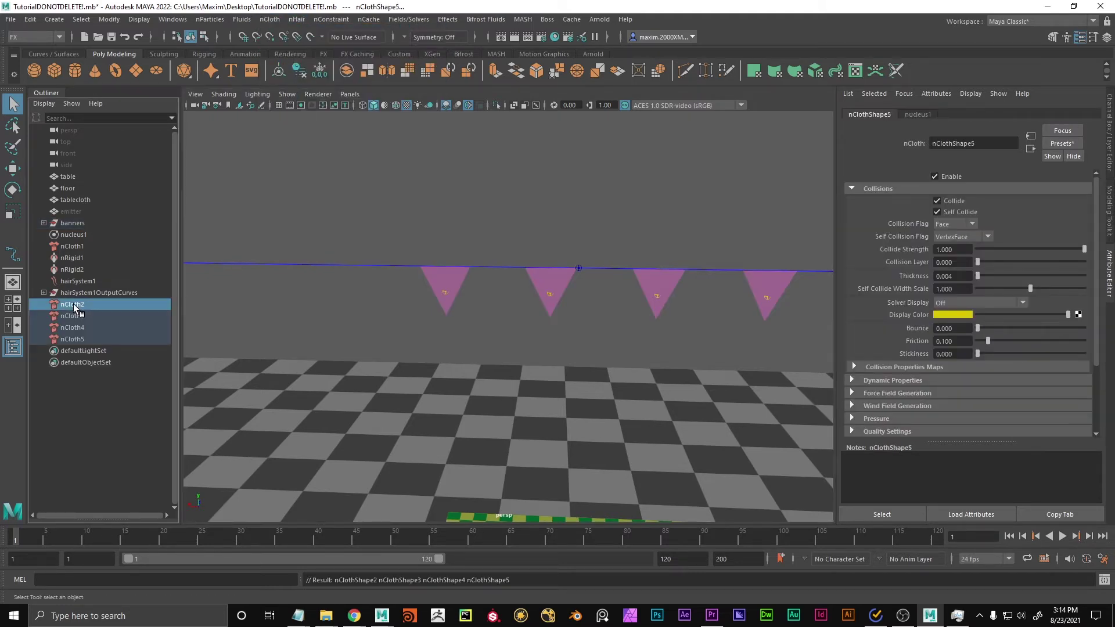
Select nCloth2, the first of the banner flags' new nCloth nodes.
left_click_drag(389, 297, 499, 322)
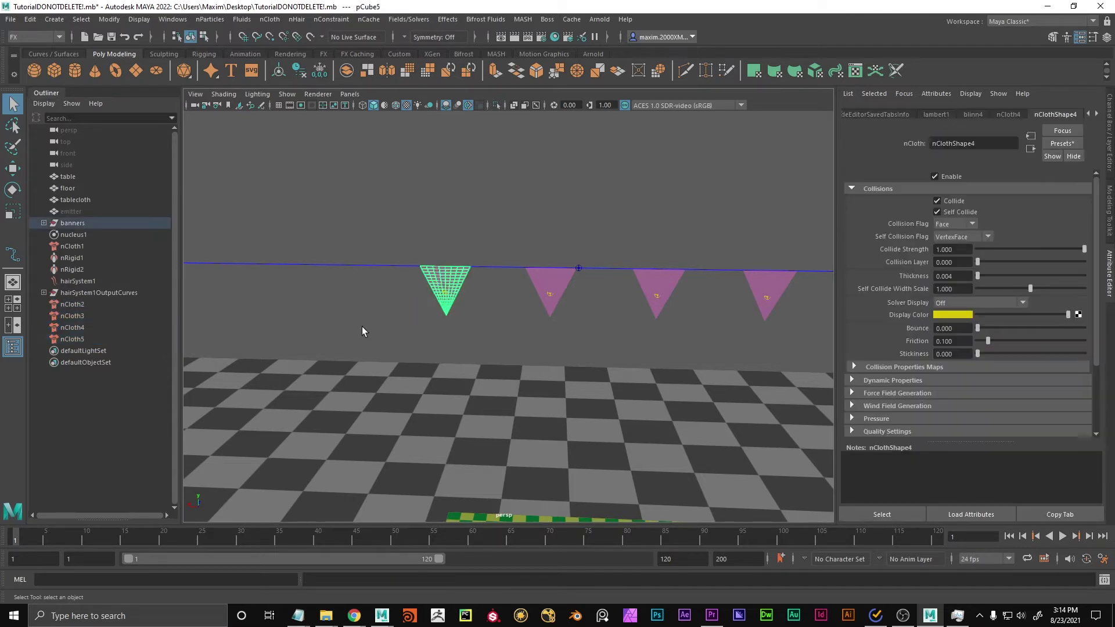
left_click(264, 324)
left_click(83, 305)
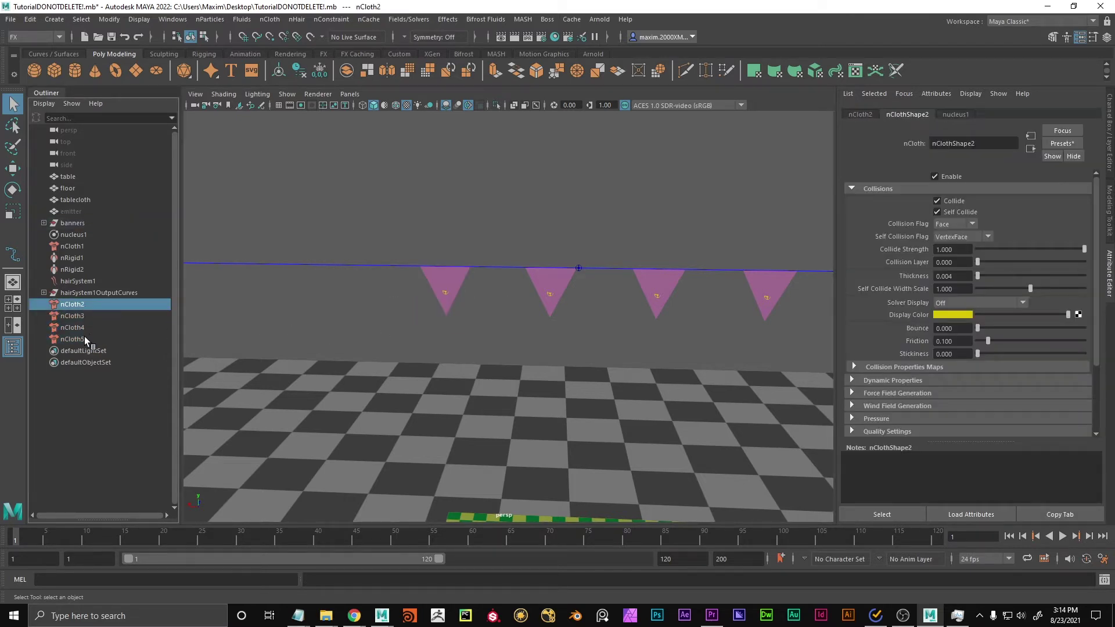
Open an enlarged Attribute Spread Sheet listing all attributes of nCloth2 through nCloth5.
left_click(85, 338, "shift")
left_click(88, 305)
left_click(174, 19)
mouse_move(202, 60)
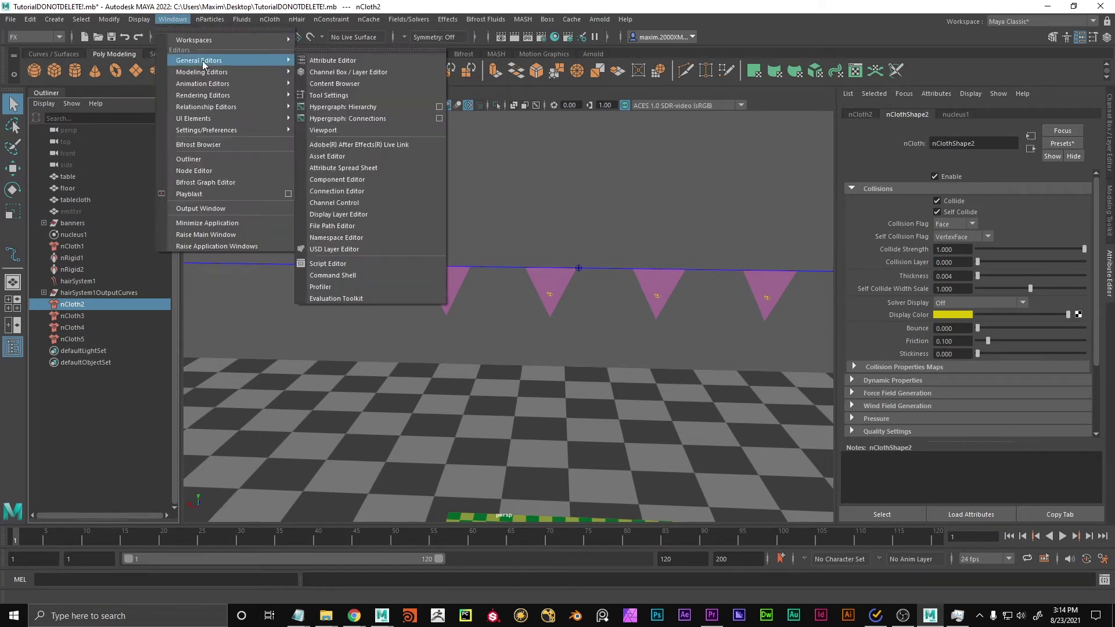
left_click(368, 170)
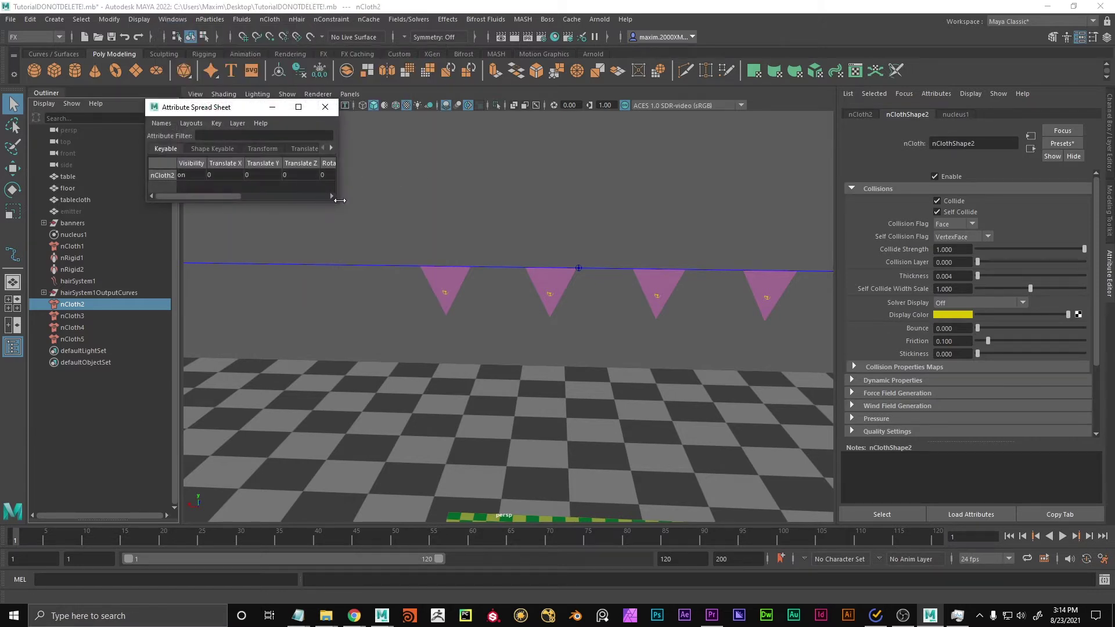
left_click_drag(341, 205, 658, 255)
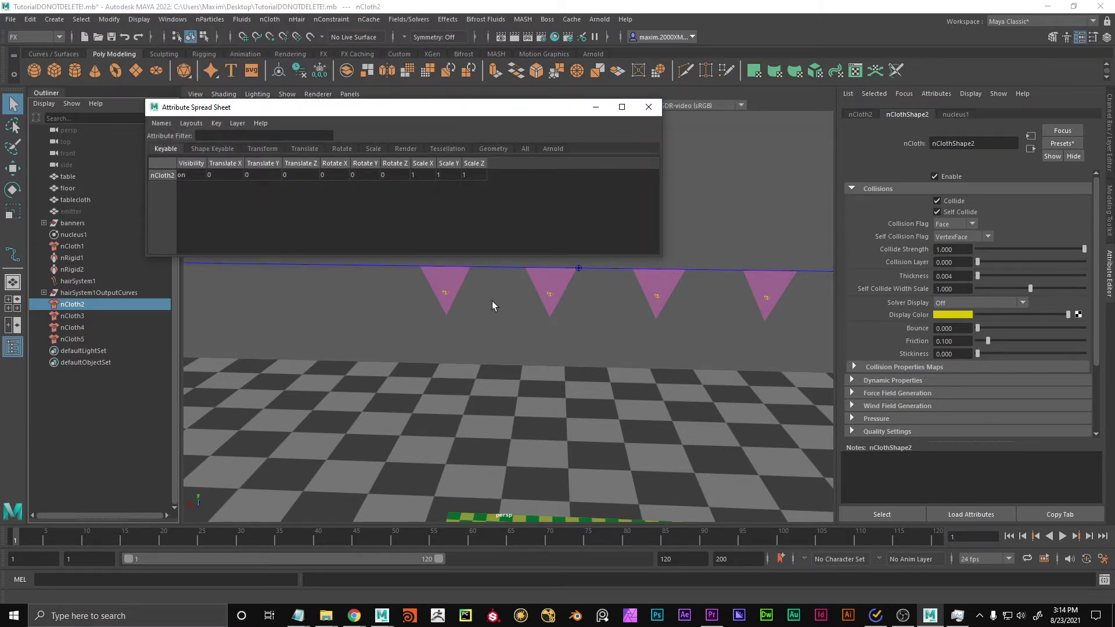
middle_click_drag(735, 337, 647, 341, "alt")
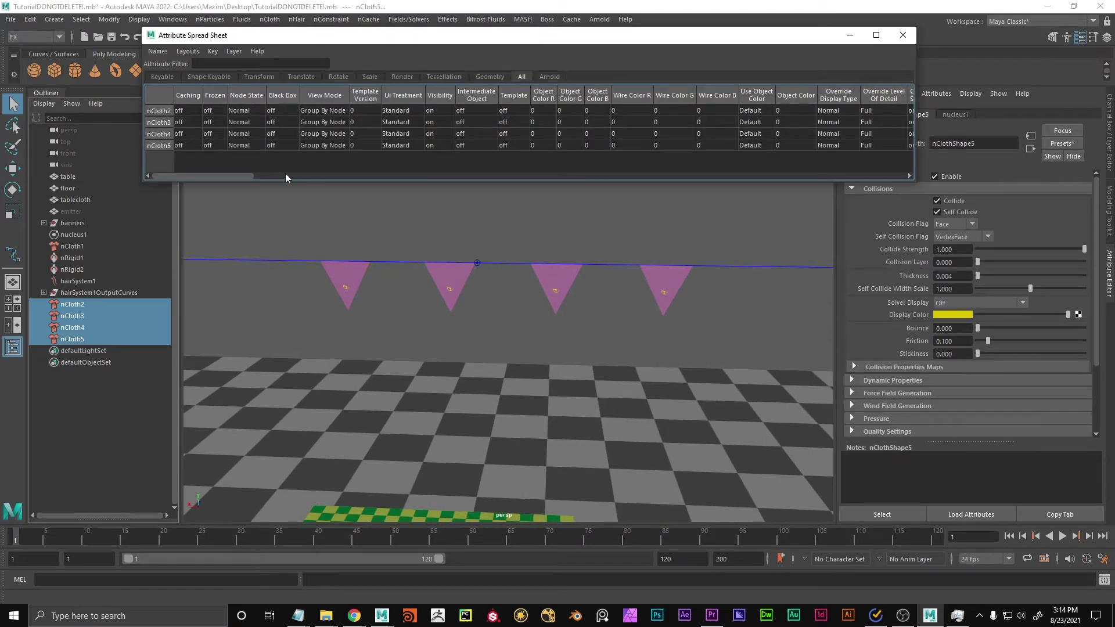
Reveal shape nodes in the Outliner and load the shapes of nCloth2 through nCloth5 into the spreadsheet.
left_click_drag(251, 176, 63, 169)
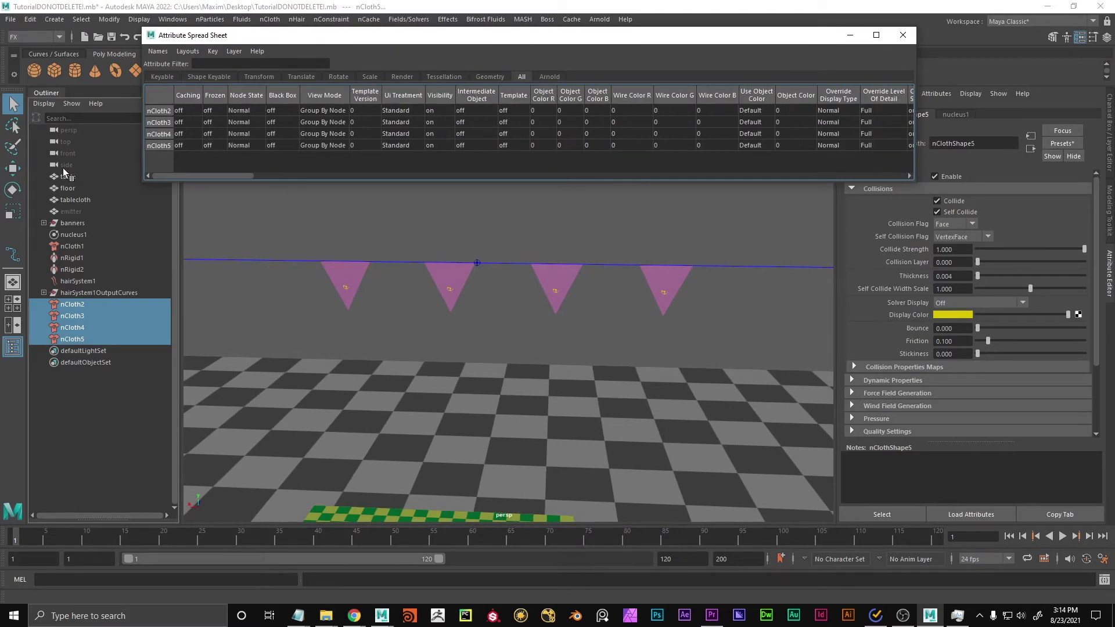
right_click(98, 308)
left_click(105, 325)
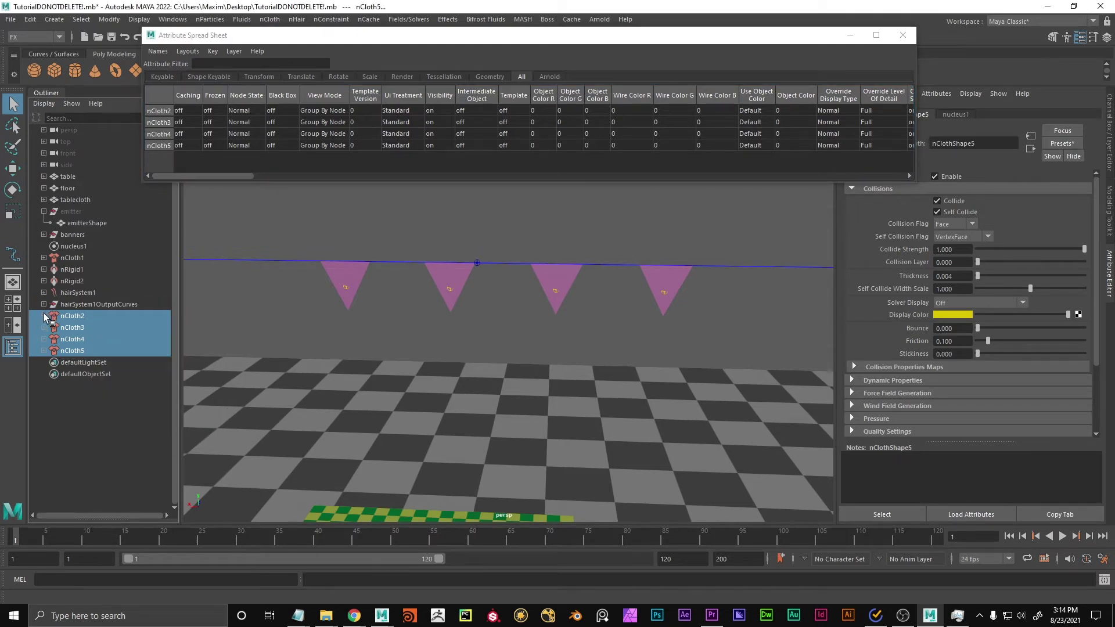
middle_click_drag(304, 256, 359, 292, "alt")
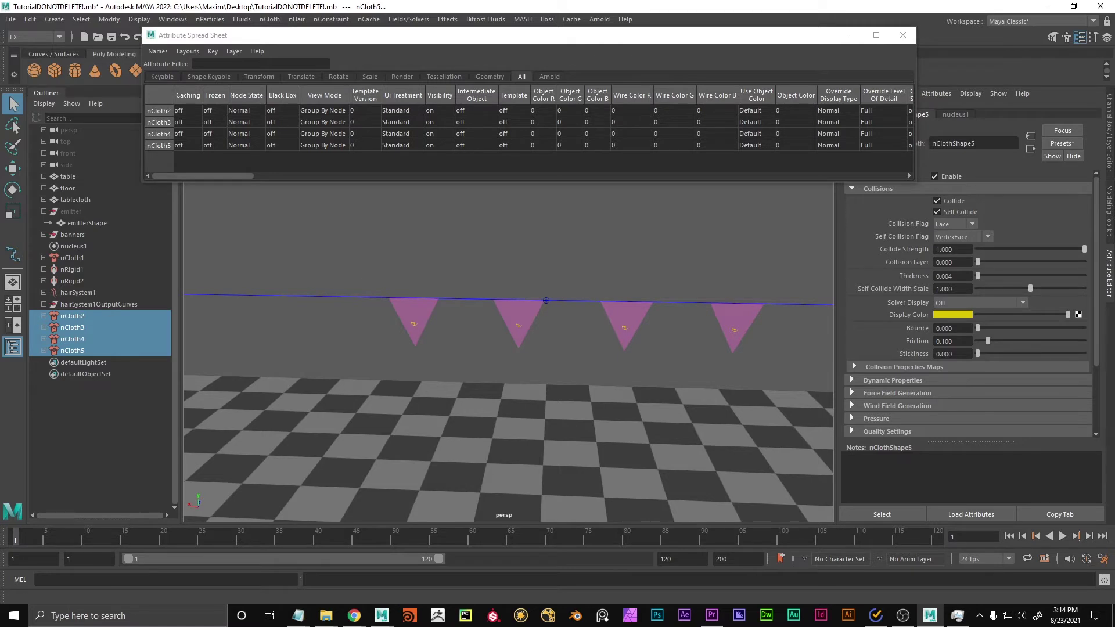
right_click_drag(364, 273, 428, 216, "alt")
middle_click_drag(428, 217, 440, 212, "alt")
key("Down")
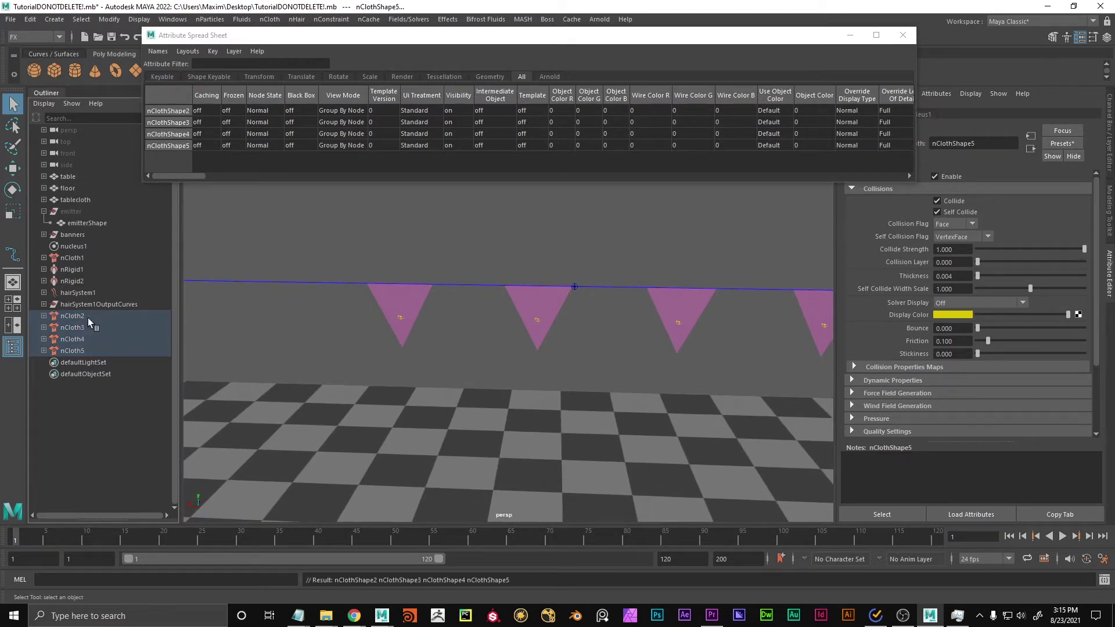
Look through the spreadsheet's attribute columns for the mass setting of the four banner cloth shapes.
left_click_drag(583, 36, 521, 47)
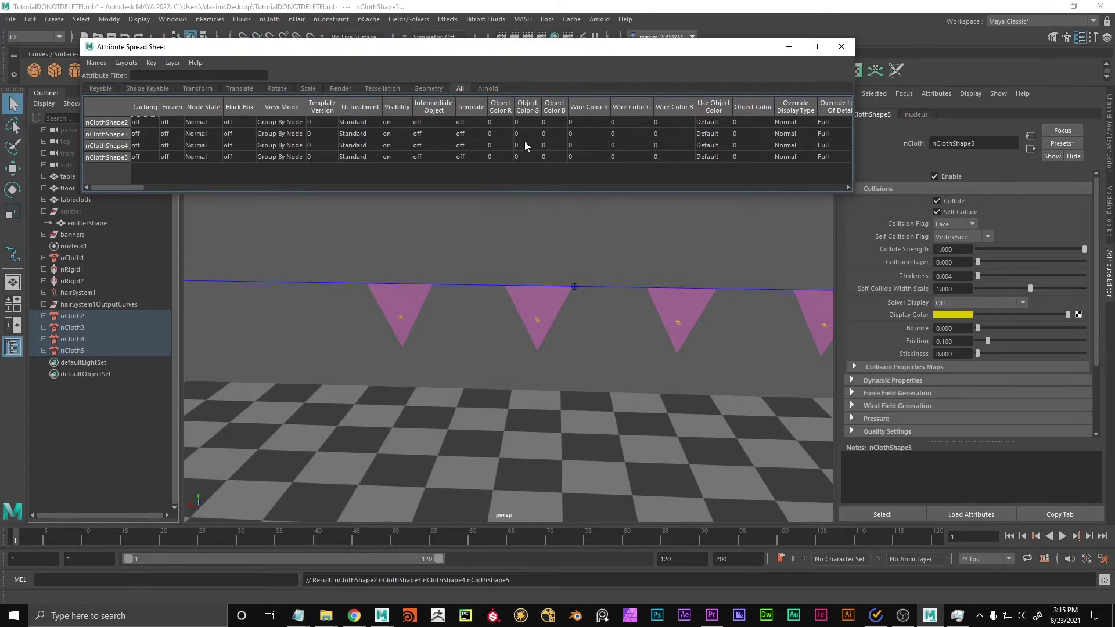
left_click_drag(138, 190, 684, 187)
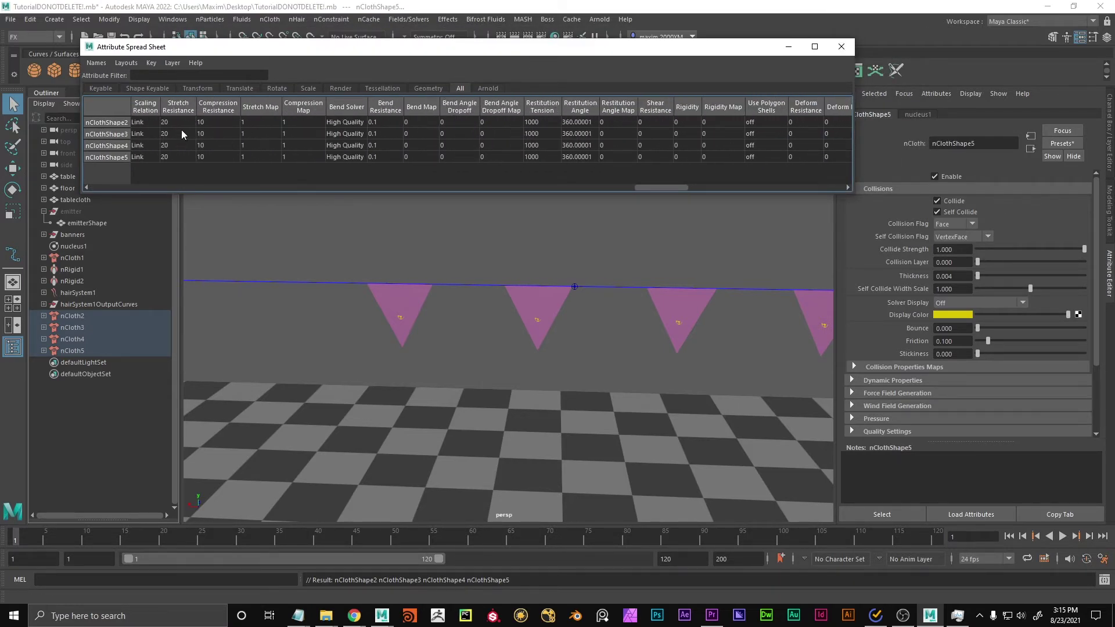
left_click_drag(657, 188, 586, 186)
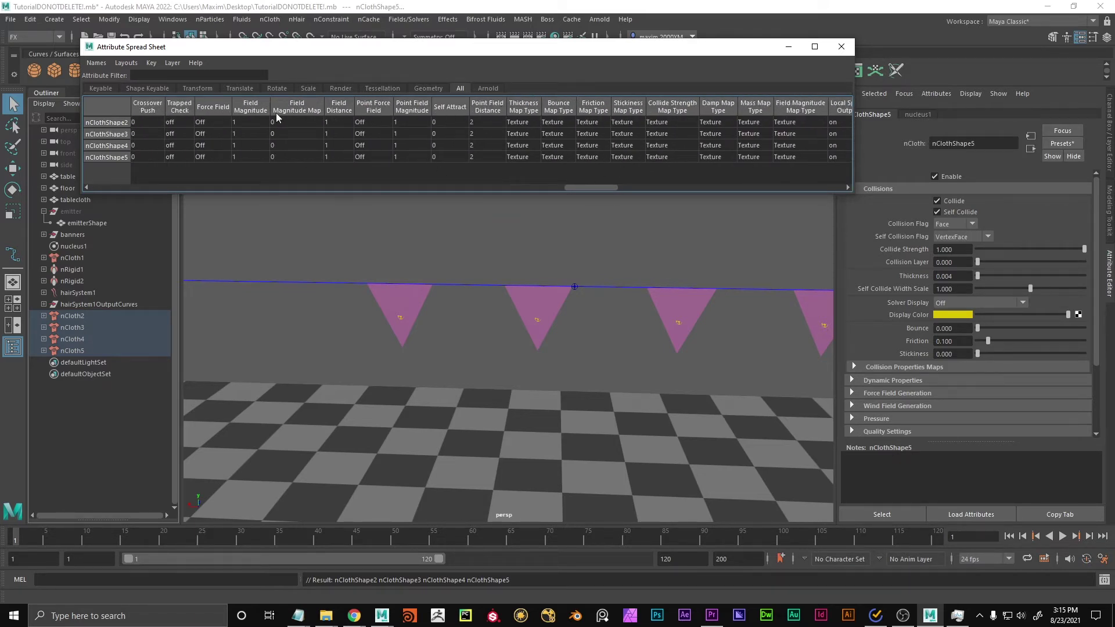
left_click_drag(594, 187, 516, 187)
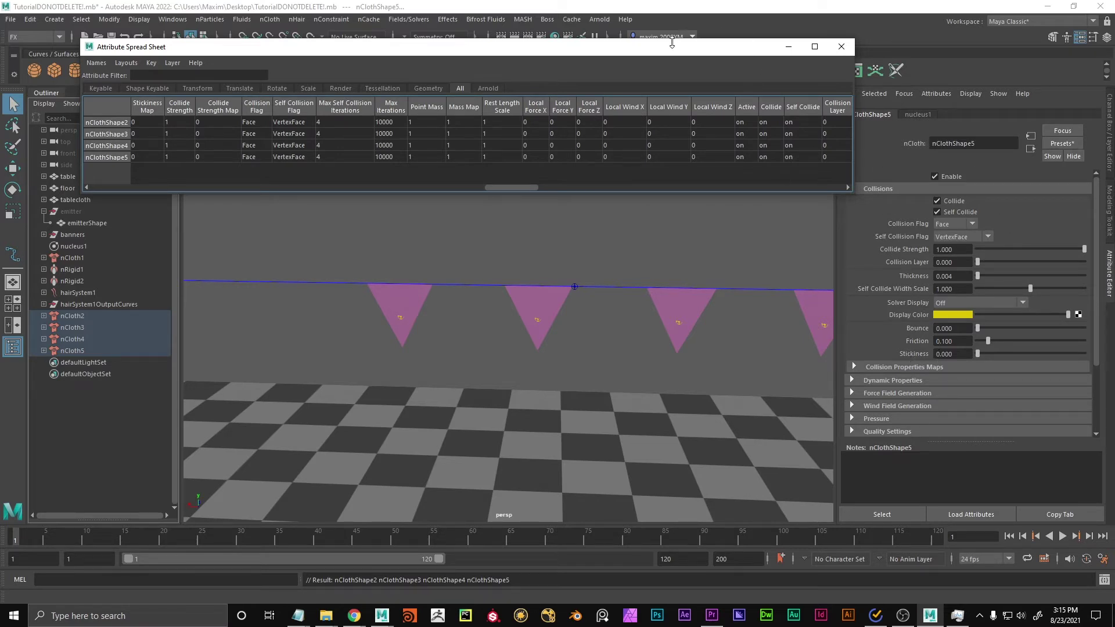
left_click_drag(649, 48, 744, 15)
Set the Mass in the dynamic properties of nClothShape5 to 0.1.
middle_click_drag(464, 255, 396, 246, "alt")
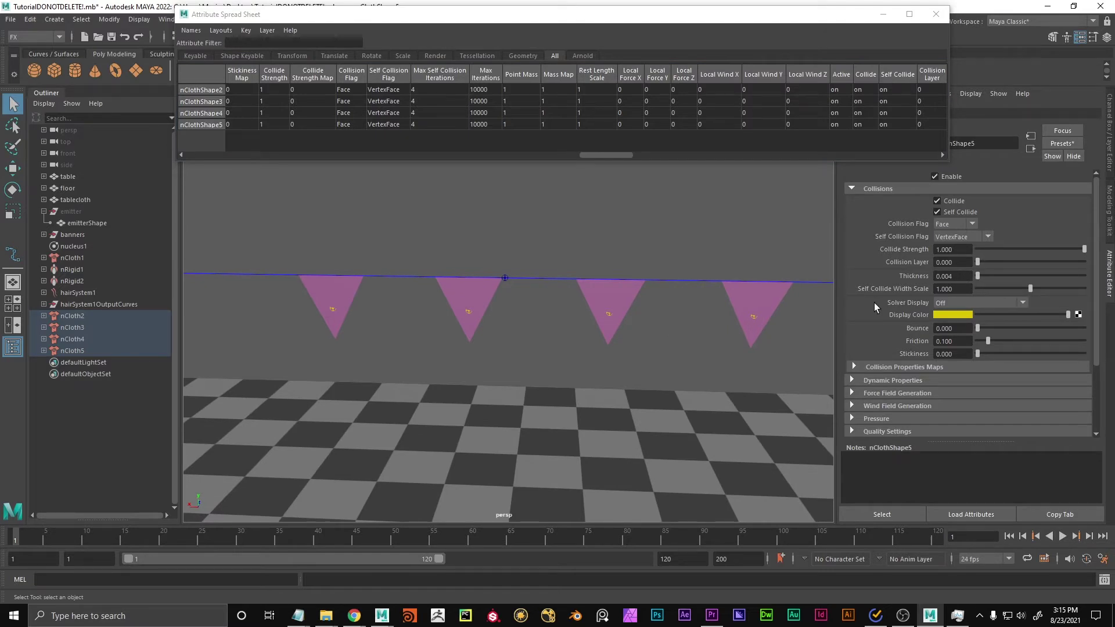
scroll(875, 306, "down", 3)
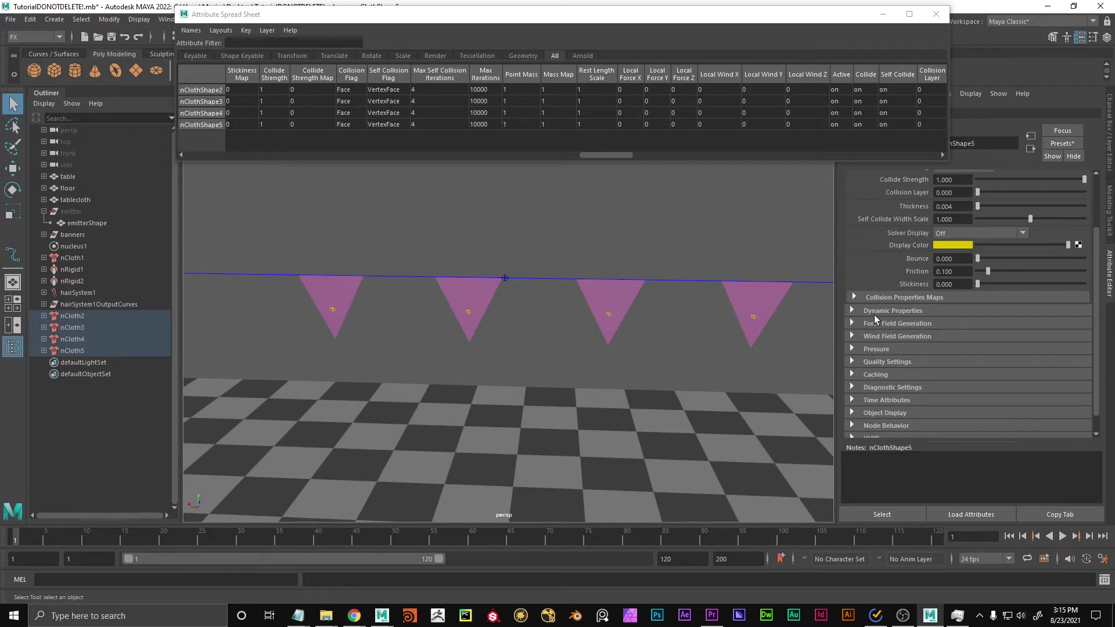
left_click(854, 311)
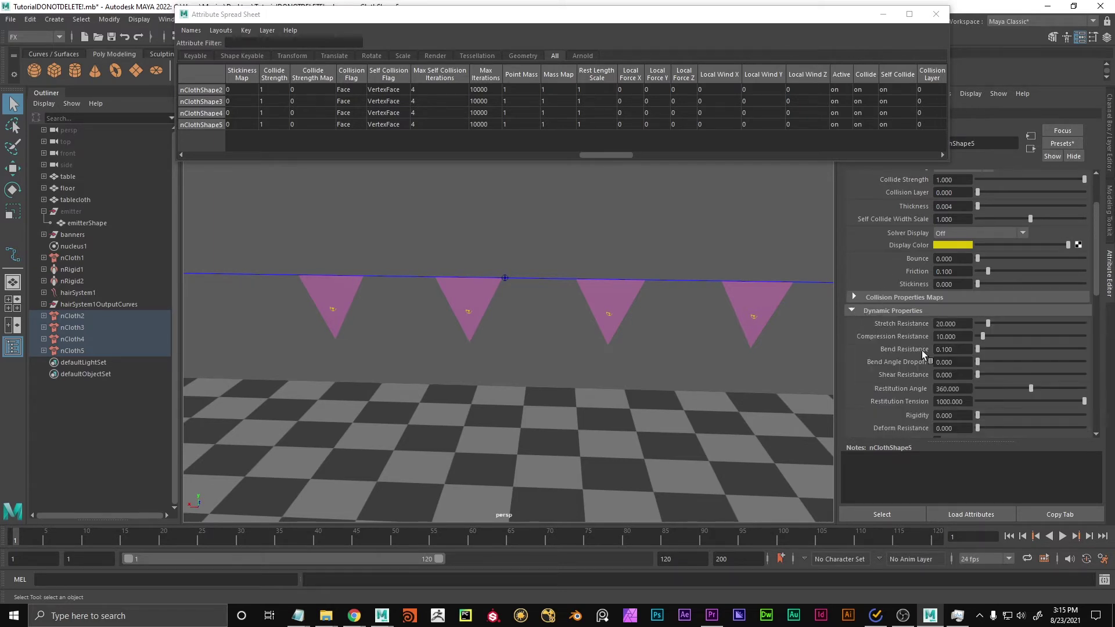
scroll(896, 376, "down", 2)
scroll(896, 376, "down", 3)
scroll(897, 373, "down", 3)
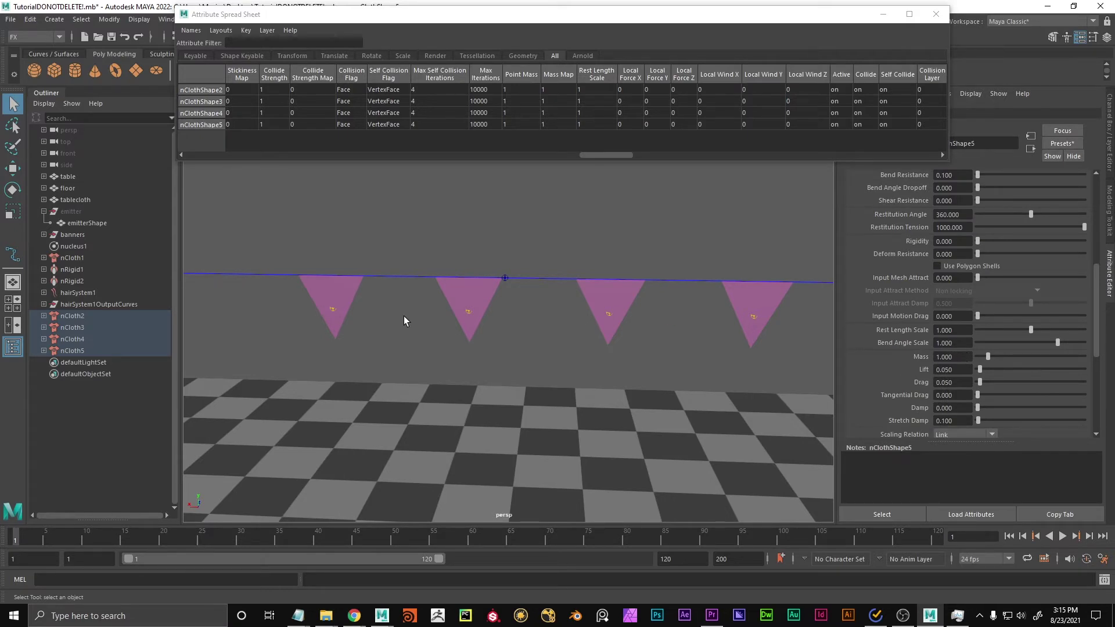
double_click(953, 356)
double_click(955, 357)
type(".1")
key("Return")
Play the simulation with the banners, string and table in view, and return to the first frame.
middle_click_drag(496, 276, 447, 332, "alt")
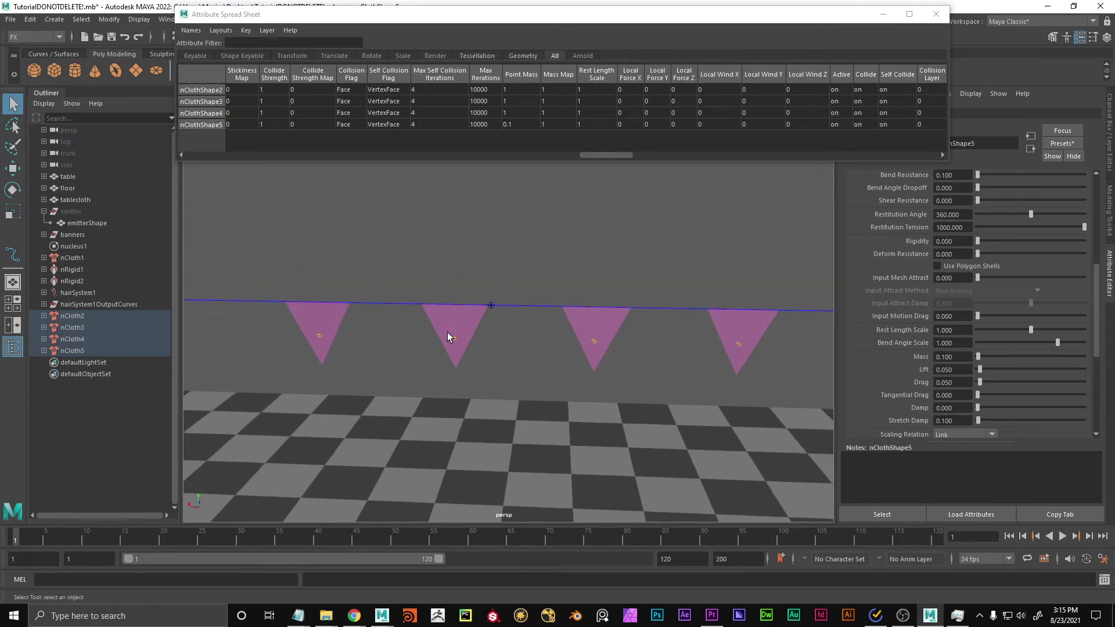
left_click(631, 344)
right_click_drag(728, 402, 522, 383, "alt")
middle_click_drag(522, 383, 511, 323, "alt")
right_click_drag(684, 323, 629, 332, "alt")
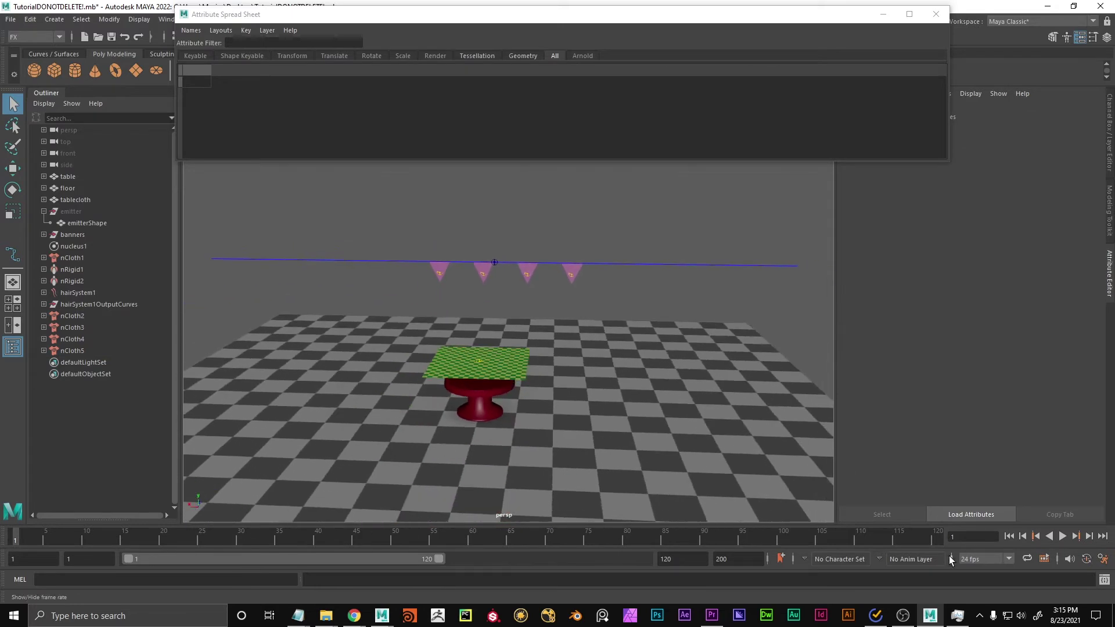
left_click(1062, 536)
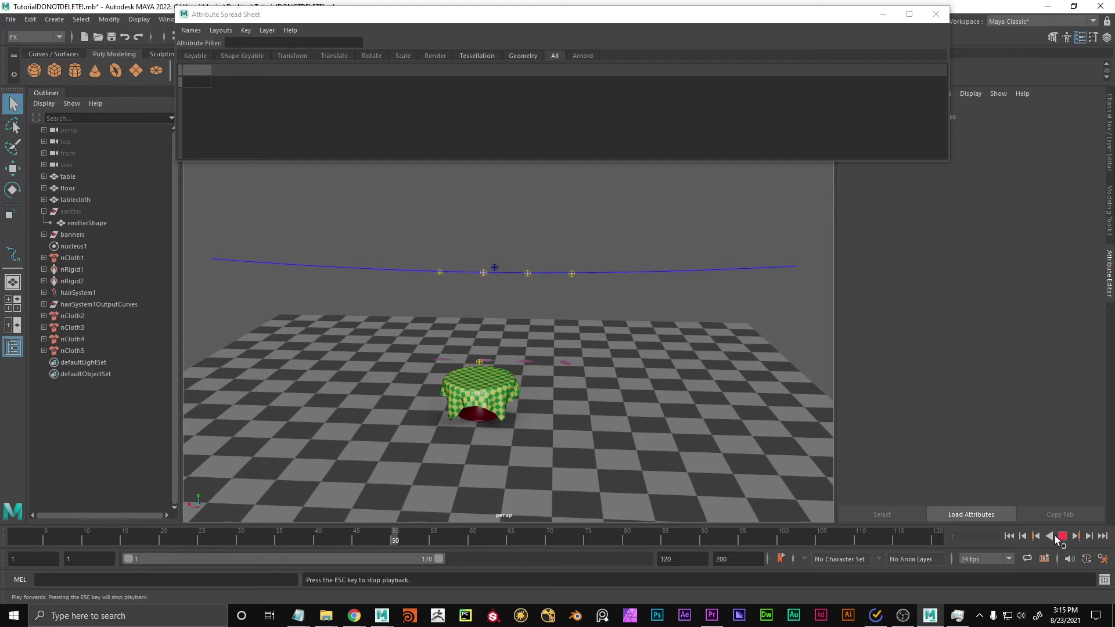
left_click(1062, 536)
left_click(1010, 536)
Select the first banner triangle on the string and close the Attribute Spread Sheet.
scroll(697, 400, "up", 5)
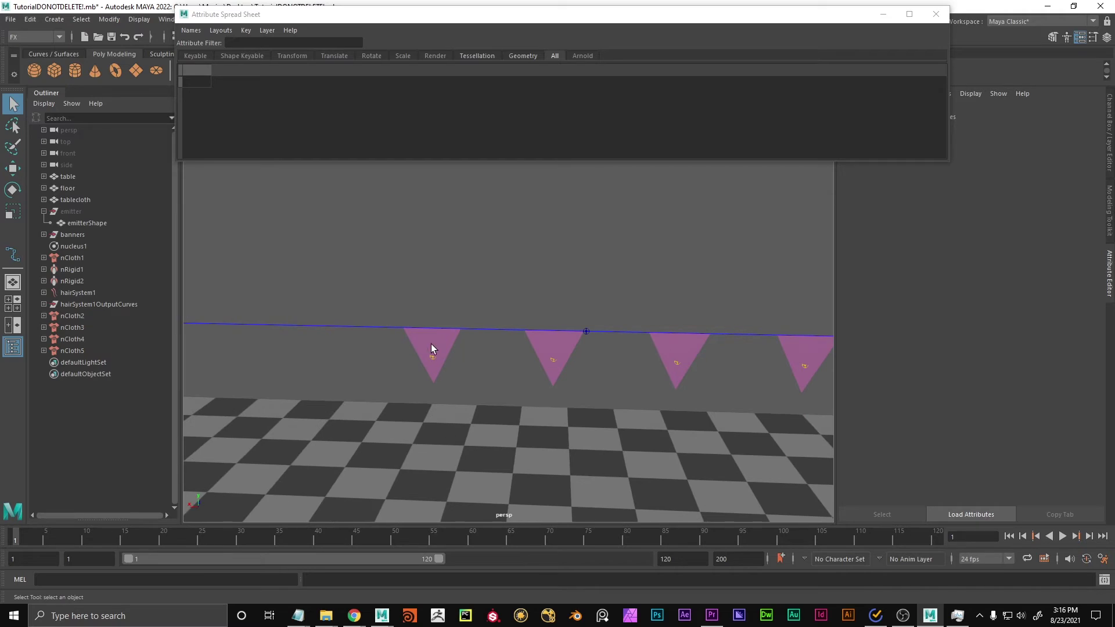
left_click(438, 344)
middle_click_drag(482, 382, 554, 381, "alt")
right_click_drag(555, 381, 664, 372, "alt")
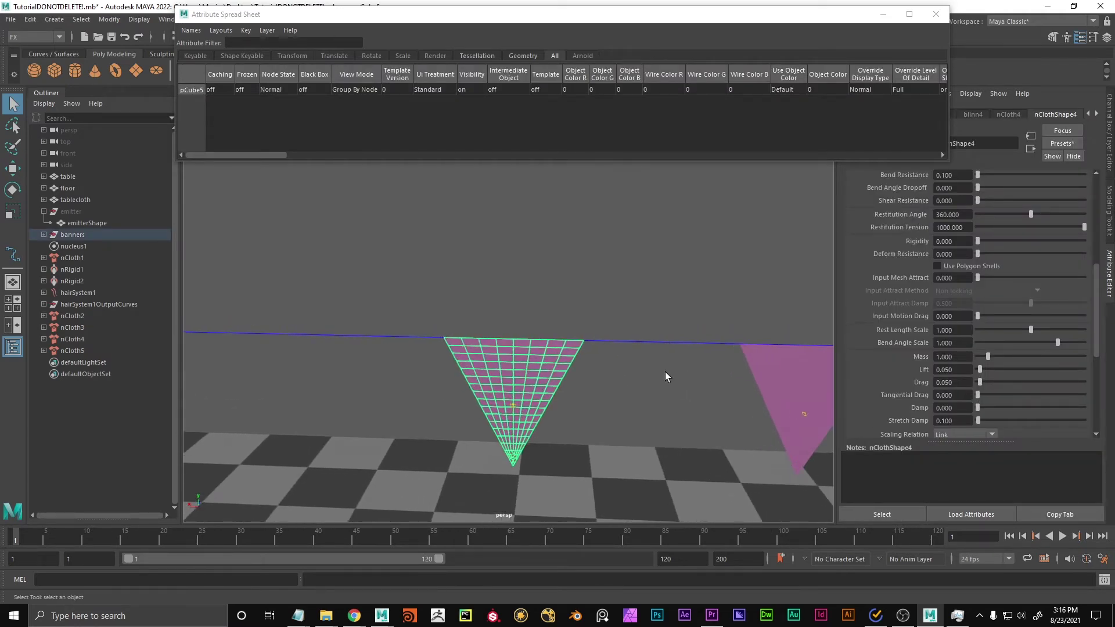
left_click_drag(378, 339, 566, 417)
left_click(936, 14)
Detach the nConstraint commands into a floating window beside the banner and clear the selection.
middle_click_drag(543, 302, 588, 267, "alt")
right_click(571, 164)
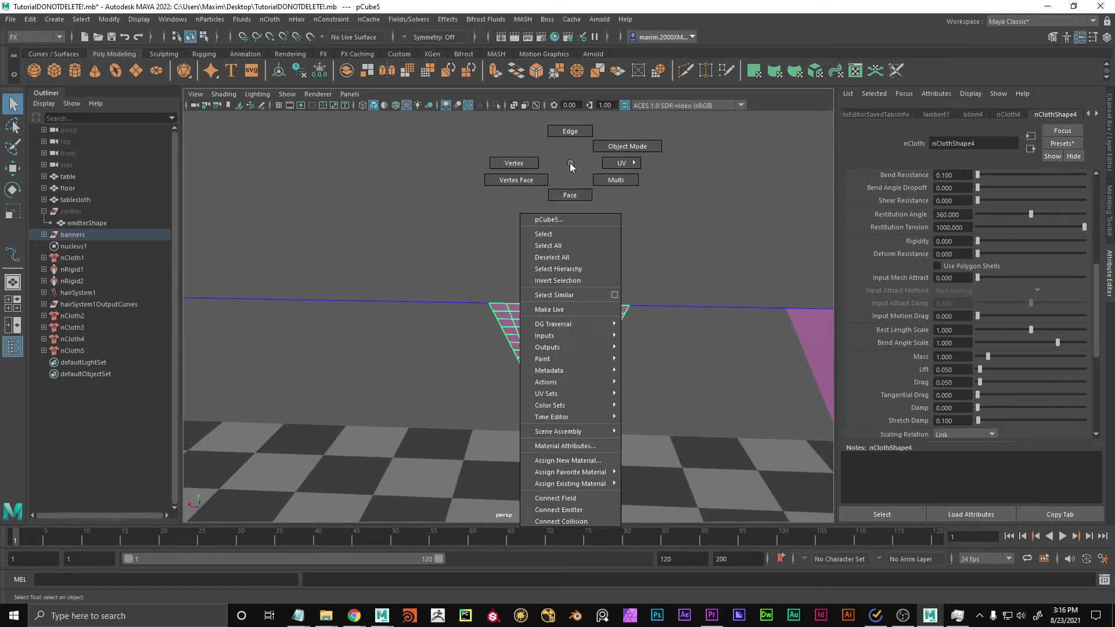
left_click(337, 19)
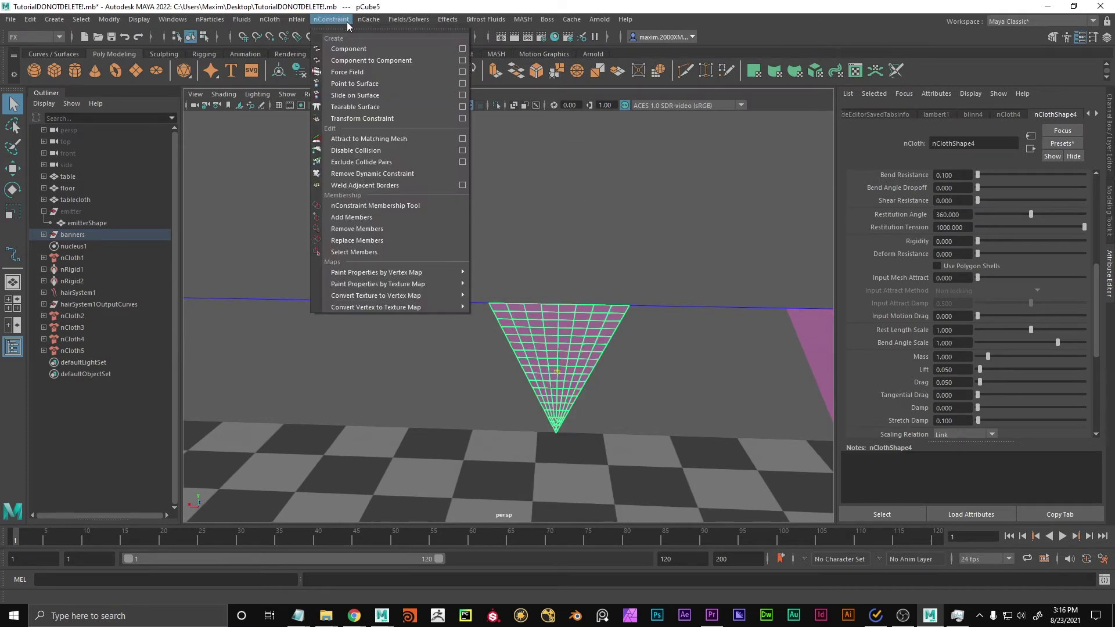
left_click(331, 19)
left_click(331, 19)
left_click(348, 28)
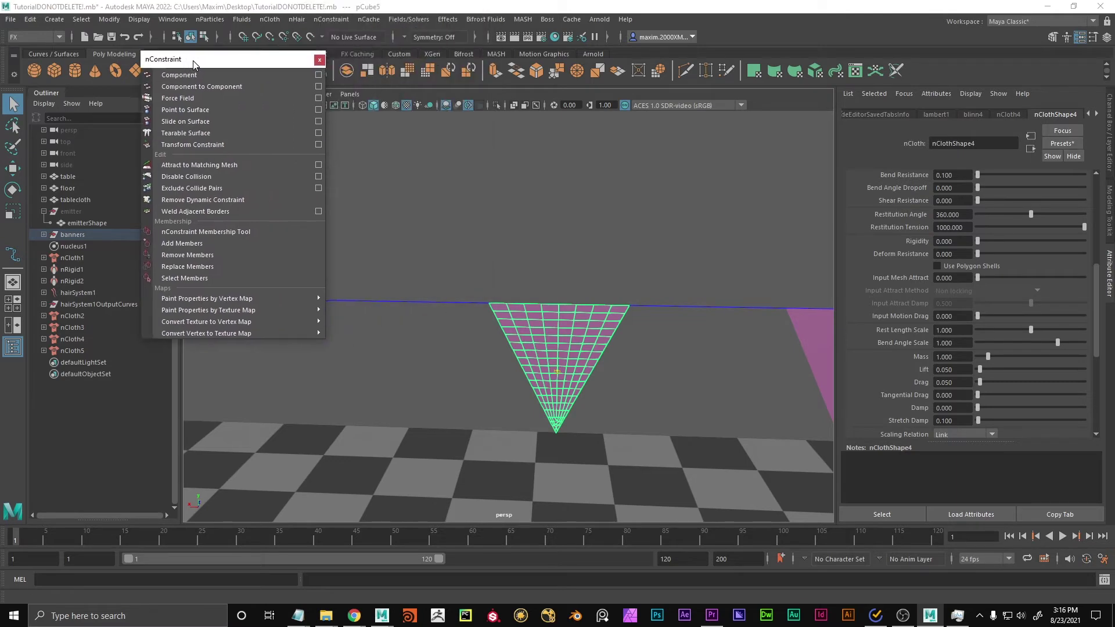
left_click_drag(193, 61, 212, 60)
left_click(377, 152)
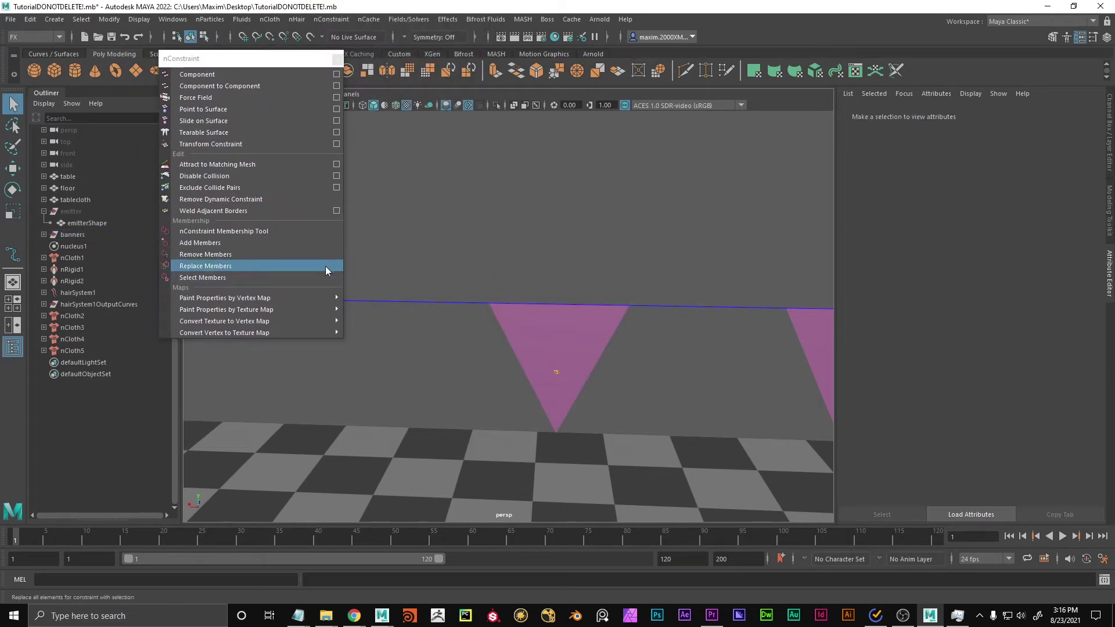
Create a Transform Constraint on the middle vertex just below the upper edge of the first banner.
left_click_drag(541, 285, 563, 306, "alt")
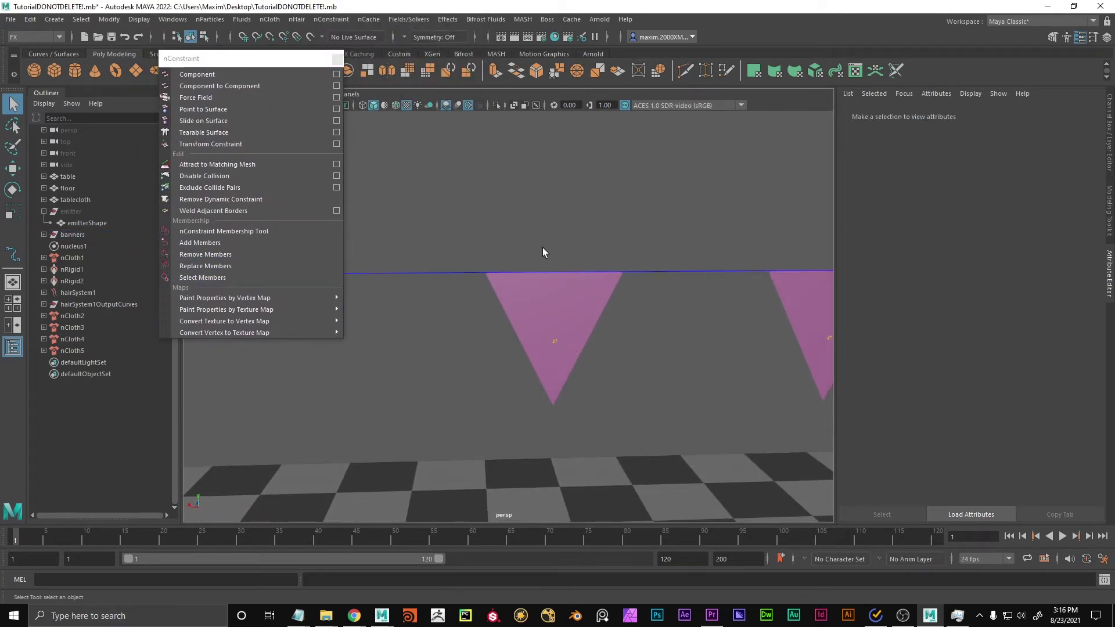
left_click(545, 292)
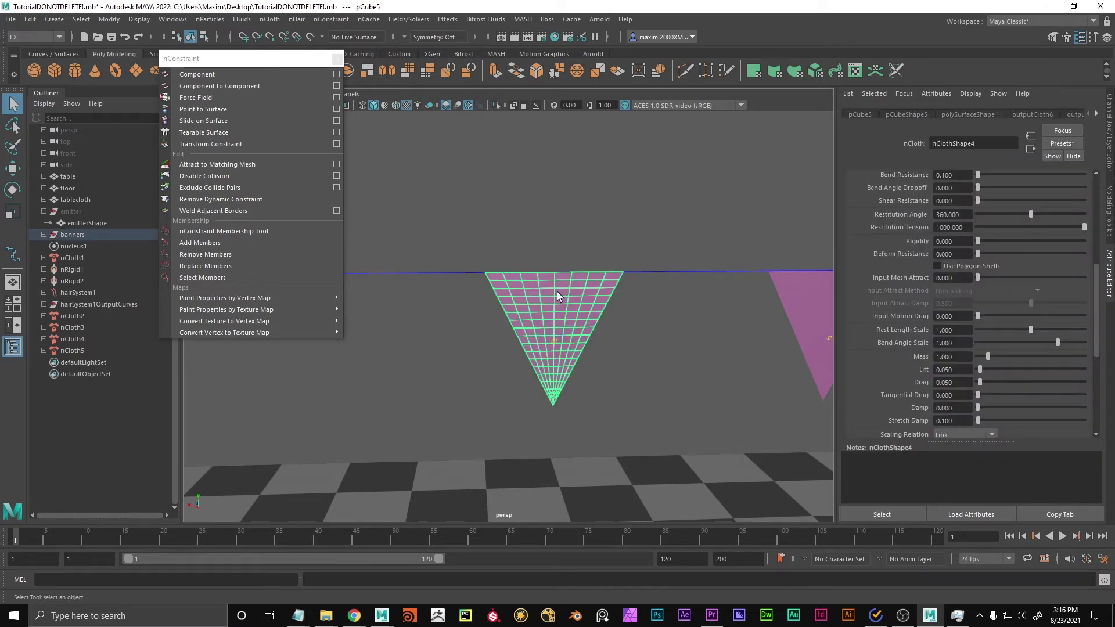
right_click_drag(558, 287, 559, 314)
left_click(555, 288)
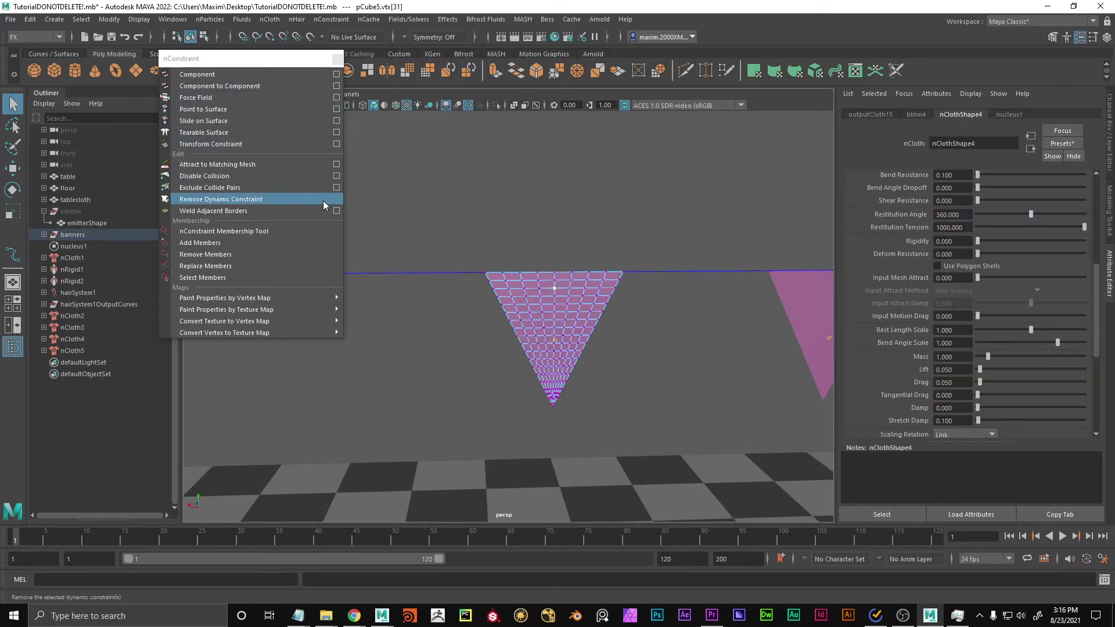
left_click(220, 145)
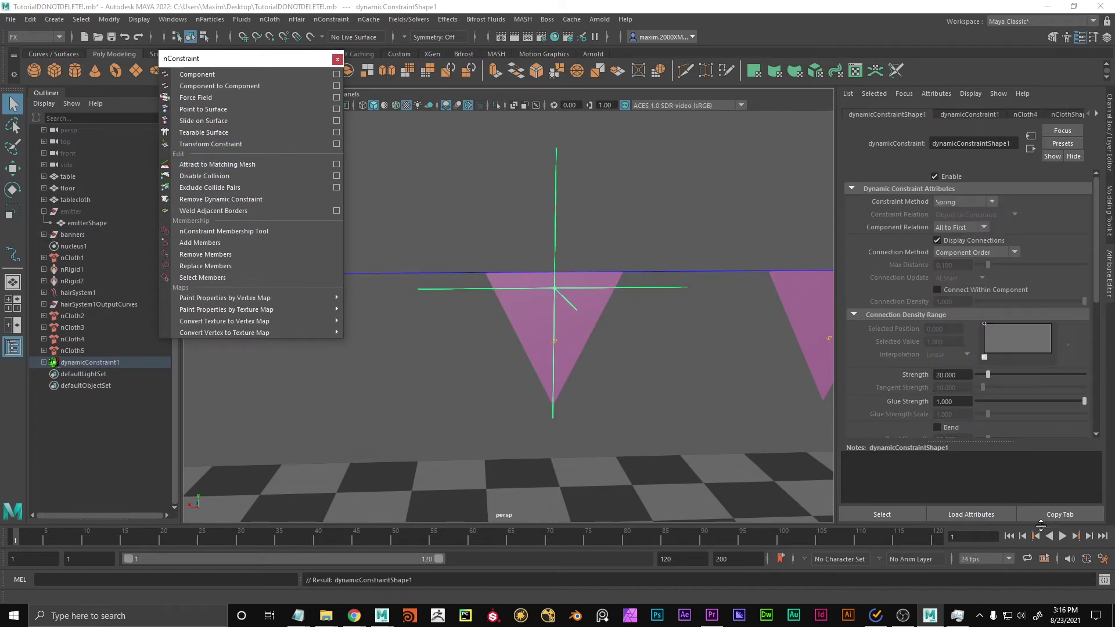
Play the simulation to check how the banner hangs from its transform constraint, and stop playback.
left_click(1062, 536)
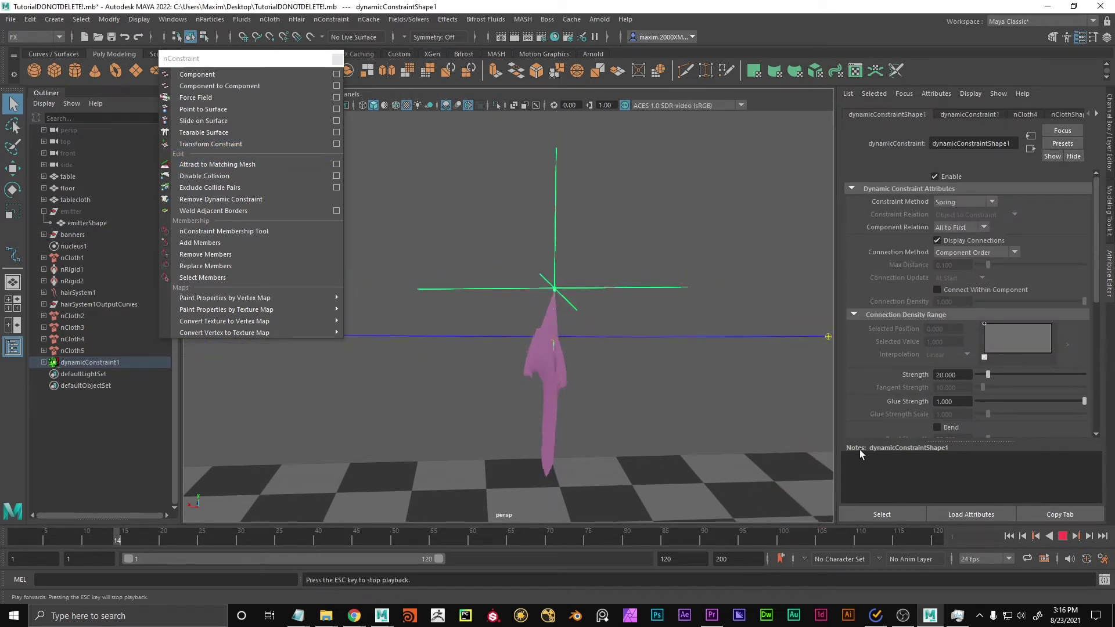
left_click(584, 222)
key("w")
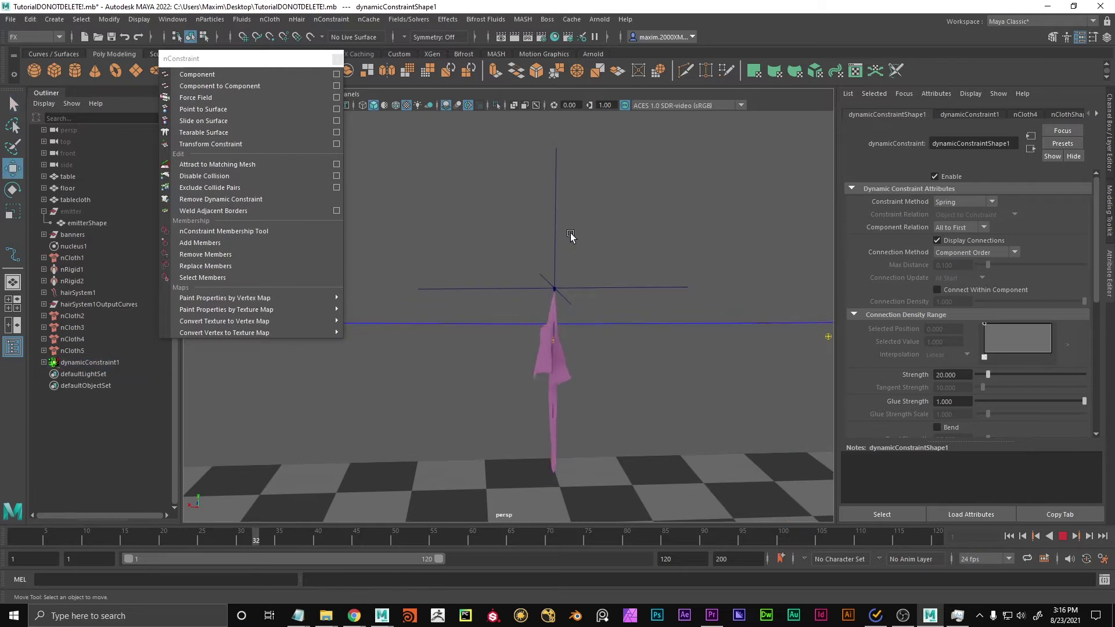
left_click(1062, 538)
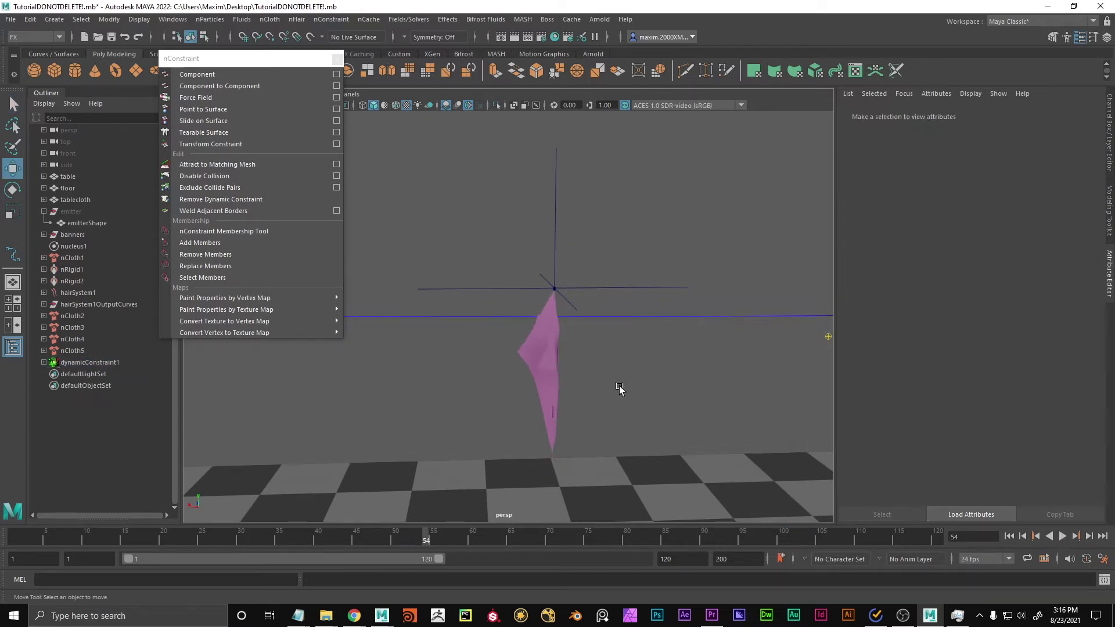
Display the FX tools and return the timeline to the first frame.
left_click_drag(284, 57, 250, 148)
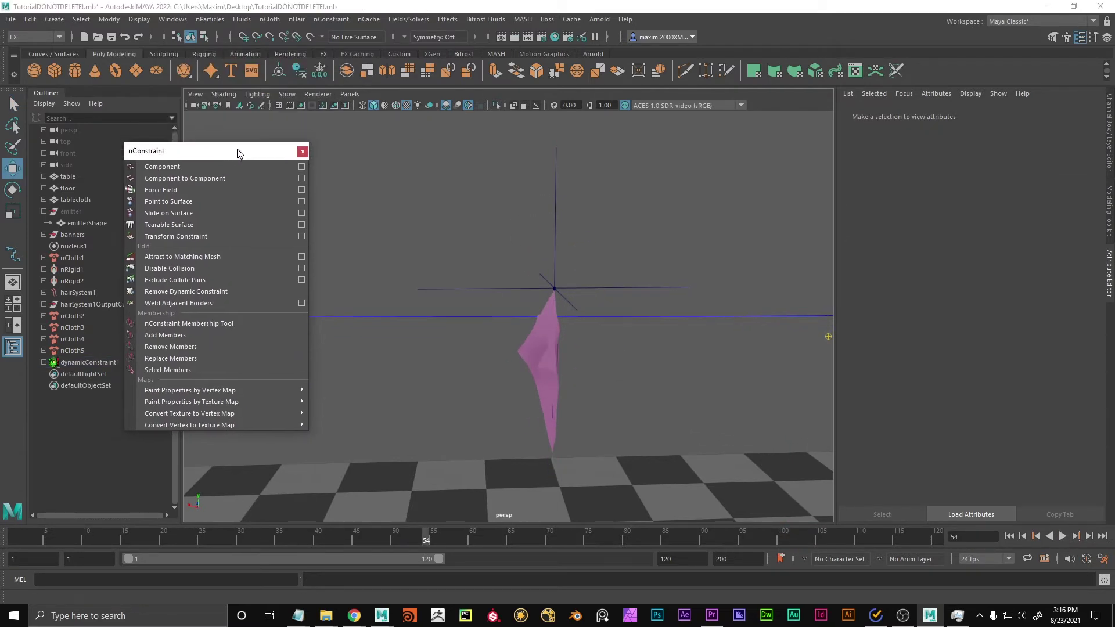
left_click(328, 54)
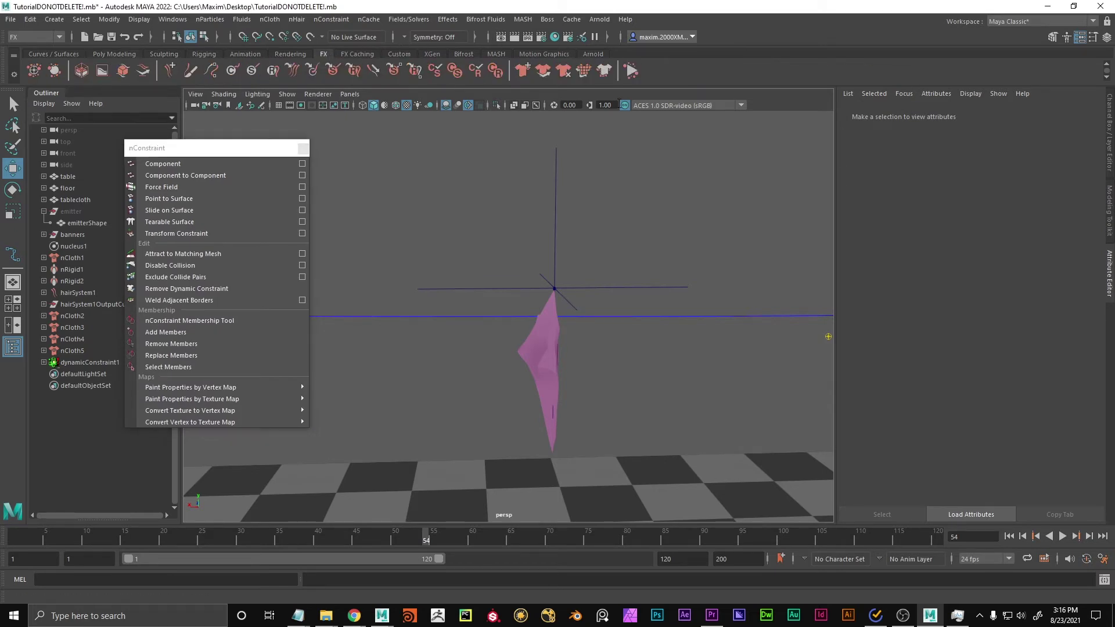
left_click(1010, 536)
key("q")
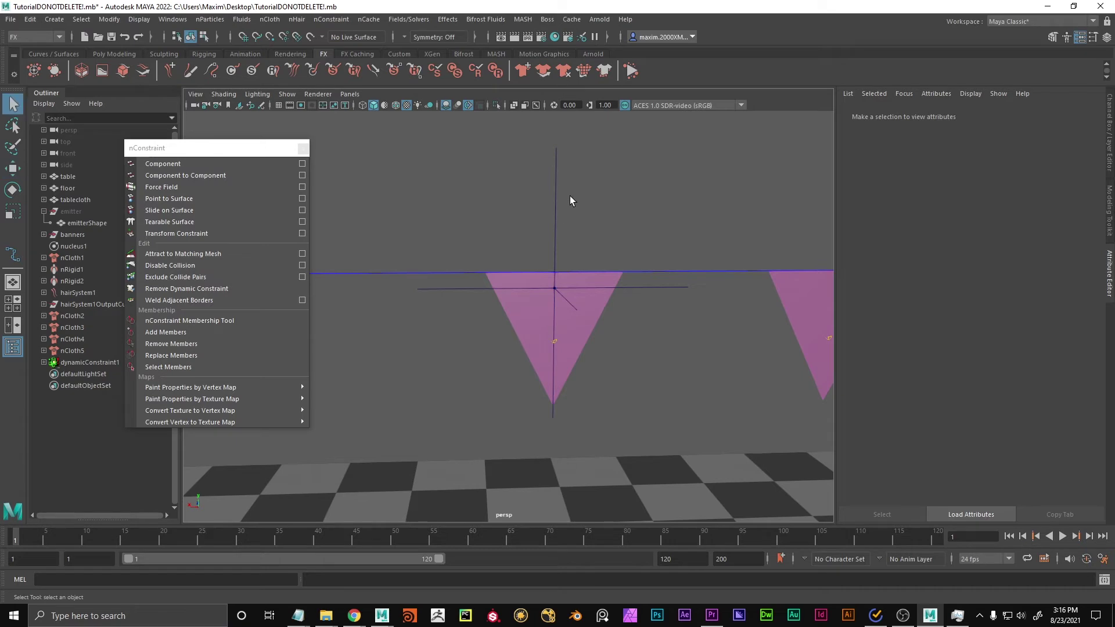
Run interactive playback while moving the transform constraint around to test how it pulls the first banner, and stop playback.
left_click(43, 361)
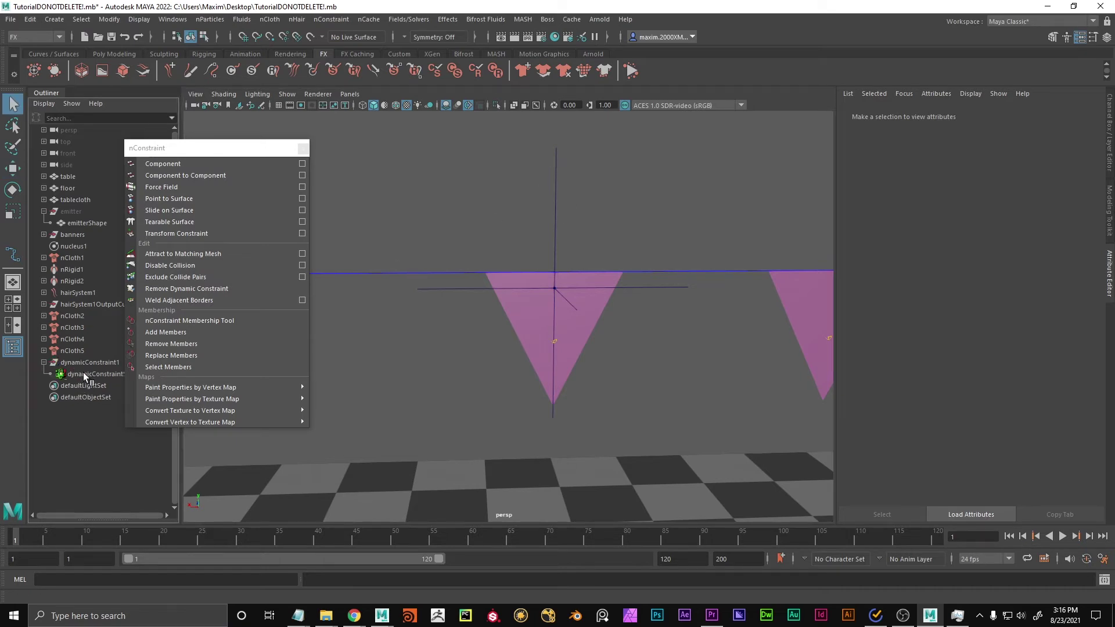
left_click(83, 363)
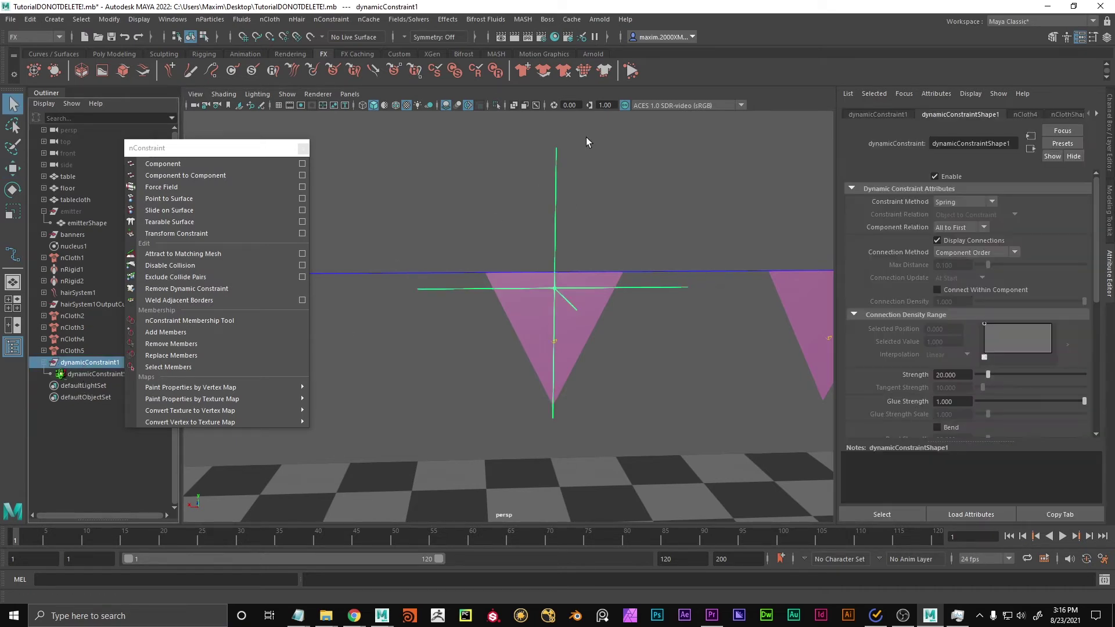
left_click(632, 70)
middle_click_drag(586, 254, 680, 284)
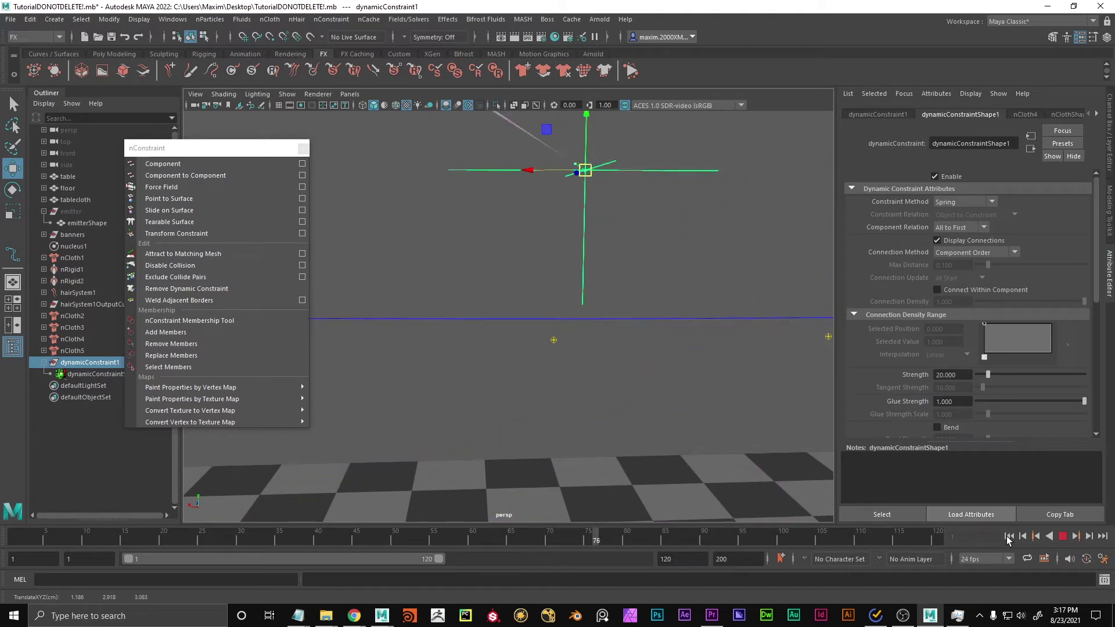
left_click(1062, 536)
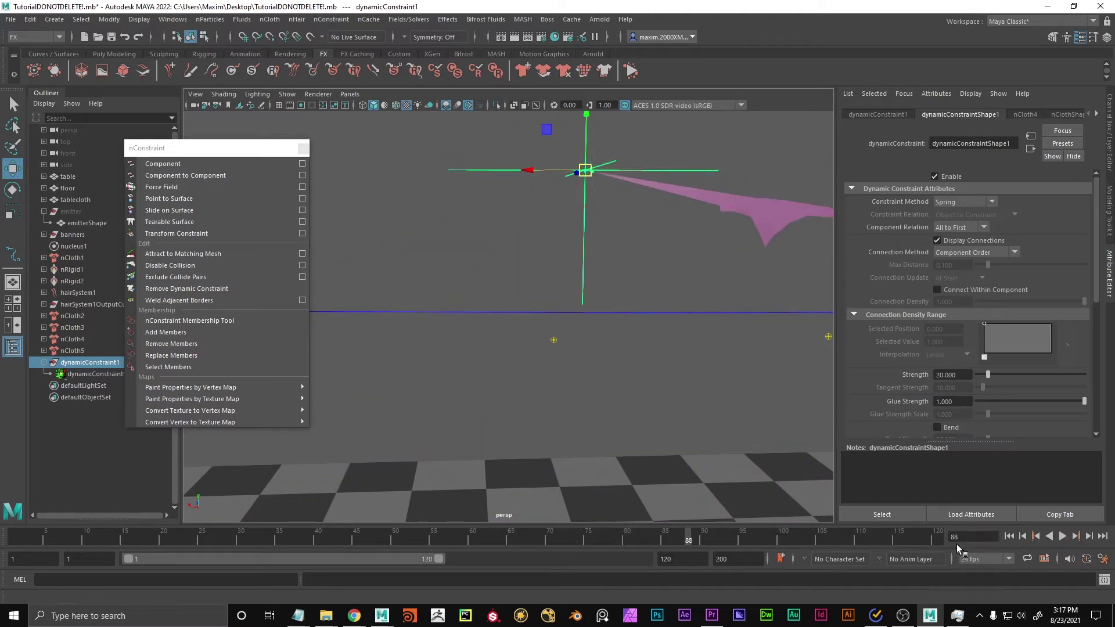
Return the timeline to the first frame and delete the transform constraint.
left_click(1010, 536)
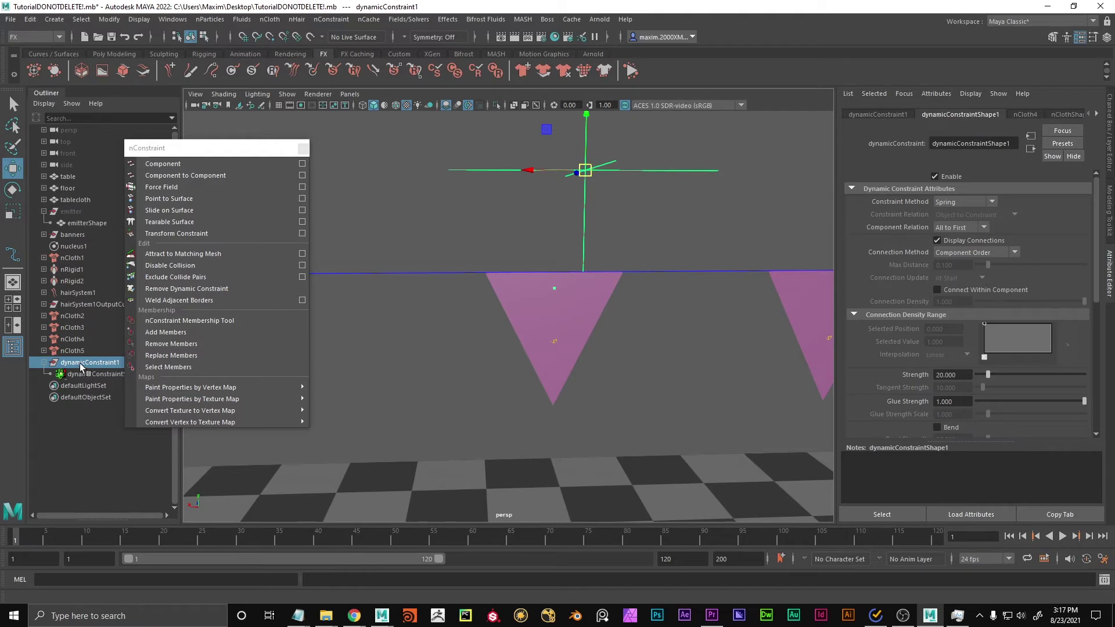
key("Delete")
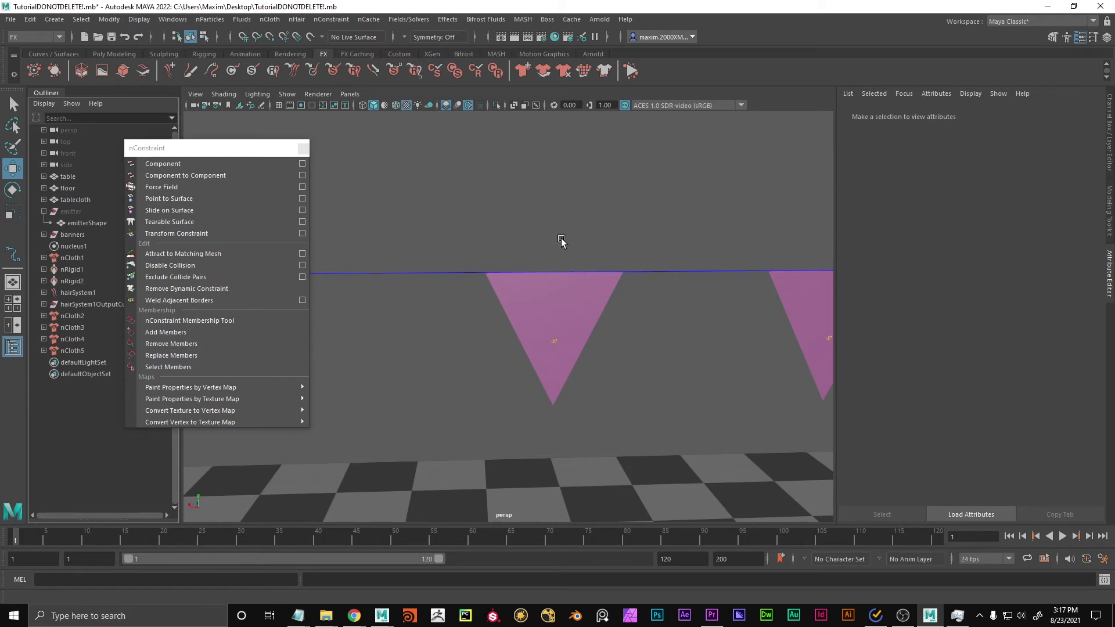
Create a Component to Component constraint between the first banner's upper edge vertices and the string's control vertices directly along that edge.
left_click(545, 287)
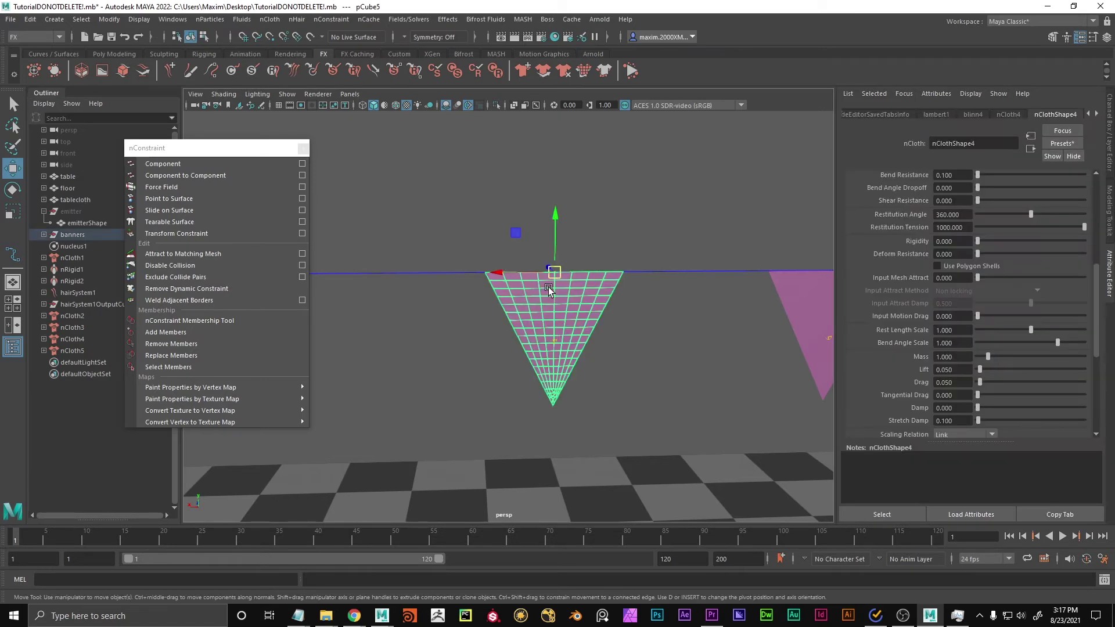
right_click_drag(545, 288, 523, 257)
left_click_drag(442, 251, 630, 277)
left_click(418, 273)
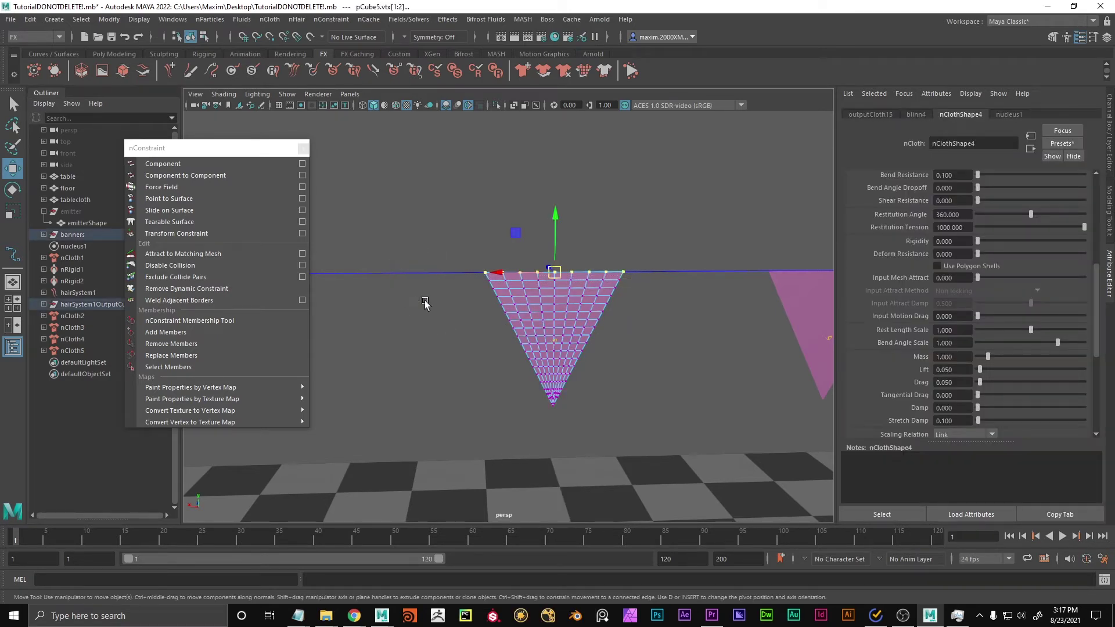
right_click_drag(450, 255, 355, 252)
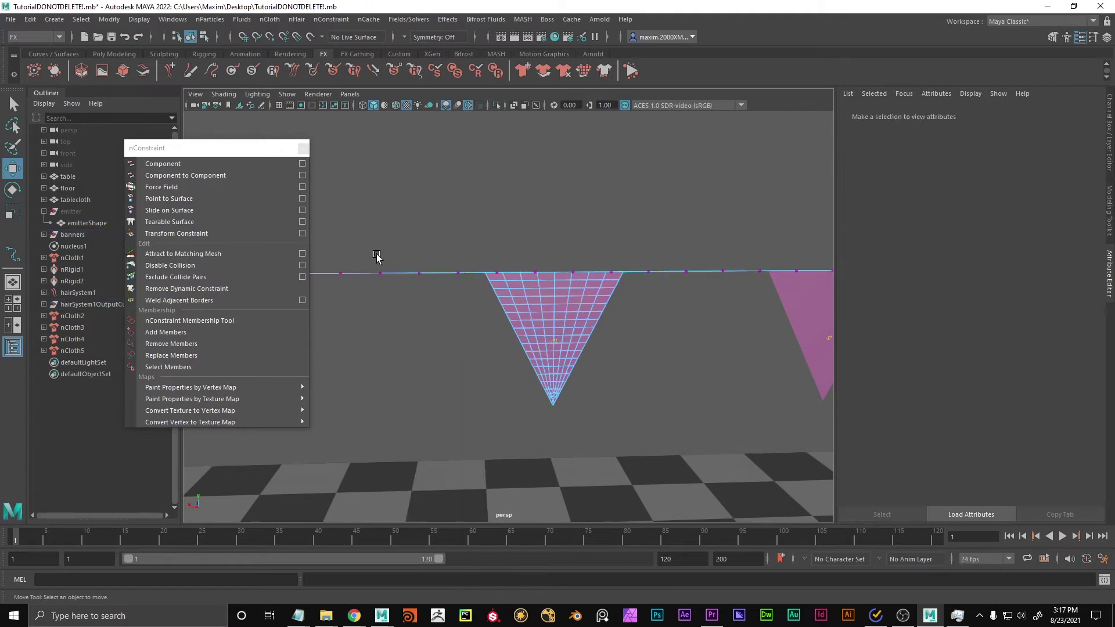
left_click_drag(478, 252, 617, 281)
right_click_drag(595, 281, 649, 298)
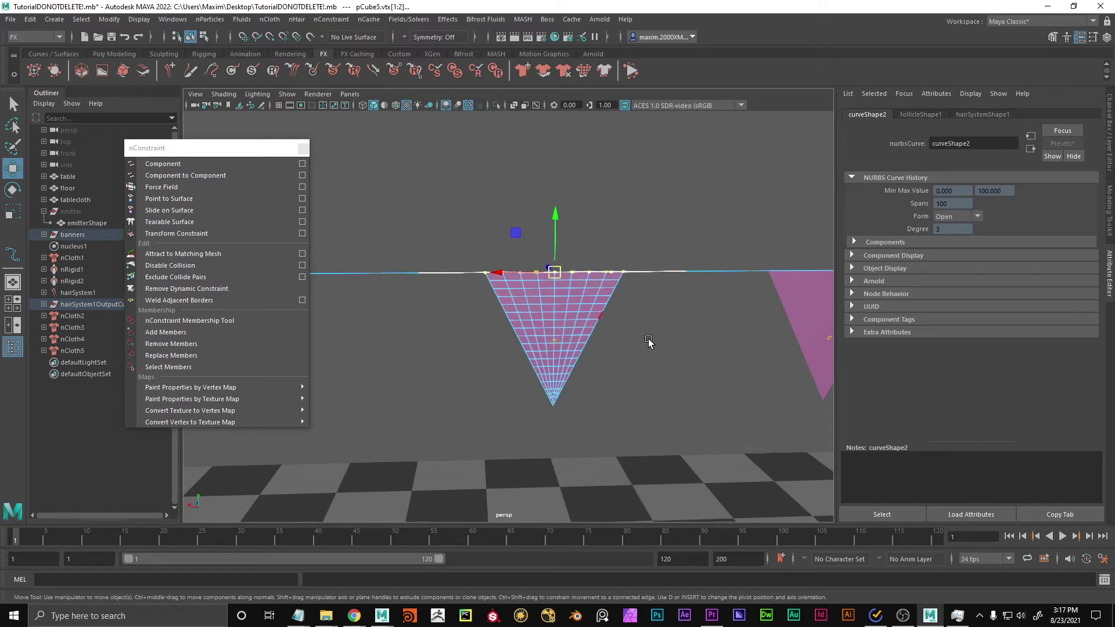
middle_click_drag(609, 304, 589, 335, "alt")
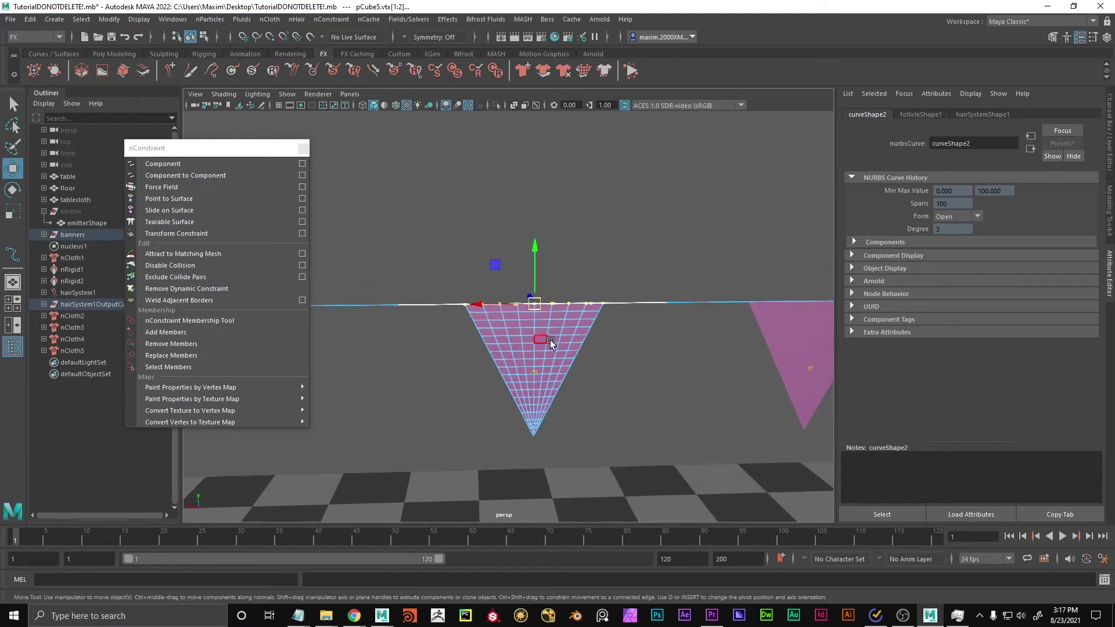
middle_click_drag(585, 384, 598, 373, "alt")
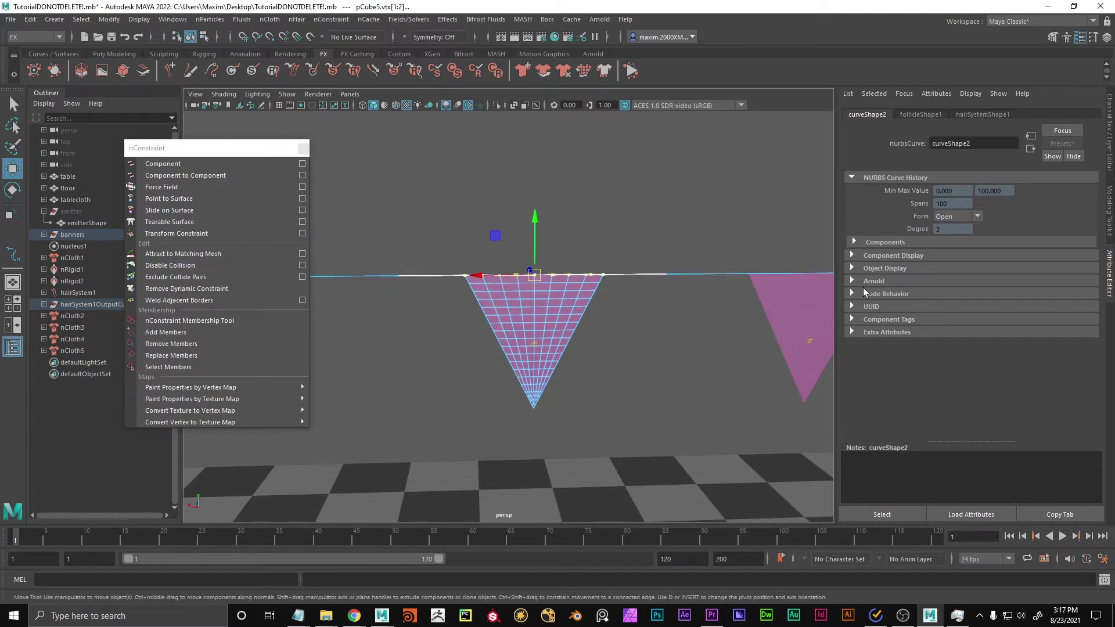
left_click_drag(177, 149, 235, 123)
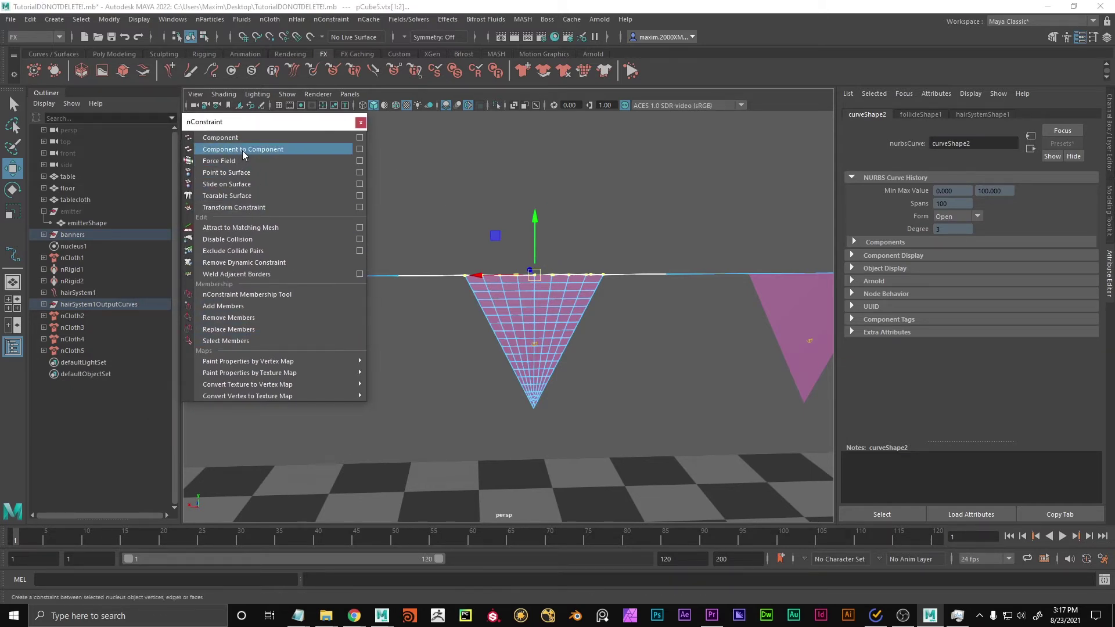
left_click(242, 151)
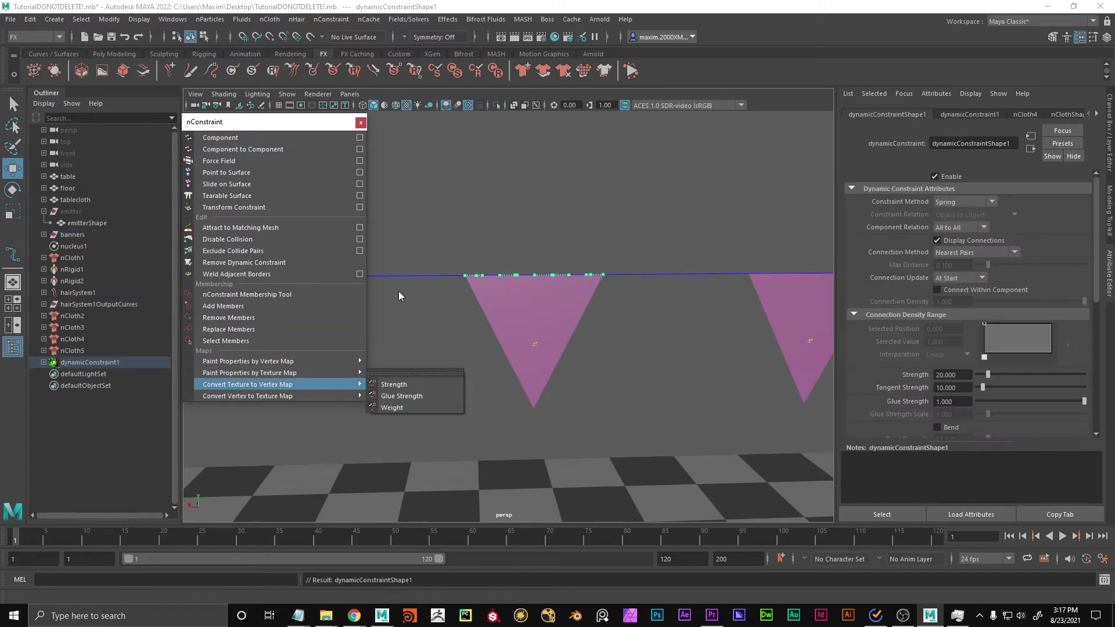
Expand the new constraint in the Outliner and select the banner and string in turn to review what it connects.
left_click(43, 362)
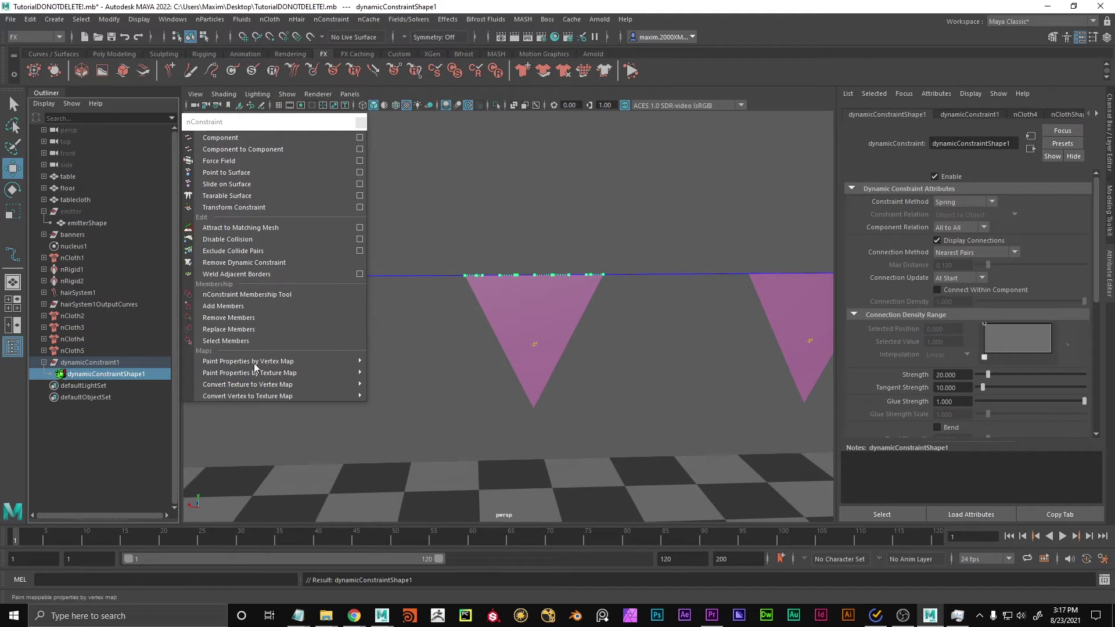
left_click(515, 309)
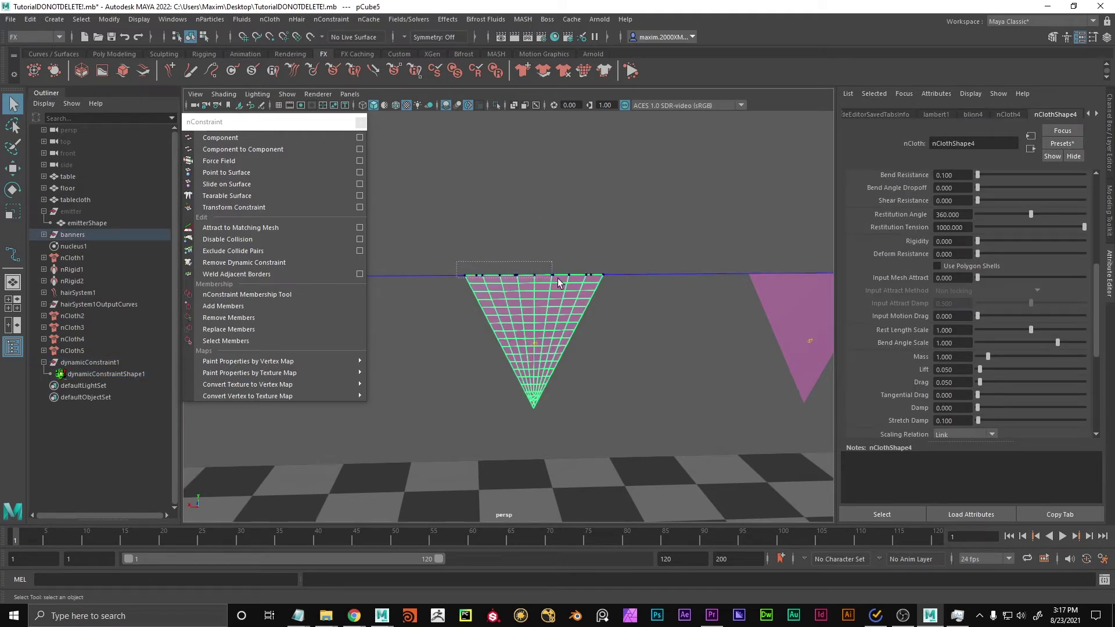
left_click_drag(558, 282, 558, 282)
left_click_drag(424, 244, 444, 300)
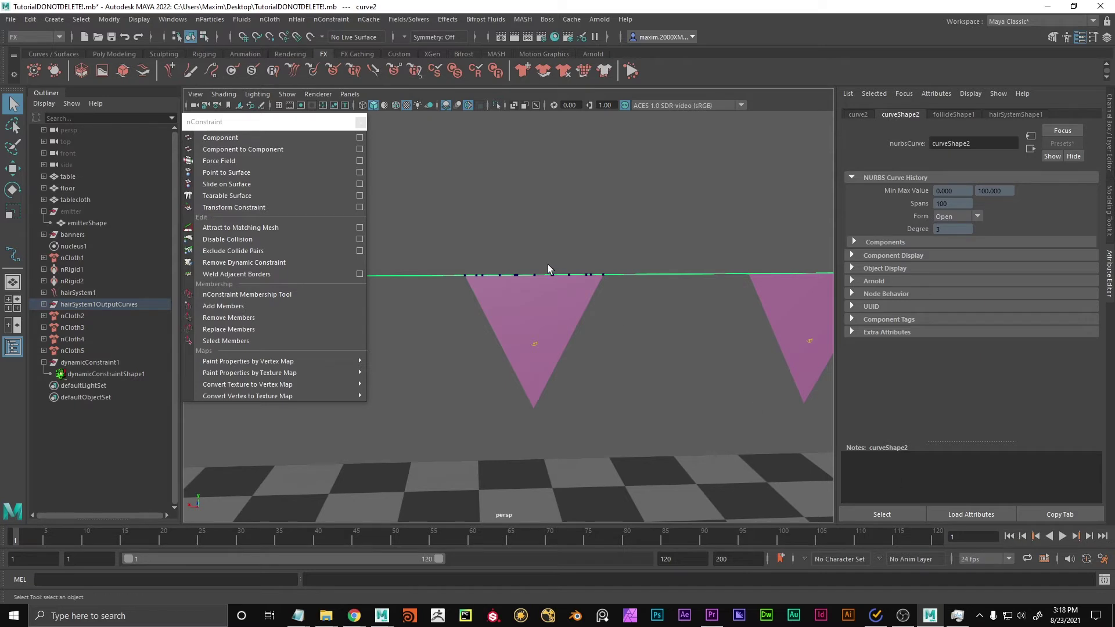
left_click(531, 303)
left_click(677, 275)
left_click_drag(658, 303, 654, 277)
left_click(541, 303)
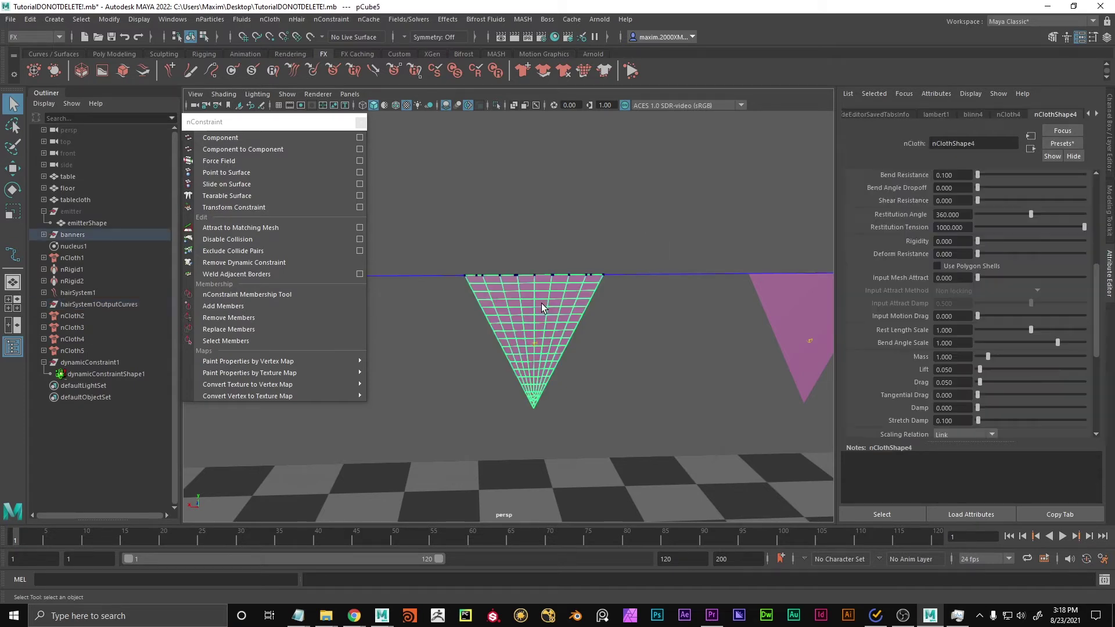
right_click_drag(594, 277, 494, 251)
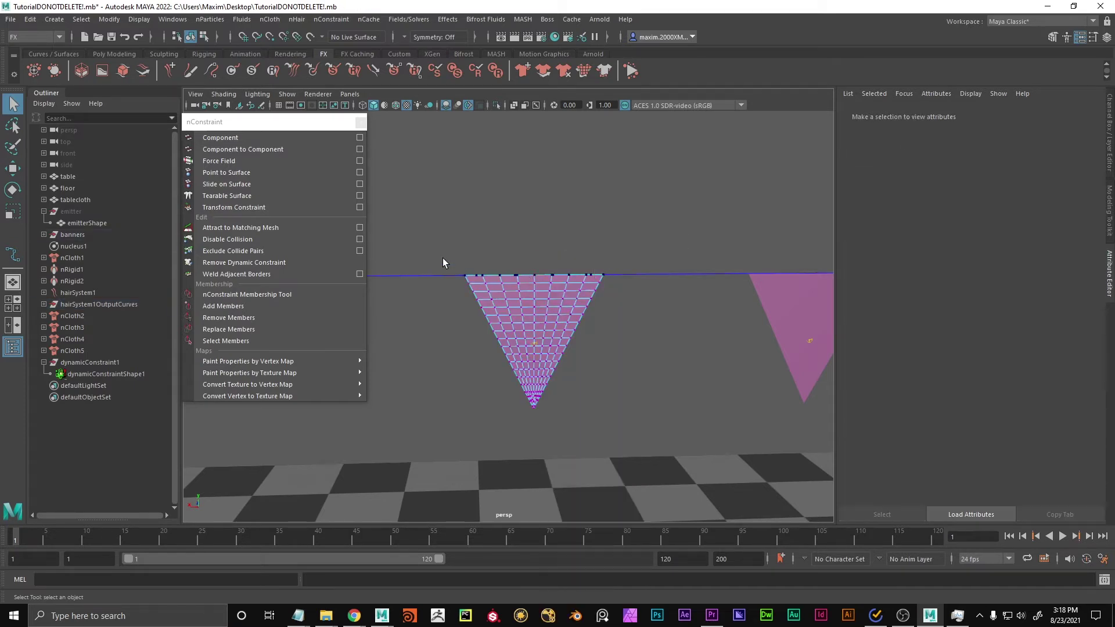
left_click_drag(443, 258, 620, 280)
left_click_drag(657, 245, 683, 291, "shift")
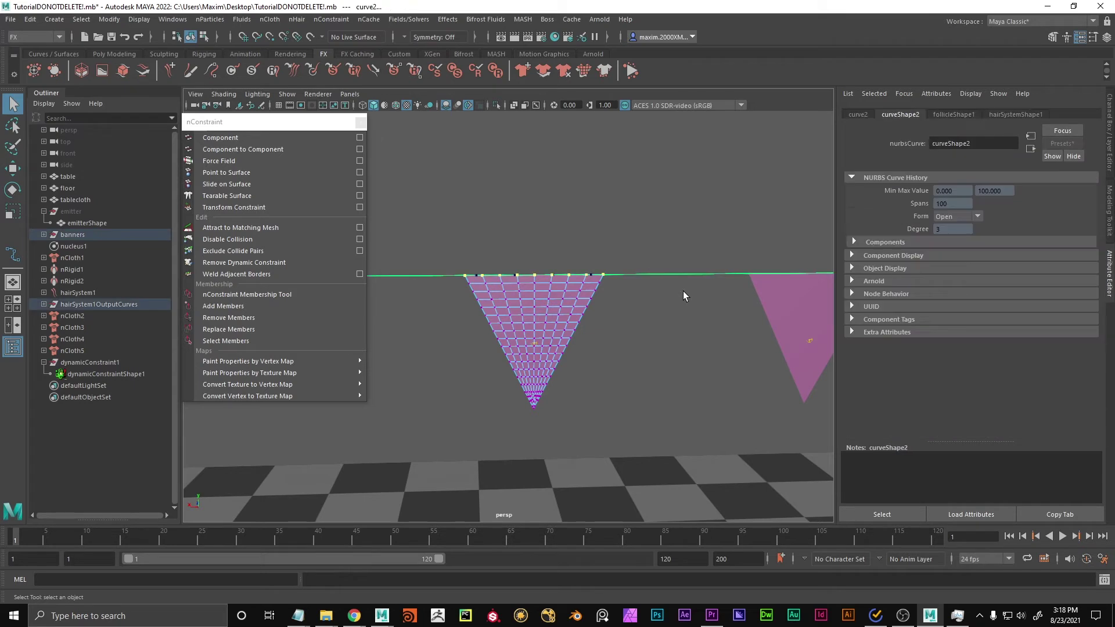
right_click(669, 275)
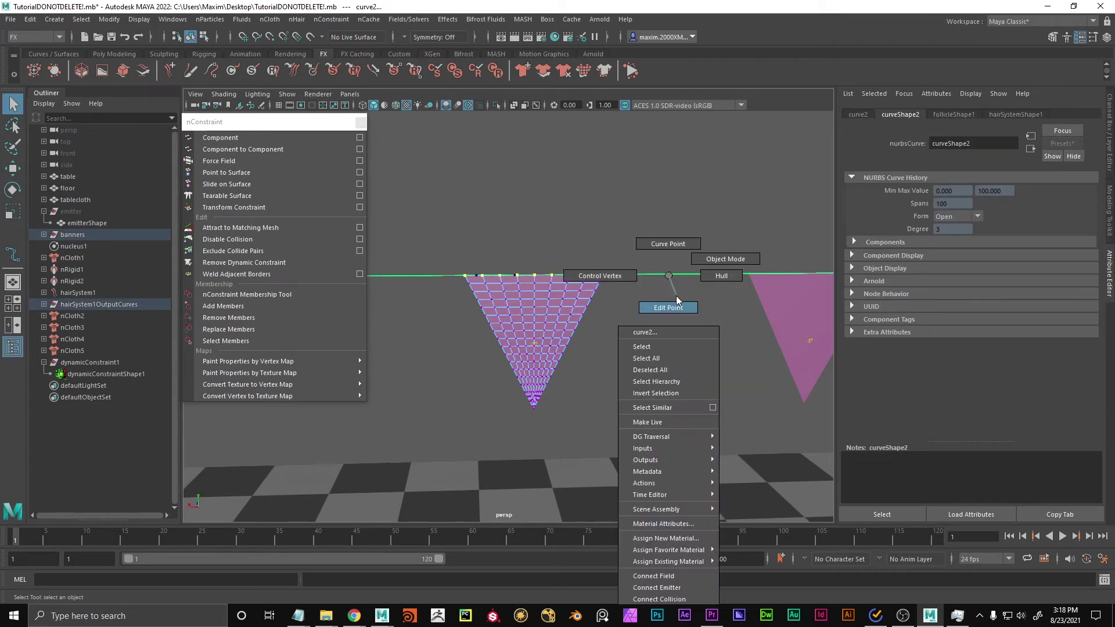
right_click_drag(676, 296, 578, 265)
mouse_move(655, 244)
left_mouse_down()
mouse_move(691, 315)
mouse_move(662, 242)
left_mouse_up()
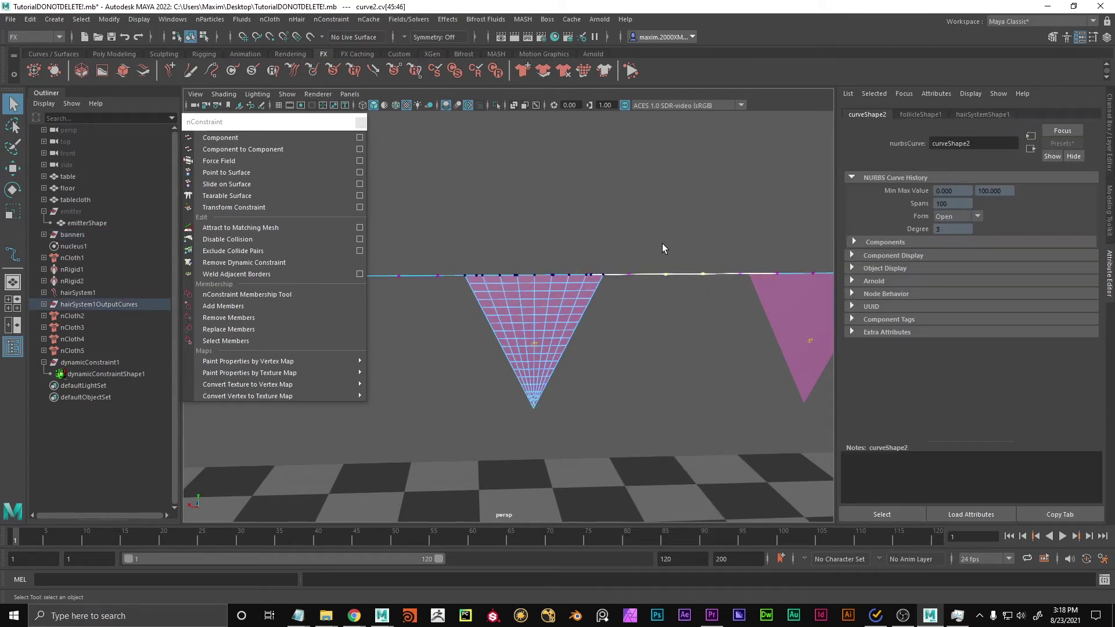
left_click(673, 316)
right_click_drag(625, 262, 697, 204)
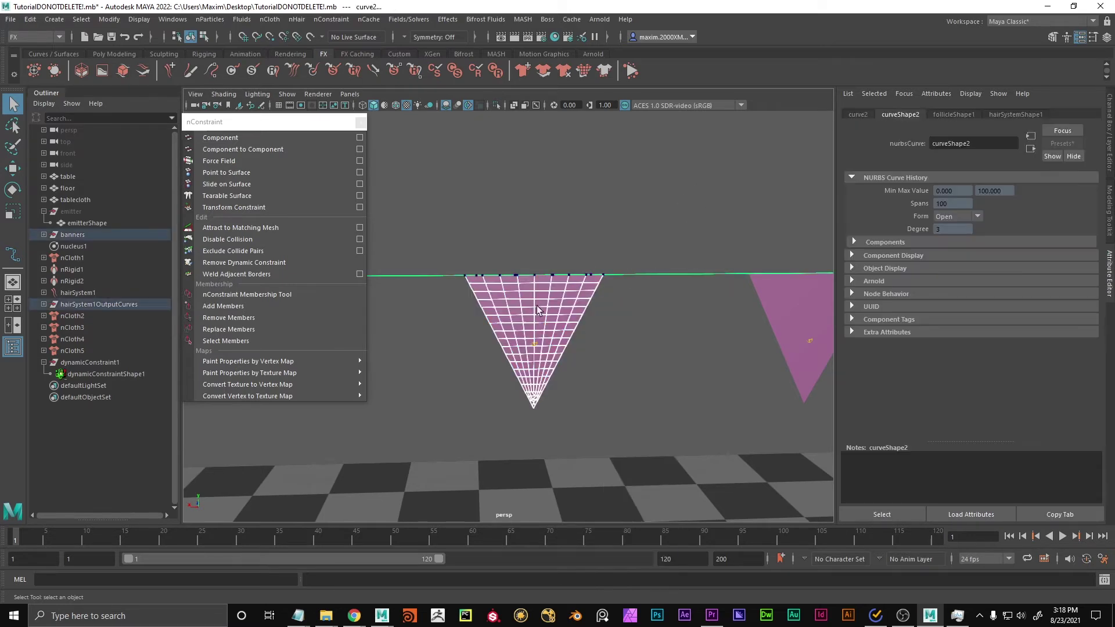
Try a Component to Component constraint between the first banner's upper edge vertices and the entire string curve, and delete it.
left_click(547, 309)
right_click_drag(547, 309, 451, 261)
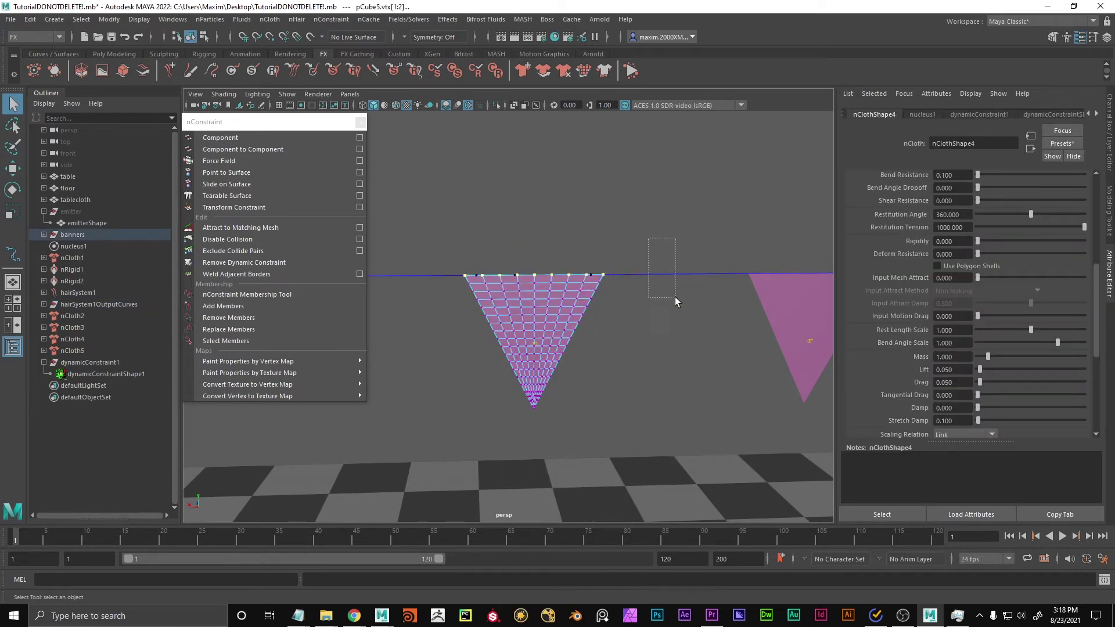
left_click_drag(675, 297, 675, 297)
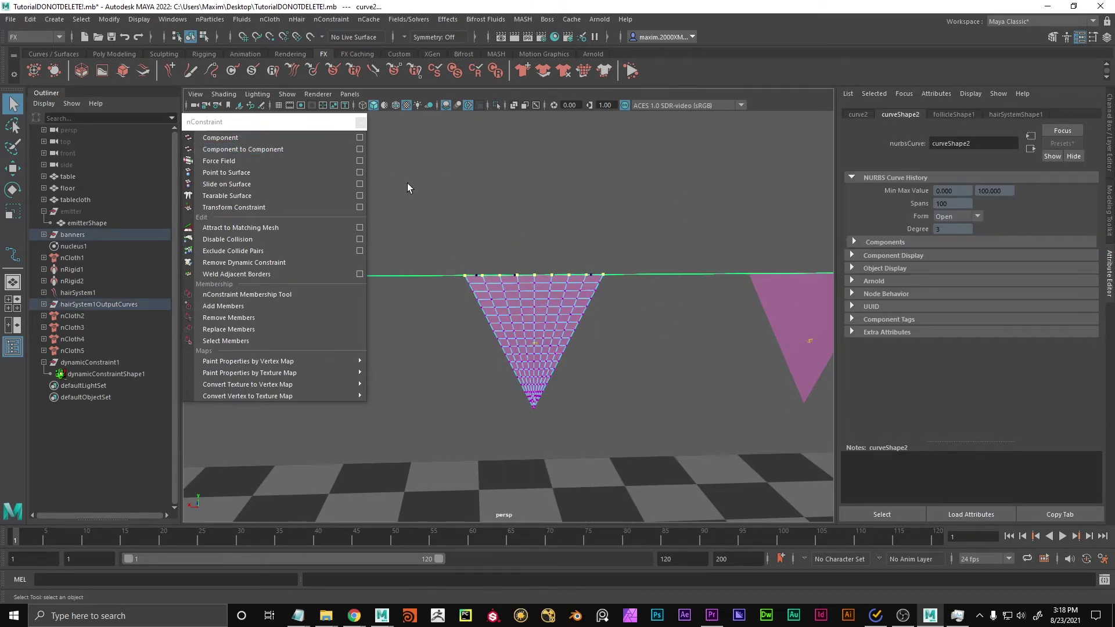
left_click(271, 150)
scroll(668, 317, "down", 5)
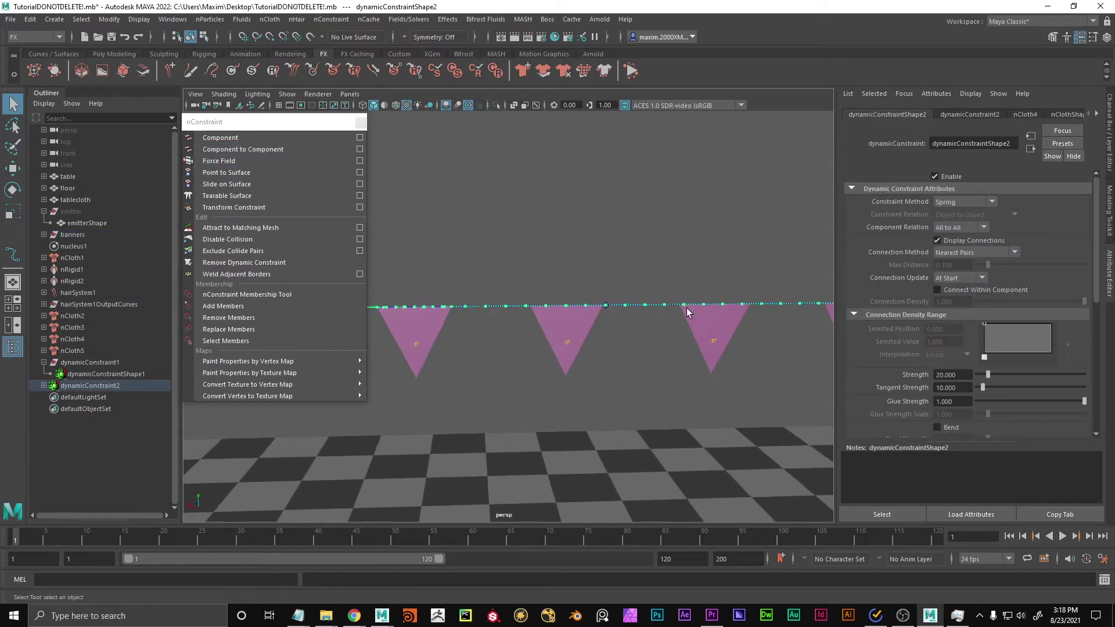
left_click(360, 122)
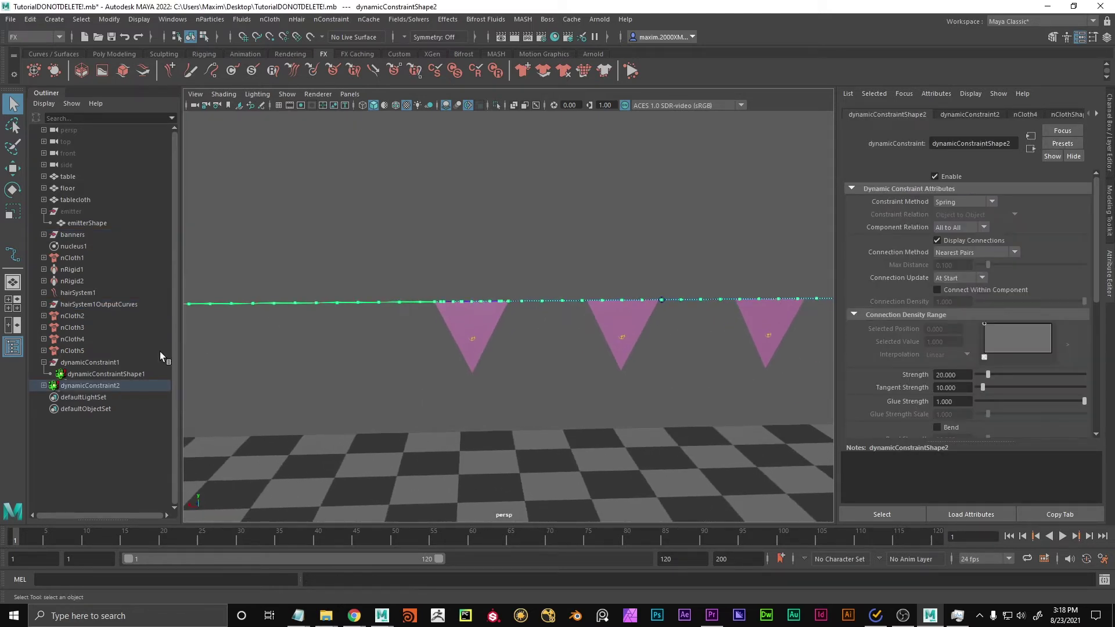
key("Delete")
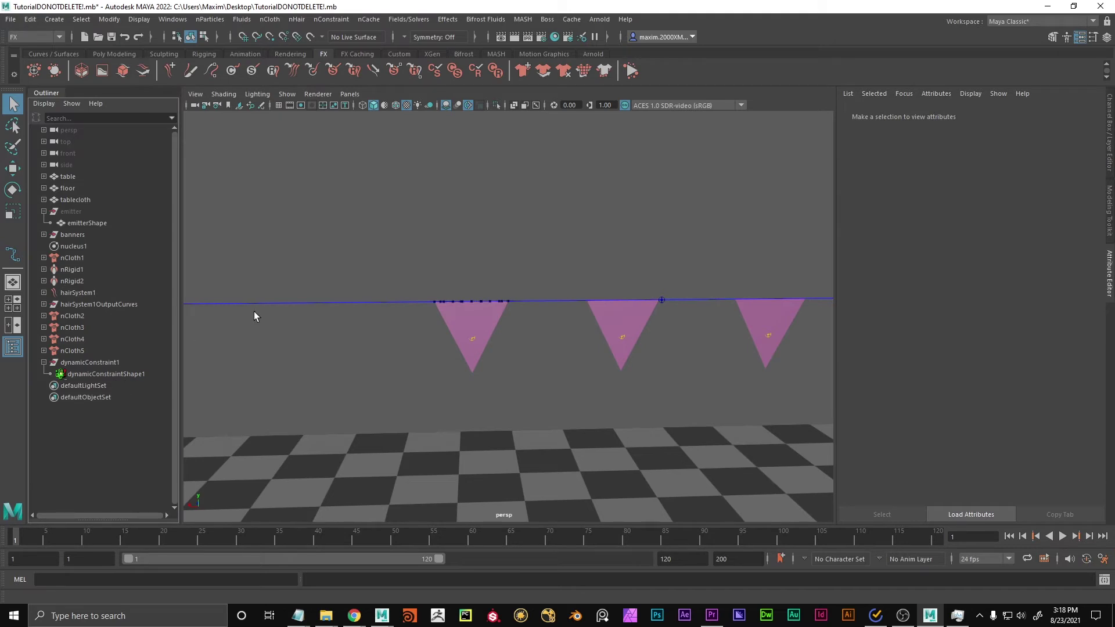
Play the simulation, stop it, and examine up close how the constraint connects the first banner's upper edge to the string.
scroll(489, 333, "up", 3)
left_click(447, 306)
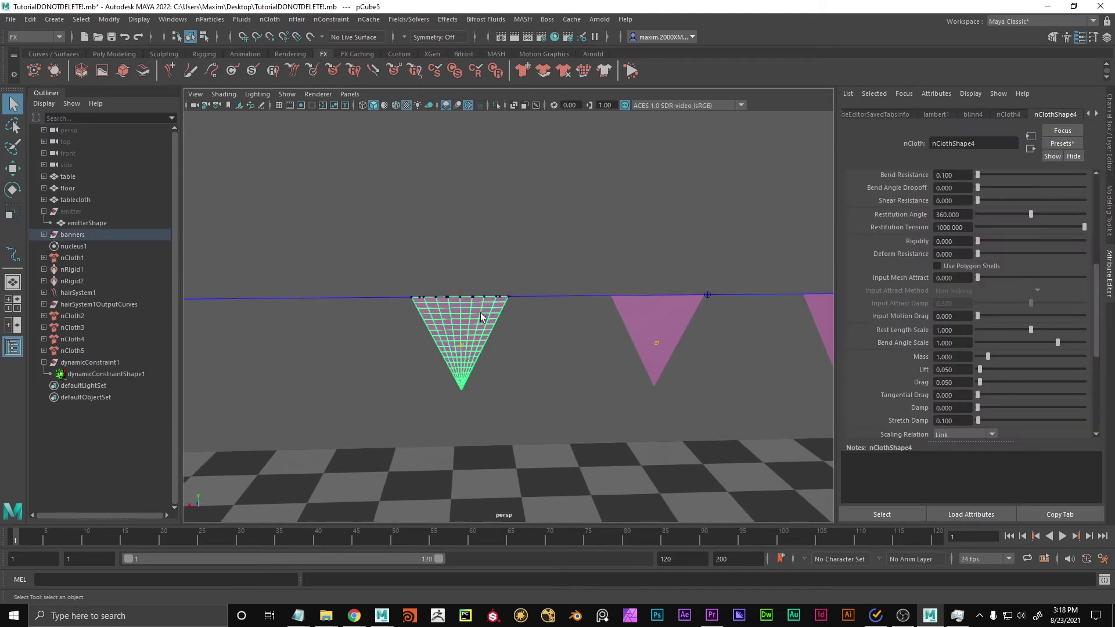
key("f")
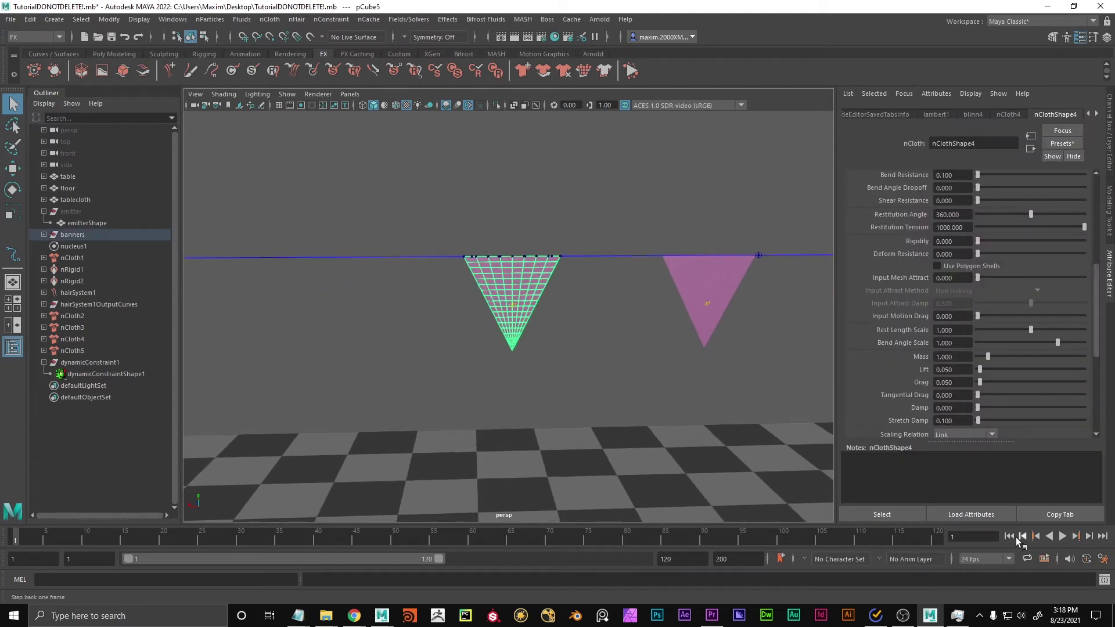
left_click(1062, 536)
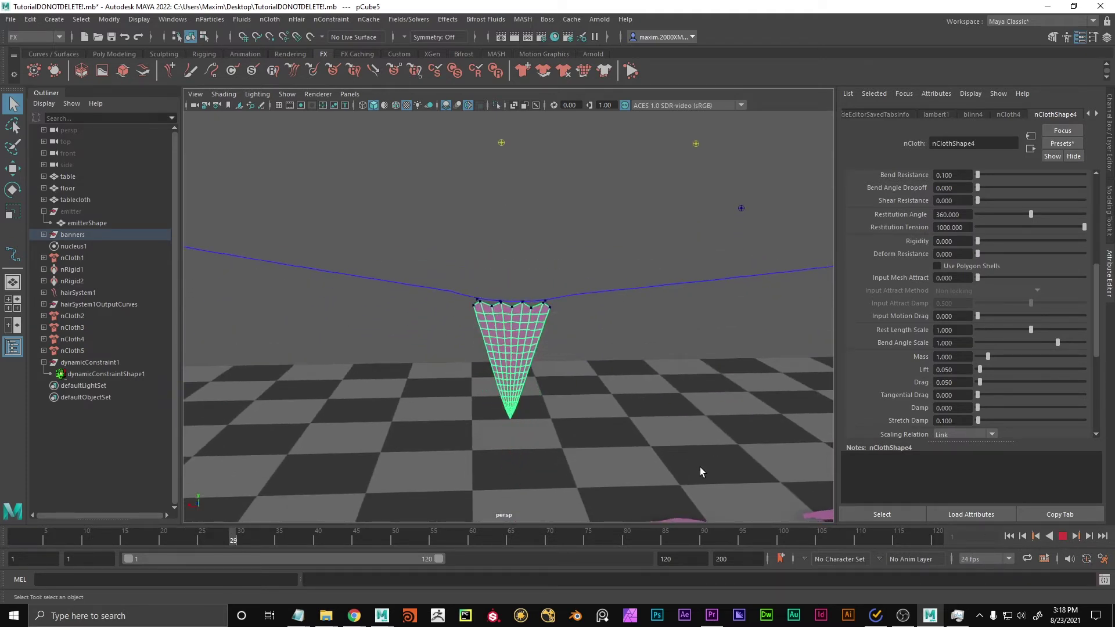
middle_click_drag(655, 381, 659, 401, "alt")
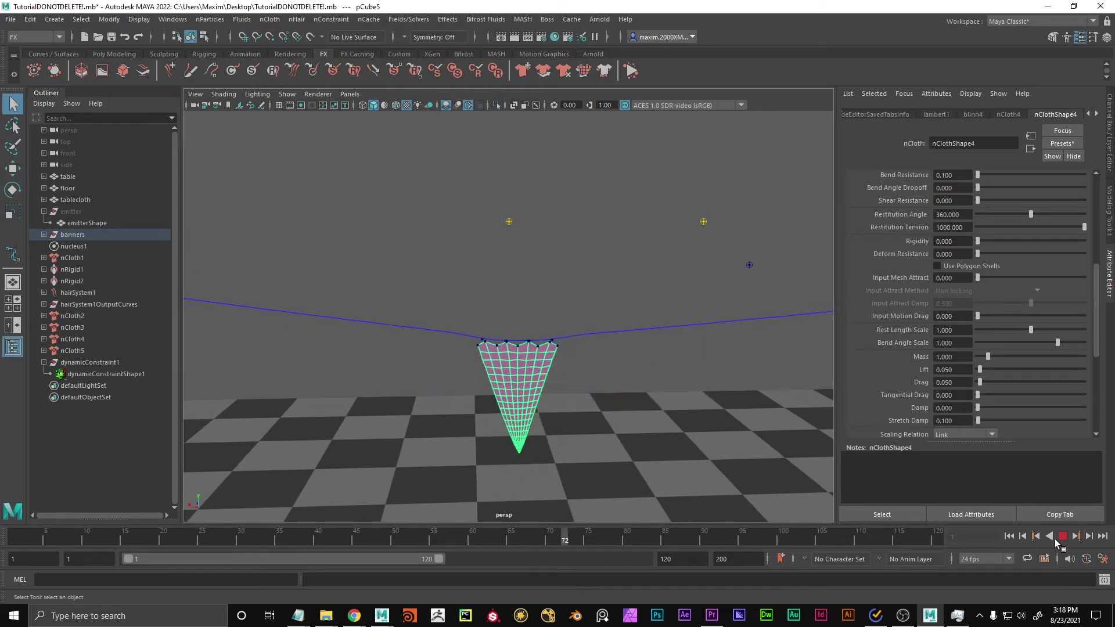
left_click(1062, 538)
right_click_drag(376, 217, 543, 238, "alt")
middle_click_drag(543, 238, 508, 323, "alt")
scroll(505, 316, "up", 8)
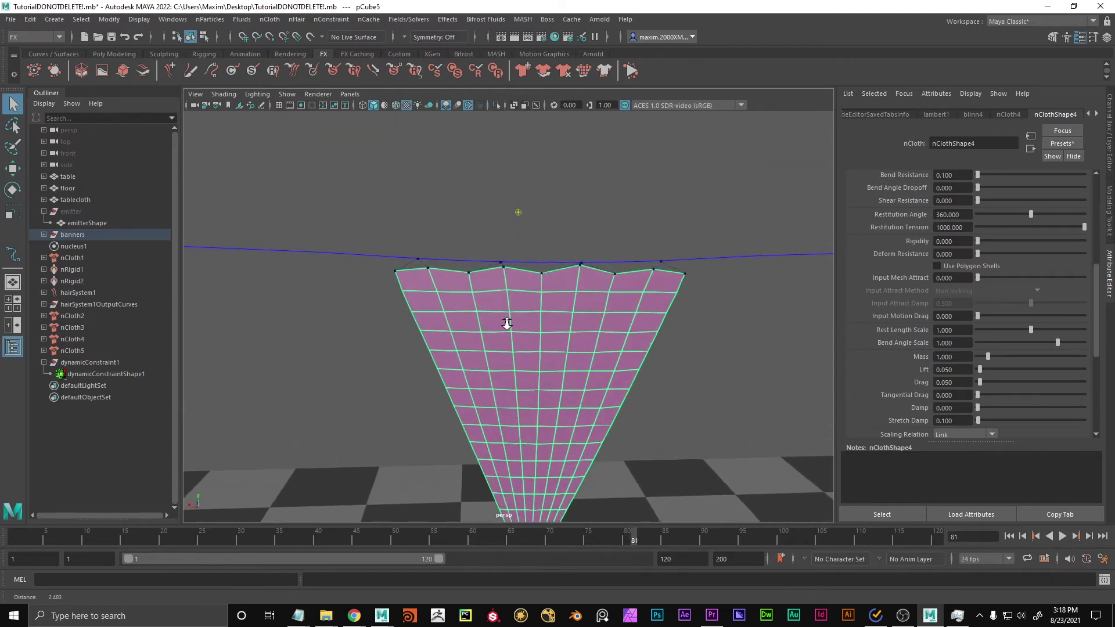
middle_click_drag(546, 221, 518, 333, "alt")
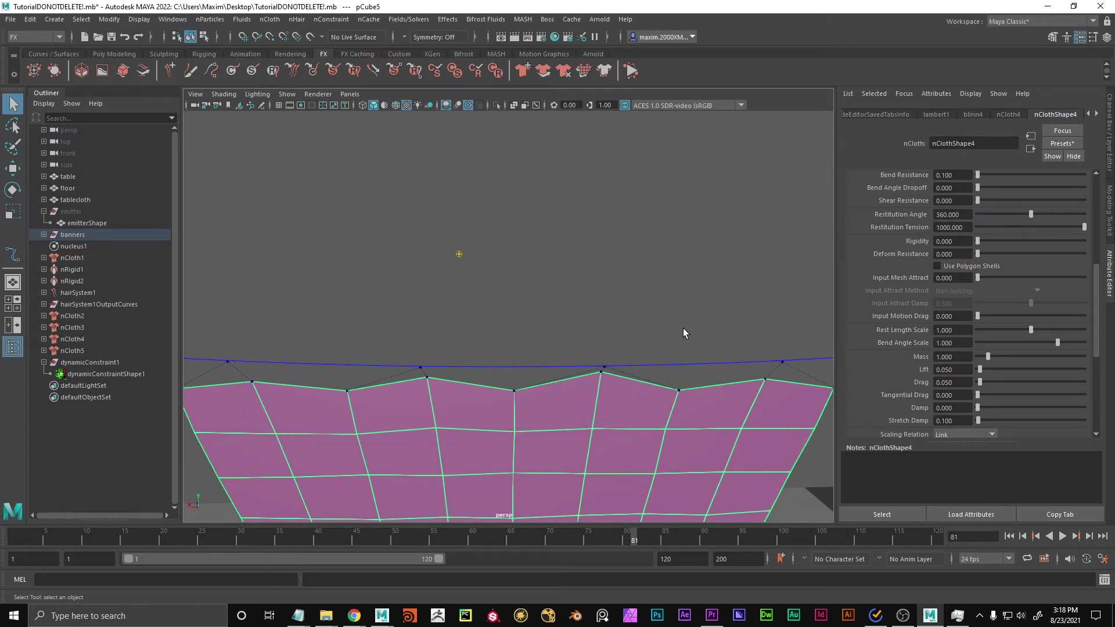
scroll(531, 379, "down", 5)
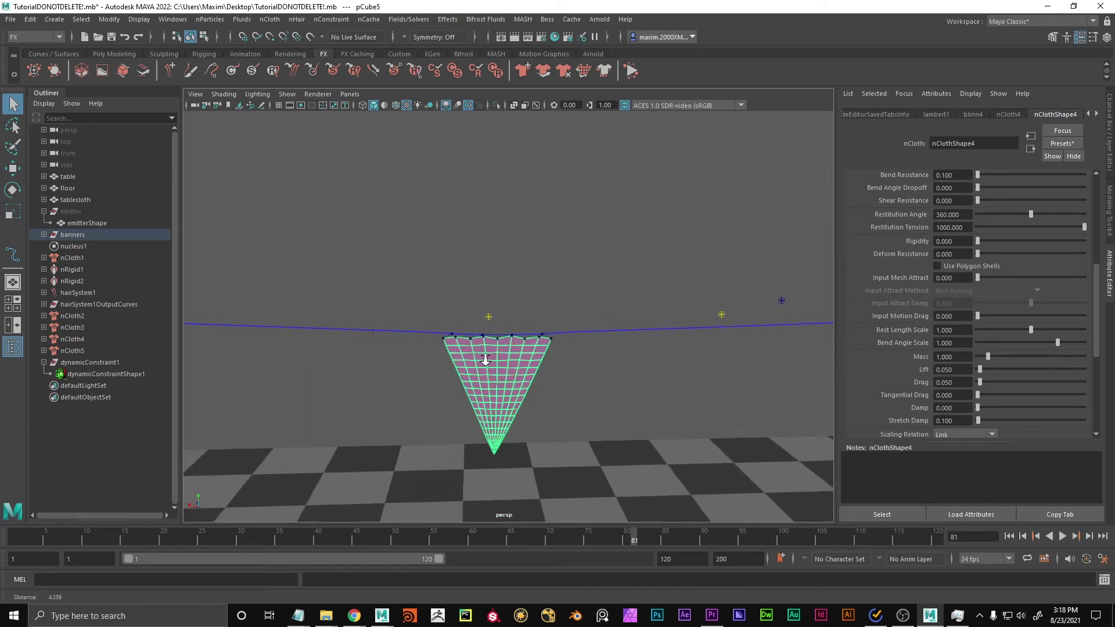
Try the Rubber Band method on the first banner's dynamic constraint and set its Constraint Method to Weld.
scroll(581, 339, "up", 4)
left_click(102, 374)
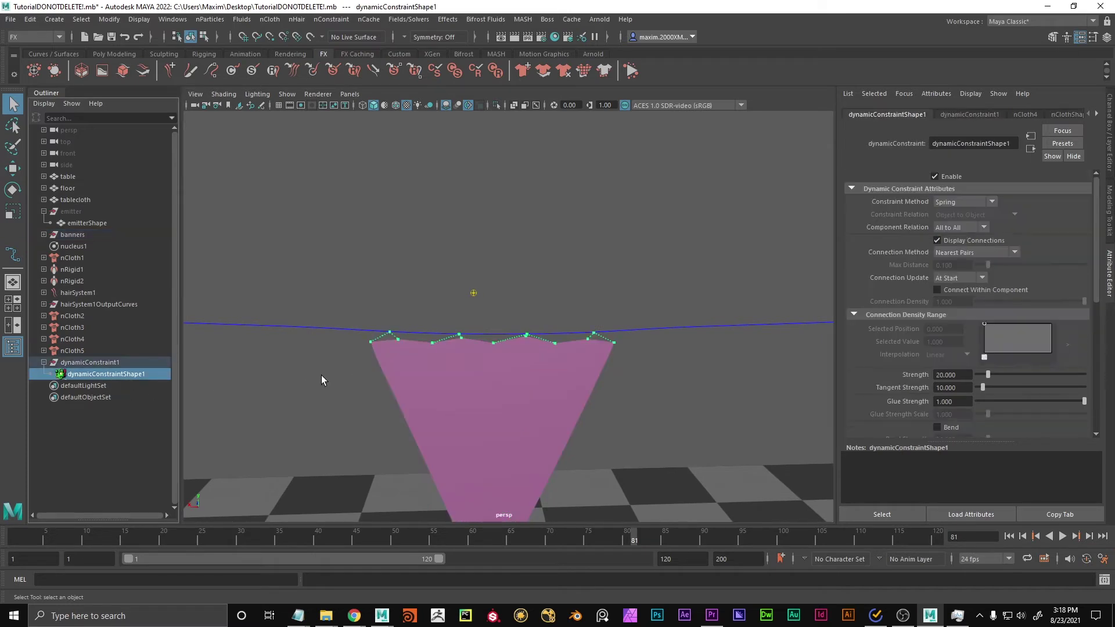
left_click(952, 201)
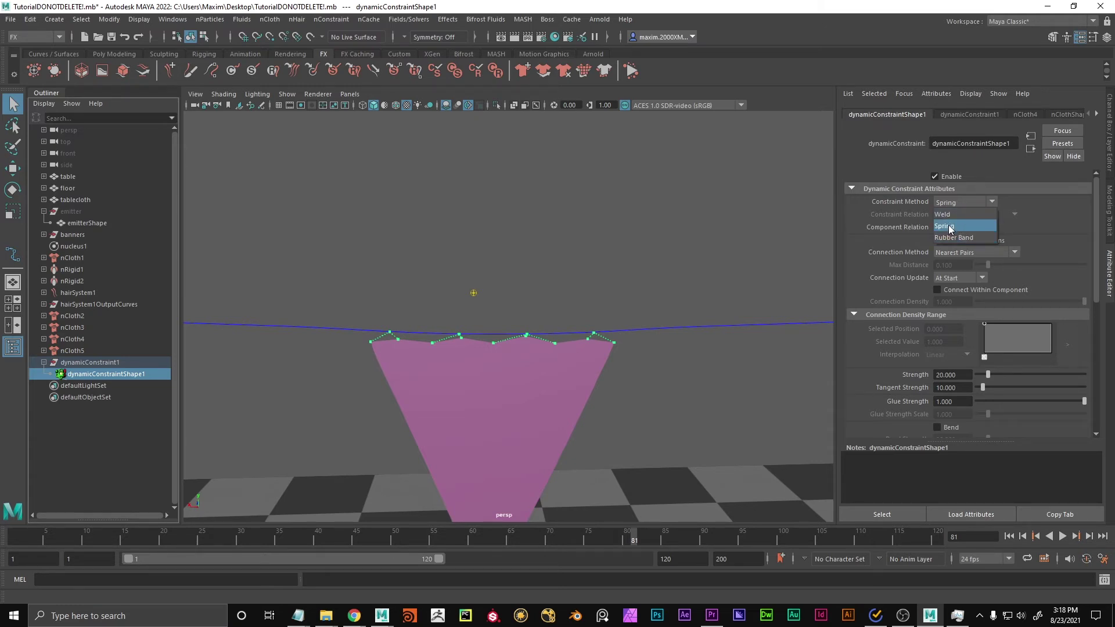
left_click(951, 228)
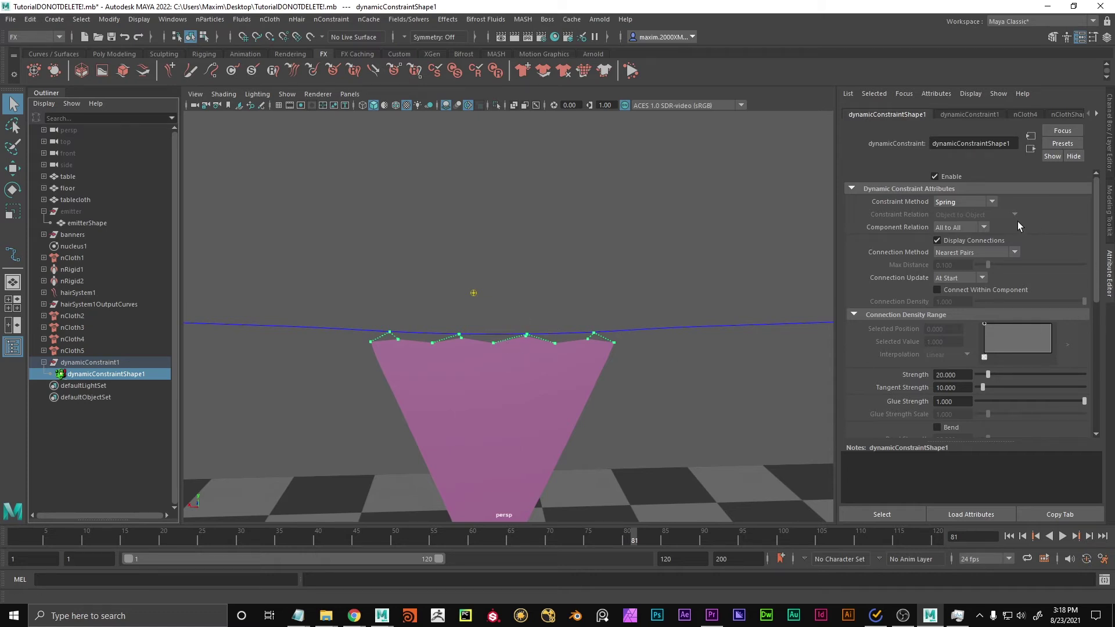
left_click(969, 203)
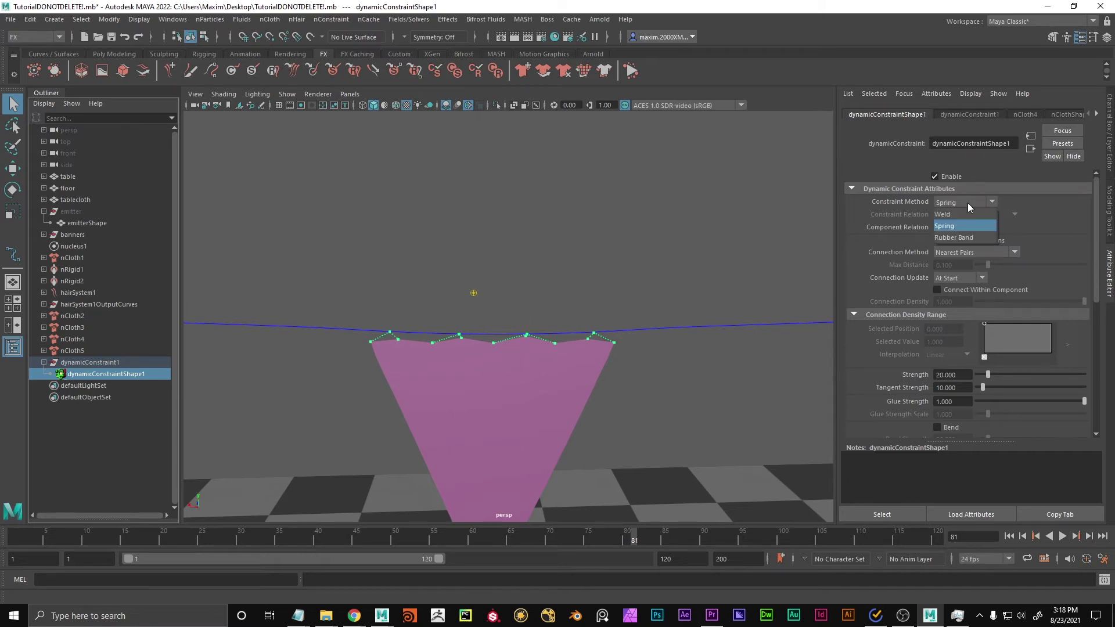
left_click(967, 238)
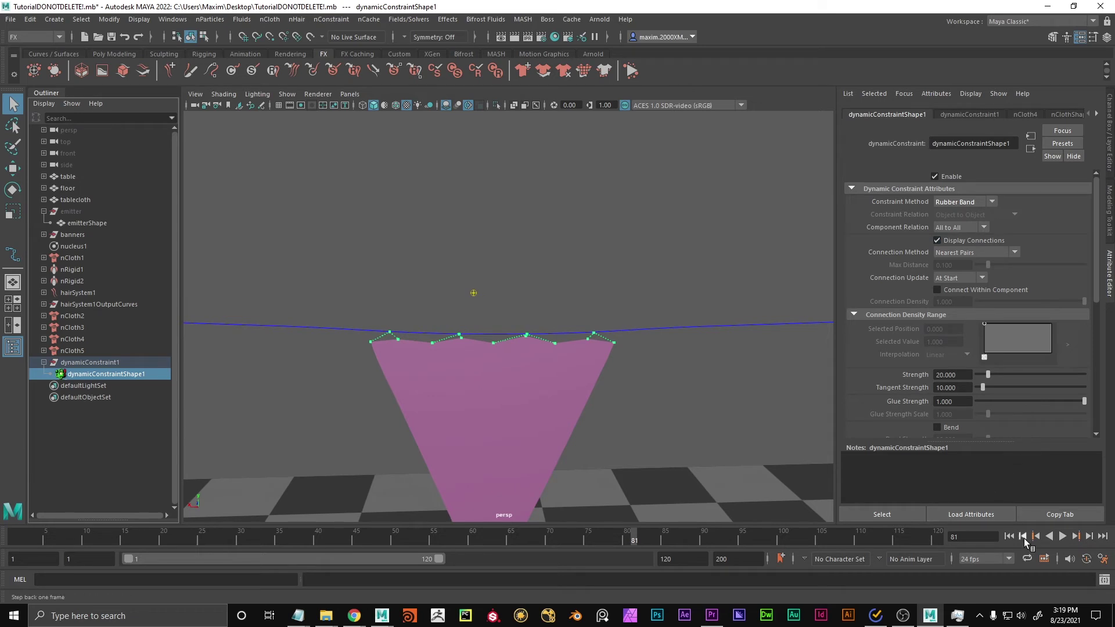
left_click(967, 202)
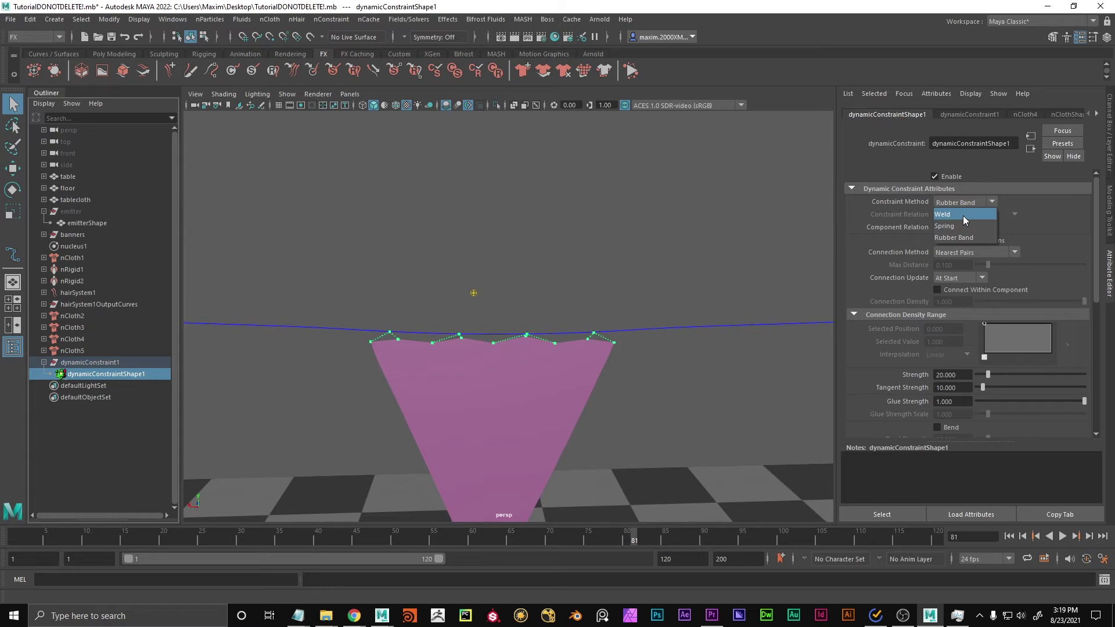
left_click(963, 215)
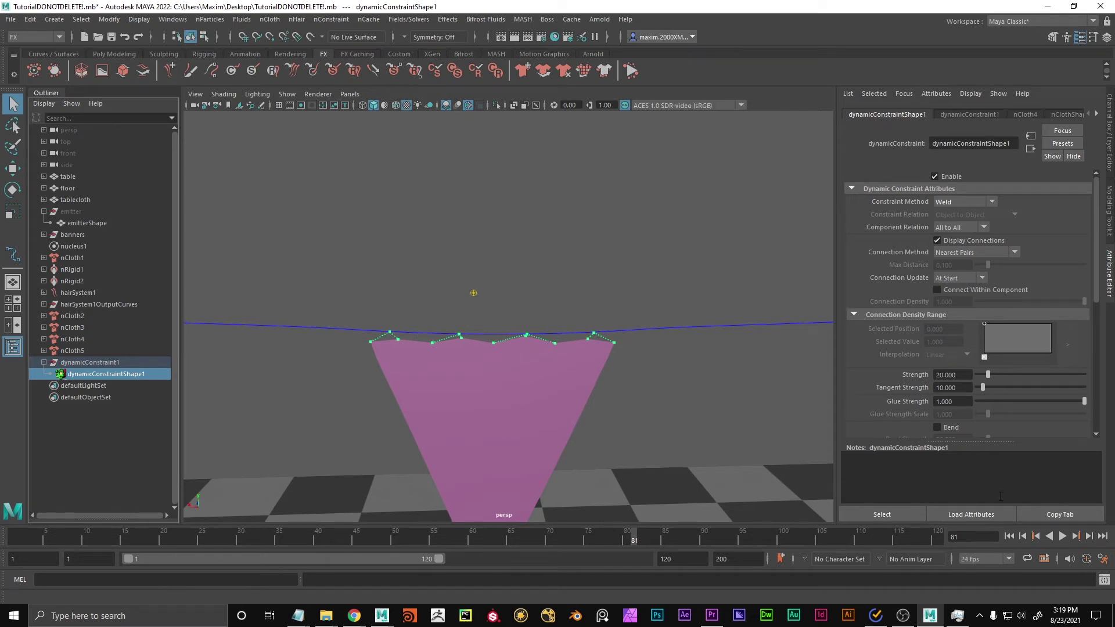
Play the simulation from the first frame, check how the welded first banner hangs from the string, and return to the start.
left_click(1009, 536)
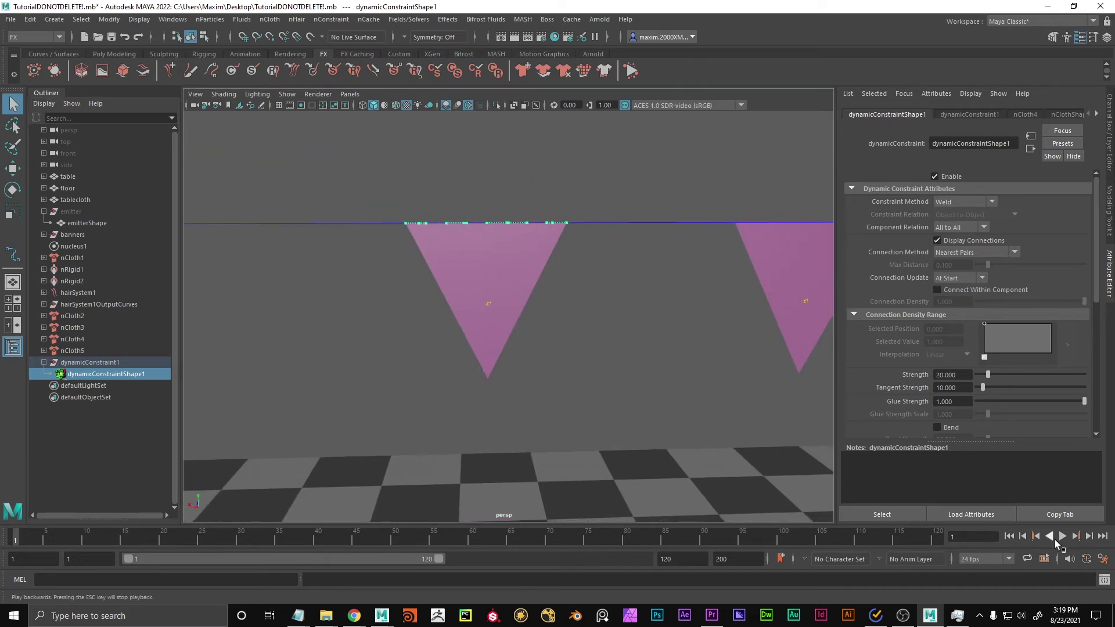
left_click(1062, 536)
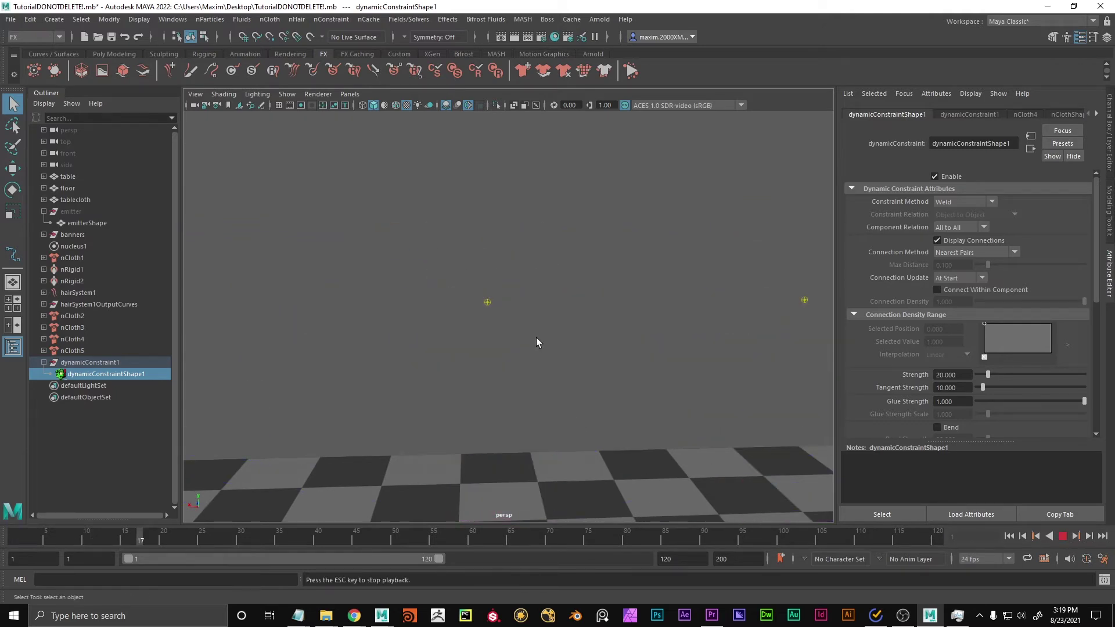
middle_click_drag(537, 343, 523, 192, "alt")
right_click_drag(542, 287, 510, 283, "alt")
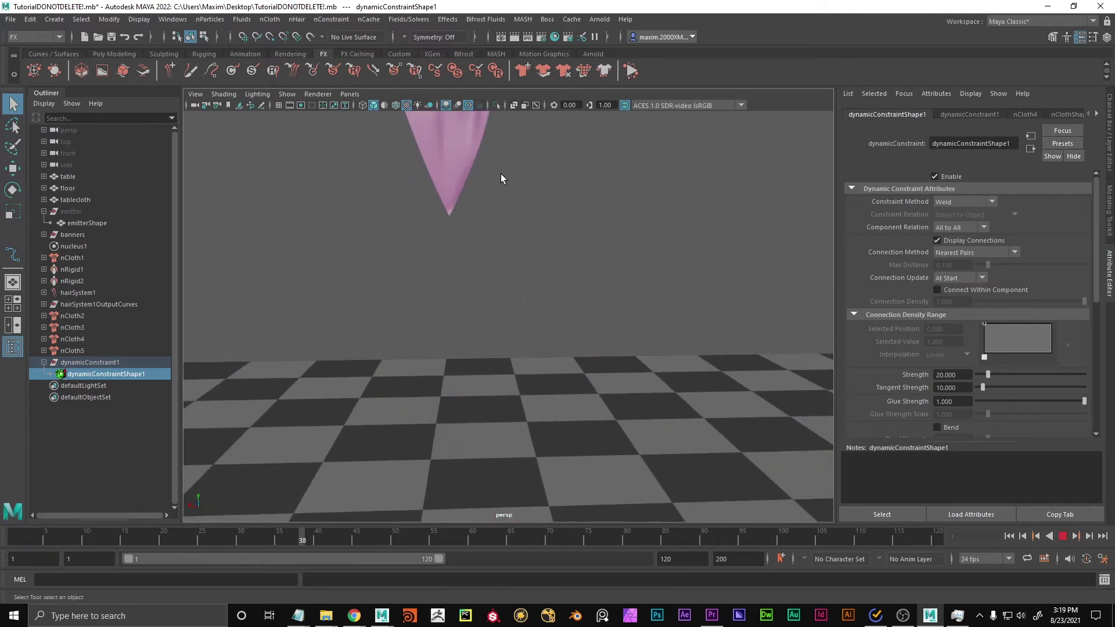
middle_click_drag(551, 297, 581, 453, "alt")
right_click_drag(598, 301, 279, 304, "alt")
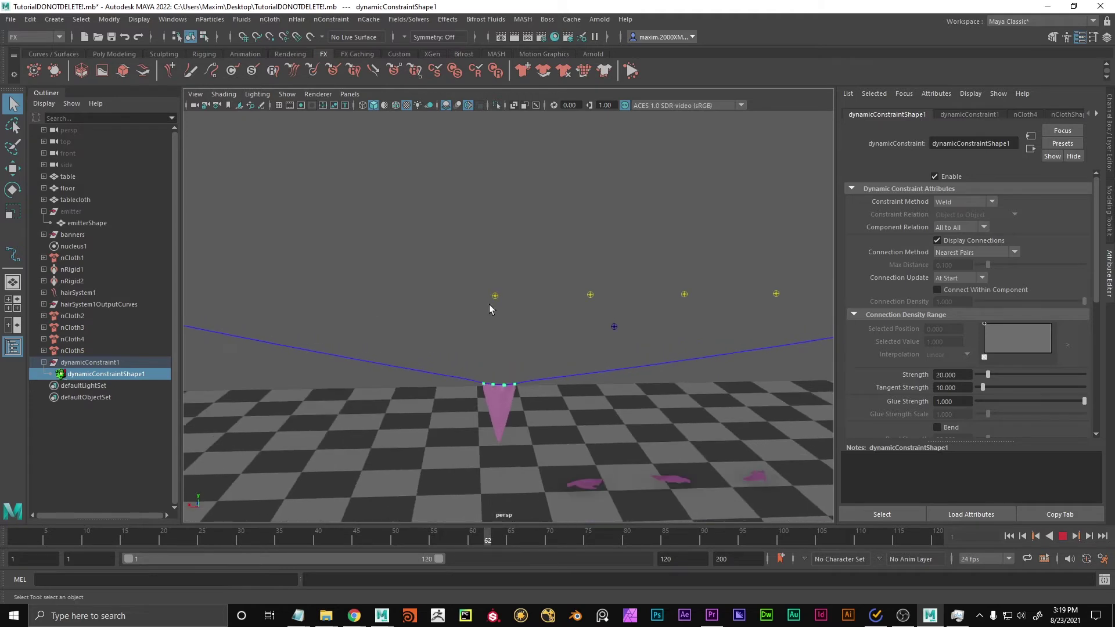
left_click_drag(489, 305, 577, 311, "alt")
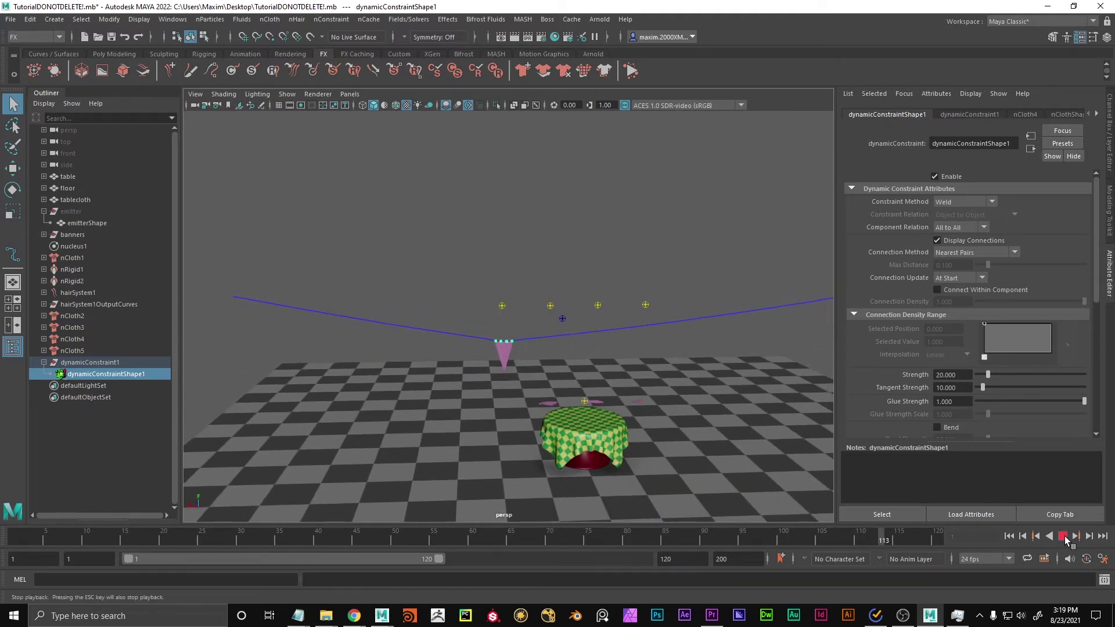
left_click(1063, 536)
left_click(1009, 536)
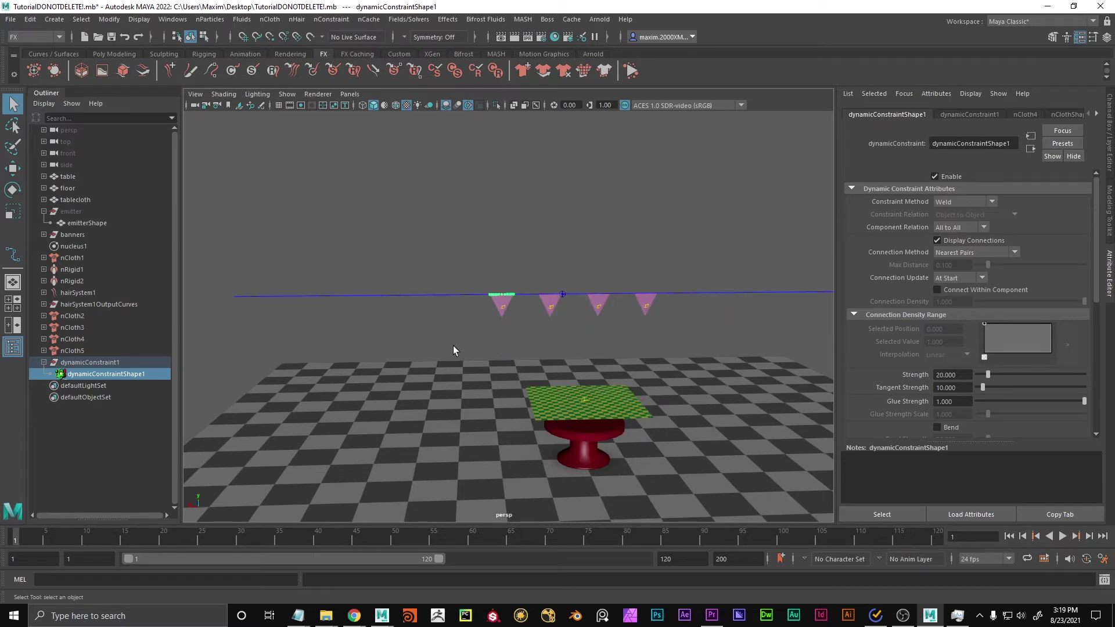
Create a Component to Component constraint between the second banner's upper edge vertices and the string's control vertices along that edge.
scroll(594, 364, "up", 4)
left_click(483, 301)
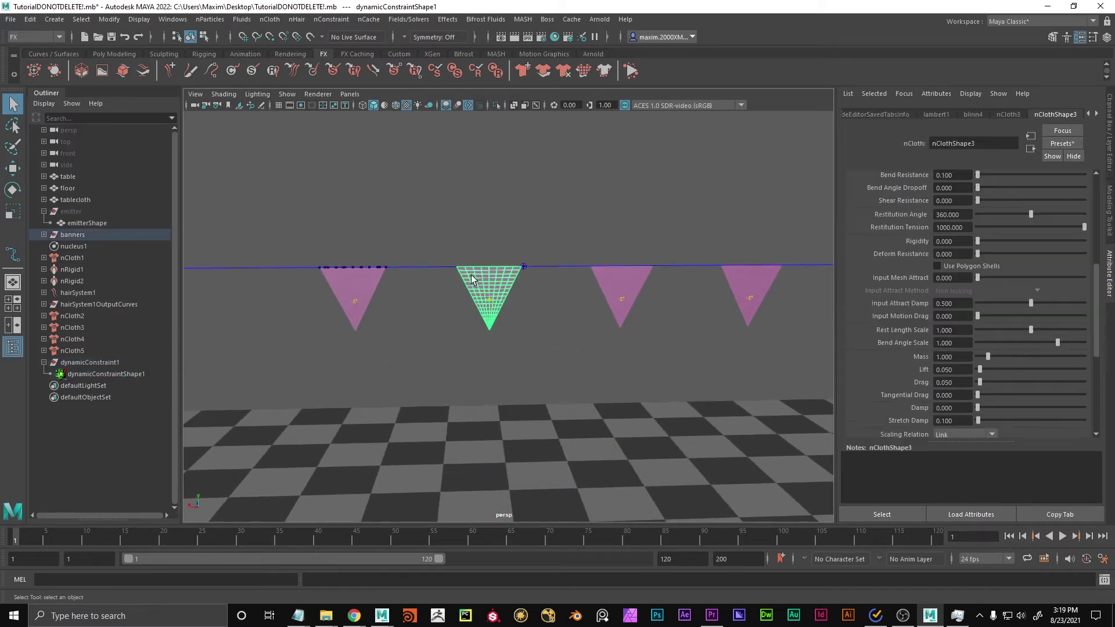
middle_click_drag(555, 309, 567, 346, "alt")
right_click_drag(734, 352, 410, 358, "alt")
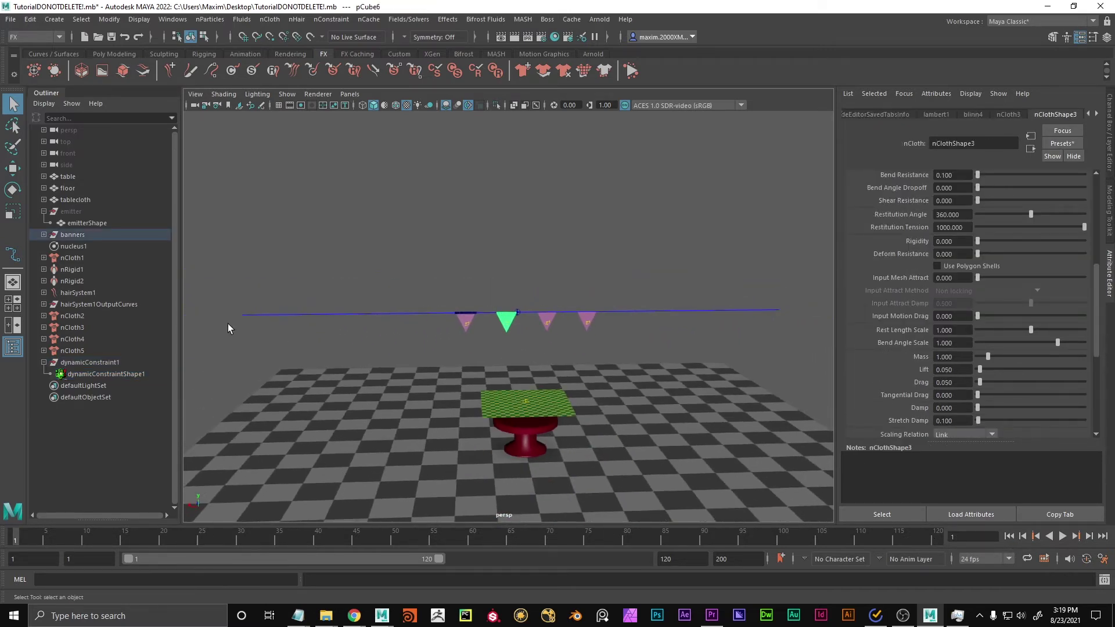
scroll(660, 331, "up", 6)
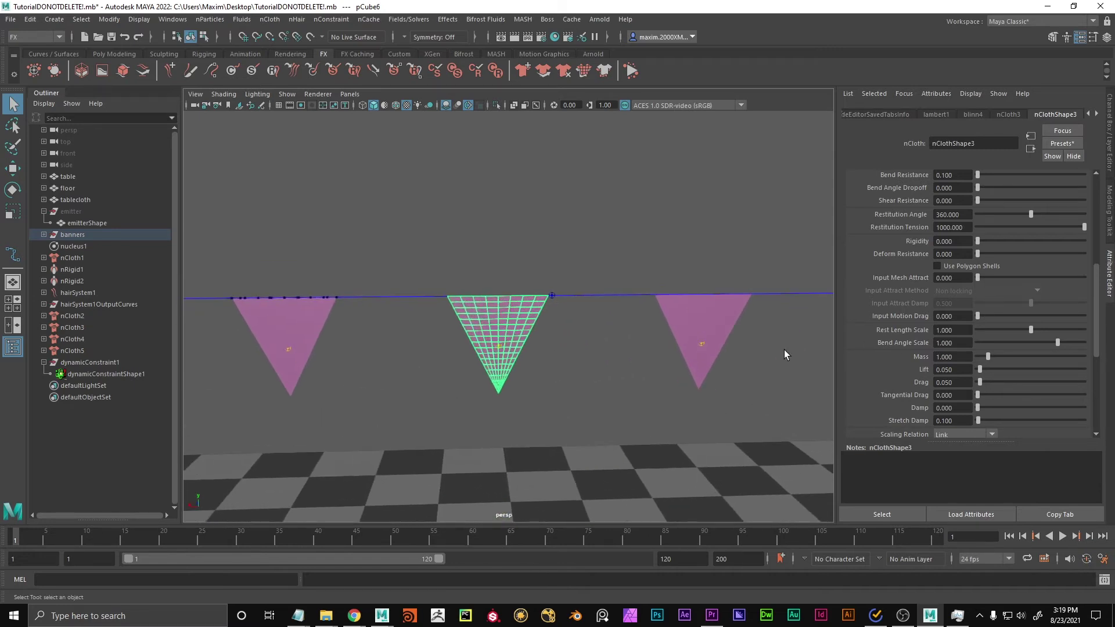
scroll(644, 328, "down", 2)
left_click(600, 276)
scroll(607, 287, "up", 5)
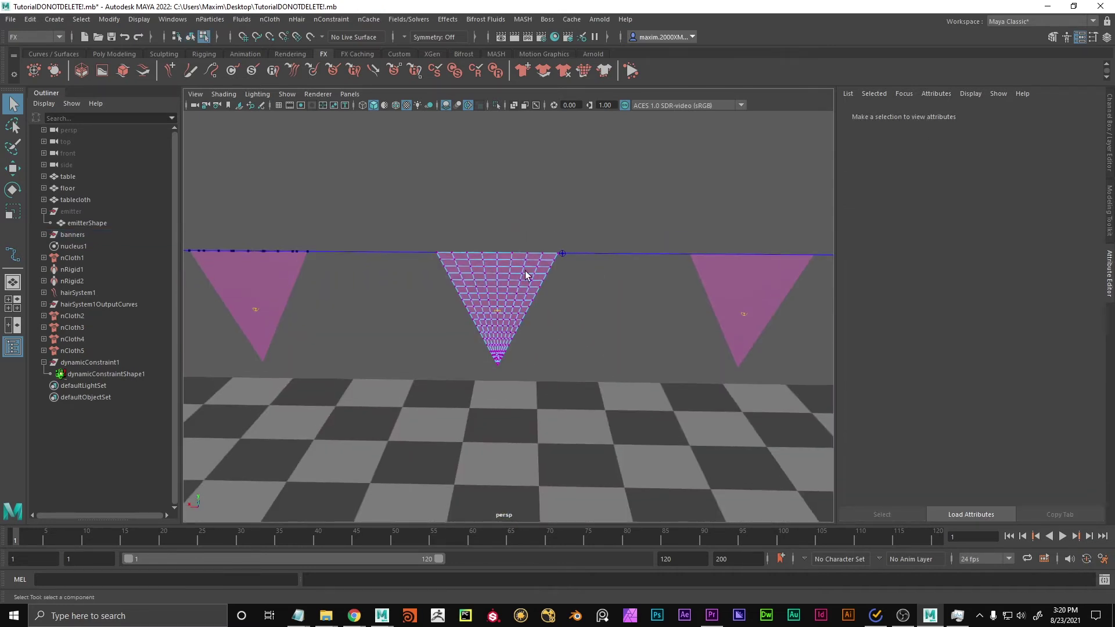
left_click_drag(491, 262, 640, 267)
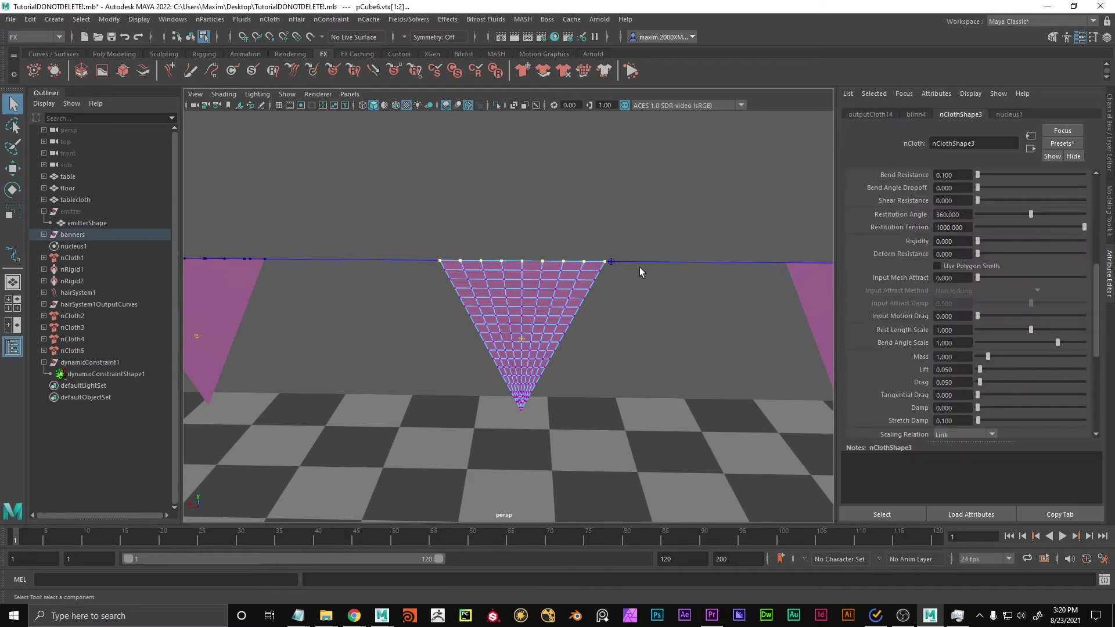
left_click_drag(396, 268, 620, 288)
left_click(493, 280)
left_click_drag(419, 262, 607, 267)
left_click_drag(623, 282, 625, 282)
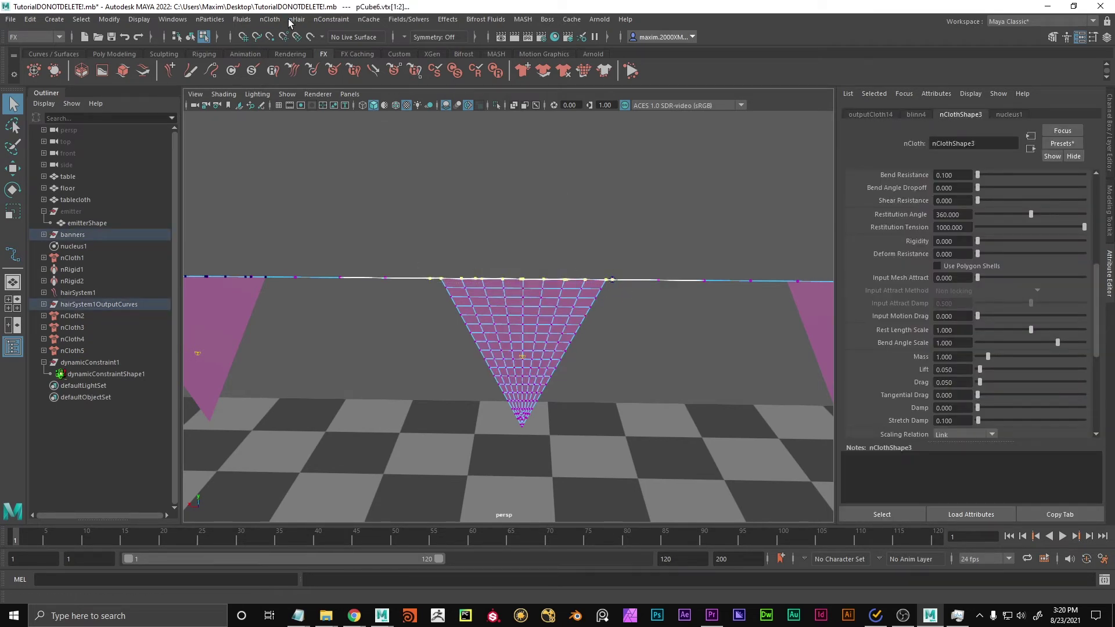
left_click(331, 19)
left_click(371, 60)
Create a Component to Component constraint between the third banner's upper edge vertices and the adjacent control vertices of the string.
scroll(469, 232, "up", 2)
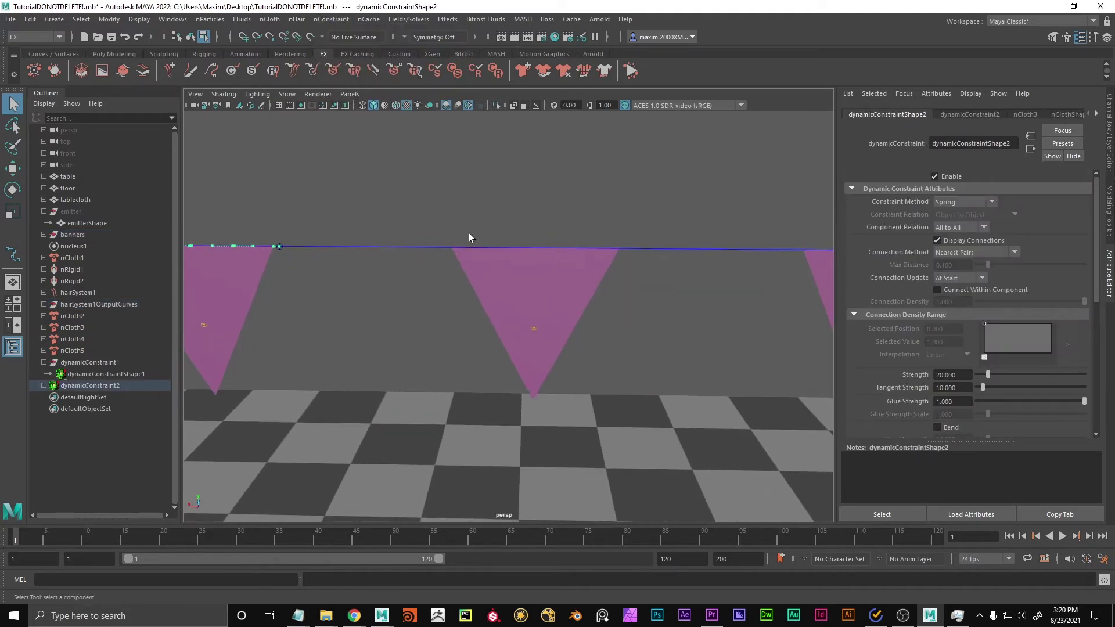
left_click_drag(428, 219, 498, 248)
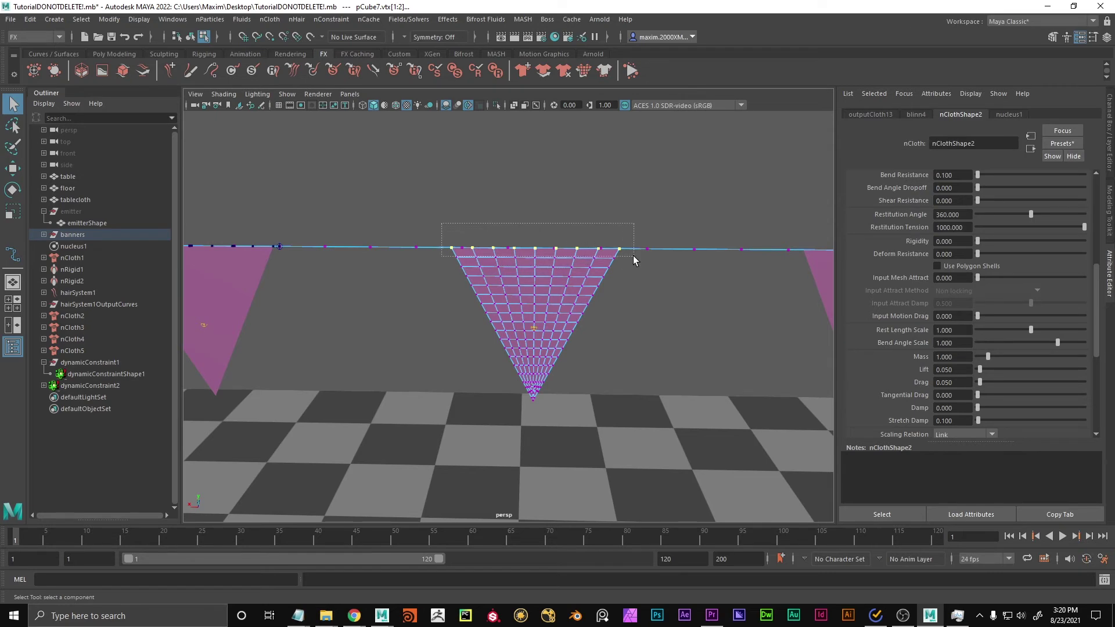
left_click_drag(633, 255, 620, 254, "shift")
left_click_drag(447, 232, 633, 253, "shift")
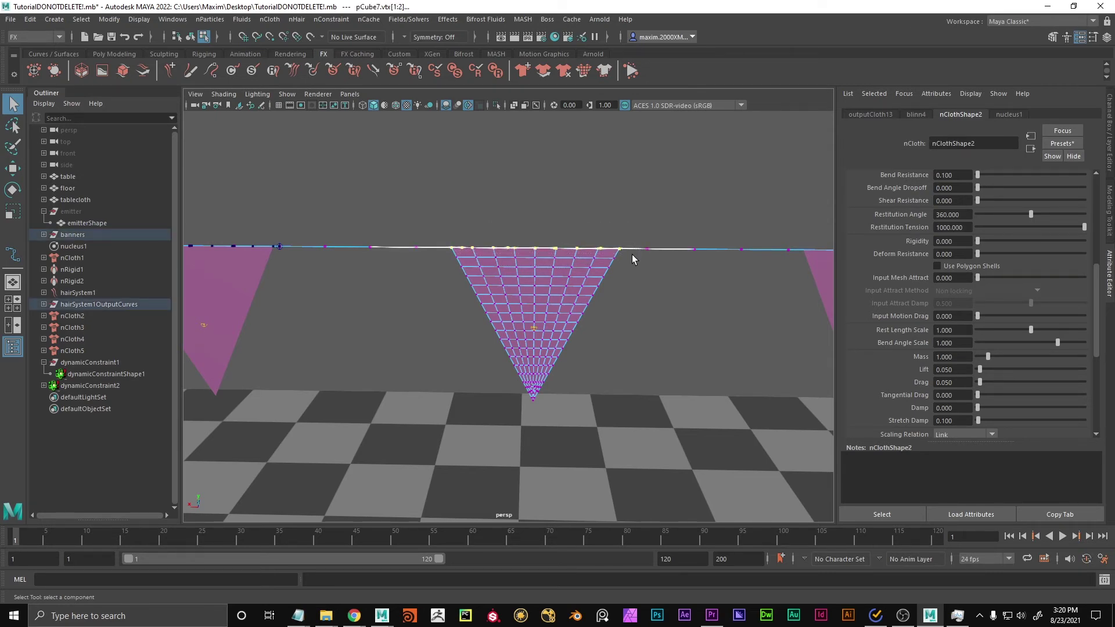
left_click(330, 19)
left_click(381, 61)
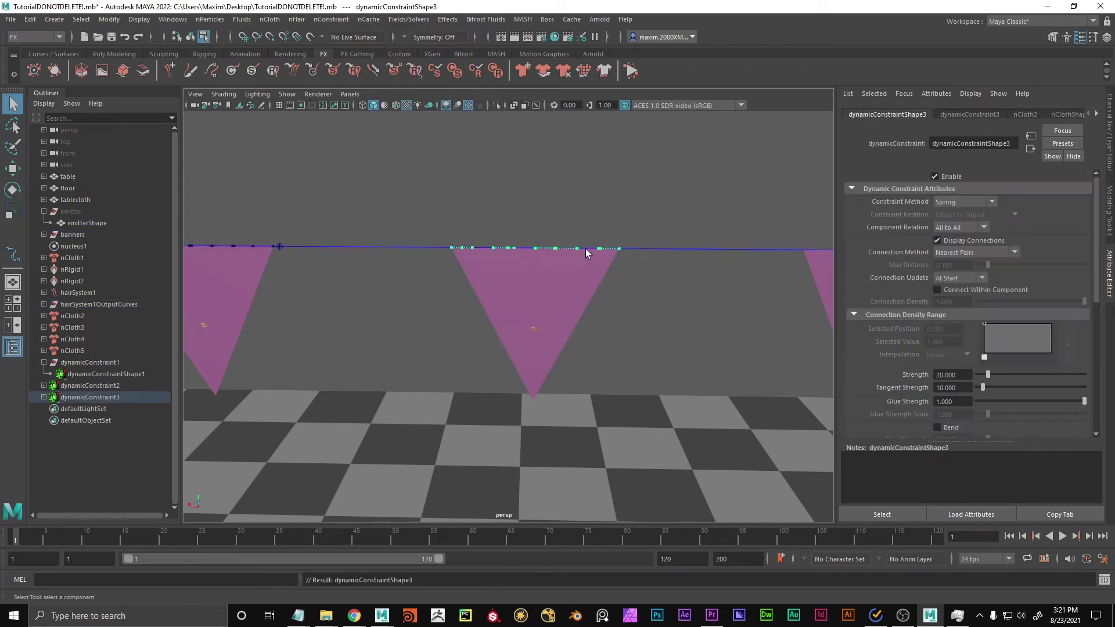
Attach the fourth banner's upper edge vertices to the nearby string control vertices with a Component to Component constraint.
right_click_drag(528, 259, 461, 239)
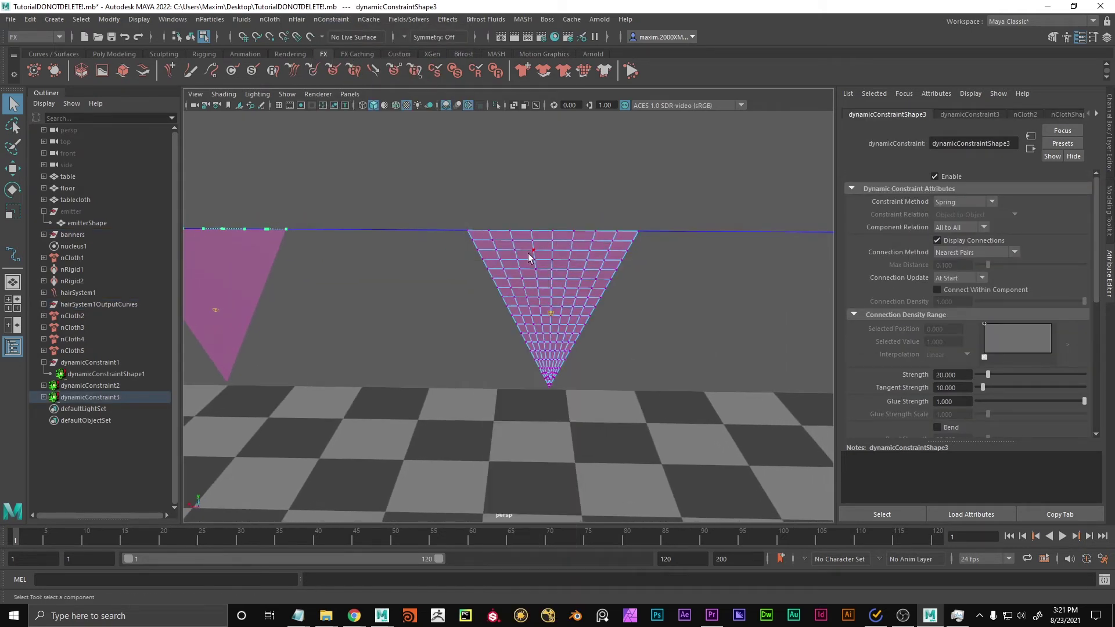
left_click_drag(436, 206, 653, 235)
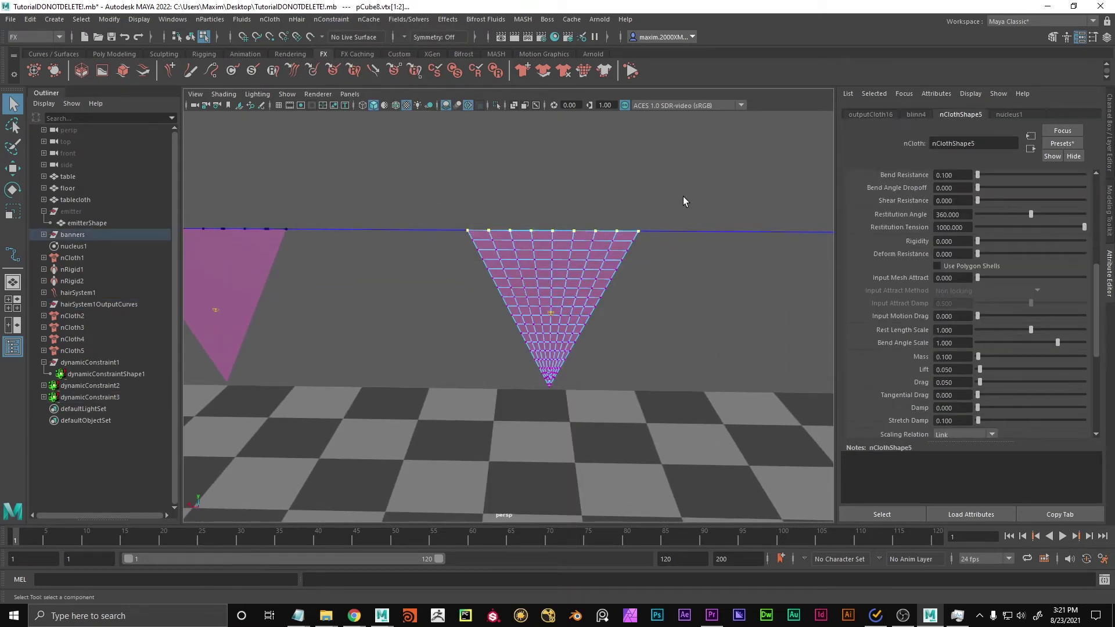
left_click_drag(720, 260, 720, 261)
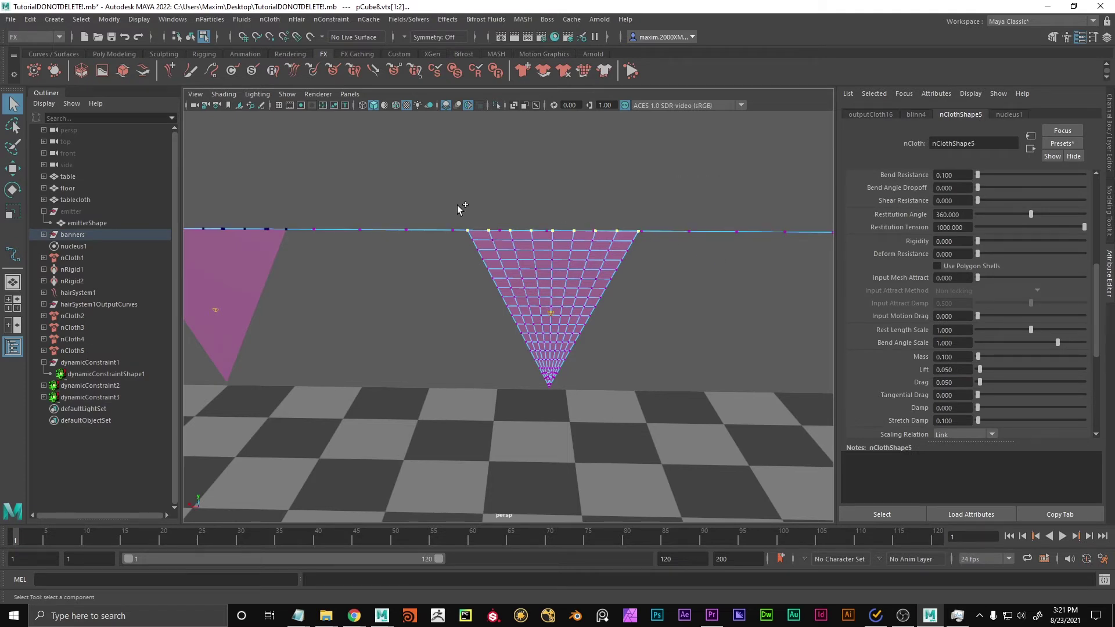
left_click_drag(654, 236, 654, 237, "shift")
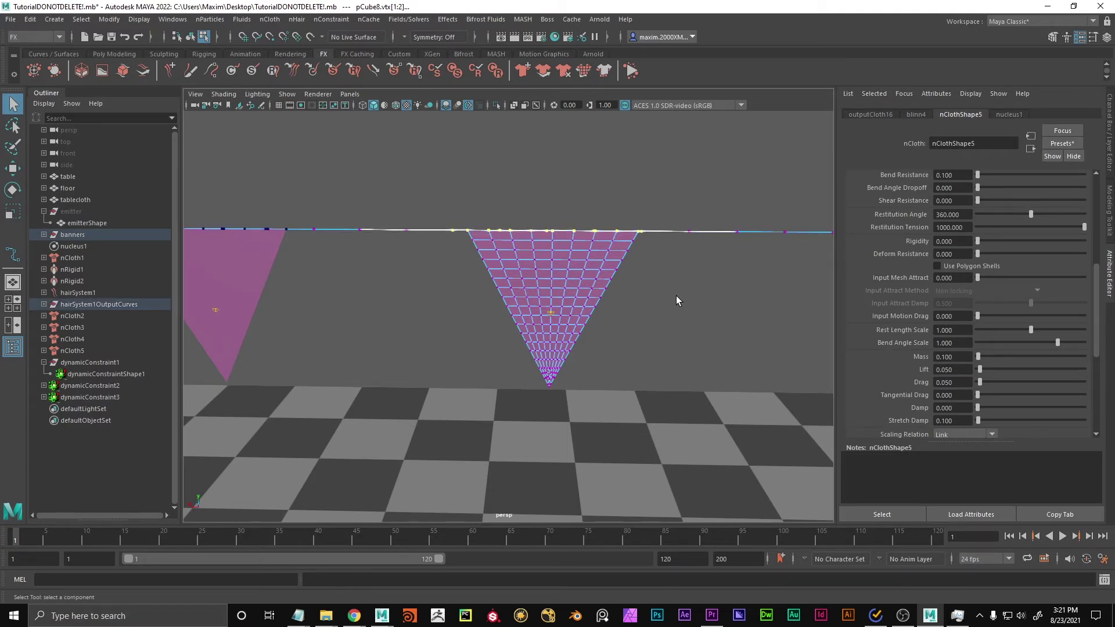
left_click(331, 19)
left_click(359, 61)
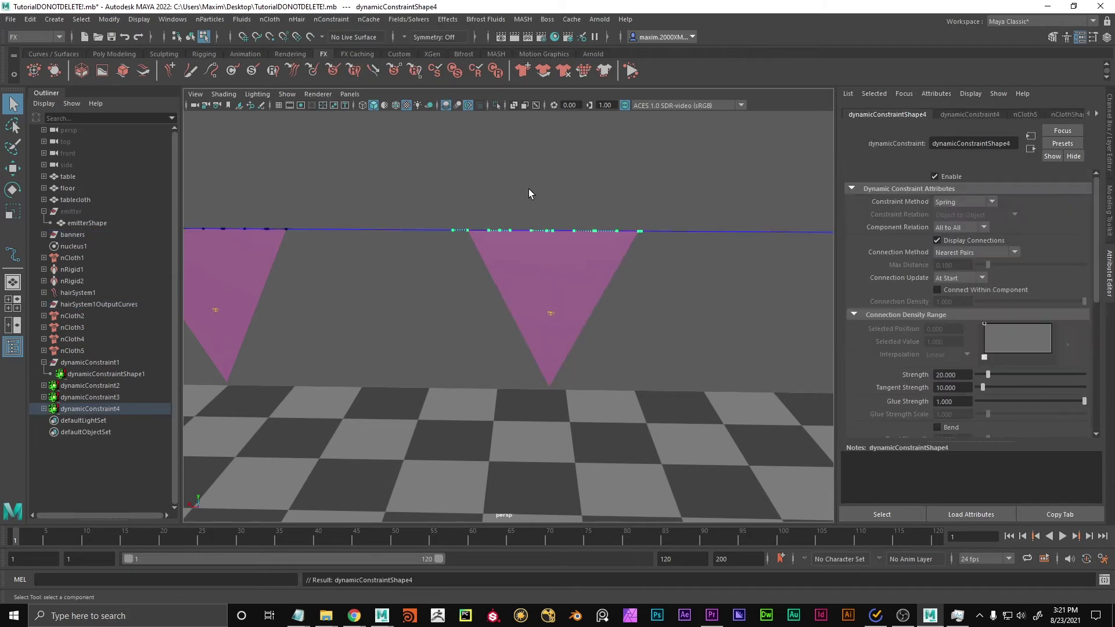
Play the simulation from the first frame to check how all four banners hang from the string, and stop it.
scroll(523, 232, "down", 15)
left_click_drag(525, 256, 550, 221, "alt")
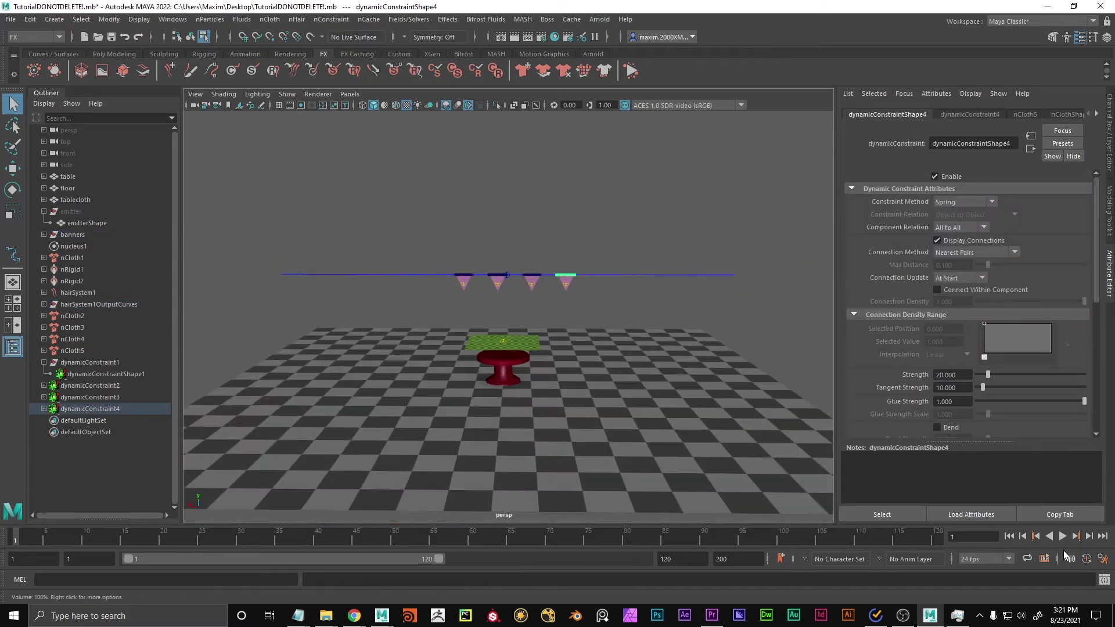
left_click(1023, 536)
left_click(1009, 536)
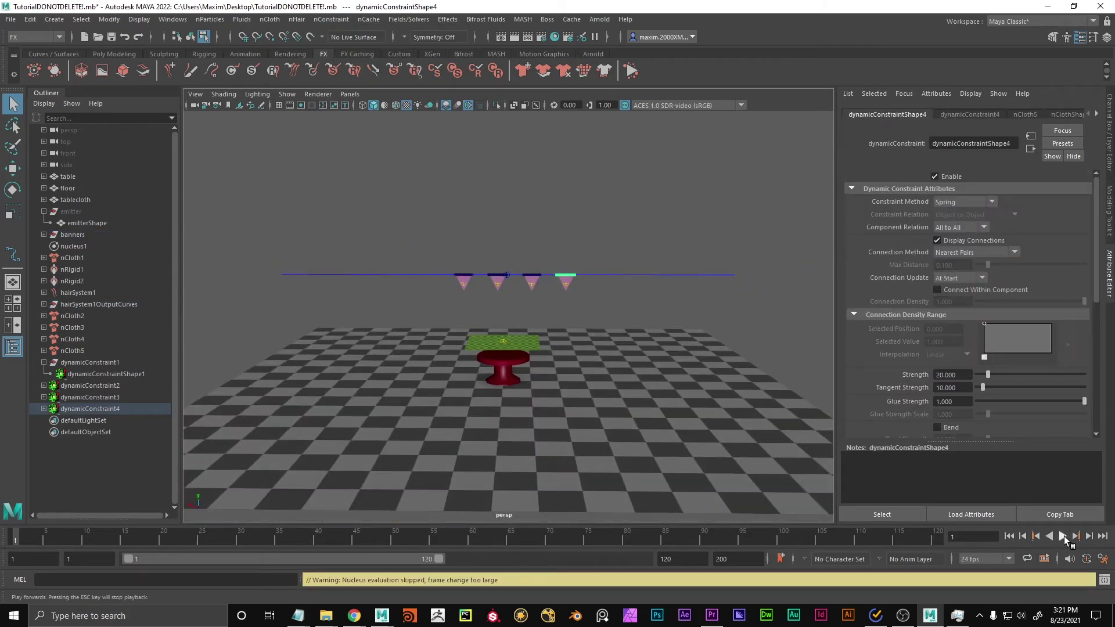
left_click(1062, 536)
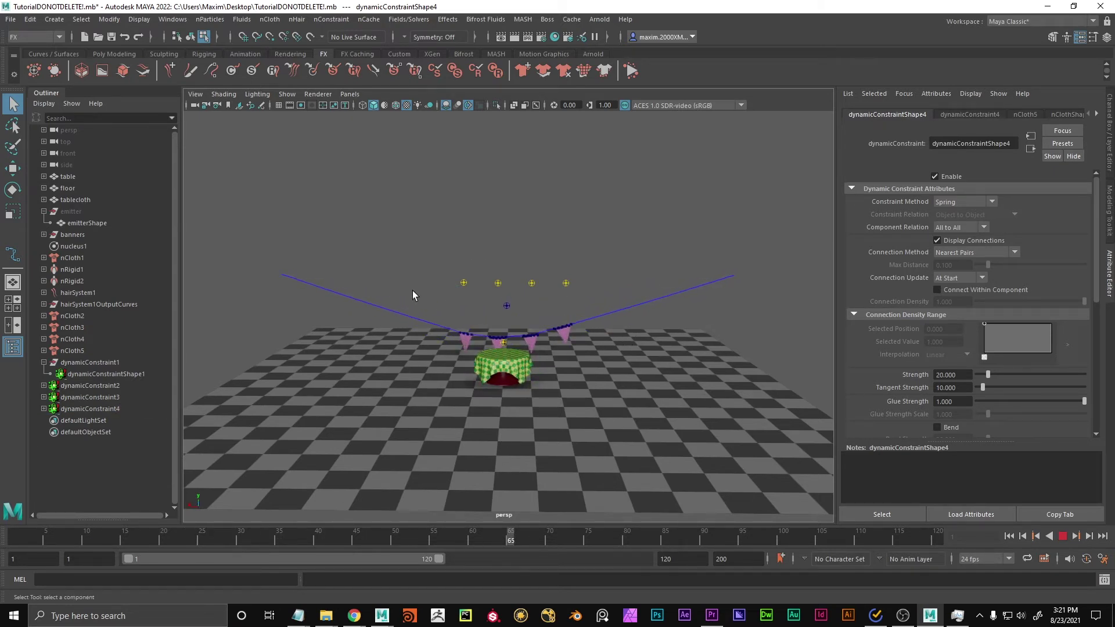
left_click(969, 513)
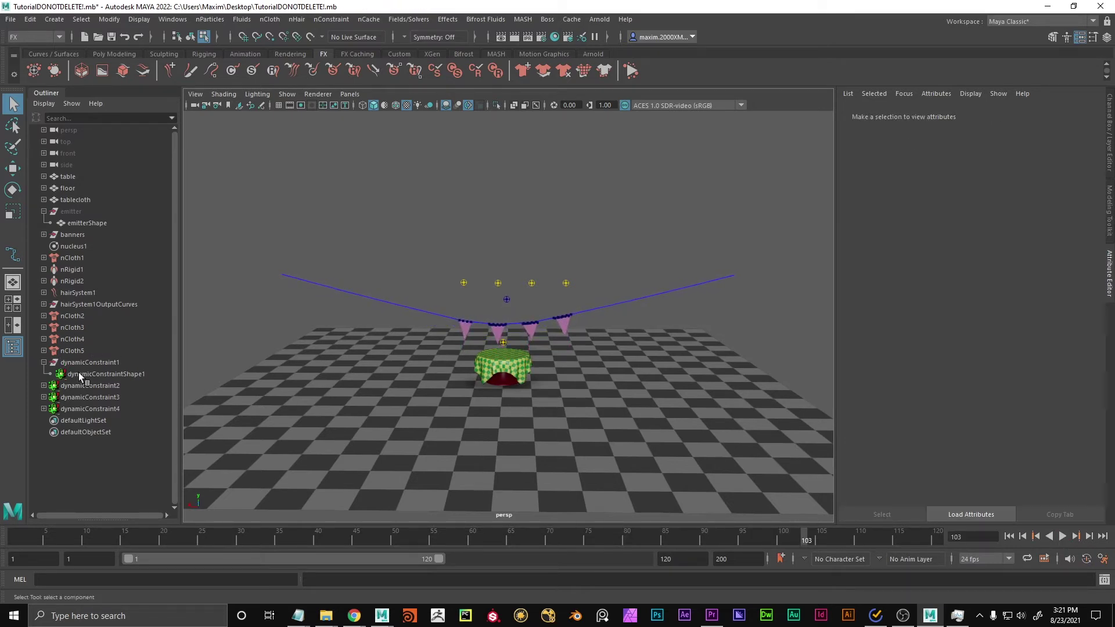
Select the four banner cloths, nCloth2 to nCloth5, and open them together in the Attribute Spread Sheet.
left_click(75, 317)
left_click(80, 351, "shift")
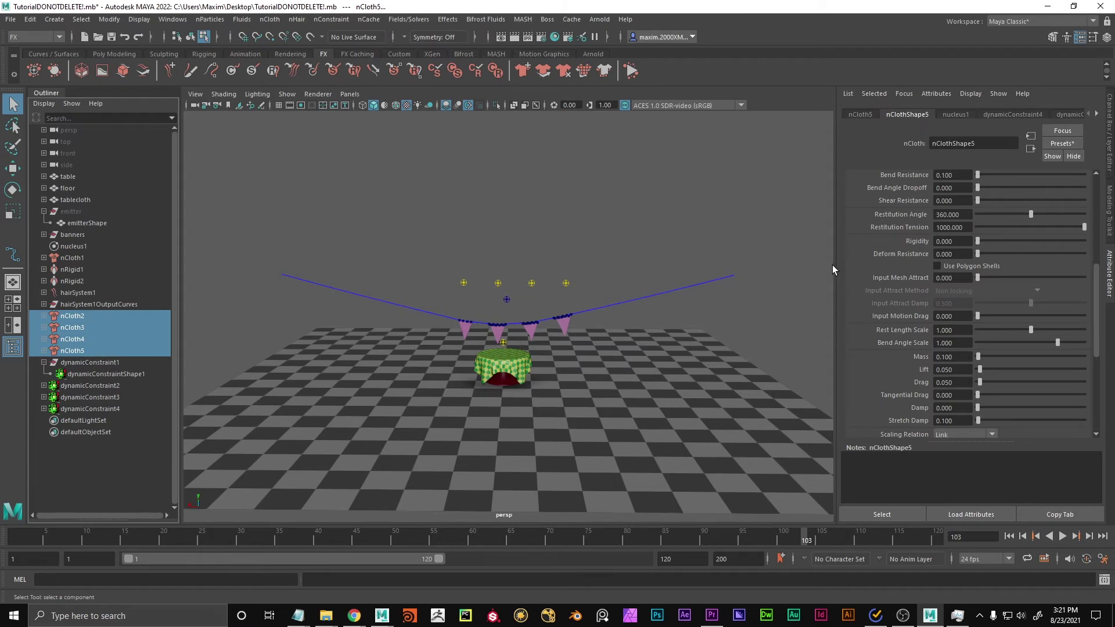
left_click(172, 19)
mouse_move(201, 61)
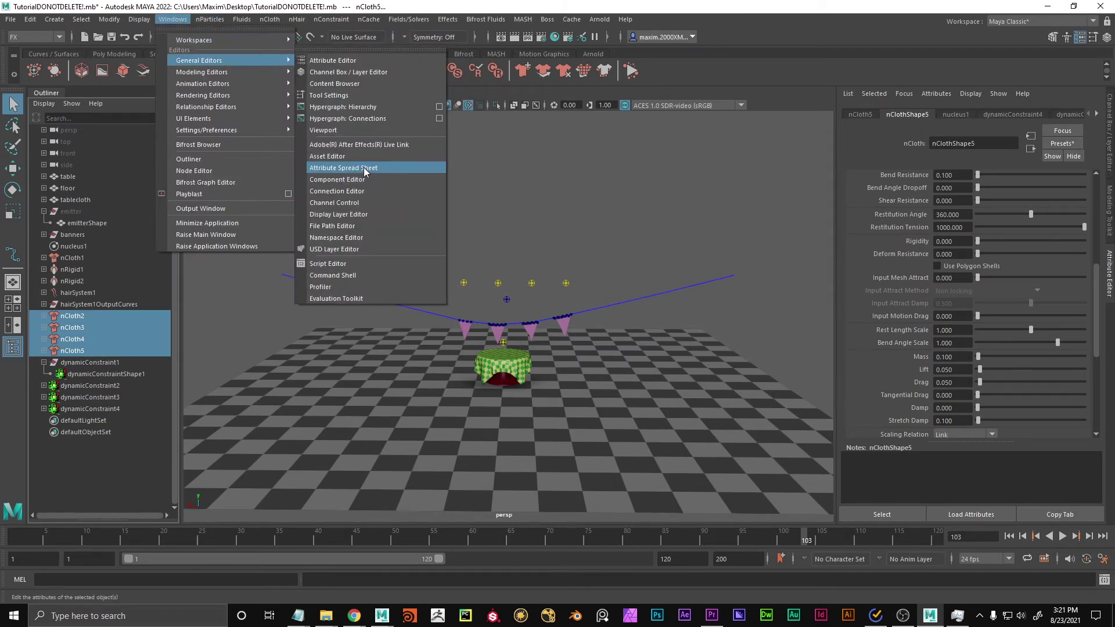
left_click(366, 168)
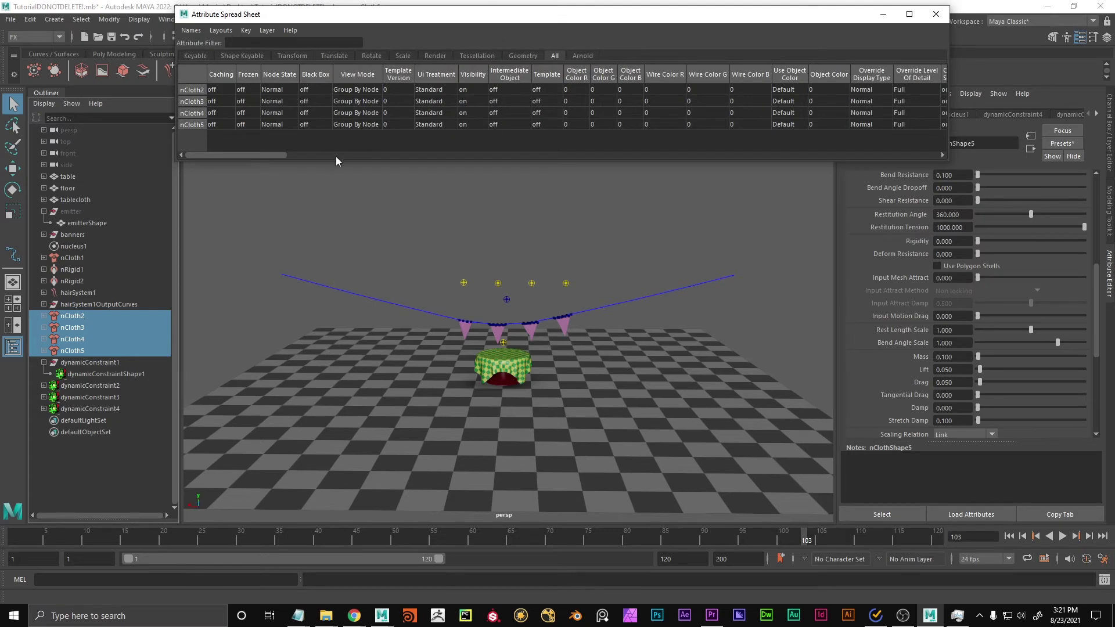
right_click_drag(348, 251, 373, 242, "alt")
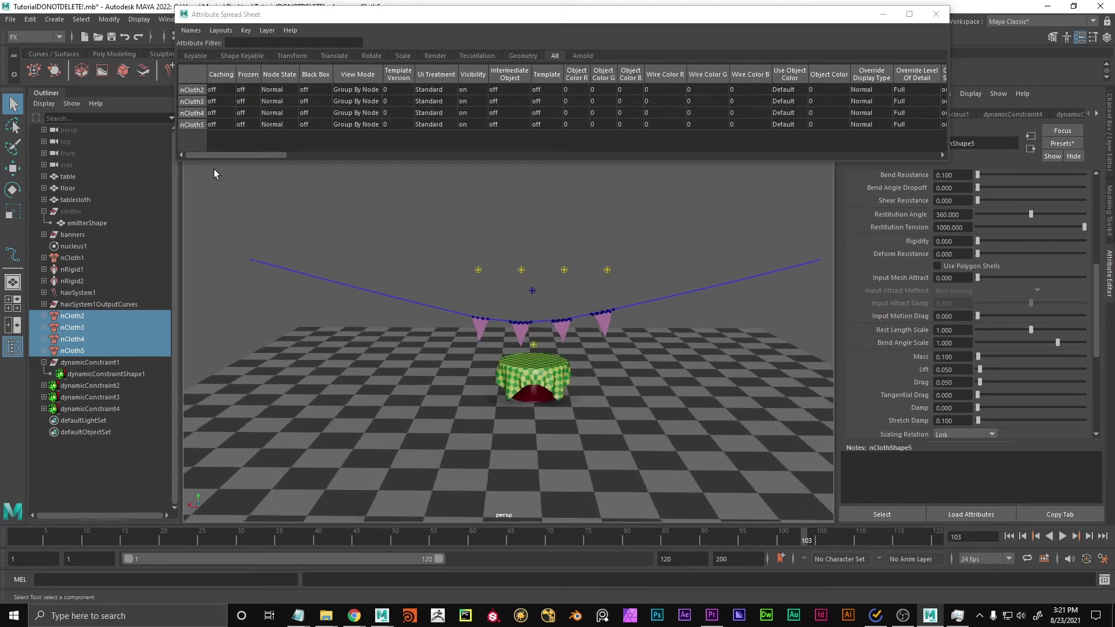
left_click_drag(237, 156, 203, 186)
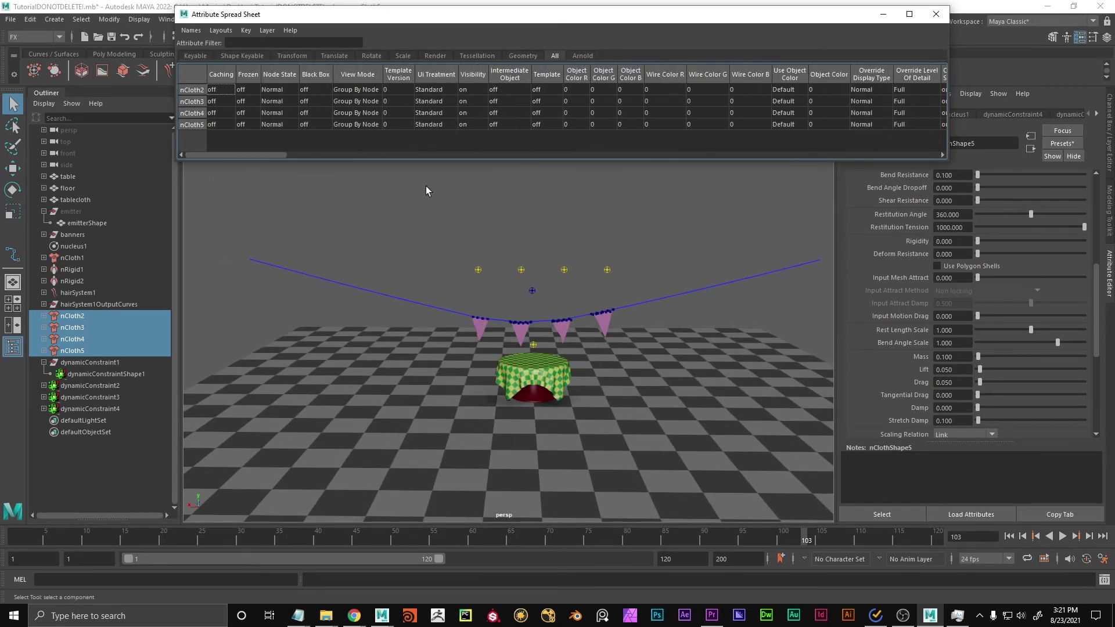
left_click_drag(427, 191, 460, 189, "alt")
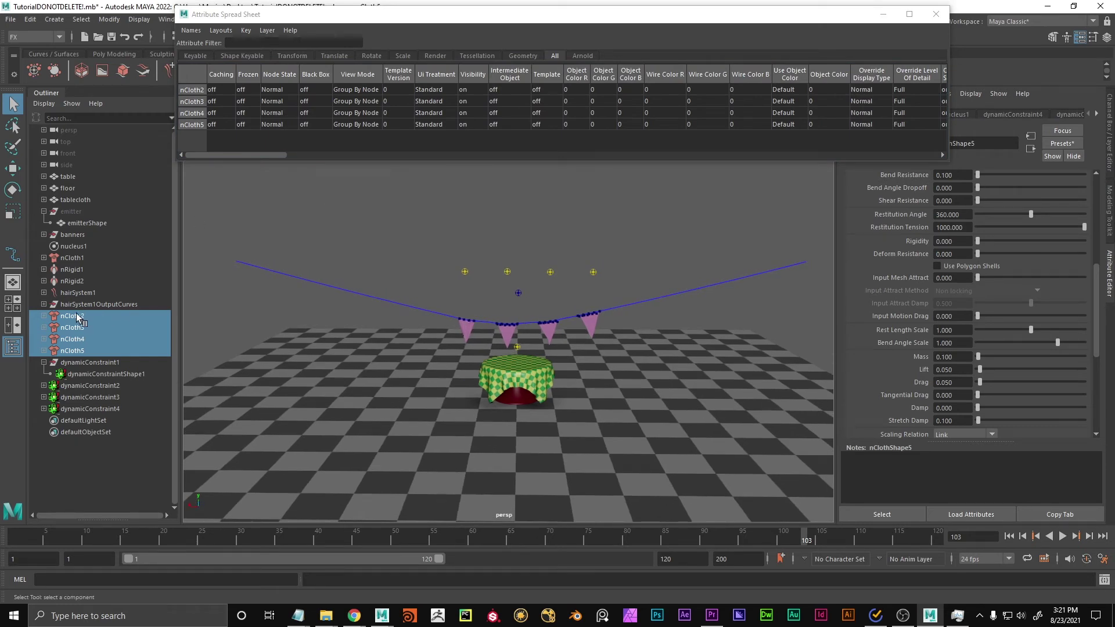
Switch the selection from the nCloth2 to nCloth5 transforms to their shape nodes and browse their attributes in the spread sheet.
left_click(44, 258)
left_click(44, 258)
left_click(44, 258)
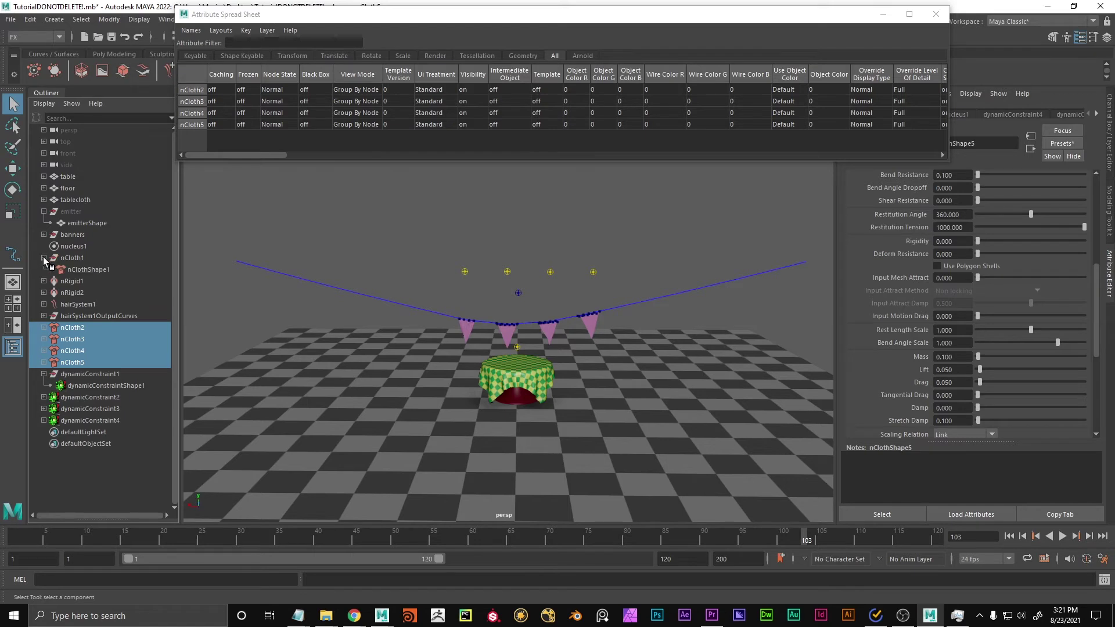
left_click(84, 257)
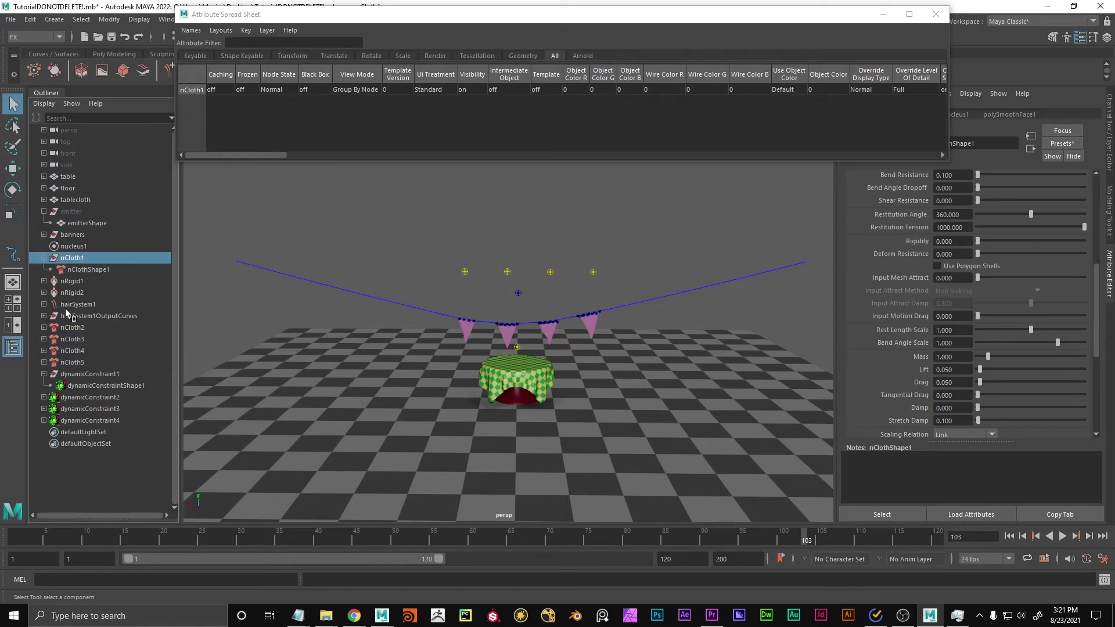
left_click(73, 327)
left_click(85, 362, "shift")
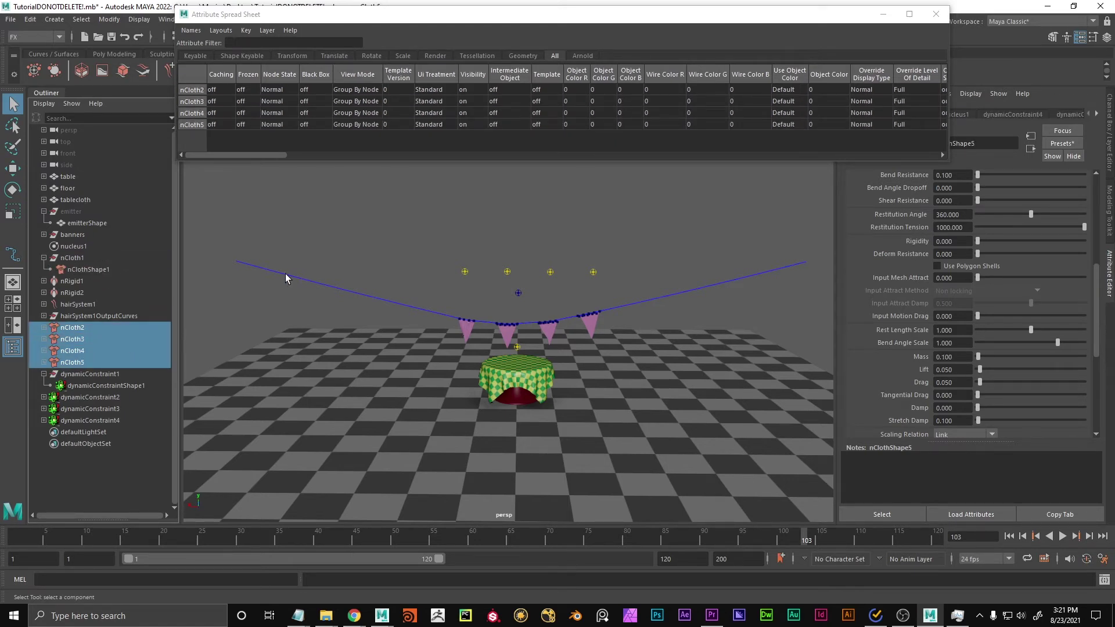
key("Down")
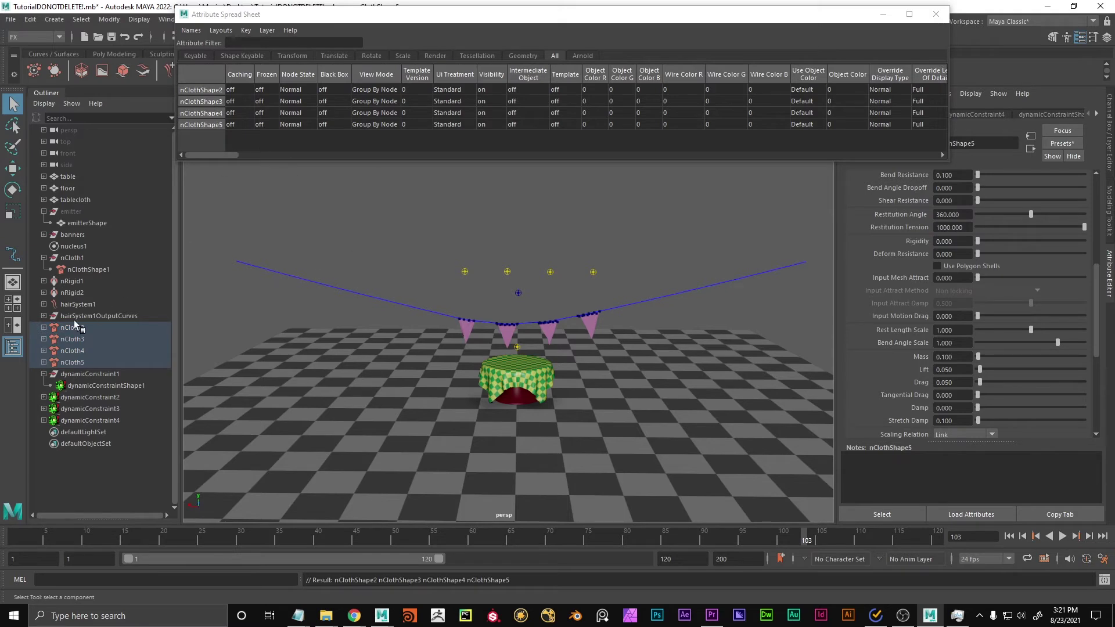
left_click(44, 327)
left_click(44, 339)
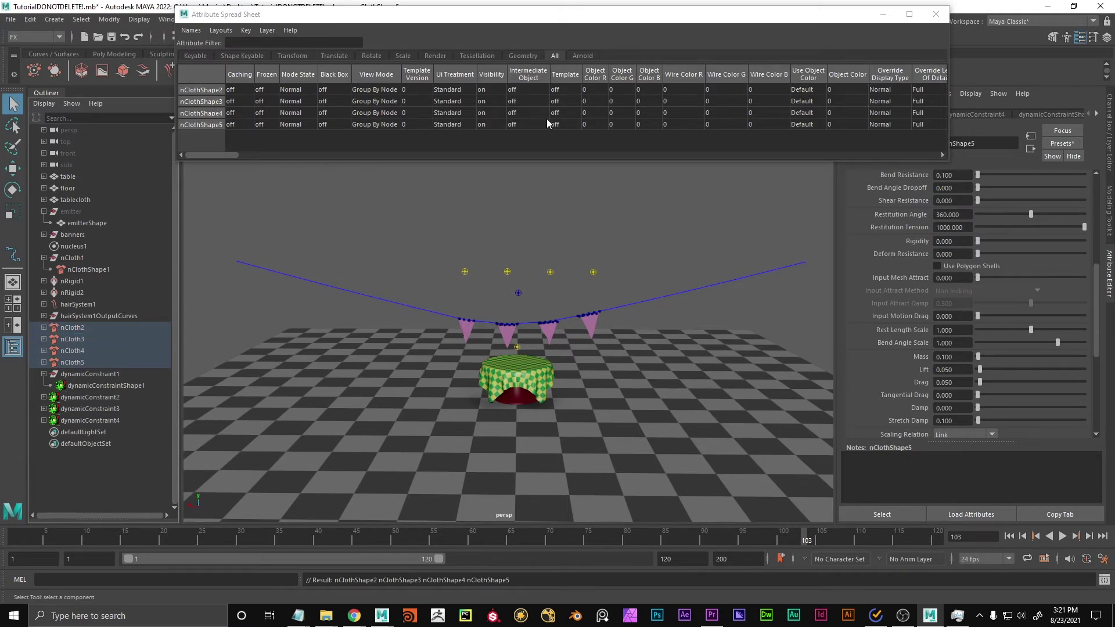
left_click_drag(225, 155, 583, 163)
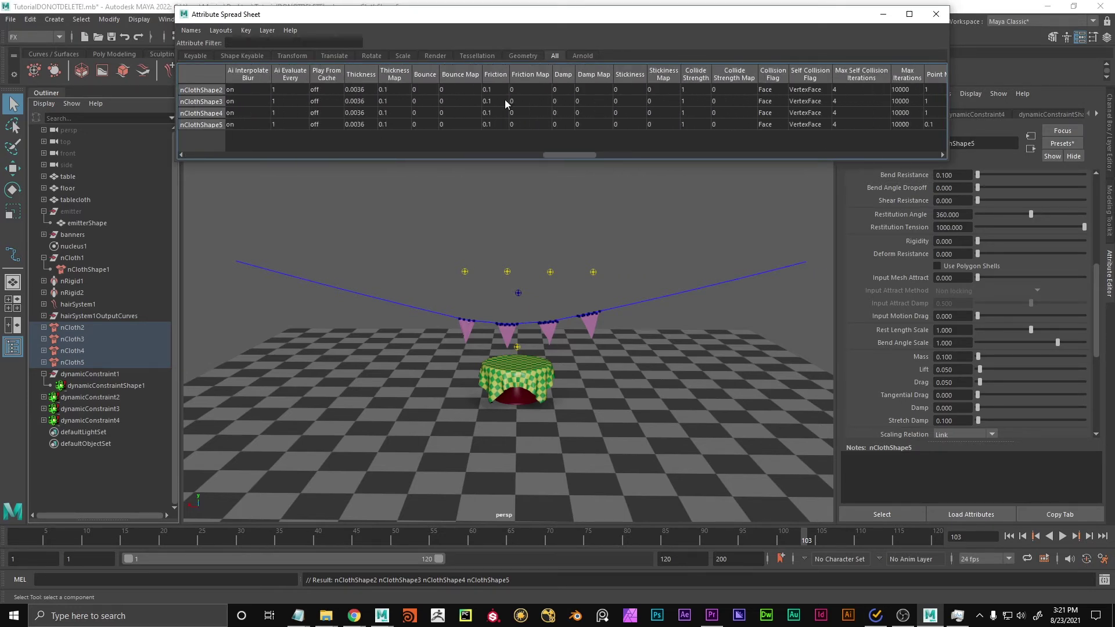
Filter the spread sheet by Mass and set Point Mass to 0.1 for all four banner cloth shapes.
left_click(256, 43)
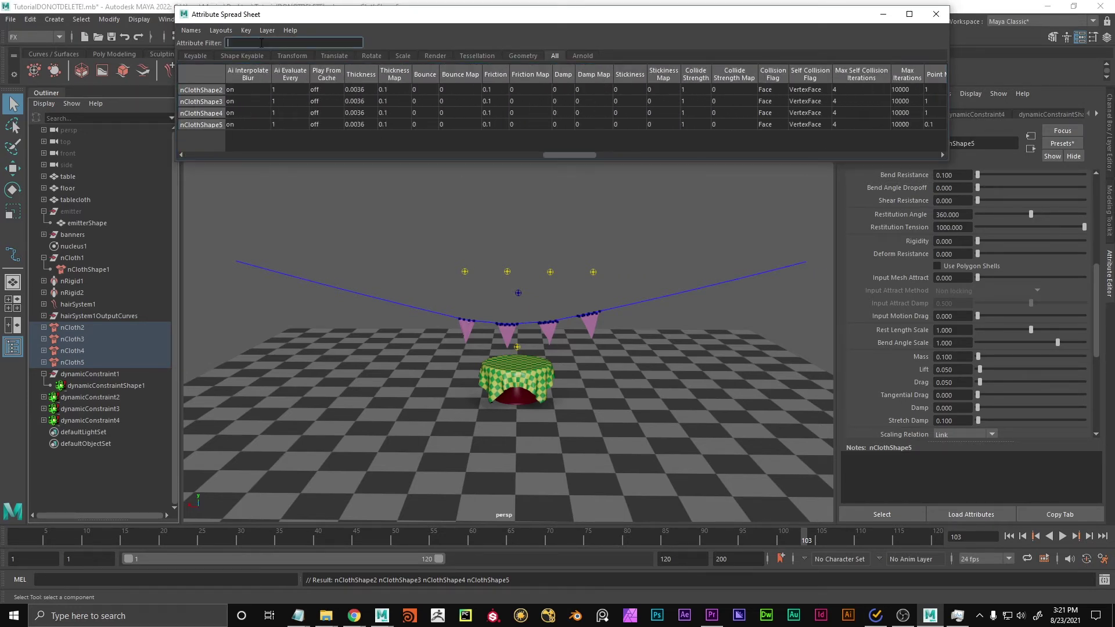
type("Mass")
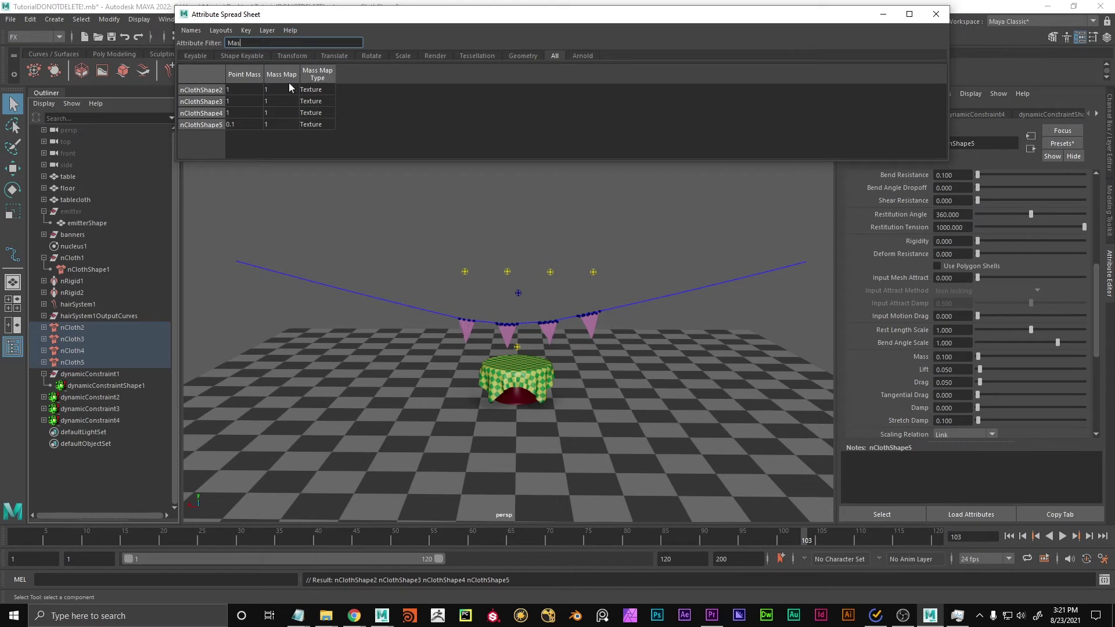
left_click(244, 73)
type(".")
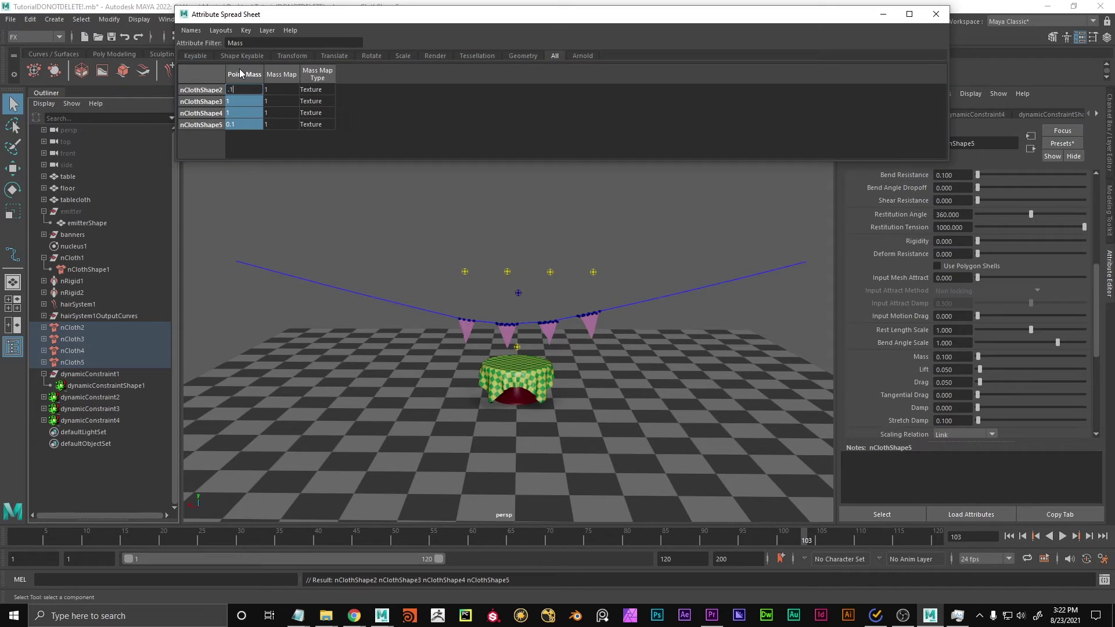
key("Return")
Play the simulation from the first frame to check how the banners hang, closing the spread sheet, and stop playback.
left_click(1009, 536)
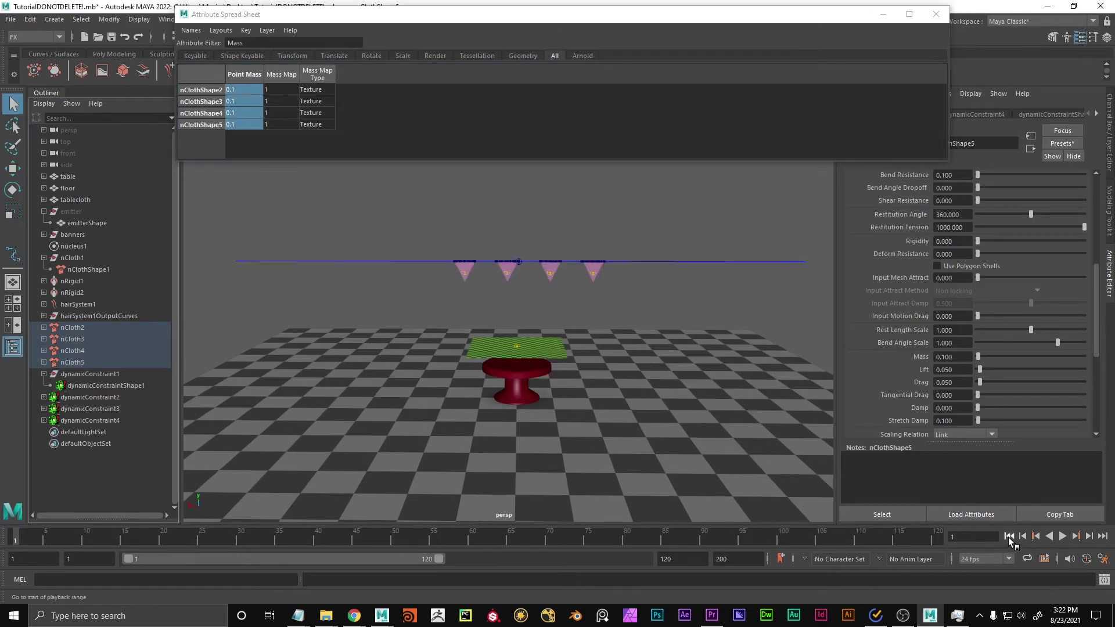
left_click(1062, 536)
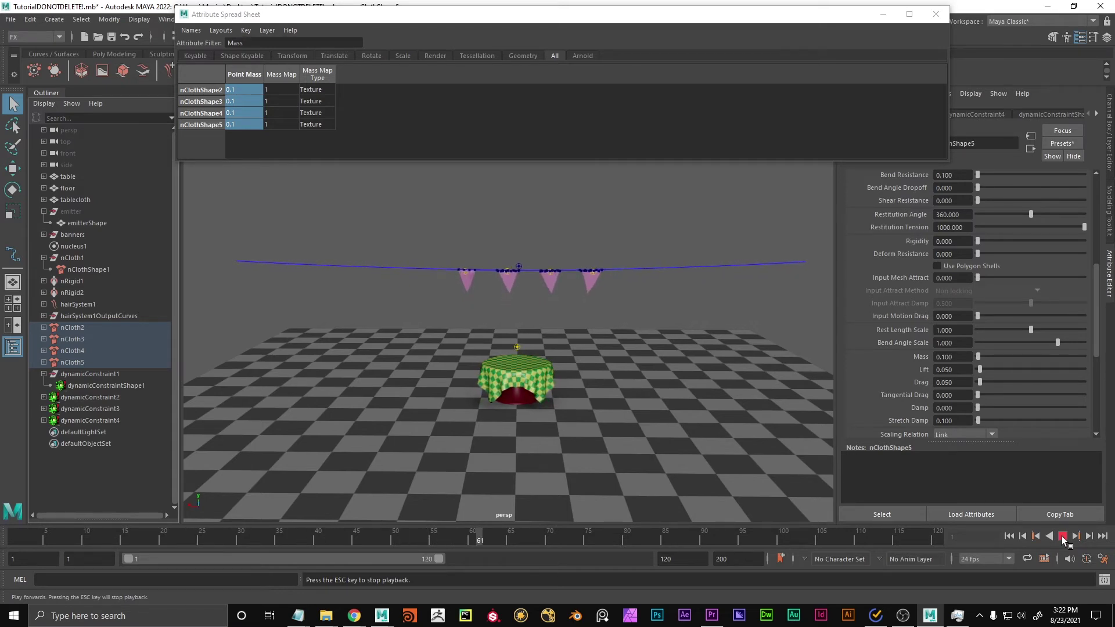
left_click_drag(511, 422, 530, 341, "alt")
left_click(936, 14)
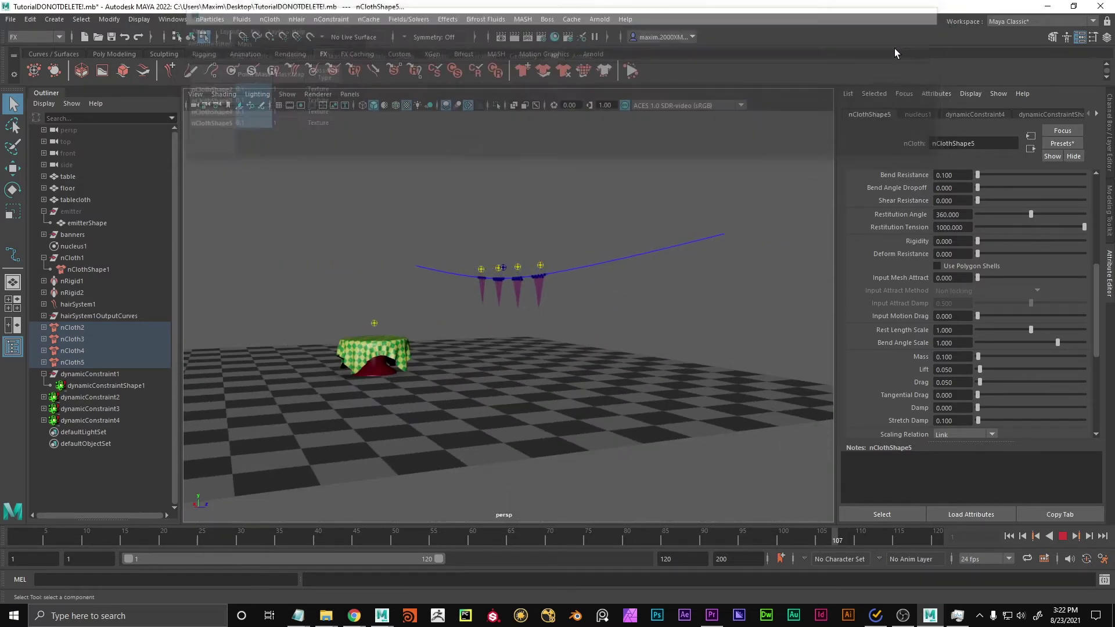
left_click_drag(570, 269, 620, 289, "alt")
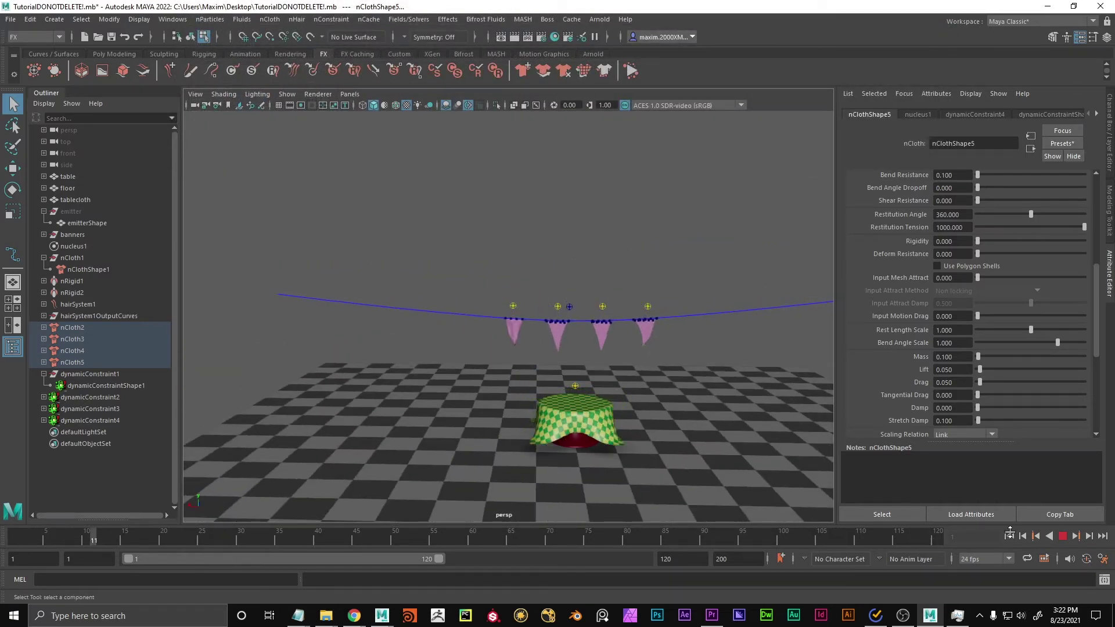
left_click(1061, 537)
middle_click_drag(472, 326, 425, 326, "alt")
left_click(473, 235)
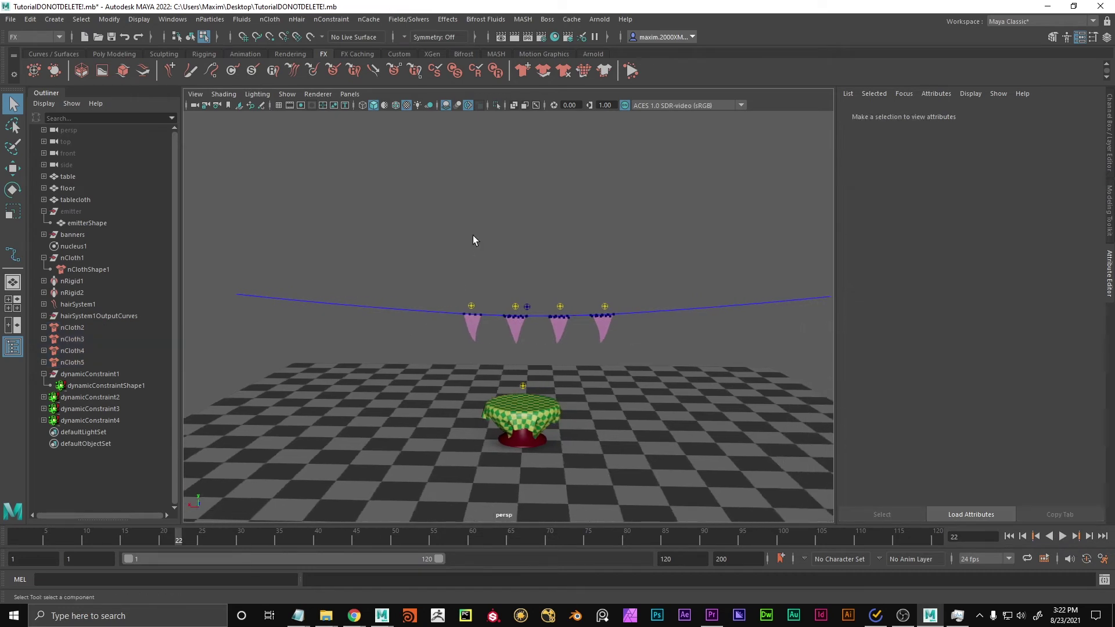
Unhide the emitter plane above the scene and switch back to object selection mode.
left_click(79, 212)
key("shift+h")
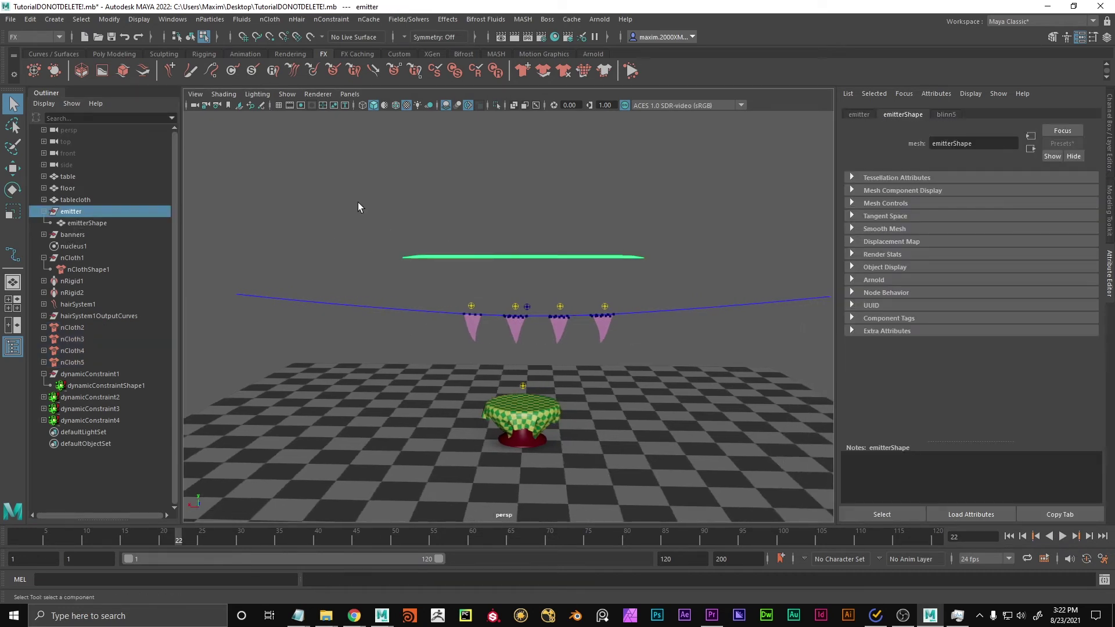
left_click(395, 232)
left_click_drag(438, 273, 392, 346, "alt")
right_click_drag(381, 343, 583, 178)
left_click(523, 233)
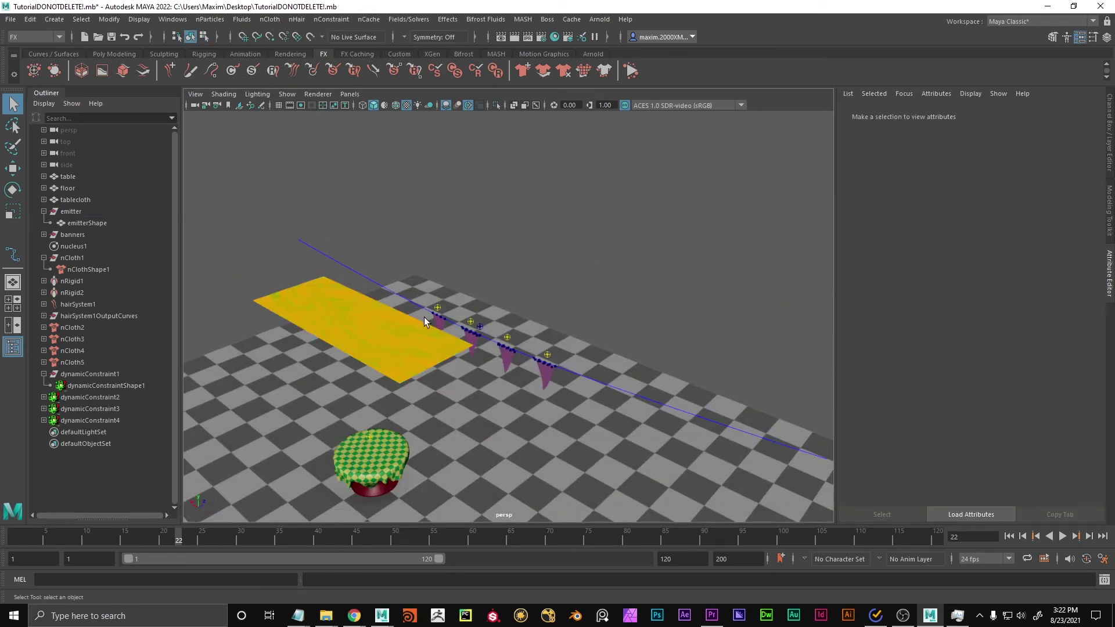
left_click(361, 339)
left_click_drag(311, 356, 580, 270, "alt")
left_click(579, 270)
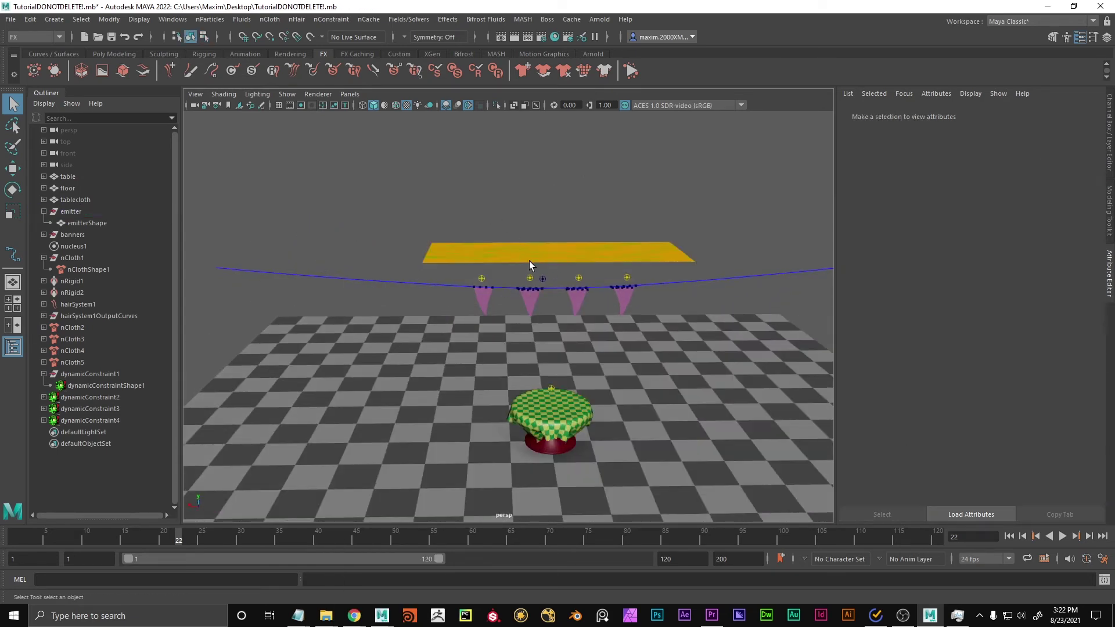
Select the emitter plane and keep the nParticles commands open in a floating window beside the scene.
left_click(529, 259)
middle_click_drag(542, 279, 532, 291, "alt")
right_click_drag(533, 291, 575, 279, "alt")
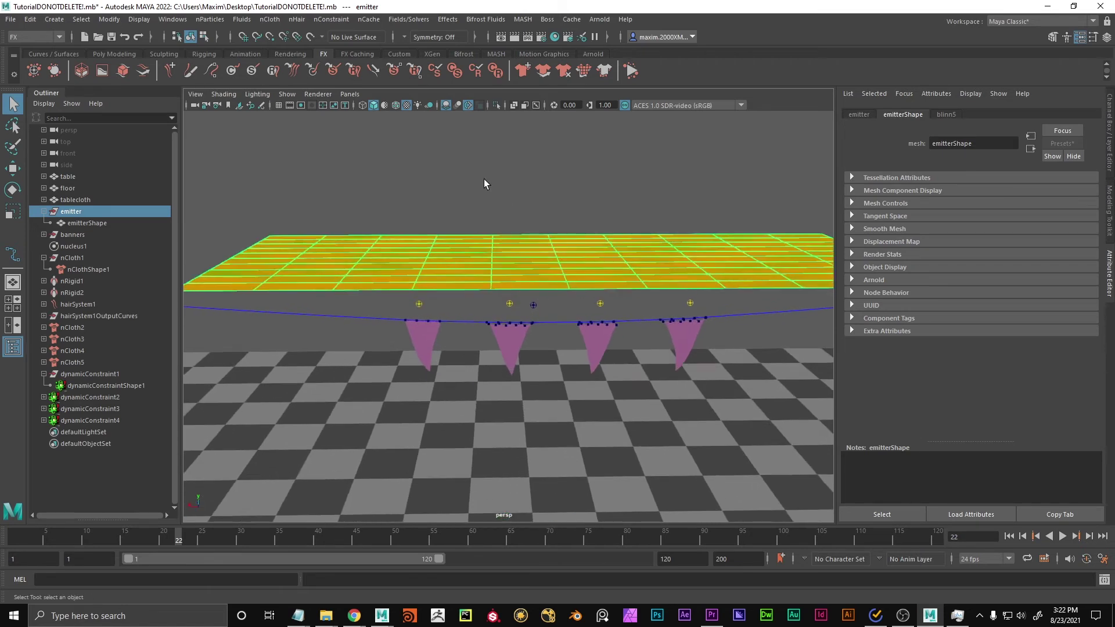
left_click(484, 179)
scroll(558, 266, "down", 5)
left_click(504, 277)
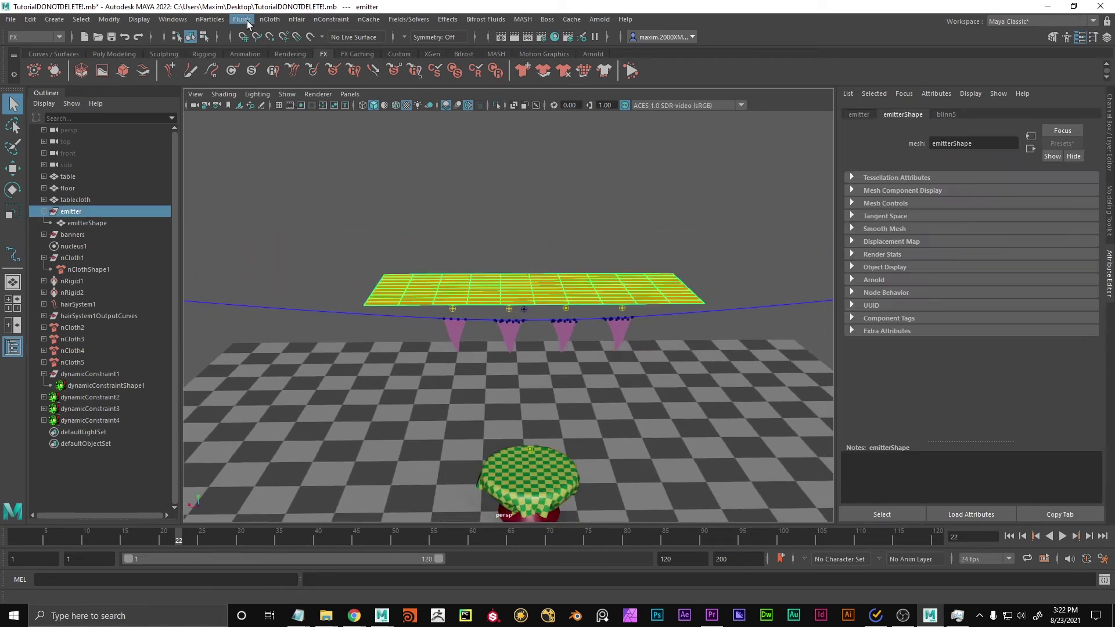
left_click(211, 19)
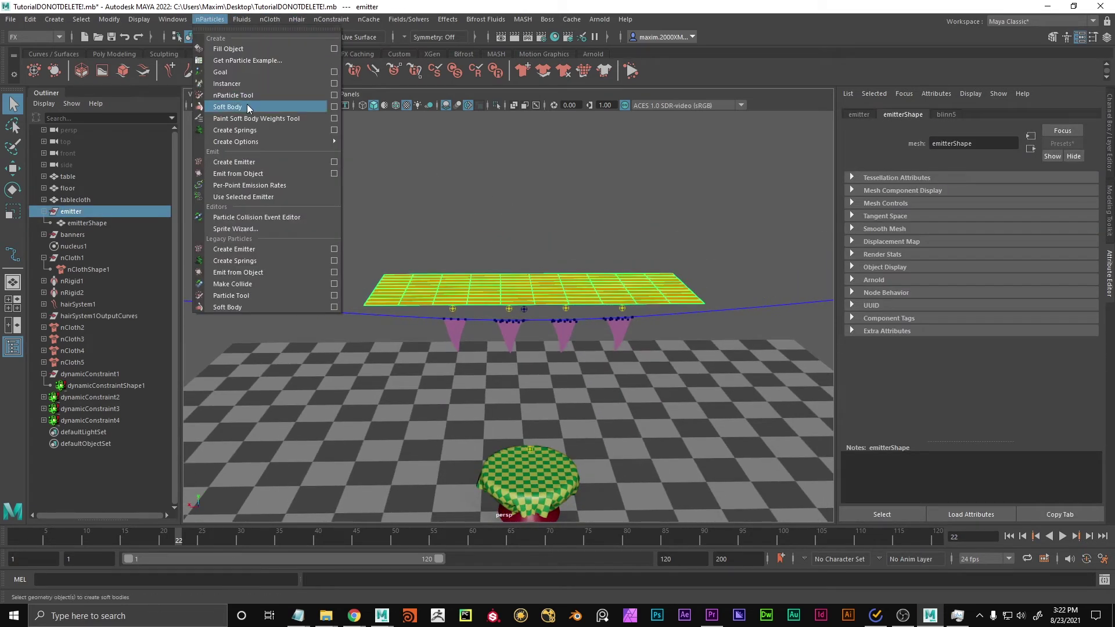
left_click(221, 28)
left_click_drag(705, 102, 854, 131)
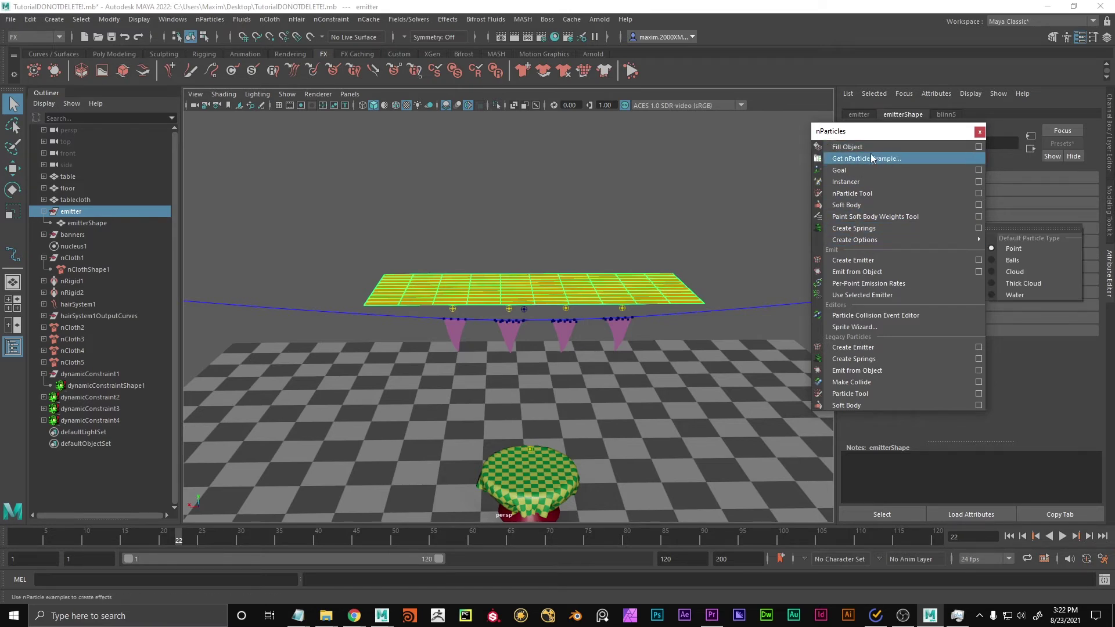
left_click_drag(880, 132, 851, 133)
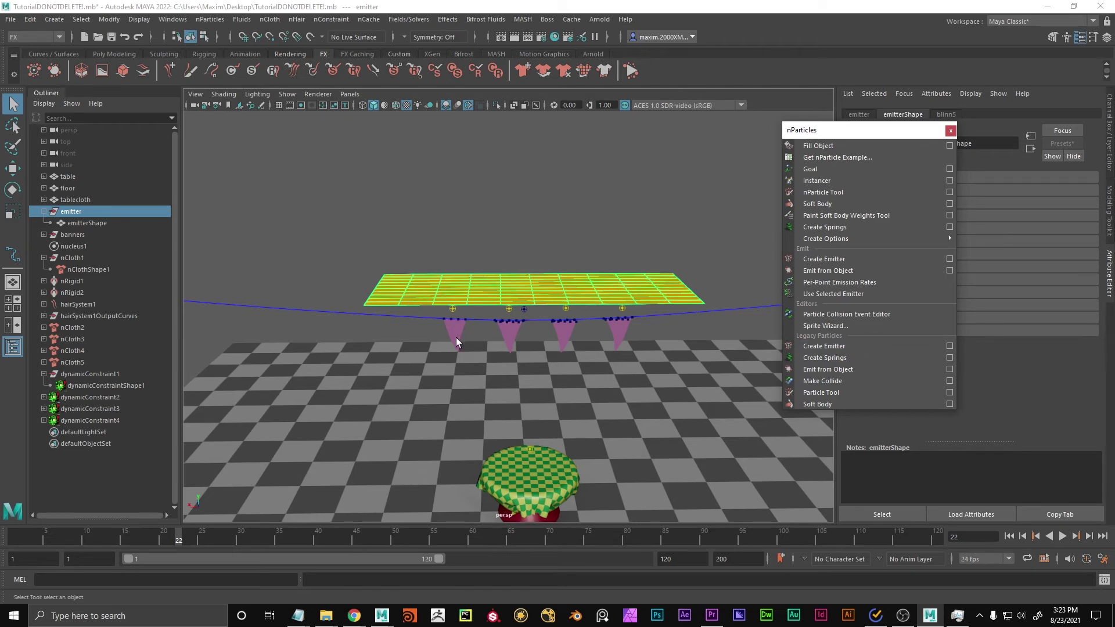
Make the emitter plane emit nParticles with the Emit from Object command.
left_click_drag(584, 350, 618, 361, "alt")
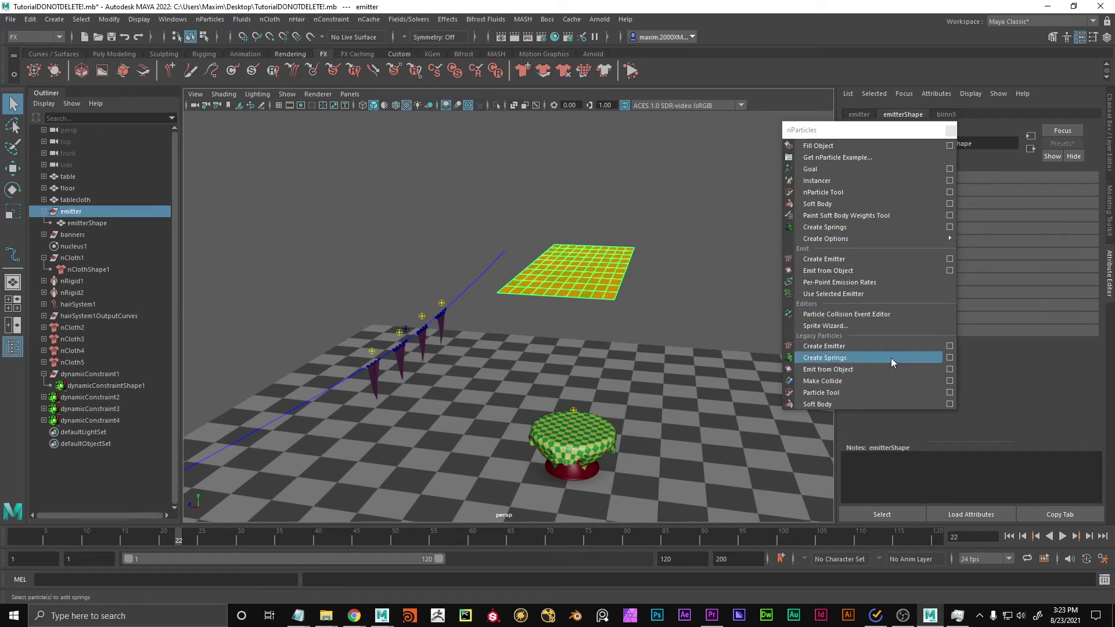
left_click(828, 271)
mouse_move(615, 298)
left_mouse_down("alt")
mouse_move(642, 306)
mouse_move(632, 295)
left_mouse_up("alt")
Play the simulation to check the particles falling from the plane, stop it, and return to the first frame.
left_click(1009, 536)
left_click(1062, 536)
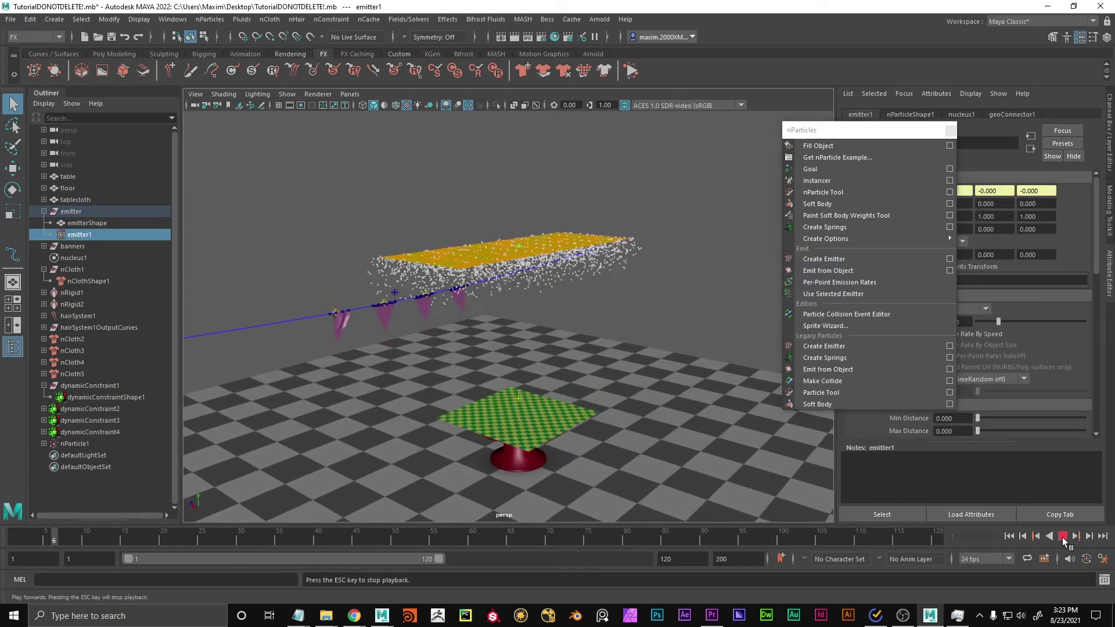
left_click(1062, 537)
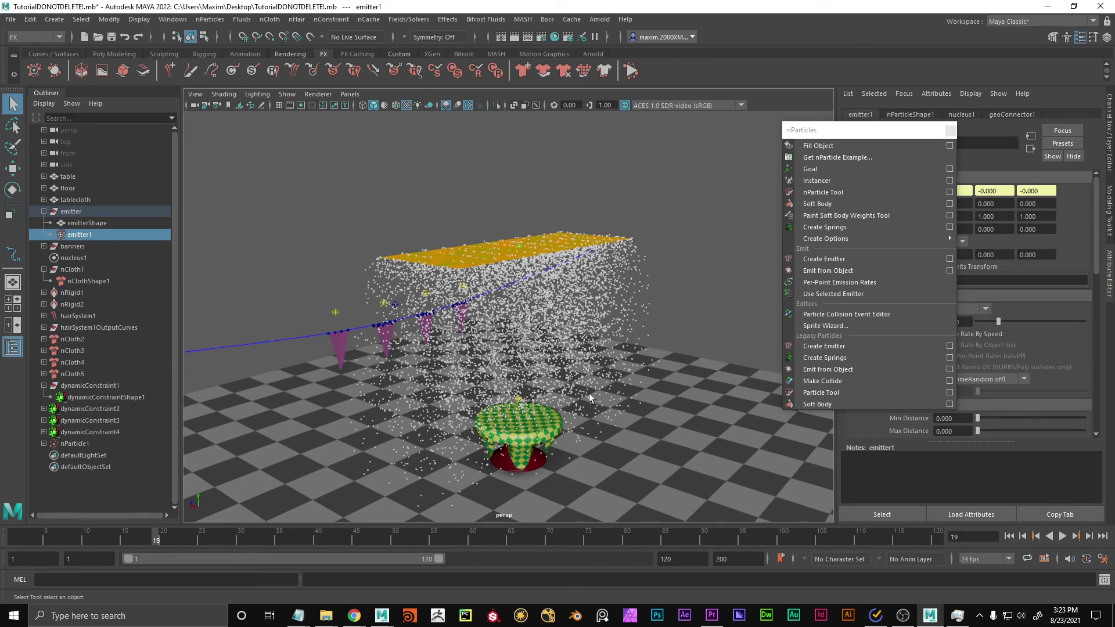
left_click_drag(614, 370, 605, 375, "alt")
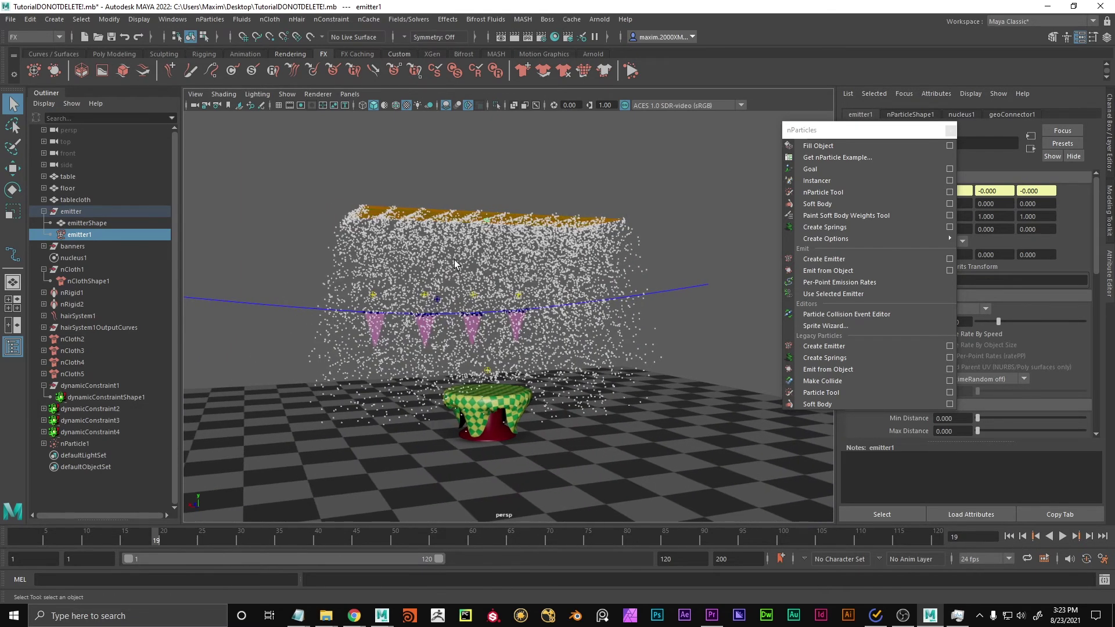
left_click(1009, 537)
Expand the emitter plane's hierarchy and examine its shape node and the emitter1 node parented beneath it.
left_click(70, 212)
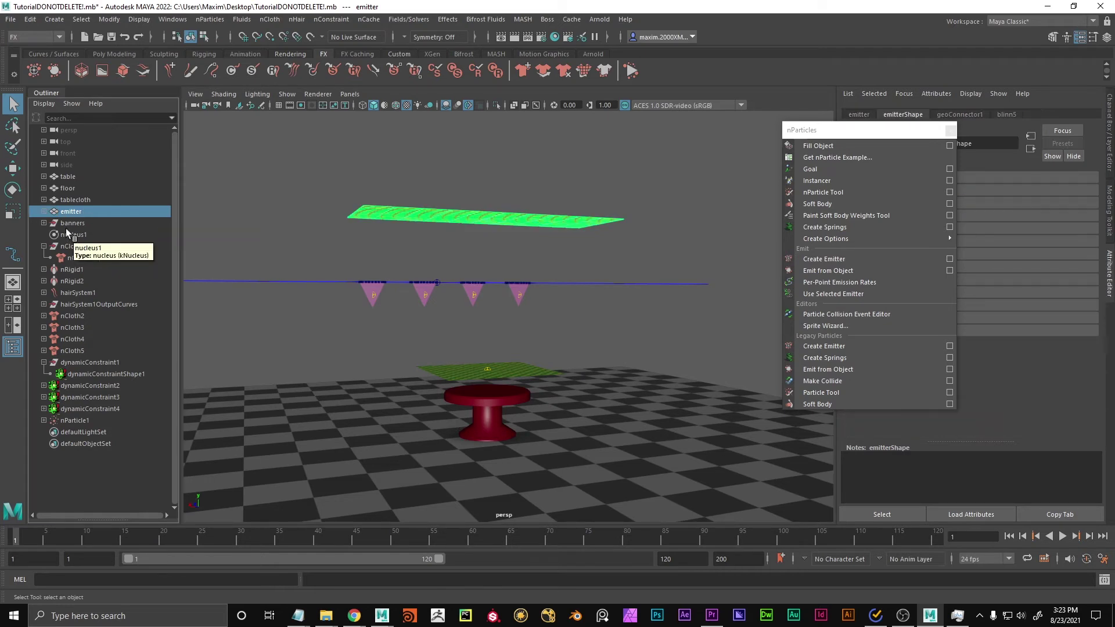
left_click(44, 211)
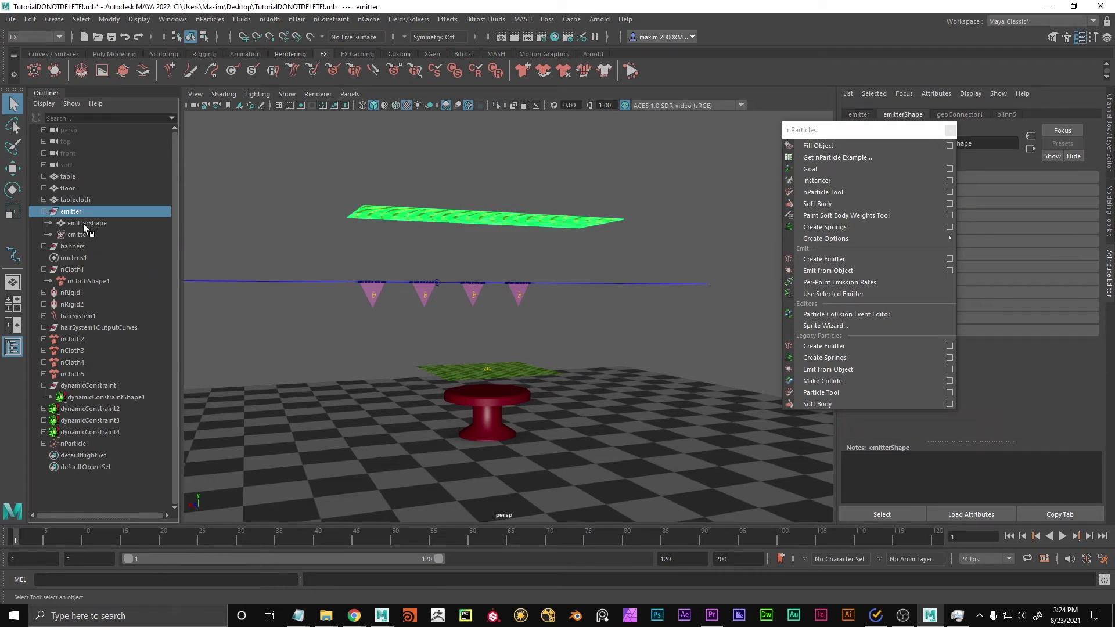
left_click(76, 235)
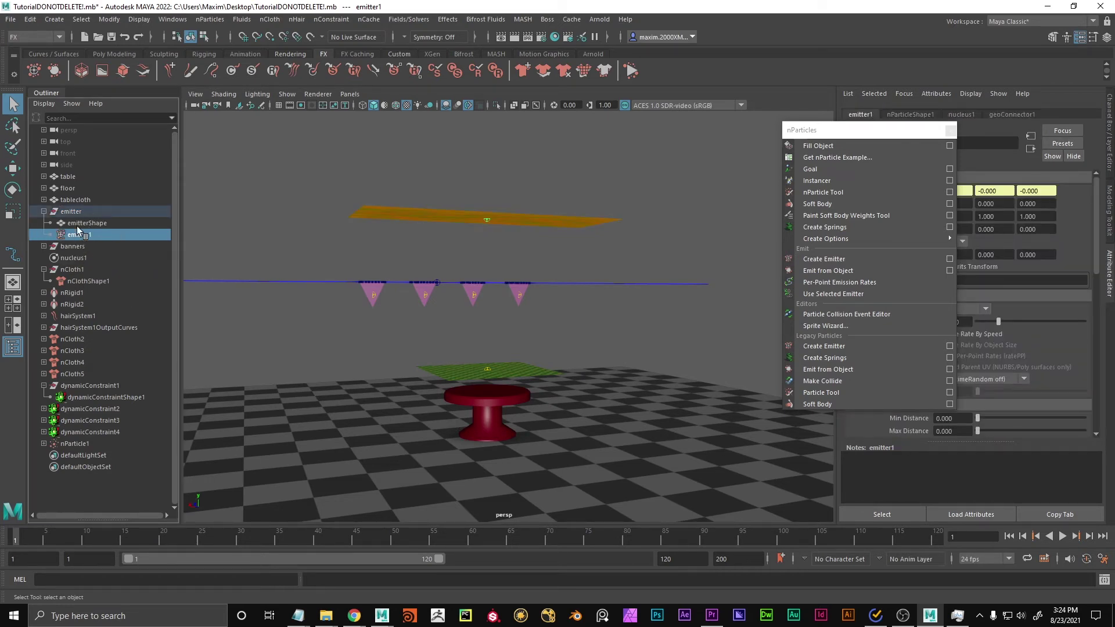
left_click(86, 223)
Rename the emitter plane to gddede and check its child nodes.
double_click(79, 211)
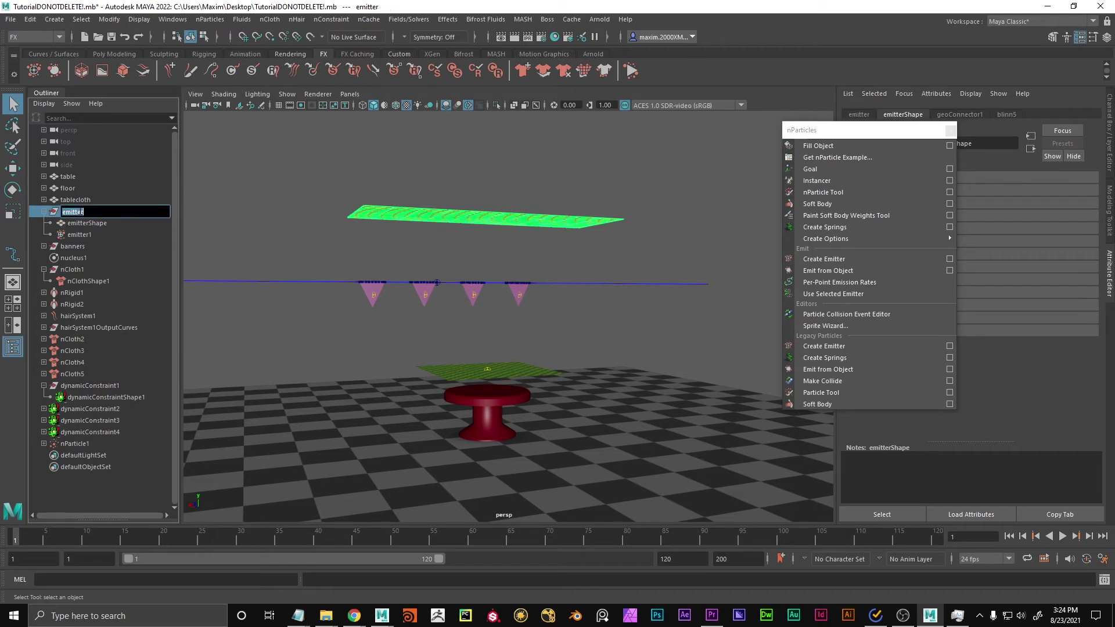
key("Return")
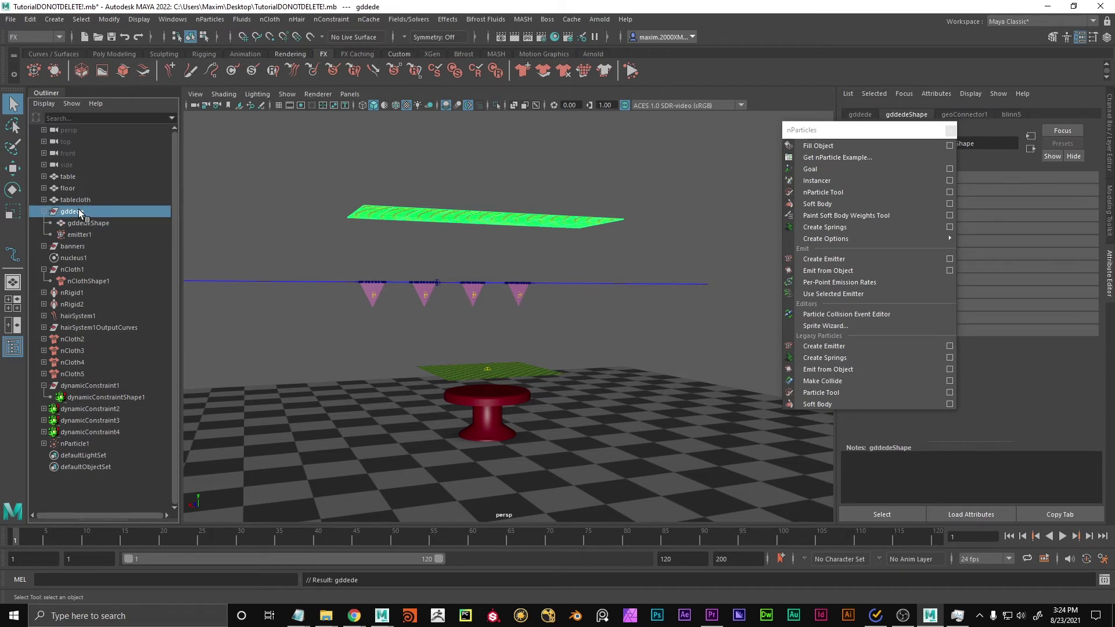
left_click(84, 223)
left_click(82, 235)
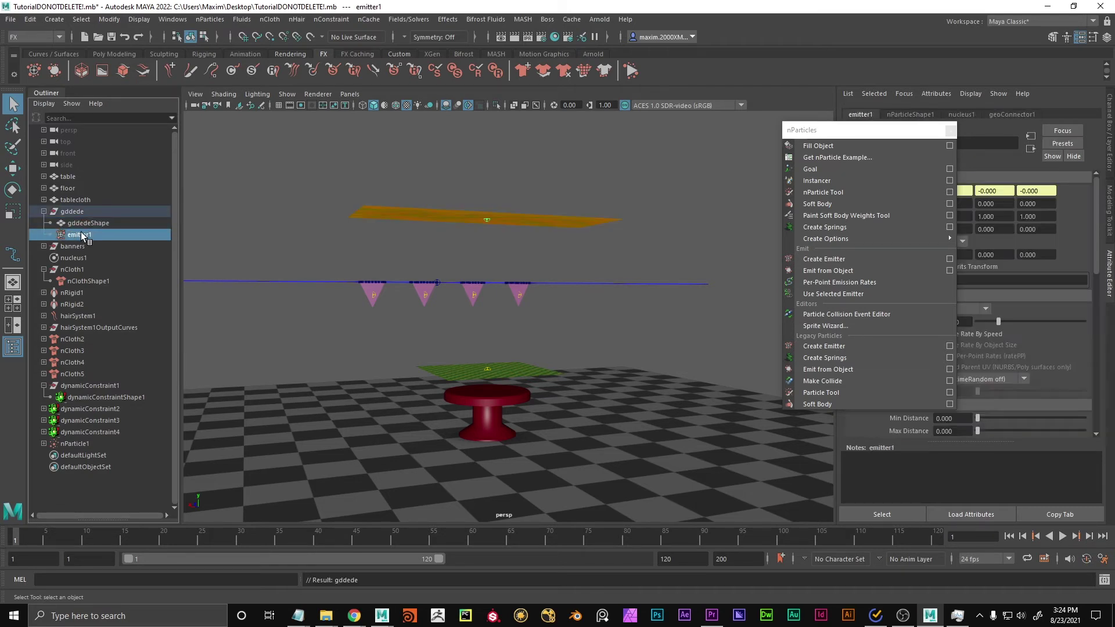
Rename the emitter plane to emiPlane.
double_click(72, 211)
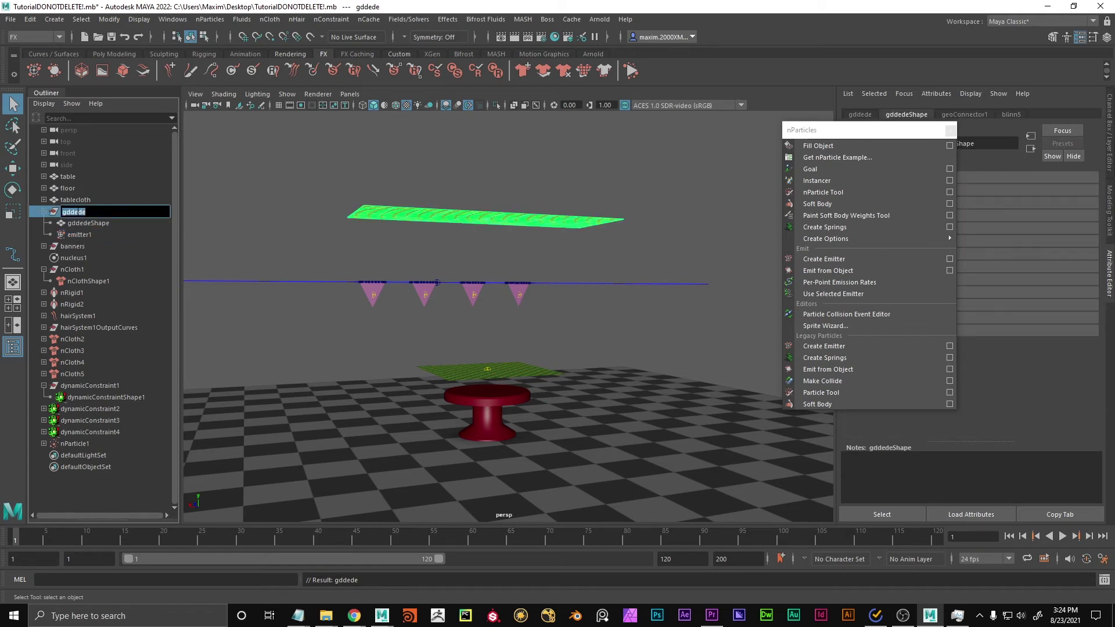
type("emiPÜlane")
key("Return")
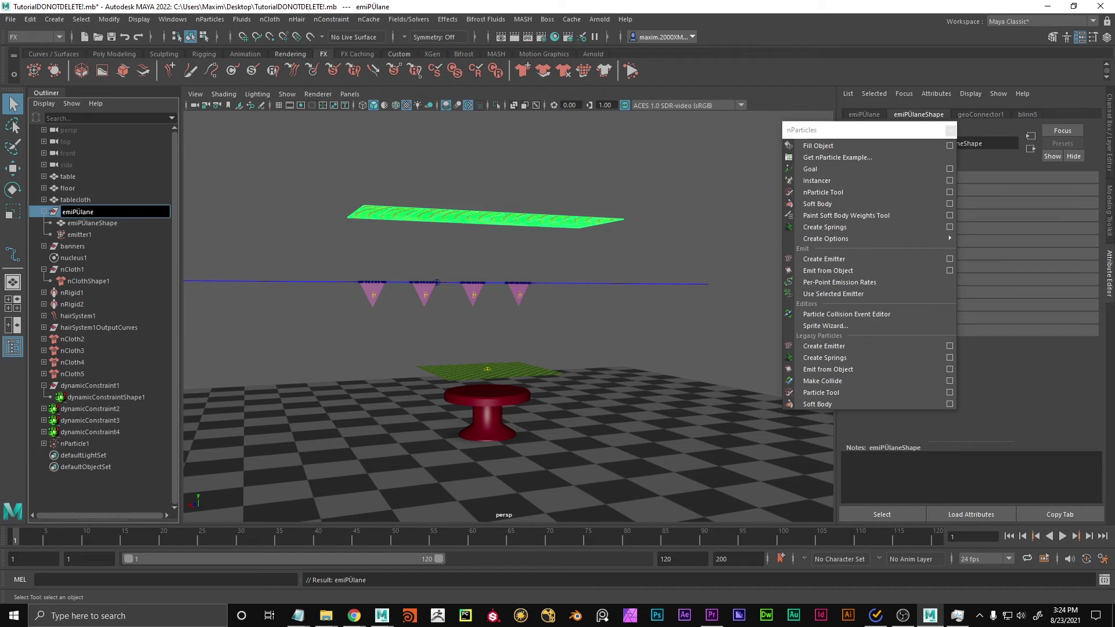
key("BackSpace")
key("Return")
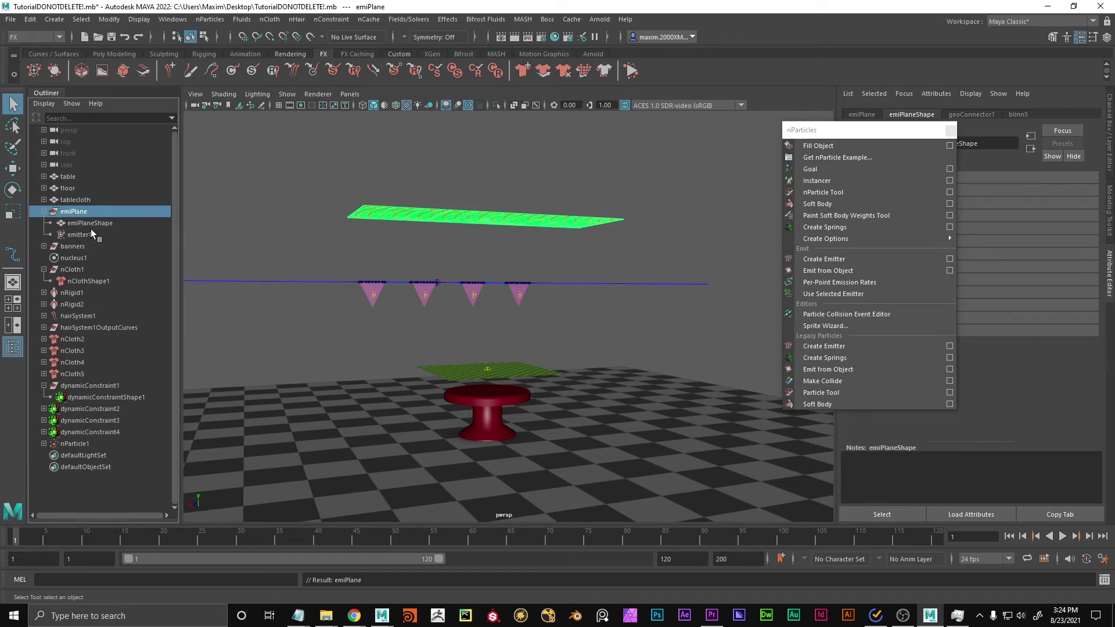
Select emitter1 under emiPlane and close the floating nParticles window covering its attributes.
left_click(81, 235)
middle_click_drag(361, 186, 346, 207, "alt")
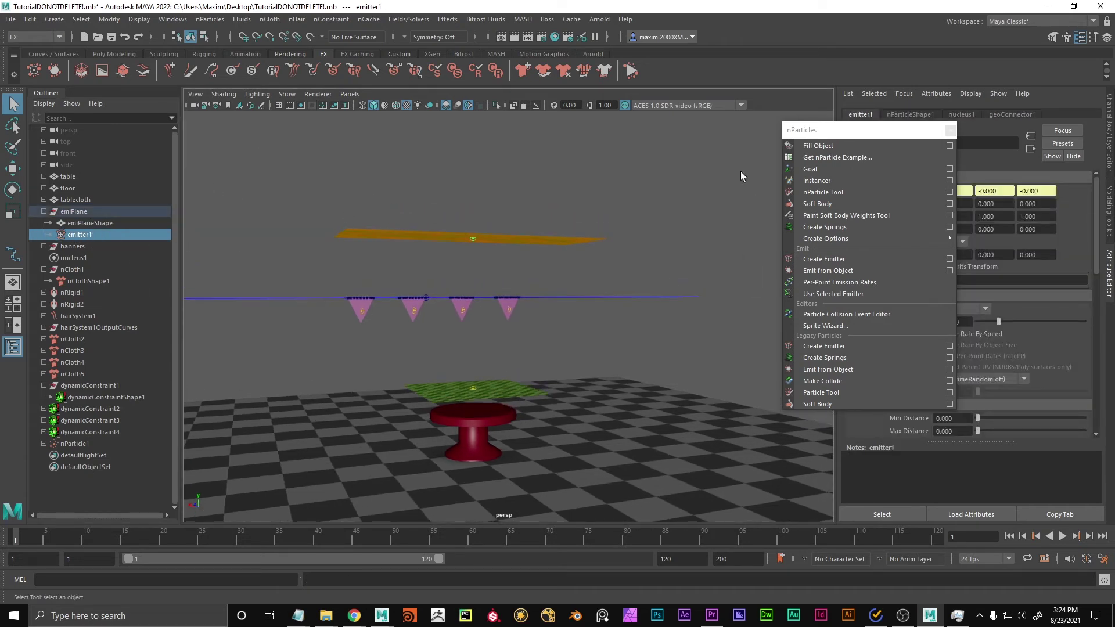
left_click(950, 131)
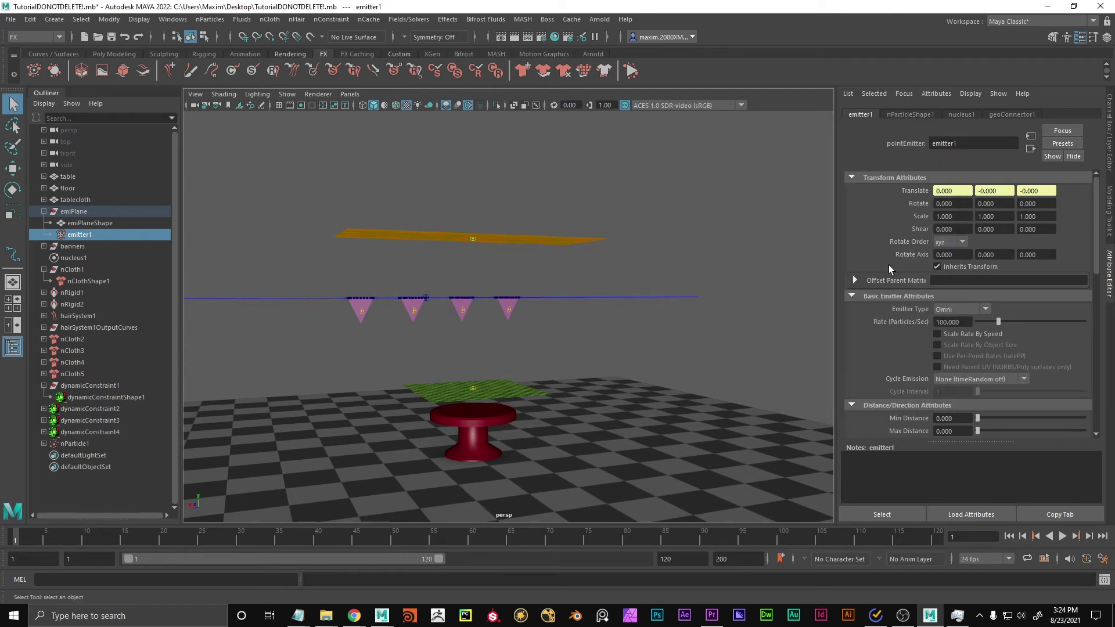
scroll(888, 341, "down", 3)
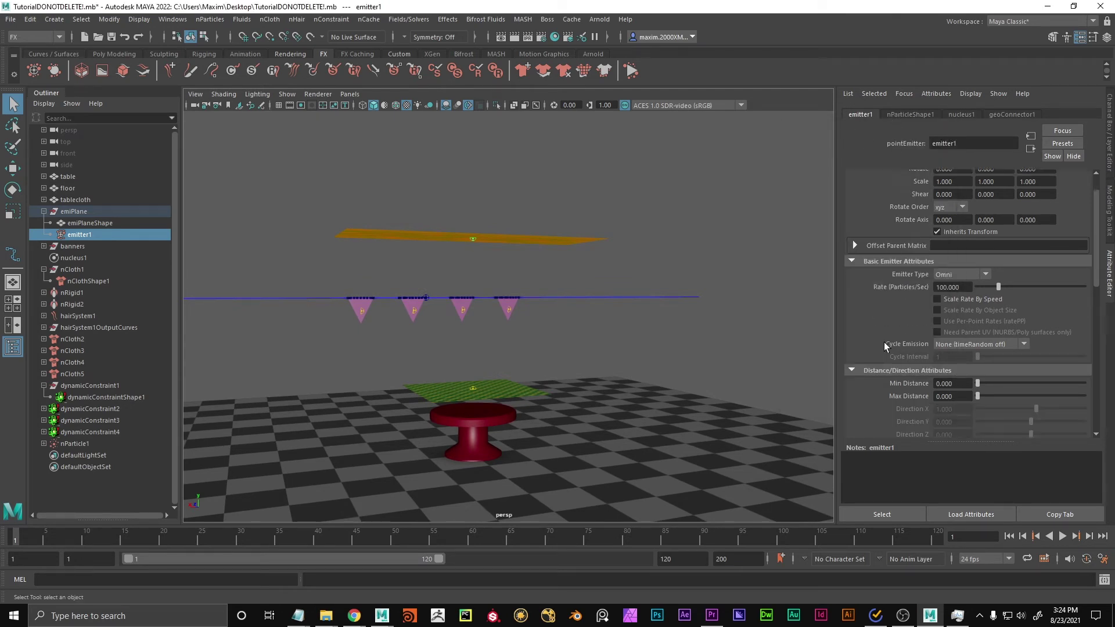
scroll(883, 343, "up", 3)
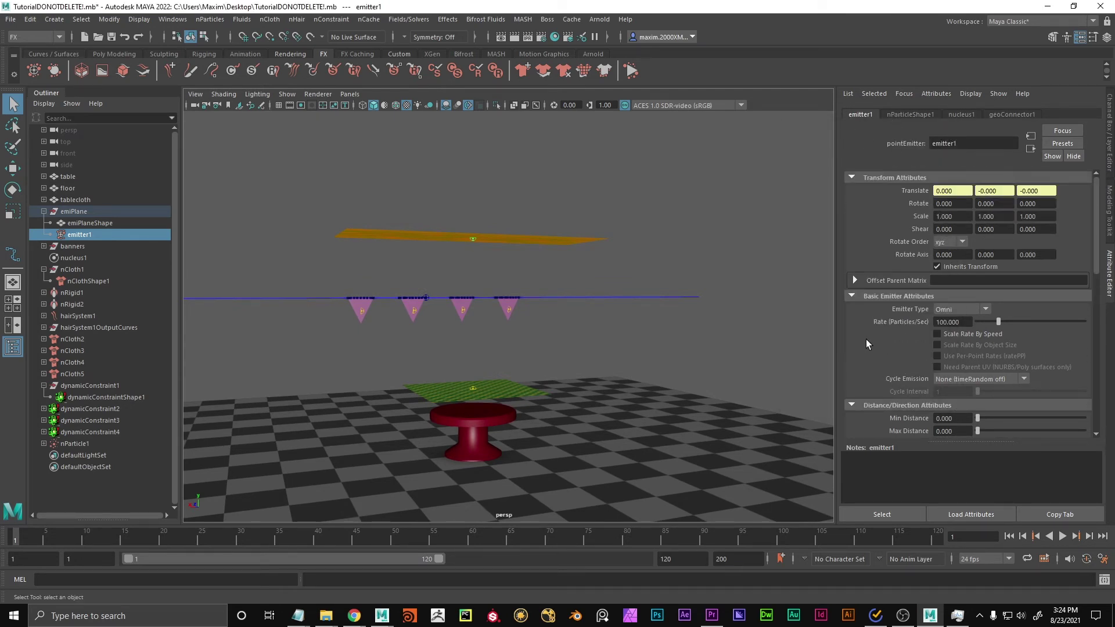
scroll(866, 343, "down", 3)
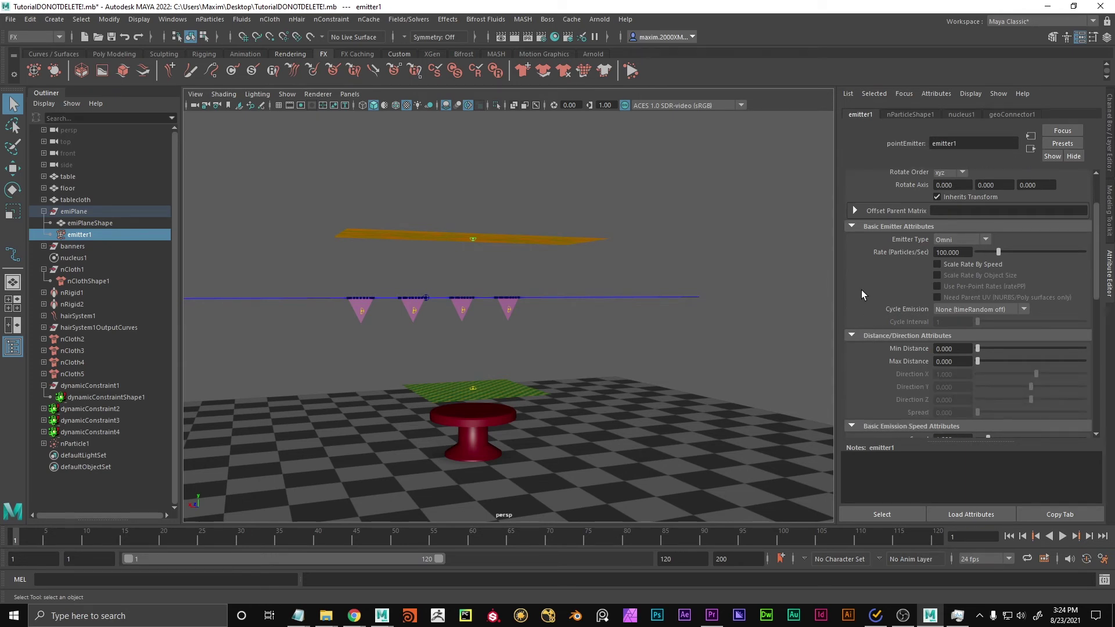
Set emitter1's Emitter Type to Surface and play the simulation to check the emission.
left_click(961, 240)
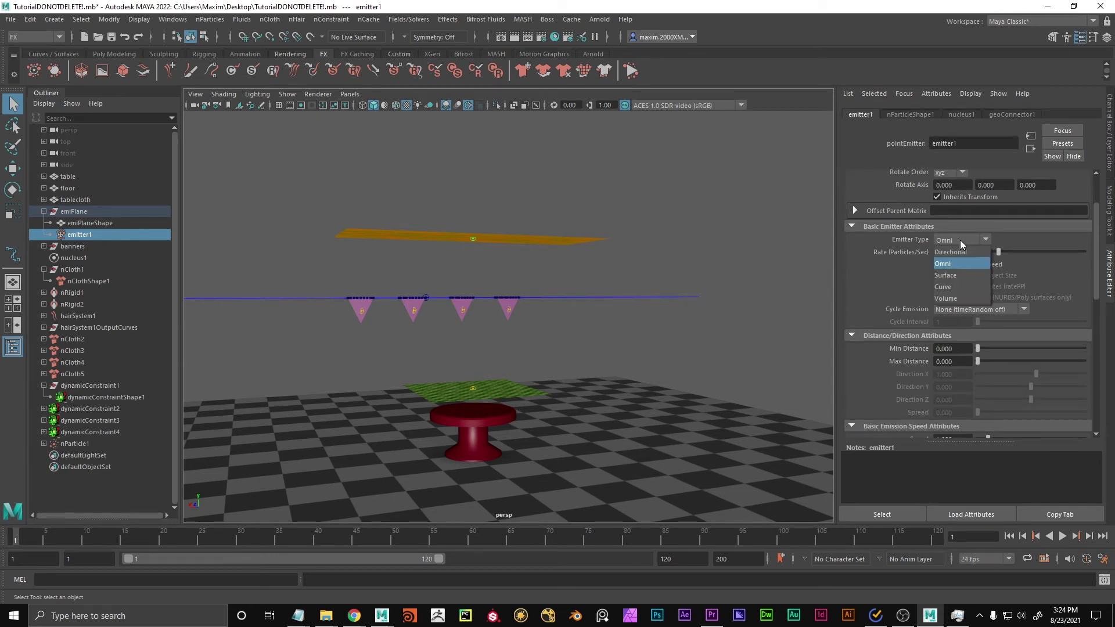
left_click(955, 274)
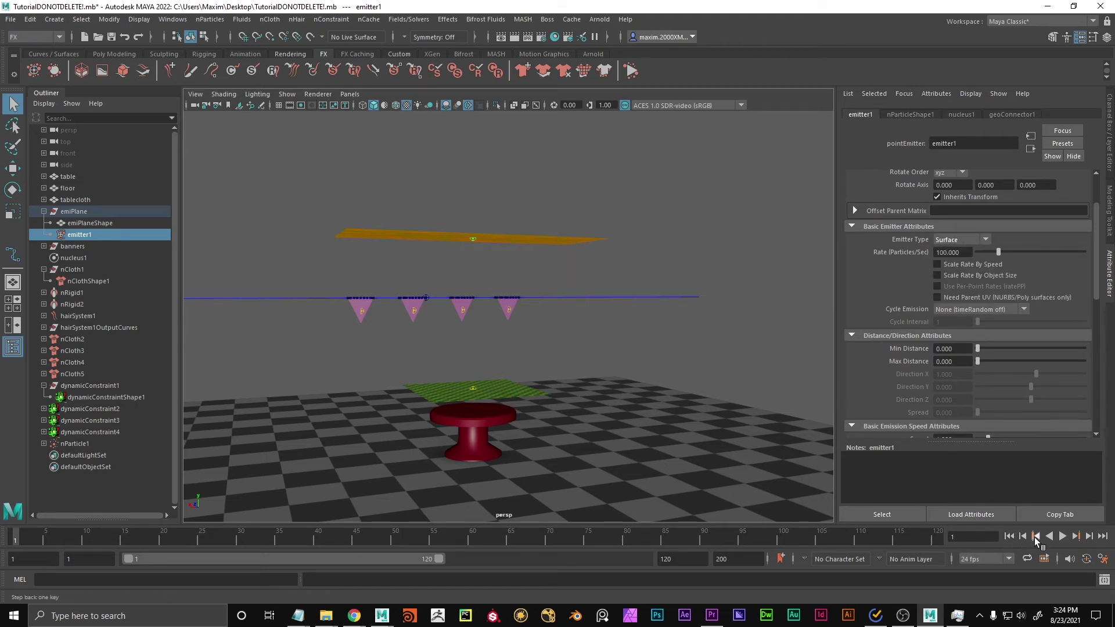
left_click(1061, 536)
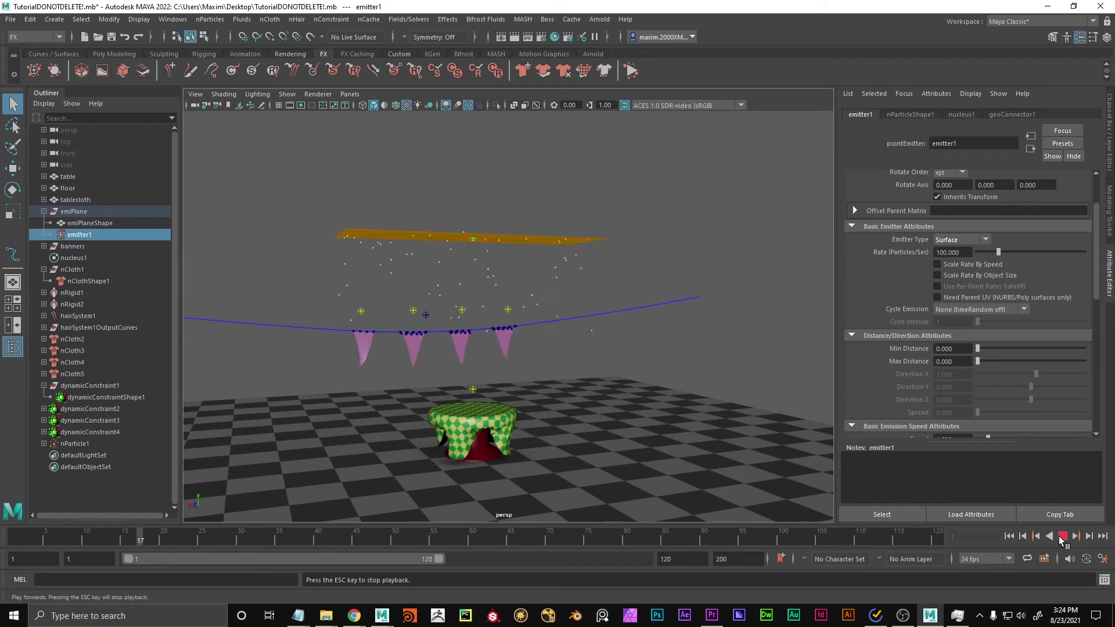
left_click(1061, 538)
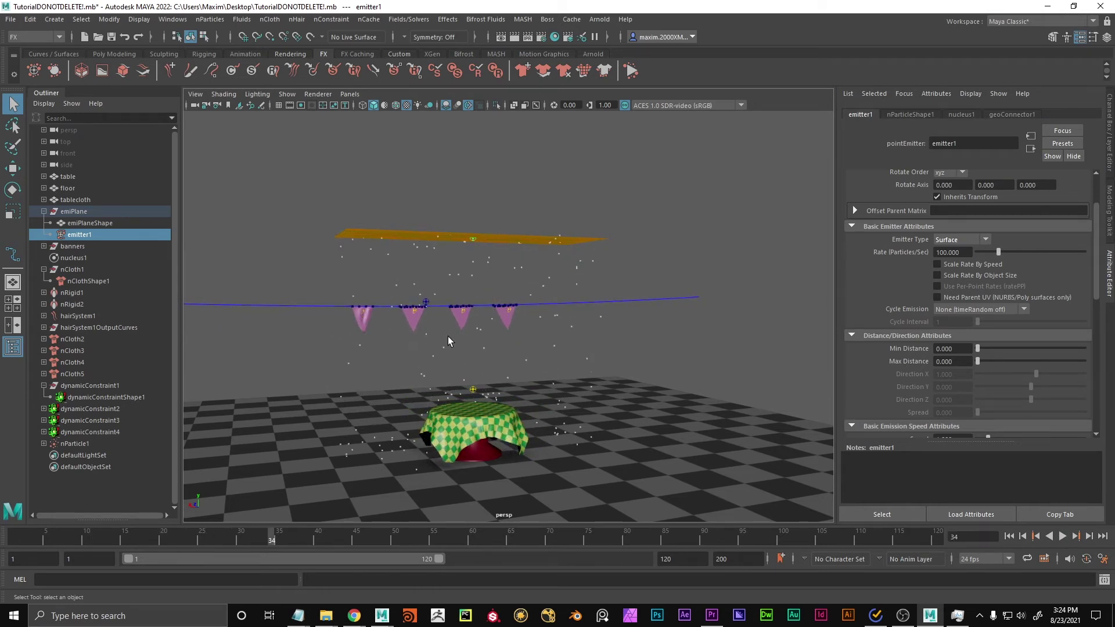
Switch emitter1's Emitter Type to Omni for comparison and back to Surface.
left_click(954, 239)
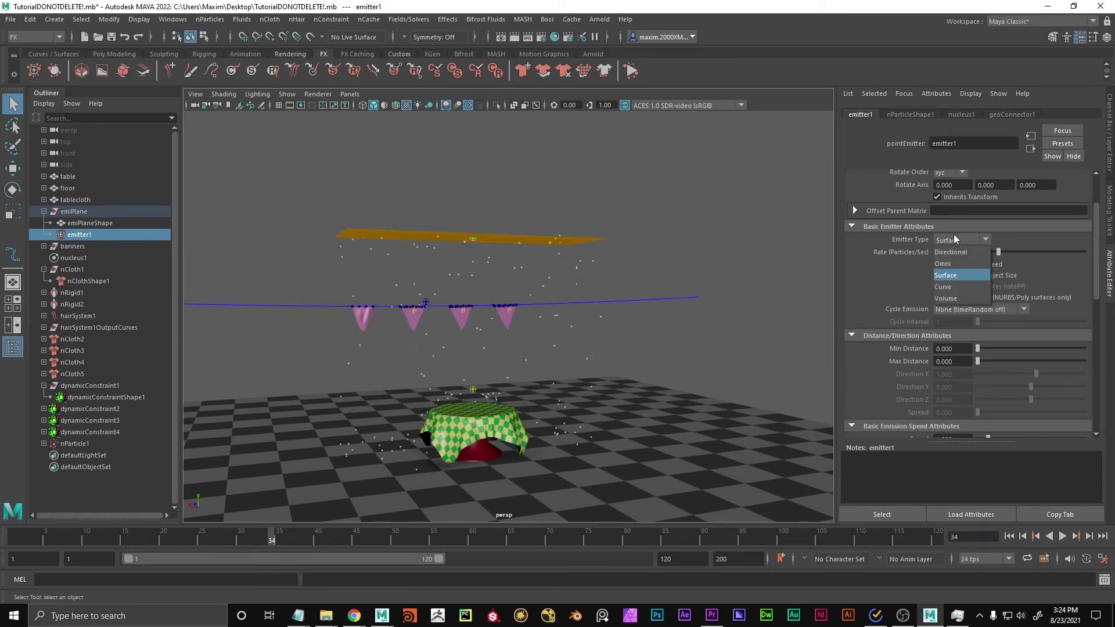
left_click(956, 264)
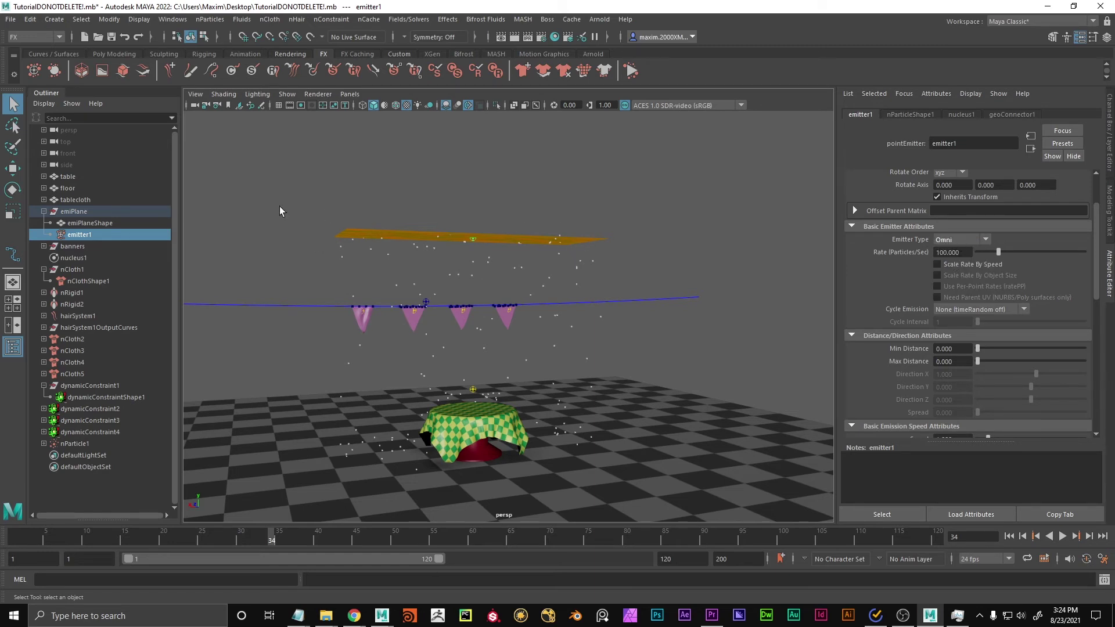
left_click(950, 238)
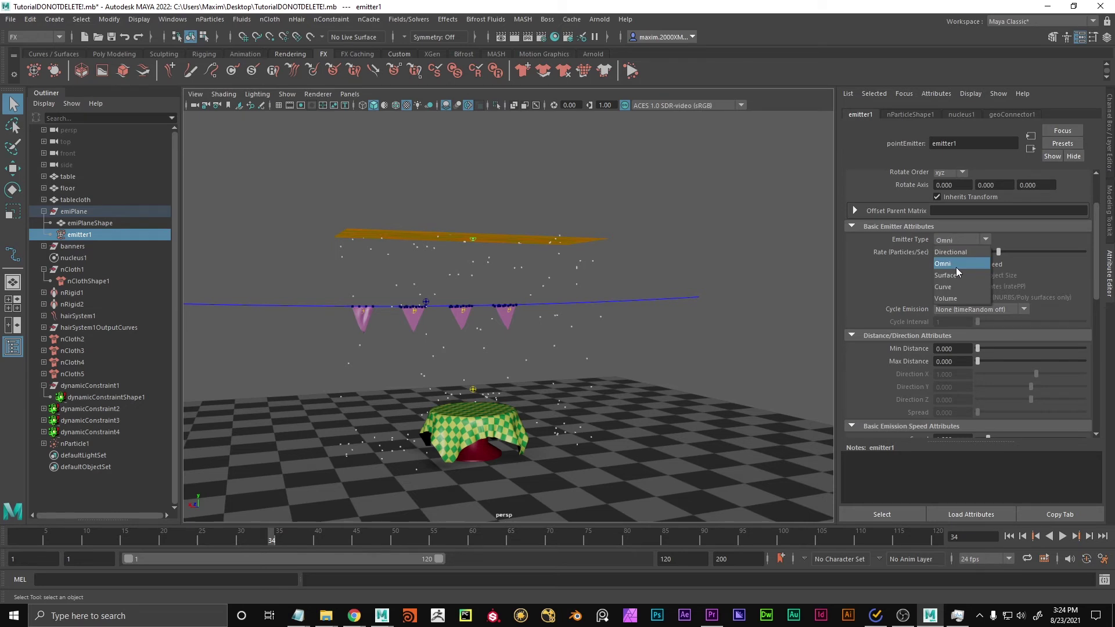
left_click(956, 275)
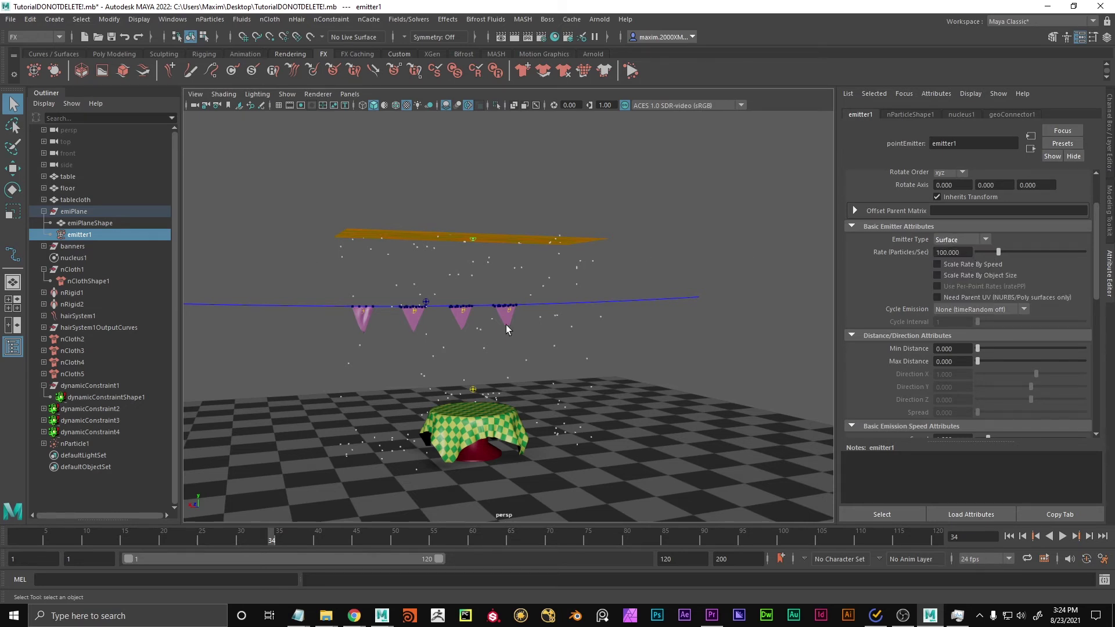
Set emitter1's rate to 100 particles per second and replay the simulation from the first frame.
left_click_drag(999, 251, 1000, 251)
left_click_drag(915, 266, 1043, 255)
left_click(962, 252)
type("100")
key("Return")
left_click(1008, 536)
left_click(1063, 536)
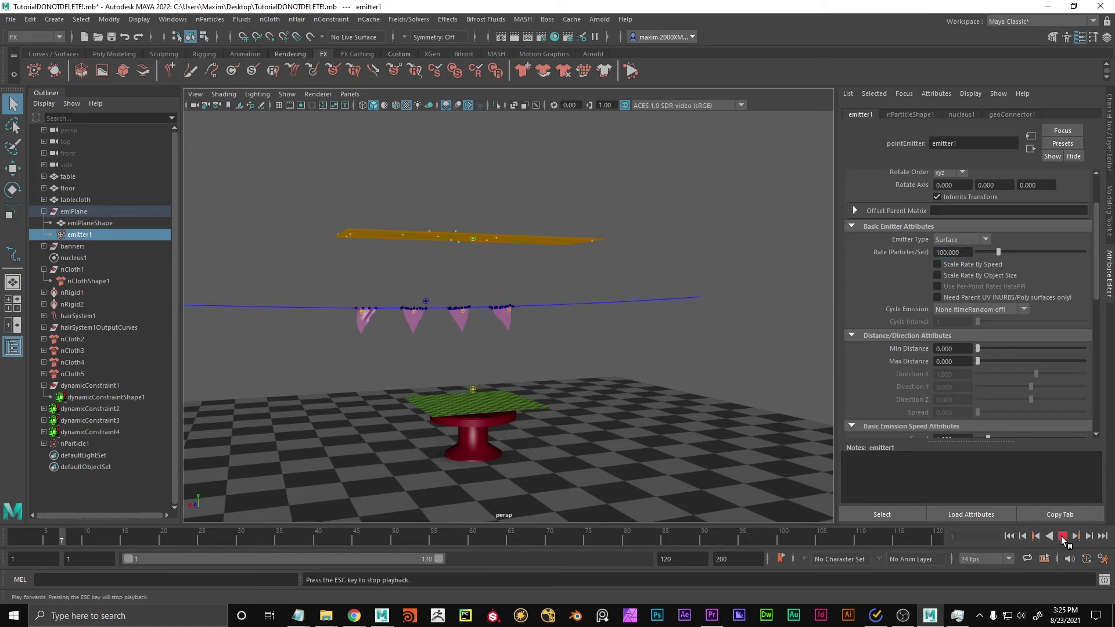
left_click(1062, 536)
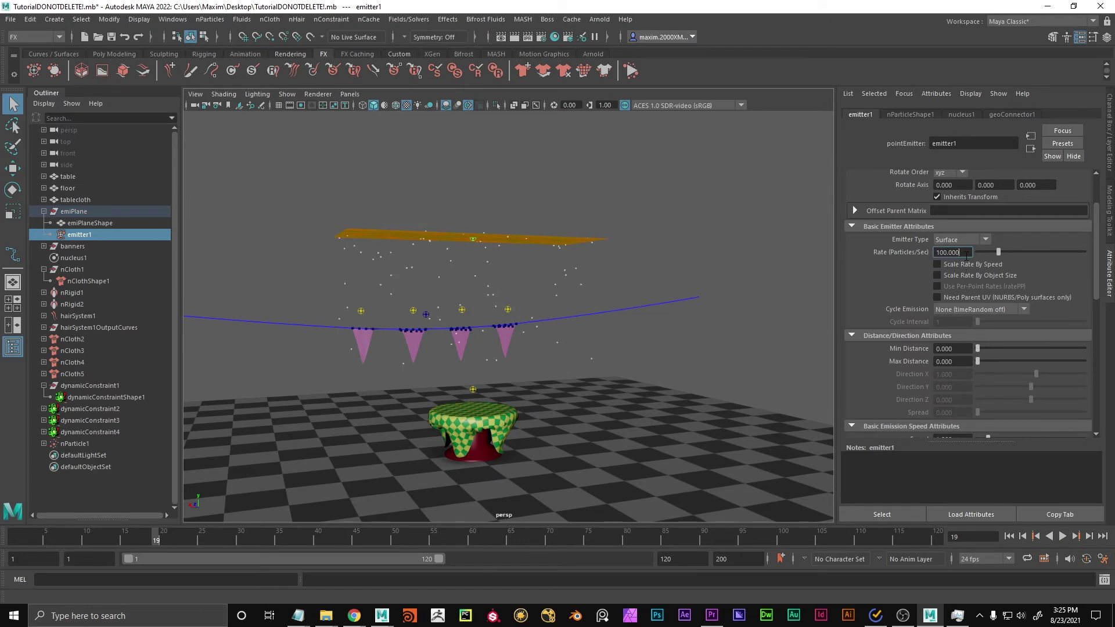
Set emitter1's rate to 50 particles per second and replay the simulation from the first frame, stopping once particles reach the floor.
double_click(967, 253)
type("50")
key("Return")
left_click(1009, 536)
left_click(1063, 536)
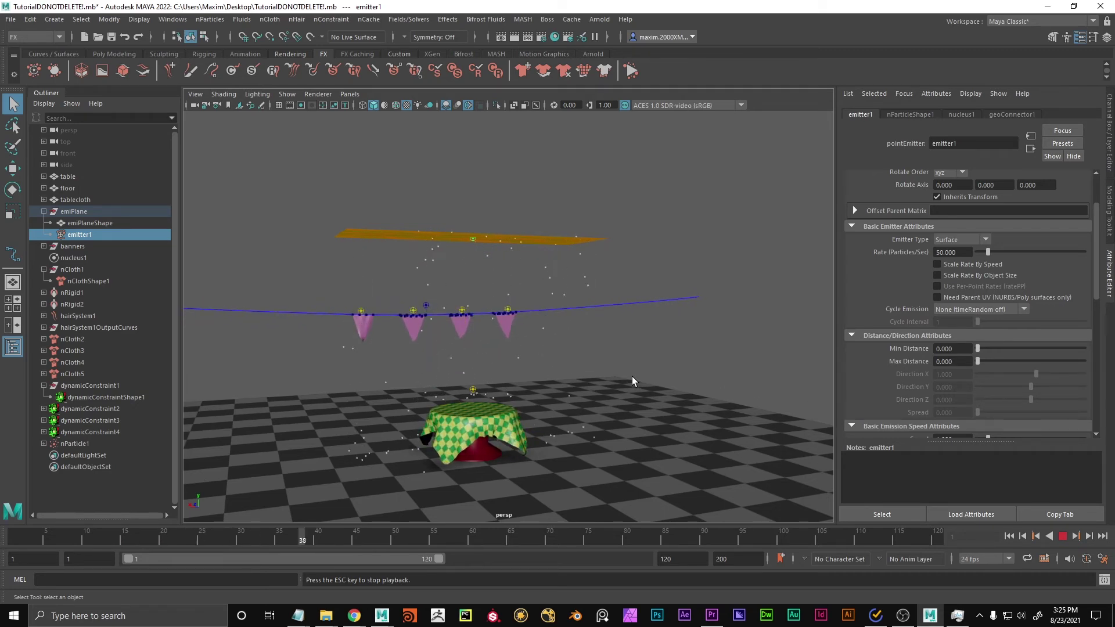
middle_click_drag(598, 364, 659, 347, "alt")
left_click_drag(659, 347, 638, 358, "alt")
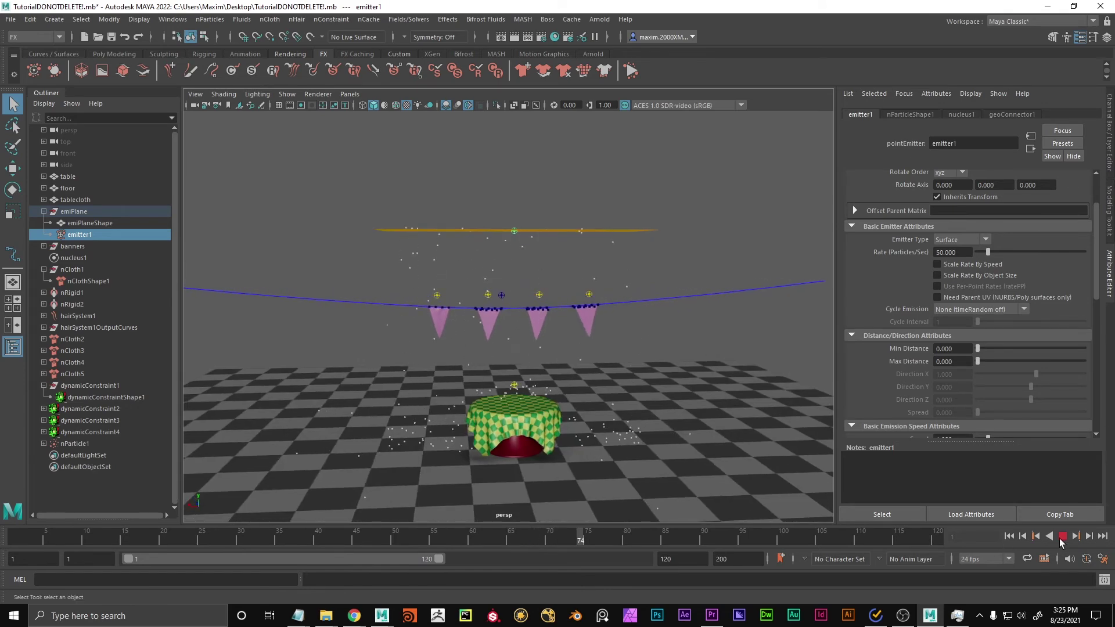
left_click(1063, 536)
Set Solver Display to Collision Thickness in the collision settings of nParticleShape1.
left_click_drag(646, 481, 624, 458, "alt")
right_click_drag(624, 458, 724, 463, "alt")
middle_click_drag(627, 468, 658, 395, "alt")
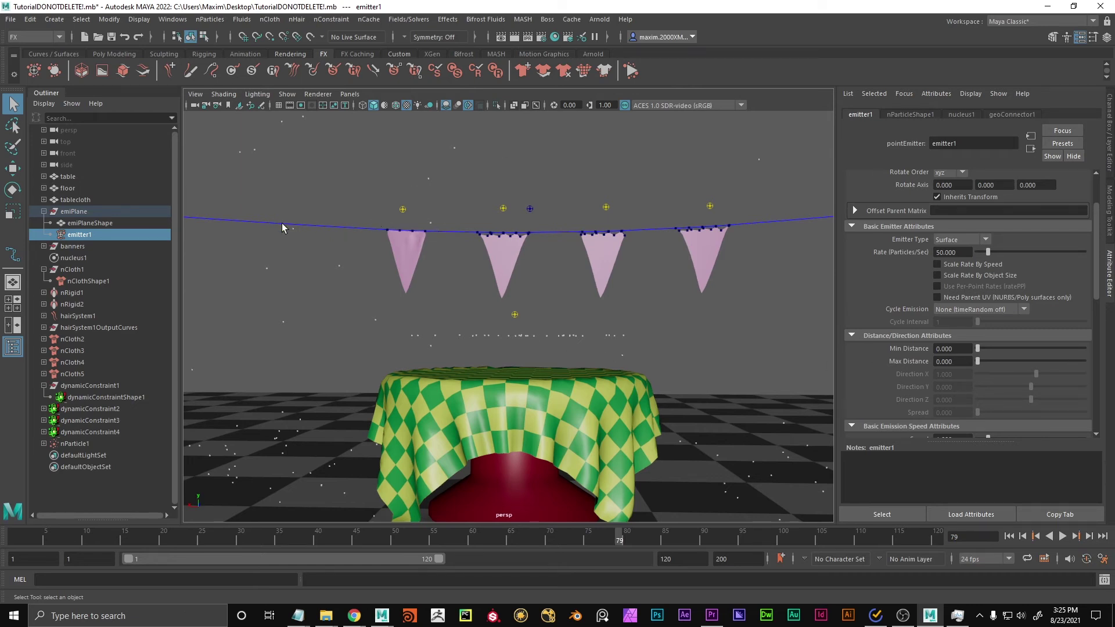
left_click(918, 114)
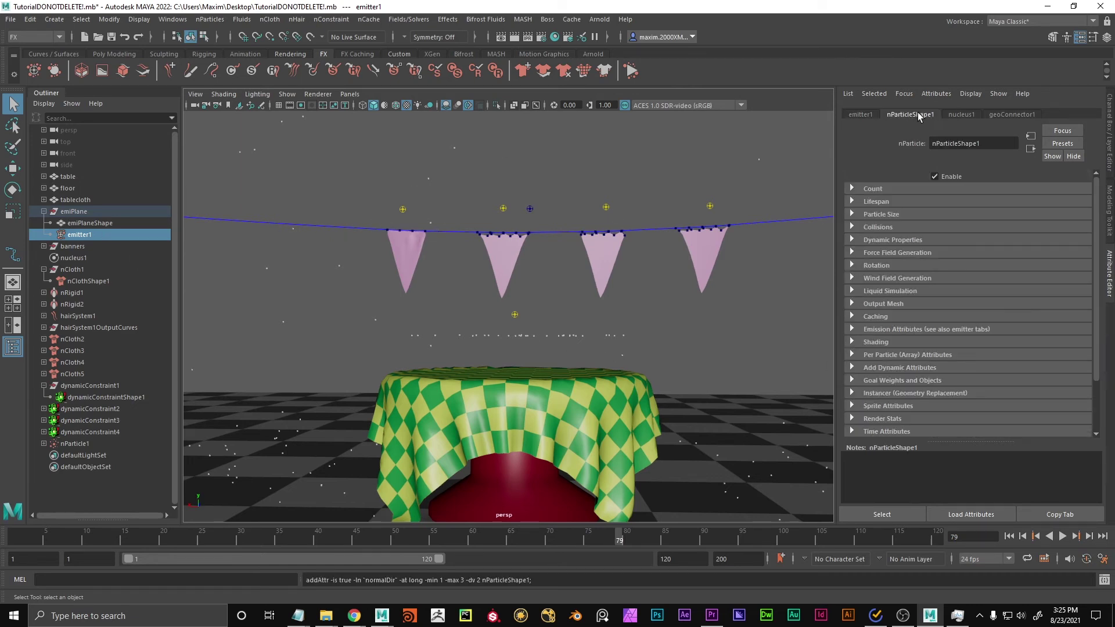
left_click(869, 214)
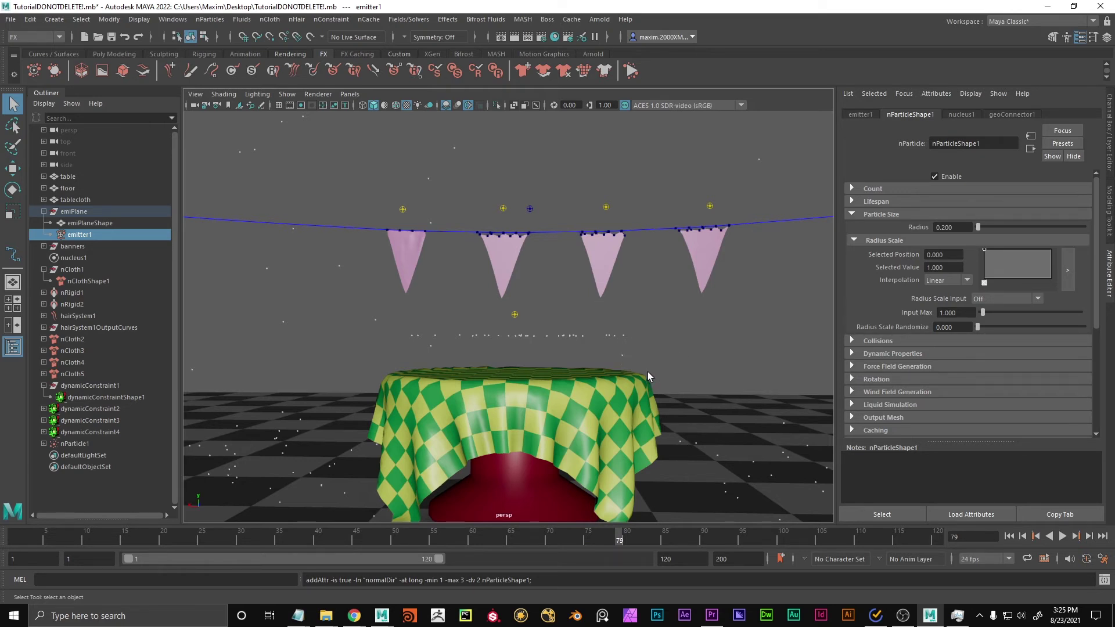
left_click(867, 343)
scroll(864, 351, "down", 1)
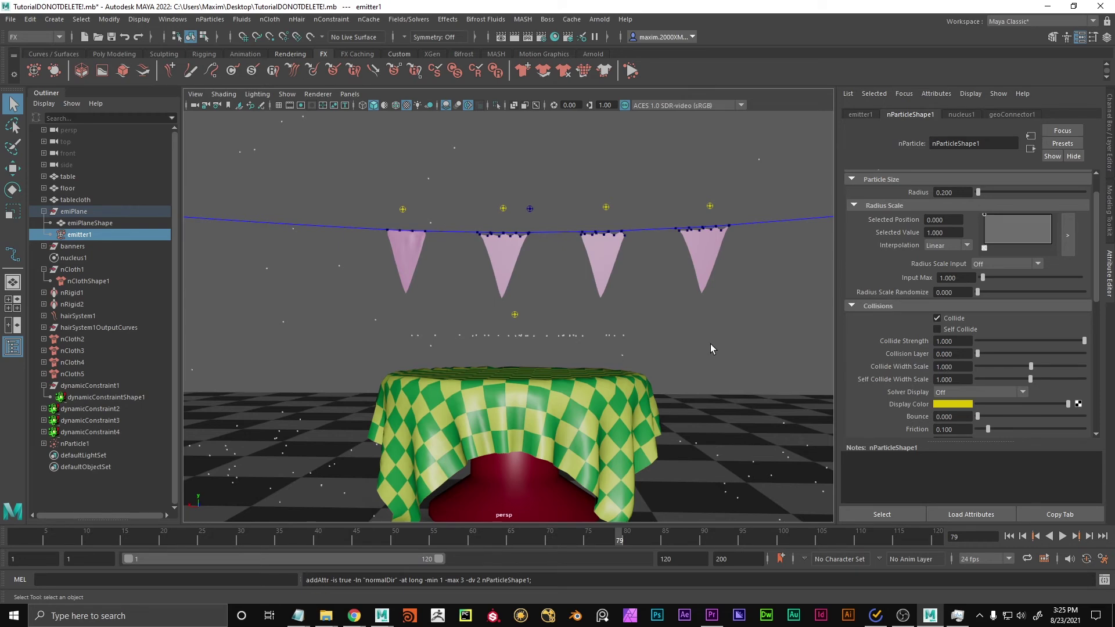
left_click(953, 394)
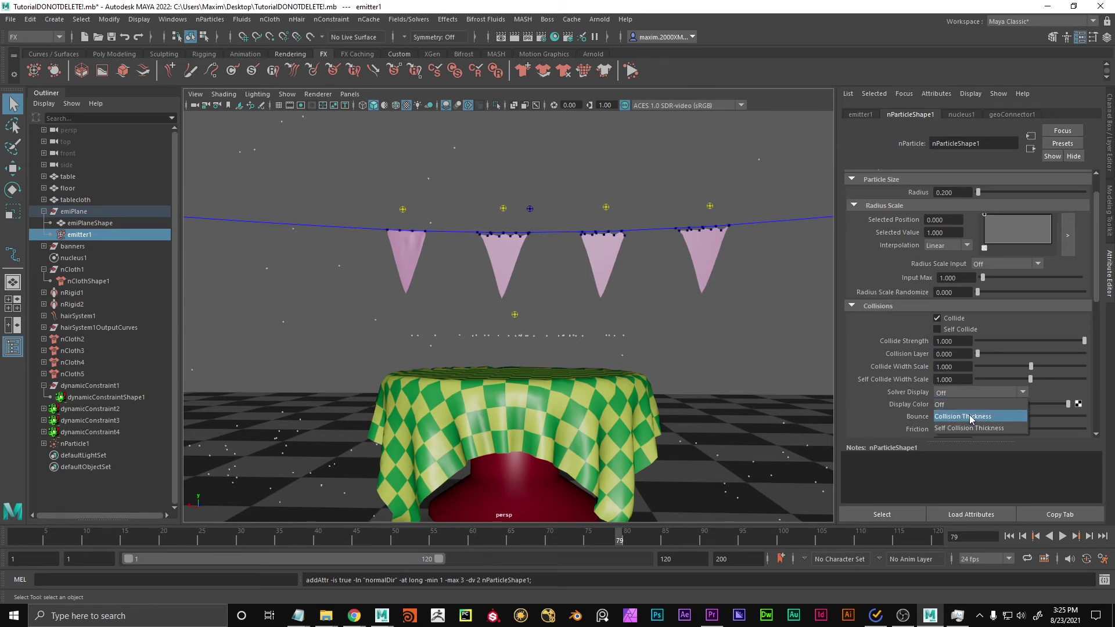
left_click(966, 417)
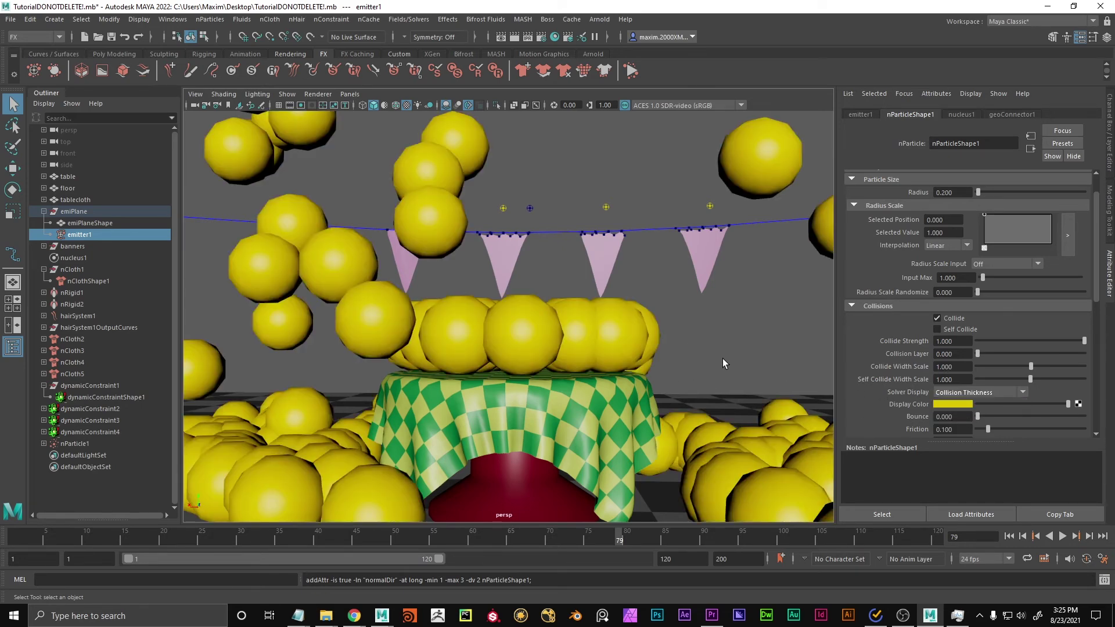
Turn on Self Collide for nParticleShape1 and return the simulation to the first frame.
right_click_drag(723, 357, 535, 339, "alt")
left_click_drag(535, 339, 533, 365, "alt")
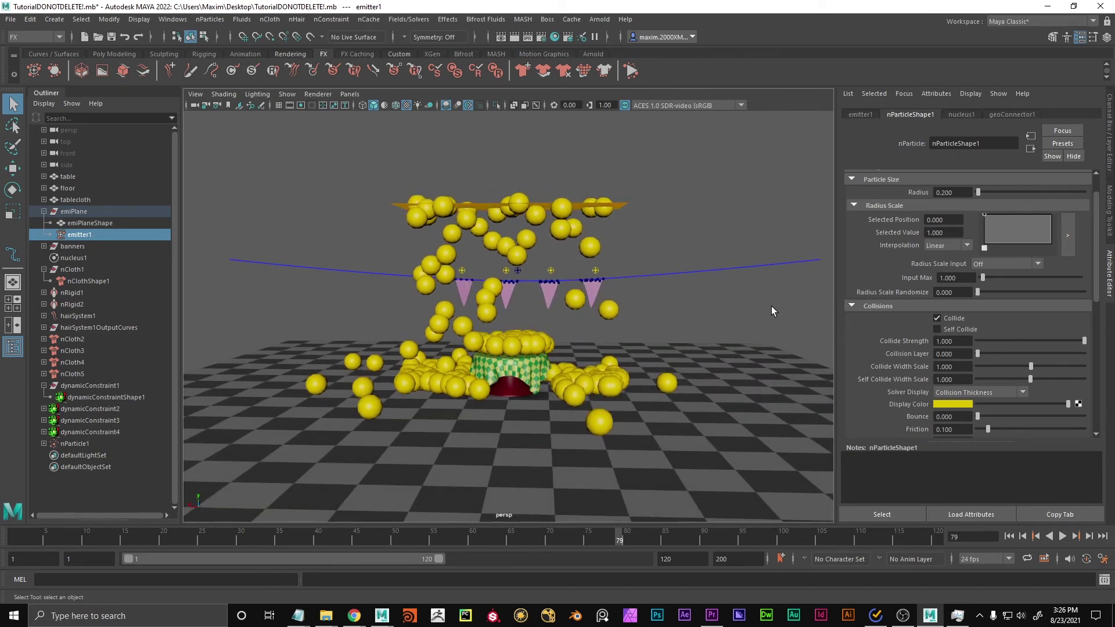
left_click_drag(506, 349, 598, 427, "alt")
right_click_drag(598, 428, 622, 381, "alt")
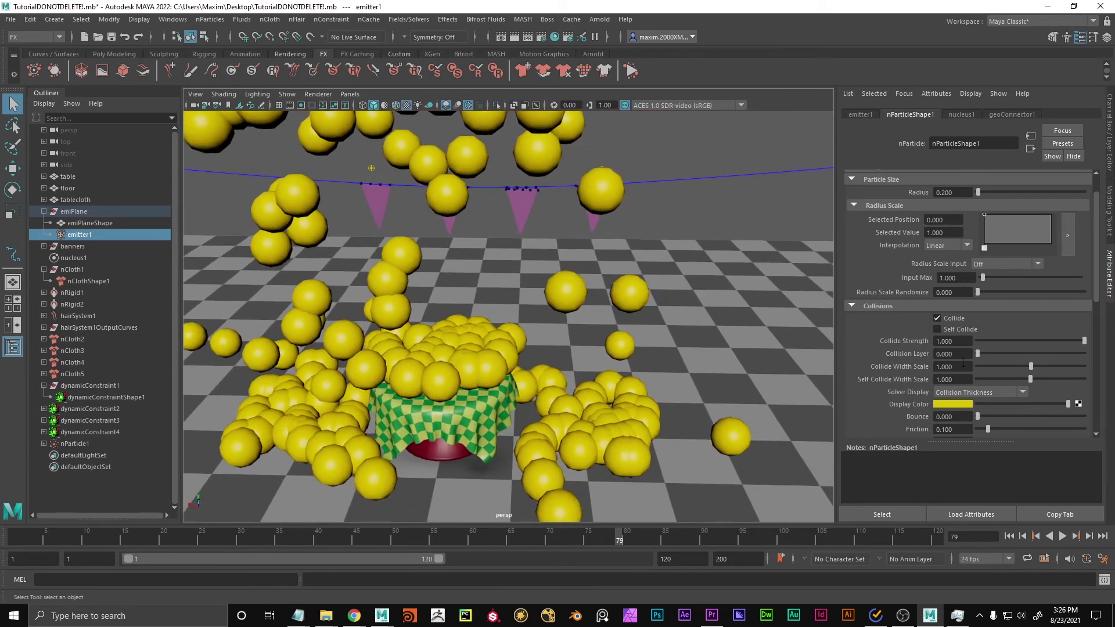
left_click(1009, 536)
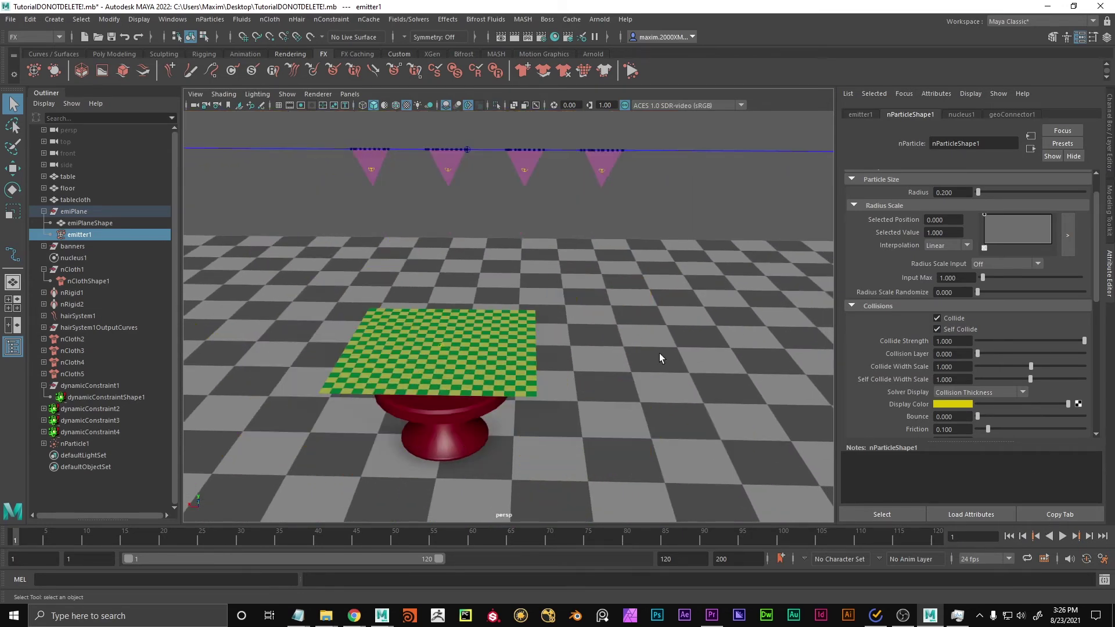
Play the simulation to check the self-colliding particles, stop it, and return to the first frame.
left_click(1062, 536)
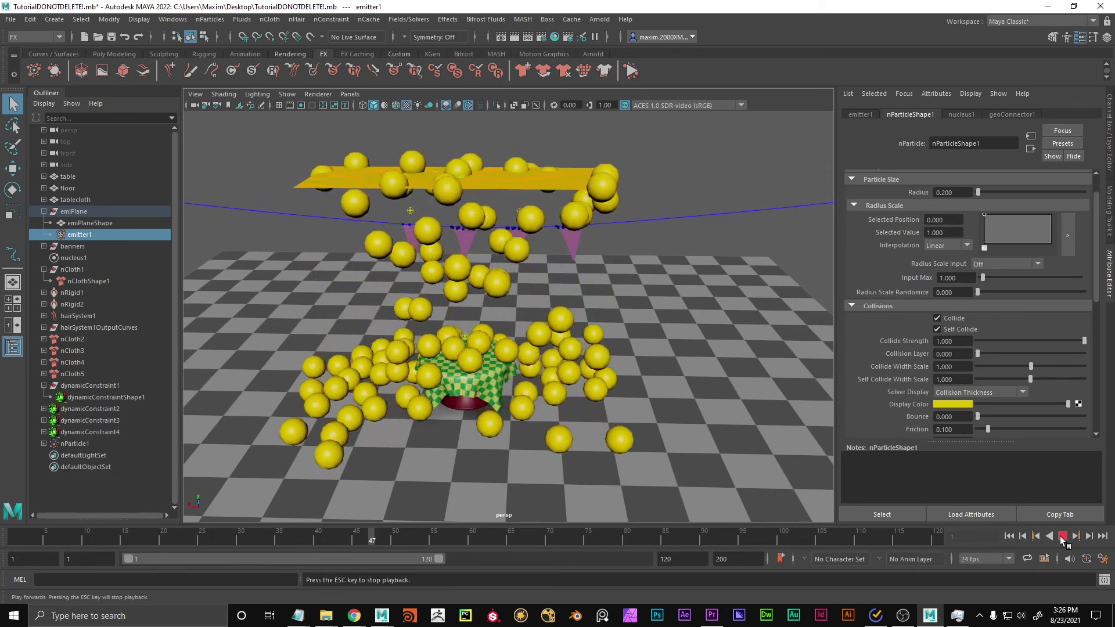
left_click(1060, 536)
left_click(1011, 536)
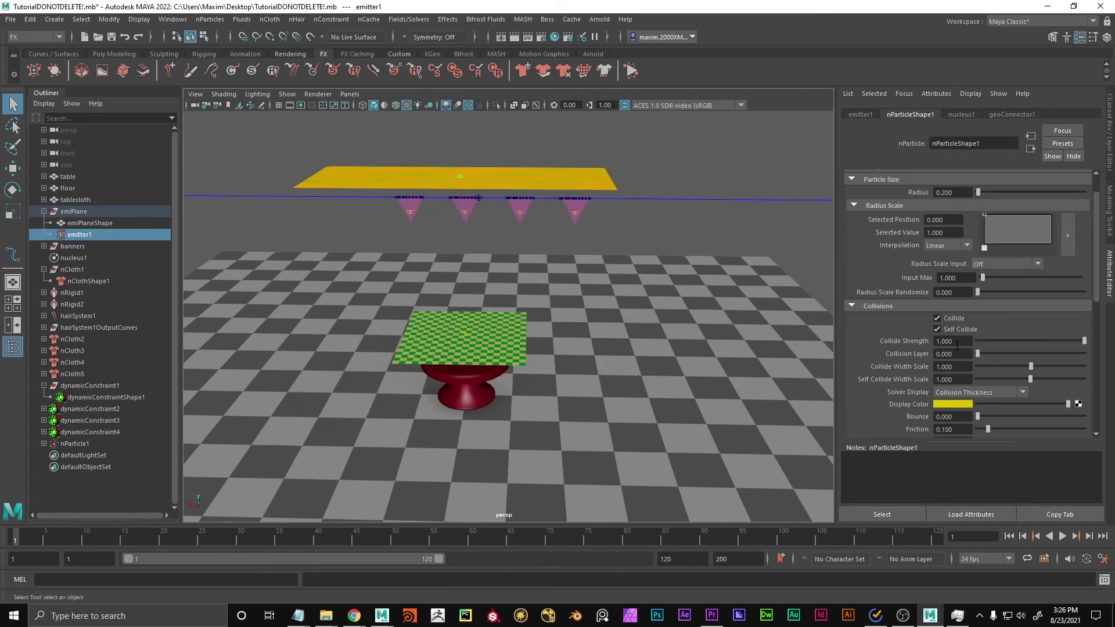
Turn off Self Collide for nParticleShape1 and set its particle Radius to 0.01.
left_click(958, 330)
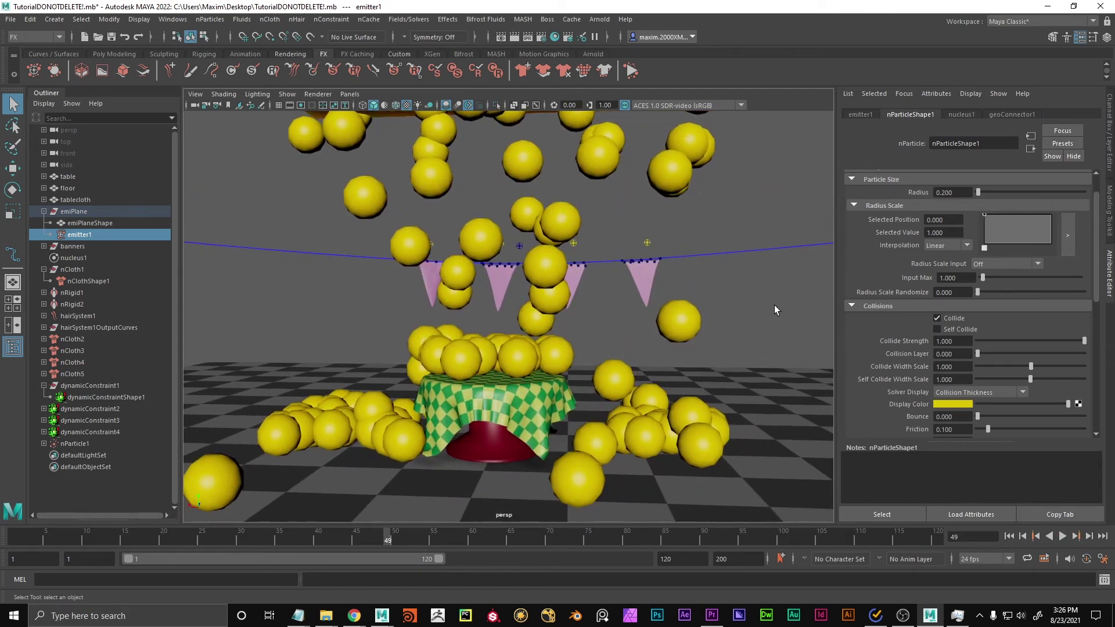
scroll(876, 253, "up", 1)
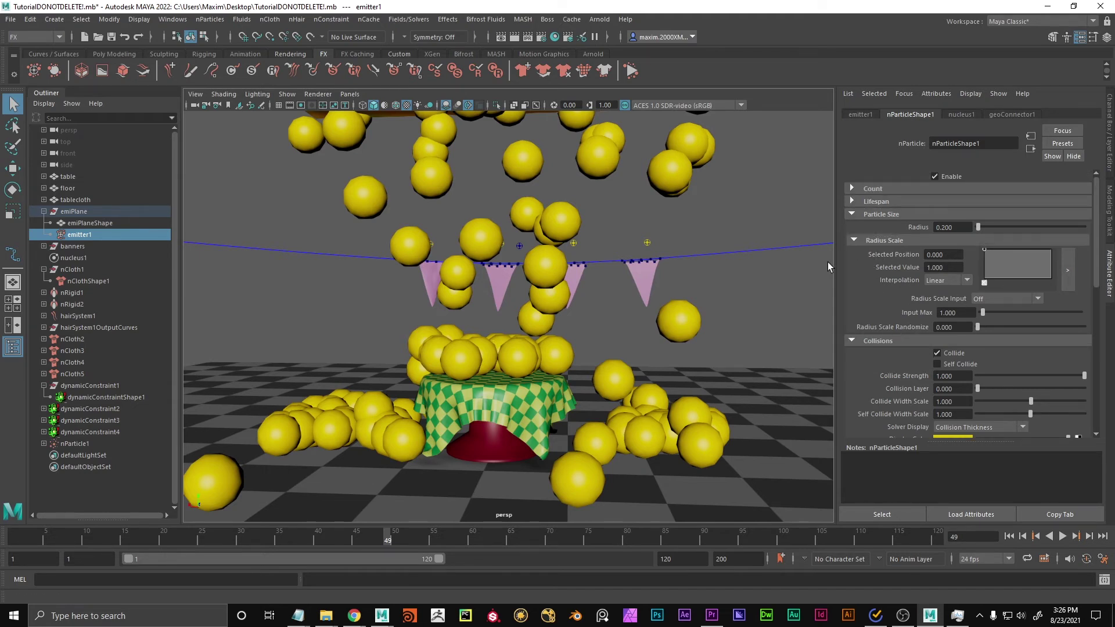
left_click(957, 227)
type("0.01")
key("Return")
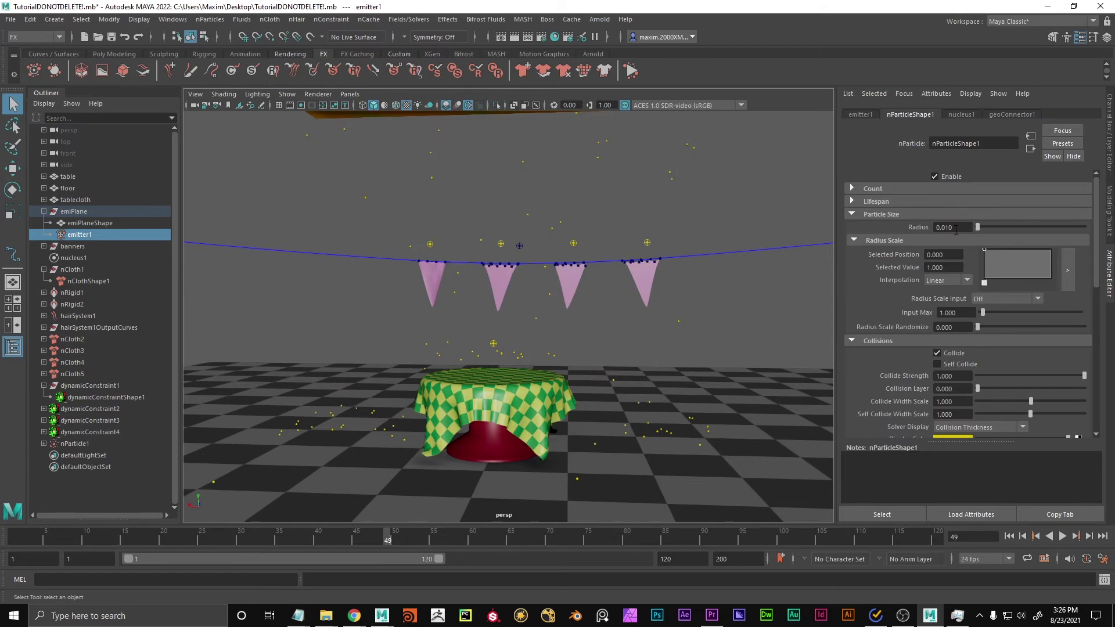
right_click_drag(441, 337, 737, 353, "alt")
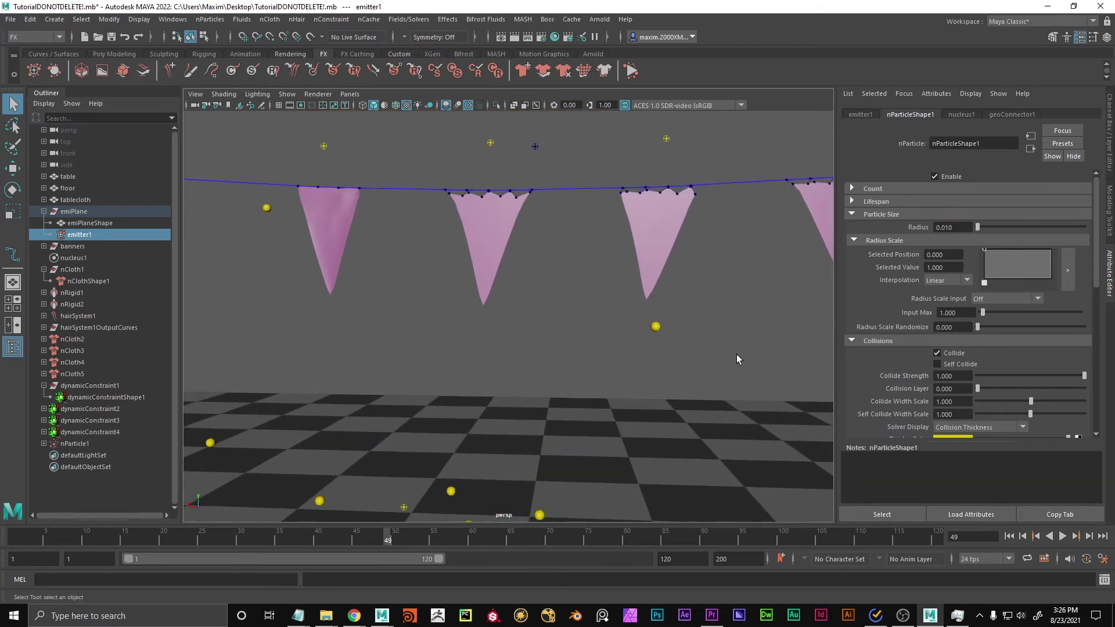
scroll(743, 367, "down", 10)
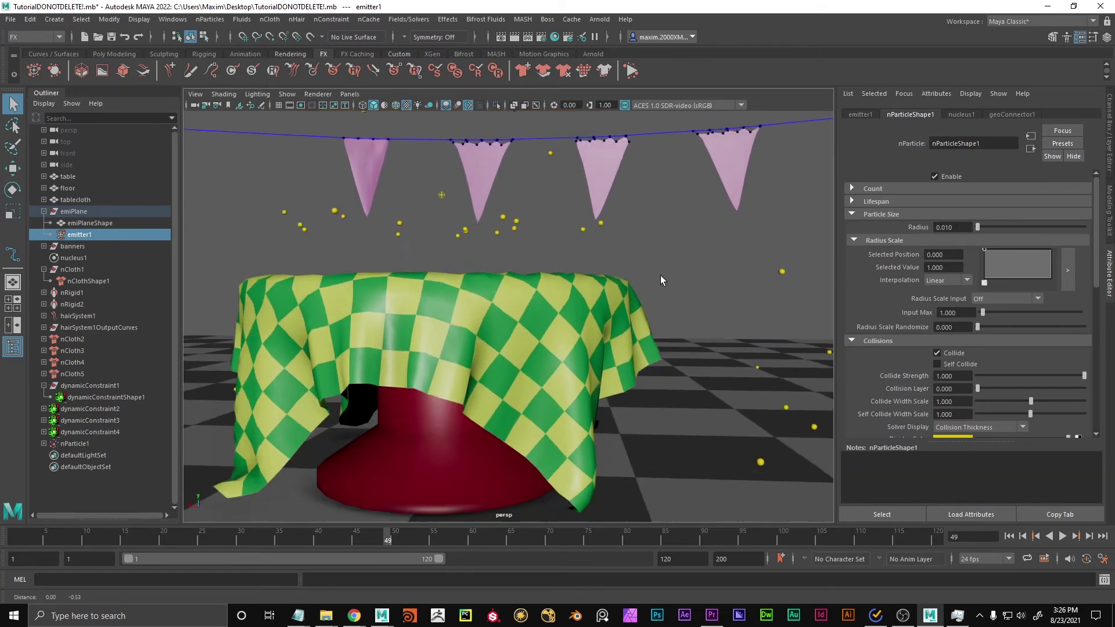
Replay the simulation from the first frame, stopping at frame 46 with particles on the tablecloth and floor.
left_click(1009, 536)
left_click(1063, 536)
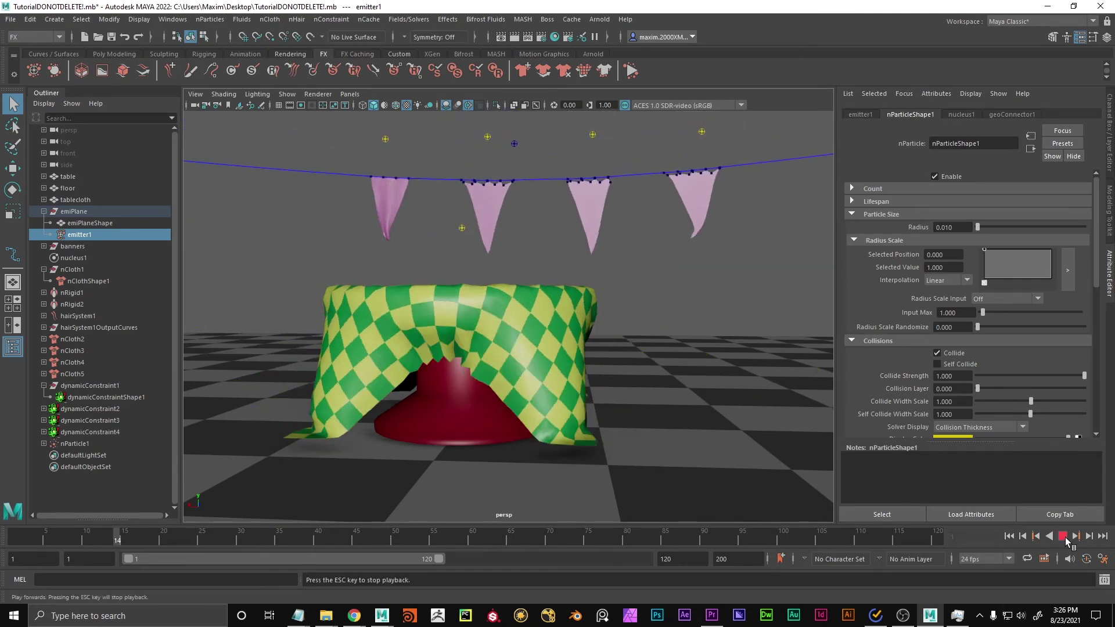
middle_click_drag(558, 290, 565, 322, "alt")
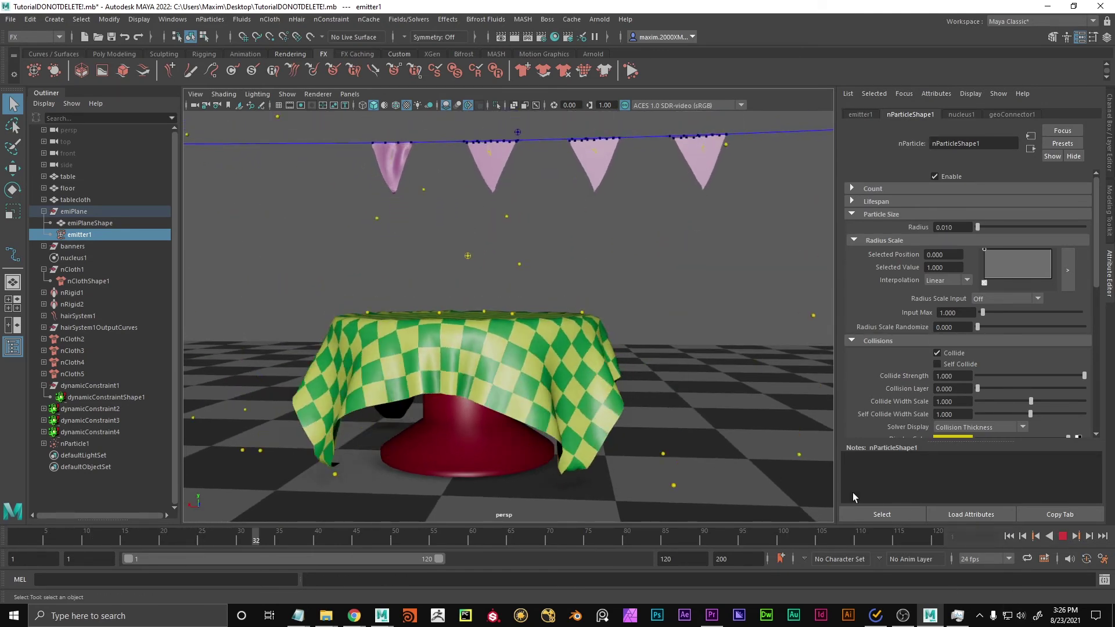
left_click(1063, 536)
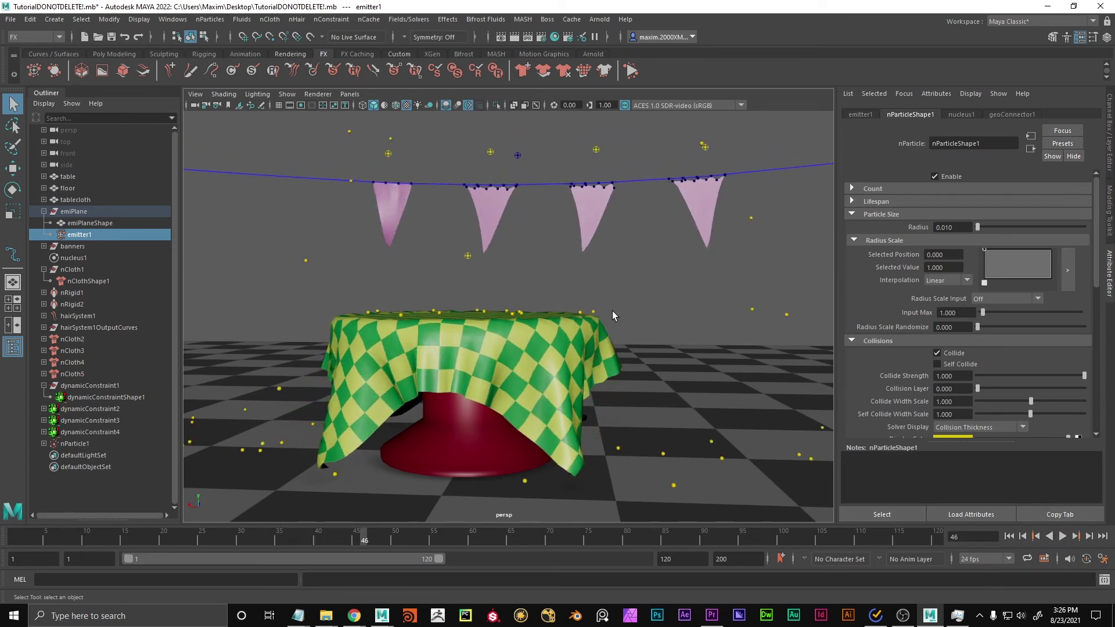
Set Solver Display to Off for nParticleShape1 and expand its Shading settings.
left_click(960, 426)
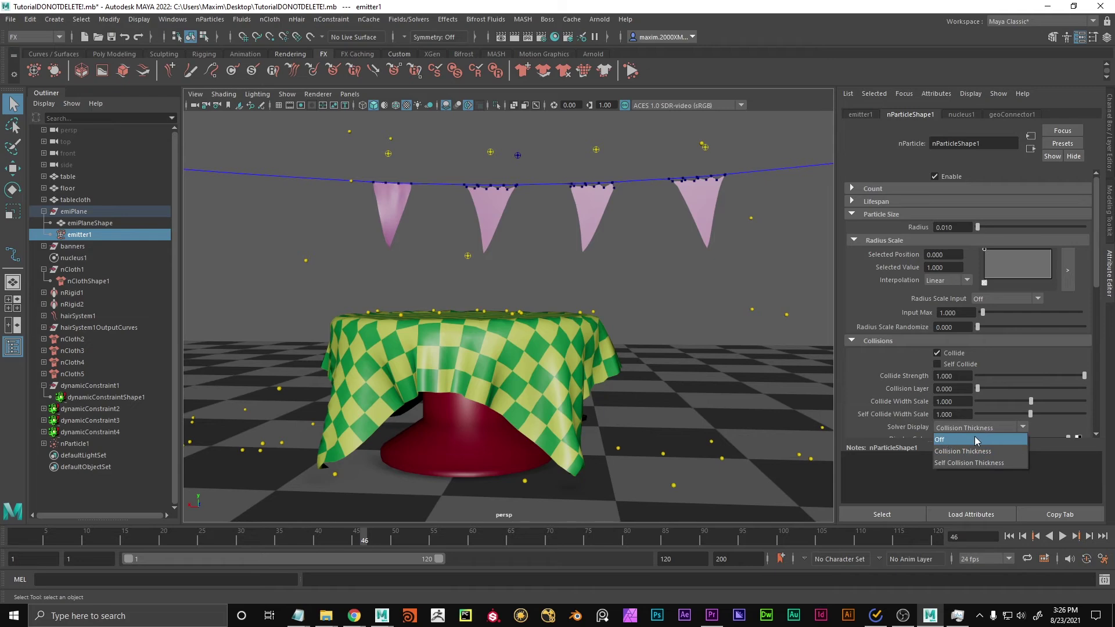
left_click(980, 441)
left_click_drag(517, 253, 697, 340, "alt")
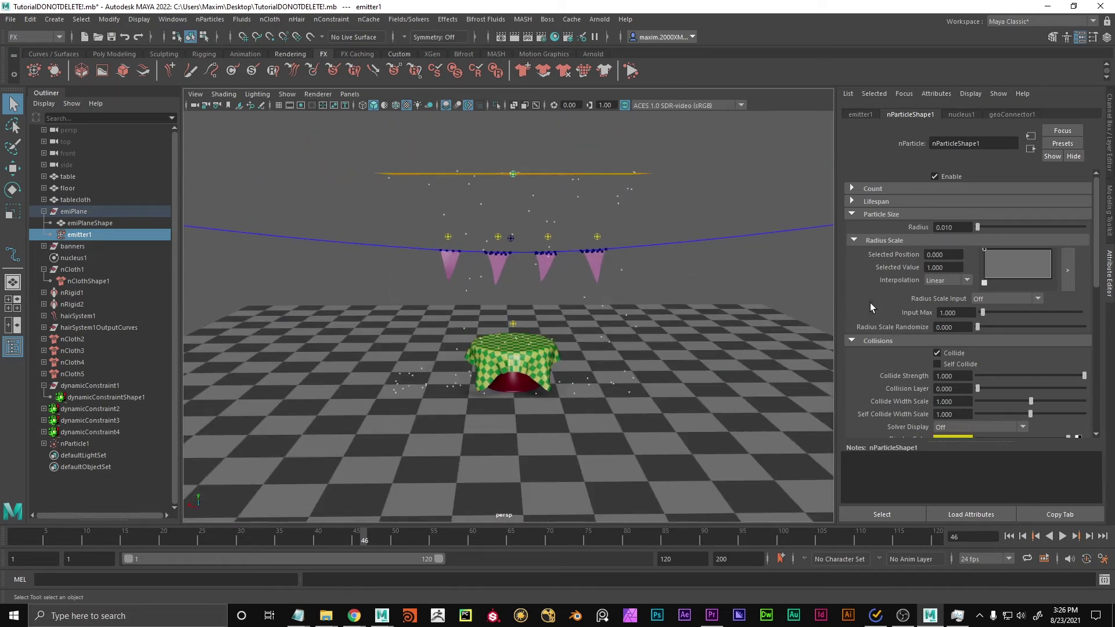
scroll(857, 346, "down", 5)
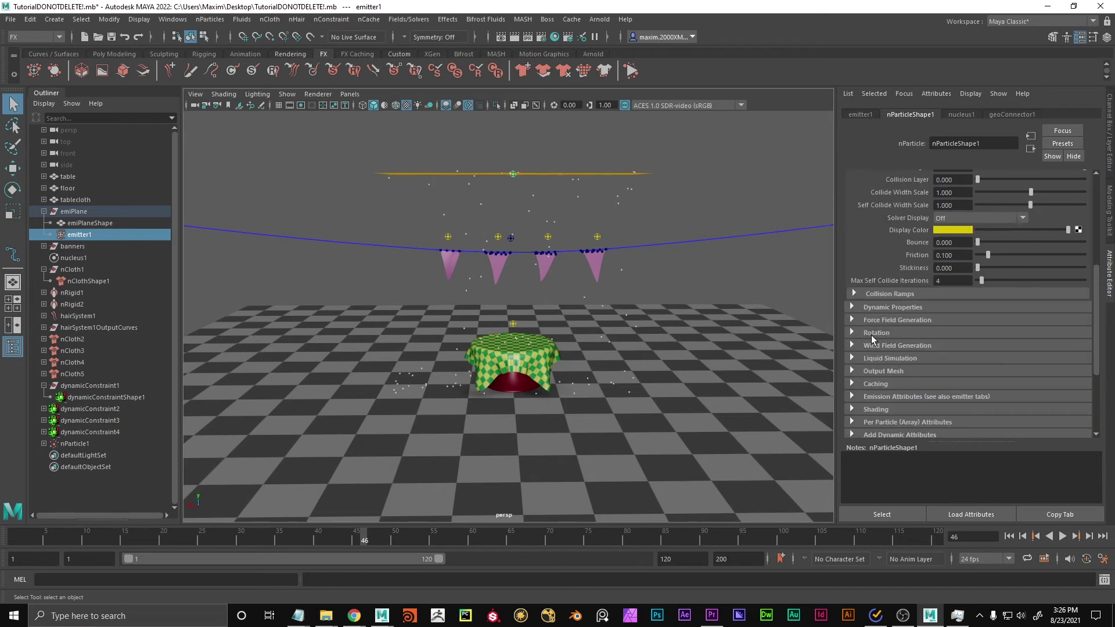
scroll(863, 348, "down", 2)
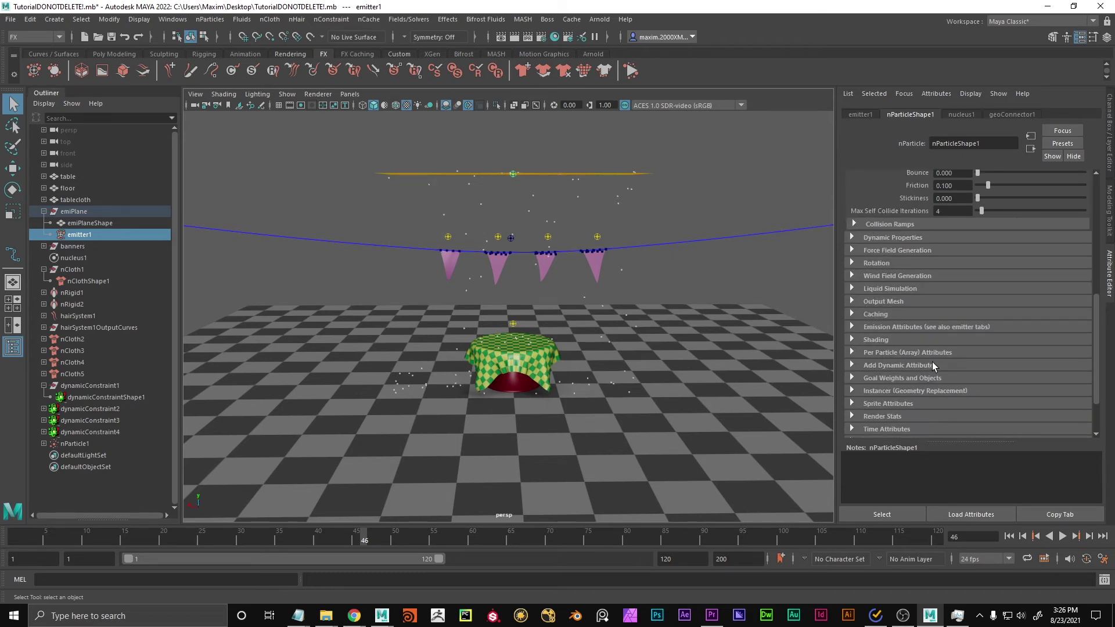
left_click(852, 339)
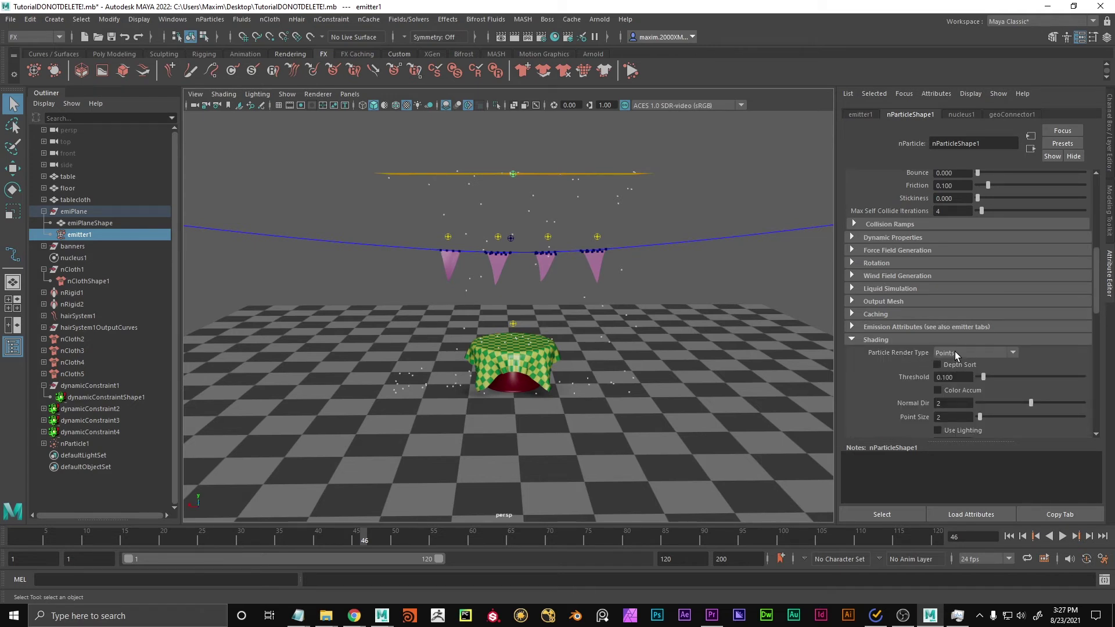
Clear the selection and examine how the point particles appear around the banners and table at different viewing distances.
left_click_drag(575, 200, 578, 200)
left_click(650, 203)
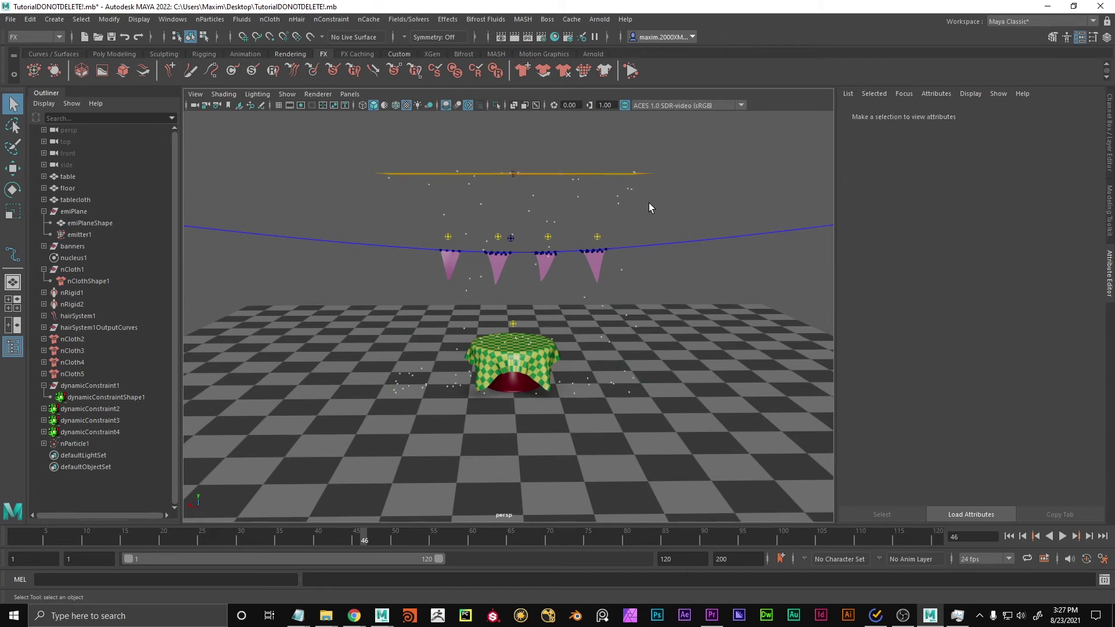
right_click_drag(649, 203, 459, 221, "alt")
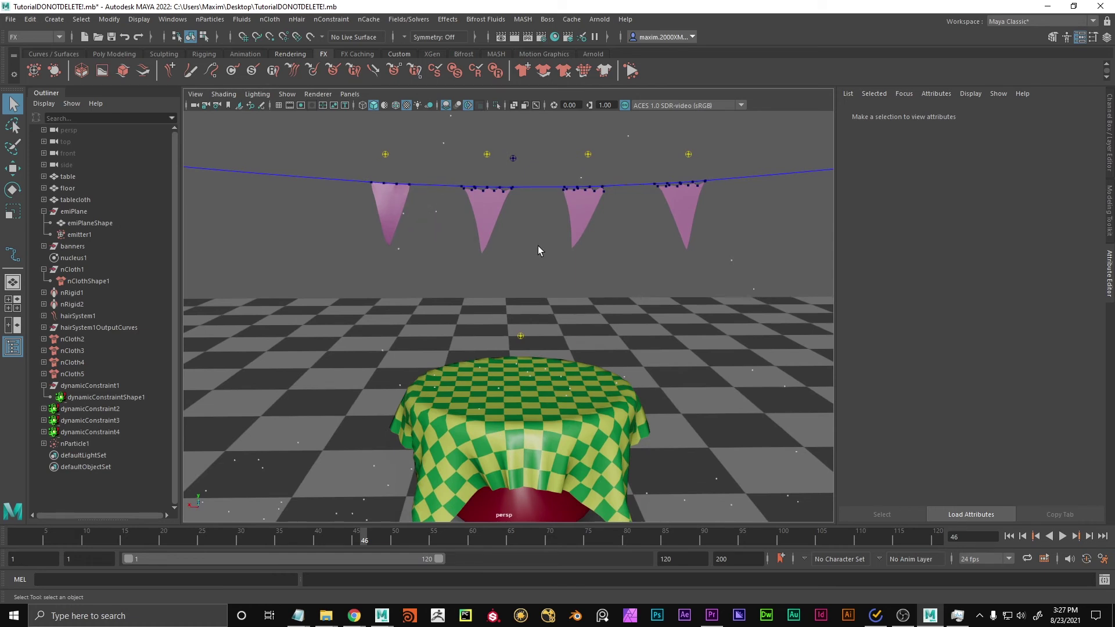
right_click_drag(538, 250, 418, 296, "alt")
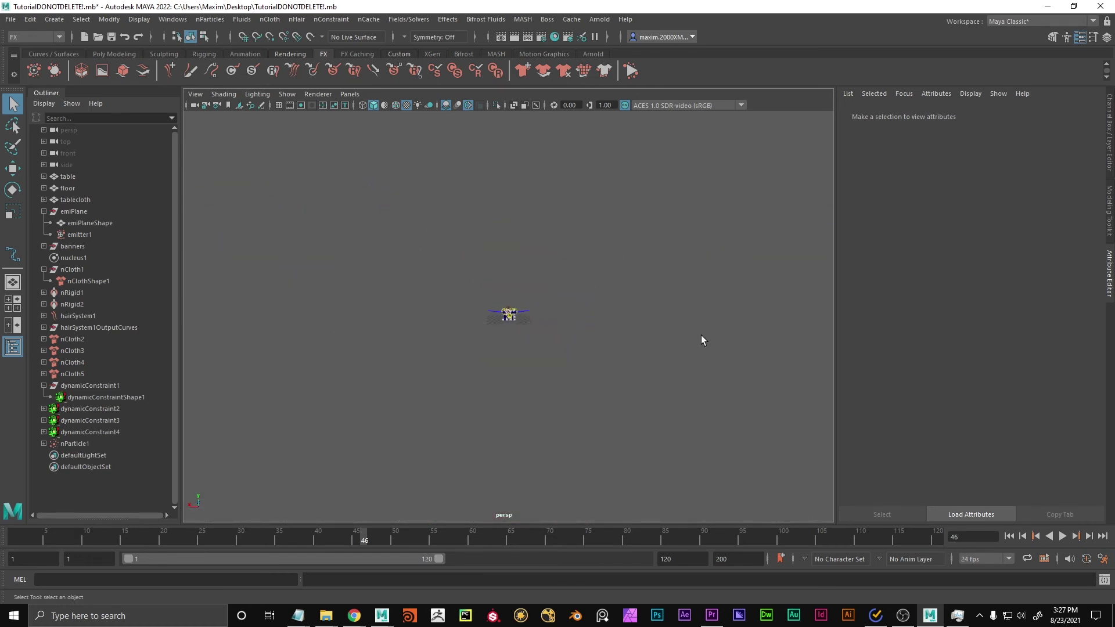
right_click_drag(517, 316, 799, 306, "alt")
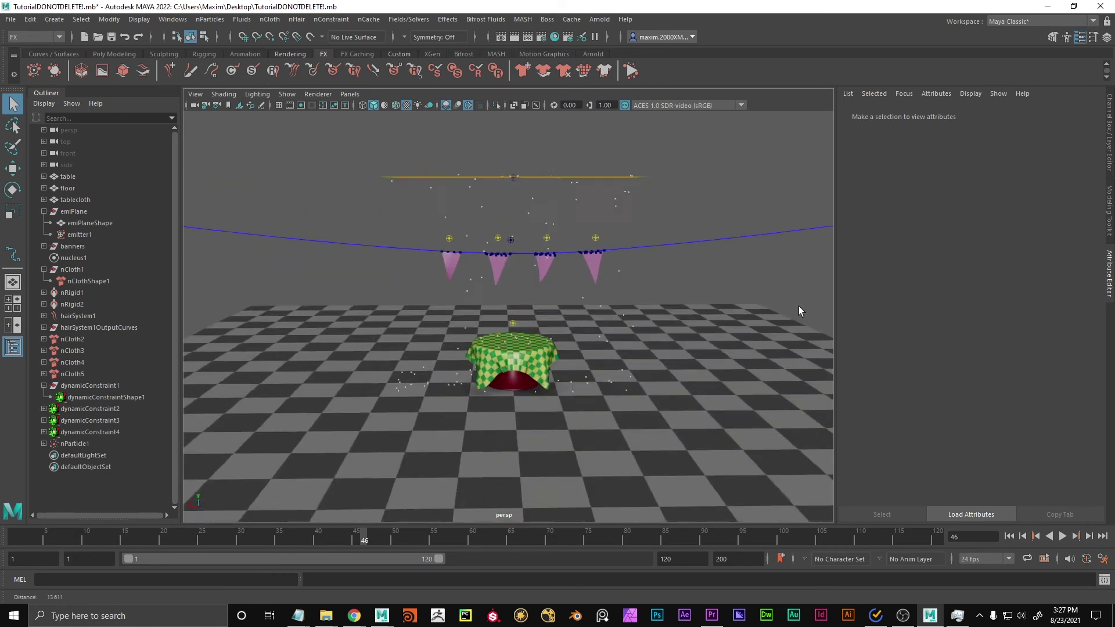
middle_click_drag(615, 305, 368, 434, "alt")
right_click_drag(367, 434, 500, 343, "alt")
middle_click_drag(501, 344, 590, 321, "alt")
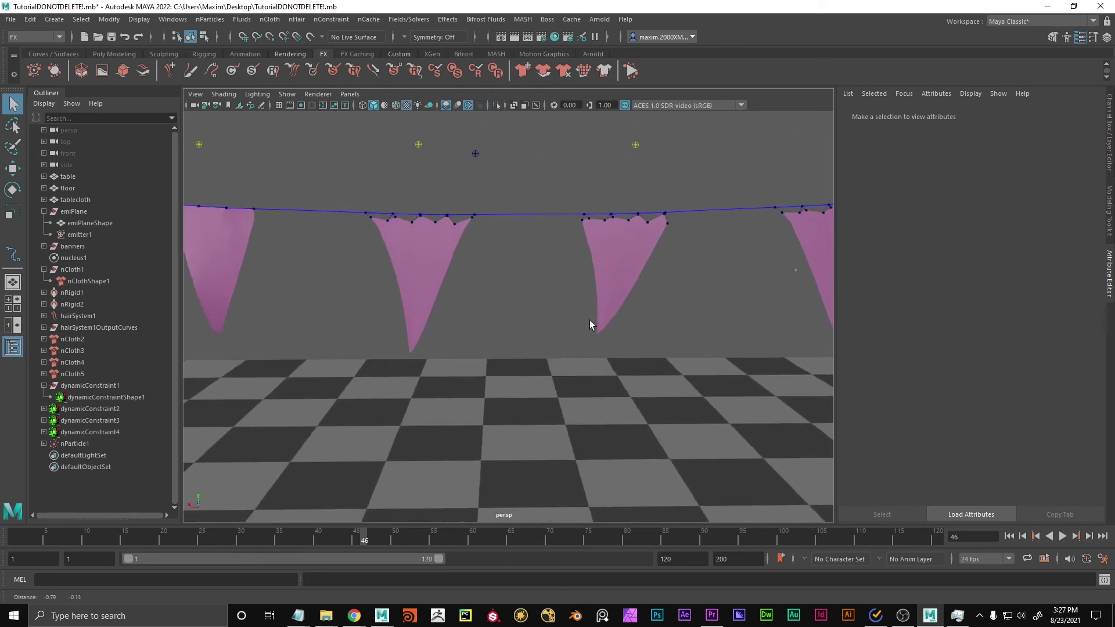
right_click_drag(590, 322, 249, 312, "alt")
right_click_drag(726, 339, 611, 308, "alt")
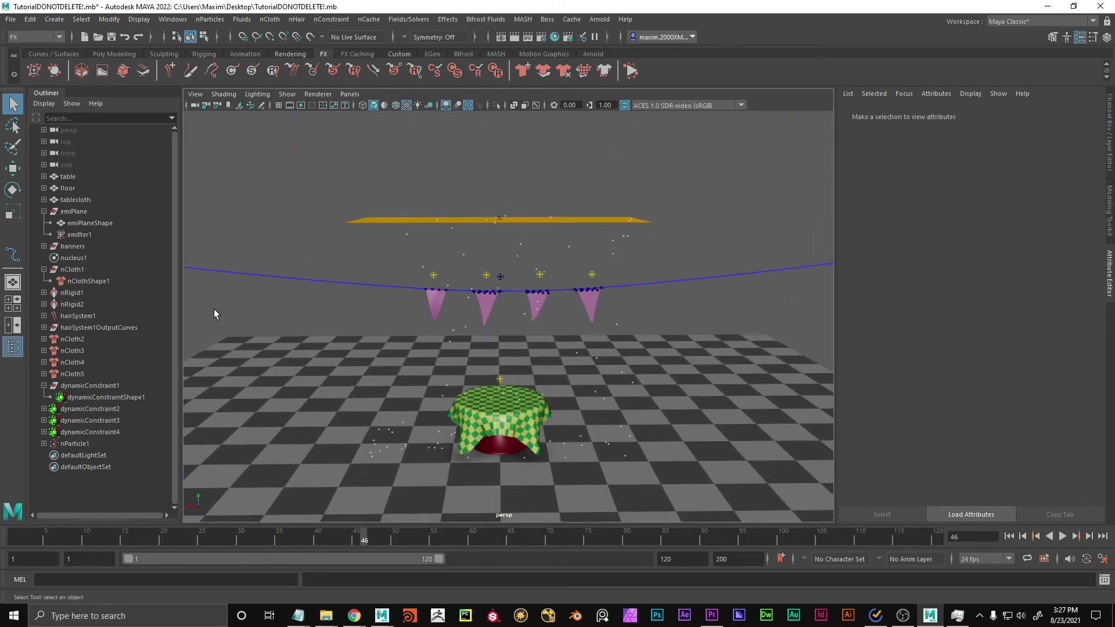
Select nParticle1, set its Particle Render Type to Spheres, and check the particles near the banners.
left_click(79, 443)
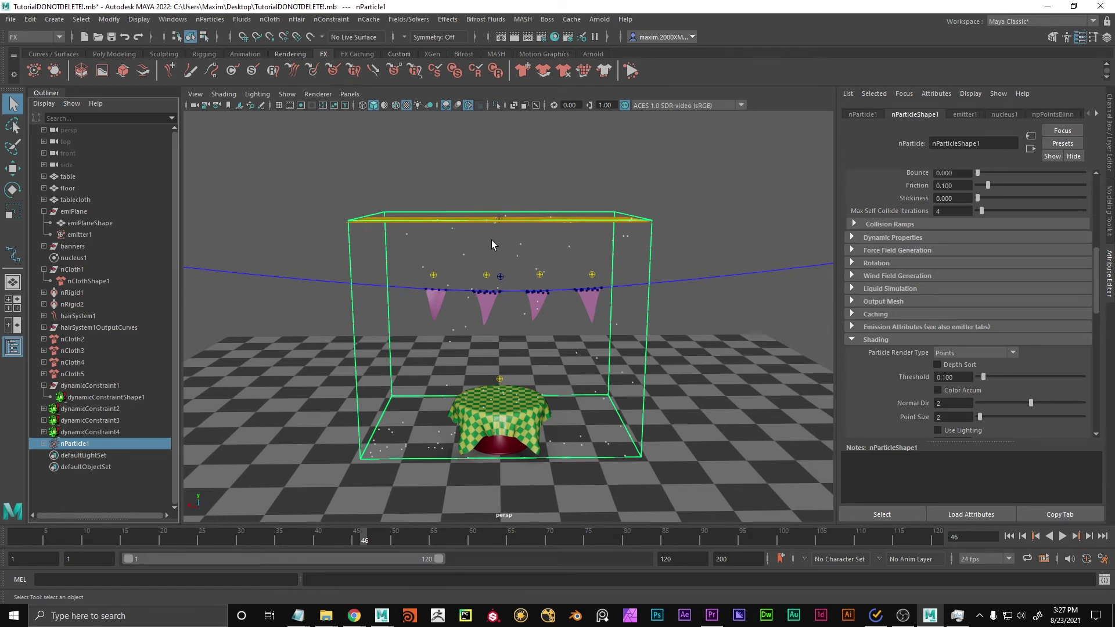
left_click(963, 354)
left_click(957, 410)
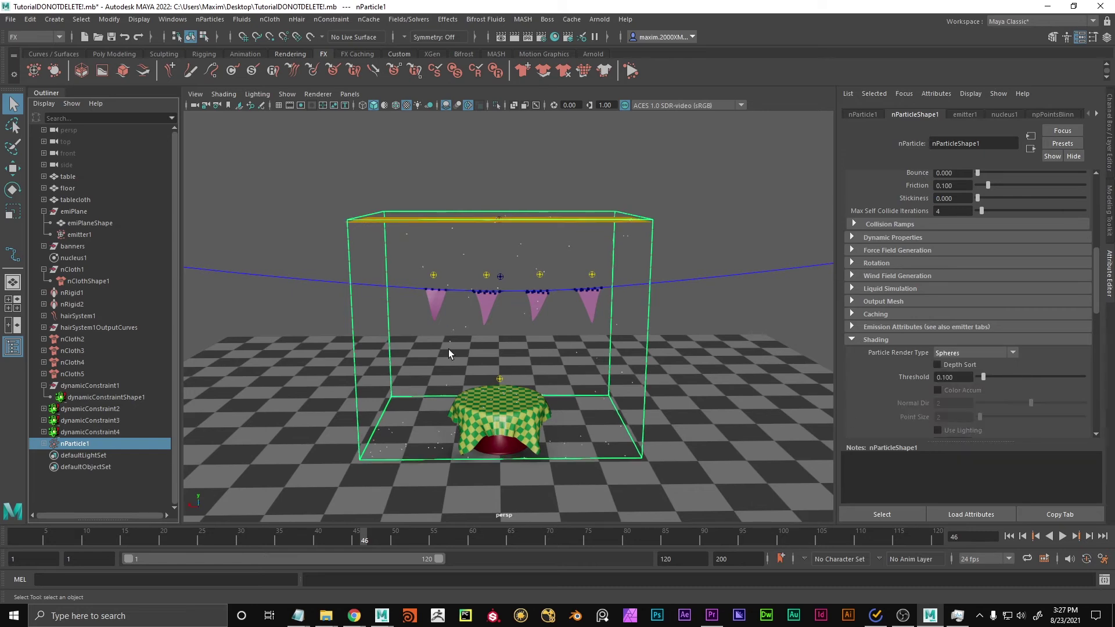
right_click_drag(521, 322, 777, 355, "alt")
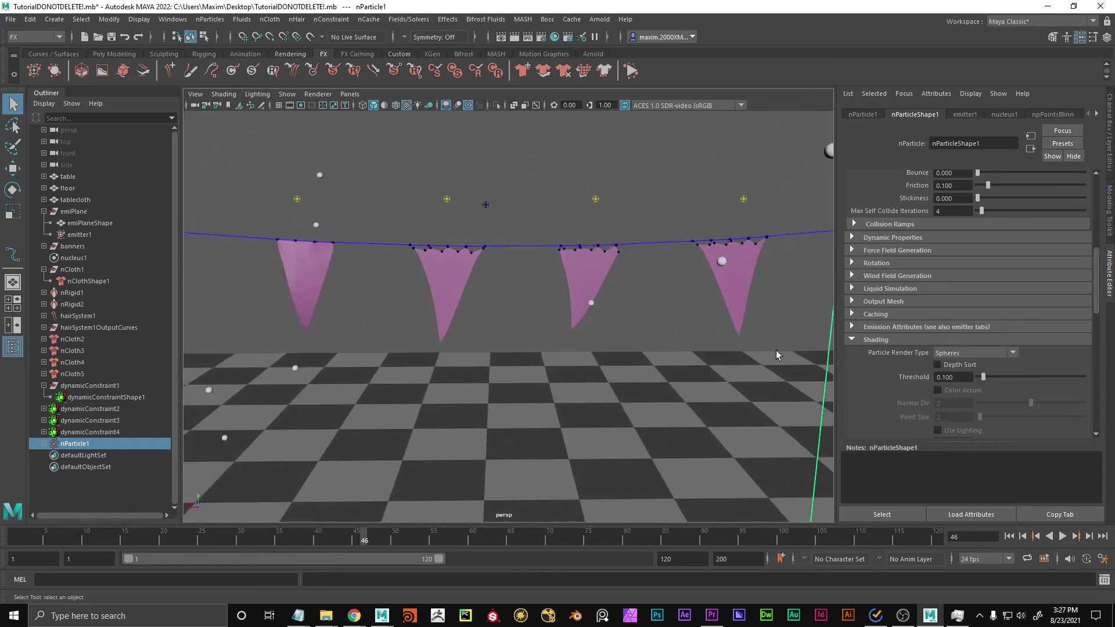
middle_click_drag(743, 380, 476, 372, "alt")
right_click_drag(615, 366, 495, 346, "alt")
middle_click_drag(496, 346, 519, 353, "alt")
Try reducing the particle Radius to 0 and undo the change.
scroll(974, 291, "up", 4)
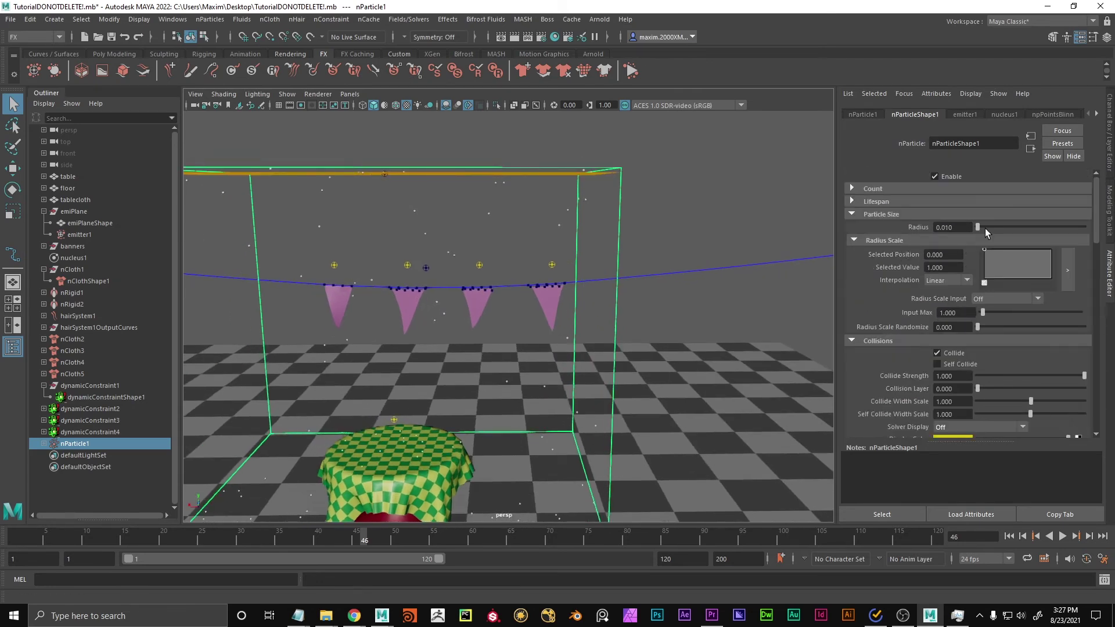
left_click_drag(978, 227, 973, 228)
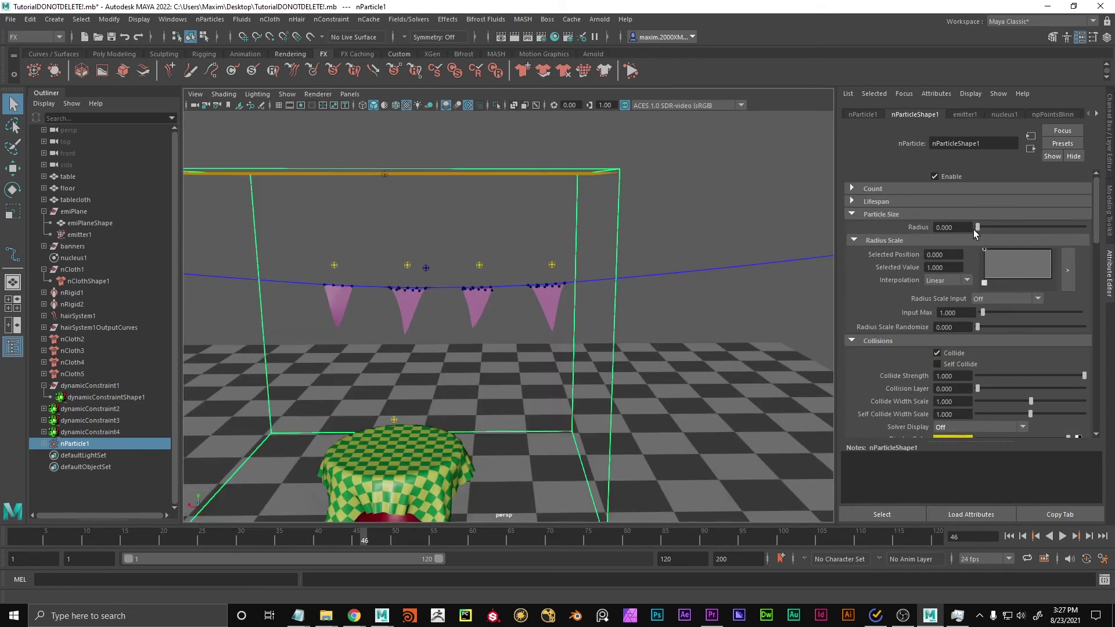
left_click(962, 230)
key("ctrl+z")
Set the Particle Render Type of nParticleShape1 to Sprites in its Shading settings.
scroll(891, 316, "down", 10)
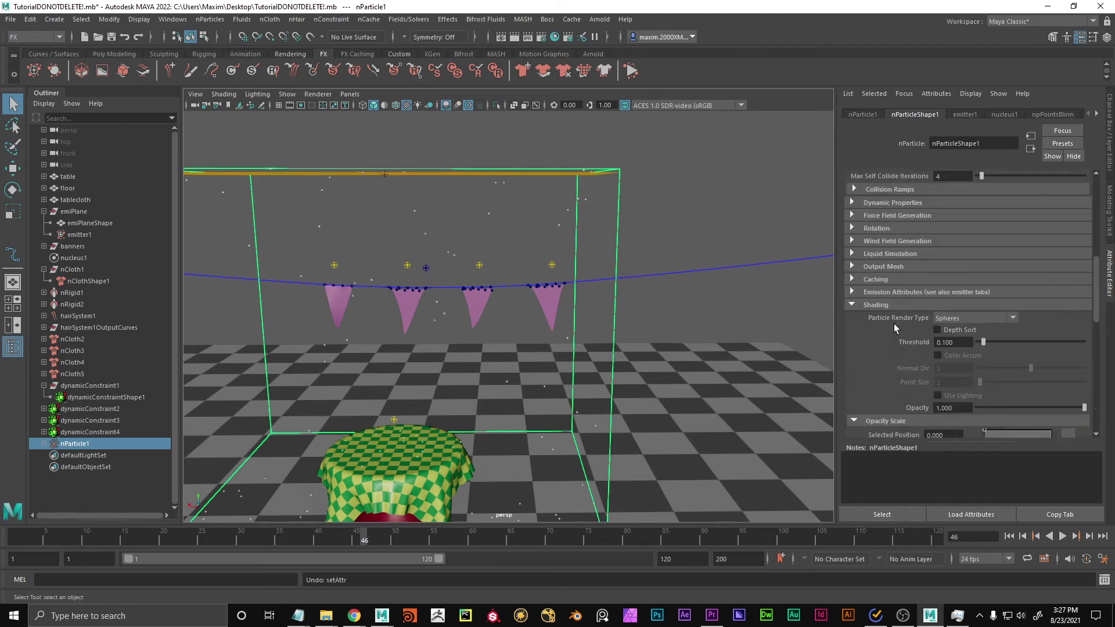
scroll(901, 330, "down", 5)
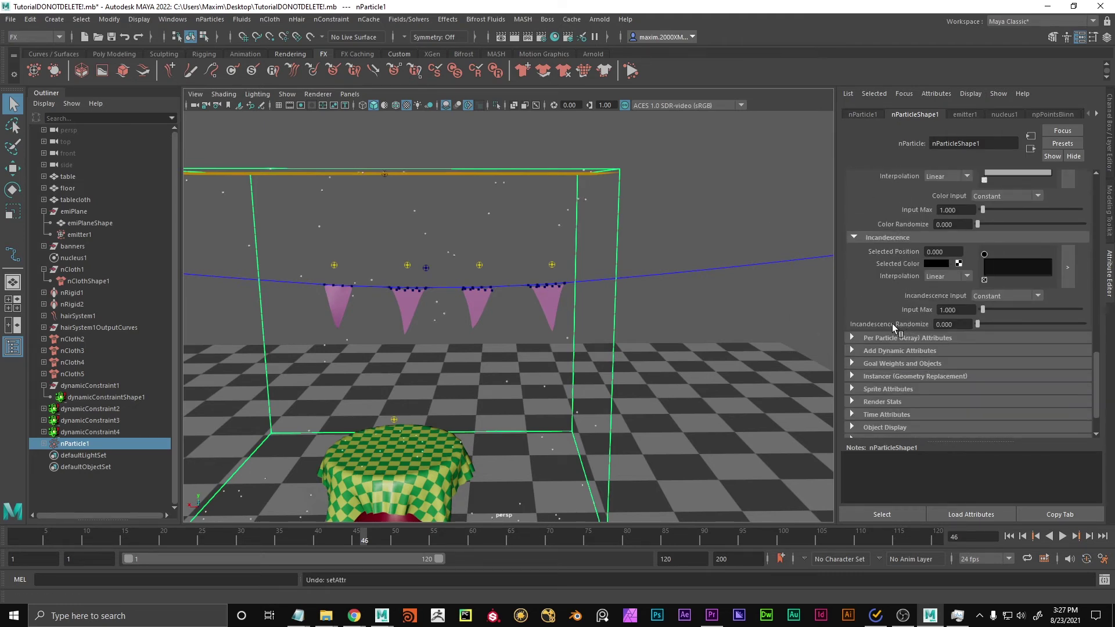
scroll(881, 354, "up", 6)
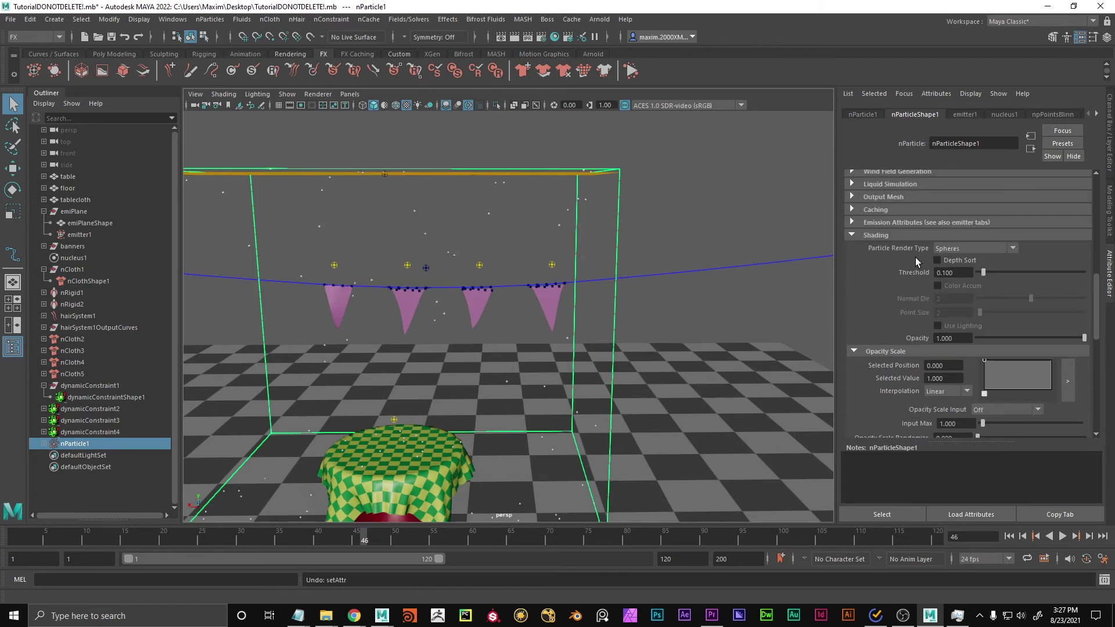
middle_click_drag(688, 238, 662, 217, "alt")
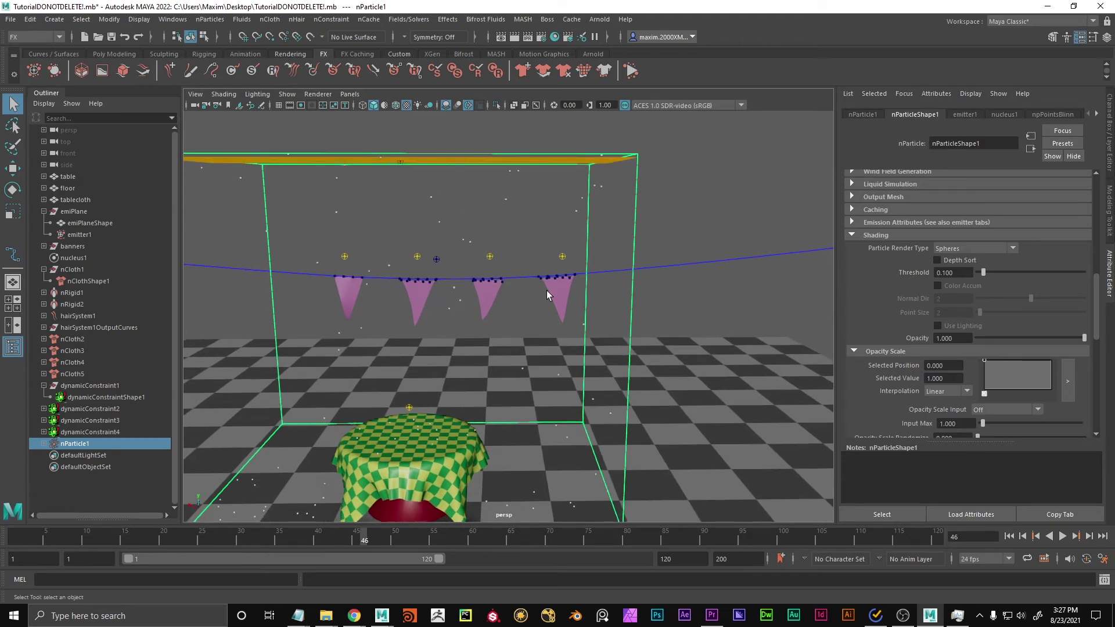
left_click(978, 248)
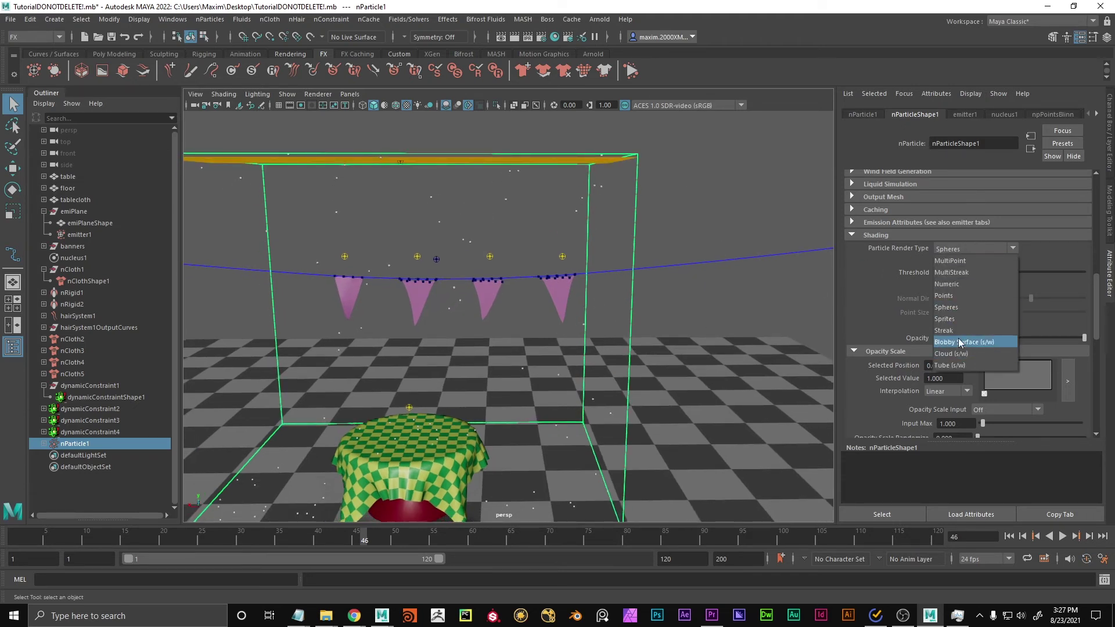
left_click(958, 321)
Examine the sprite particles around the table and banners from several angles, along with the remaining shading settings.
right_click_drag(702, 231, 603, 239, "alt")
scroll(883, 342, "down", 3)
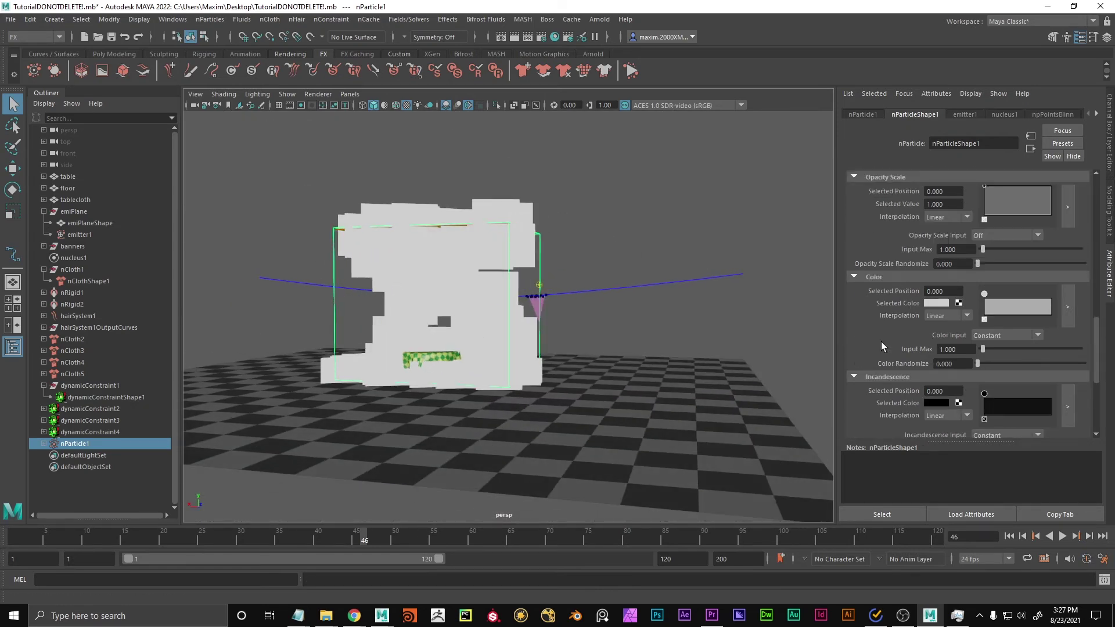
scroll(881, 342, "up", 3)
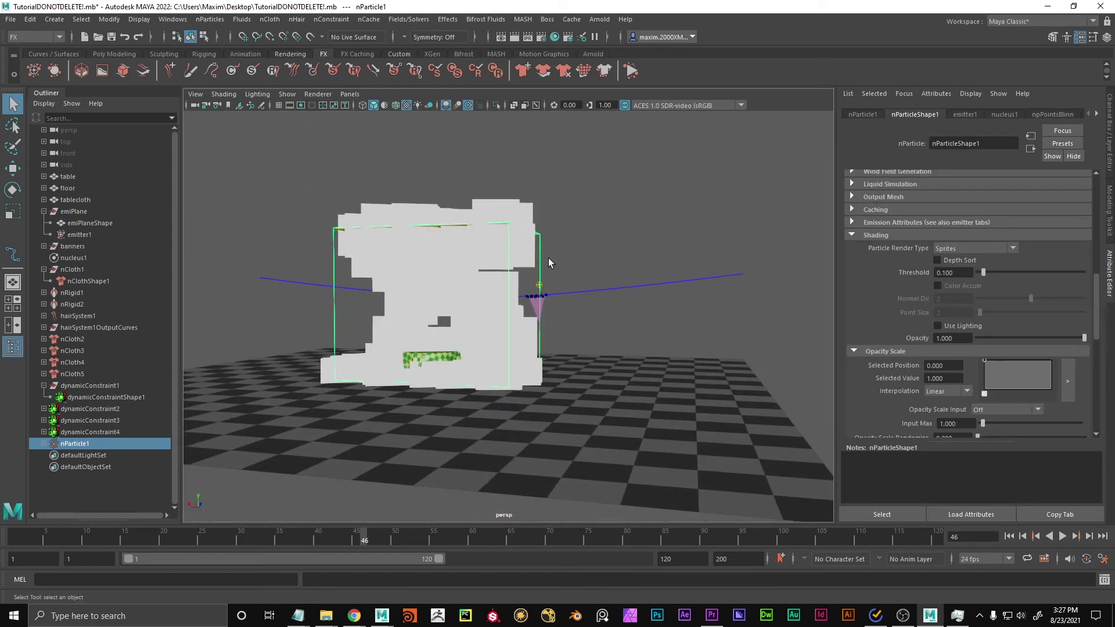
middle_click_drag(572, 231, 595, 264, "alt")
left_click_drag(595, 263, 601, 302, "alt")
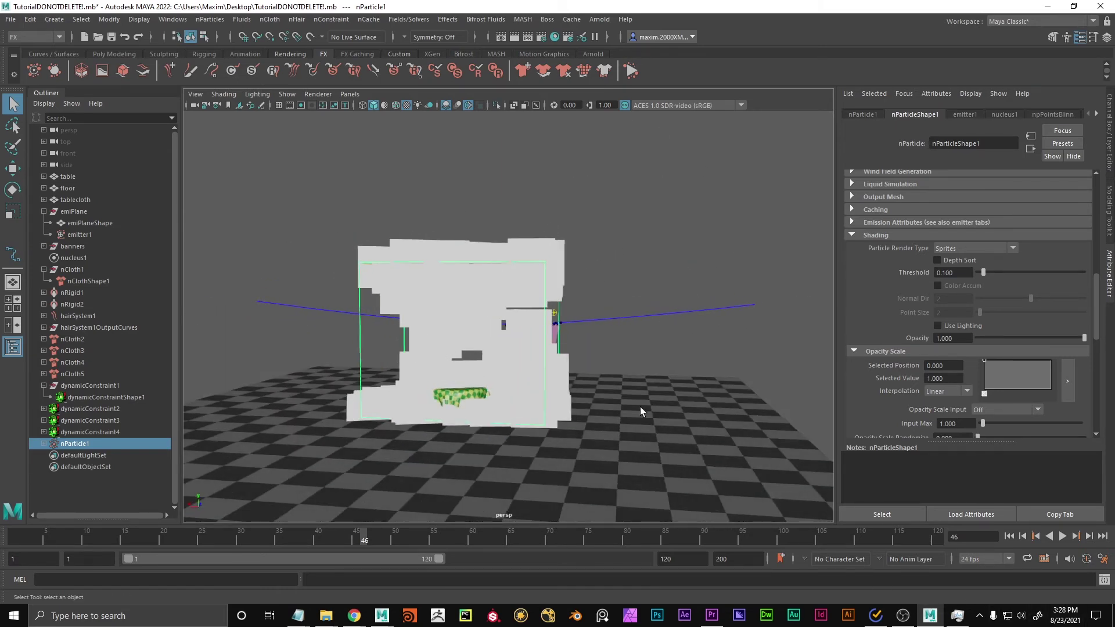
left_click_drag(627, 279, 581, 306, "alt")
right_click_drag(580, 305, 632, 323, "alt")
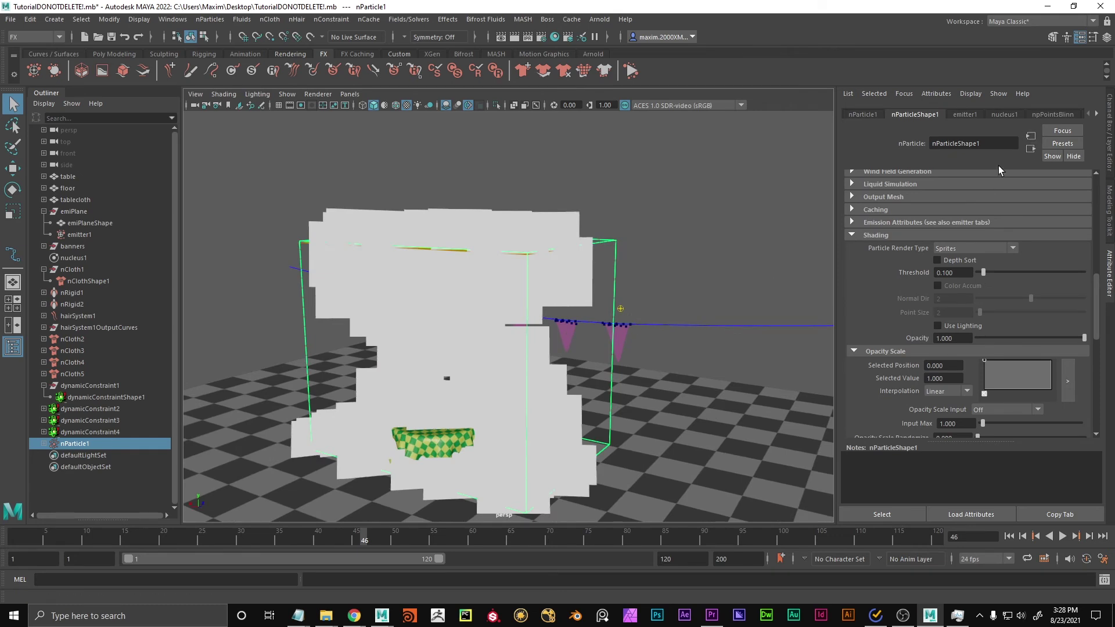
Set Sprite Scale X and Sprite Scale Y of nParticleShape1 to 0.01 in its Sprite Attributes.
middle_click_drag(677, 335, 679, 280, "alt")
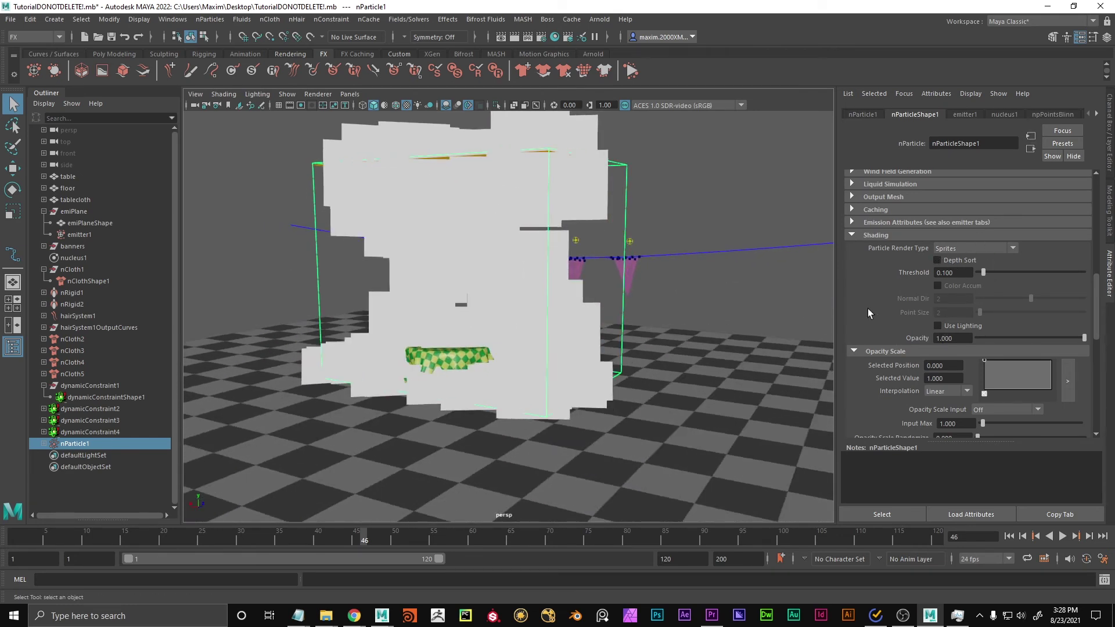
scroll(944, 251, "down", 2)
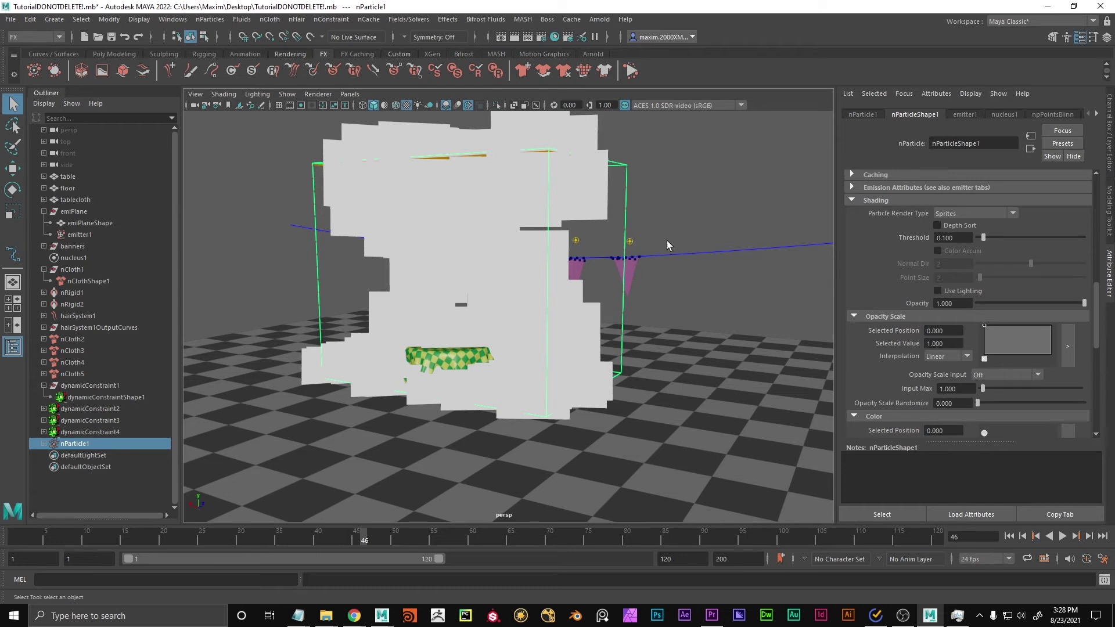
left_click_drag(667, 240, 581, 227, "alt")
scroll(851, 273, "down", 10)
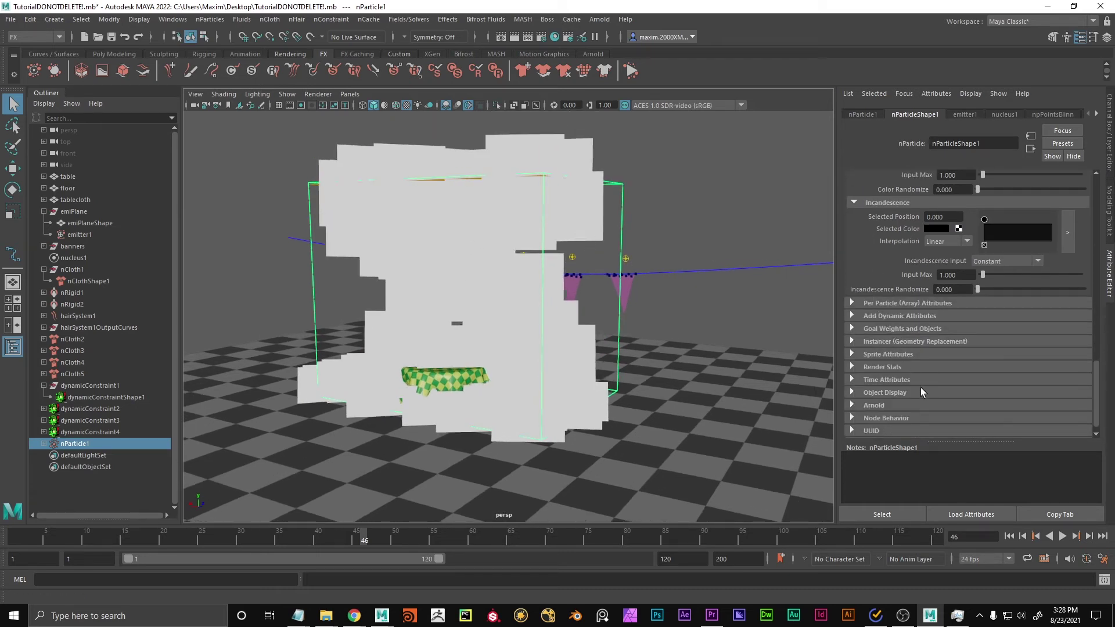
left_click(860, 354)
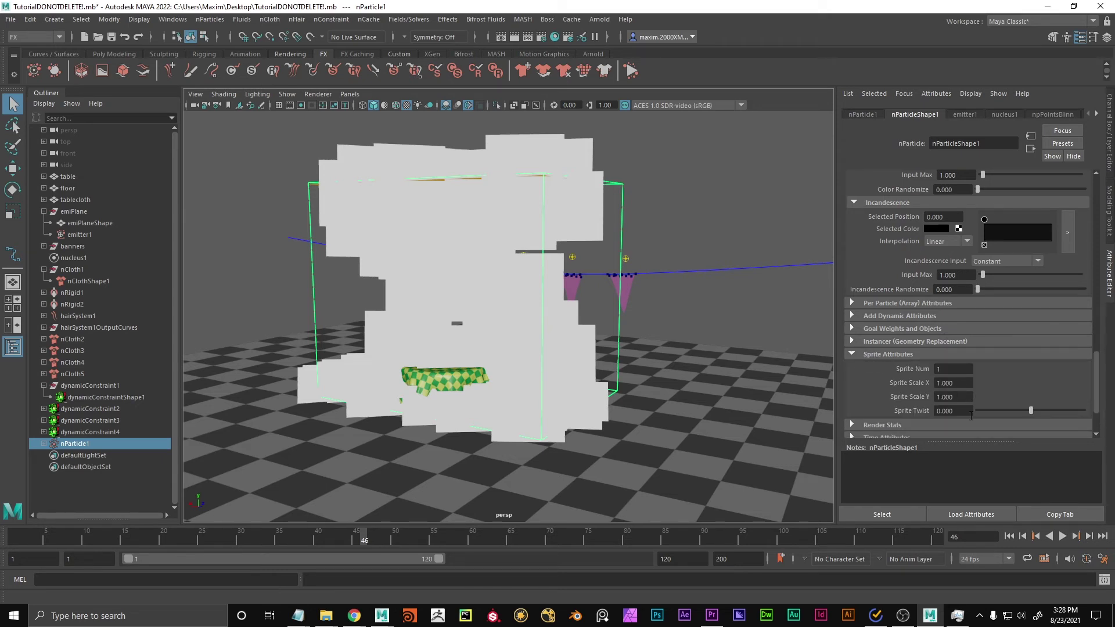
left_click(953, 384)
key("BackSpace")
key("Tab")
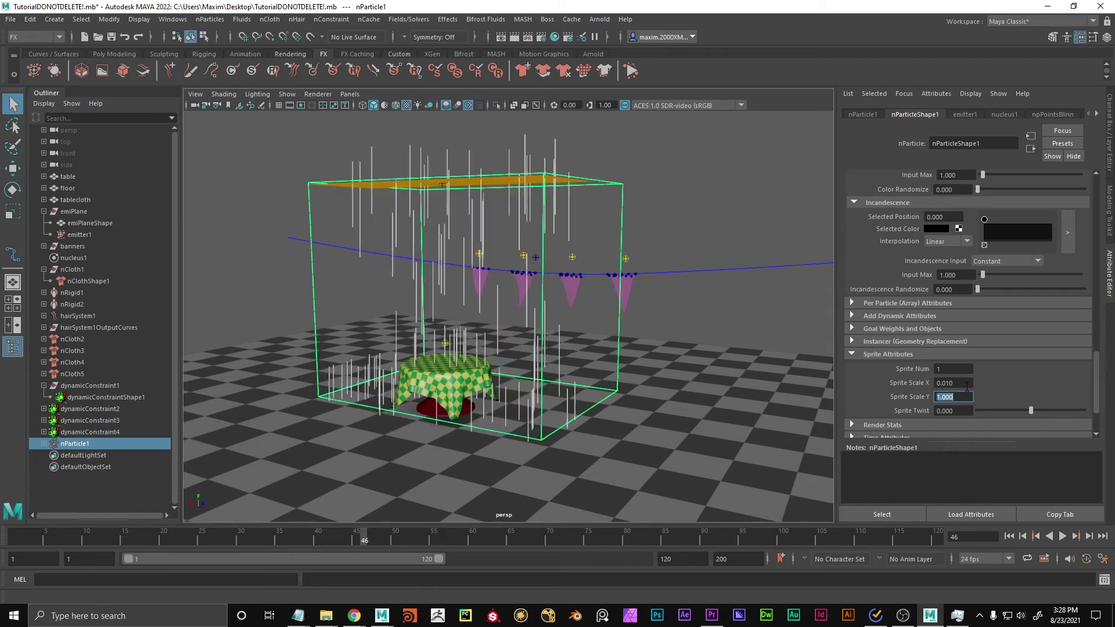
type(".01")
key("Return")
key("f")
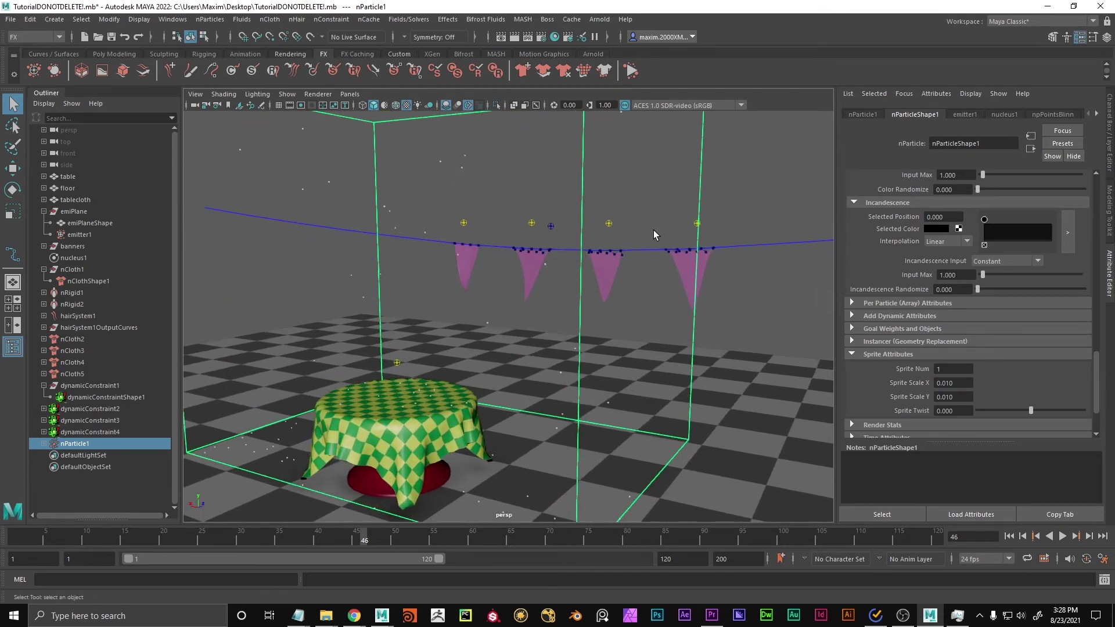
Widen the sprite particles by setting Sprite Scale X to 0.03.
left_click(966, 384)
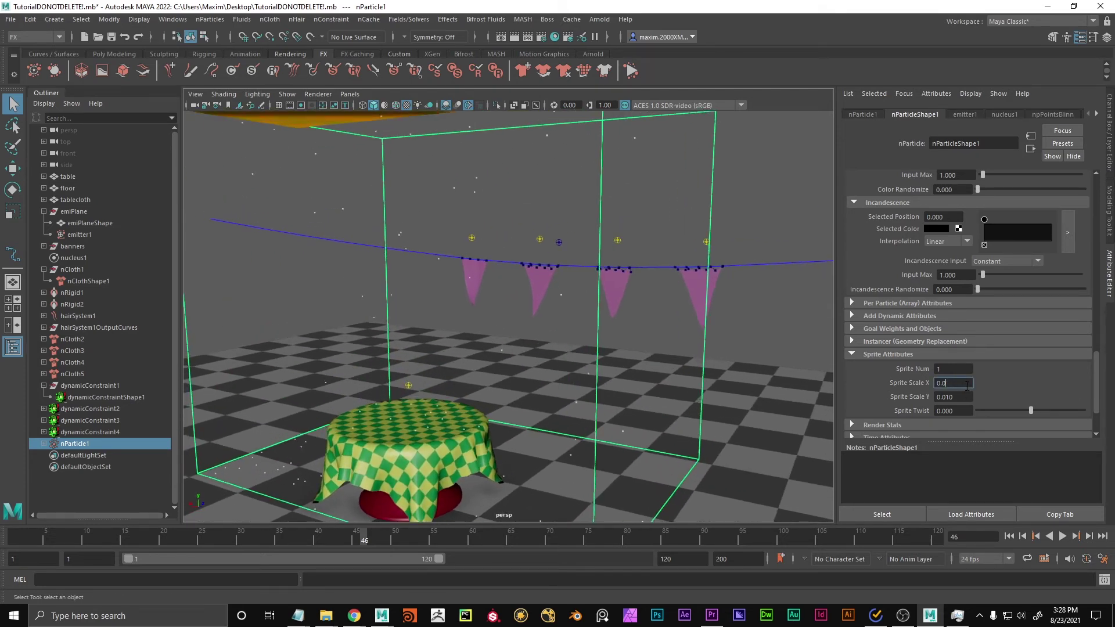
type("3")
key("Return")
Examine the resized sprite particles around the banners, table and emitter plane from several angles and distances.
left_click_drag(537, 277, 573, 307, "alt")
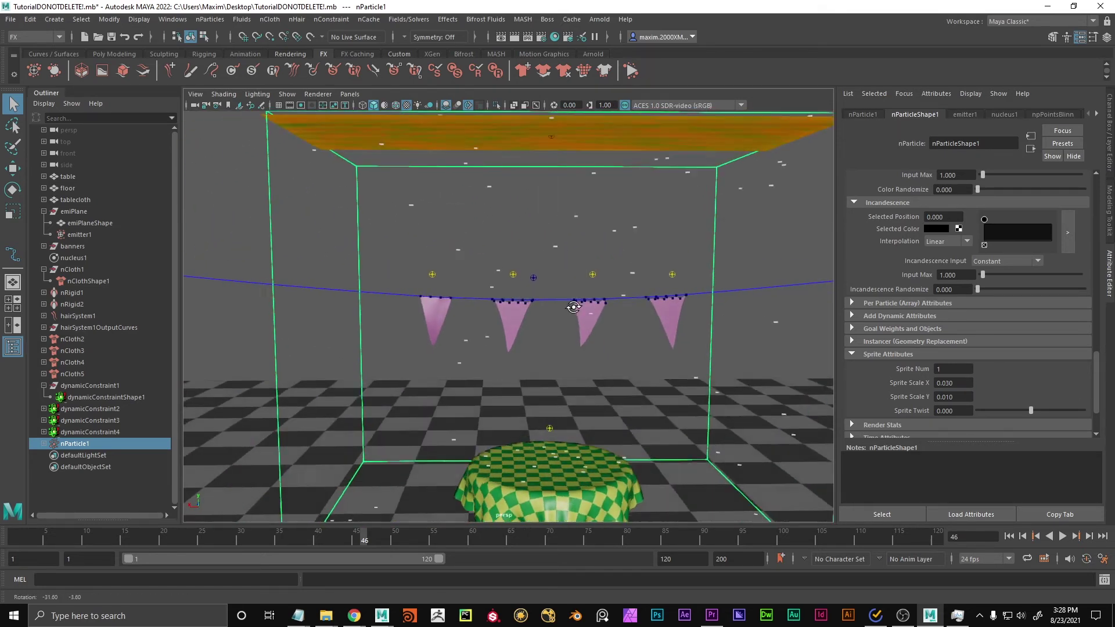
scroll(576, 326, "down", 3)
middle_click_drag(578, 331, 575, 291, "alt")
left_click_drag(575, 291, 566, 323, "alt")
right_click_drag(566, 323, 689, 320, "alt")
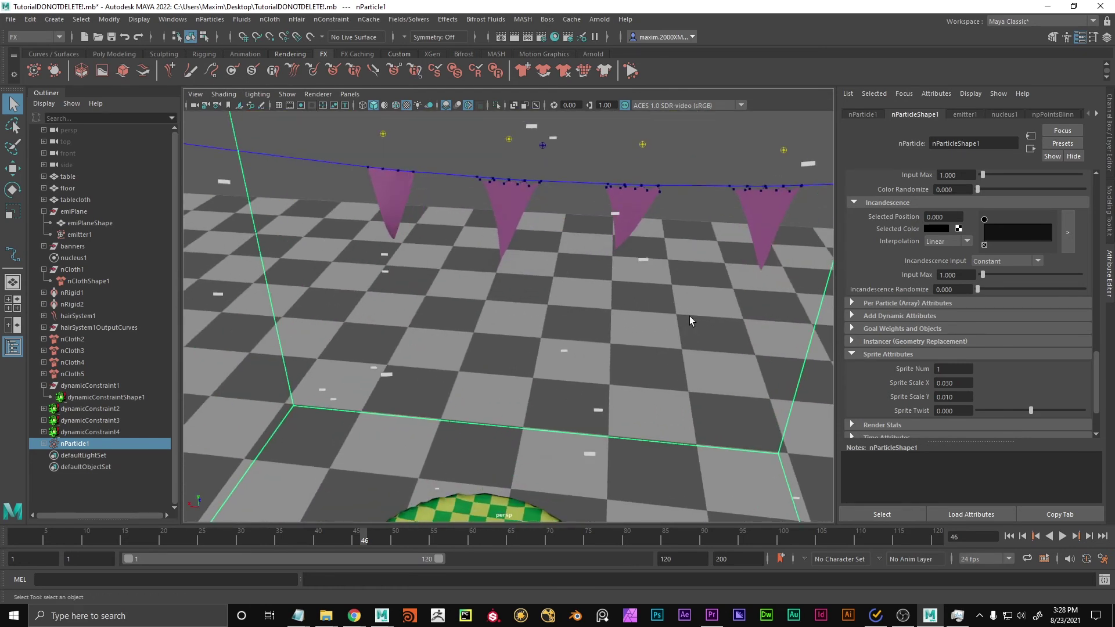
middle_click_drag(635, 319, 595, 383, "alt")
right_click_drag(595, 383, 550, 364, "alt")
left_click_drag(550, 363, 571, 340, "alt")
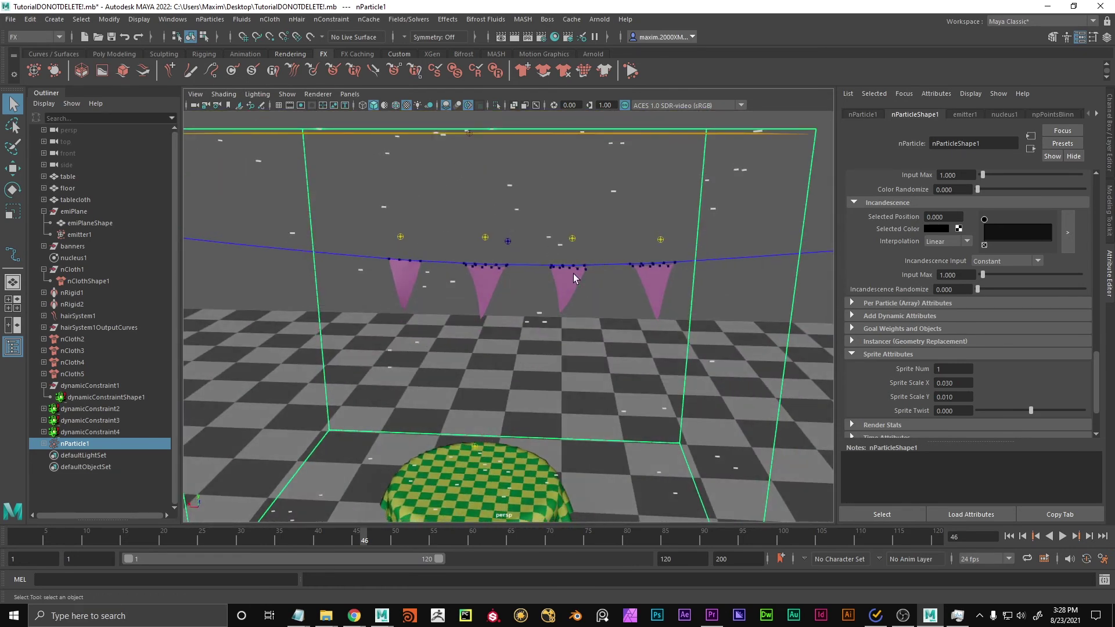
left_click_drag(530, 198, 636, 227, "alt")
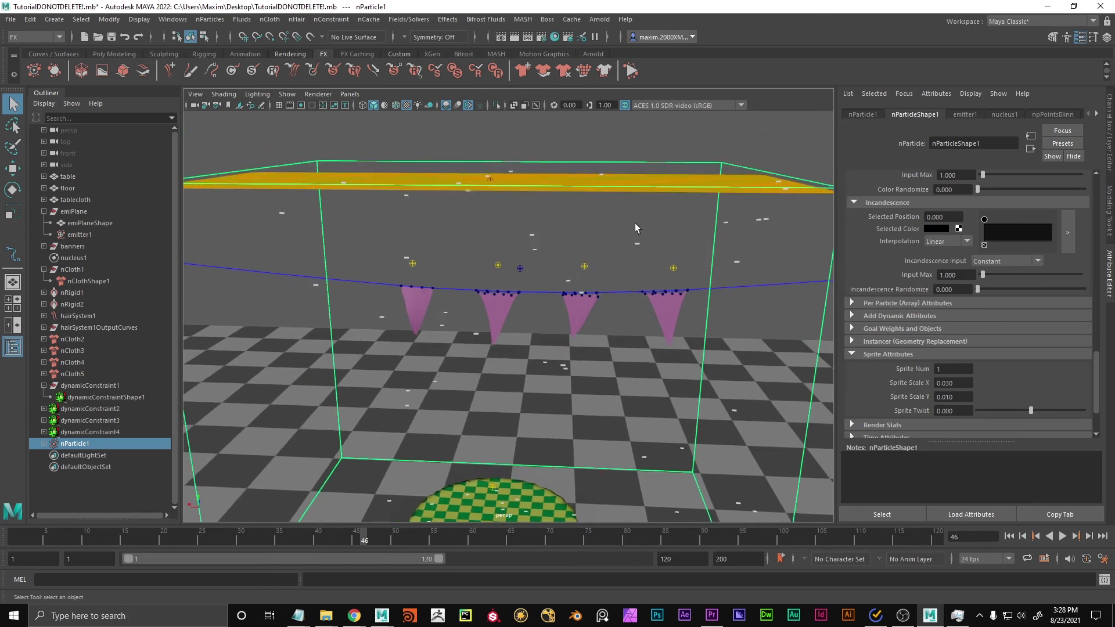
right_click_drag(635, 227, 572, 244, "alt")
left_click_drag(572, 244, 667, 279, "alt")
right_click_drag(667, 279, 605, 254, "alt")
middle_click_drag(605, 254, 606, 251, "alt")
right_click_drag(513, 259, 635, 254, "alt")
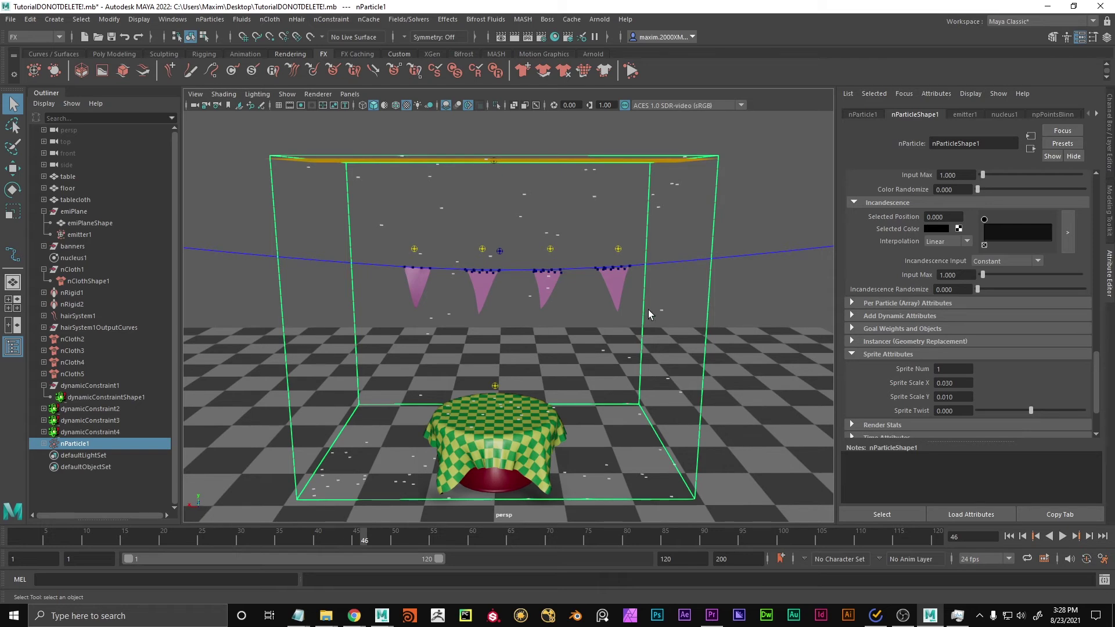
left_click_drag(651, 314, 536, 287, "alt")
scroll(635, 321, "up", 2)
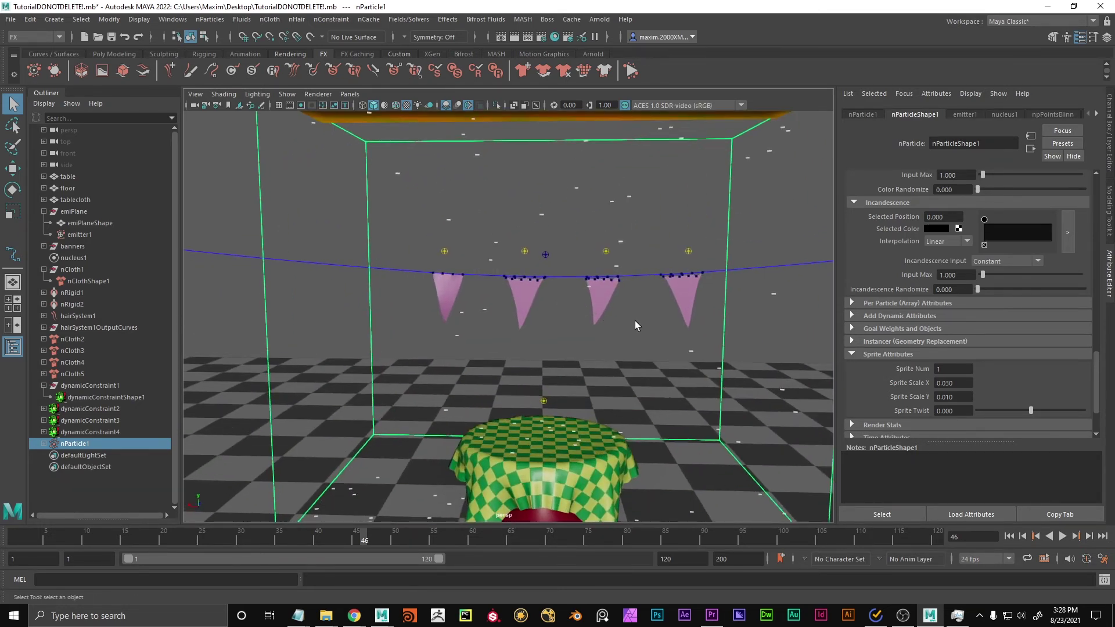
middle_click_drag(626, 275, 578, 229, "alt")
left_click_drag(598, 238, 608, 304, "alt")
right_click_drag(667, 267, 524, 292, "alt")
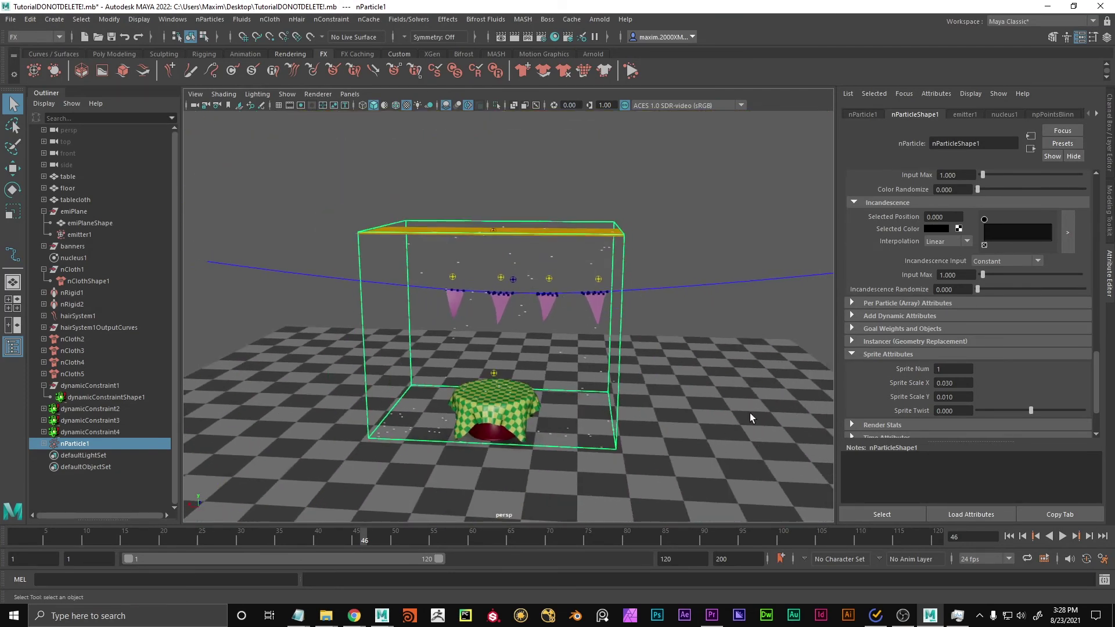
Replay the simulation from frame 1 to check the falling sprite particles, and stop playback.
left_click(1009, 536)
scroll(410, 367, "up", 3)
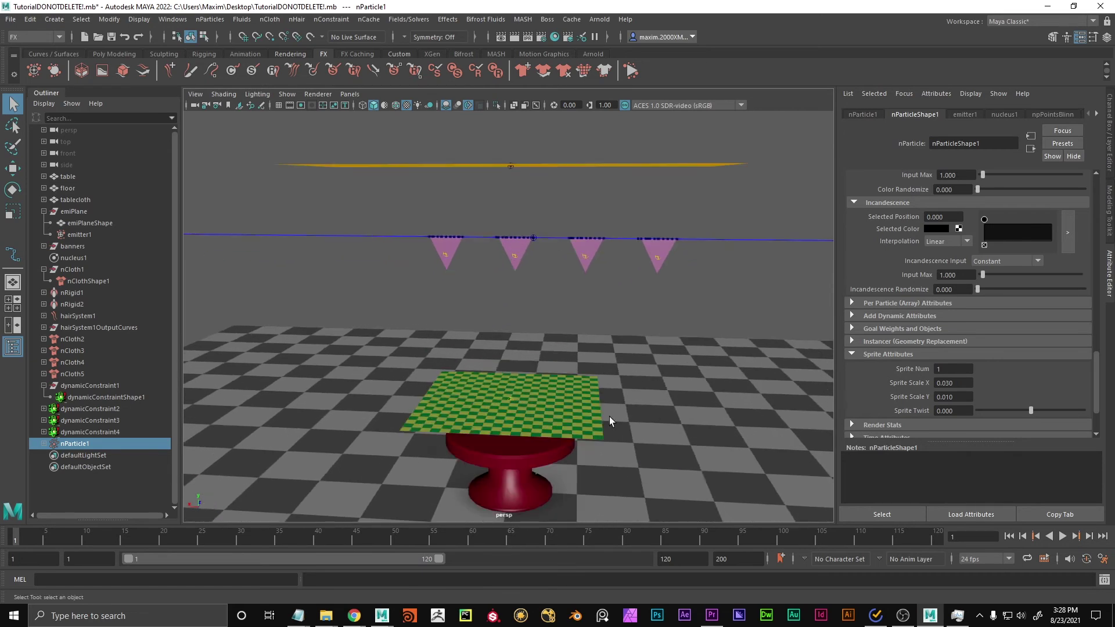
left_click(1063, 536)
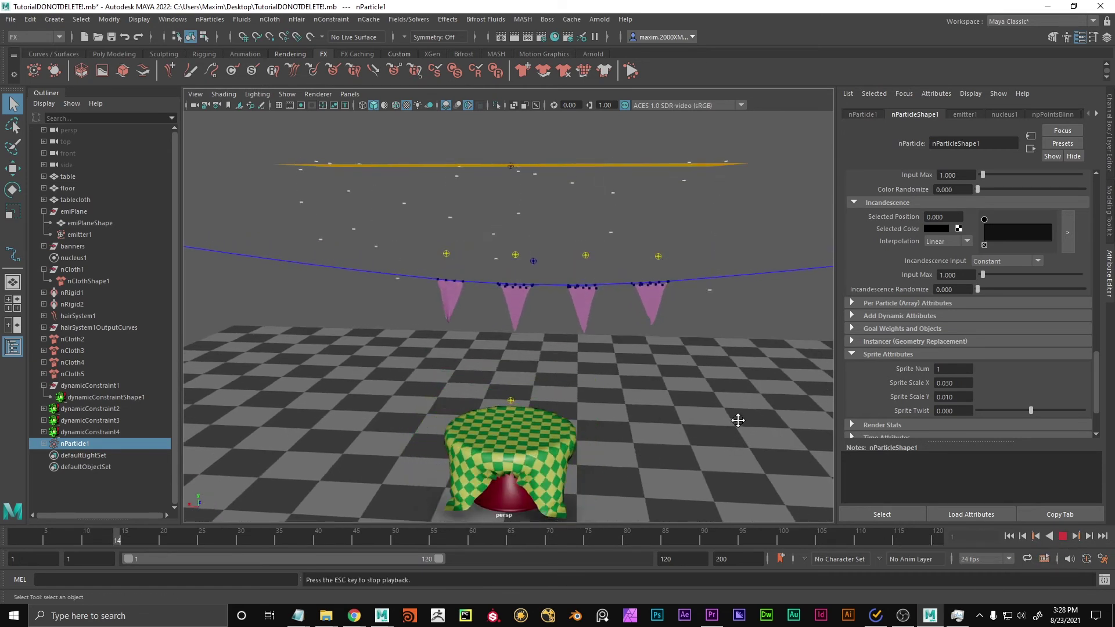
scroll(736, 418, "down", 3)
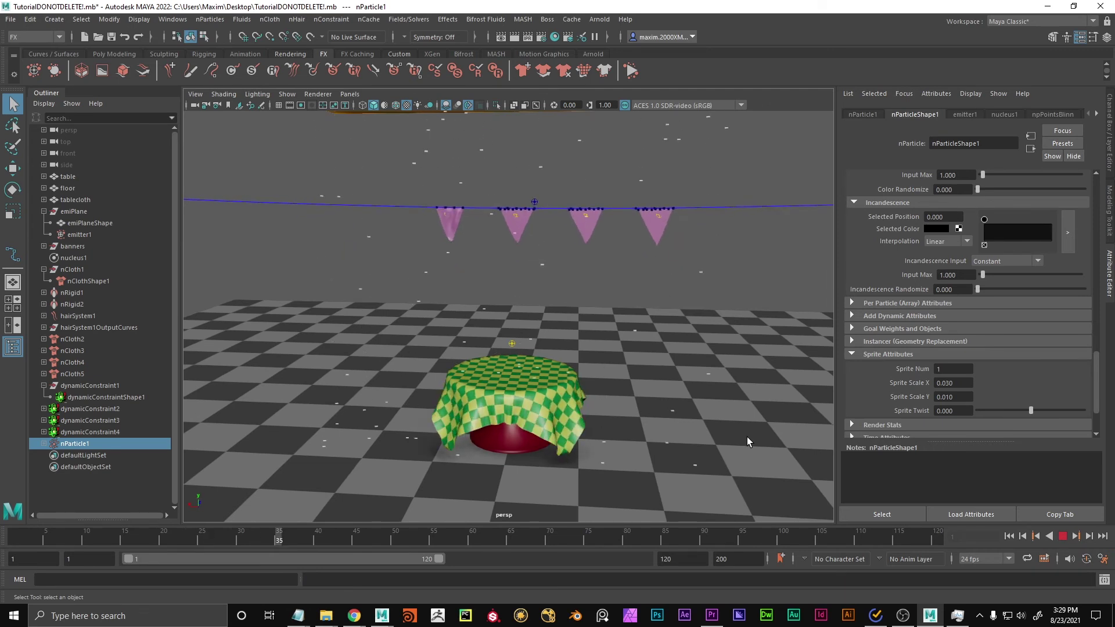
left_click(1063, 536)
Collapse the Collisions settings of nParticleShape1 and set its Mass to 100 in Dynamic Properties.
scroll(862, 327, "up", 10)
scroll(861, 326, "up", 1)
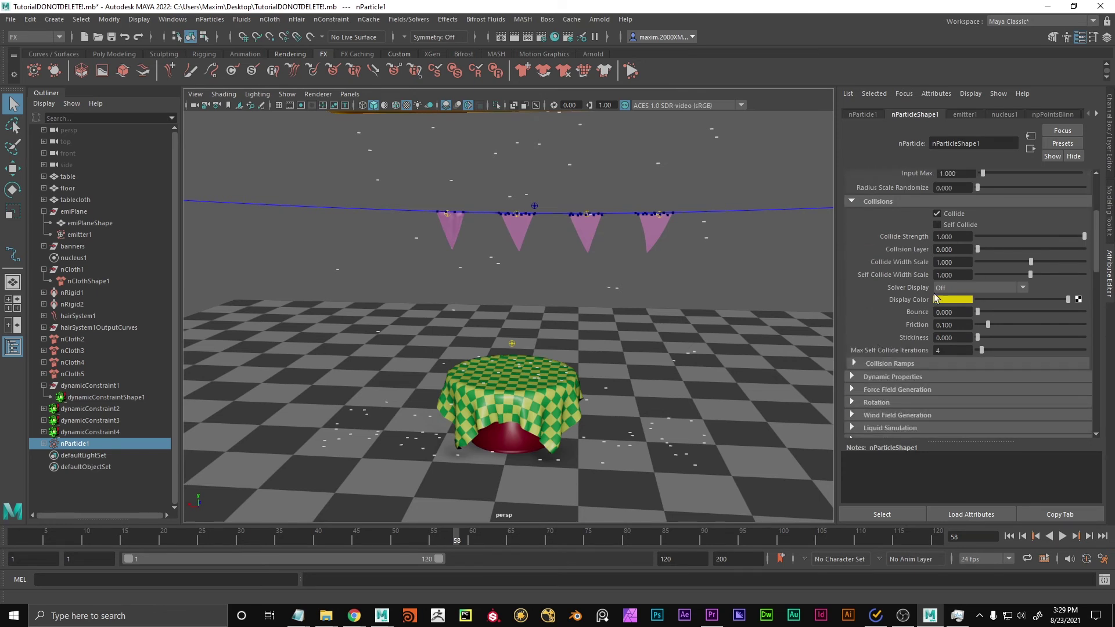
scroll(898, 345, "up", 1)
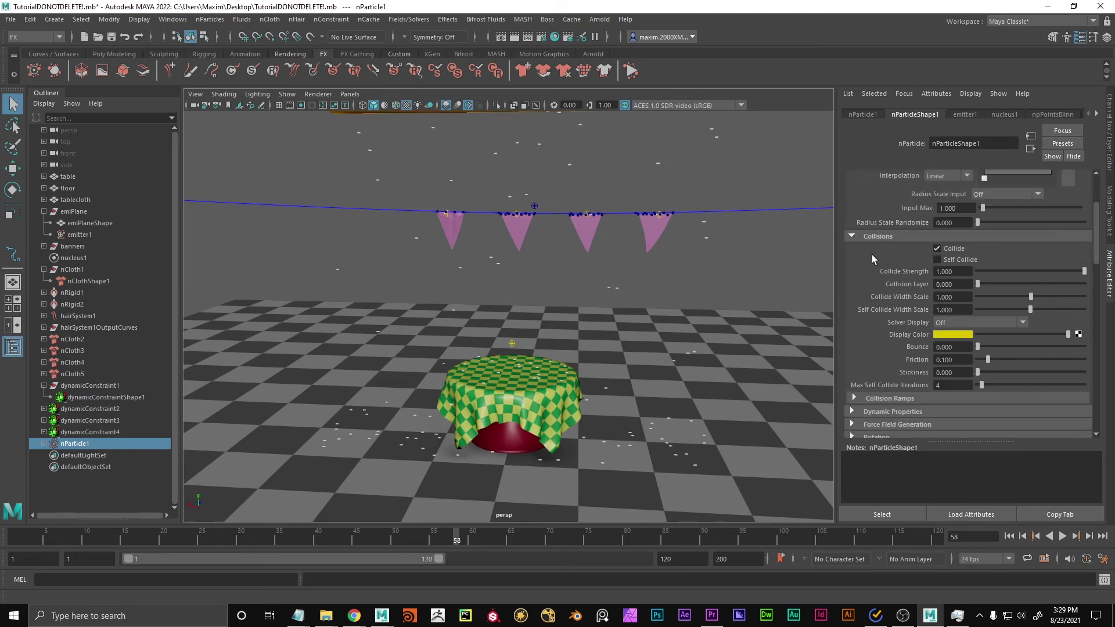
left_click(848, 234)
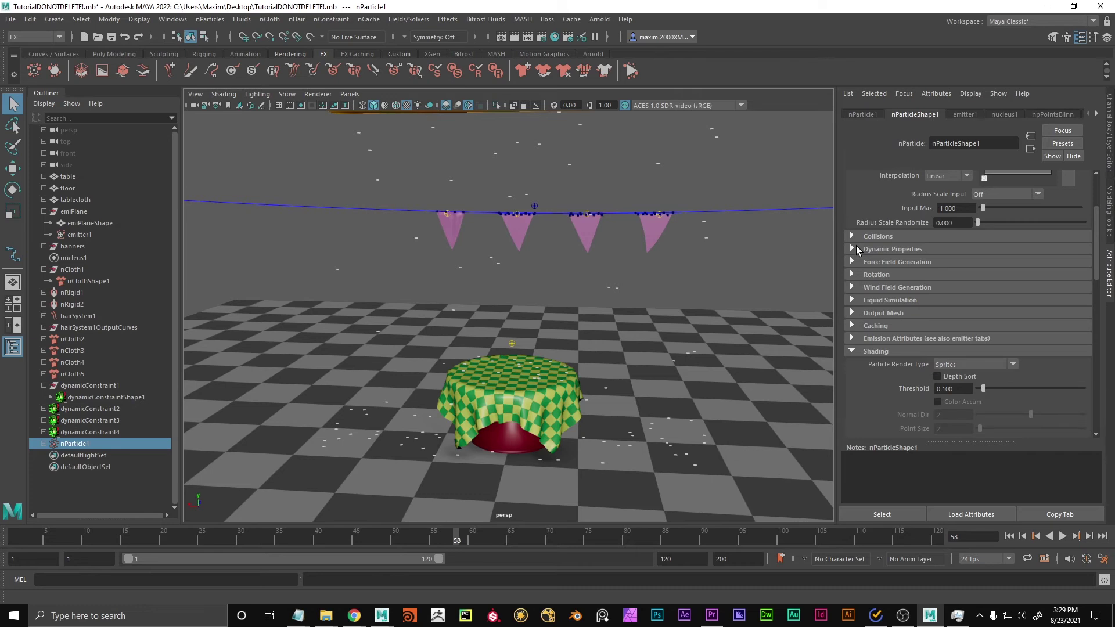
left_click(859, 249)
left_click(963, 372)
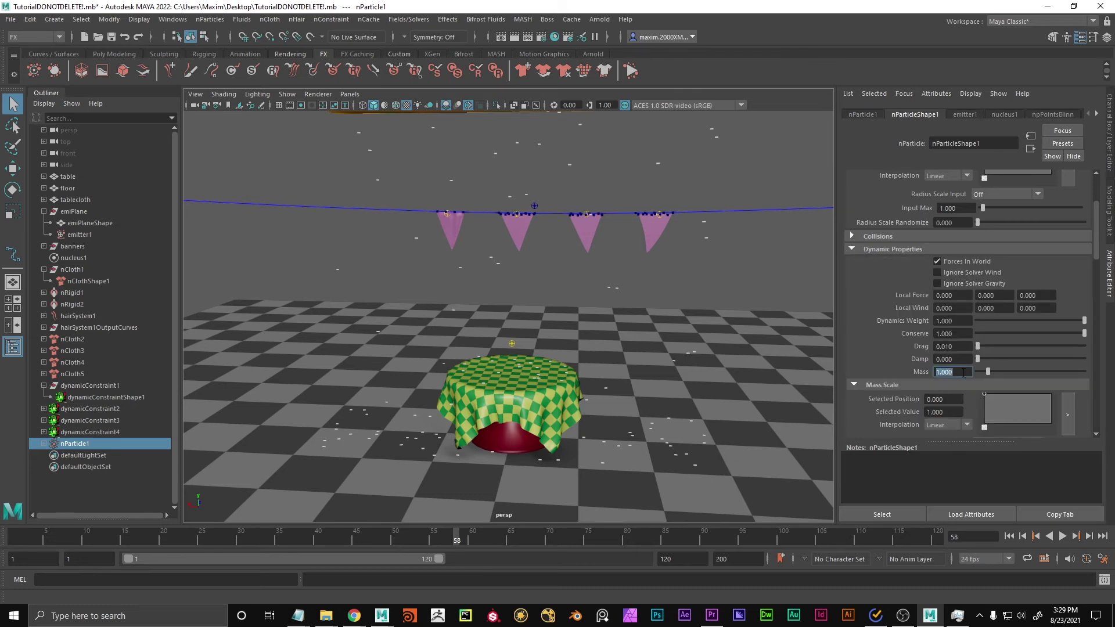
type("100")
key("Return")
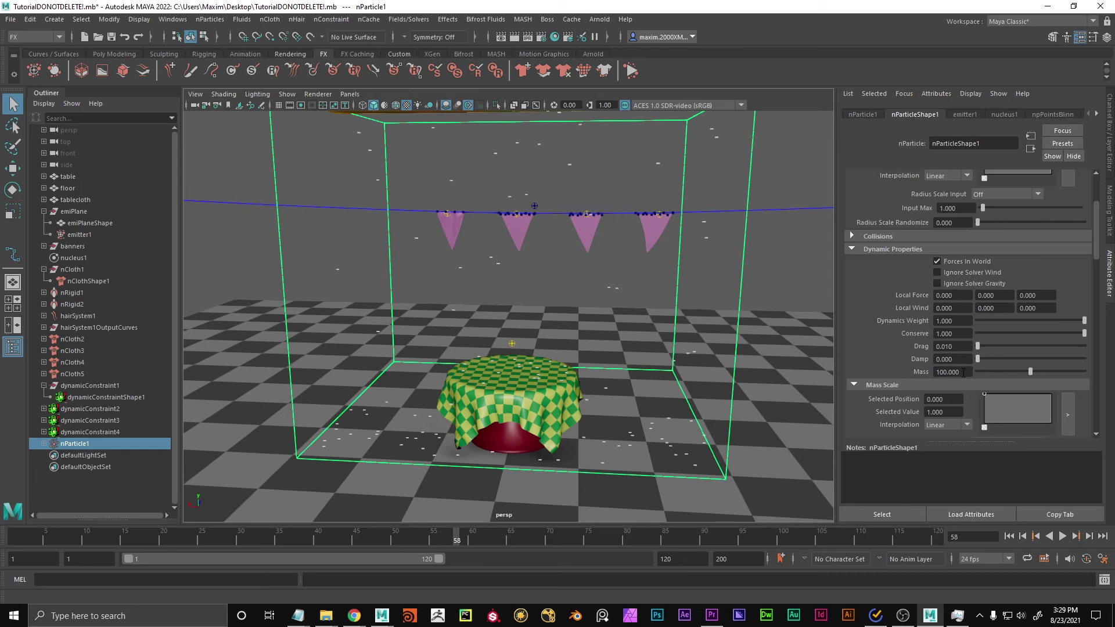
Replay the simulation from frame 1 and inspect up close how the heavy particles land on the tablecloth.
left_click(1009, 536)
left_click(1064, 535)
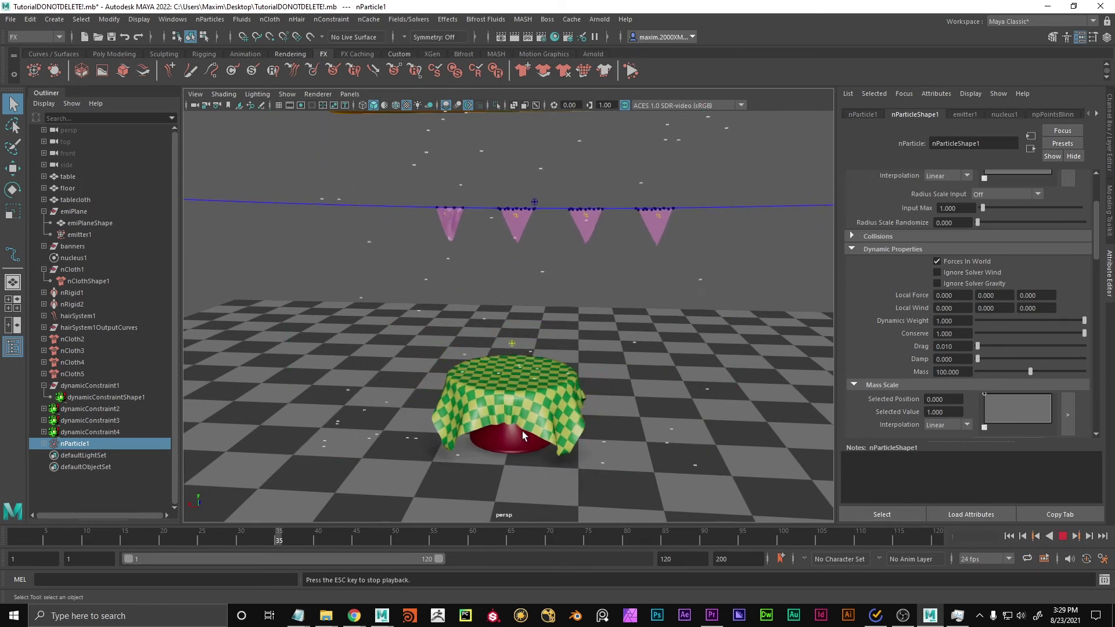
right_click_drag(521, 431, 828, 456, "alt")
middle_click_drag(553, 436, 525, 220, "alt")
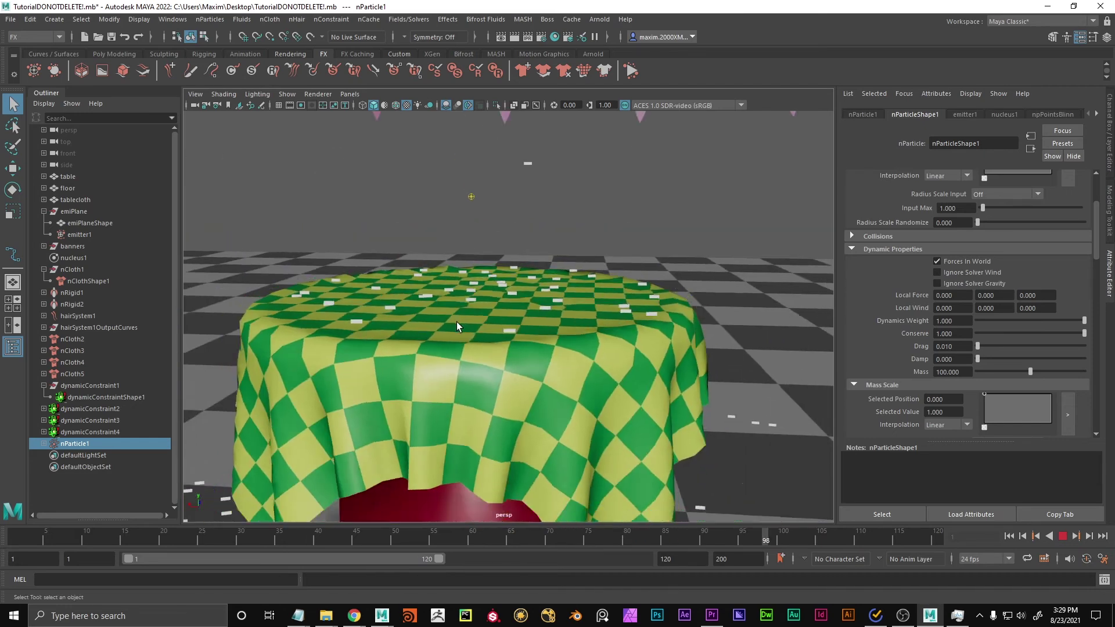
right_click_drag(456, 322, 528, 409, "alt")
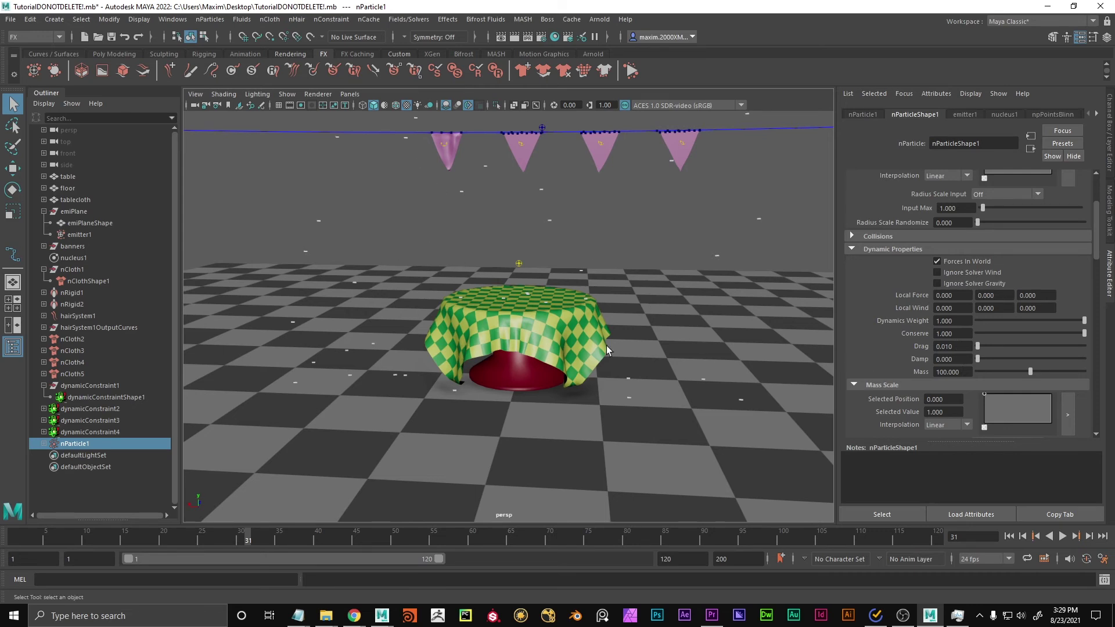
Inspect the draped tablecloth at the paused frame, select it to view its nCloth attributes, and clear the selection.
middle_click_drag(619, 223, 620, 254, "alt")
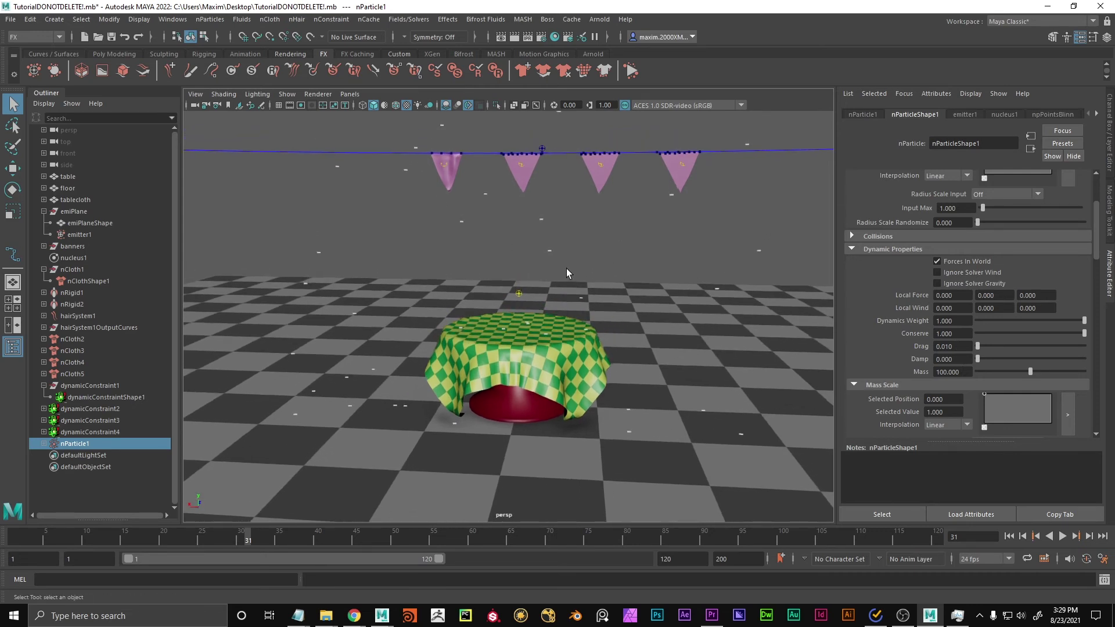
right_click_drag(567, 268, 675, 269, "alt")
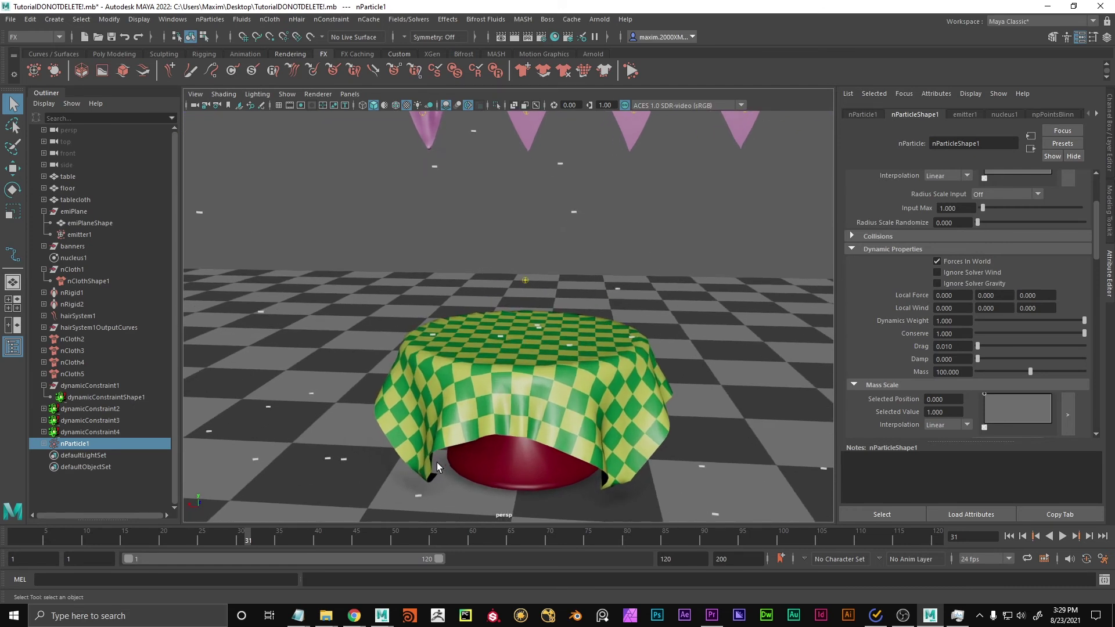
left_click(457, 391)
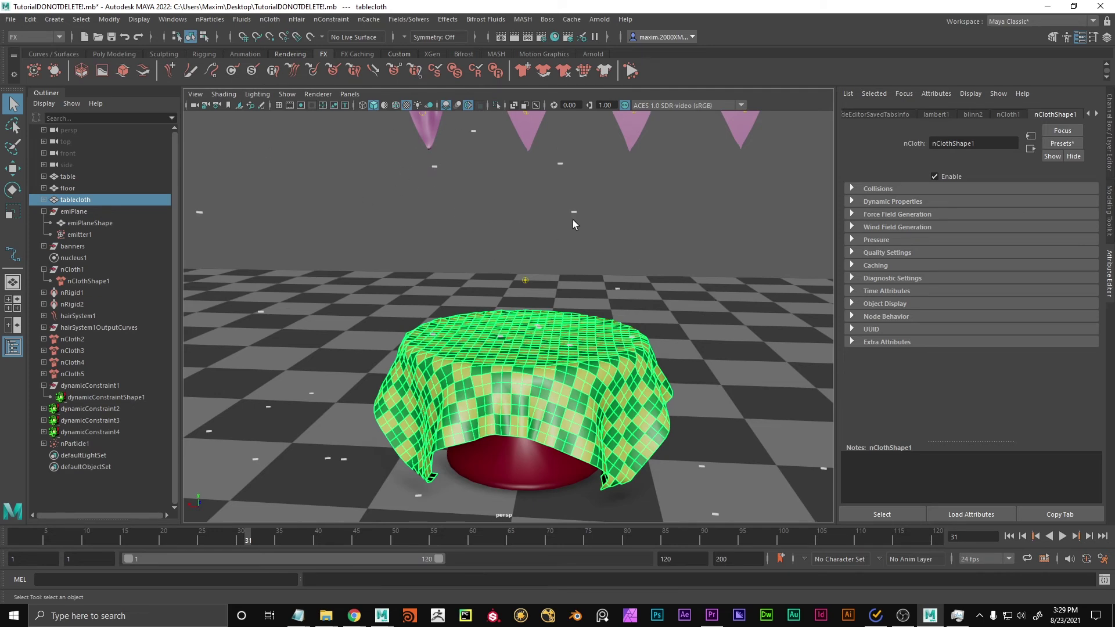
middle_click_drag(374, 216, 416, 243, "alt")
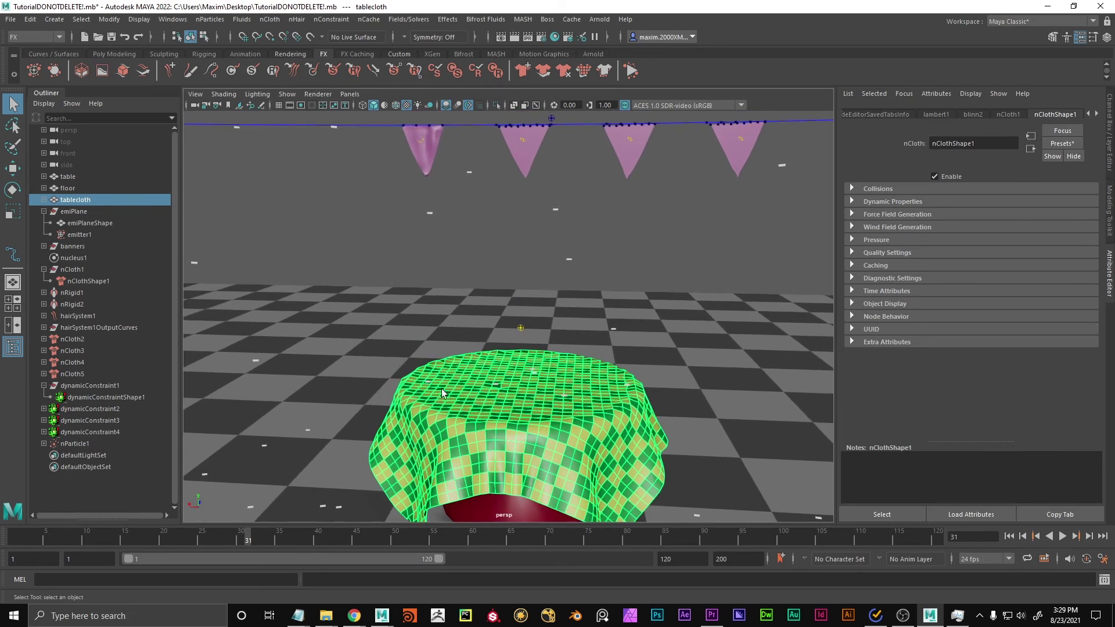
middle_click_drag(552, 323, 519, 254, "alt")
left_click(599, 200)
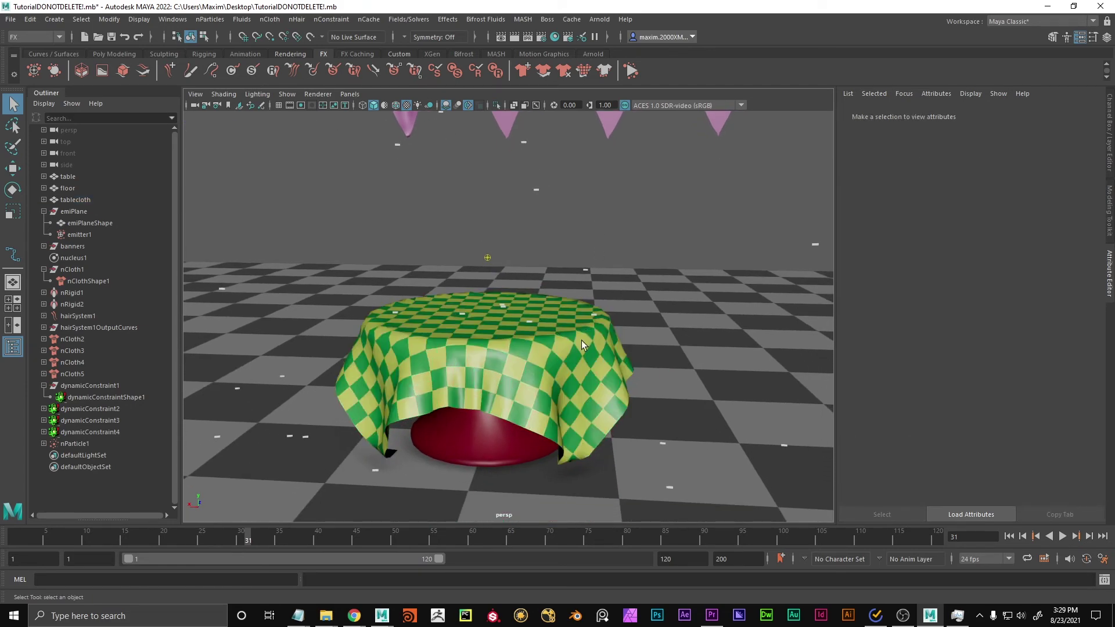
Return to frame 1, select nParticle1 and set its Mass to 0.05.
left_click(1010, 536)
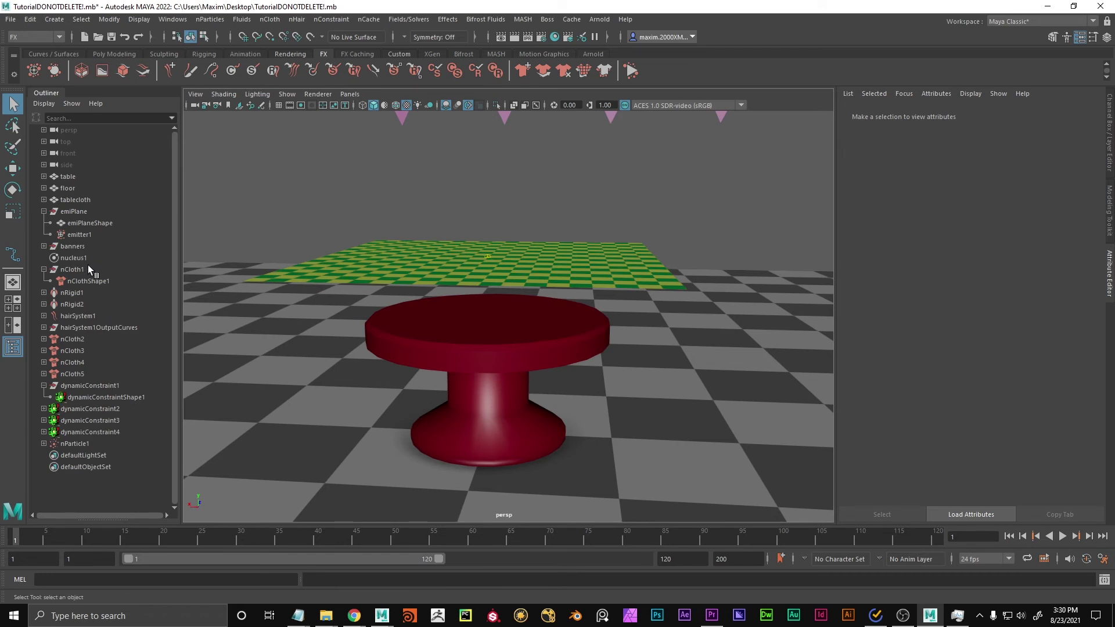
left_click(83, 441)
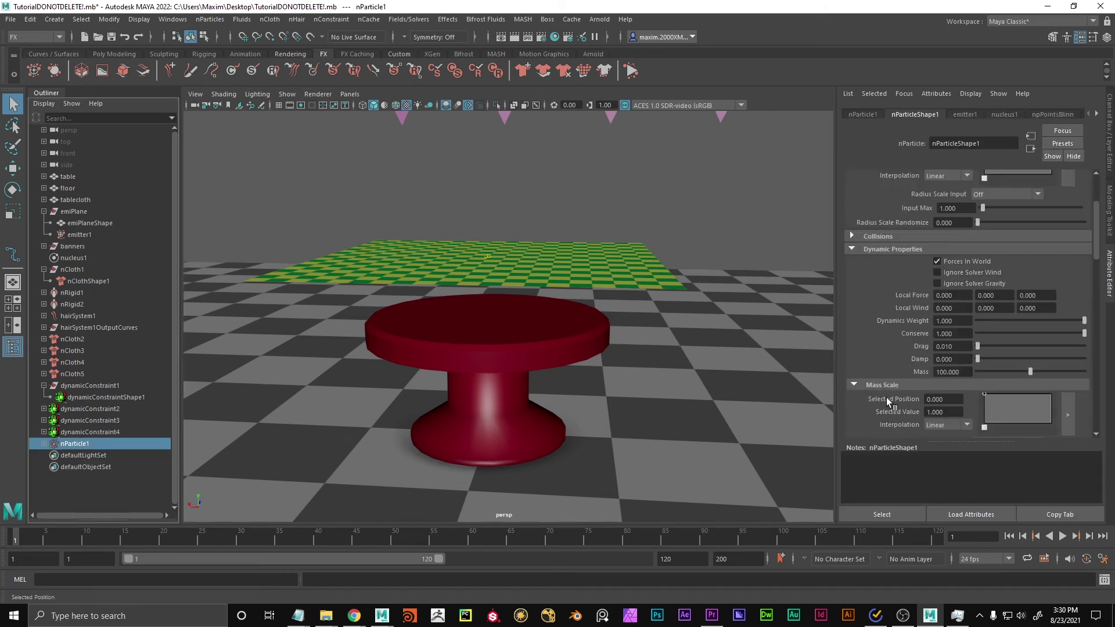
double_click(967, 372)
type(".05")
key("Return")
Play the simulation and watch how the lighter particles fall on the banners and tablecloth.
middle_click_drag(675, 214, 678, 240, "alt")
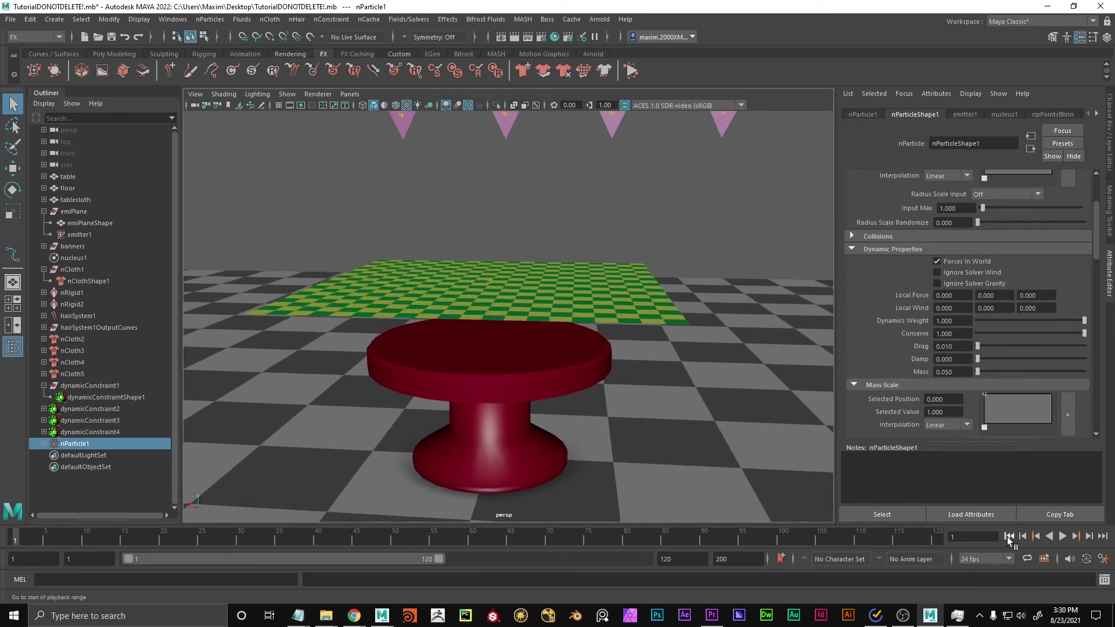
left_click(1064, 538)
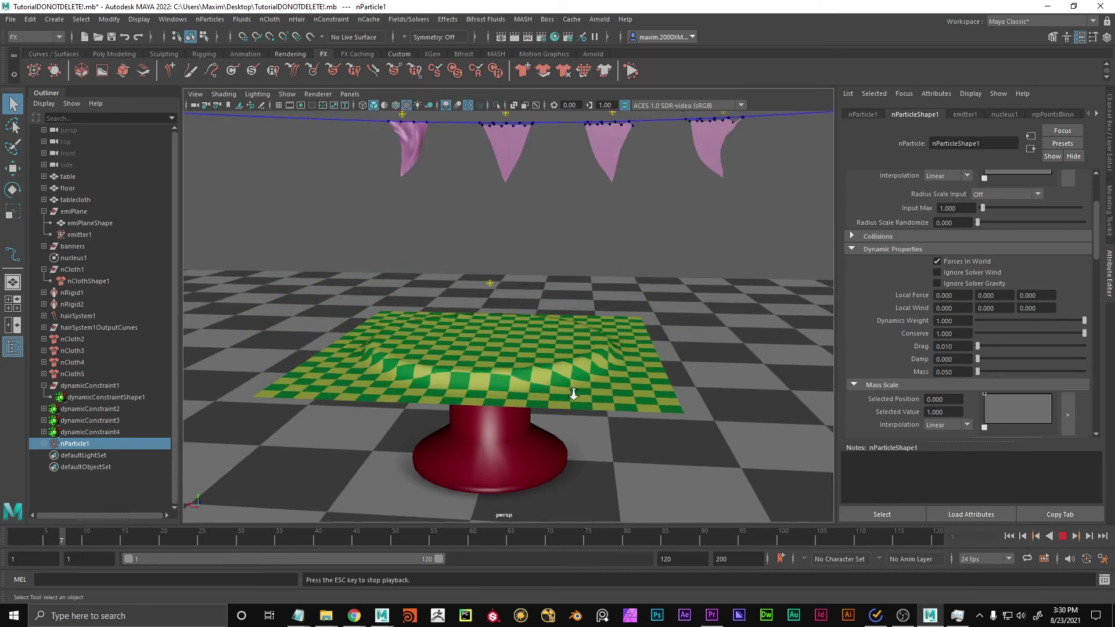
right_click_drag(523, 383, 456, 394, "alt")
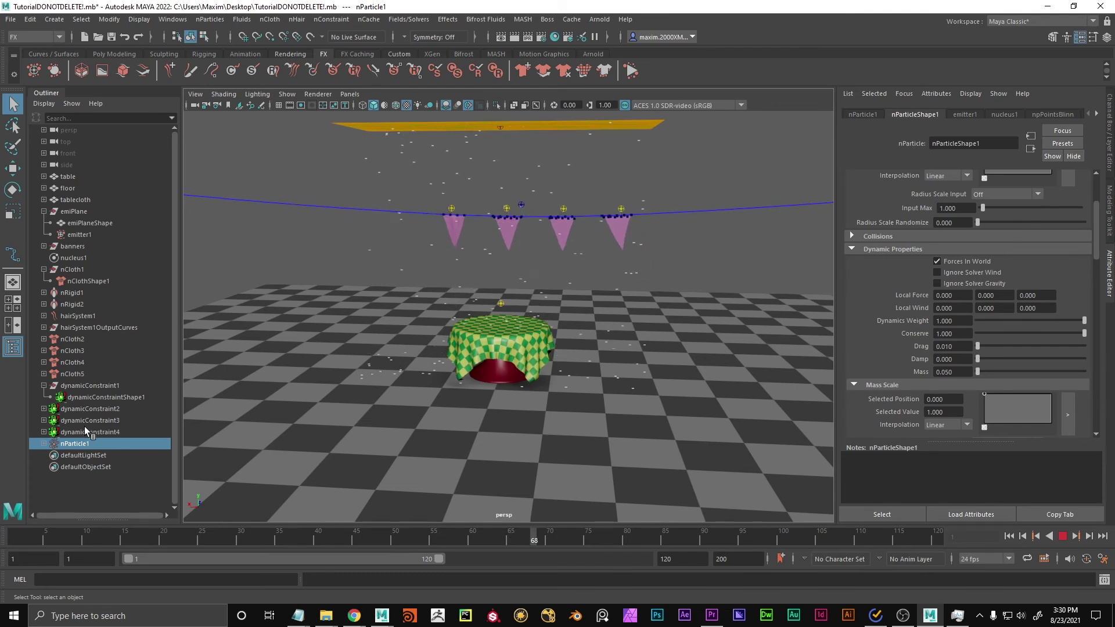
Stop playback and look through the attributes of the emitter, particle, tablecloth, nCloth and hair system nodes, finishing with nucleus1 selected.
left_click(1063, 536)
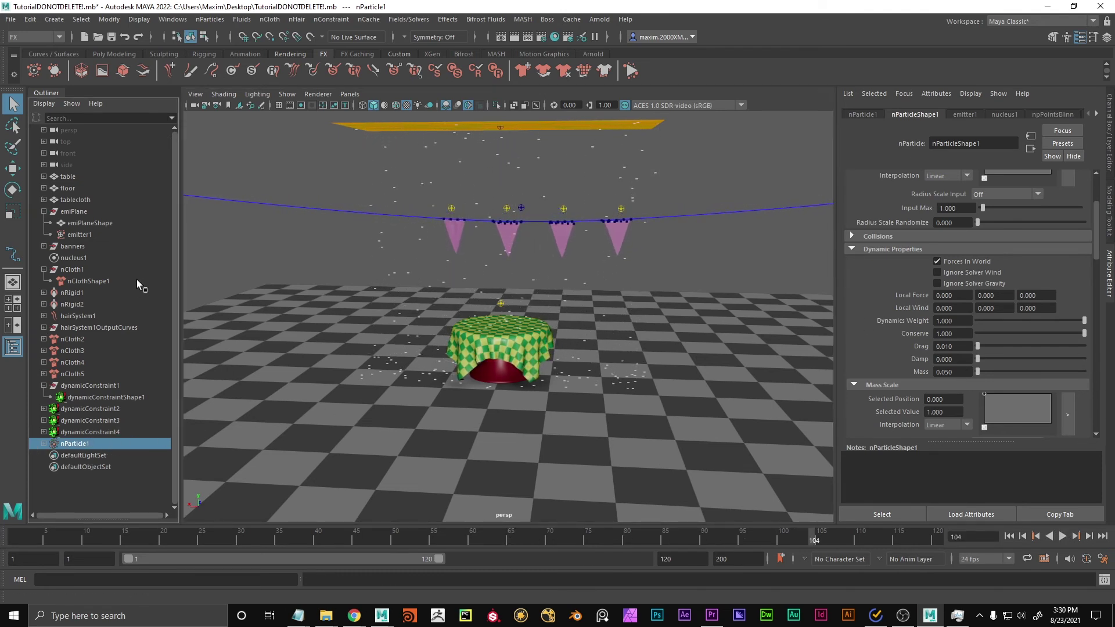
left_click(101, 257)
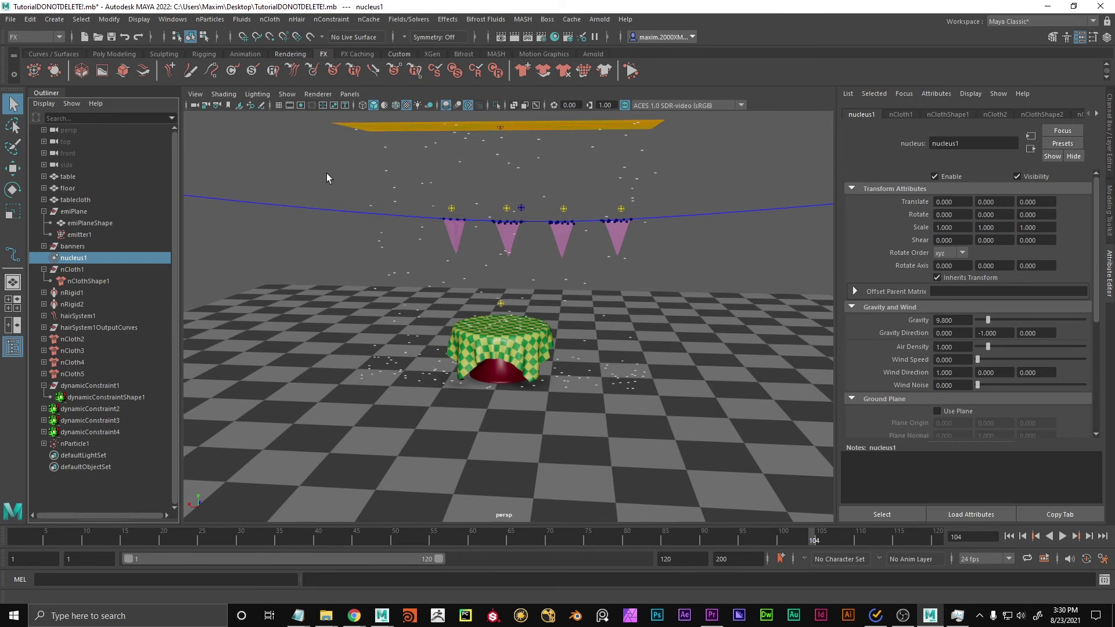
left_click(80, 236)
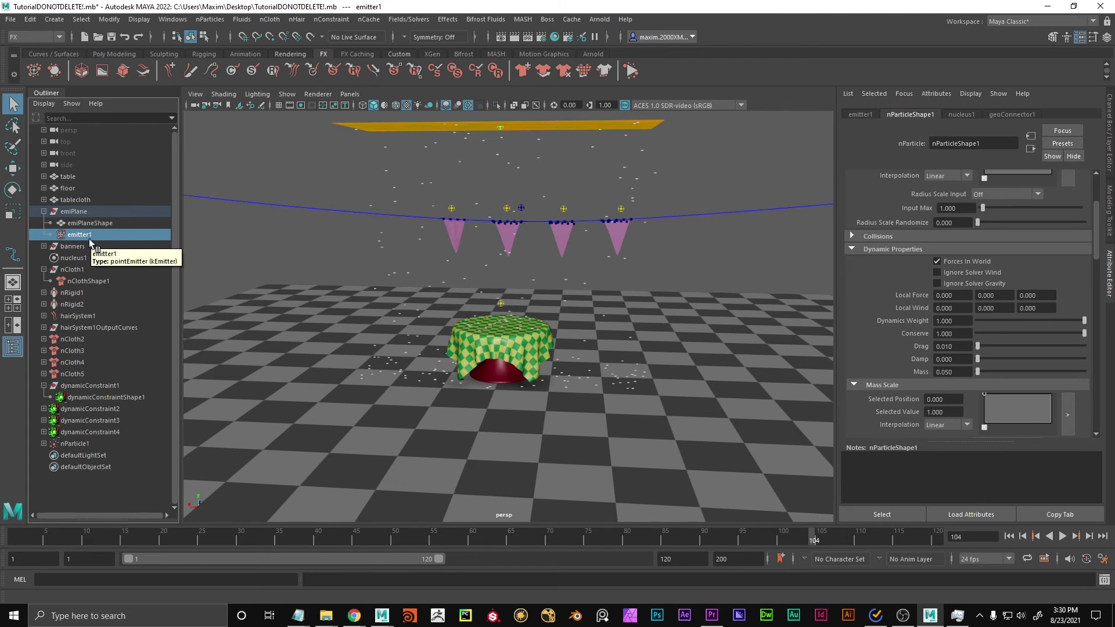
left_click(78, 444)
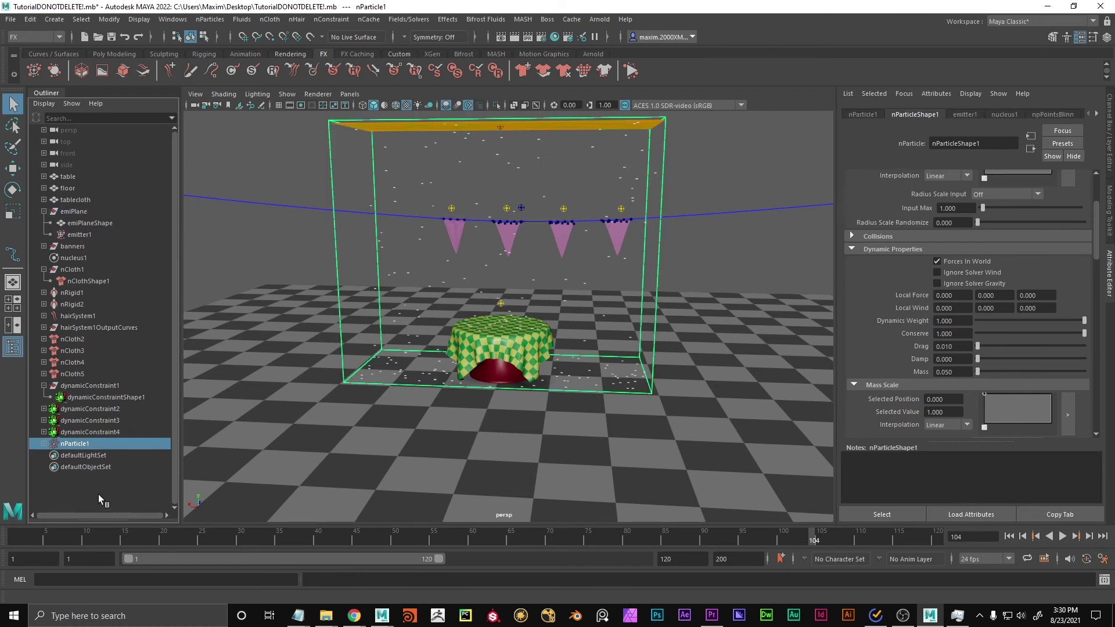
left_click(72, 258)
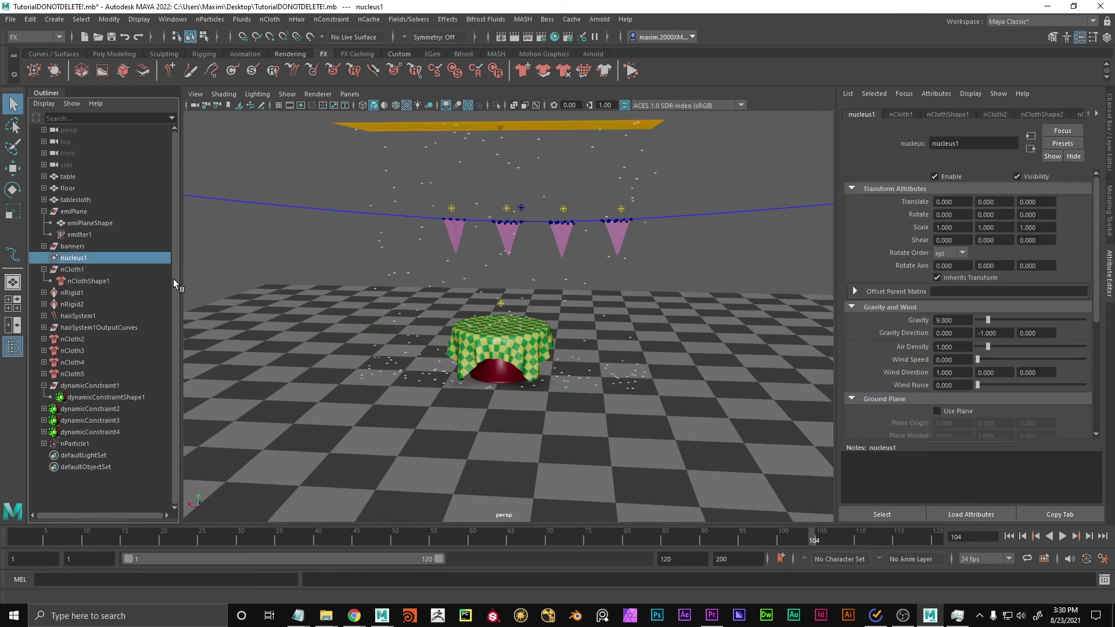
left_click(486, 326)
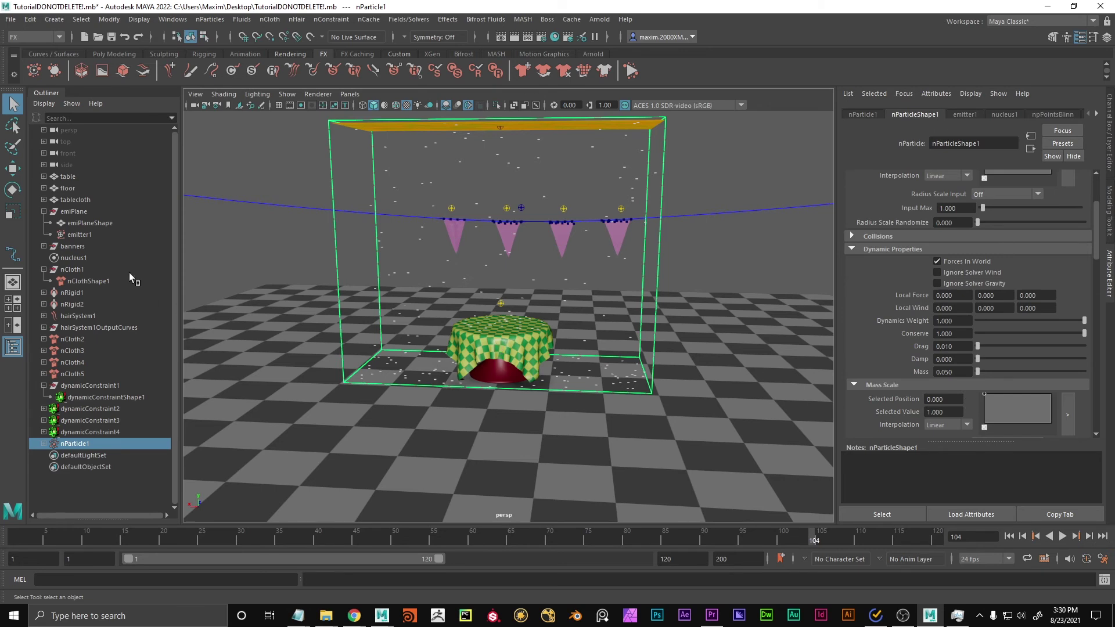
left_click(478, 346)
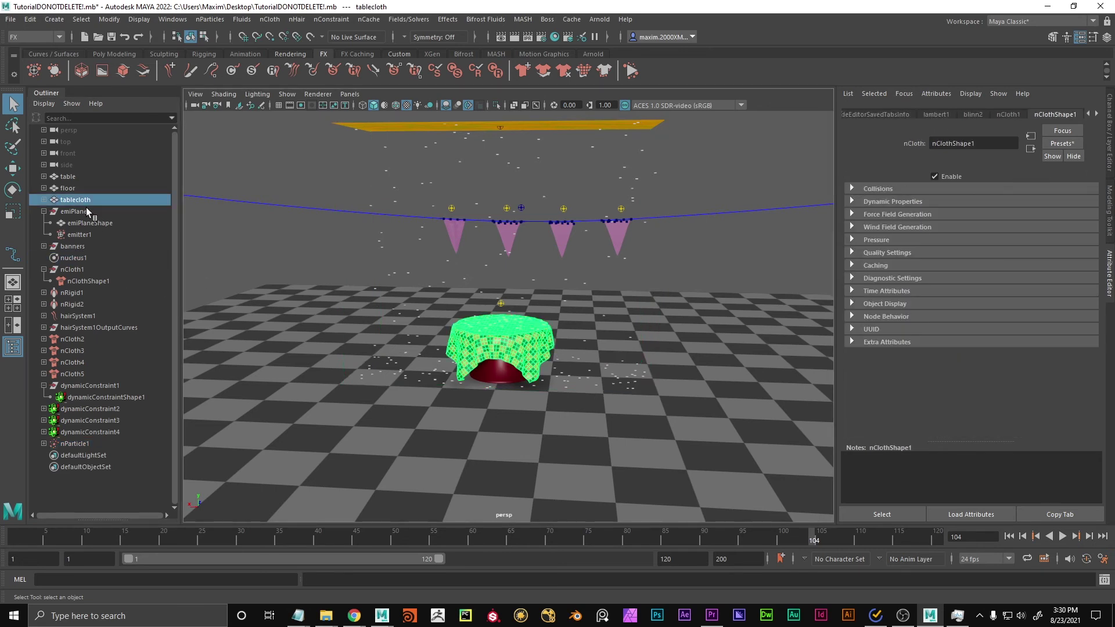
left_click(82, 342)
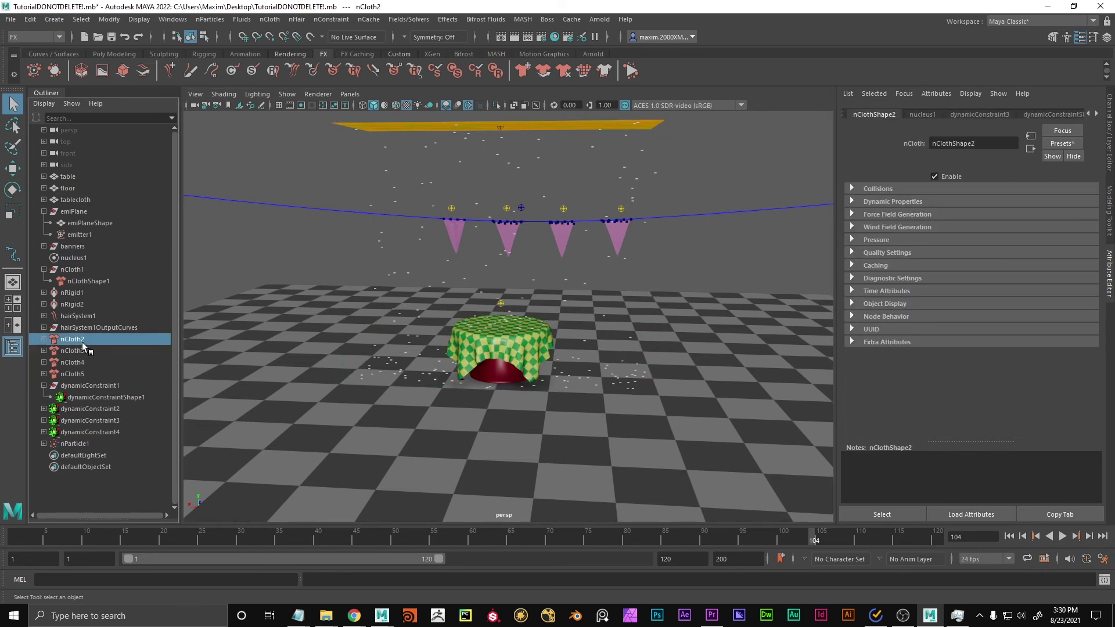
left_click(73, 282)
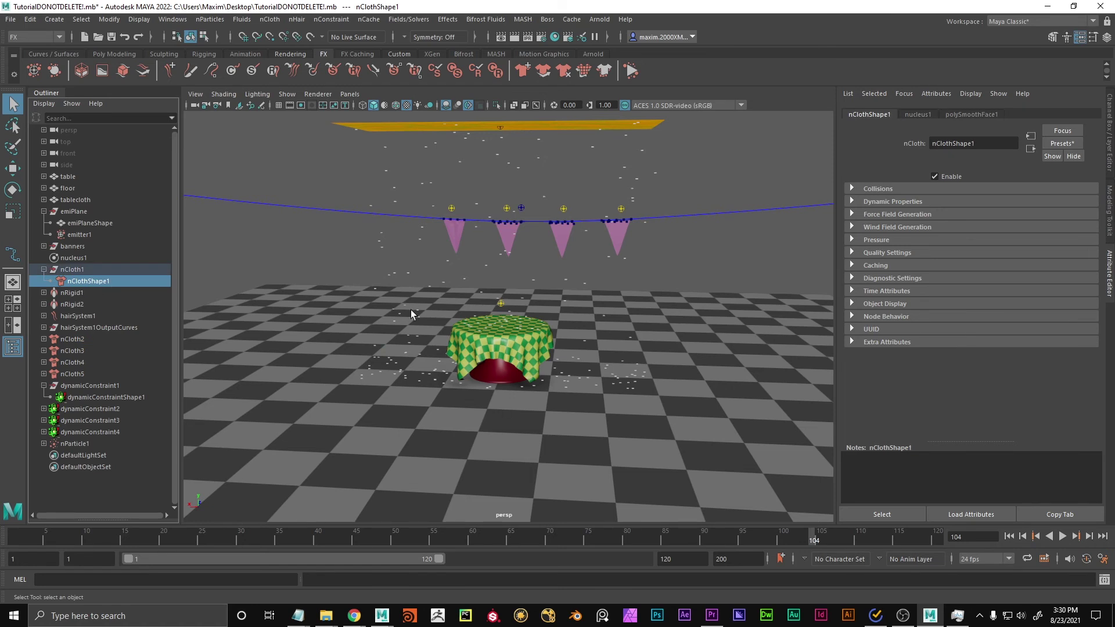
left_click(367, 251)
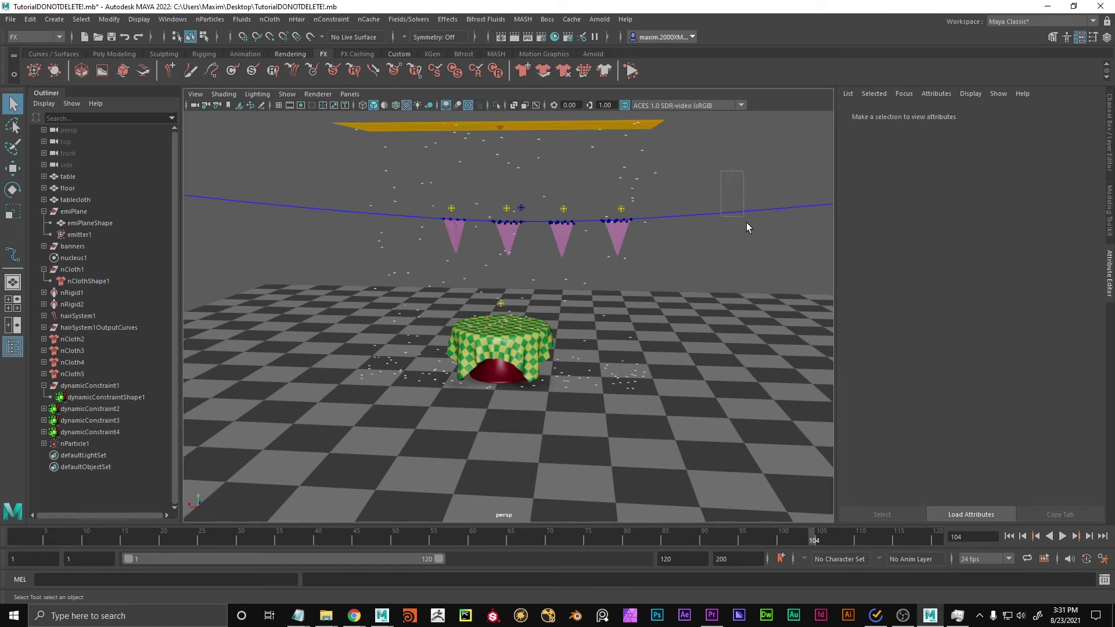
left_click_drag(747, 222, 747, 222)
left_click(90, 315)
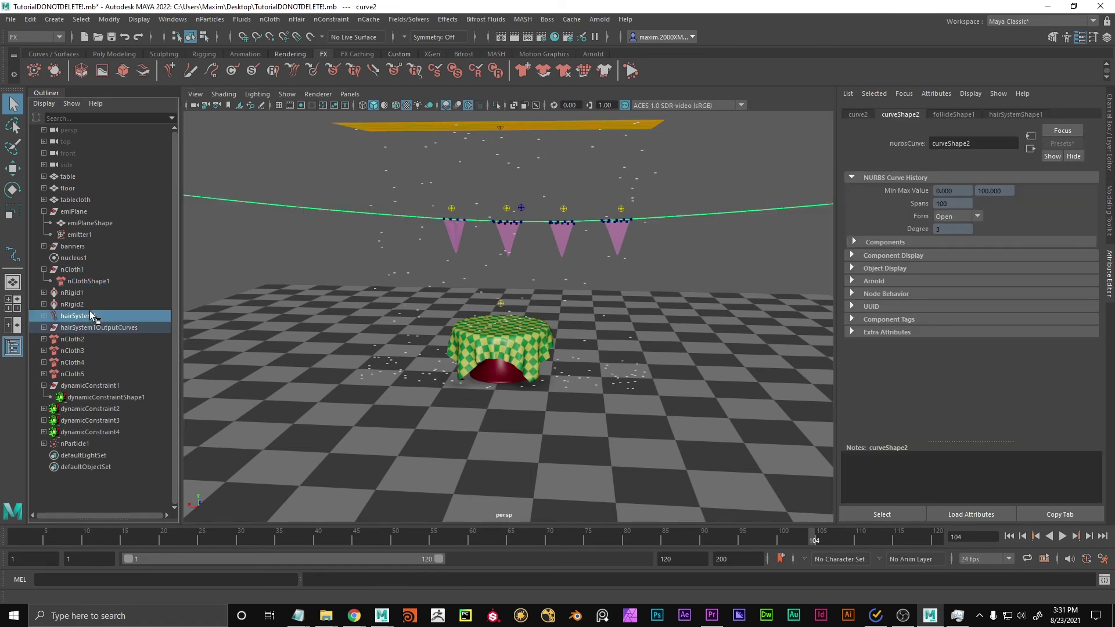
left_click(85, 258)
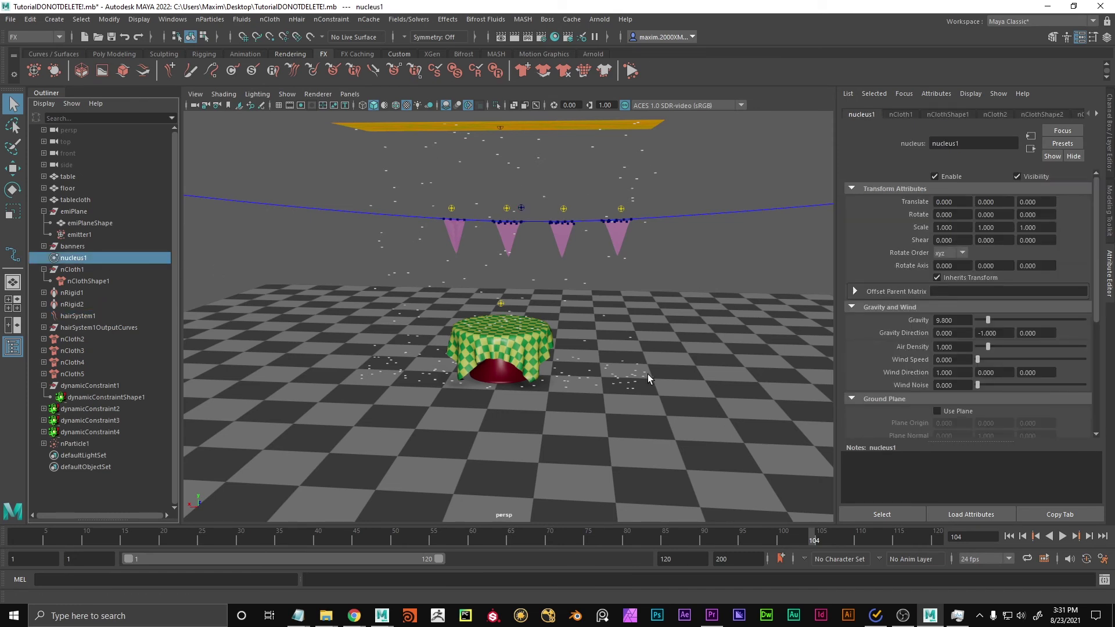
Test nucleus1 with a Gravity of 90 by playing from frame 1, and restore Gravity to 9.8.
left_click(1010, 536)
left_click(1062, 536)
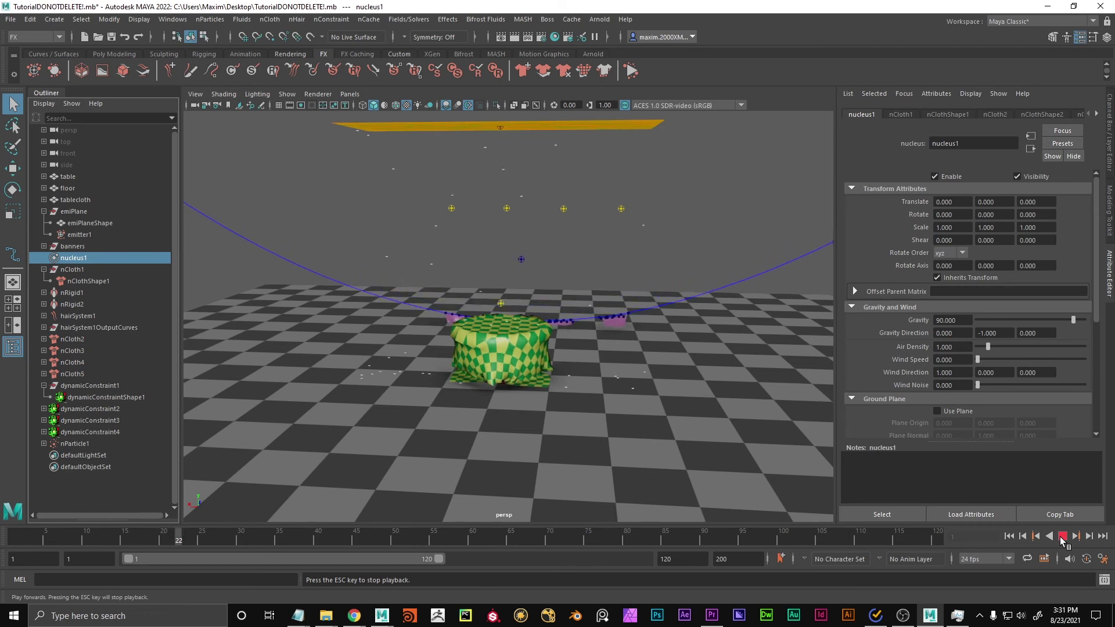
left_click(1063, 536)
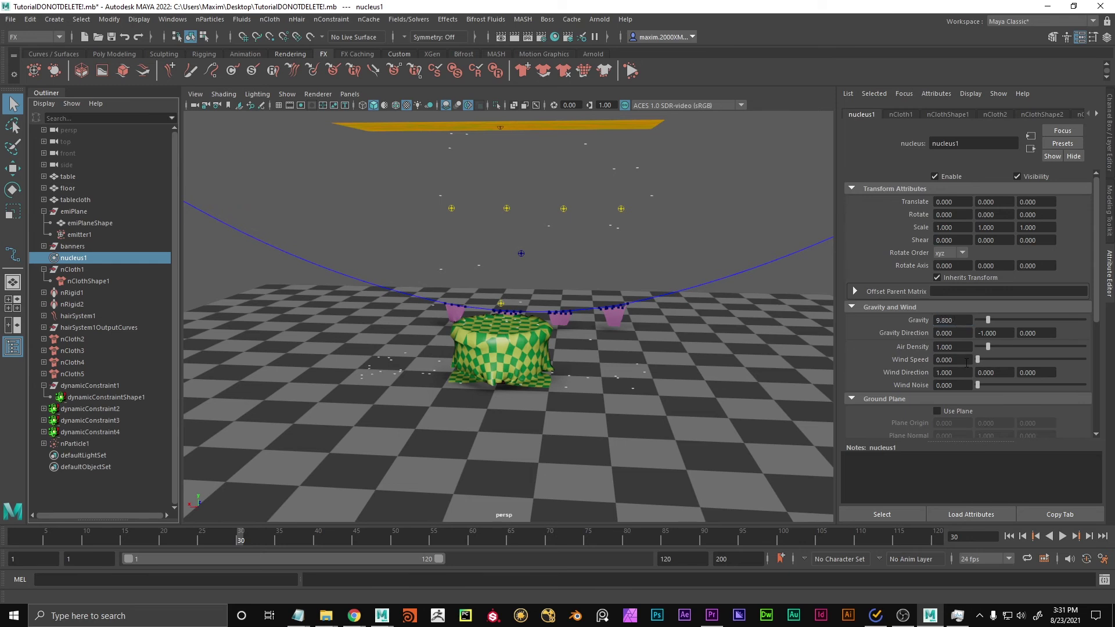
Set nucleus1's Air Density to 100 and play from frame 1, watching the banners and tablecloth up close.
left_click(1009, 537)
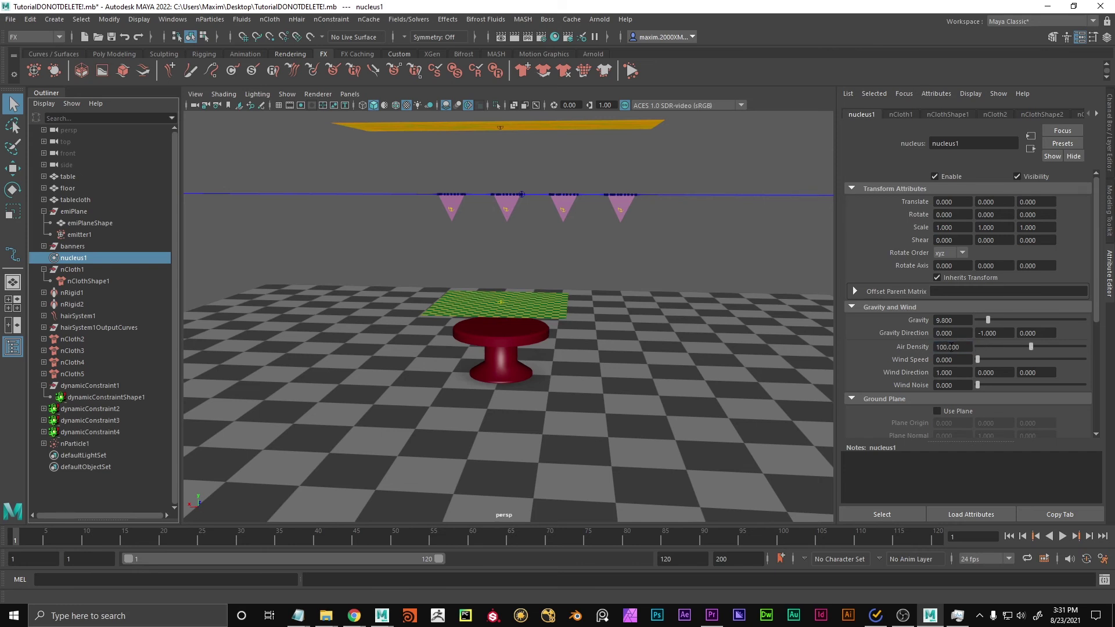
left_click(1064, 539)
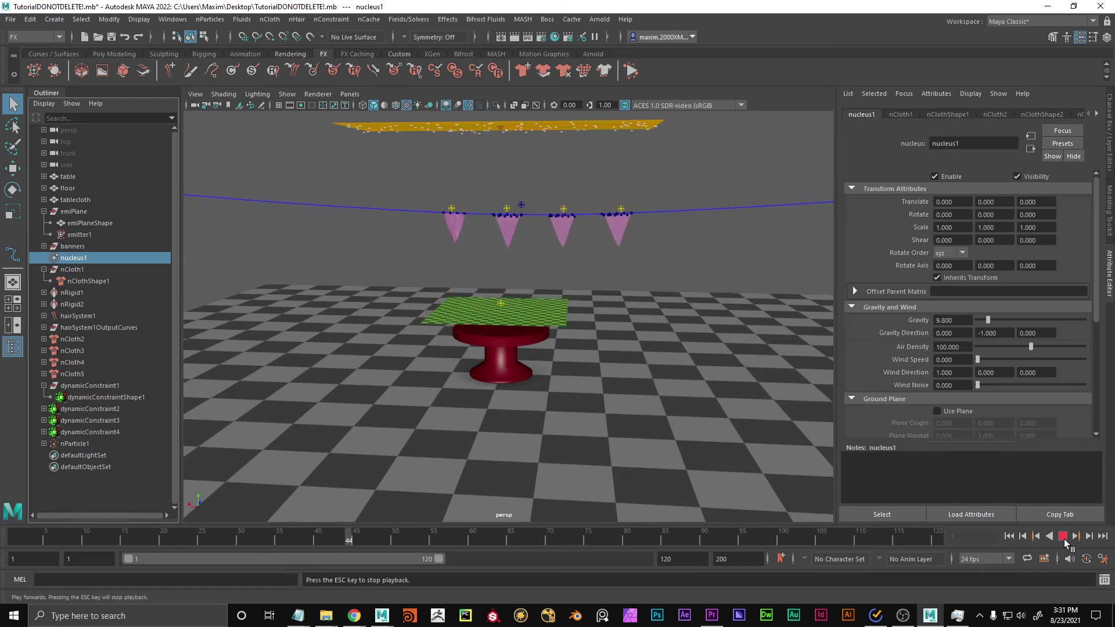
left_click_drag(511, 349, 549, 384, "alt")
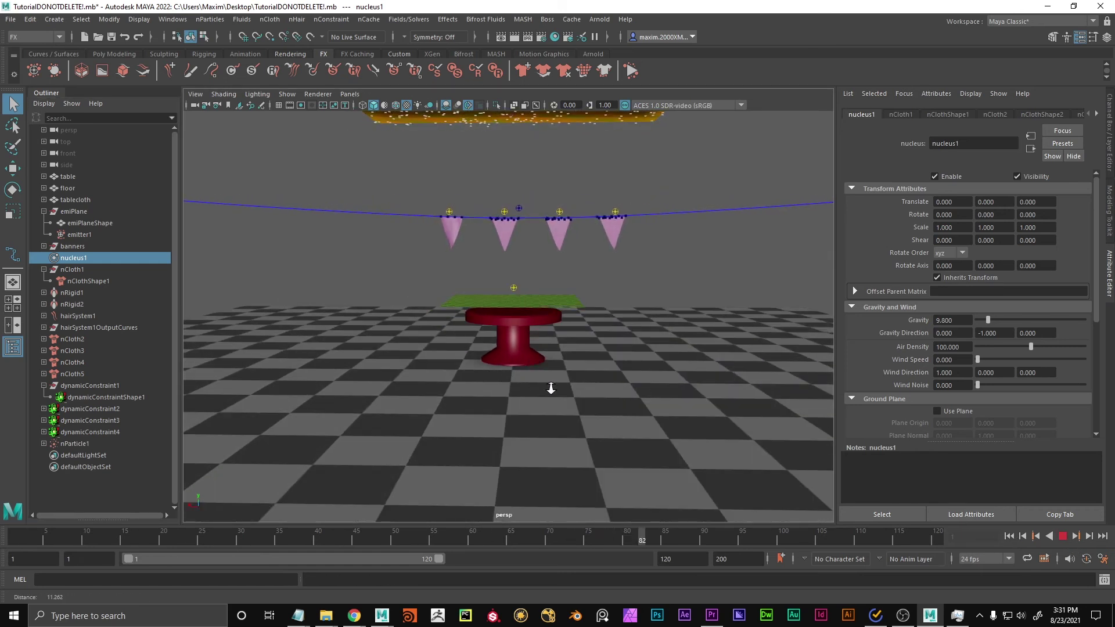
scroll(550, 388, "up", 3)
middle_click_drag(553, 399, 553, 406, "alt")
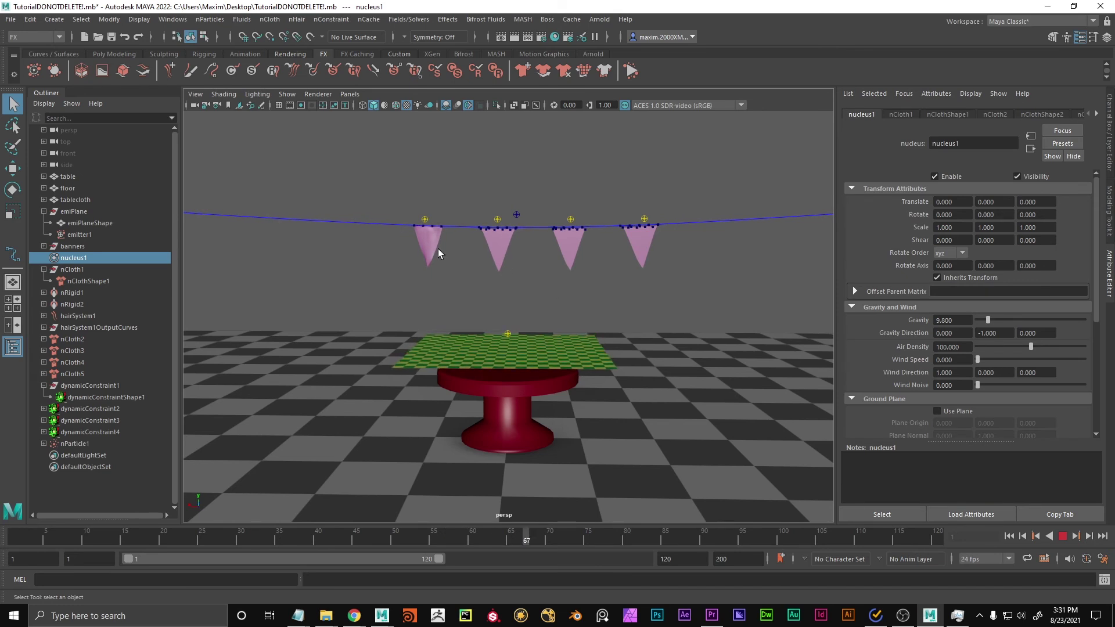
Set nucleus1's Air Density to 0 and its Wind Speed to 1 while the simulation plays.
double_click(969, 347)
type("0")
double_click(969, 360)
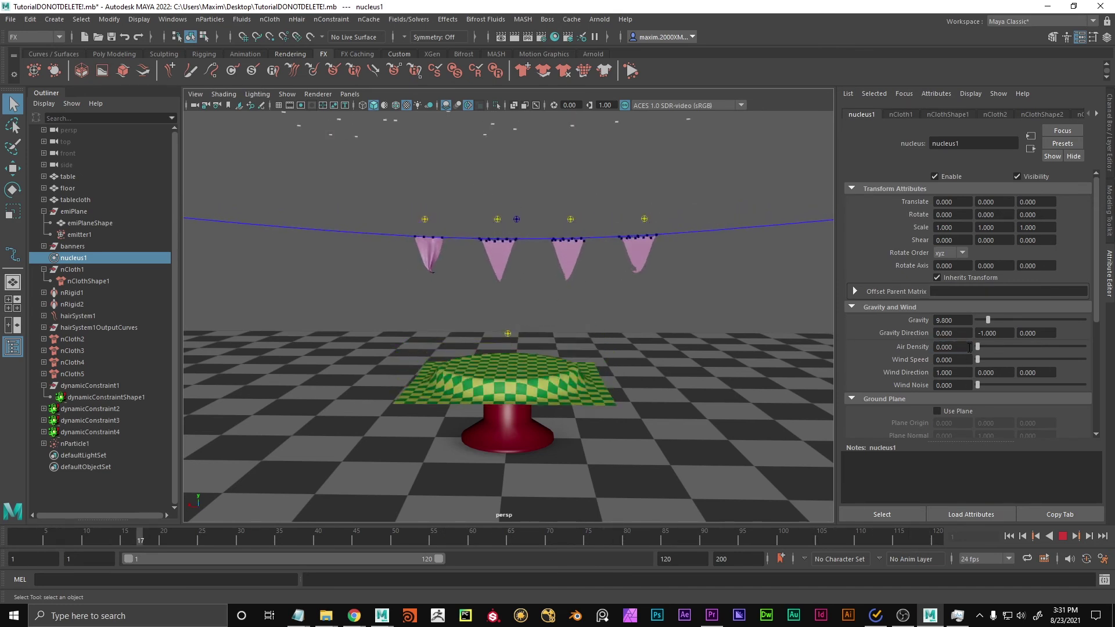
type("1")
key("Return")
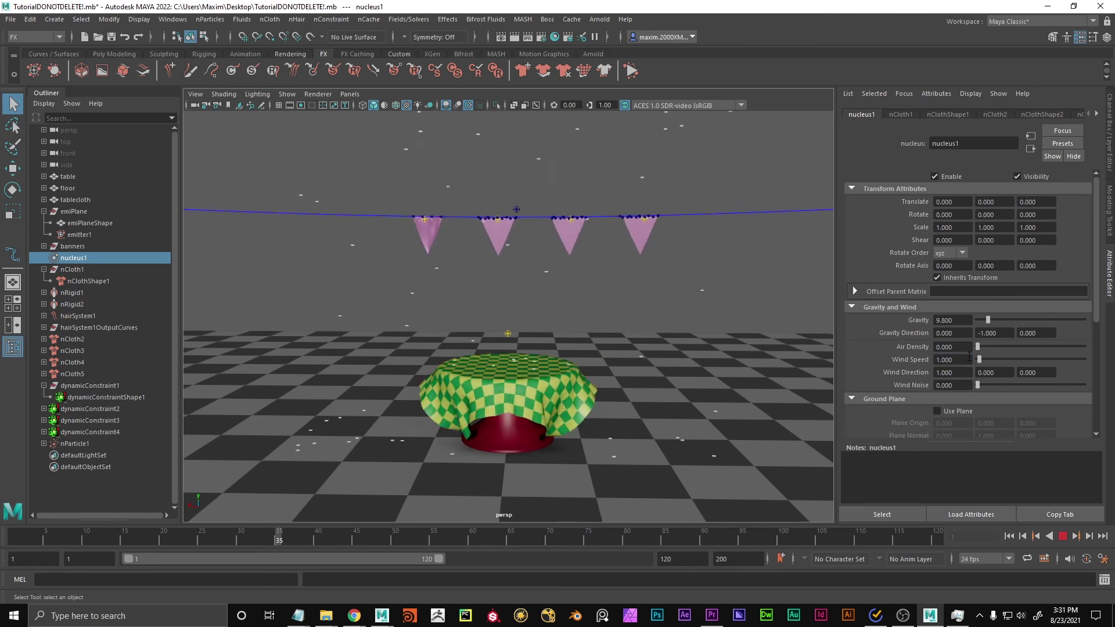
Set nucleus1's Wind Direction X and Wind Speed to 10 each, and watch the running simulation from a wider angle.
double_click(964, 373)
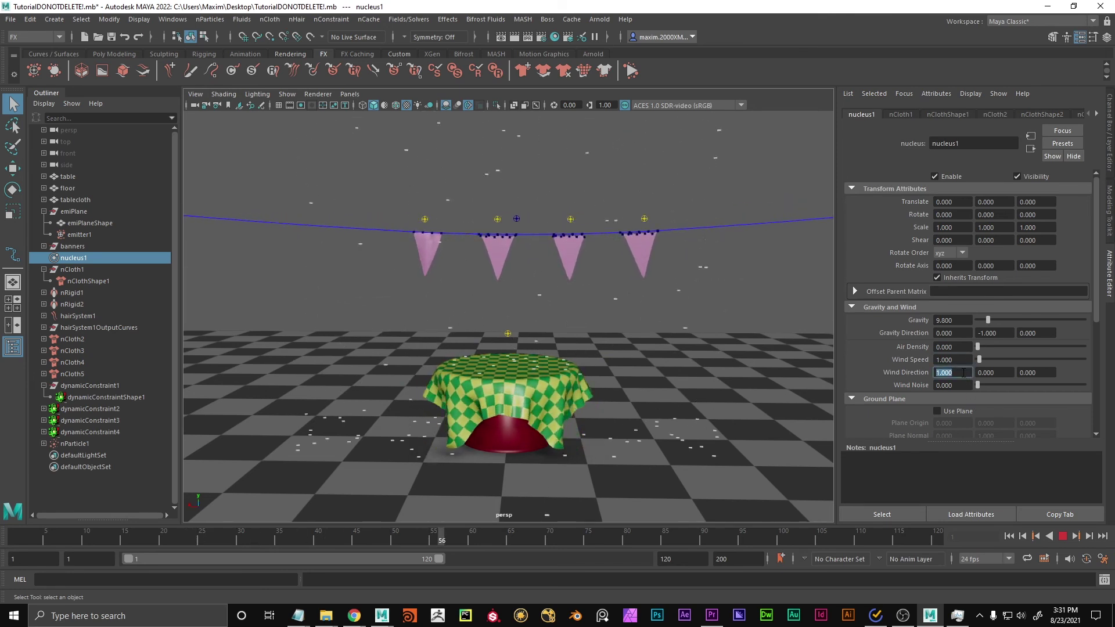
type("100")
key("Return")
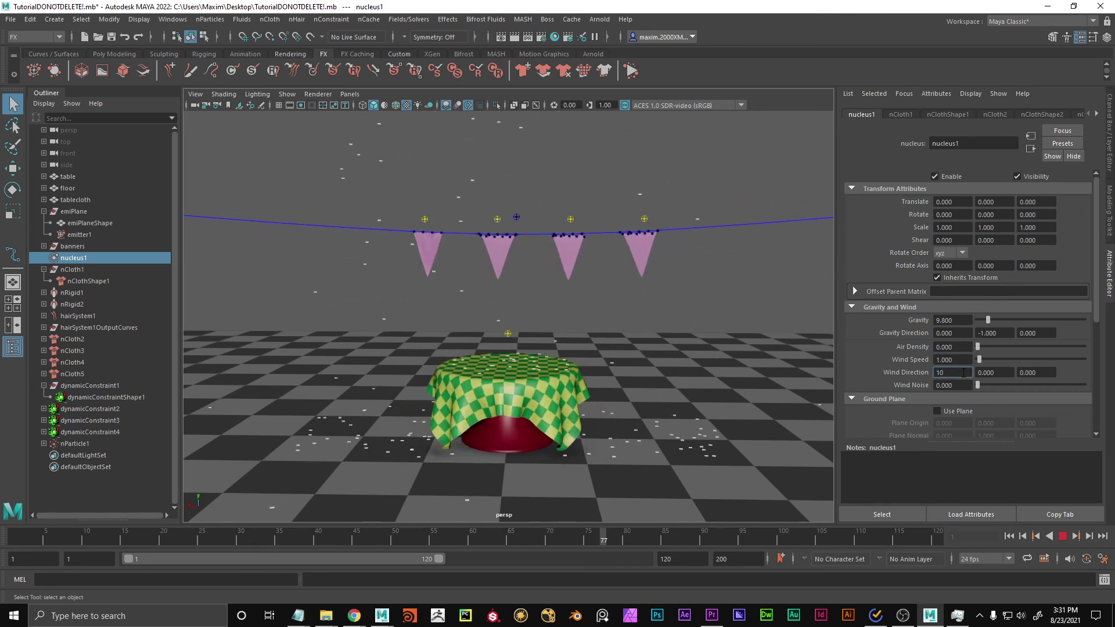
double_click(963, 360)
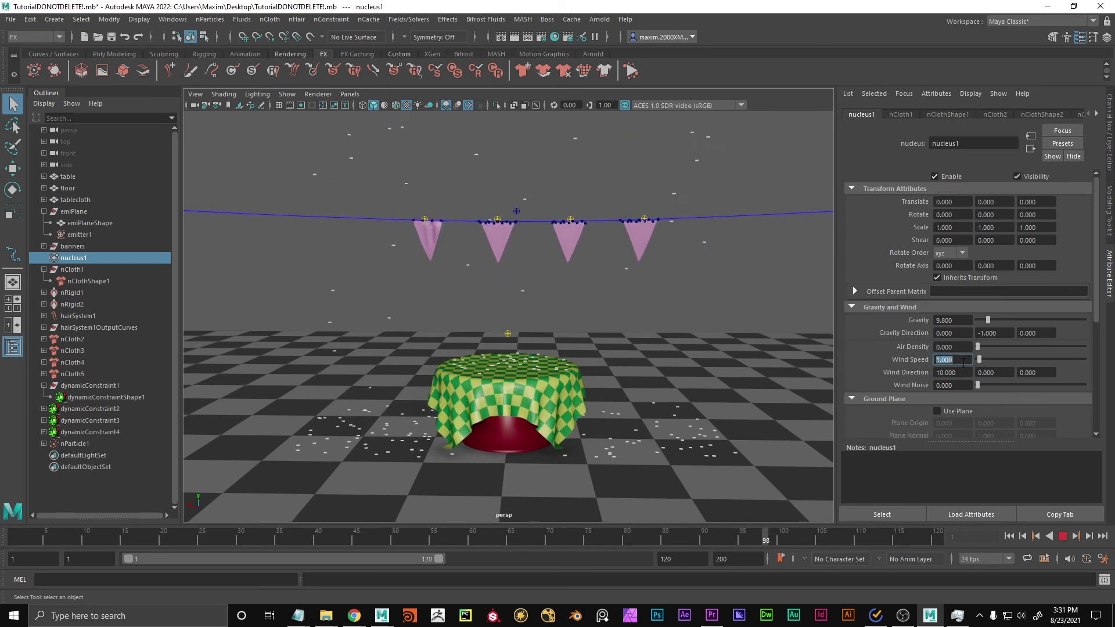
type("10")
key("Return")
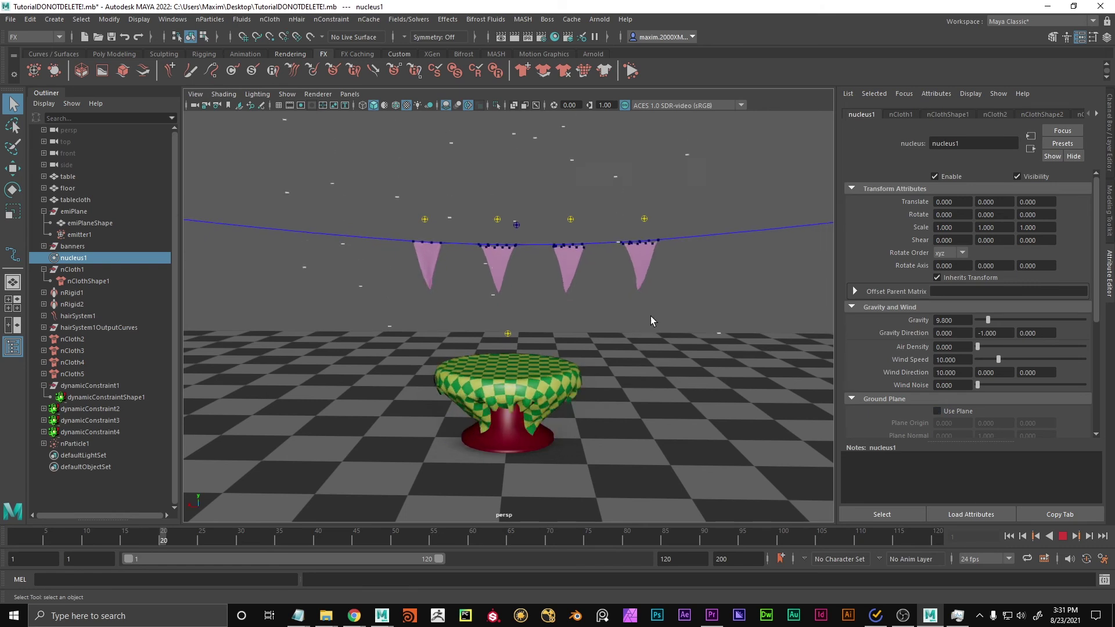
middle_click_drag(578, 302, 577, 332, "alt")
scroll(577, 328, "down", 3)
left_click_drag(580, 326, 517, 345, "alt")
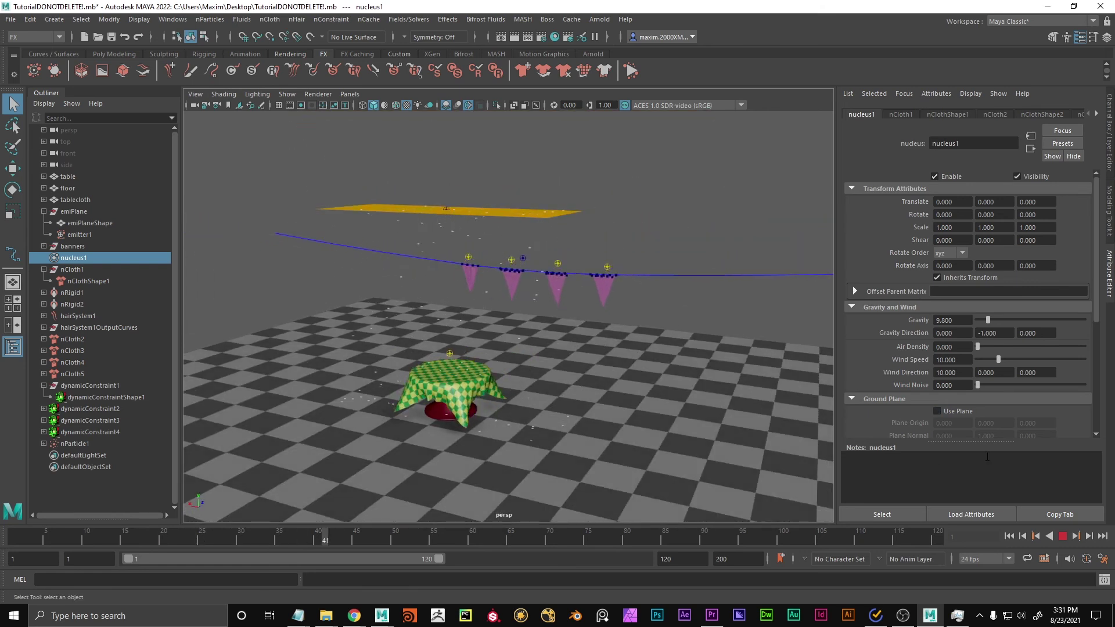
Set nucleus1's Air Density to 1 and replay the simulation from frame 1 to check the wind's effect.
double_click(962, 360)
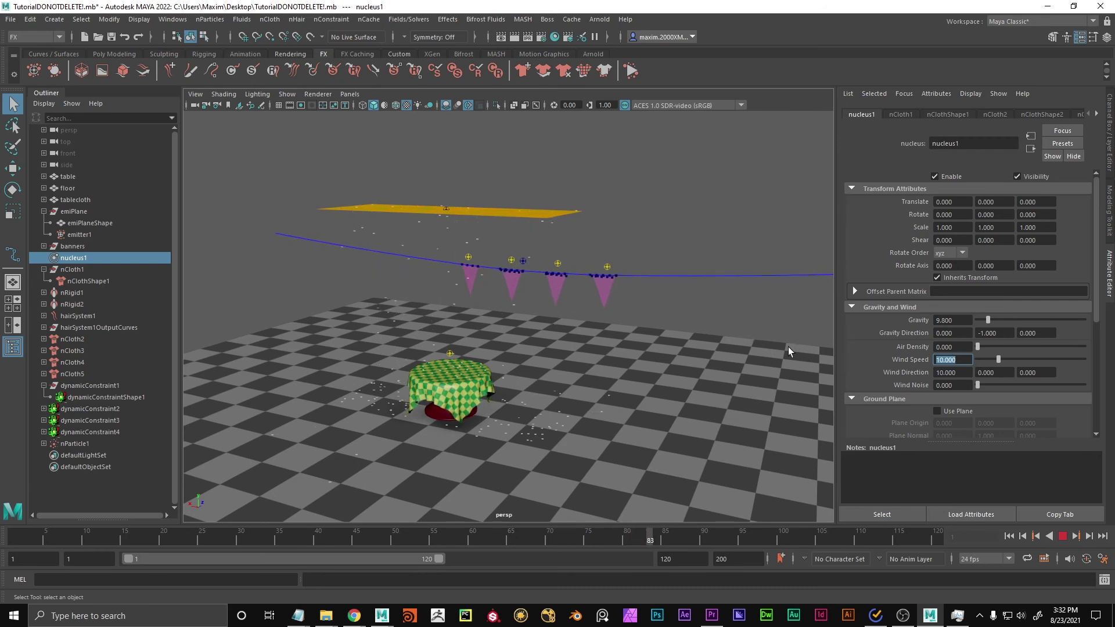
left_click(1067, 535)
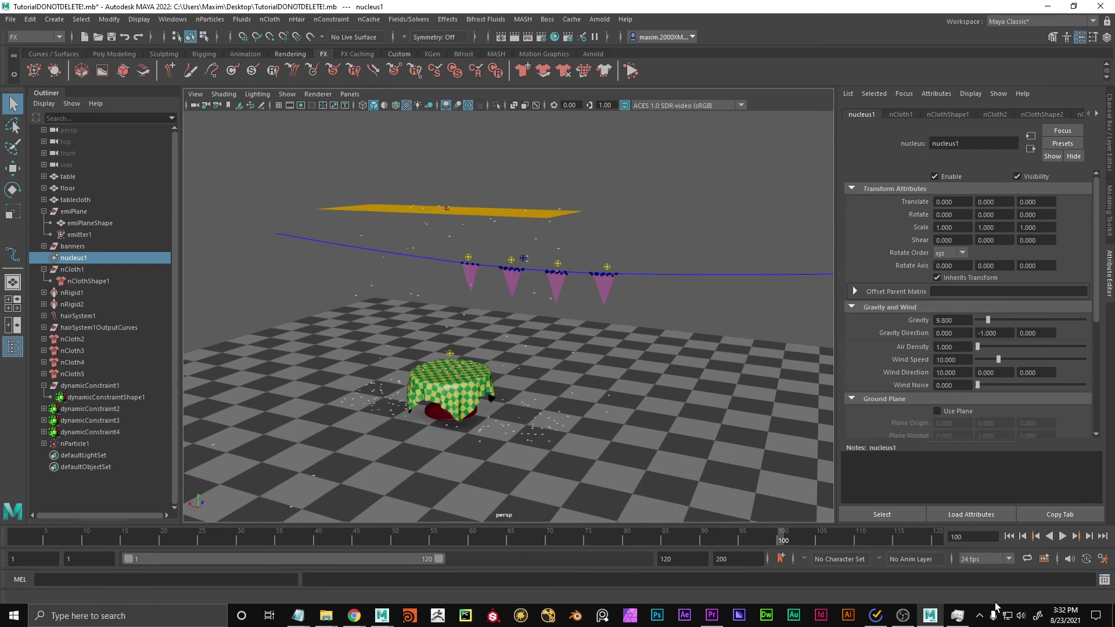
left_click(1009, 536)
left_click(1062, 536)
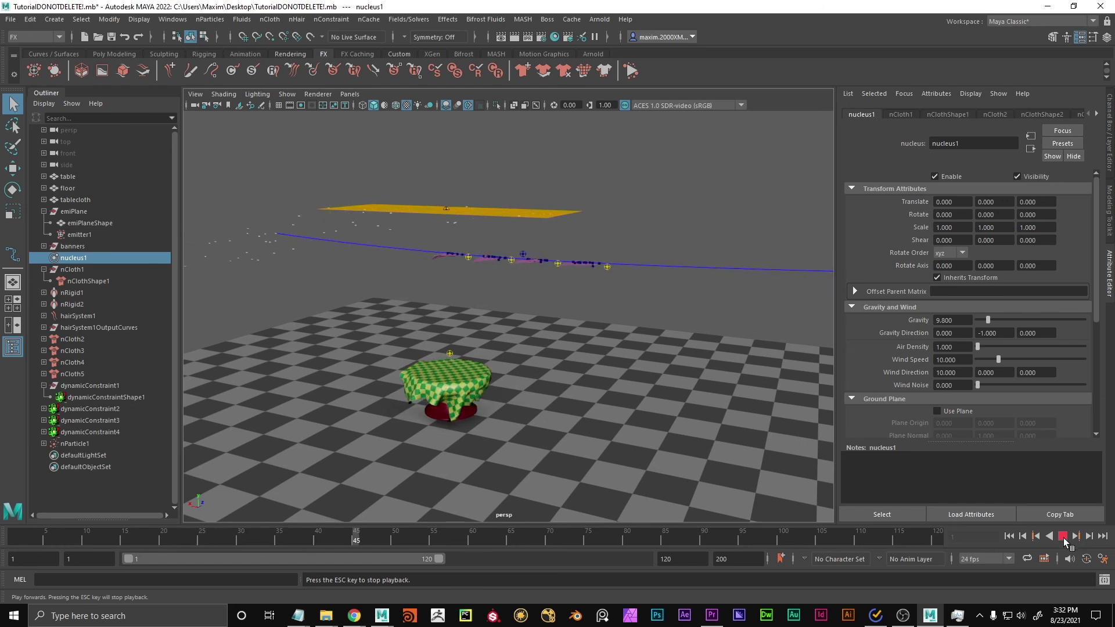
left_click(1063, 535)
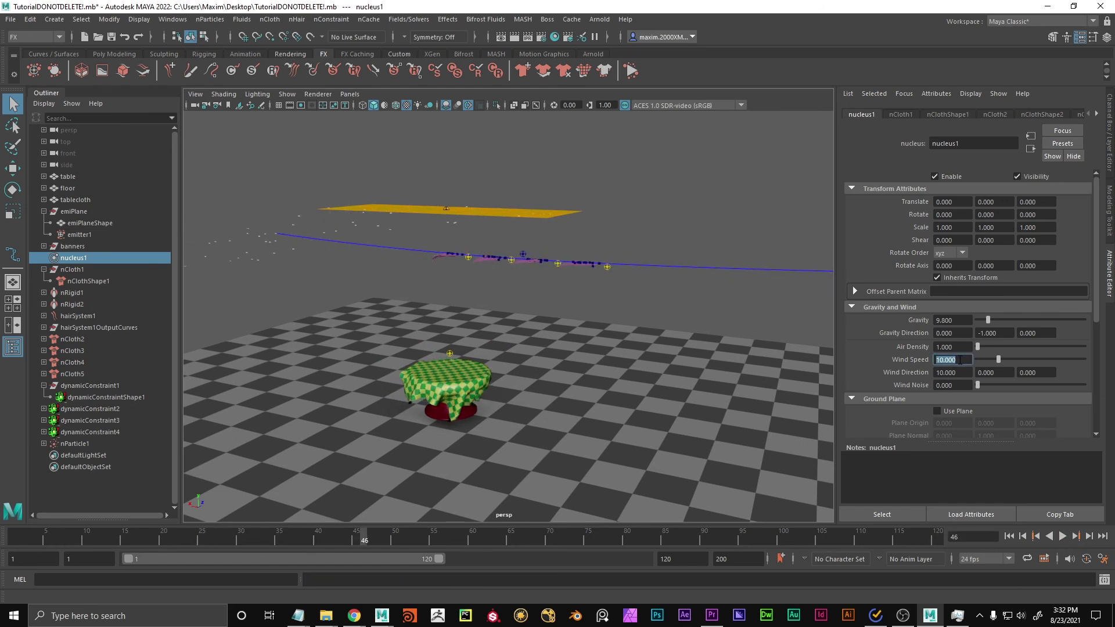
Set nucleus1's Wind Noise to 7 and play from frame 1, viewing the blown cloths and particles from the side.
left_click(973, 382)
left_click(1013, 537)
left_click(1061, 535)
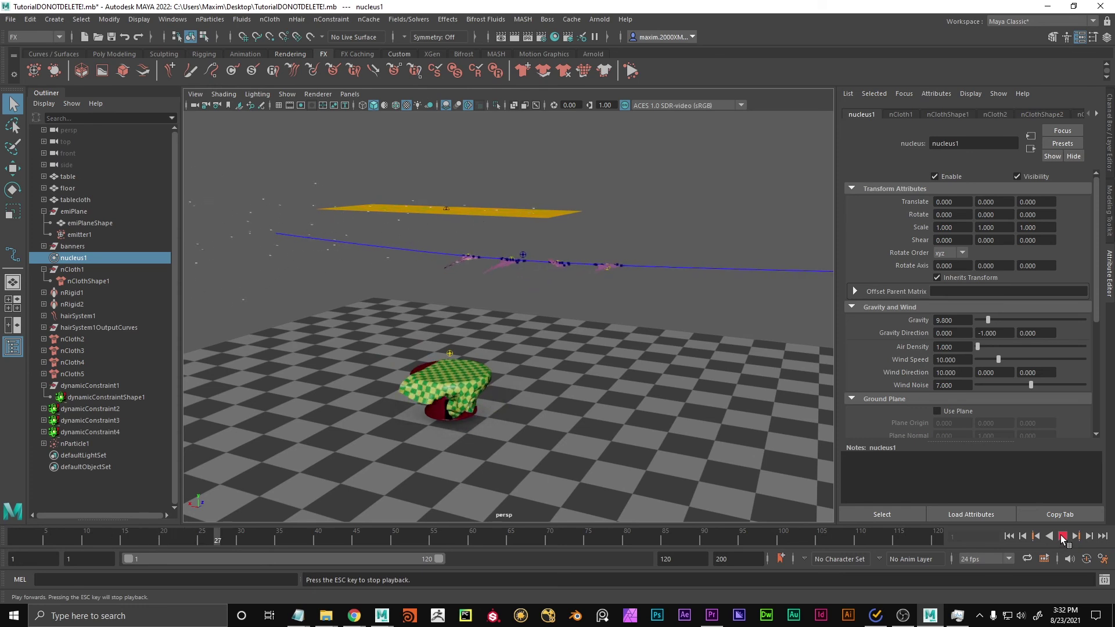
middle_click_drag(595, 448, 637, 396, "alt")
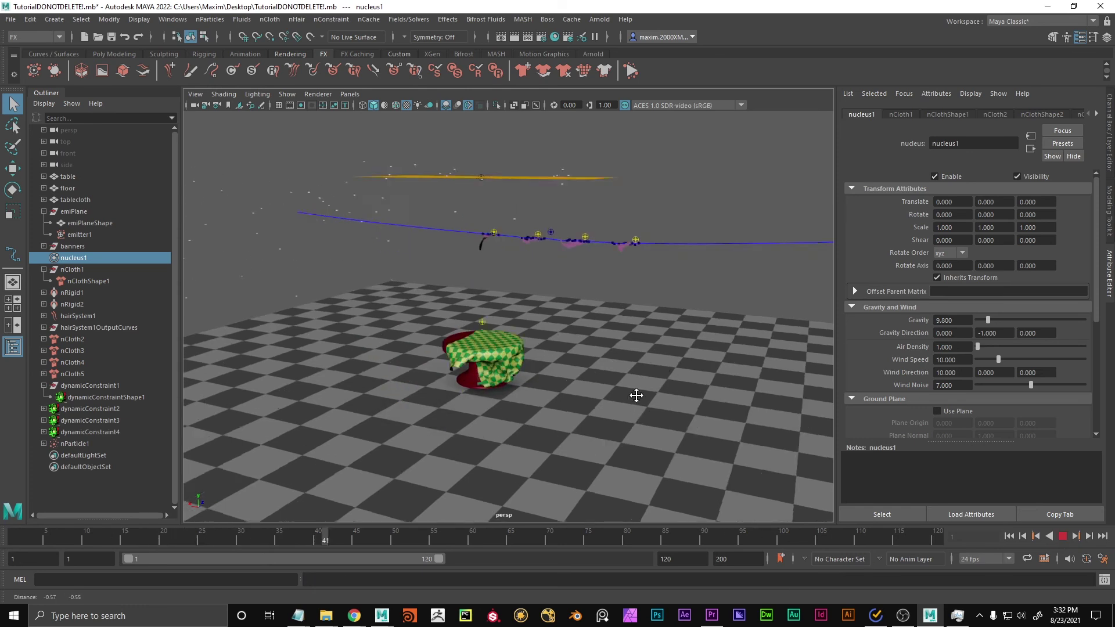
left_click_drag(637, 395, 483, 413, "alt")
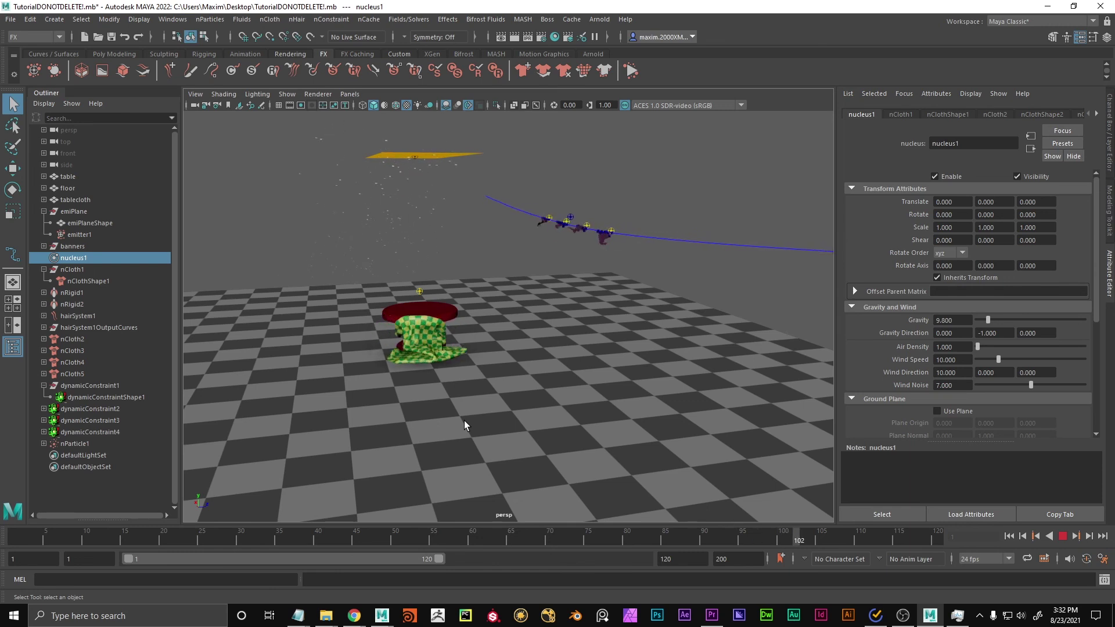
Set nucleus1's Wind Direction X to 50, let the simulation run, and stop it to view the result from the front.
left_click(959, 373)
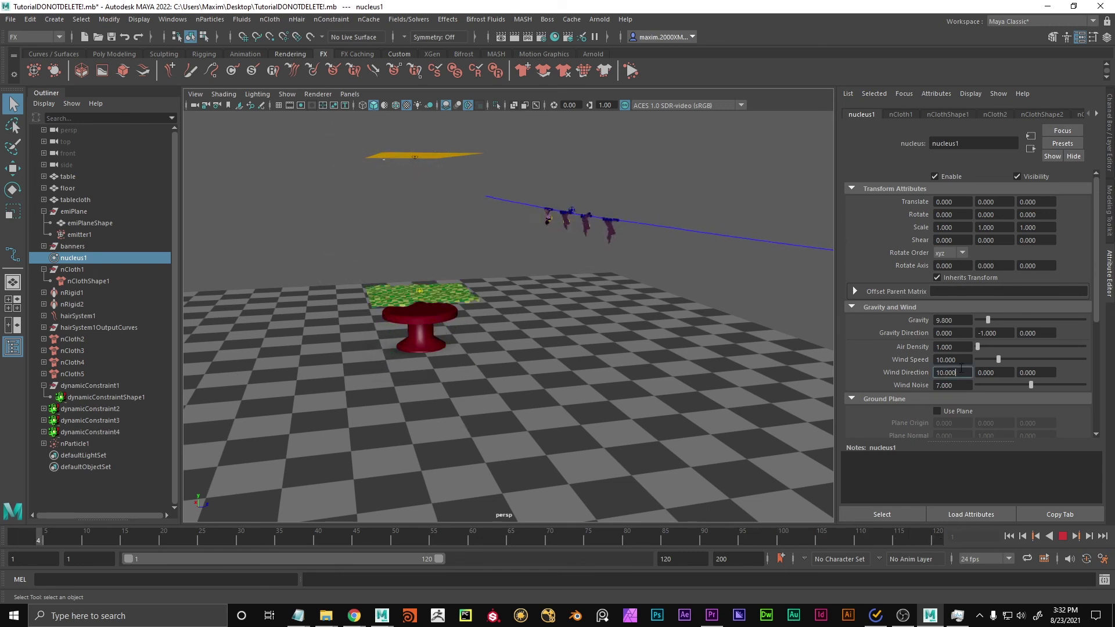
left_click_drag(961, 370, 932, 372)
type("50")
key("Return")
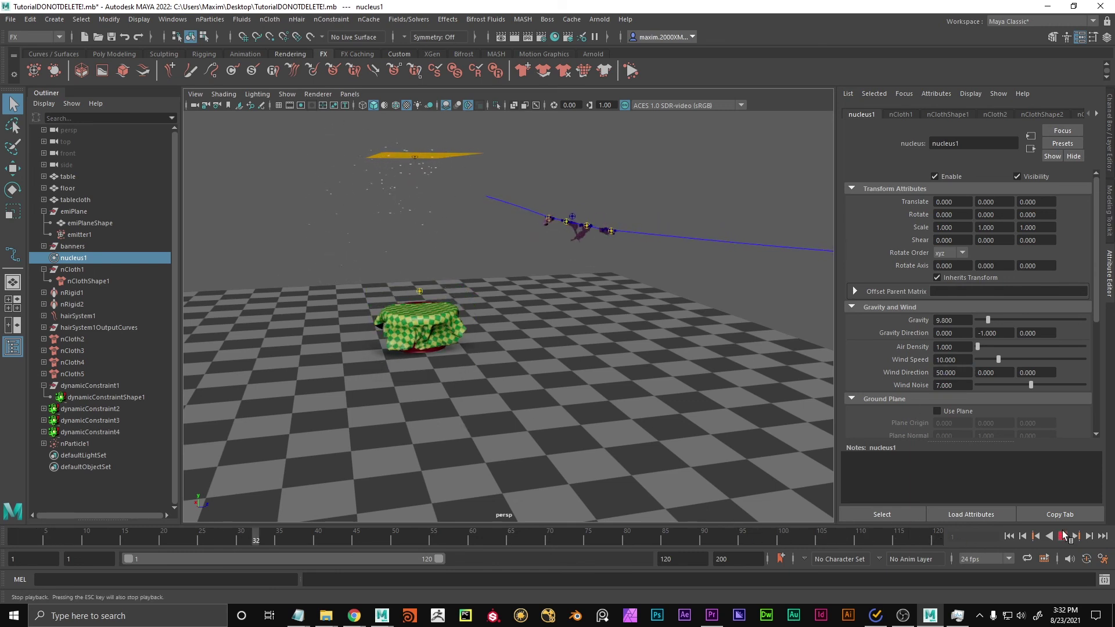
left_click(1063, 535)
left_click_drag(371, 305, 557, 316, "alt")
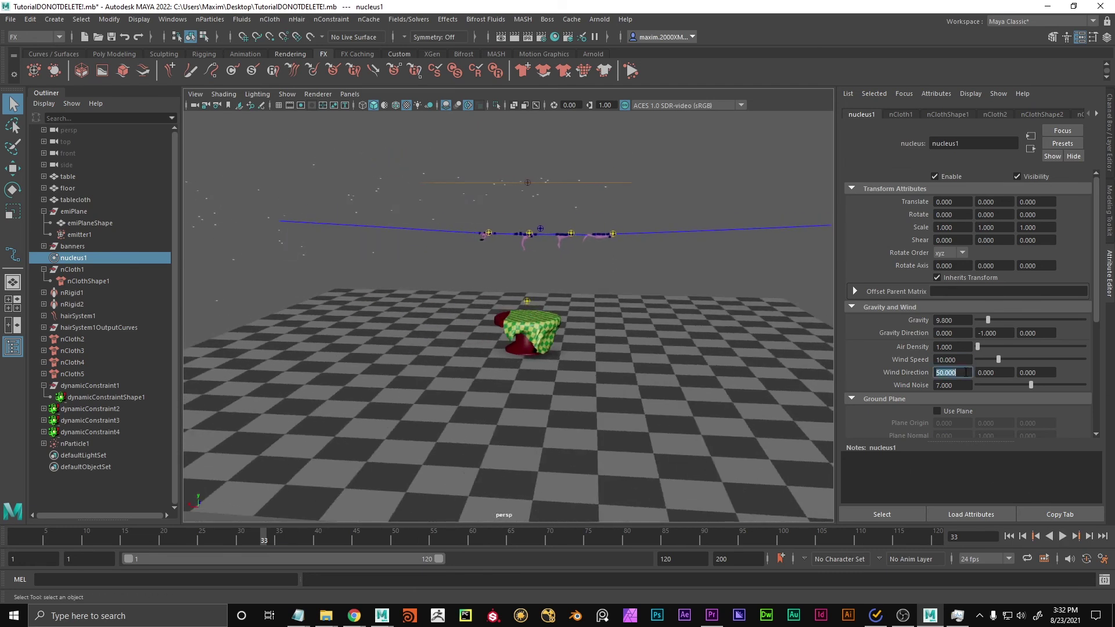
Stop the playback and scrub back and forth along the timeline to check how the uncached simulation responds.
key("Tab")
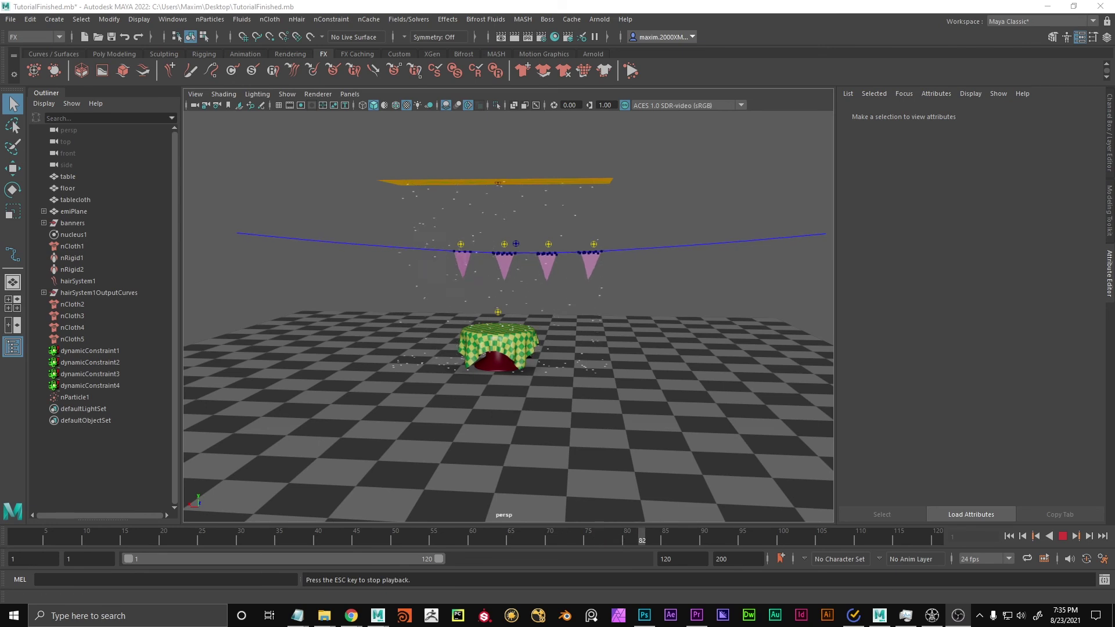
left_click(1062, 536)
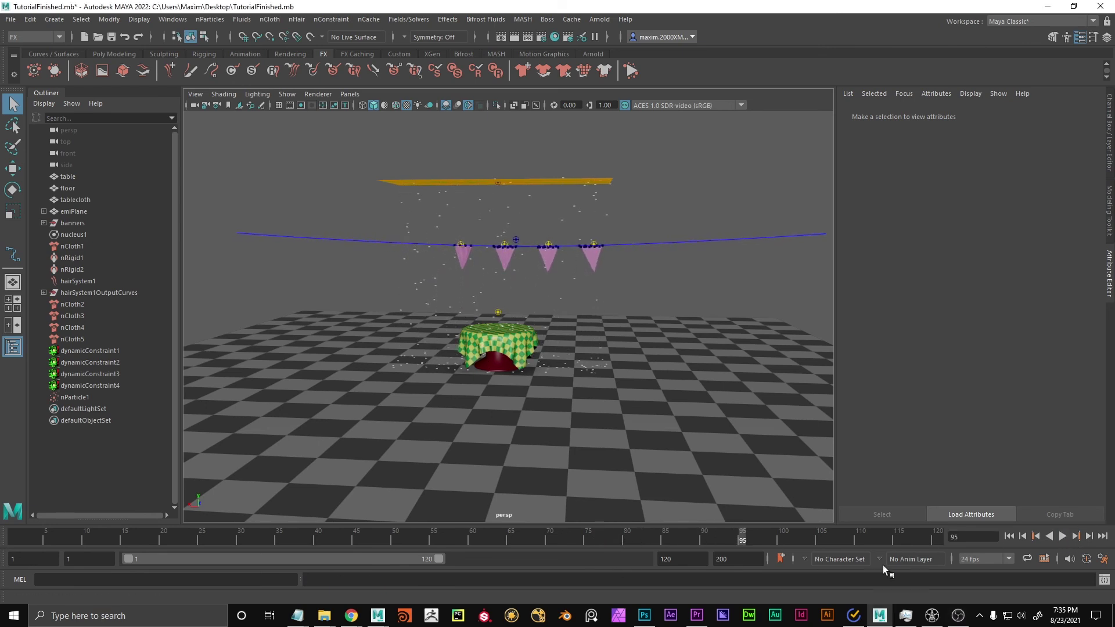
left_click(480, 537)
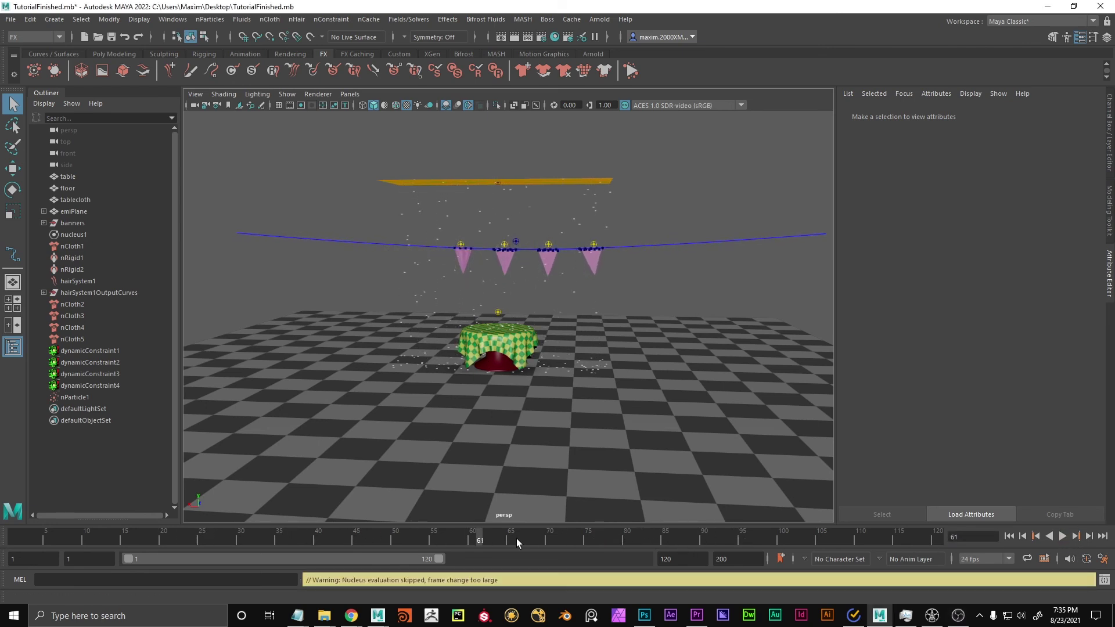
left_click_drag(274, 543, 745, 540)
left_click_drag(345, 541, 640, 536)
Return to frame 1, replay the uncached simulation, and scrub through it again to around frame 44.
key("alt+shift+v")
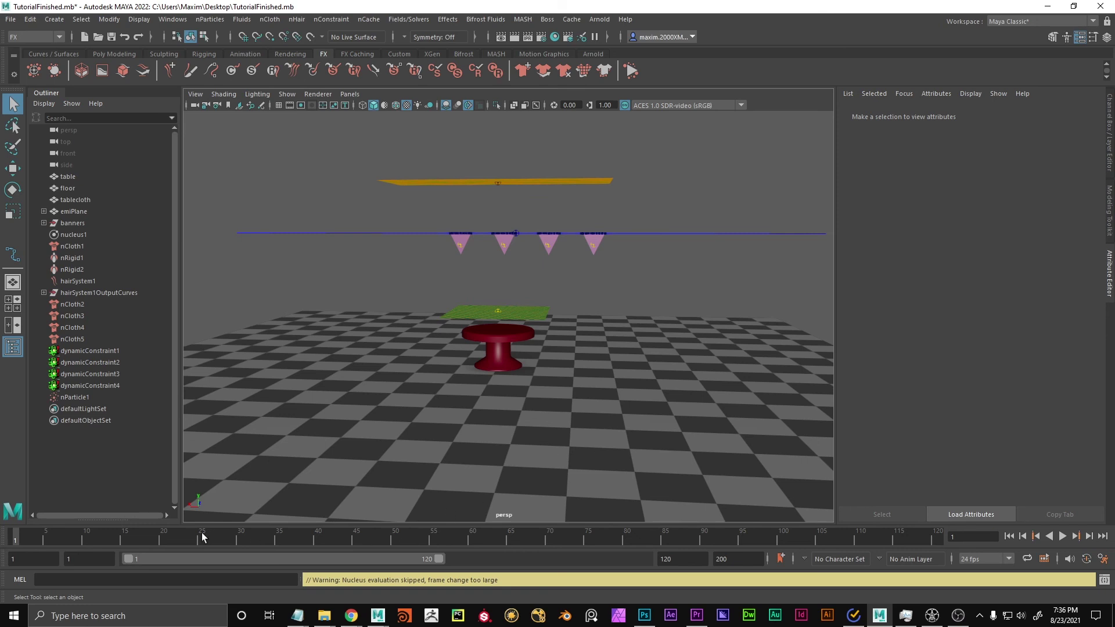
key("alt+v")
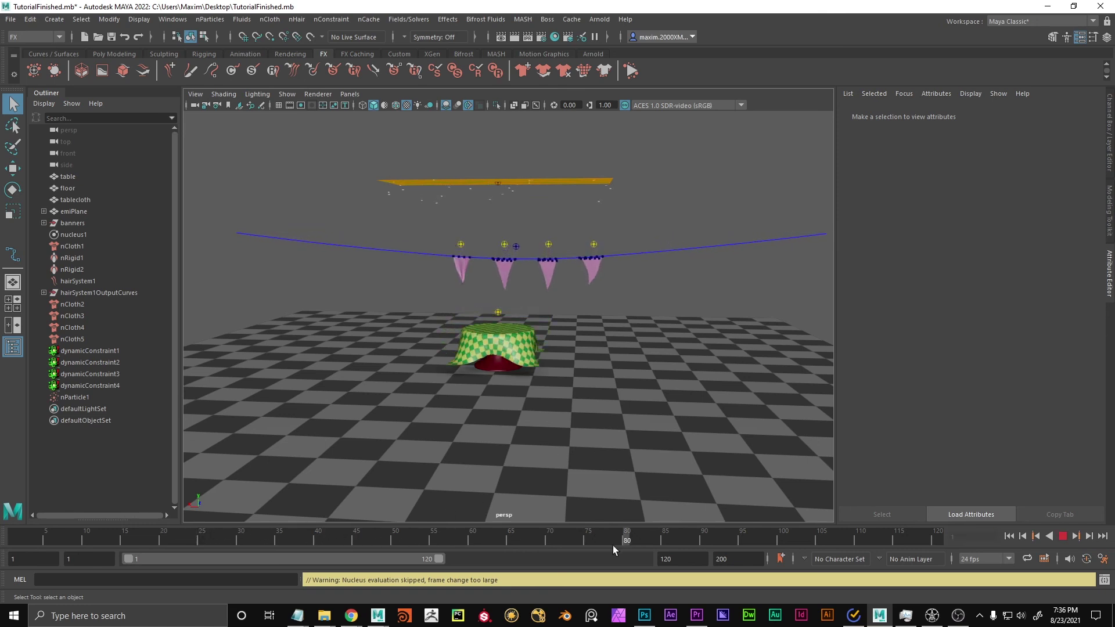
left_click_drag(201, 526, 790, 542)
left_click_drag(250, 535, 349, 536)
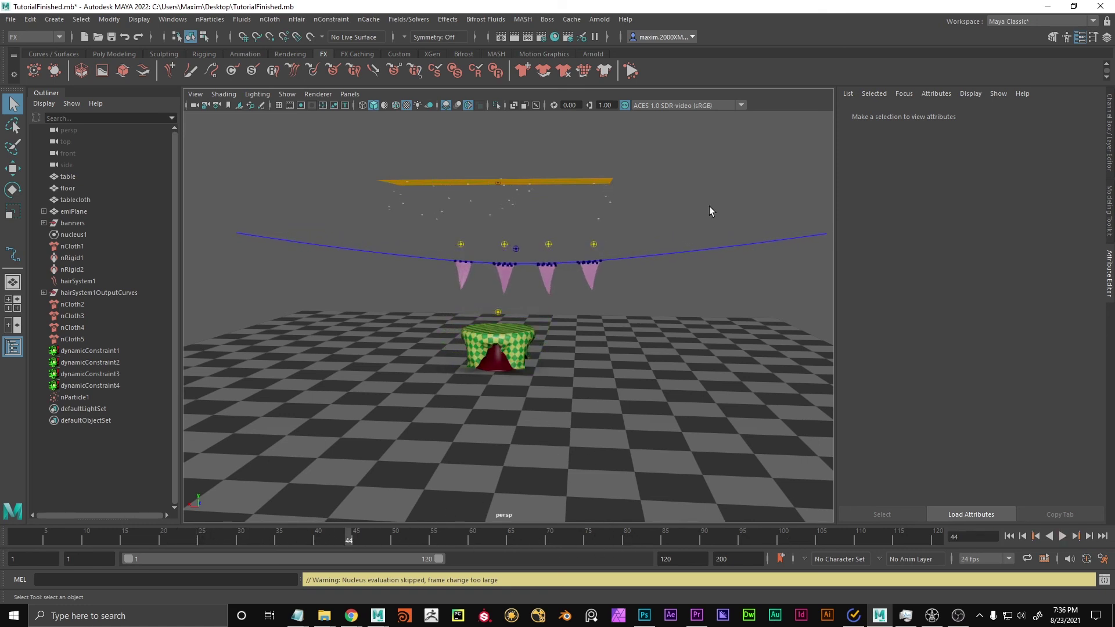
left_click(665, 291)
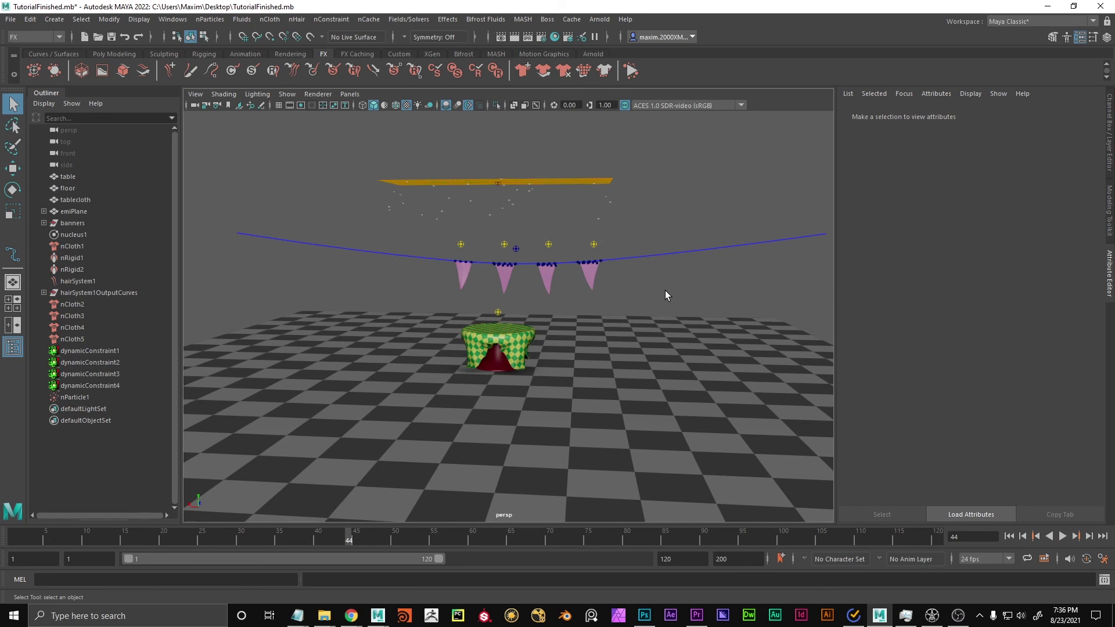
From frame 1, create a new nObject cache for nCloth1 through nCloth5, hairSystem1 and nParticle1 together.
left_click(1008, 538)
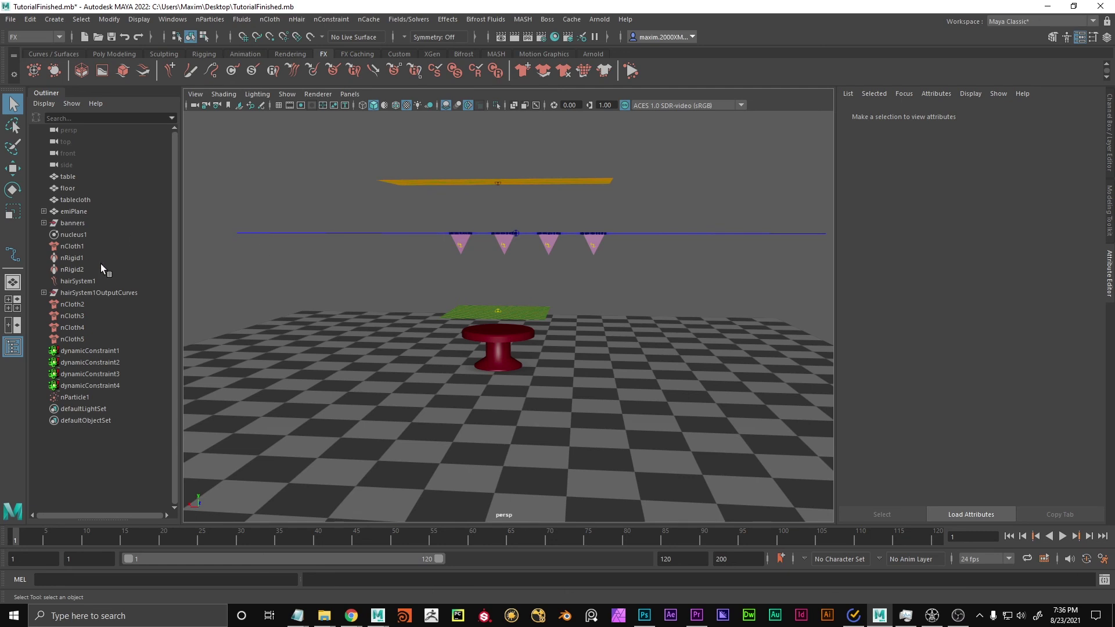
left_click(69, 246)
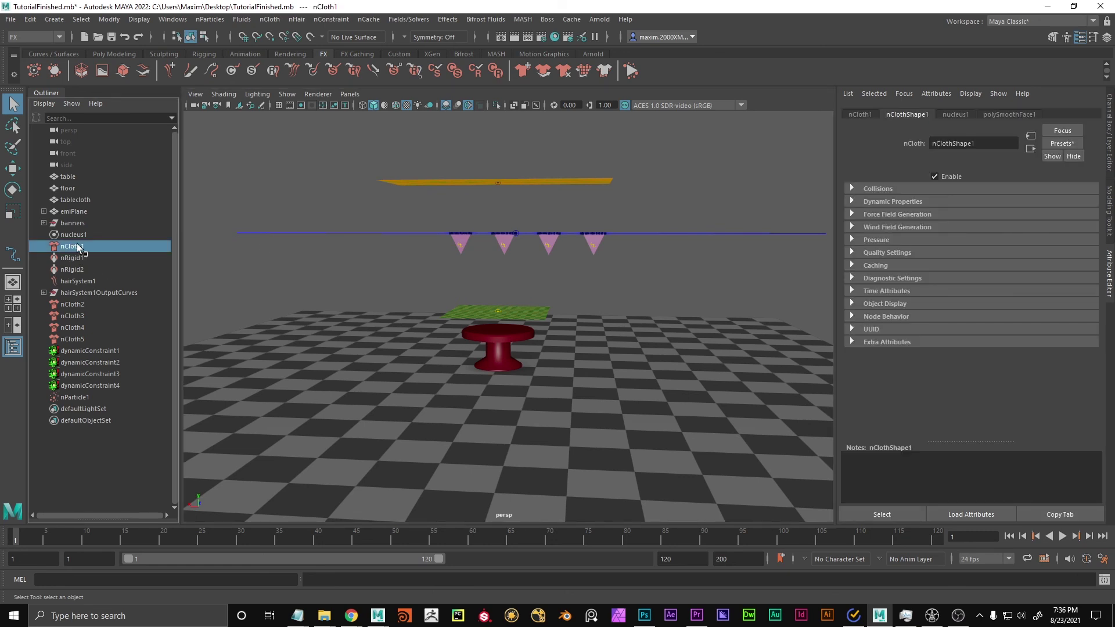
left_click(72, 305, "ctrl")
left_click(77, 340, "shift")
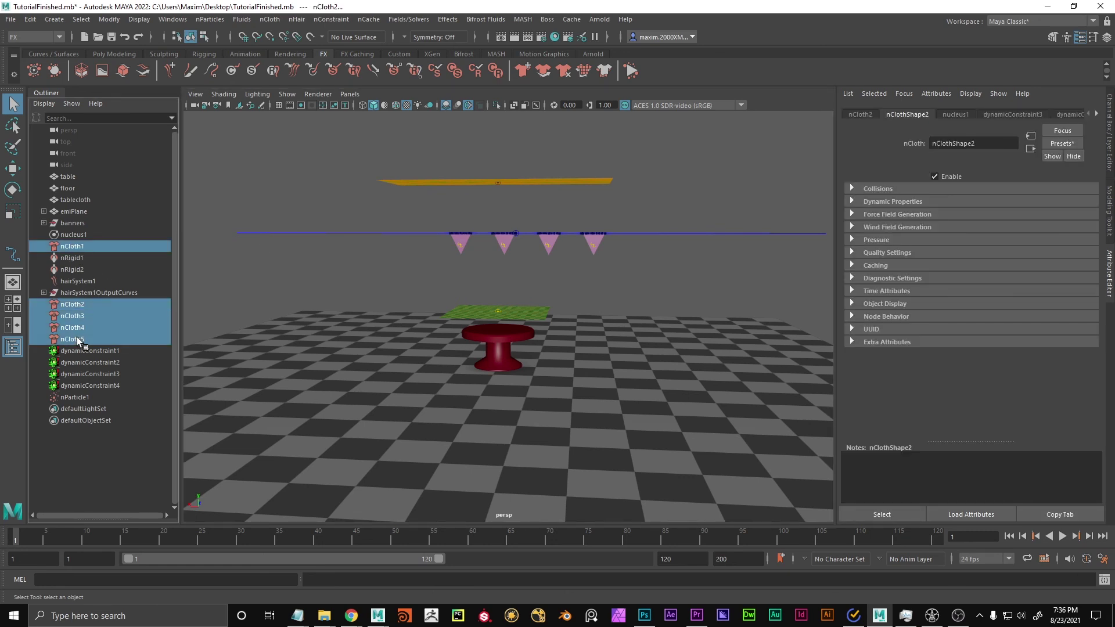
left_click(69, 282, "ctrl")
left_click(76, 397, "ctrl")
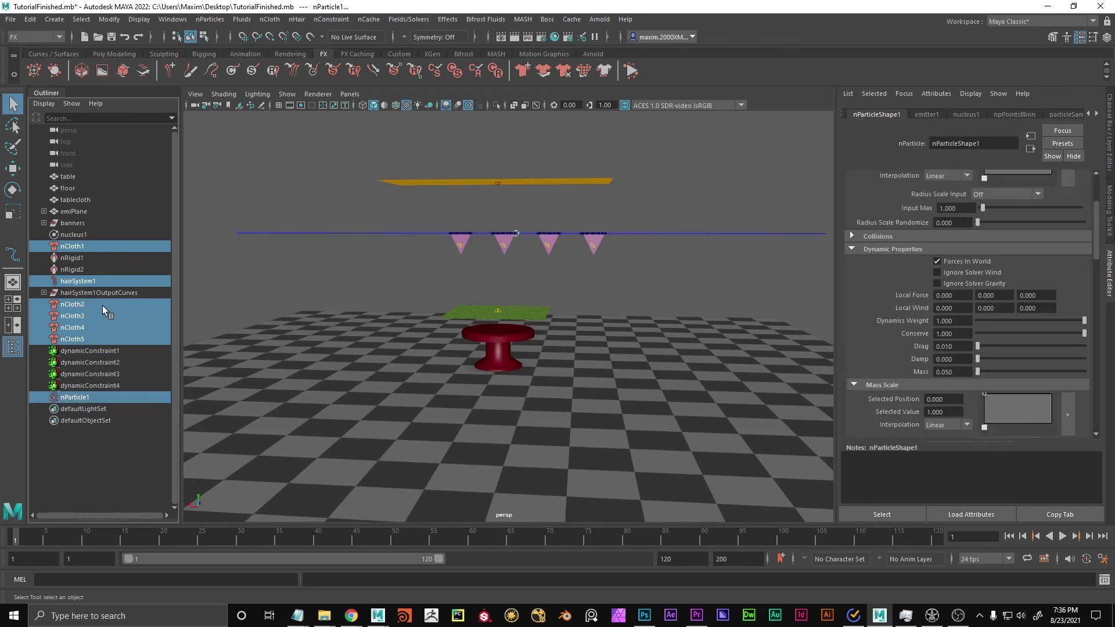
left_click(367, 20)
mouse_move(505, 49)
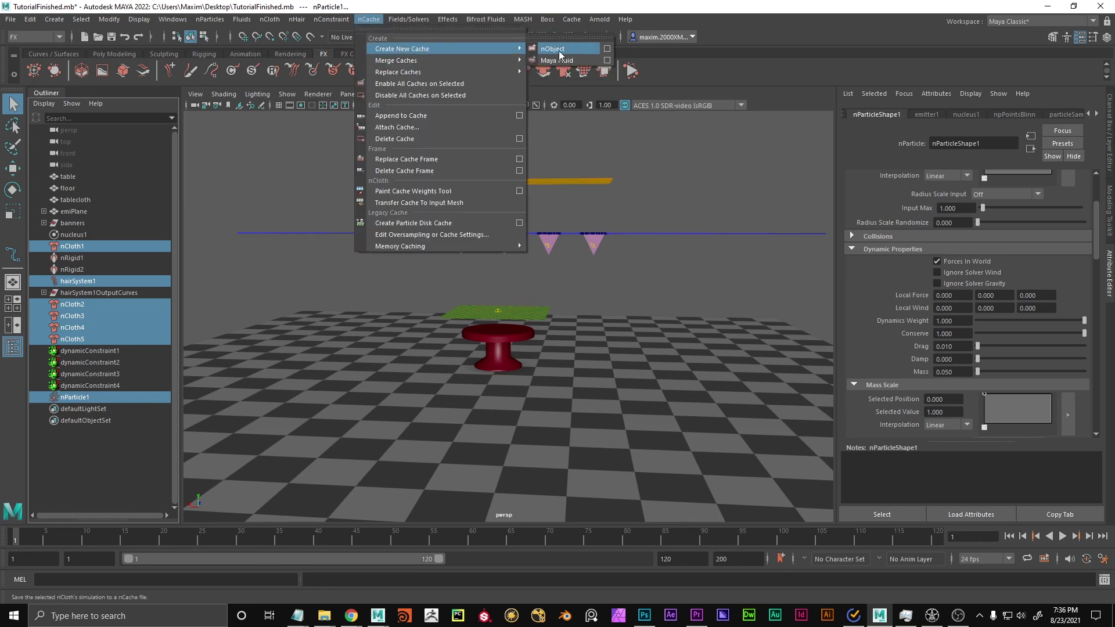
left_click(554, 50)
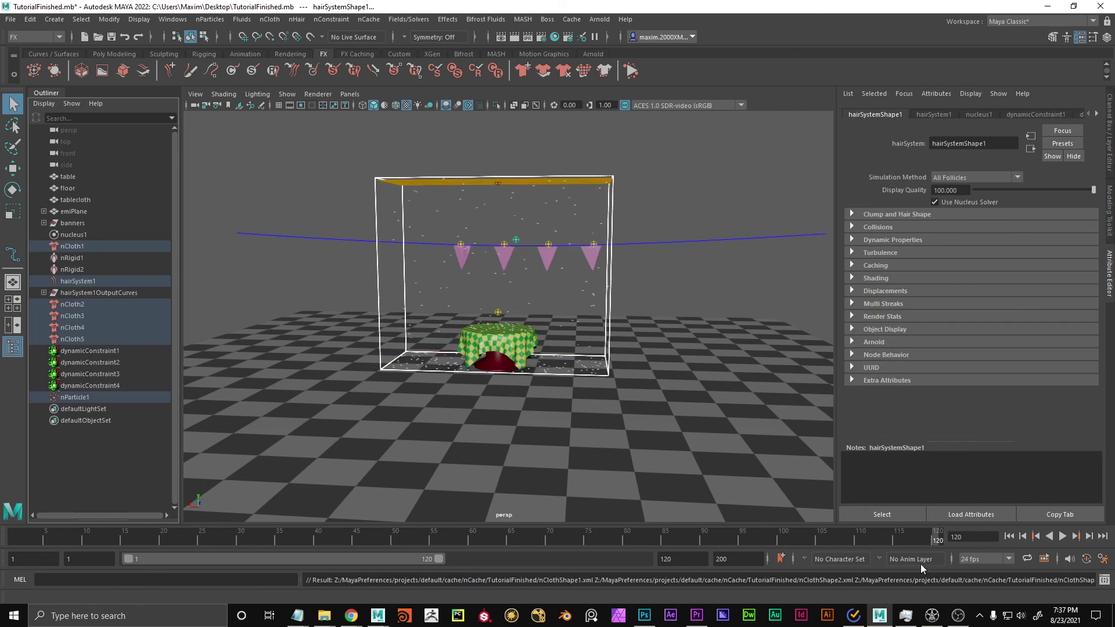
Play the cached simulation from frame 1 and scrub the timeline to check the cache.
left_click(1007, 538)
left_click(1063, 536)
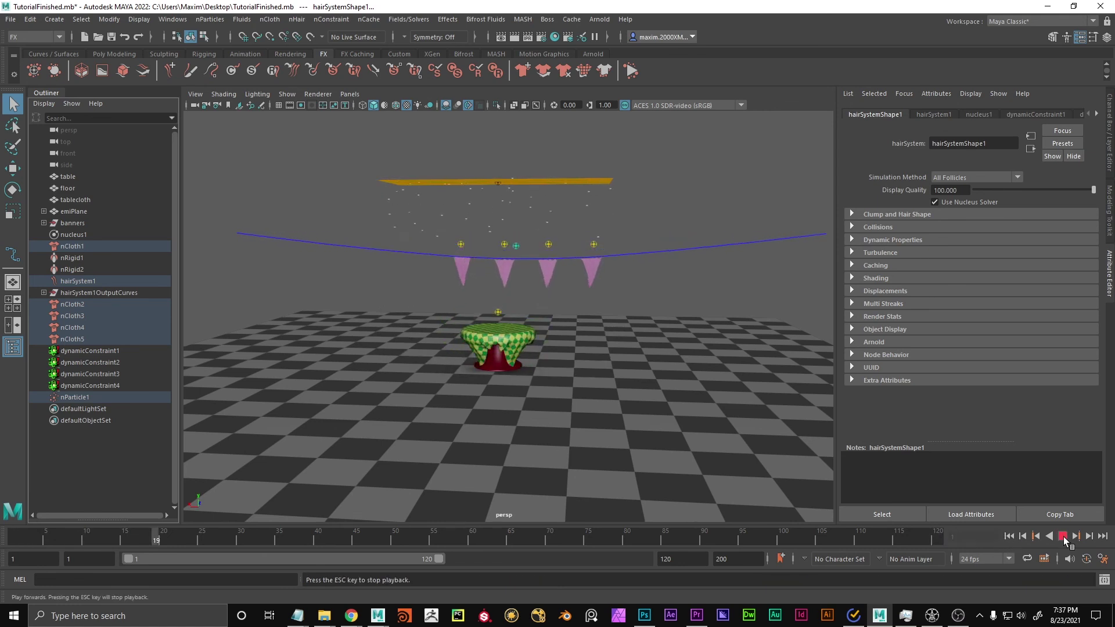
mouse_move(198, 537)
left_mouse_down()
mouse_move(157, 537)
mouse_move(218, 538)
left_mouse_up()
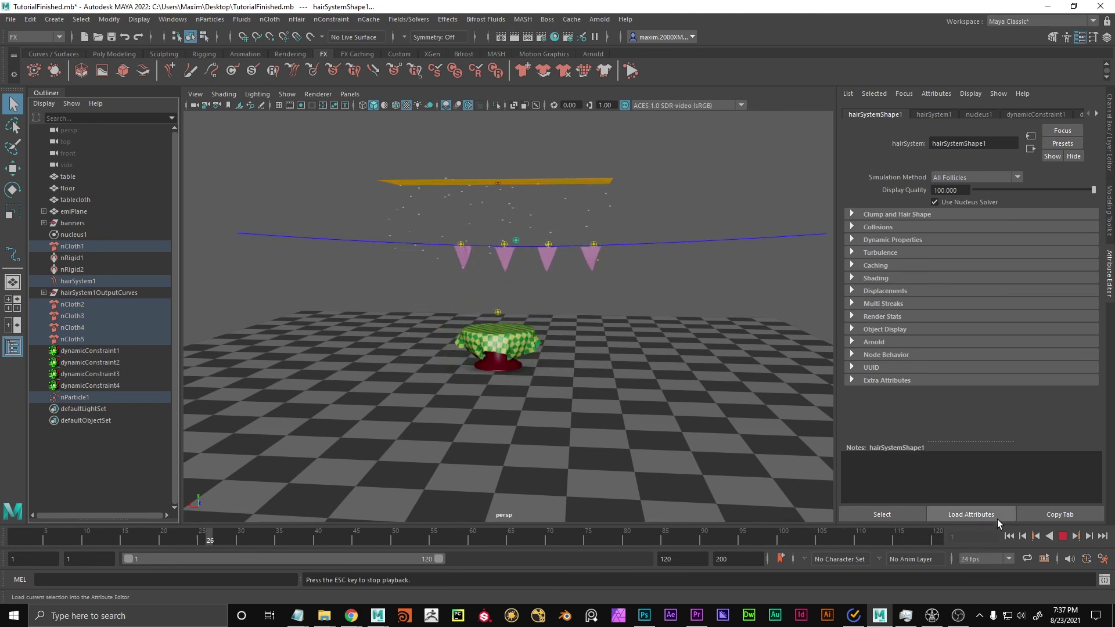
Select the tablecloth mesh and load its attributes, then replay the cached simulation from frame 1 and stop it partway.
left_click(514, 351)
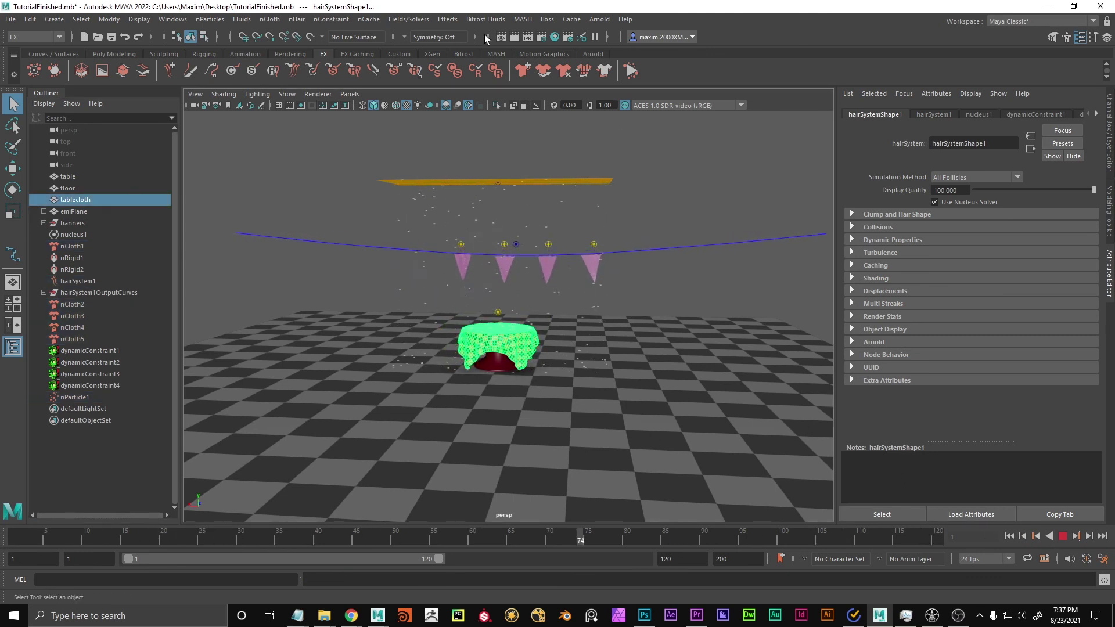
left_click(971, 513)
key("Escape")
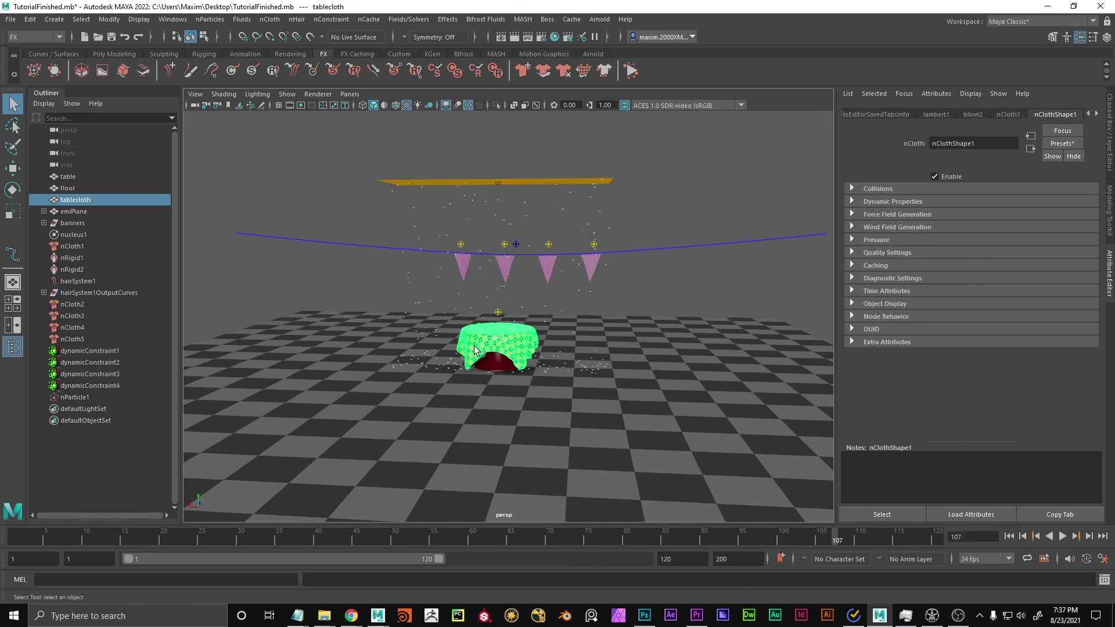
key("alt+v")
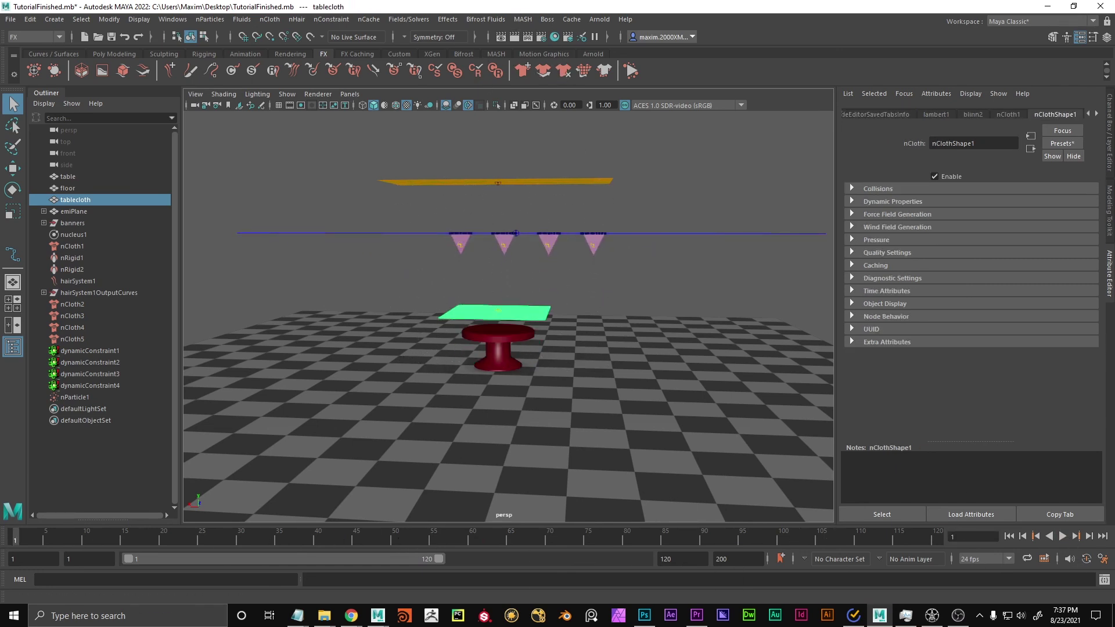
left_click(1062, 536)
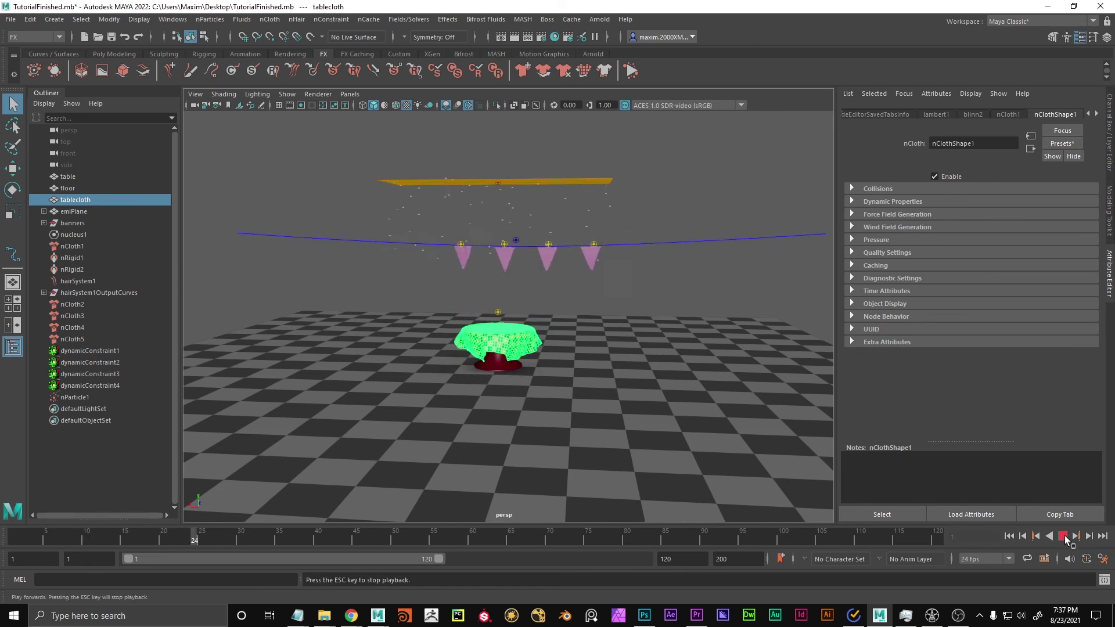
left_click(1064, 536)
Open the options for exporting the selected tablecloth to Alembic and set the cache time range to Time Slider.
left_click(571, 19)
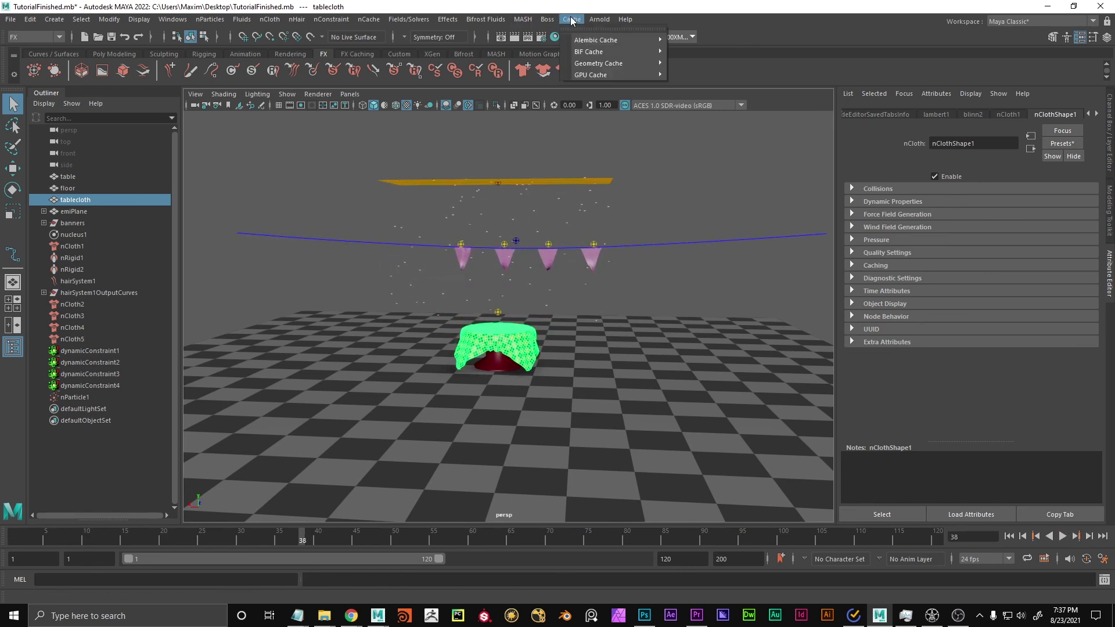
mouse_move(615, 39)
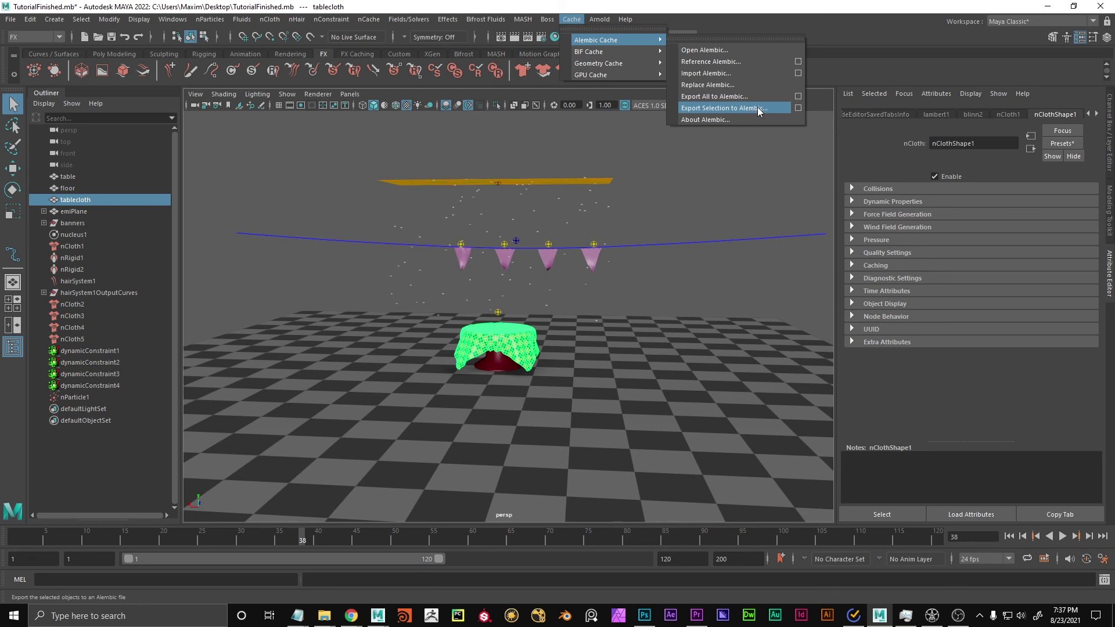
left_click(798, 109)
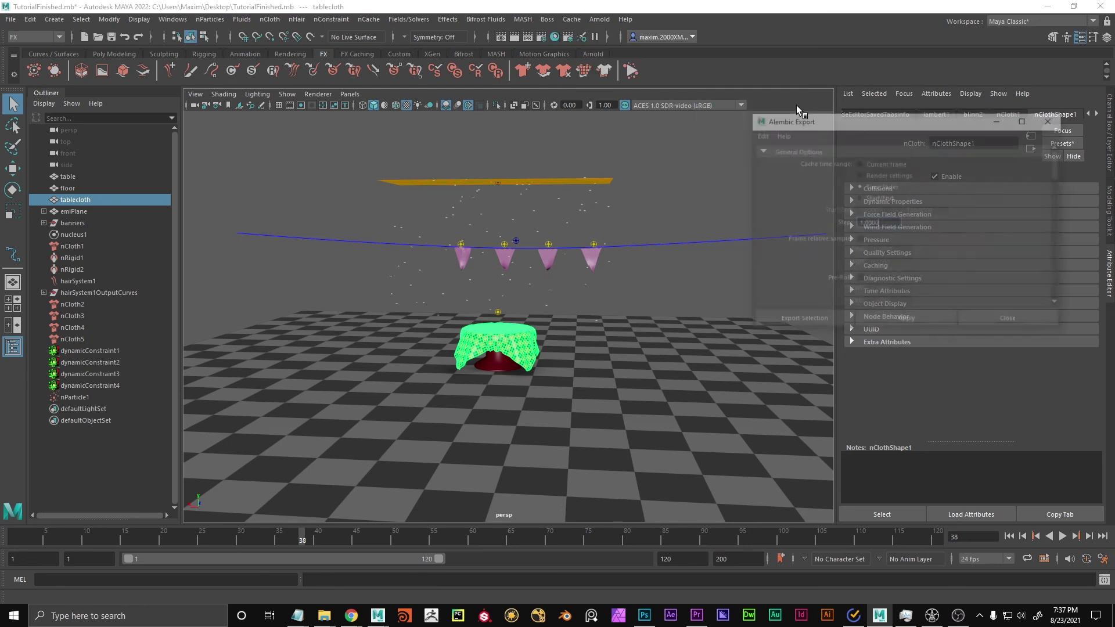
left_click_drag(839, 115, 727, 91)
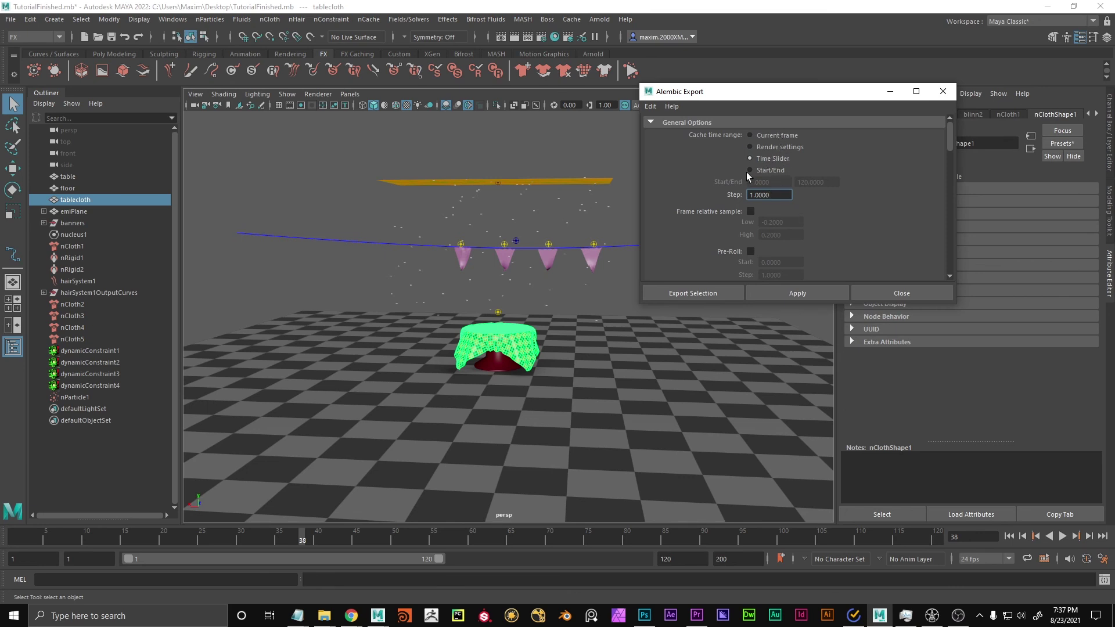
left_click(769, 170)
left_click(771, 158)
Review the Alembic export's step, attribute, advanced and callback options, and export the selected tablecloth as alembicTest.abc.
double_click(766, 194)
scroll(827, 225, "down", 2)
scroll(824, 158, "down", 10)
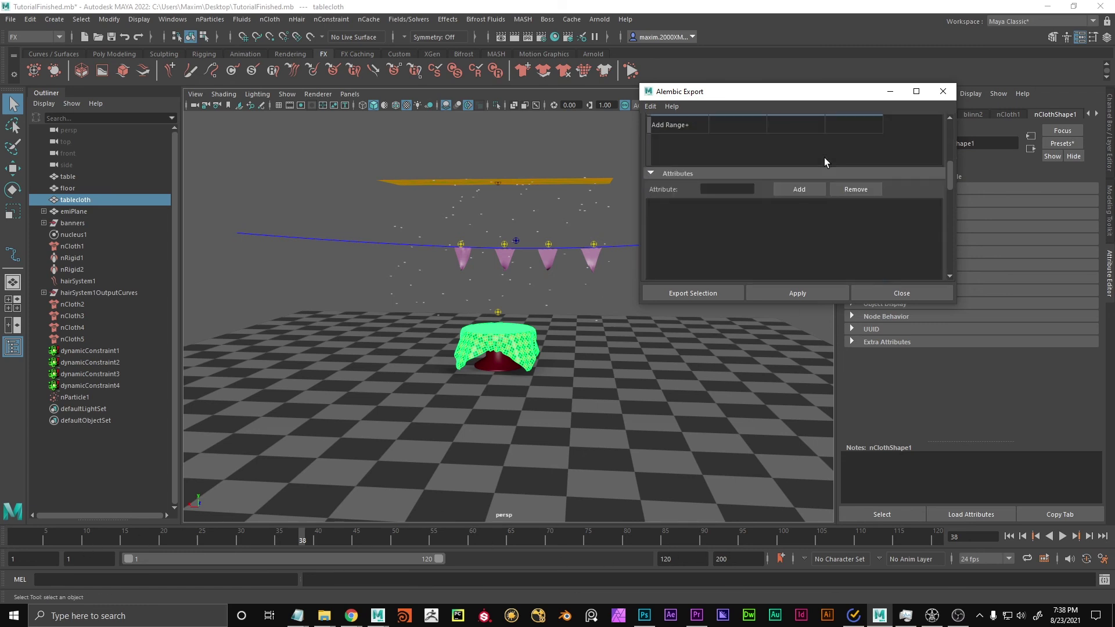
scroll(771, 220, "up", 1)
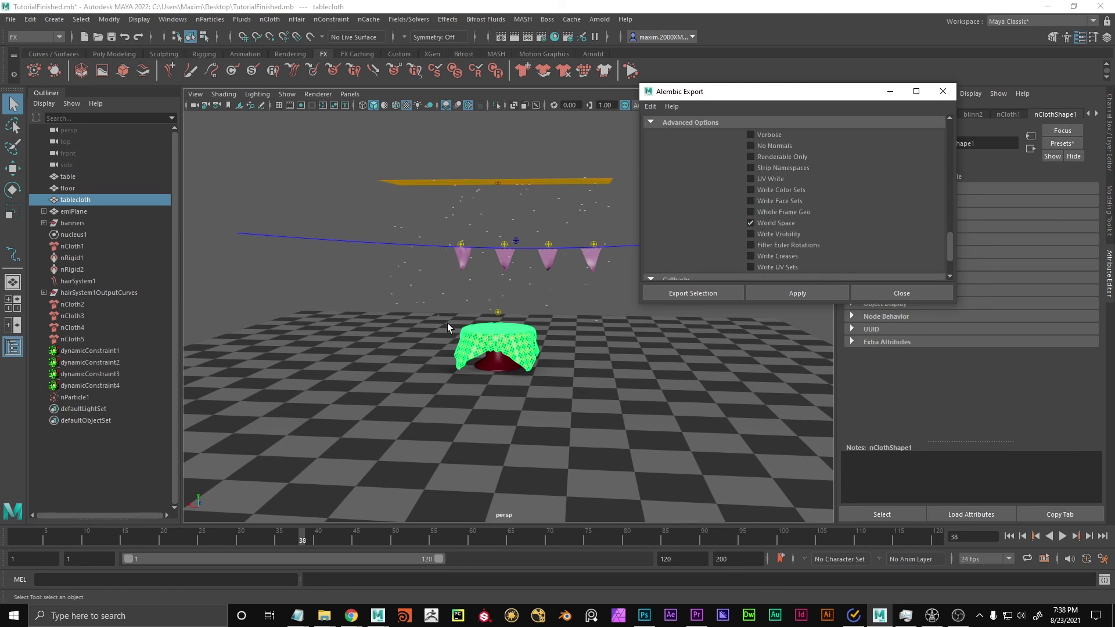
scroll(673, 199, "up", 3)
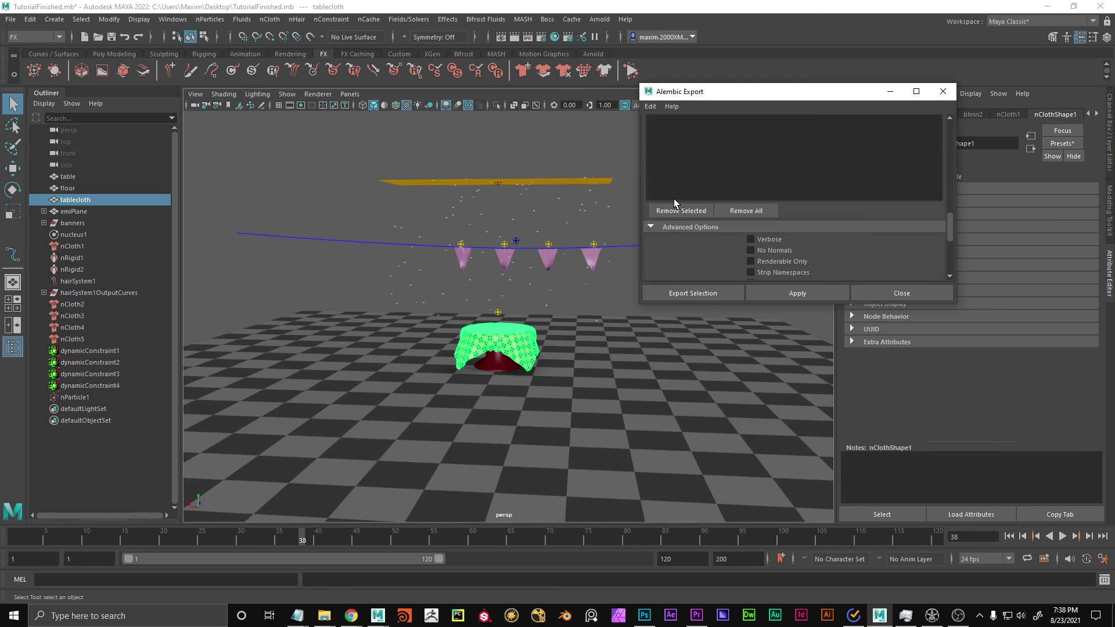
scroll(673, 198, "down", 1)
scroll(674, 202, "down", 1)
scroll(826, 225, "down", 2)
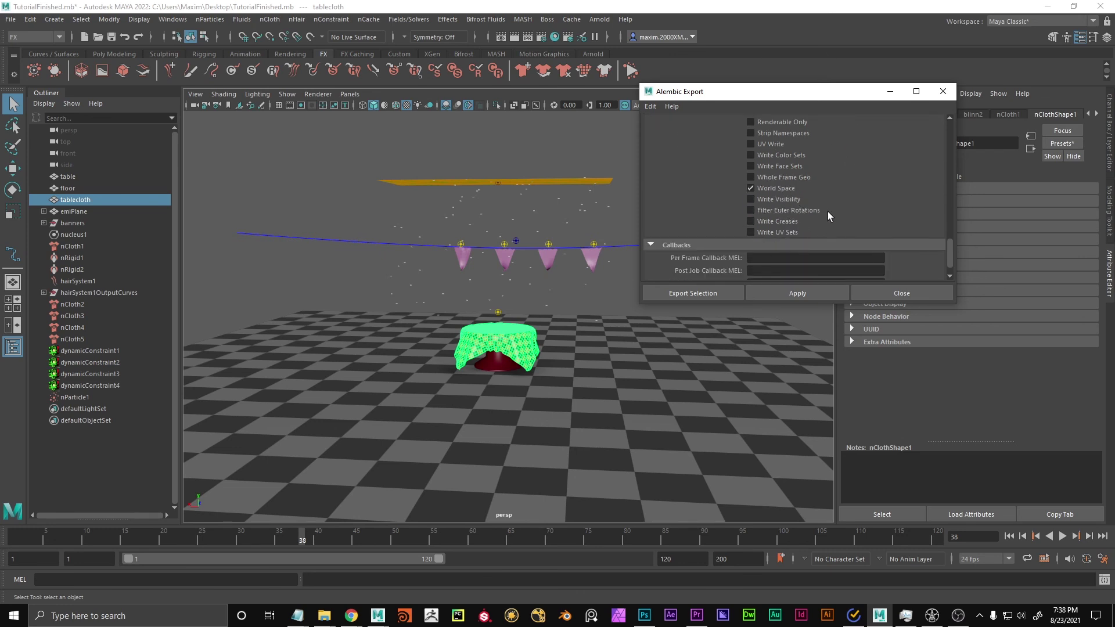
scroll(826, 229, "down", 1)
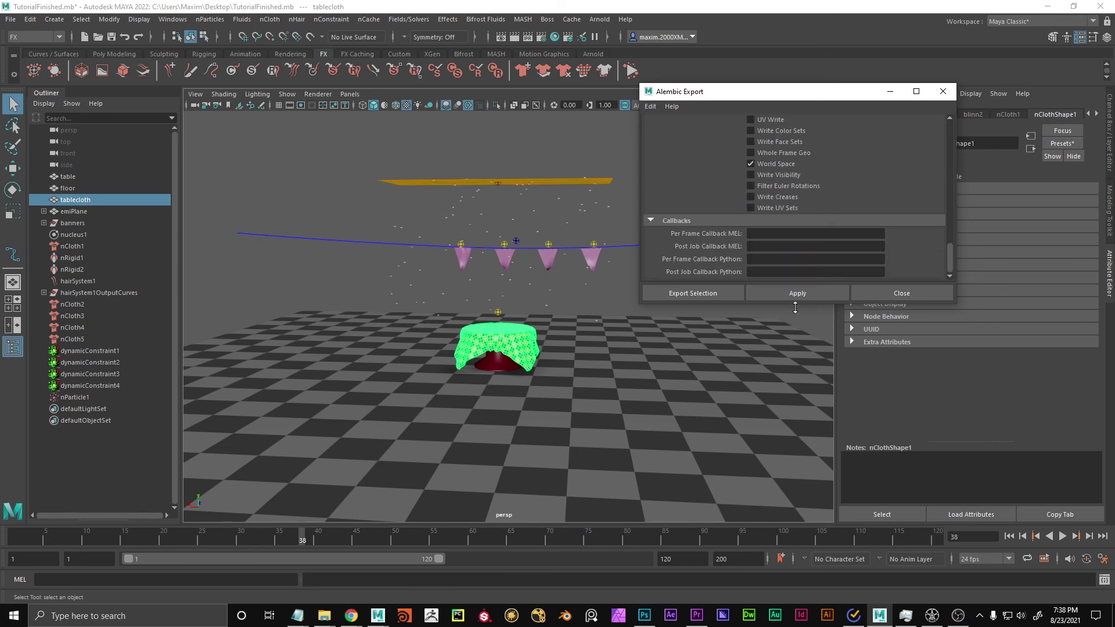
left_click(712, 295)
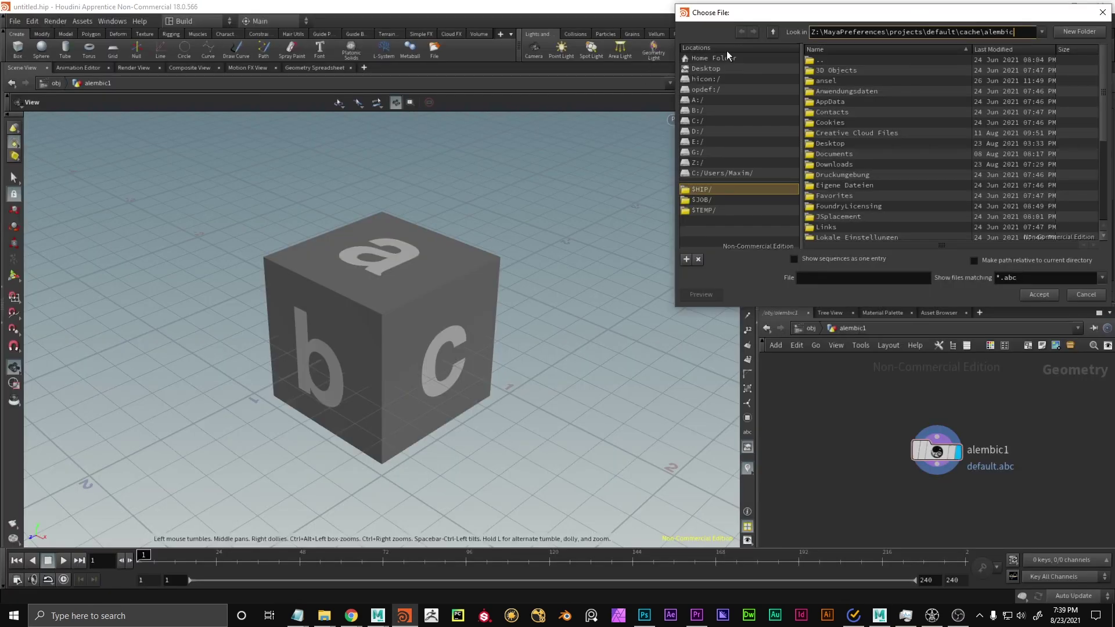
In Houdini, load alembicTest.abc from the project's cache/alembic folder into the alembic1 node and scrub through its animation.
key("Return")
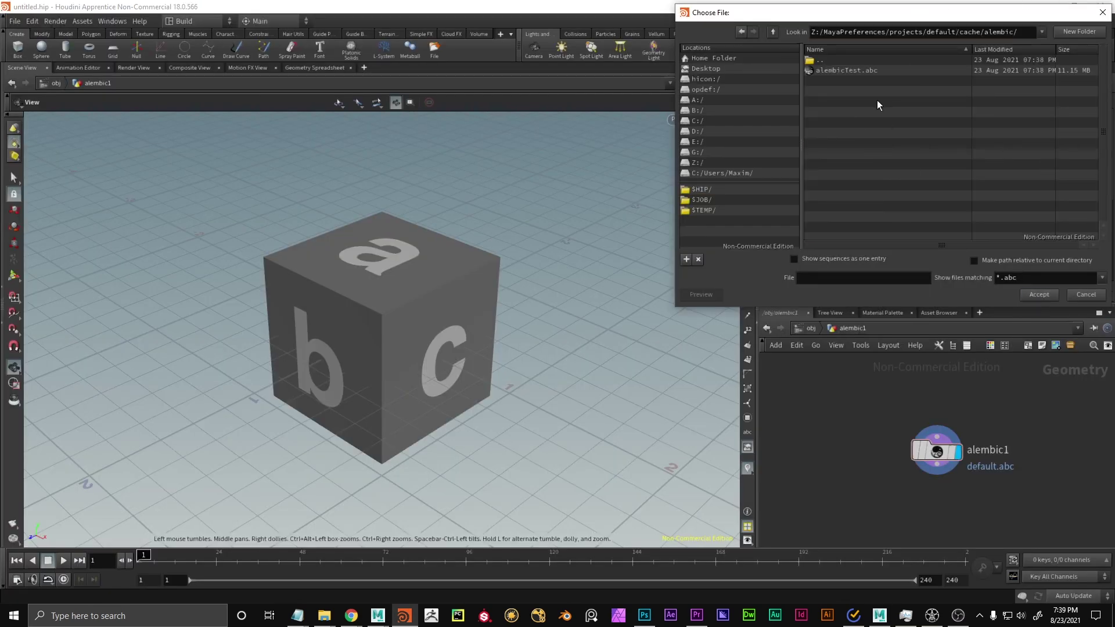
double_click(859, 71)
middle_click_drag(514, 266, 508, 278)
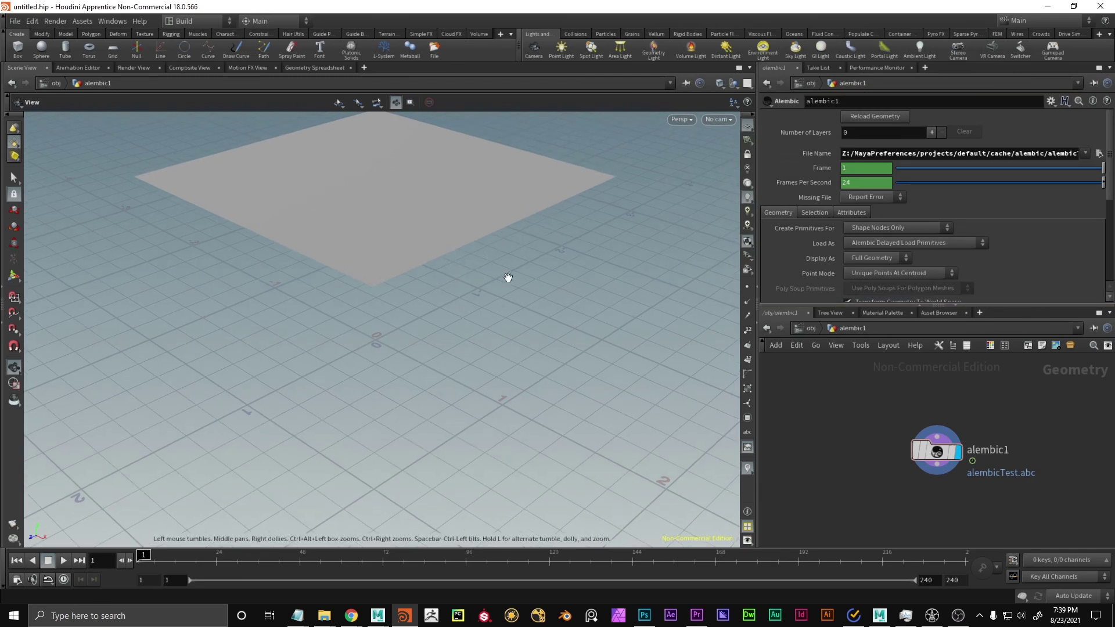
scroll(508, 278, "down", 3)
left_click_drag(146, 555, 265, 555)
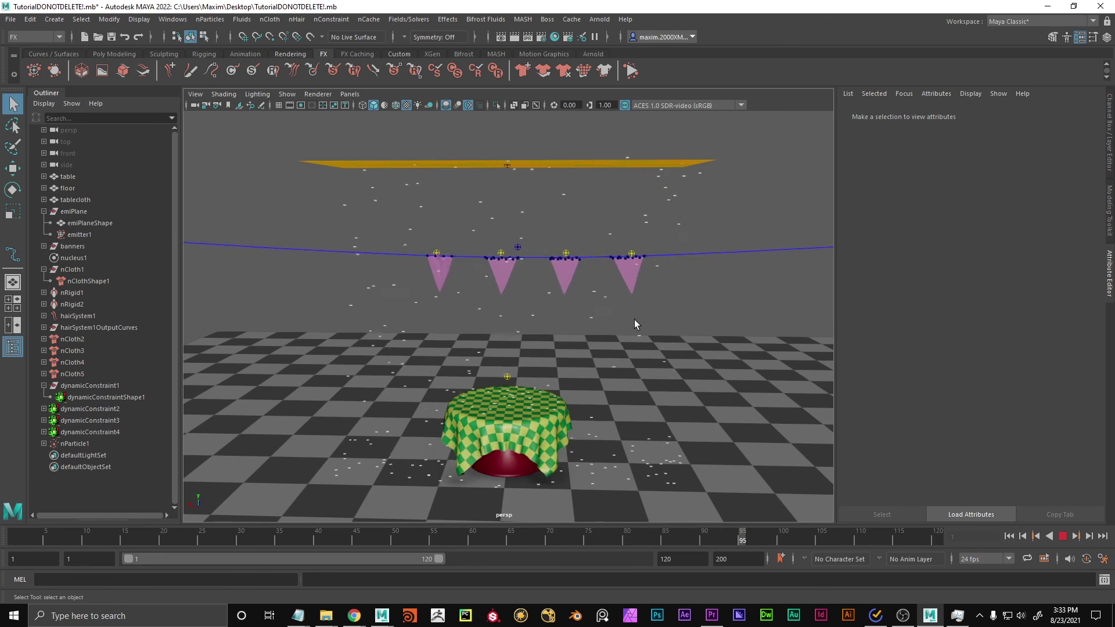
Back in Maya, view the playing banner, tablecloth and particle simulation from several angles.
middle_click_drag(658, 367, 675, 337, "alt")
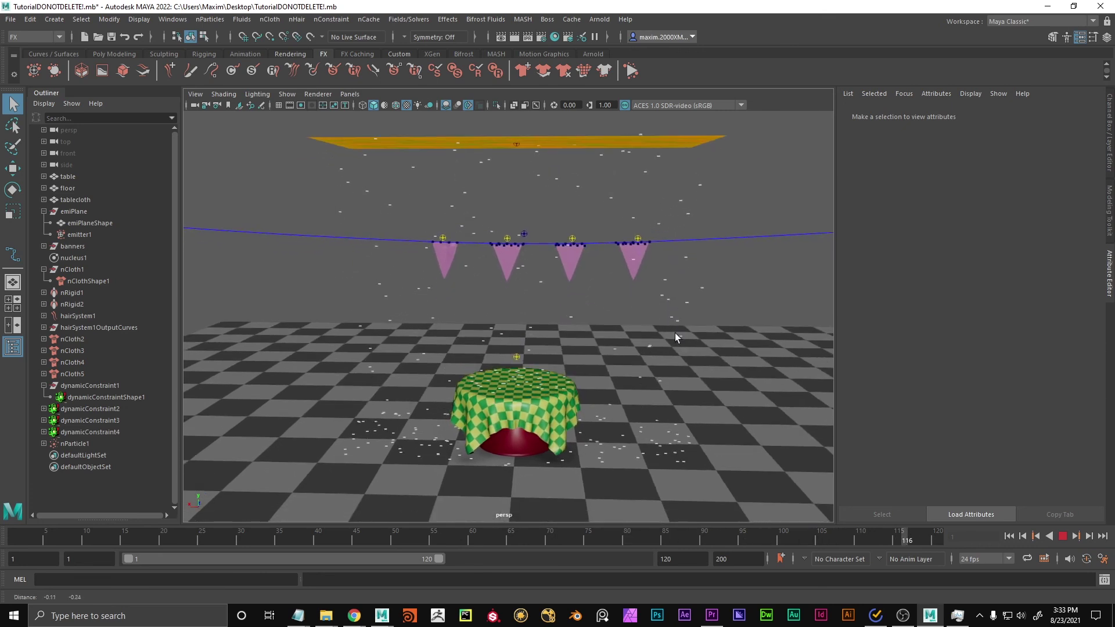
left_click_drag(700, 296, 694, 304, "alt")
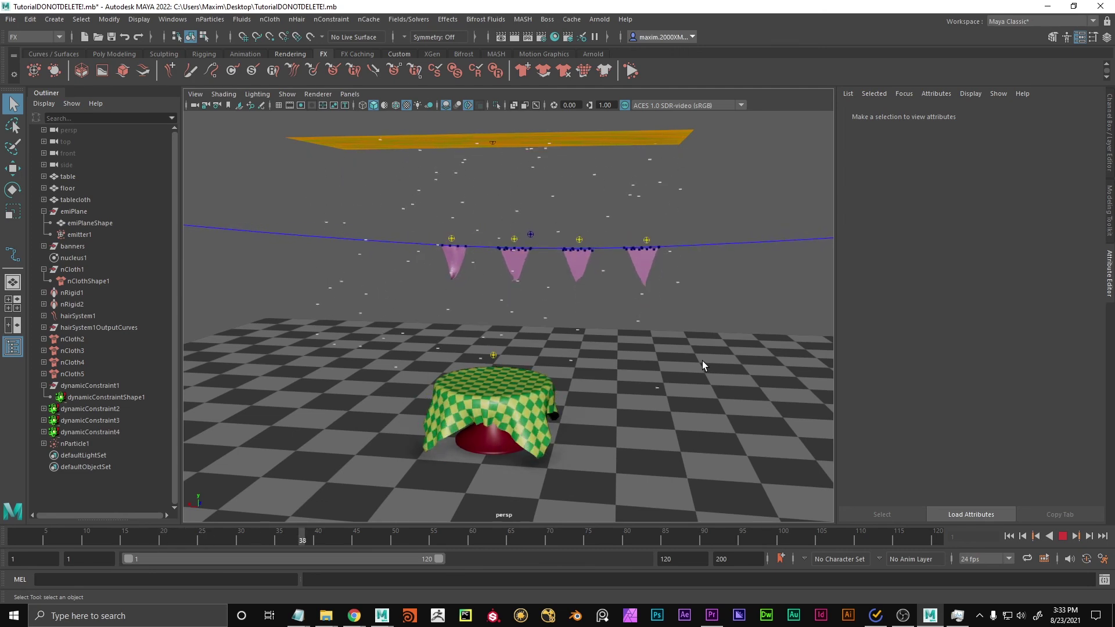
left_click_drag(740, 306, 778, 341, "alt")
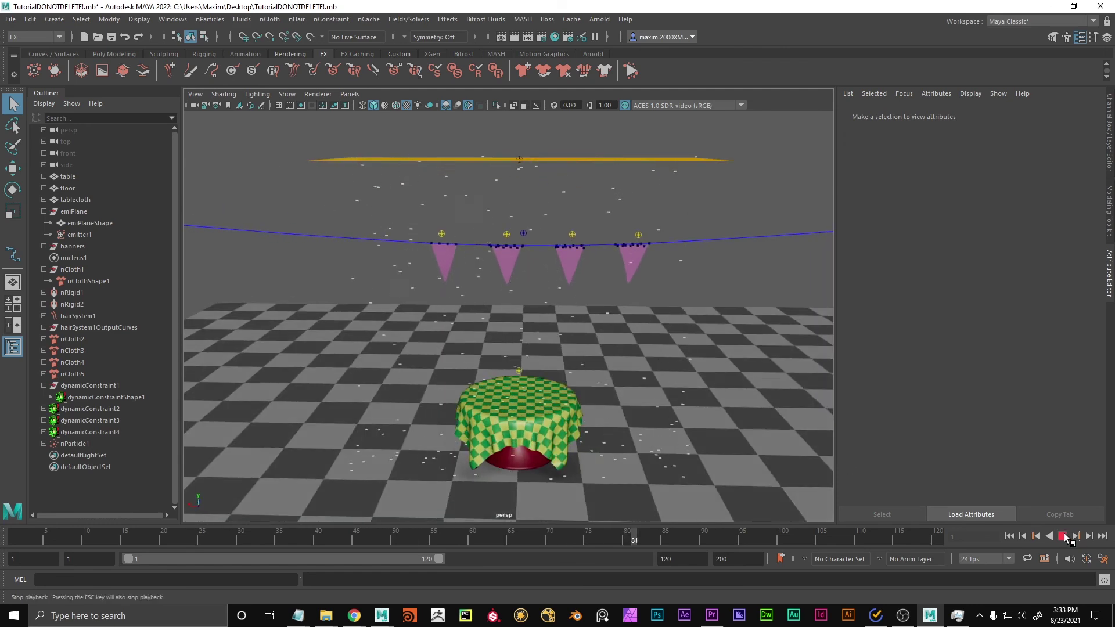
Stop the simulation playback and leave nothing selected in the scene.
left_click(1064, 537)
left_click_drag(333, 398, 509, 370, "alt")
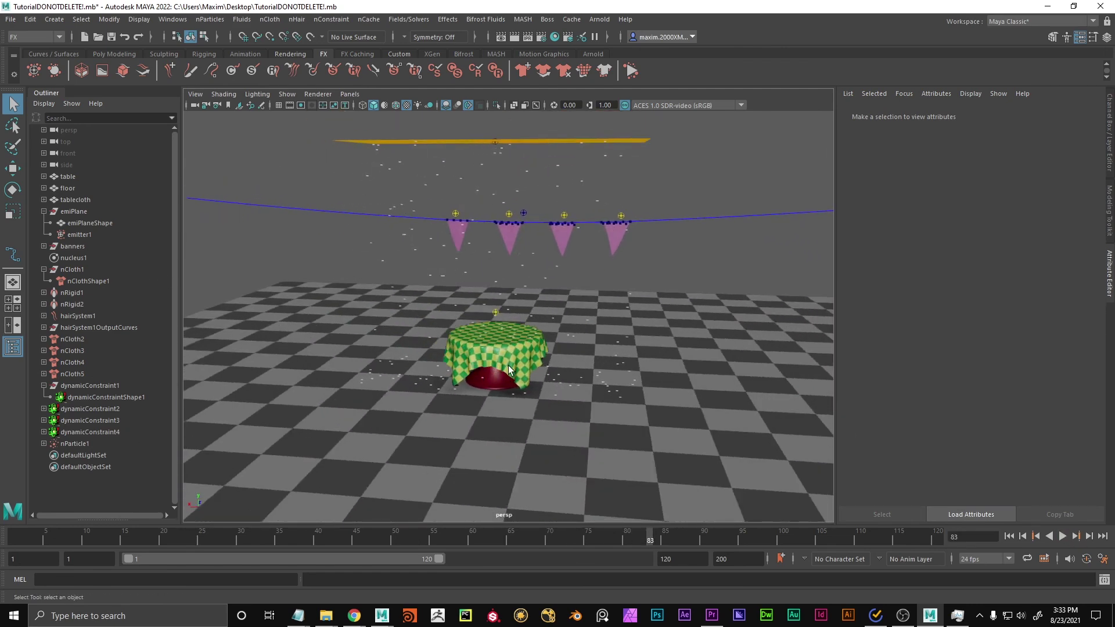
left_click(487, 346)
left_click(642, 292)
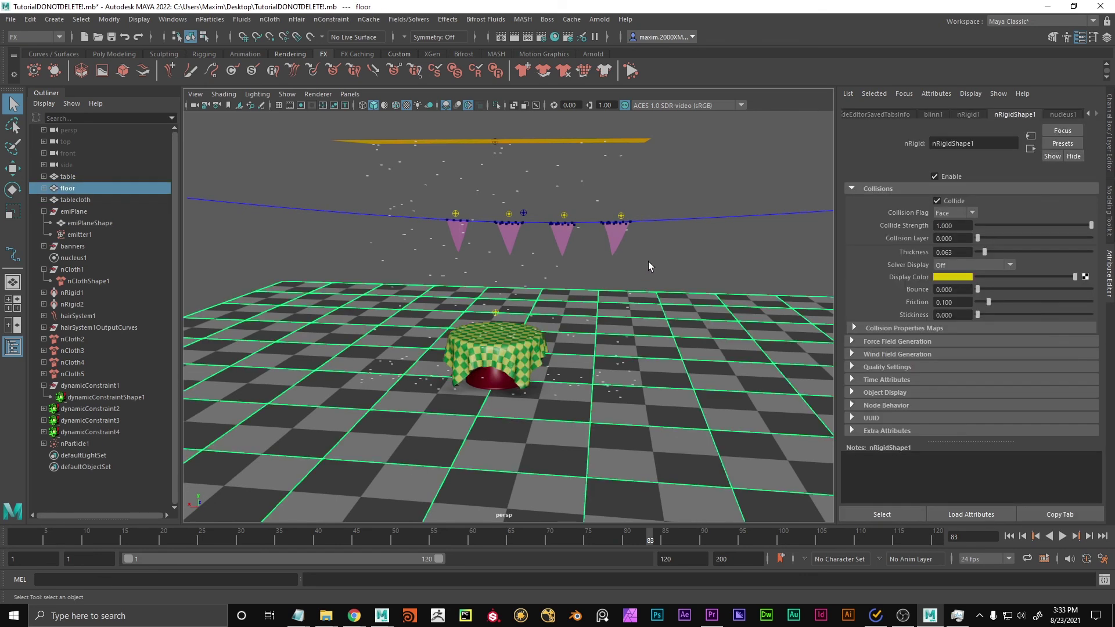
left_click(648, 261)
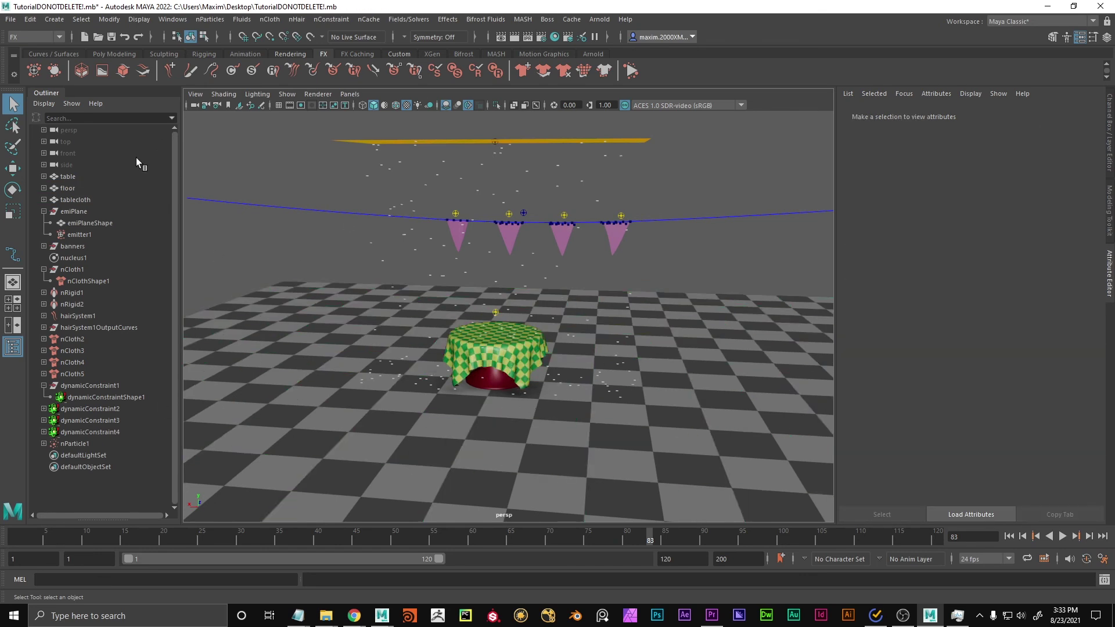
Save the scene under the new name TutorialFinished.mb in the Desktop folder.
key("ctrl+shift+s")
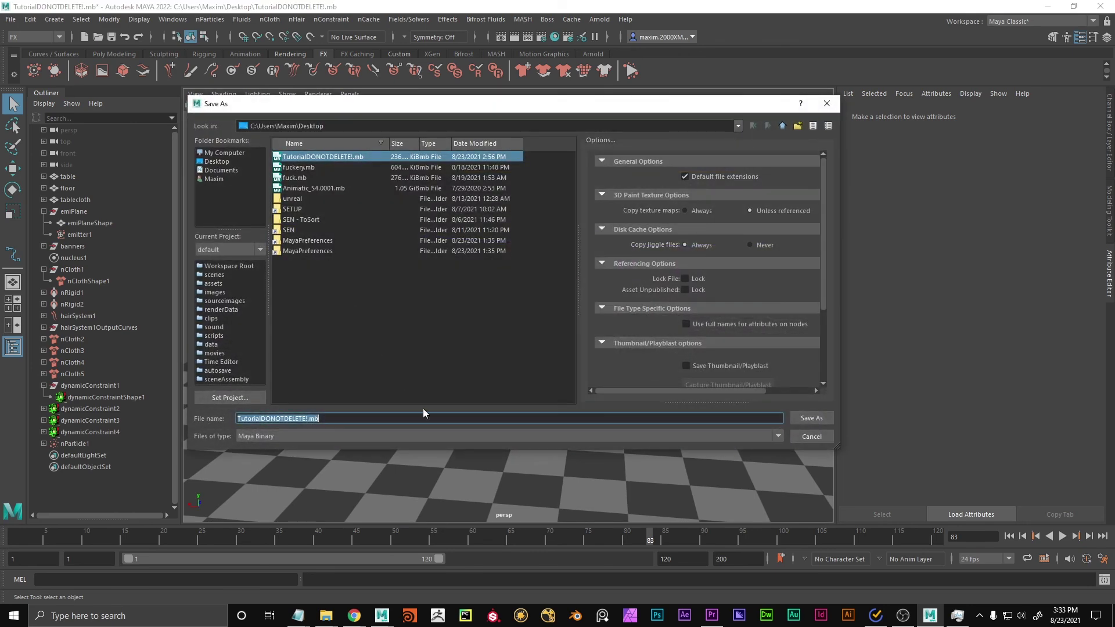
left_click_drag(307, 419, 264, 416)
type("Finished")
key("Return")
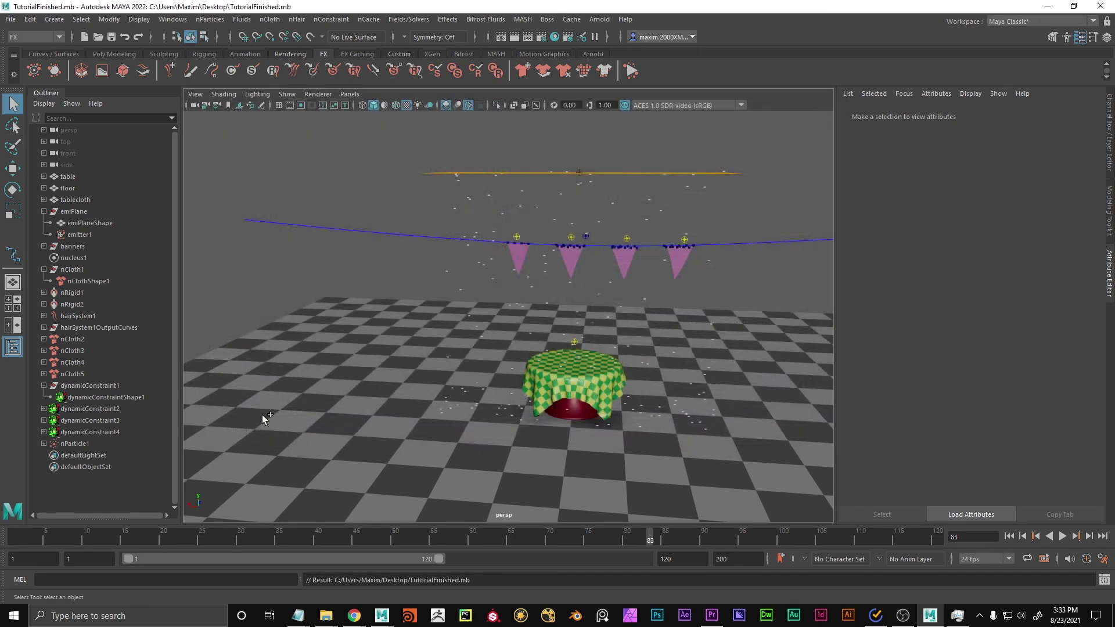
left_click_drag(709, 346, 605, 303, "alt")
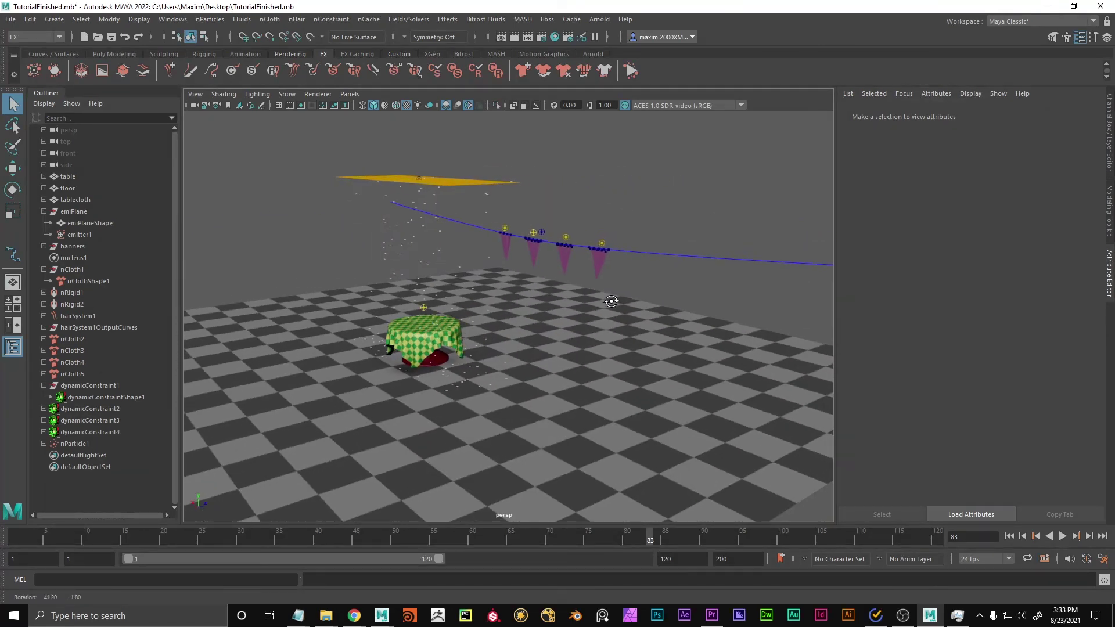